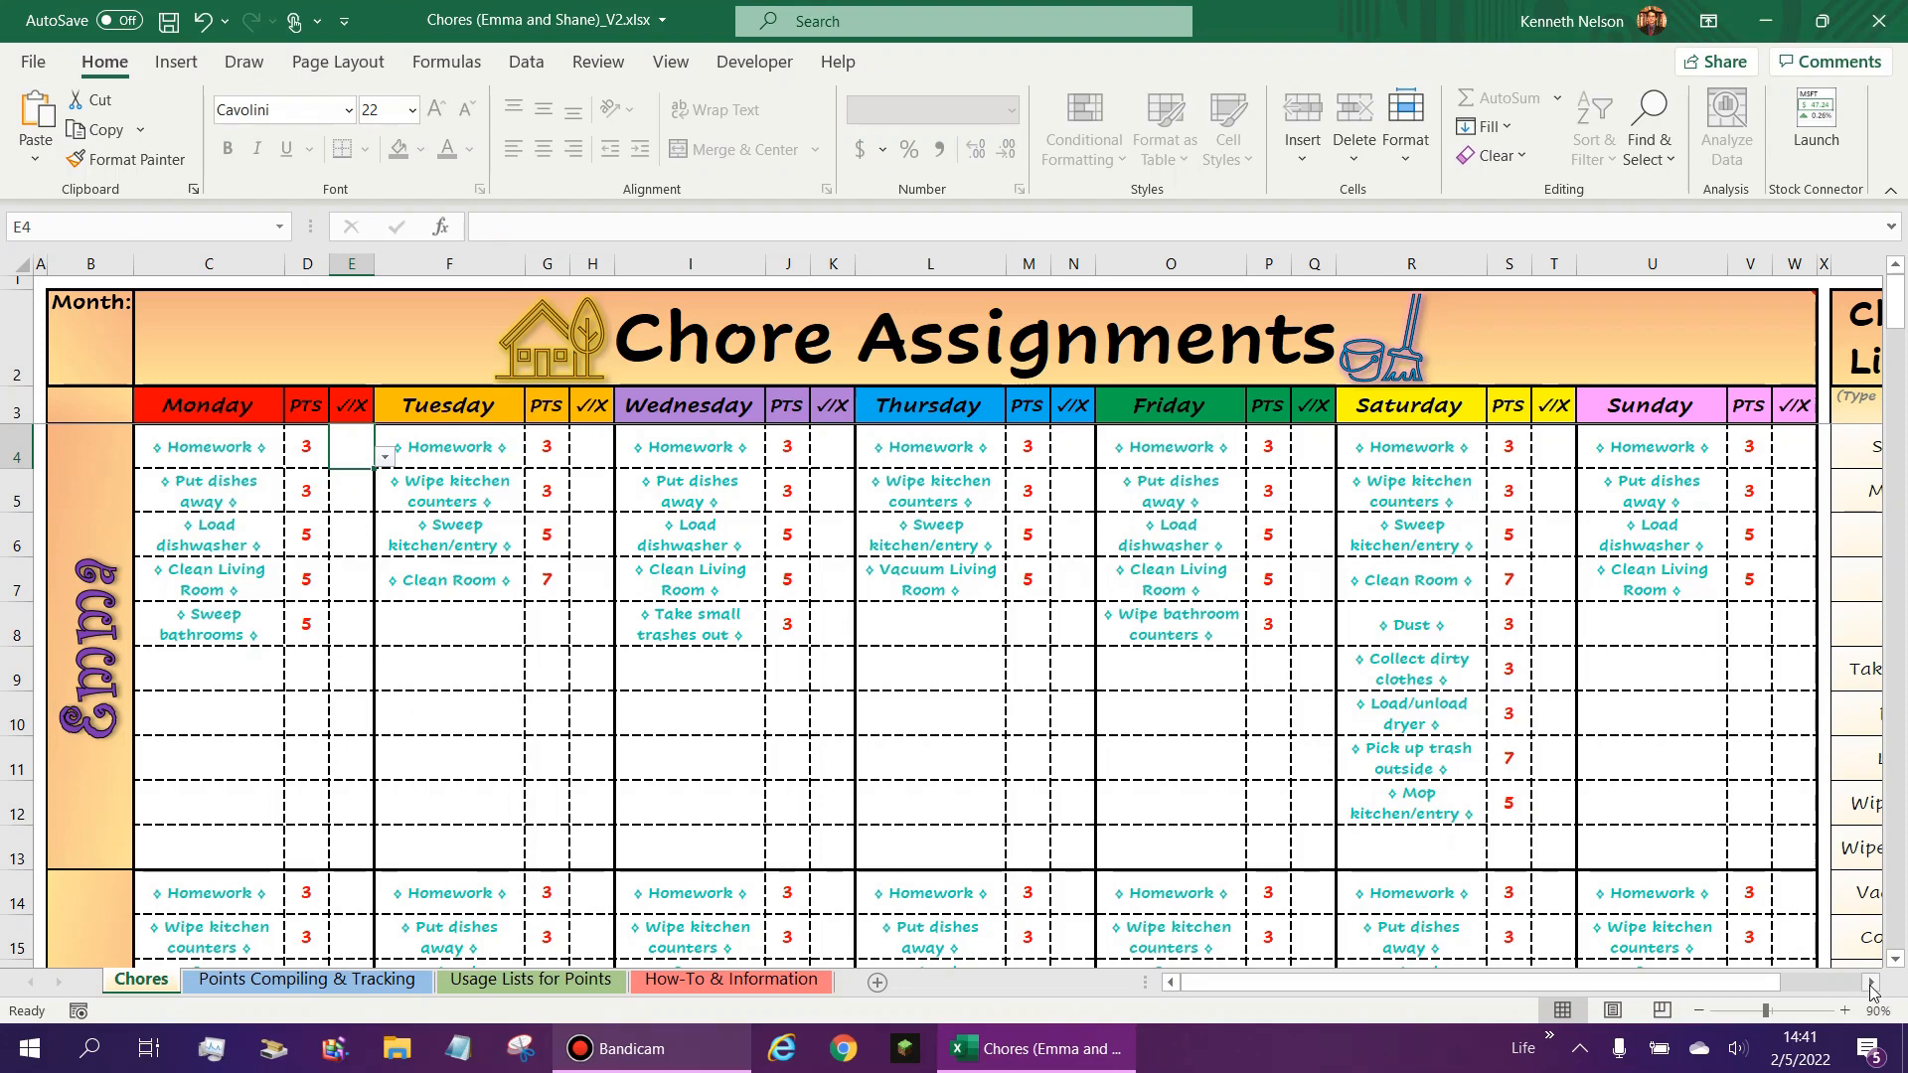
- Examine the Chore List with its point values beside the daily assignments on the Chores sheet
scroll(1871, 987, right, 5)
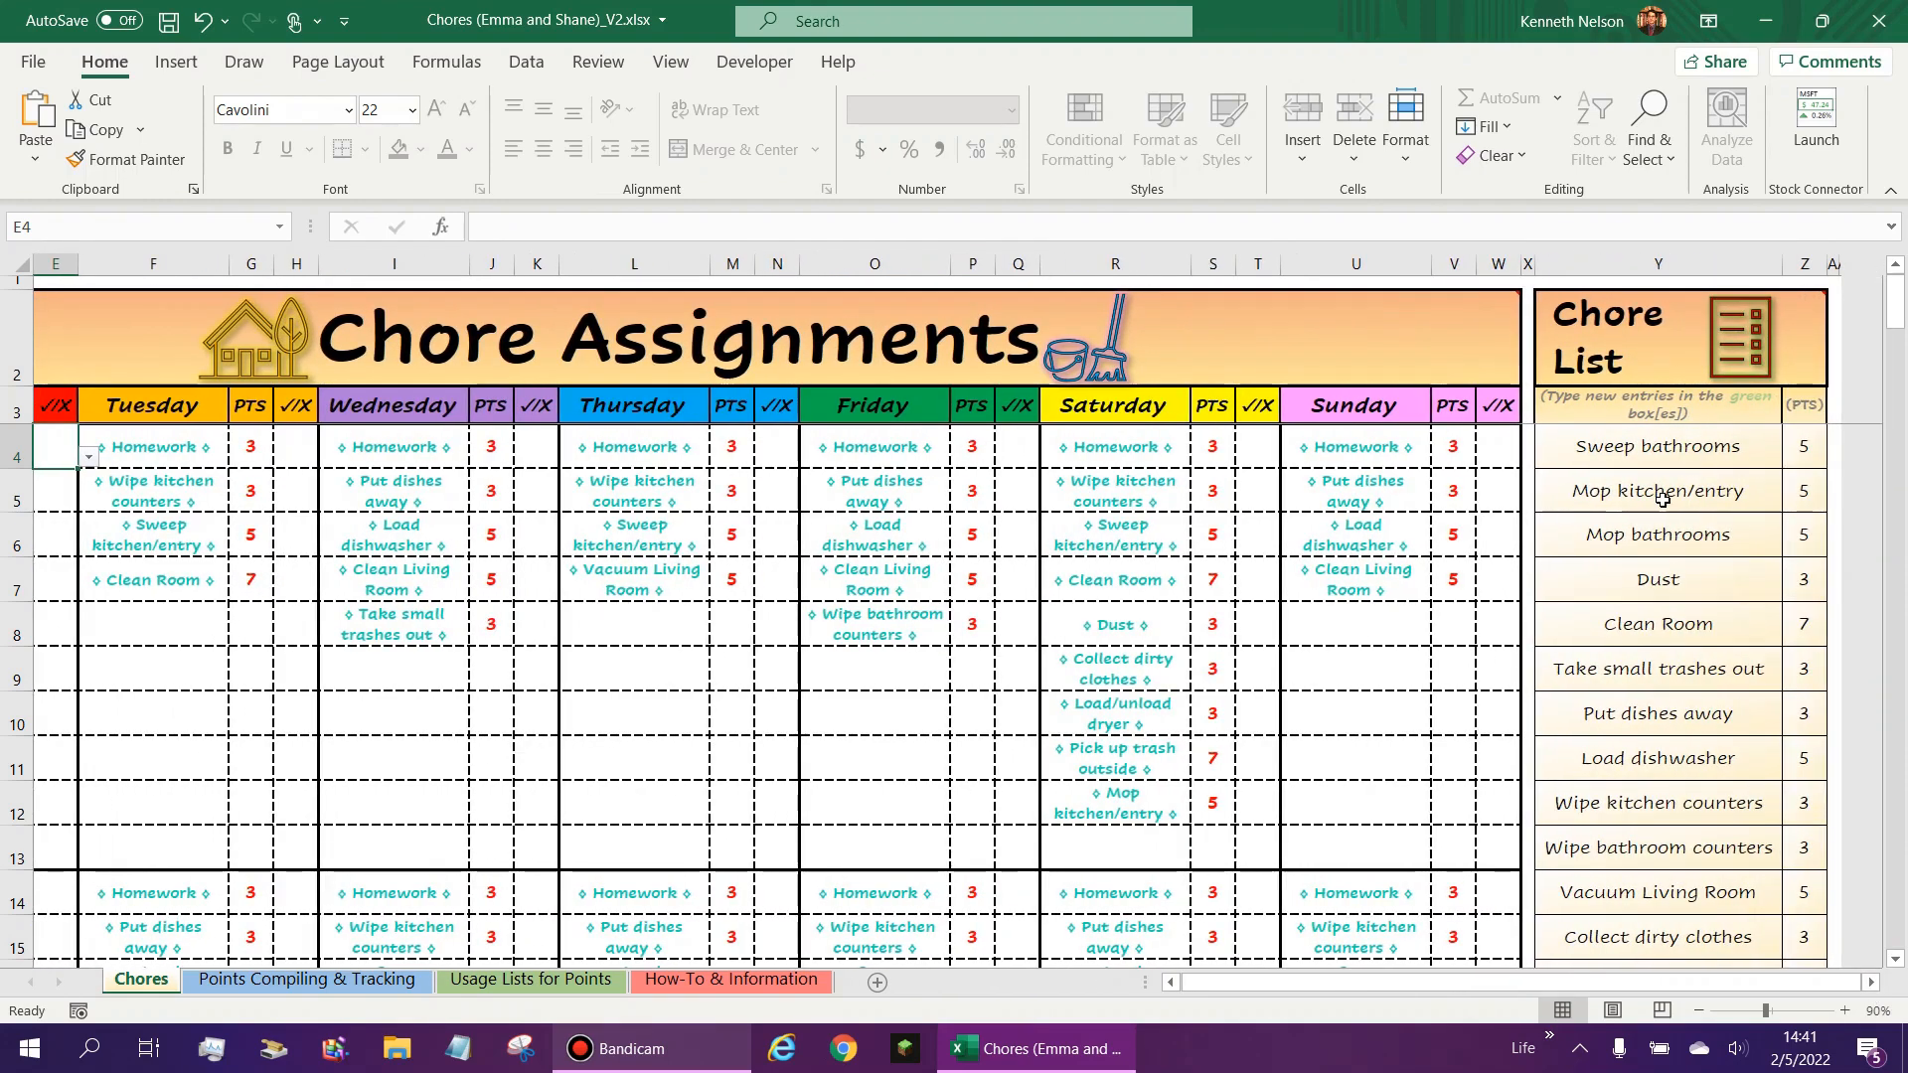
scroll(1663, 497, down, 1)
click(905, 618)
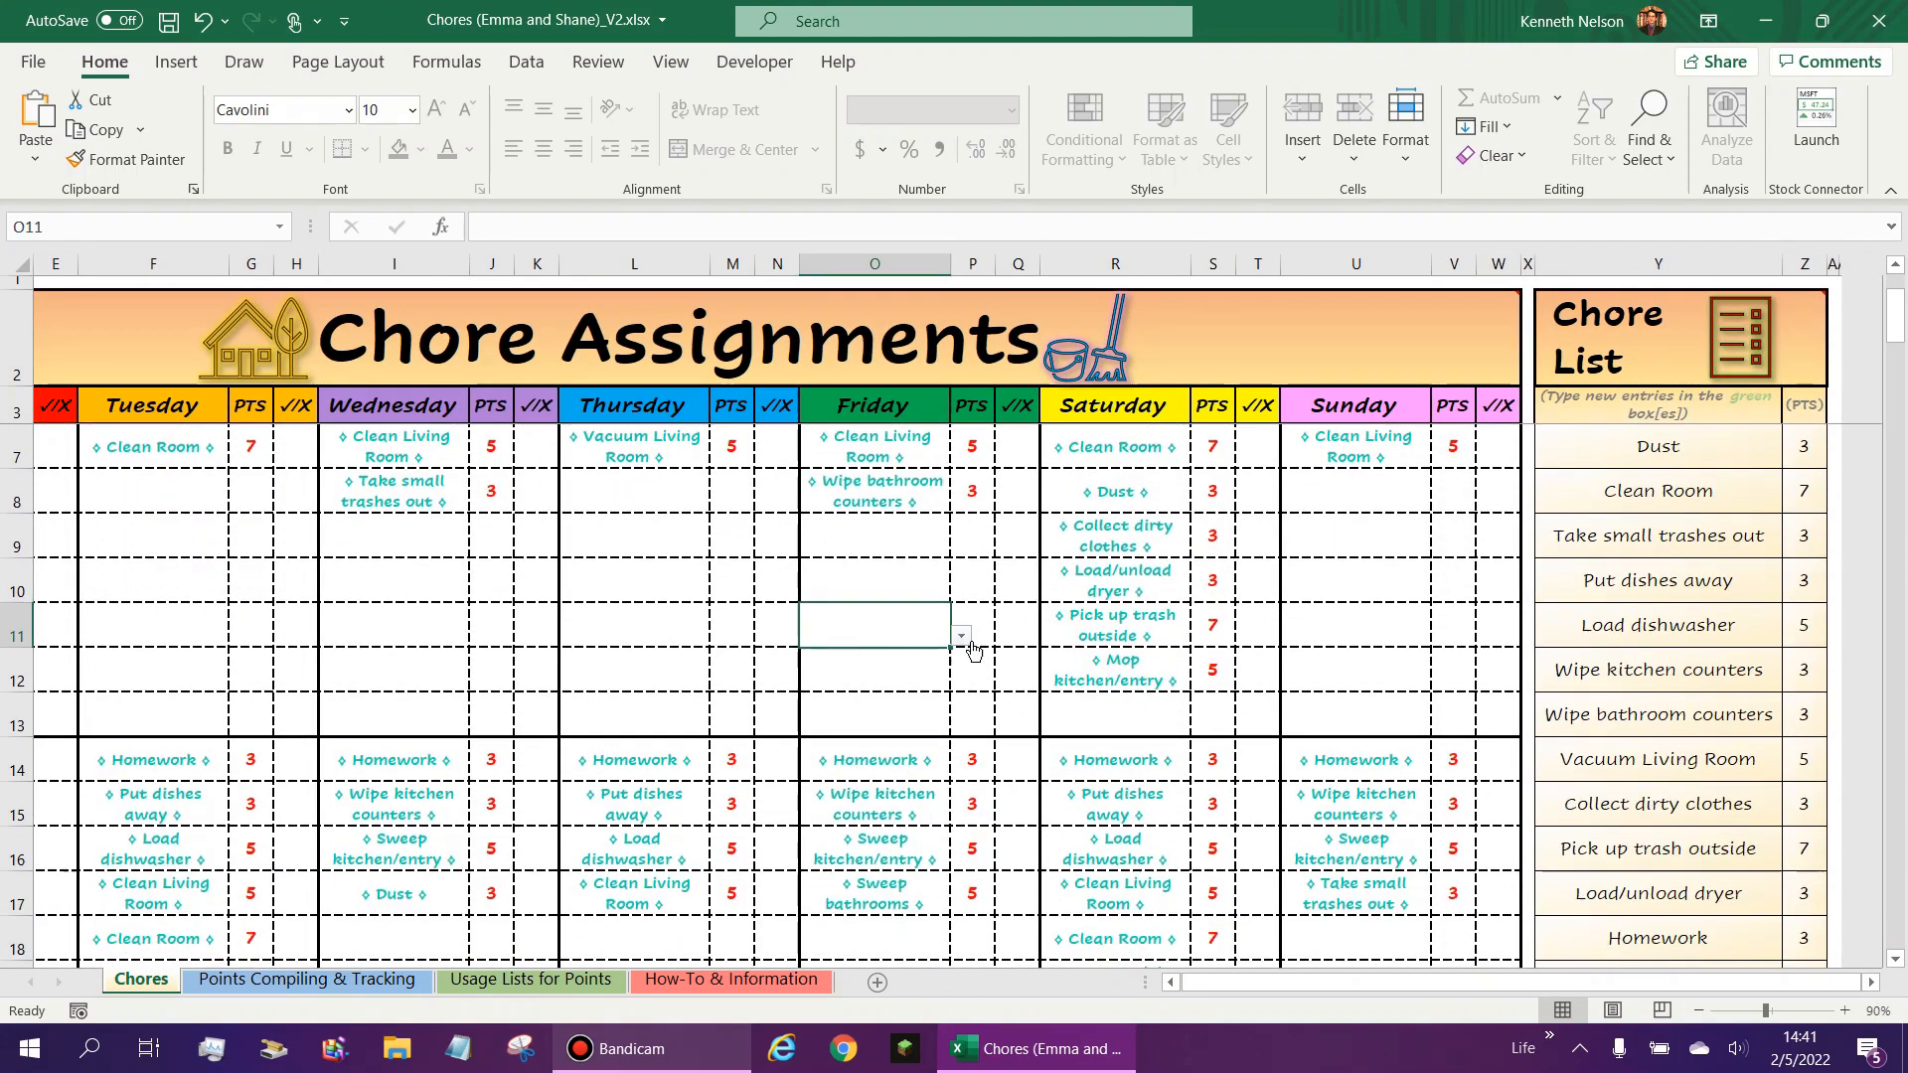
click(943, 593)
scroll(1623, 623, down, 2)
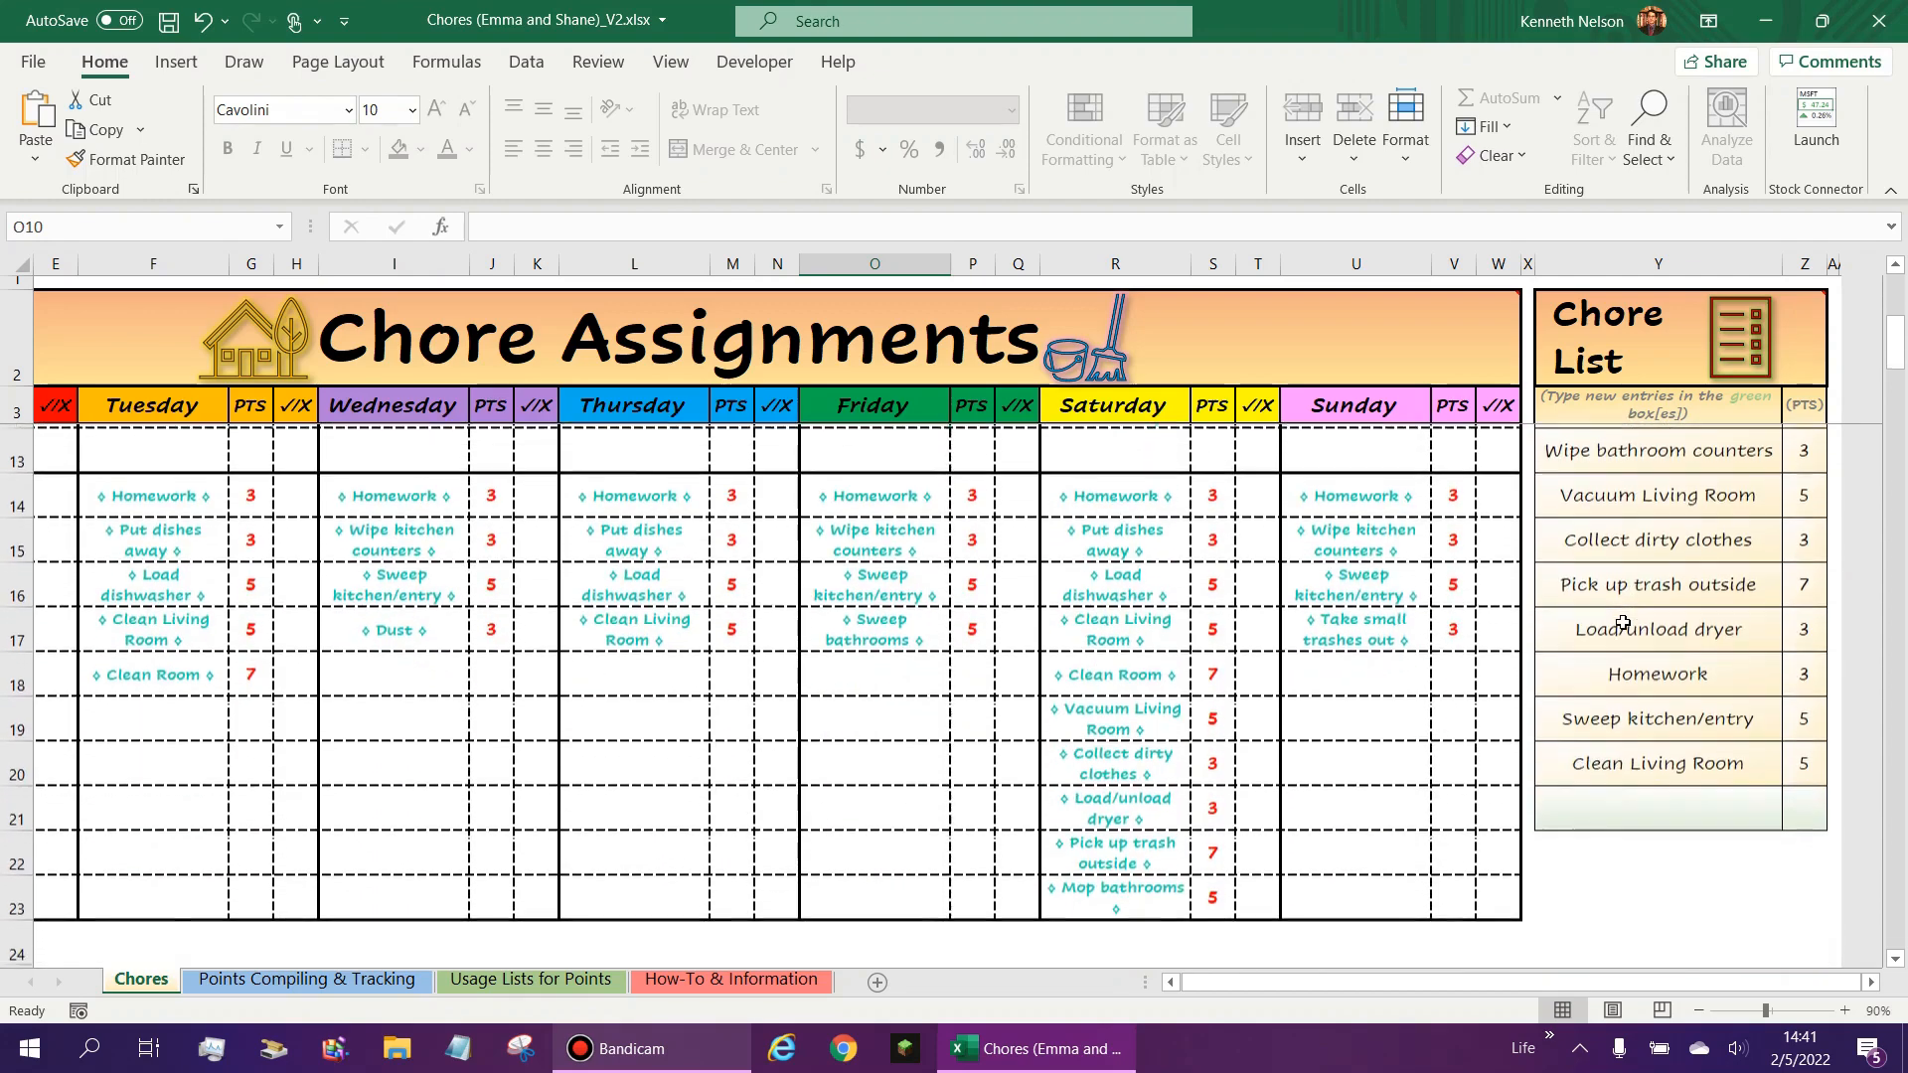
scroll(1678, 801, up, 3)
drag(1673, 444, 1670, 954)
scroll(1646, 772, up, 2)
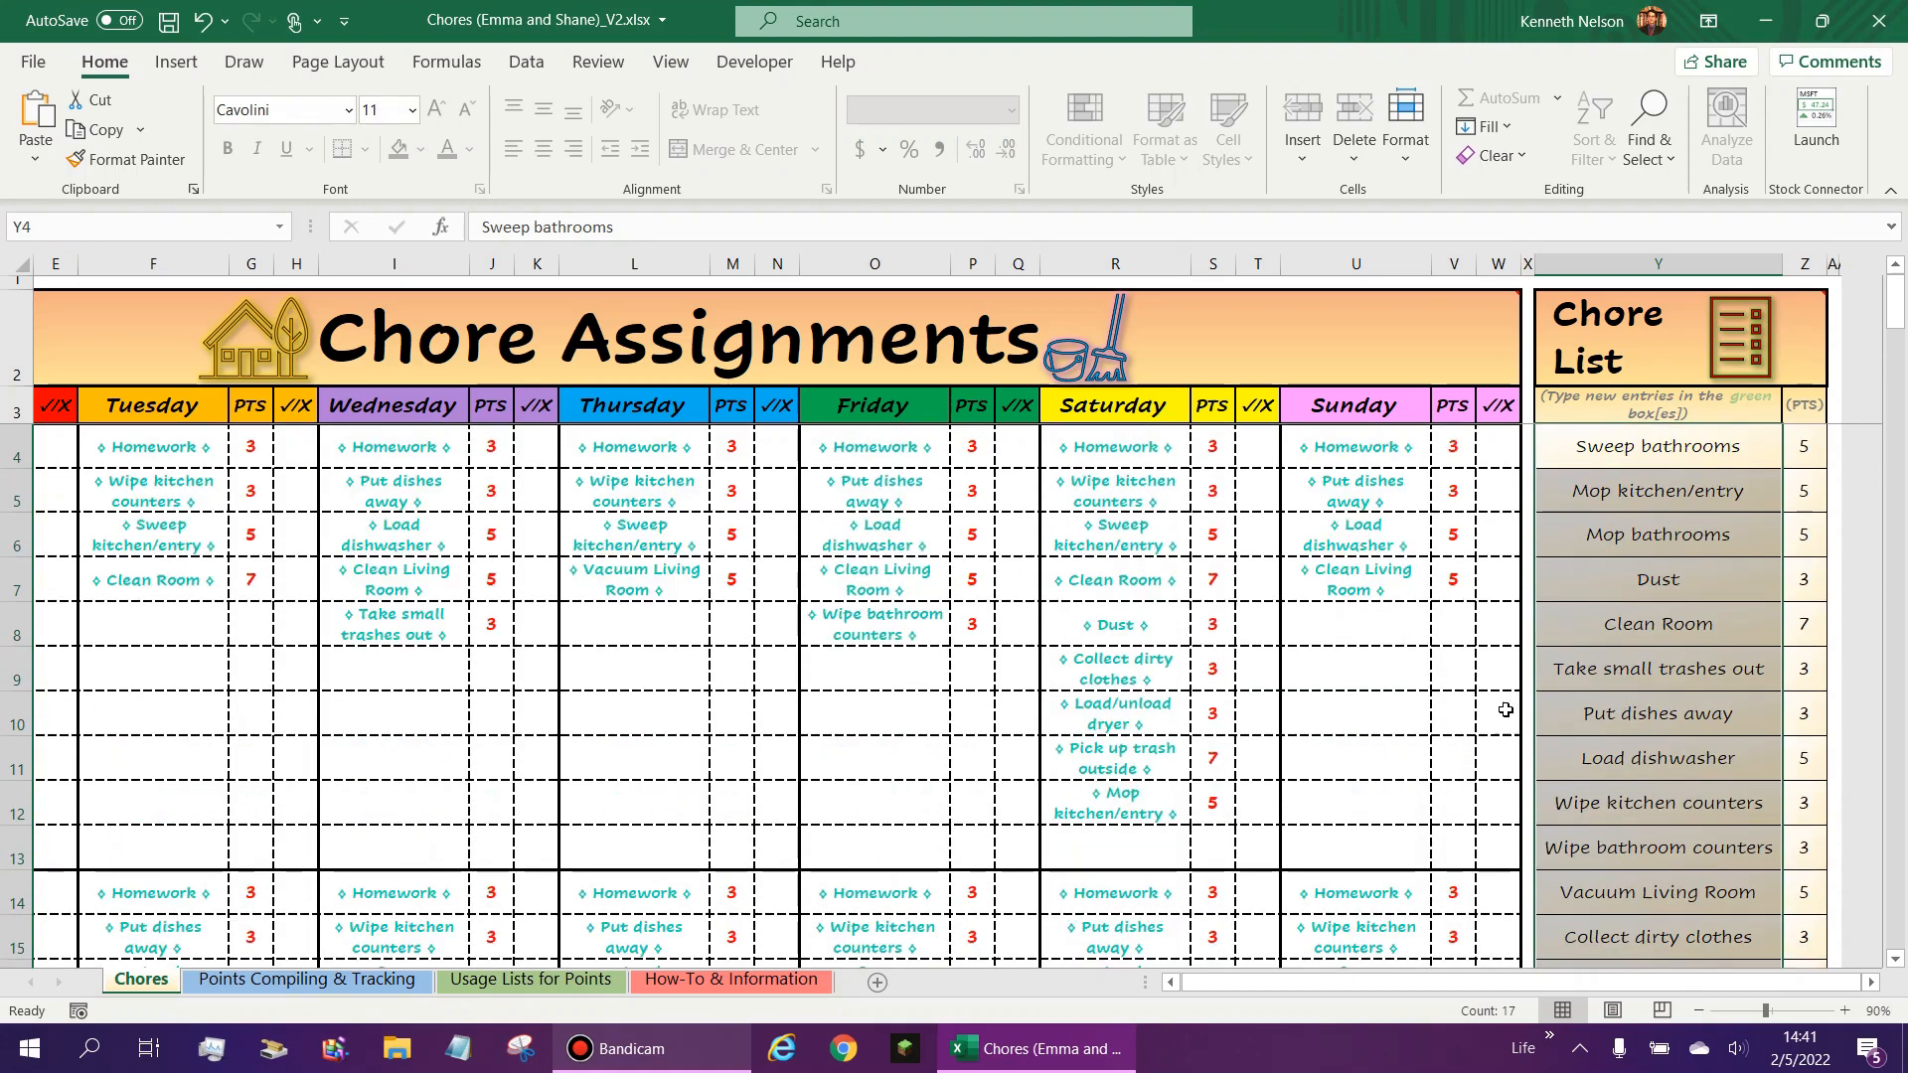
- Inspect the chore choices offered by the drop-down in an empty Friday cell, O10
click(871, 674)
click(658, 637)
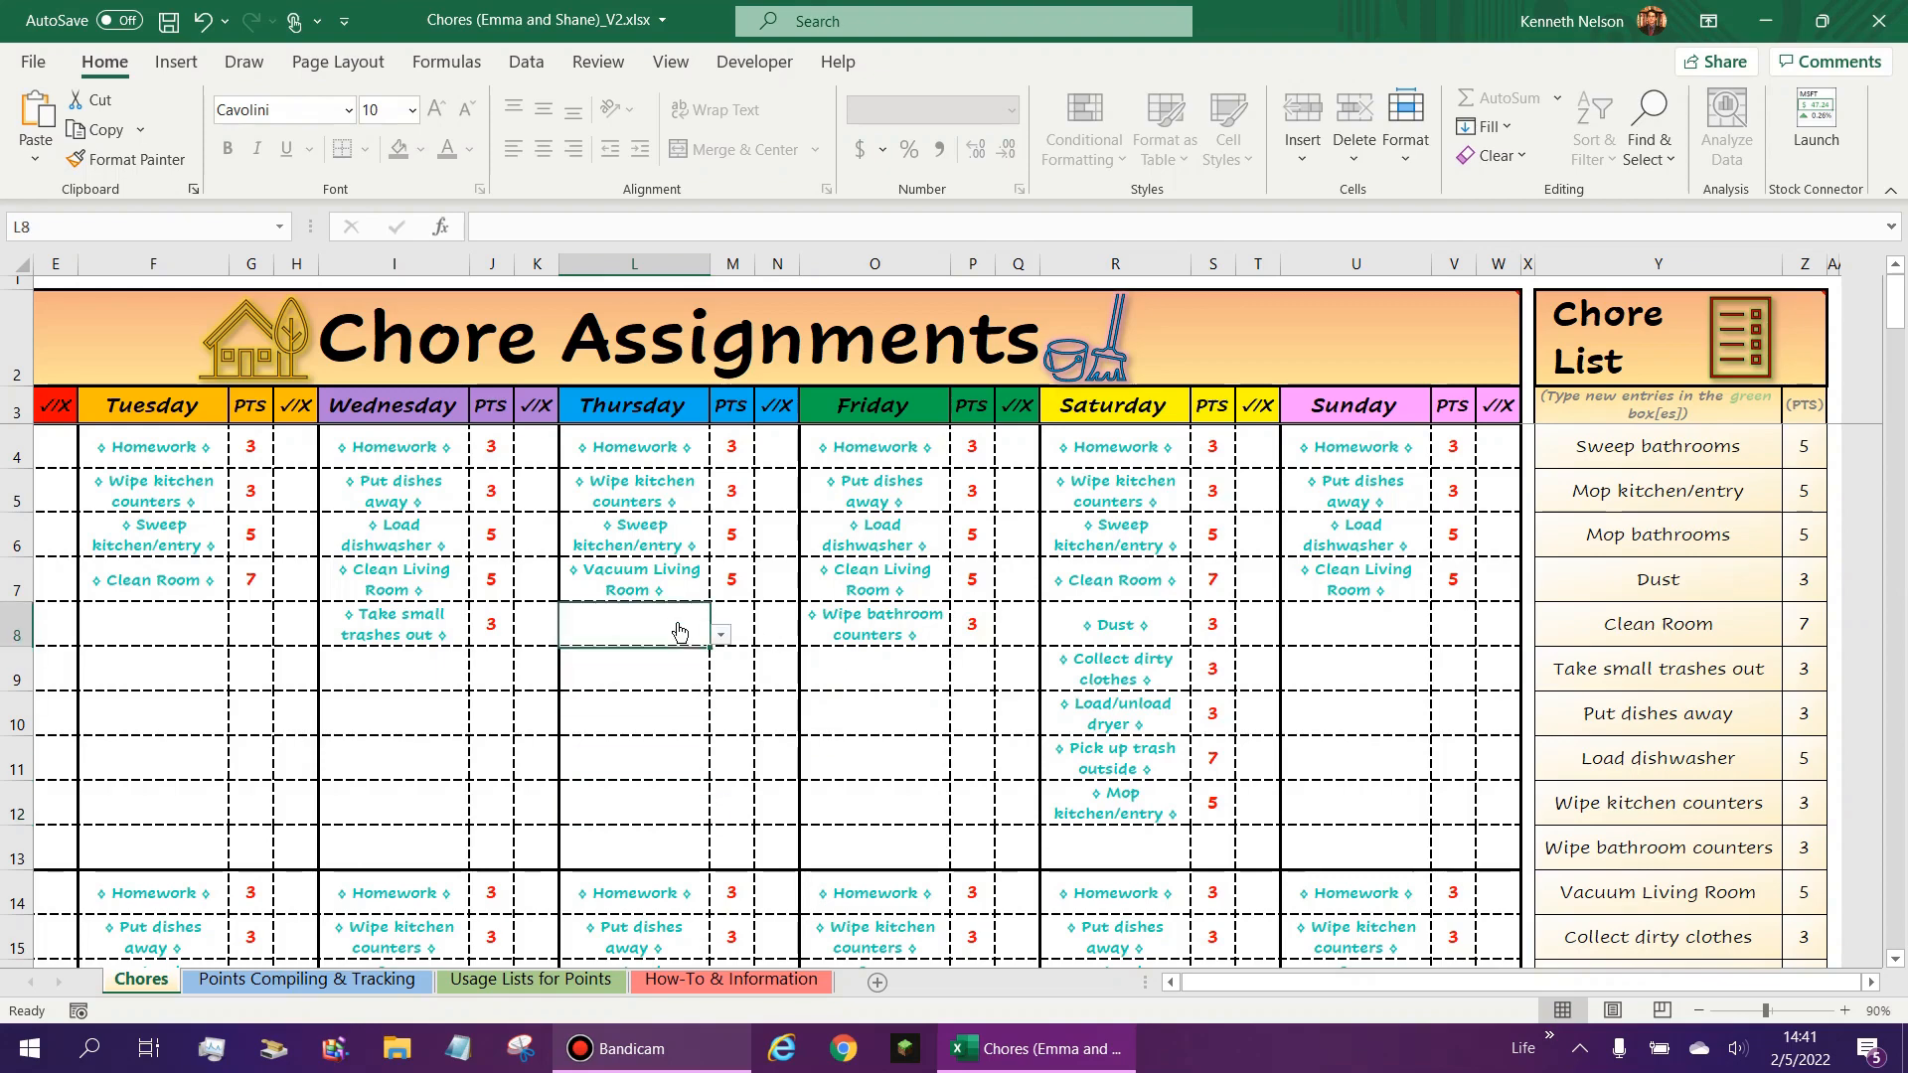
click(934, 721)
click(961, 724)
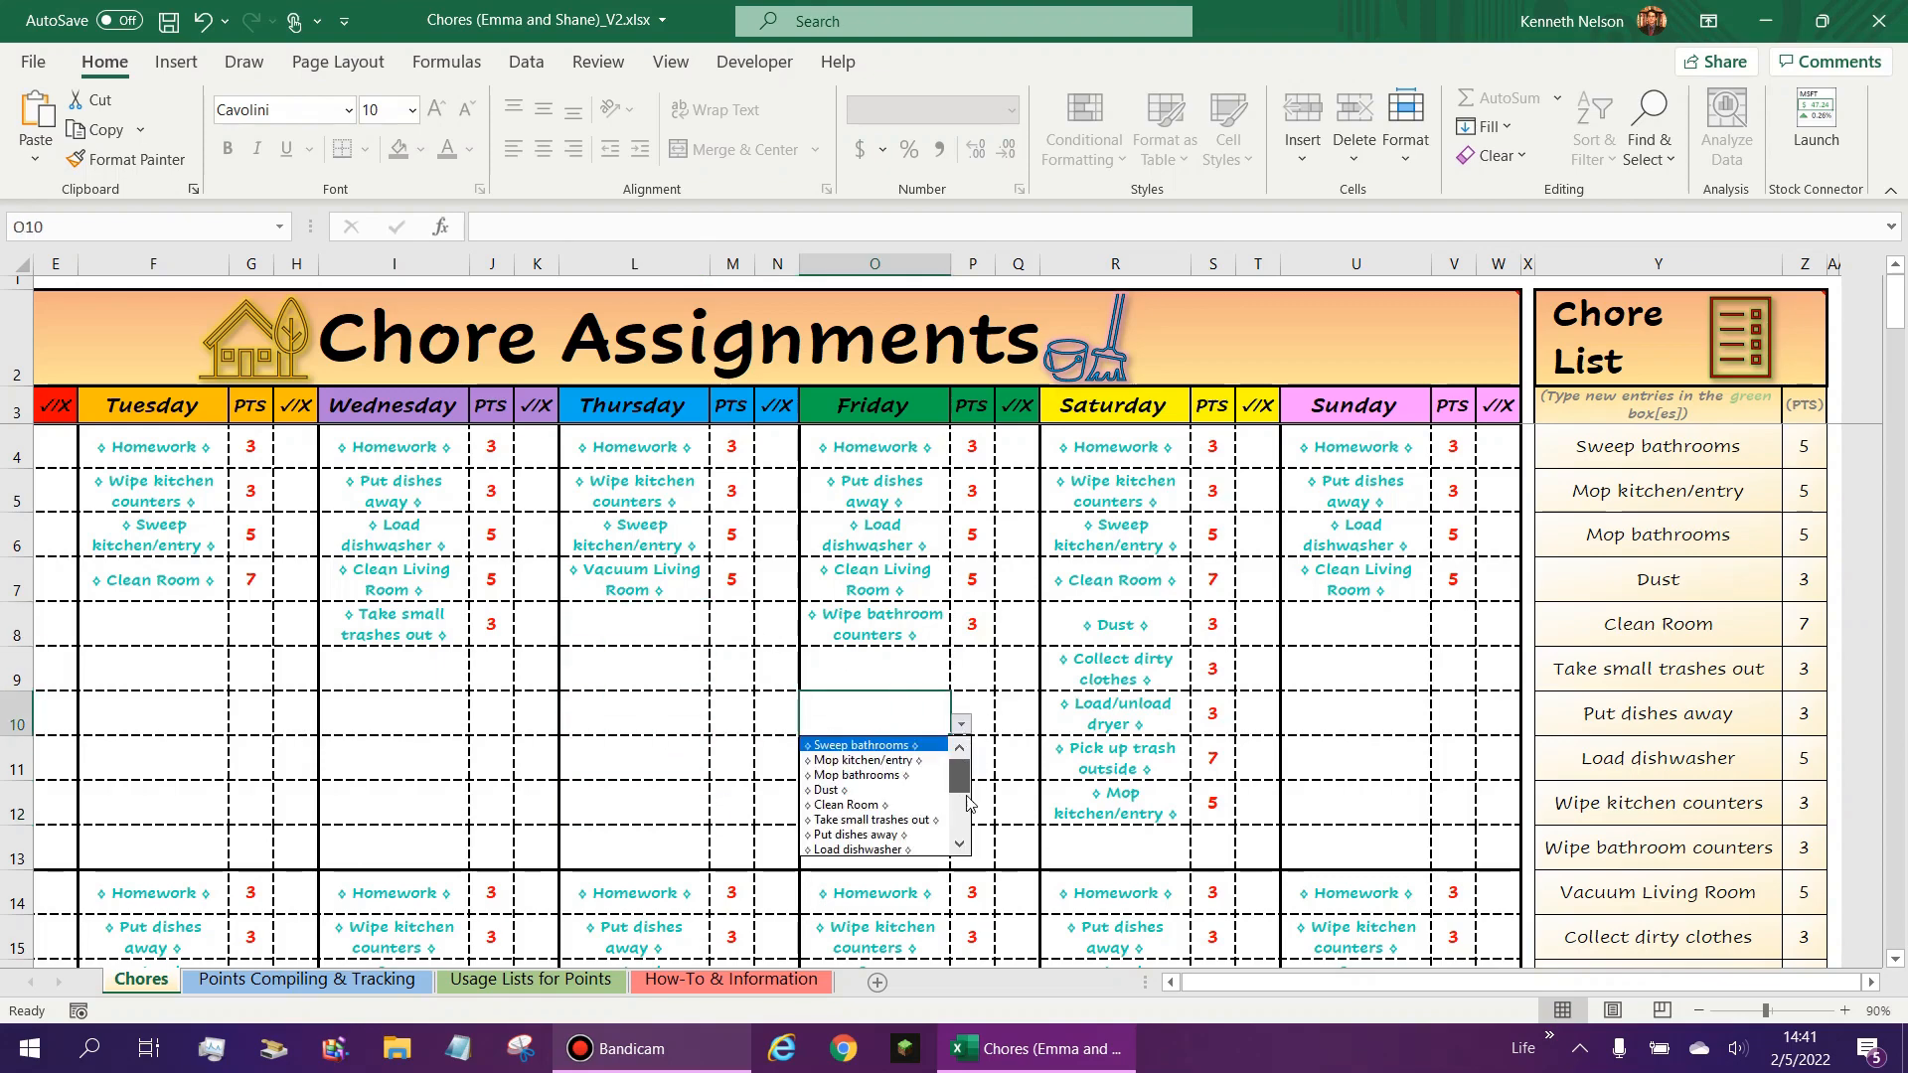
drag(967, 796, 968, 849)
click(888, 713)
click(921, 670)
scroll(1540, 638, down, 1)
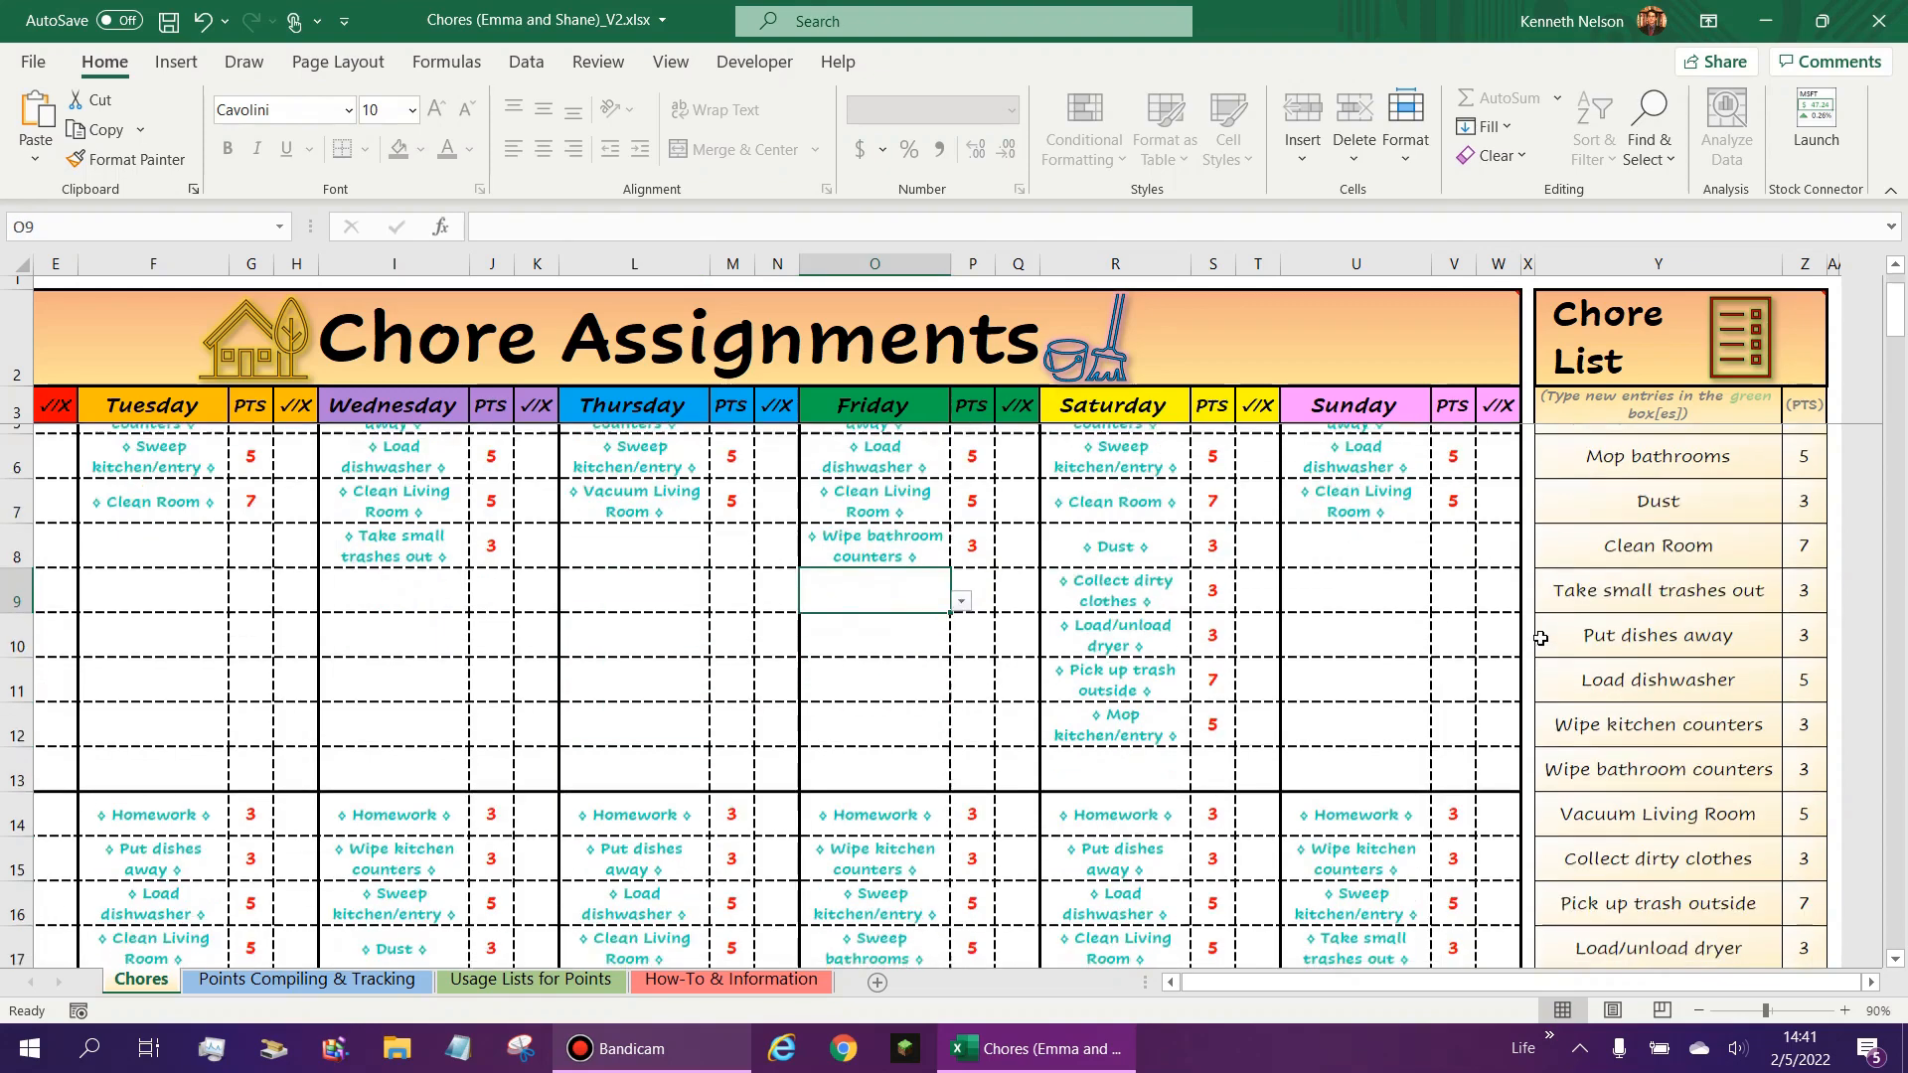
- Add a chore named Data in the green entry cell at the end of the Chore List
scroll(1540, 638, down, 4)
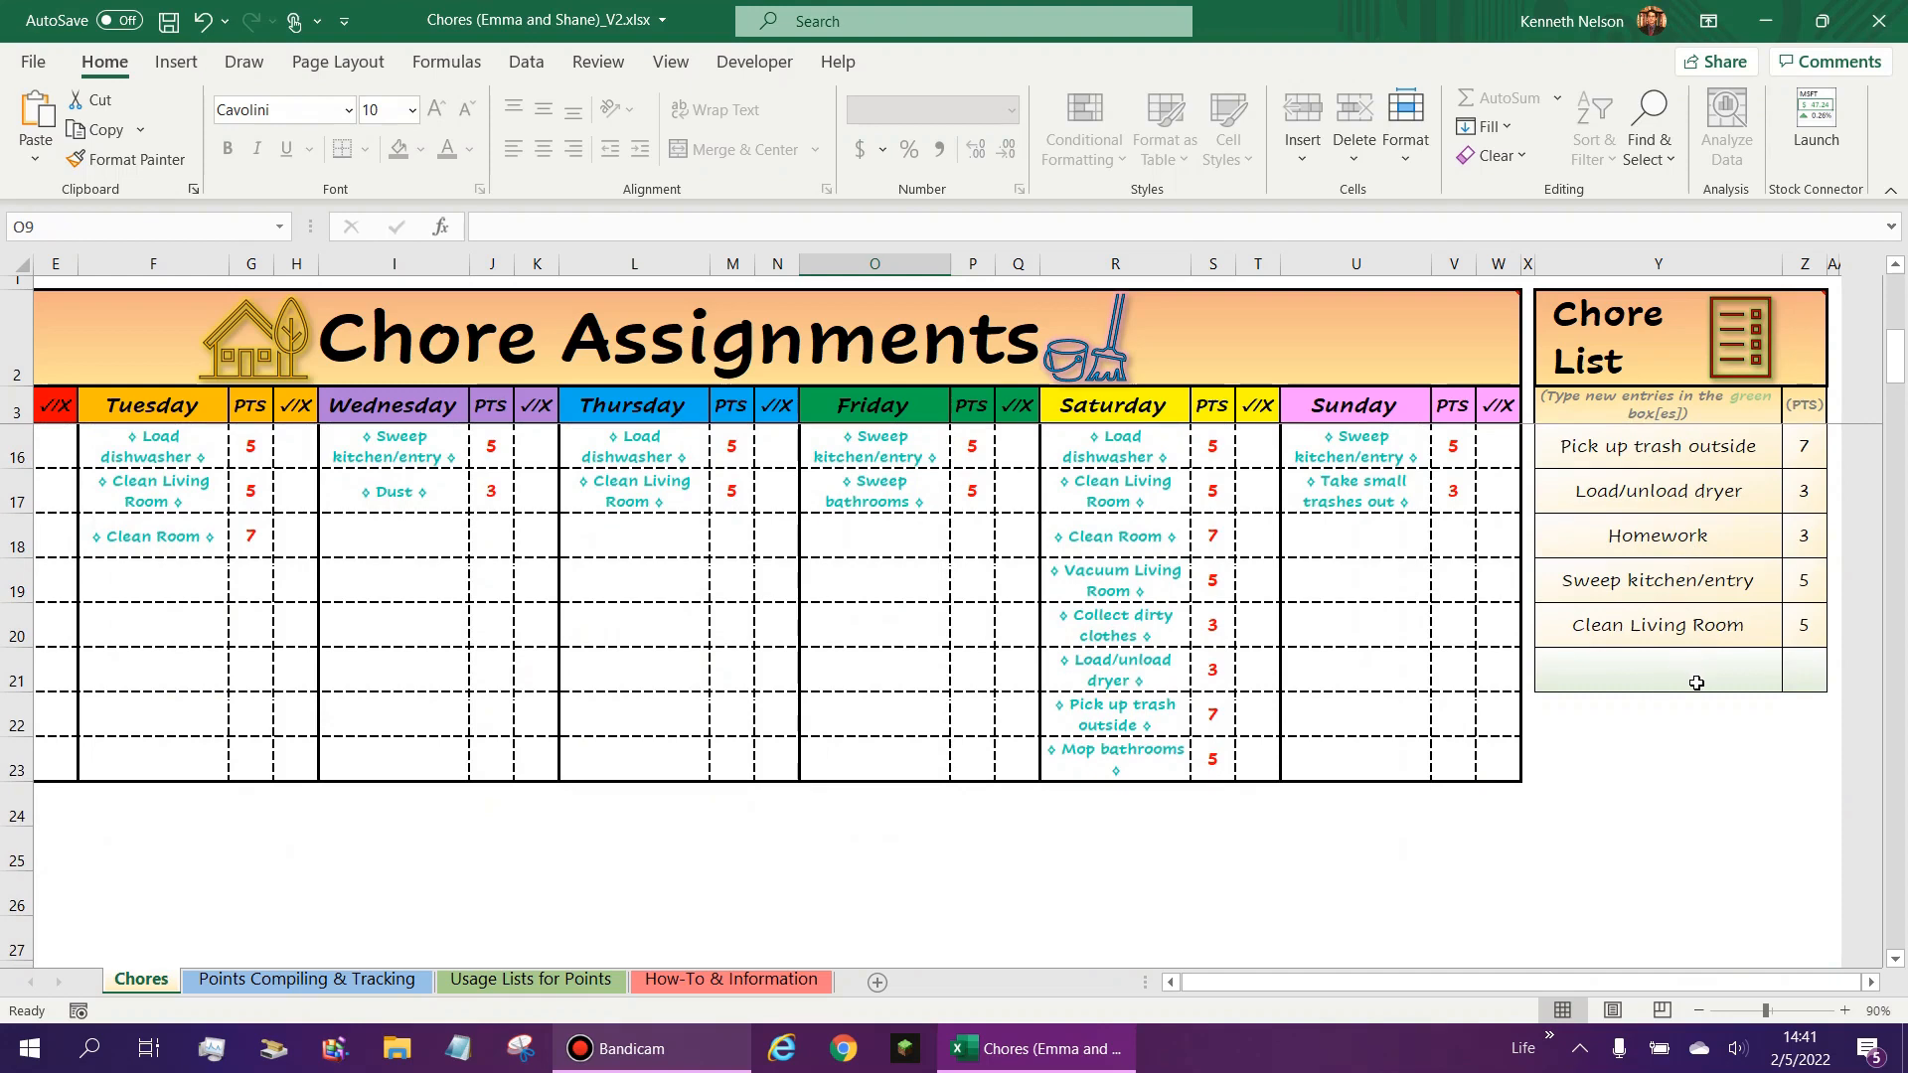
click(1696, 681)
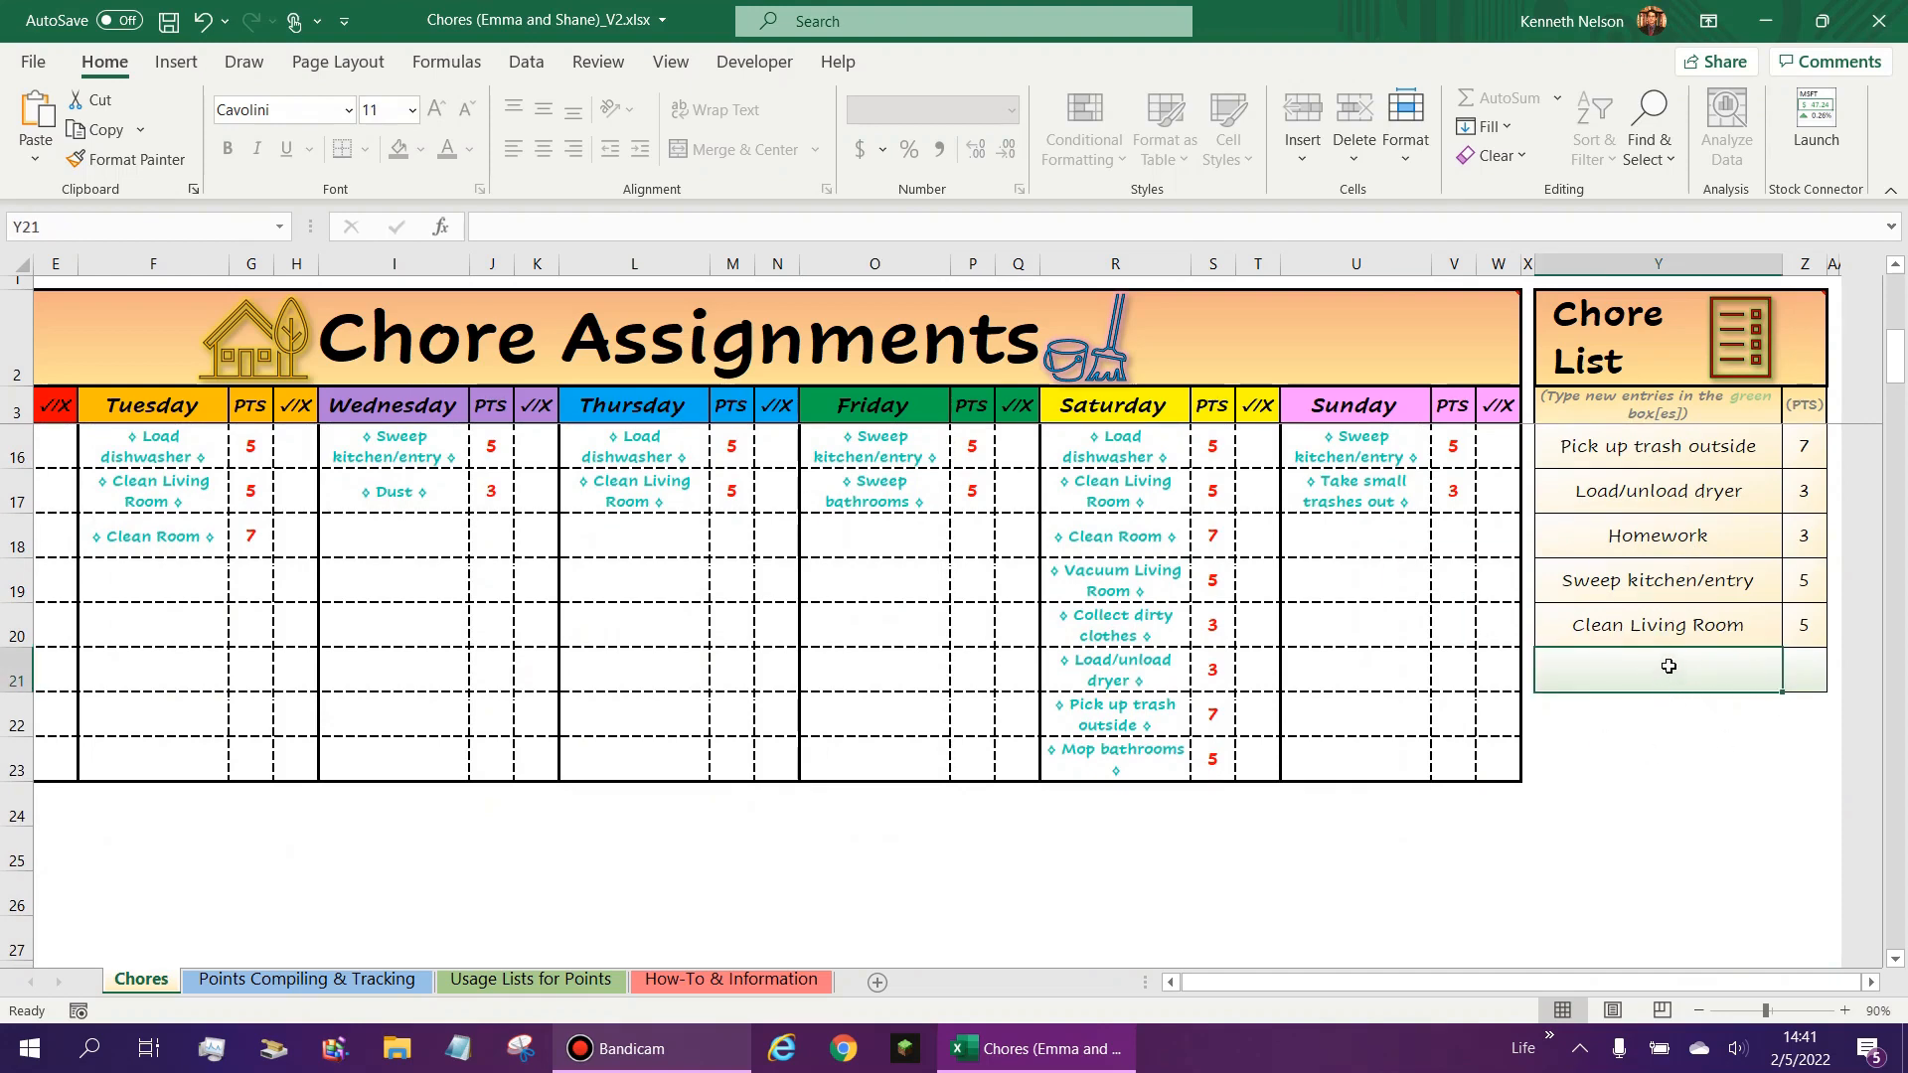
text(Data)
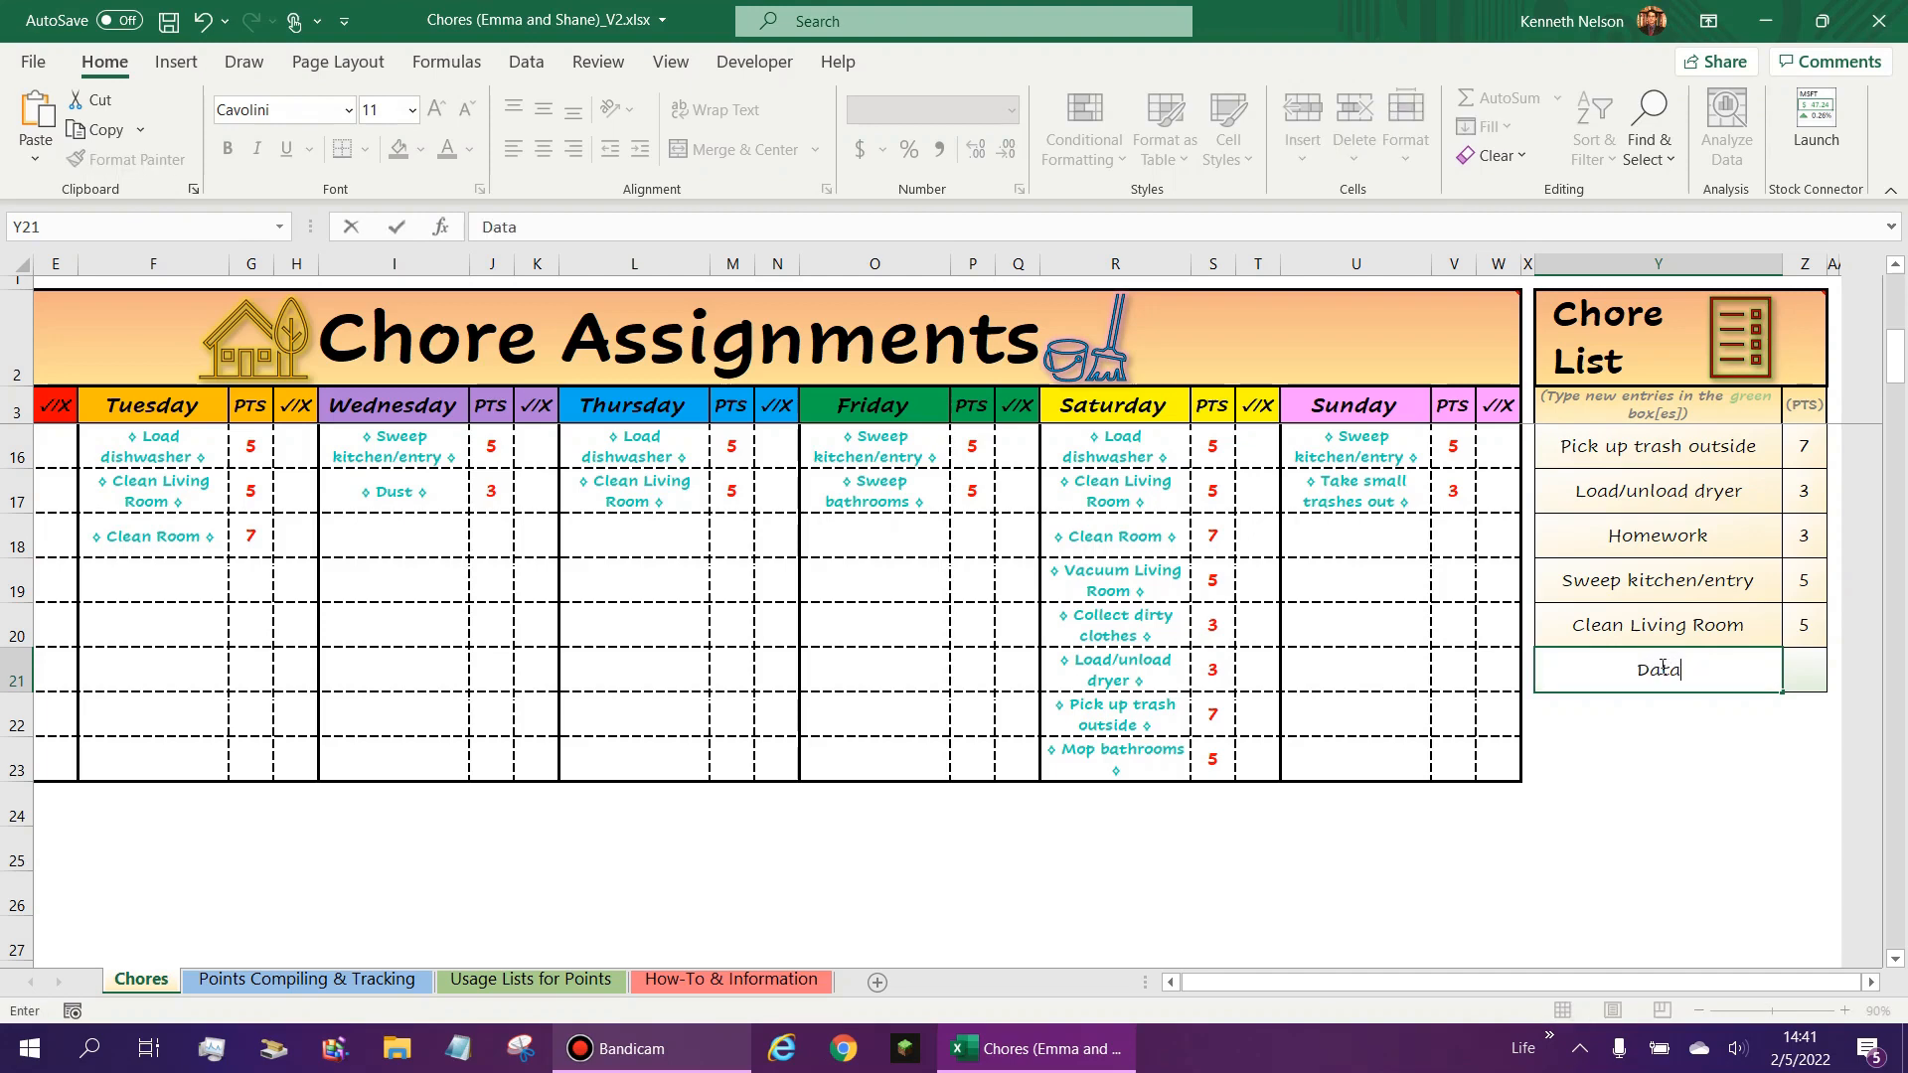
key(Return)
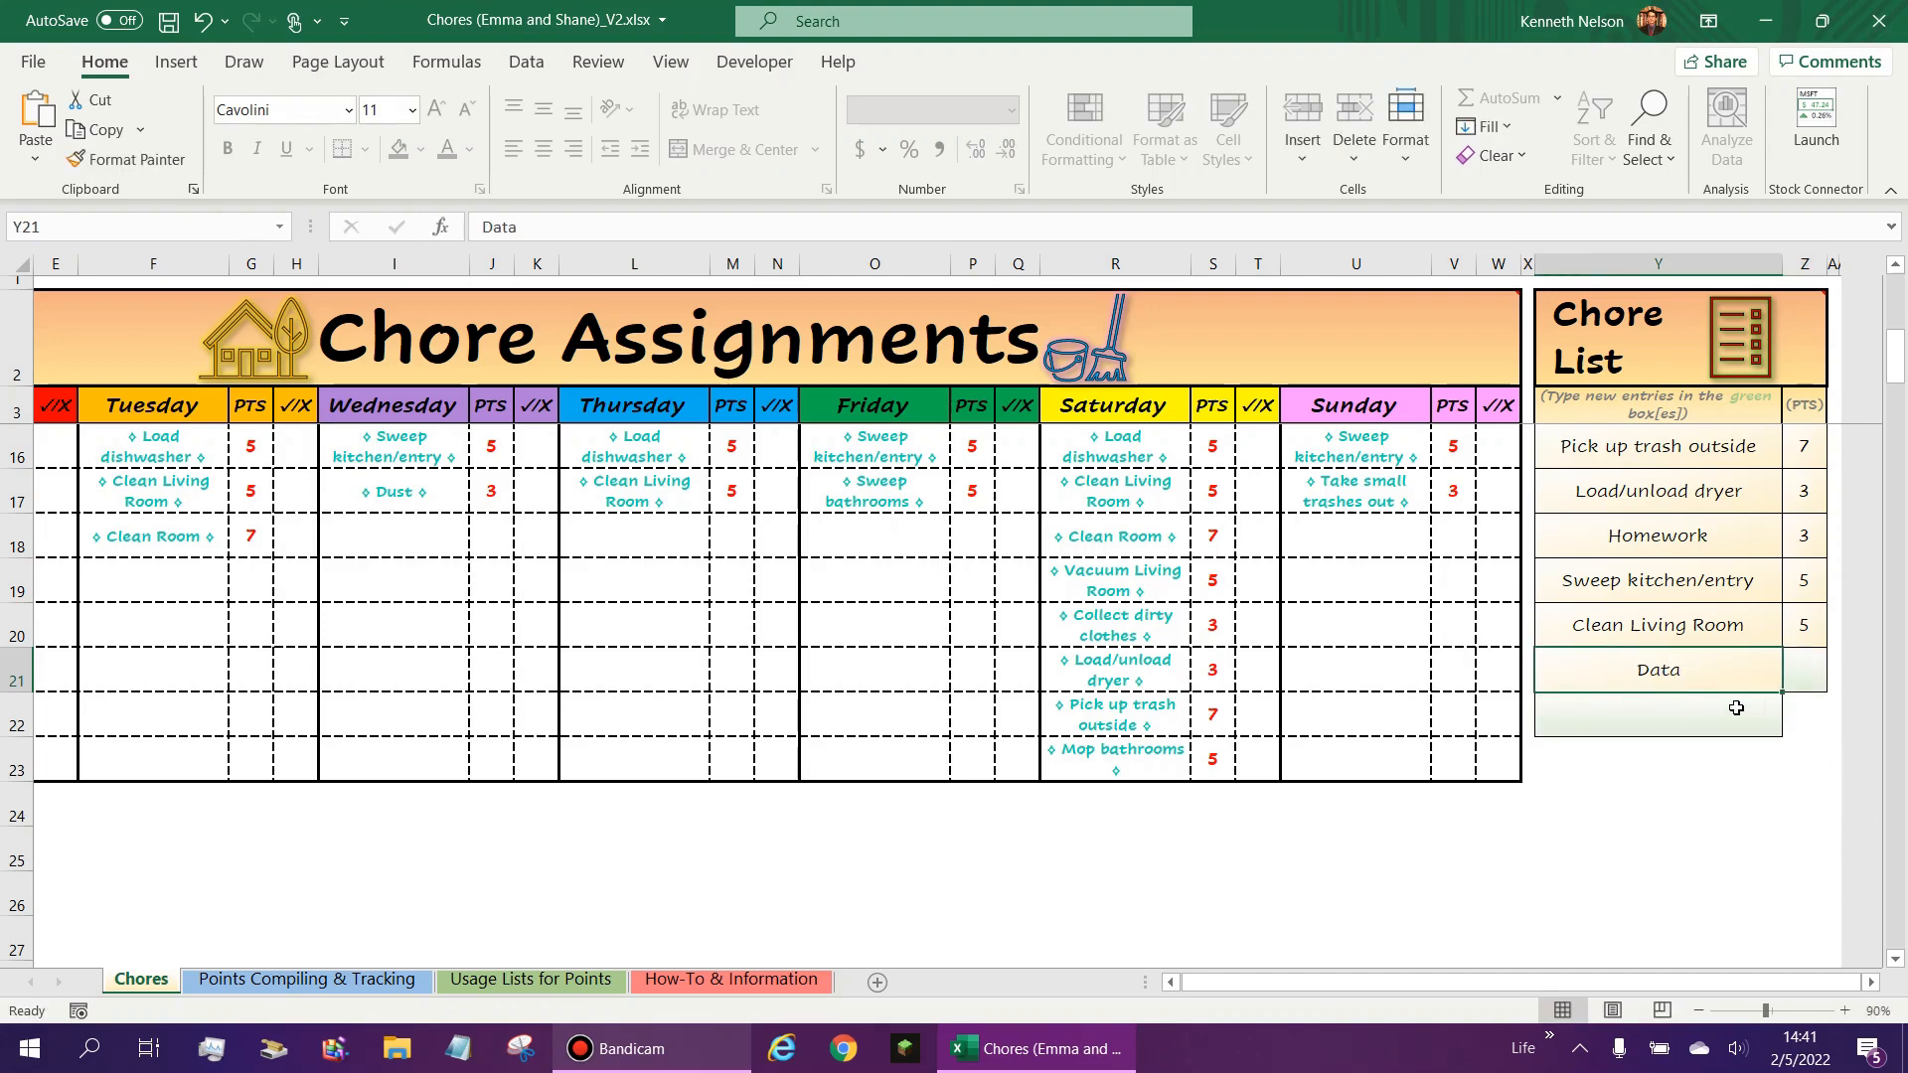
key(Up)
- Check the drop-down choices in the empty Friday cells O12 and O11 for the Data chore
scroll(1422, 716, up, 2)
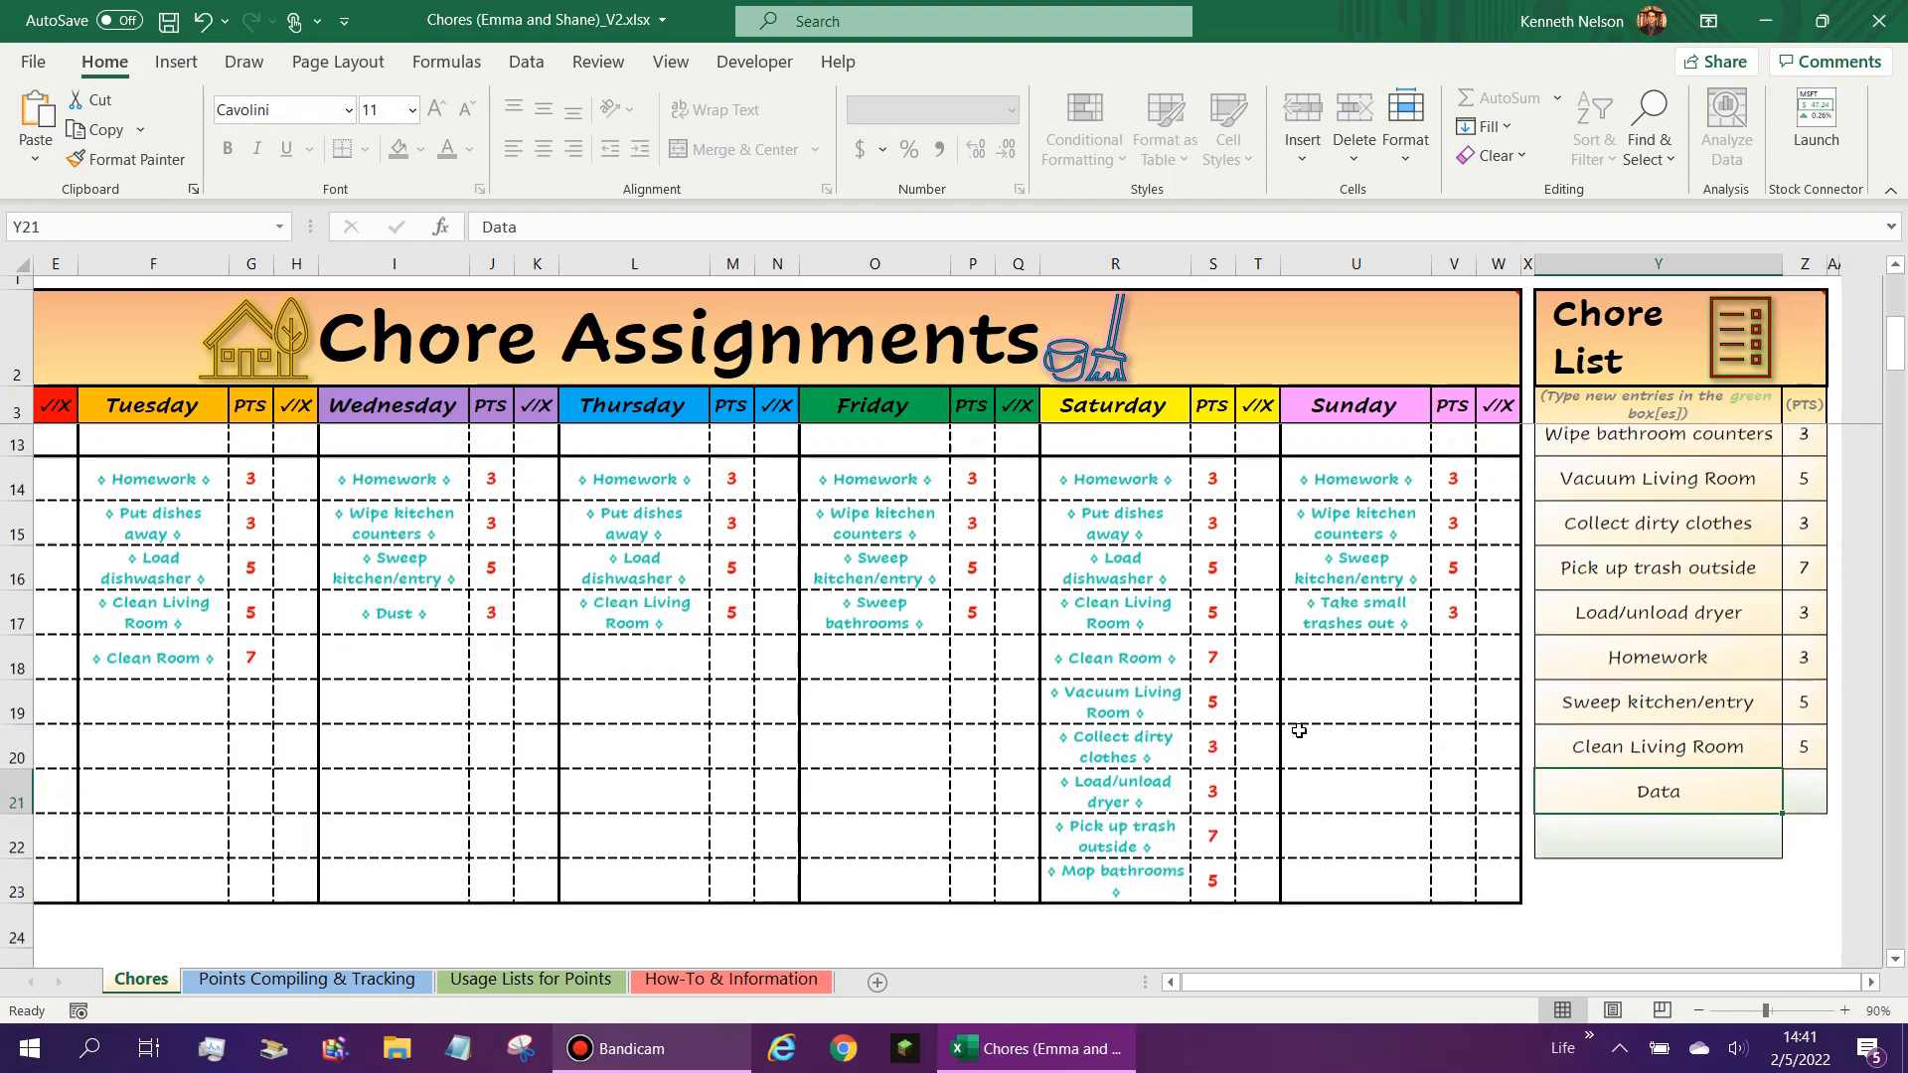
click(885, 537)
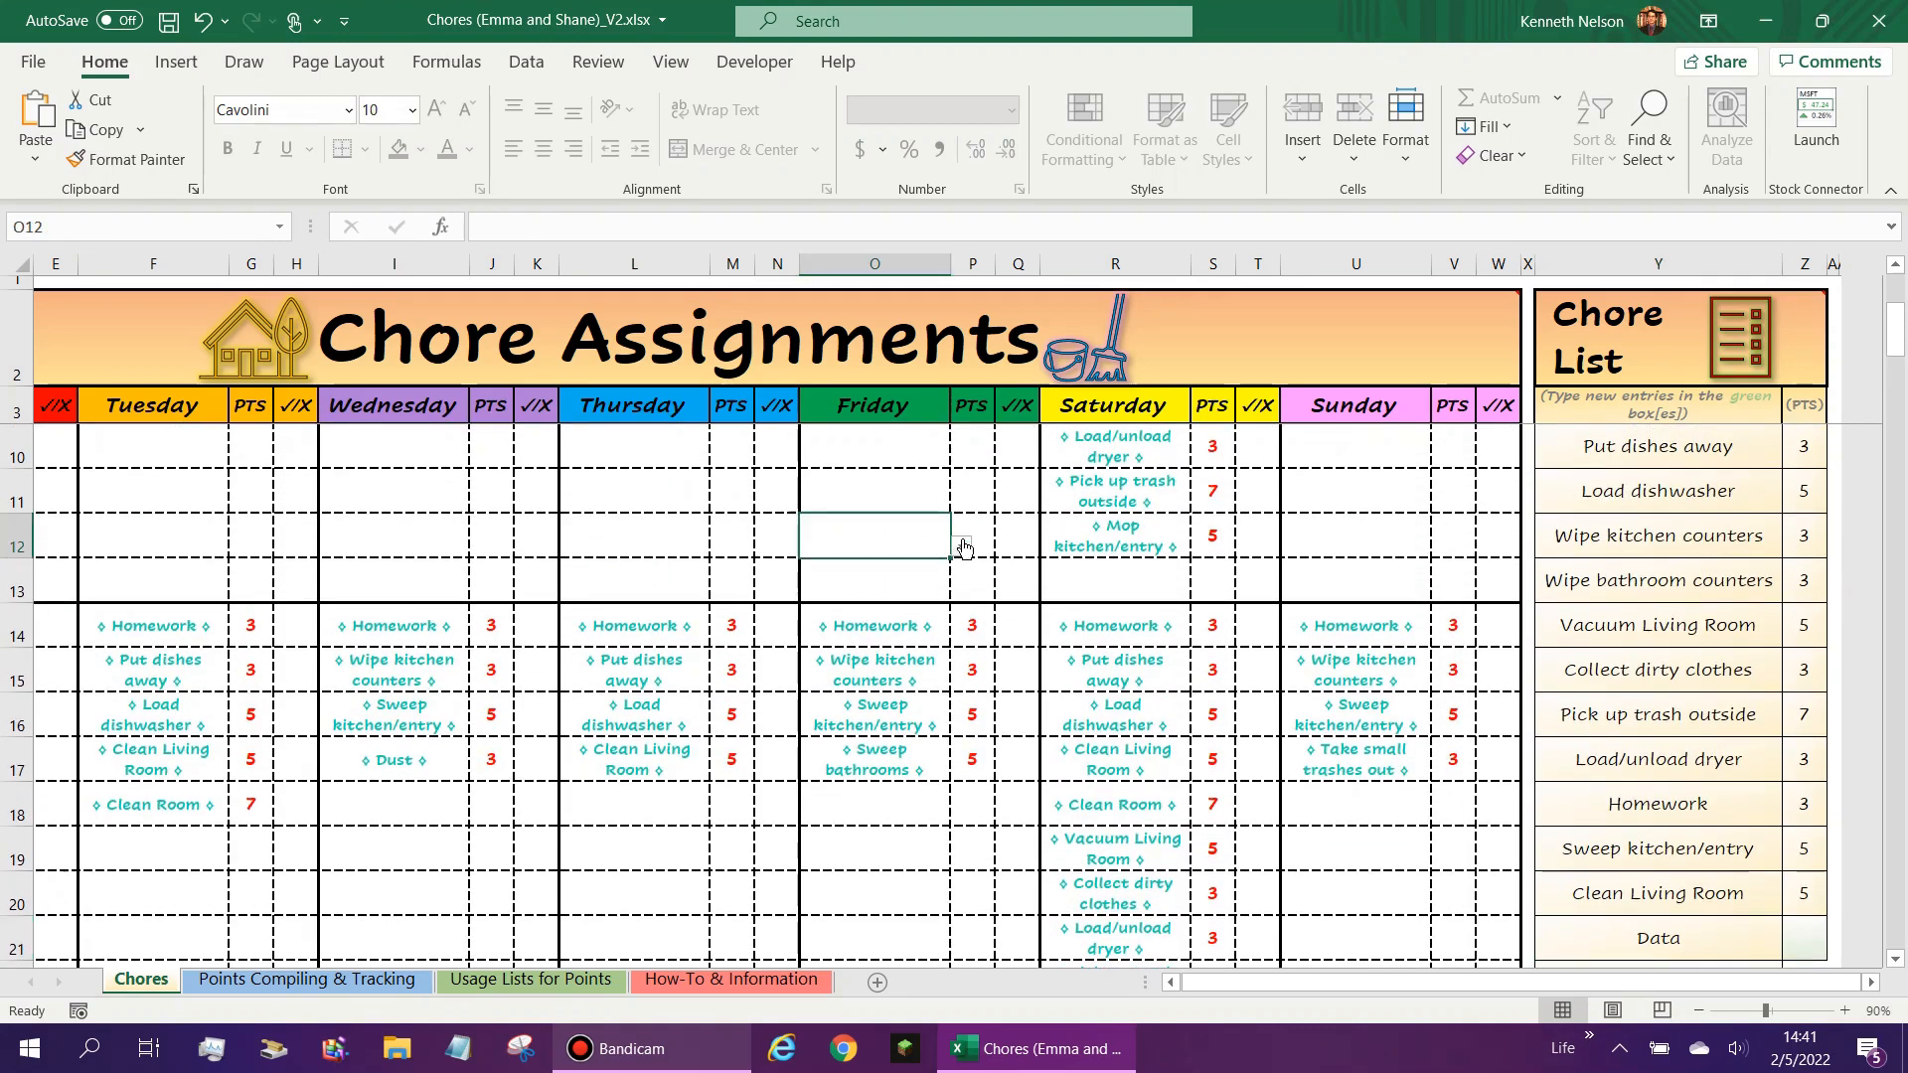
click(961, 547)
scroll(965, 613, down, 3)
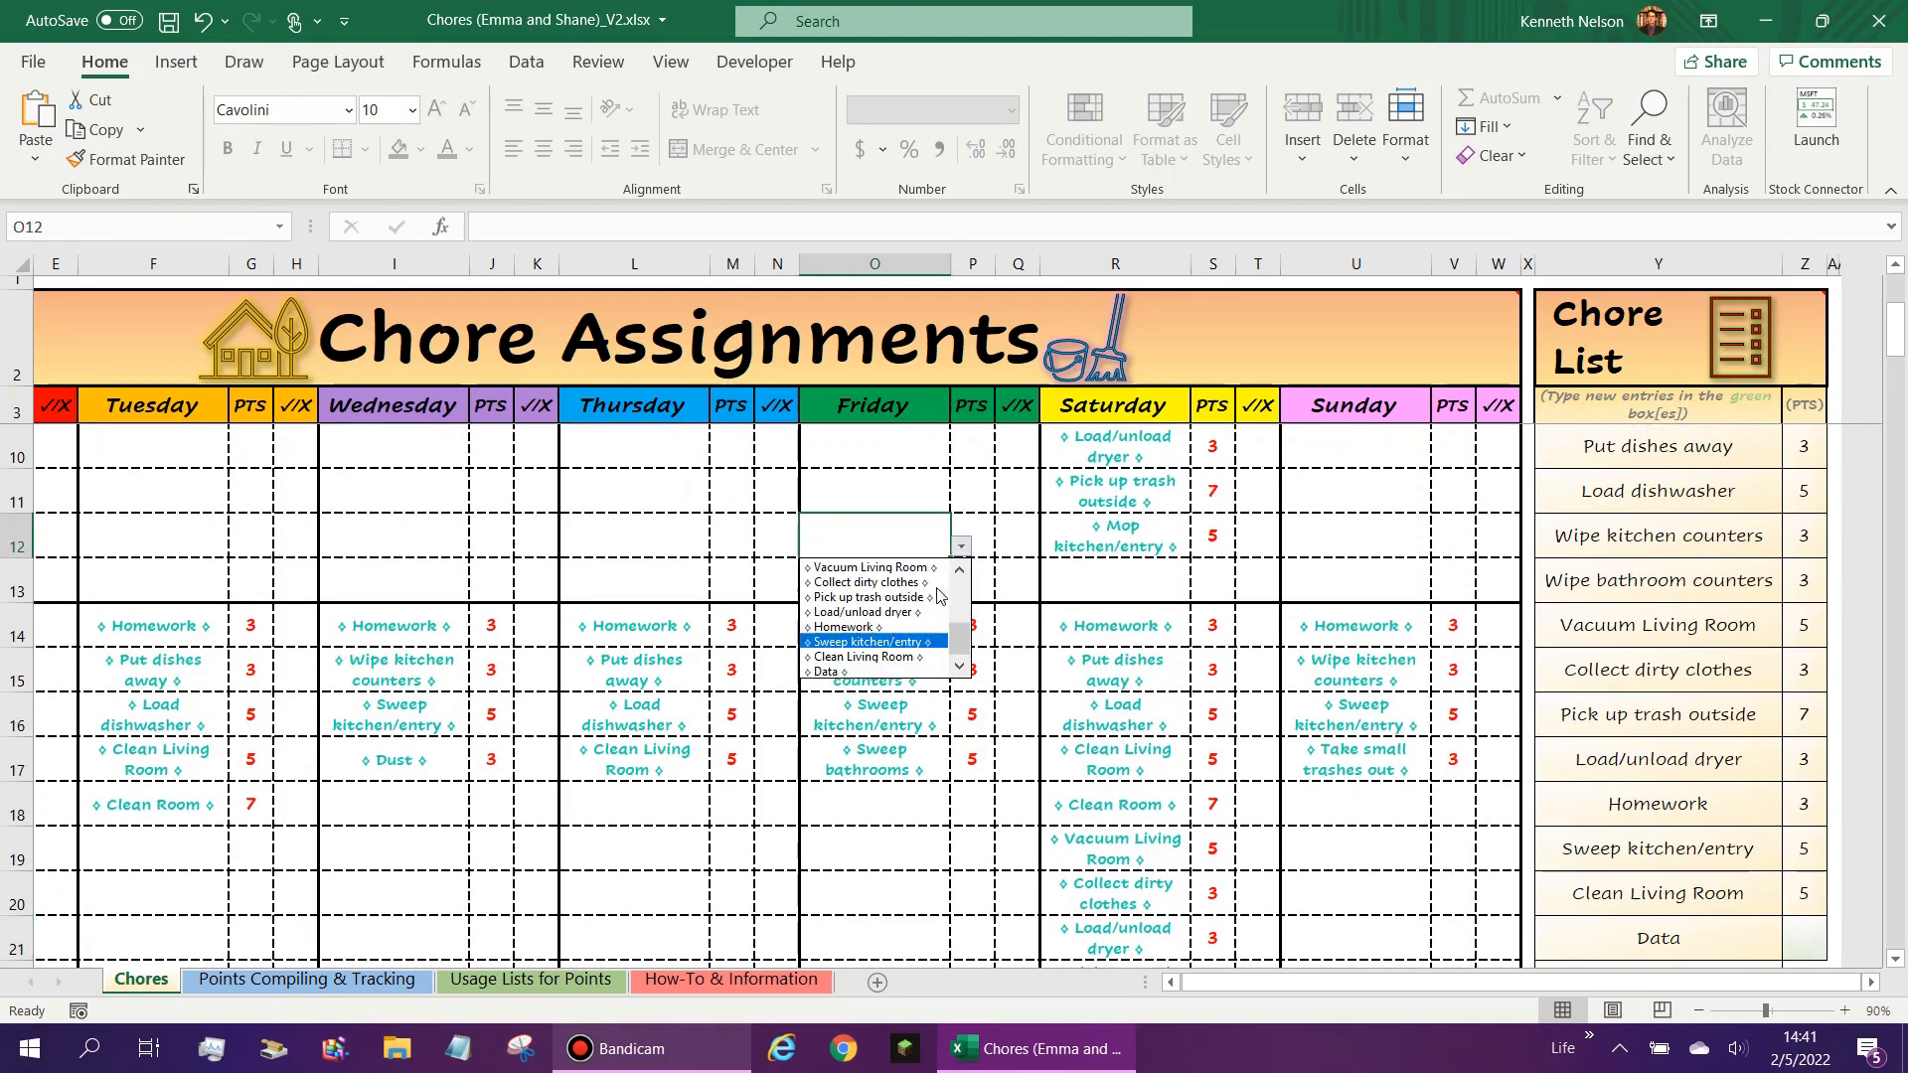
click(882, 490)
click(961, 502)
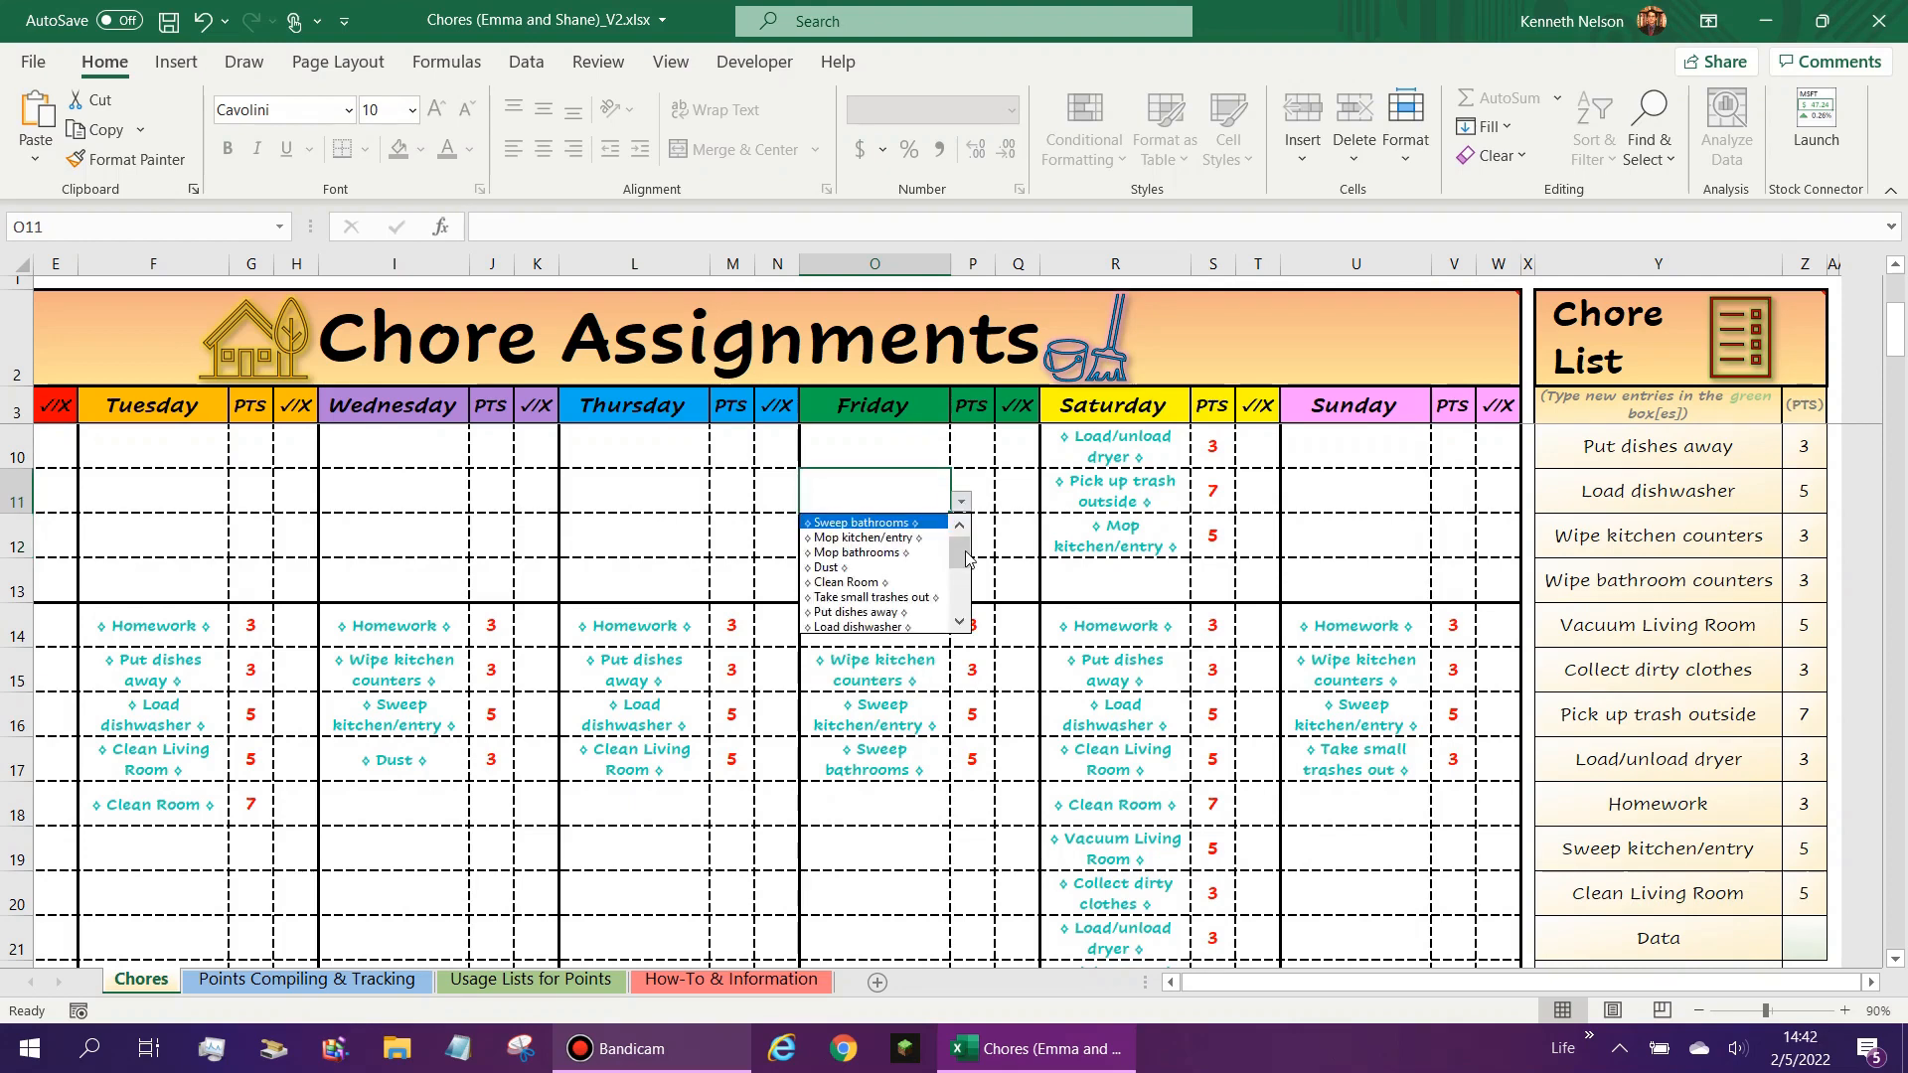
- Delete the Data entry from the end of the Chore List
scroll(1141, 682, down, 3)
click(1677, 527)
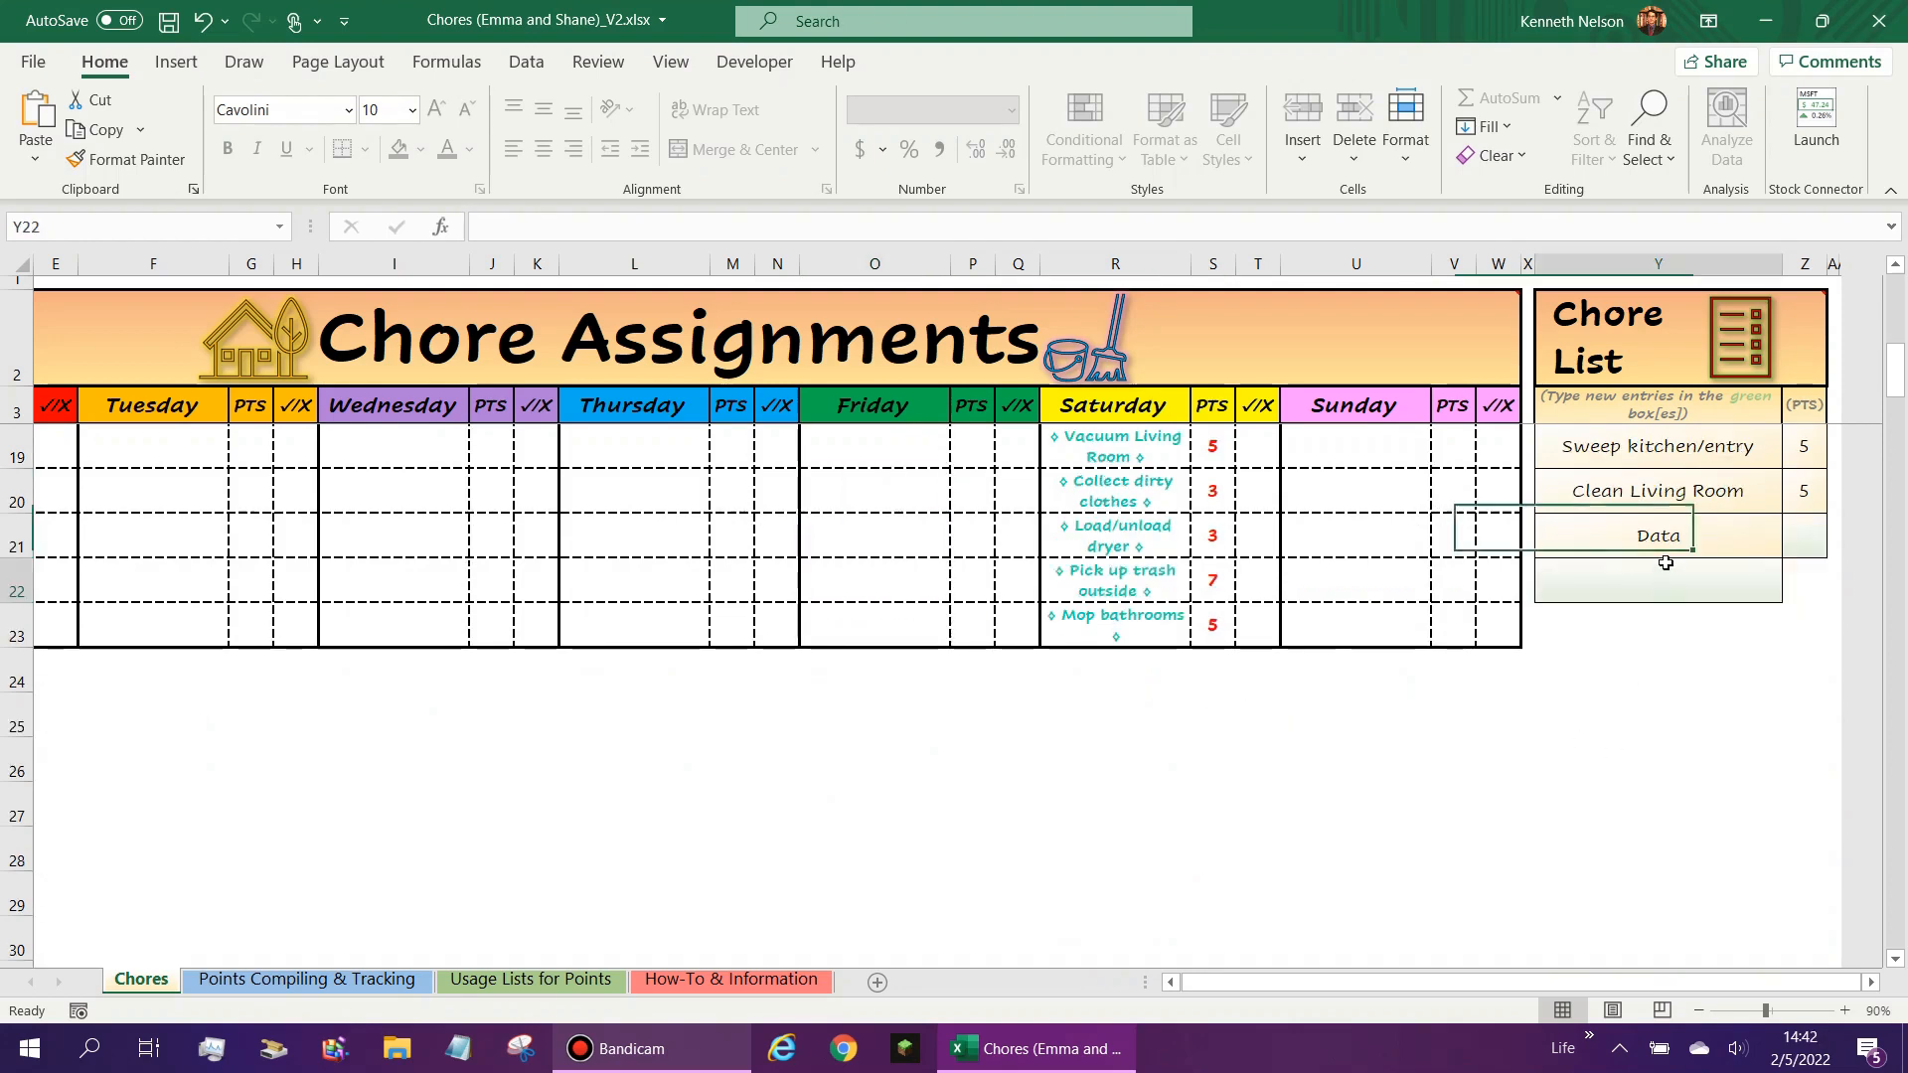
key(Delete)
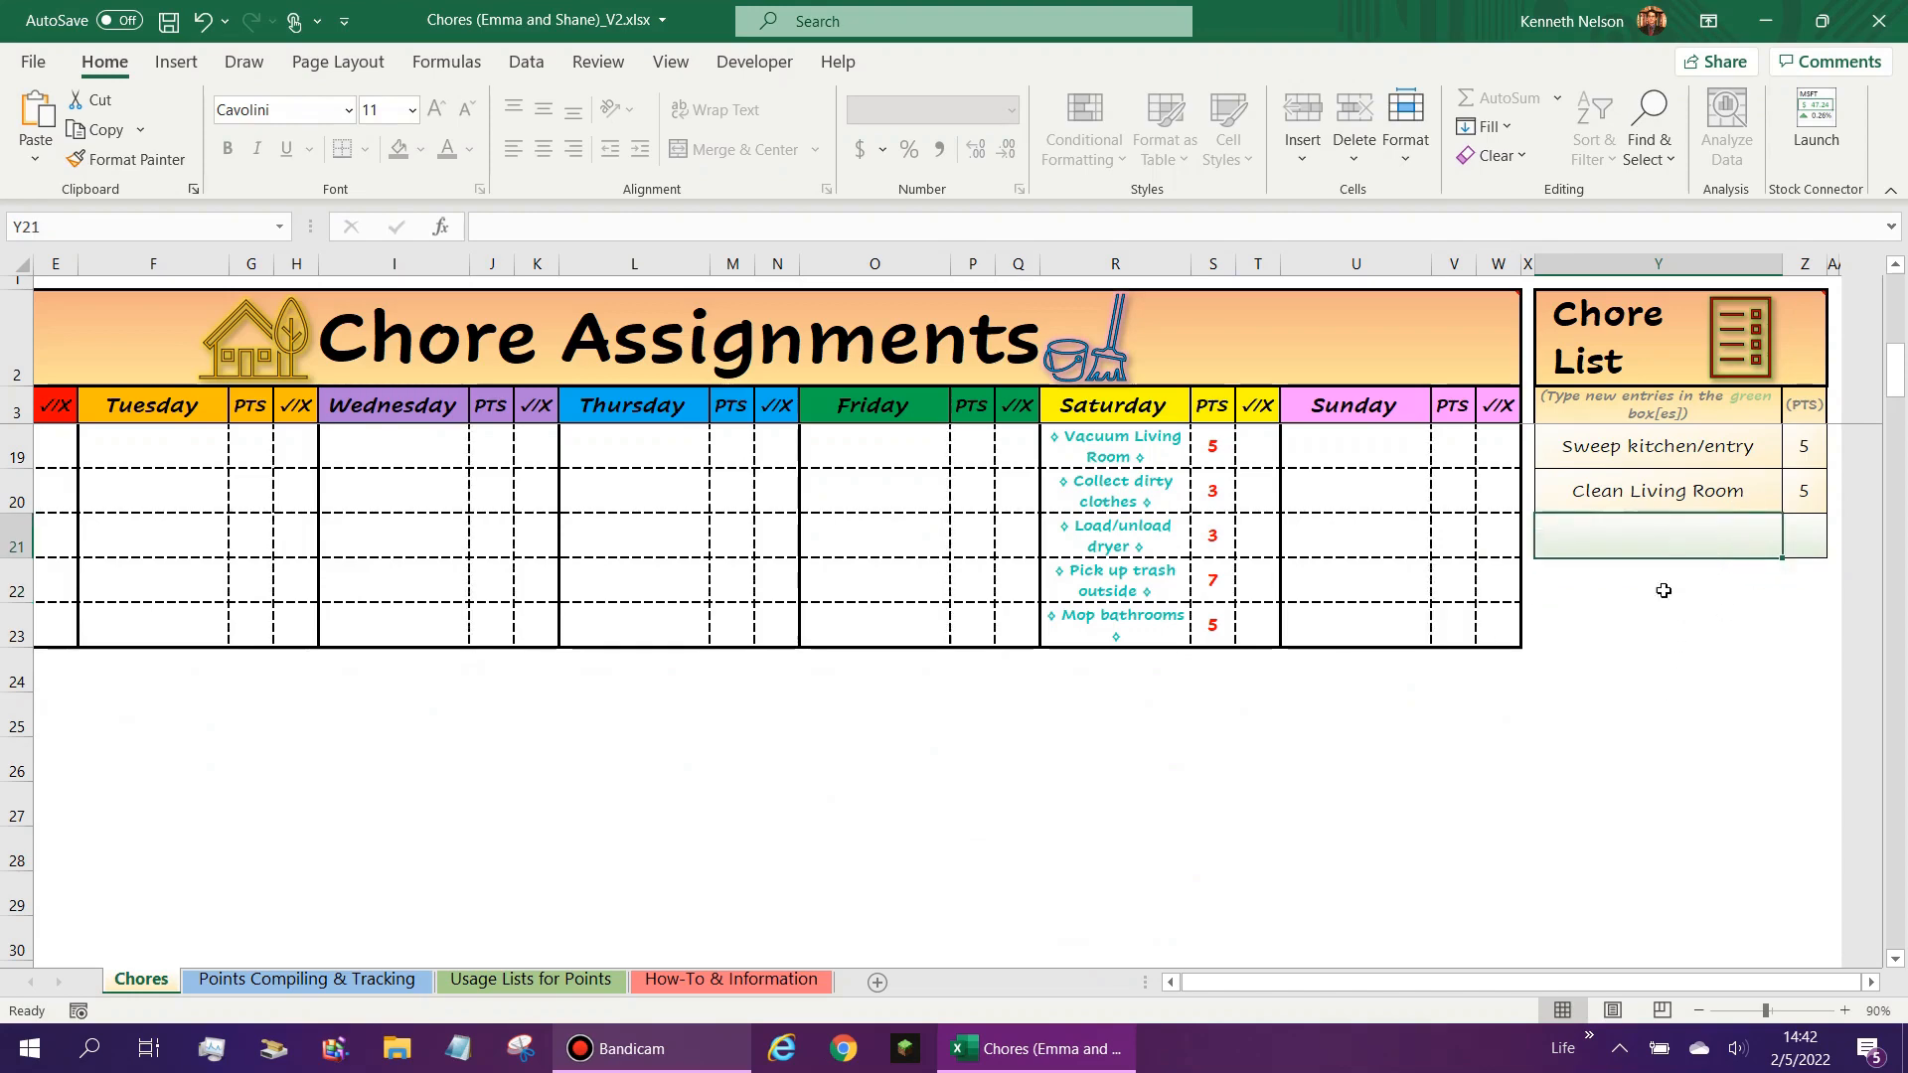
scroll(1714, 562, up, 1)
scroll(1239, 740, up, 1)
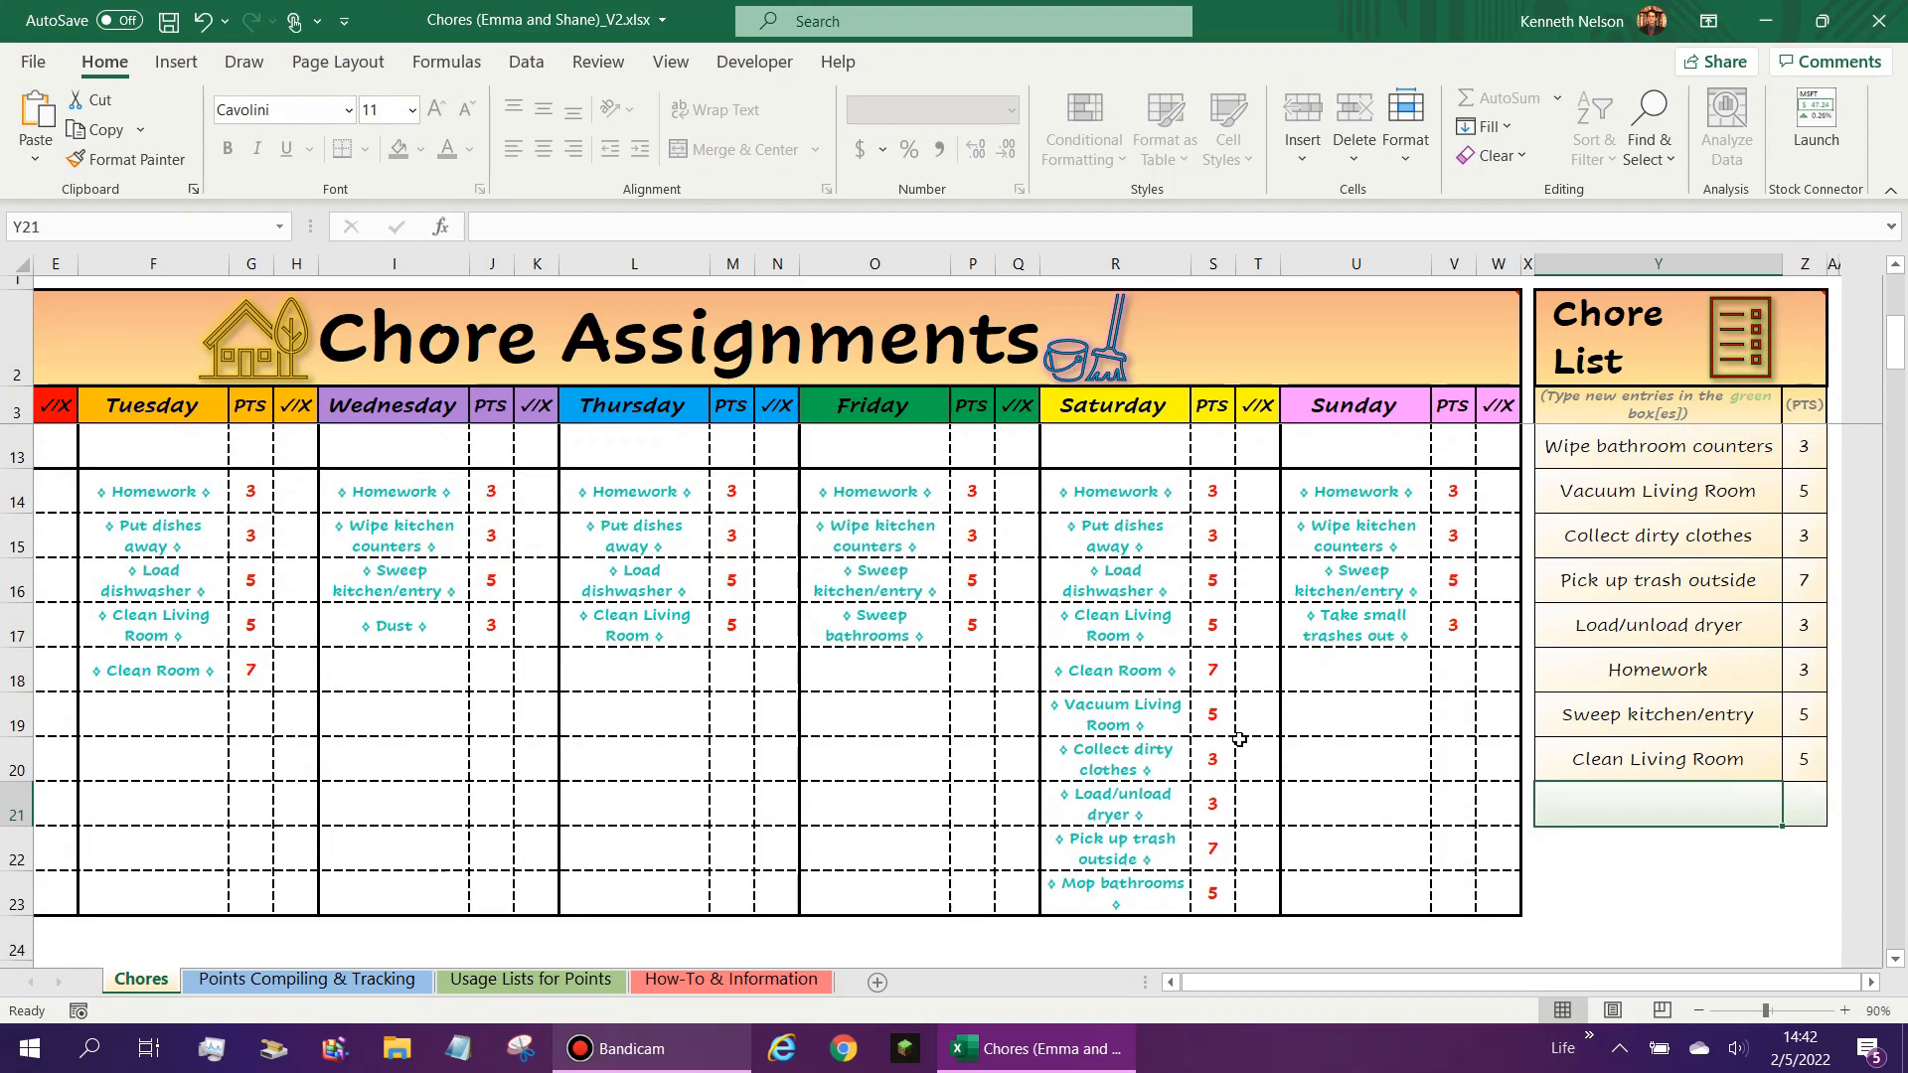
scroll(1125, 666, up, 1)
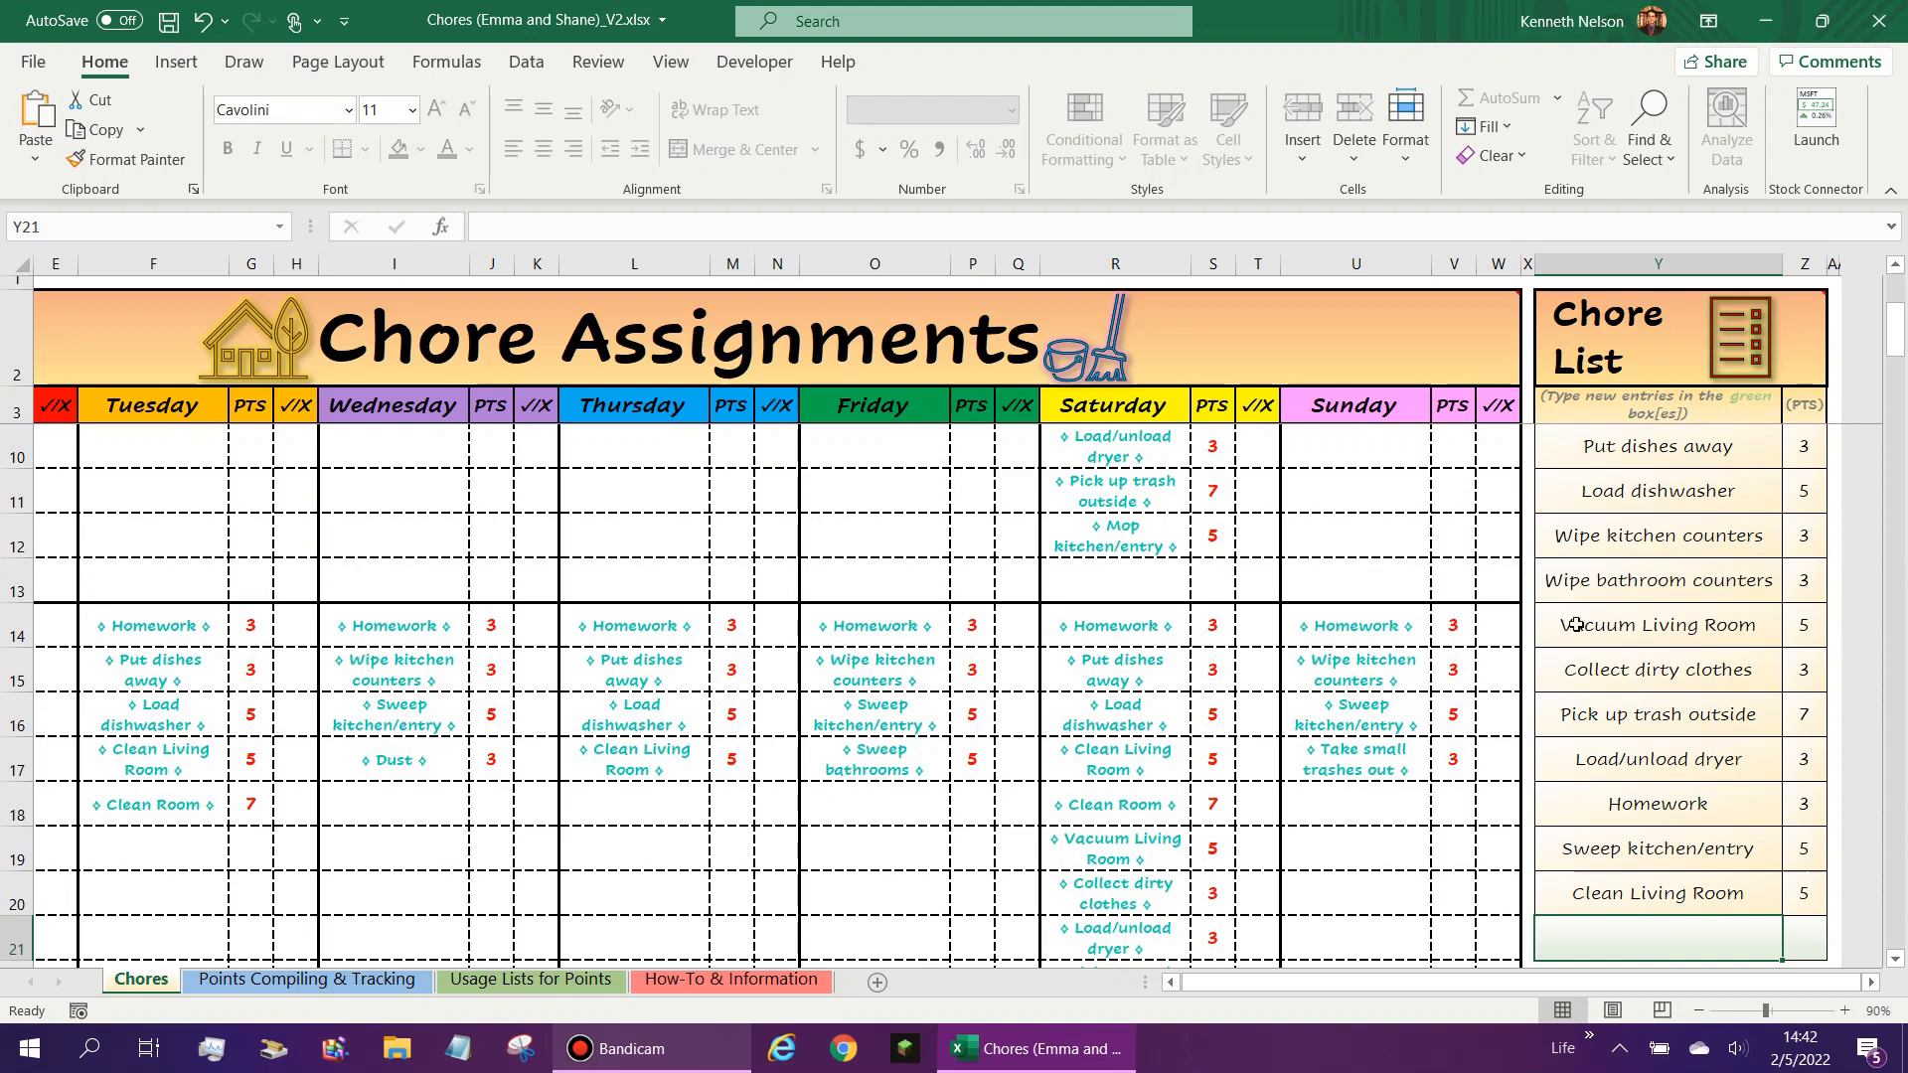
click(1679, 450)
click(1653, 667)
click(1709, 446)
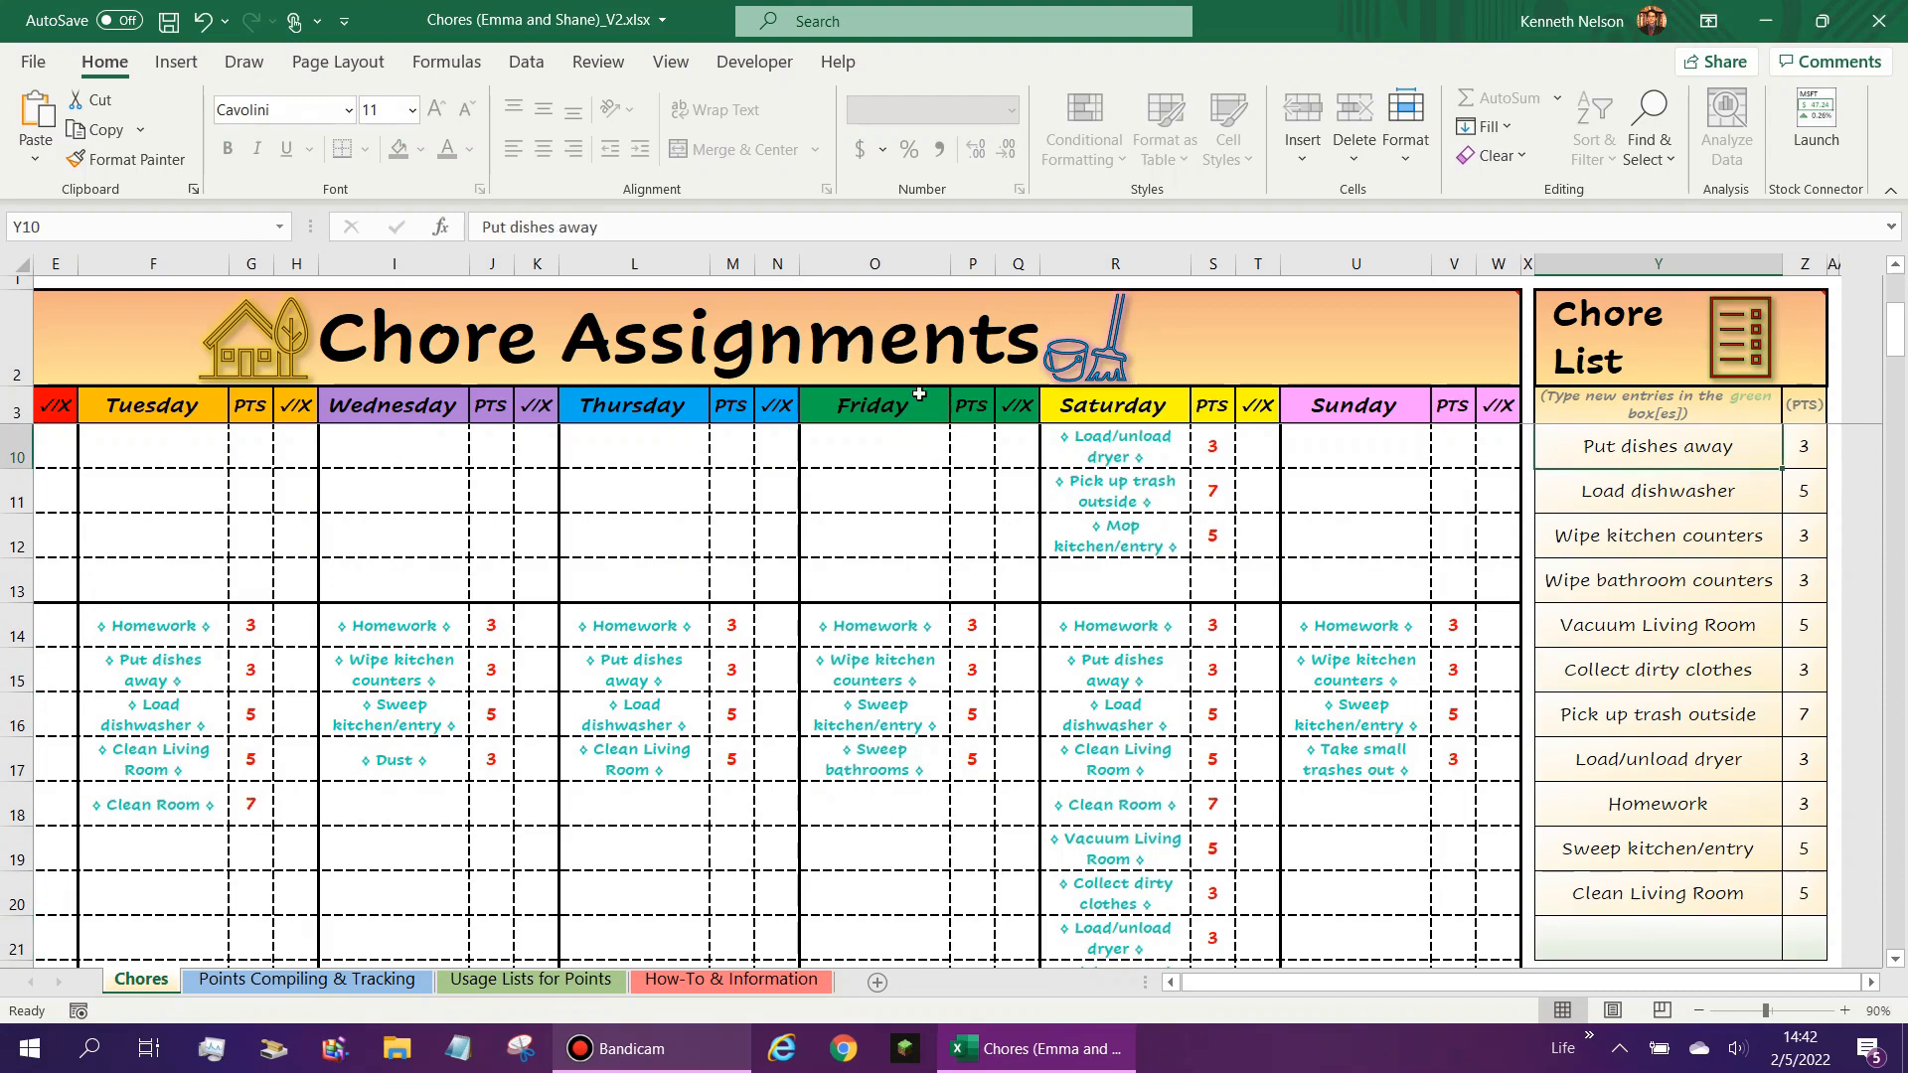
scroll(1122, 748, up, 2)
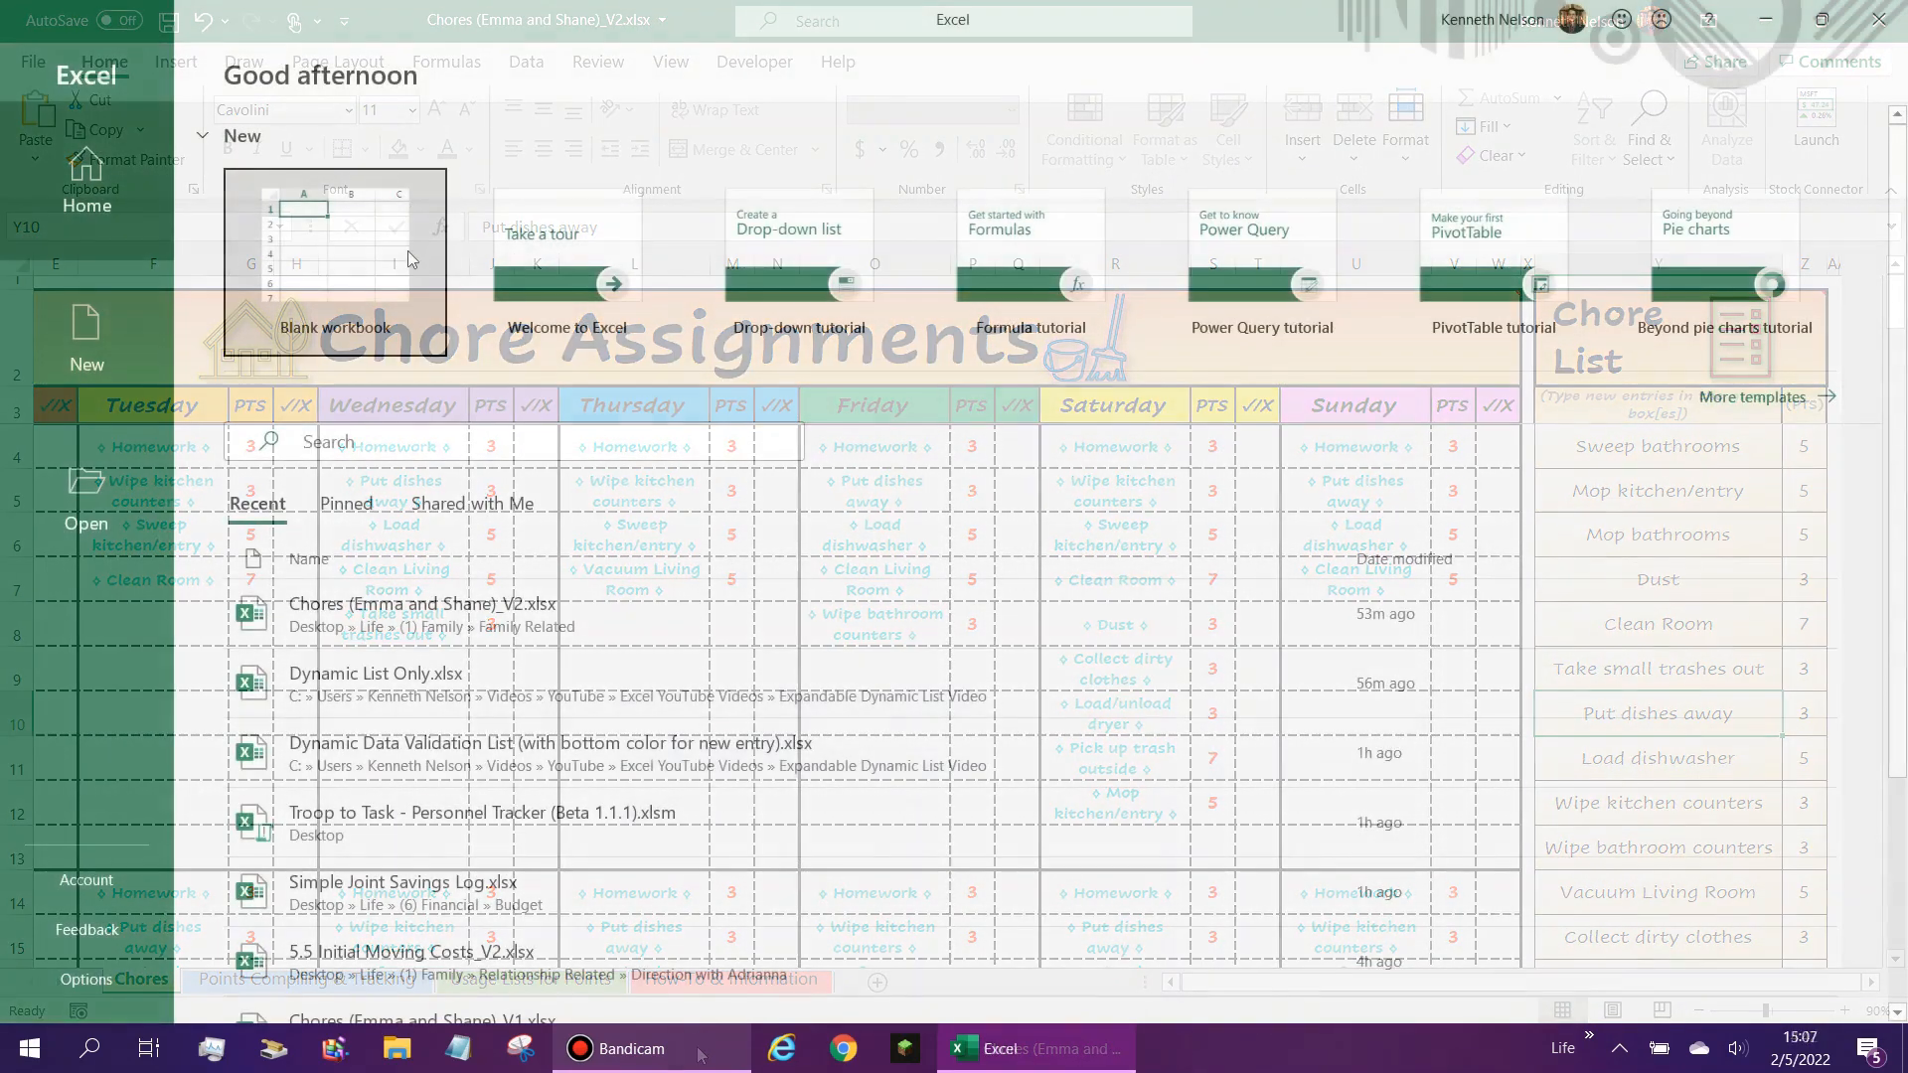
- Create a blank workbook and enter the heading Expanding List in cell B2
click(412, 259)
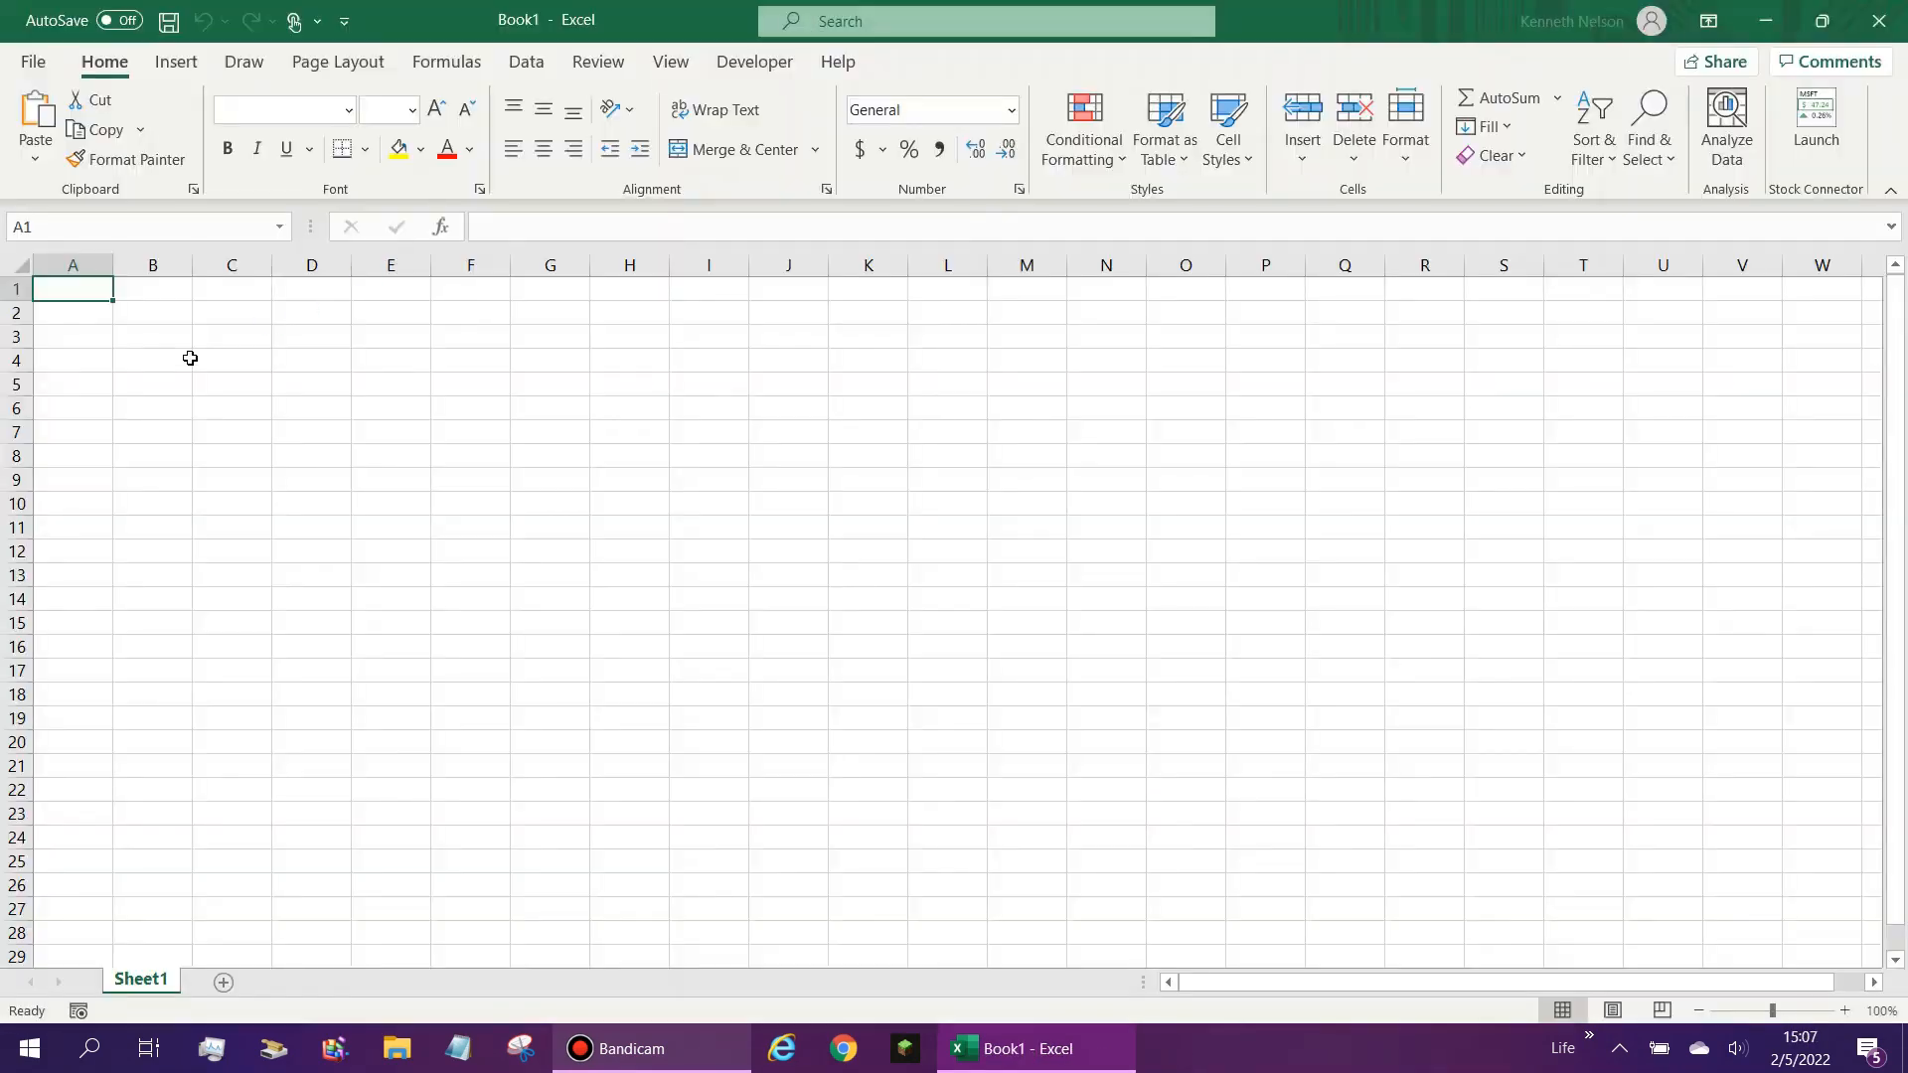
click(167, 305)
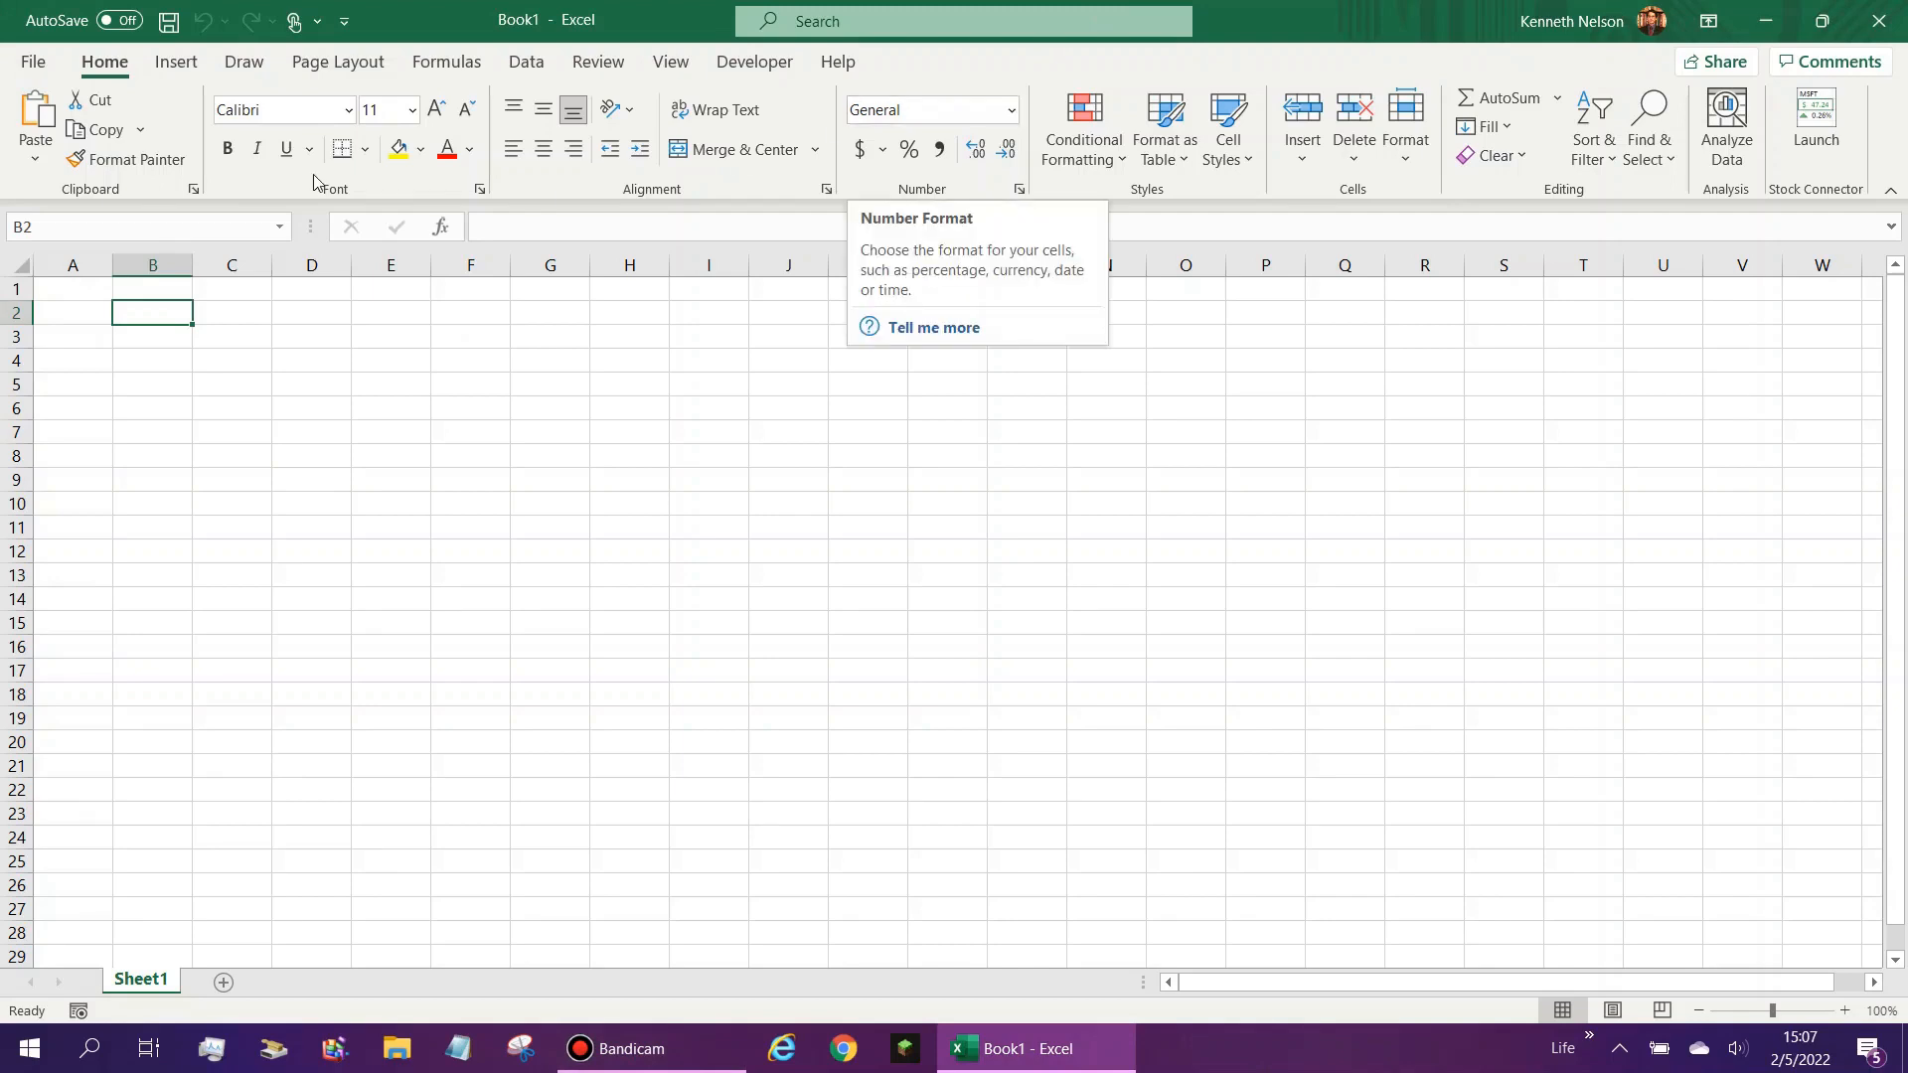
text(E)
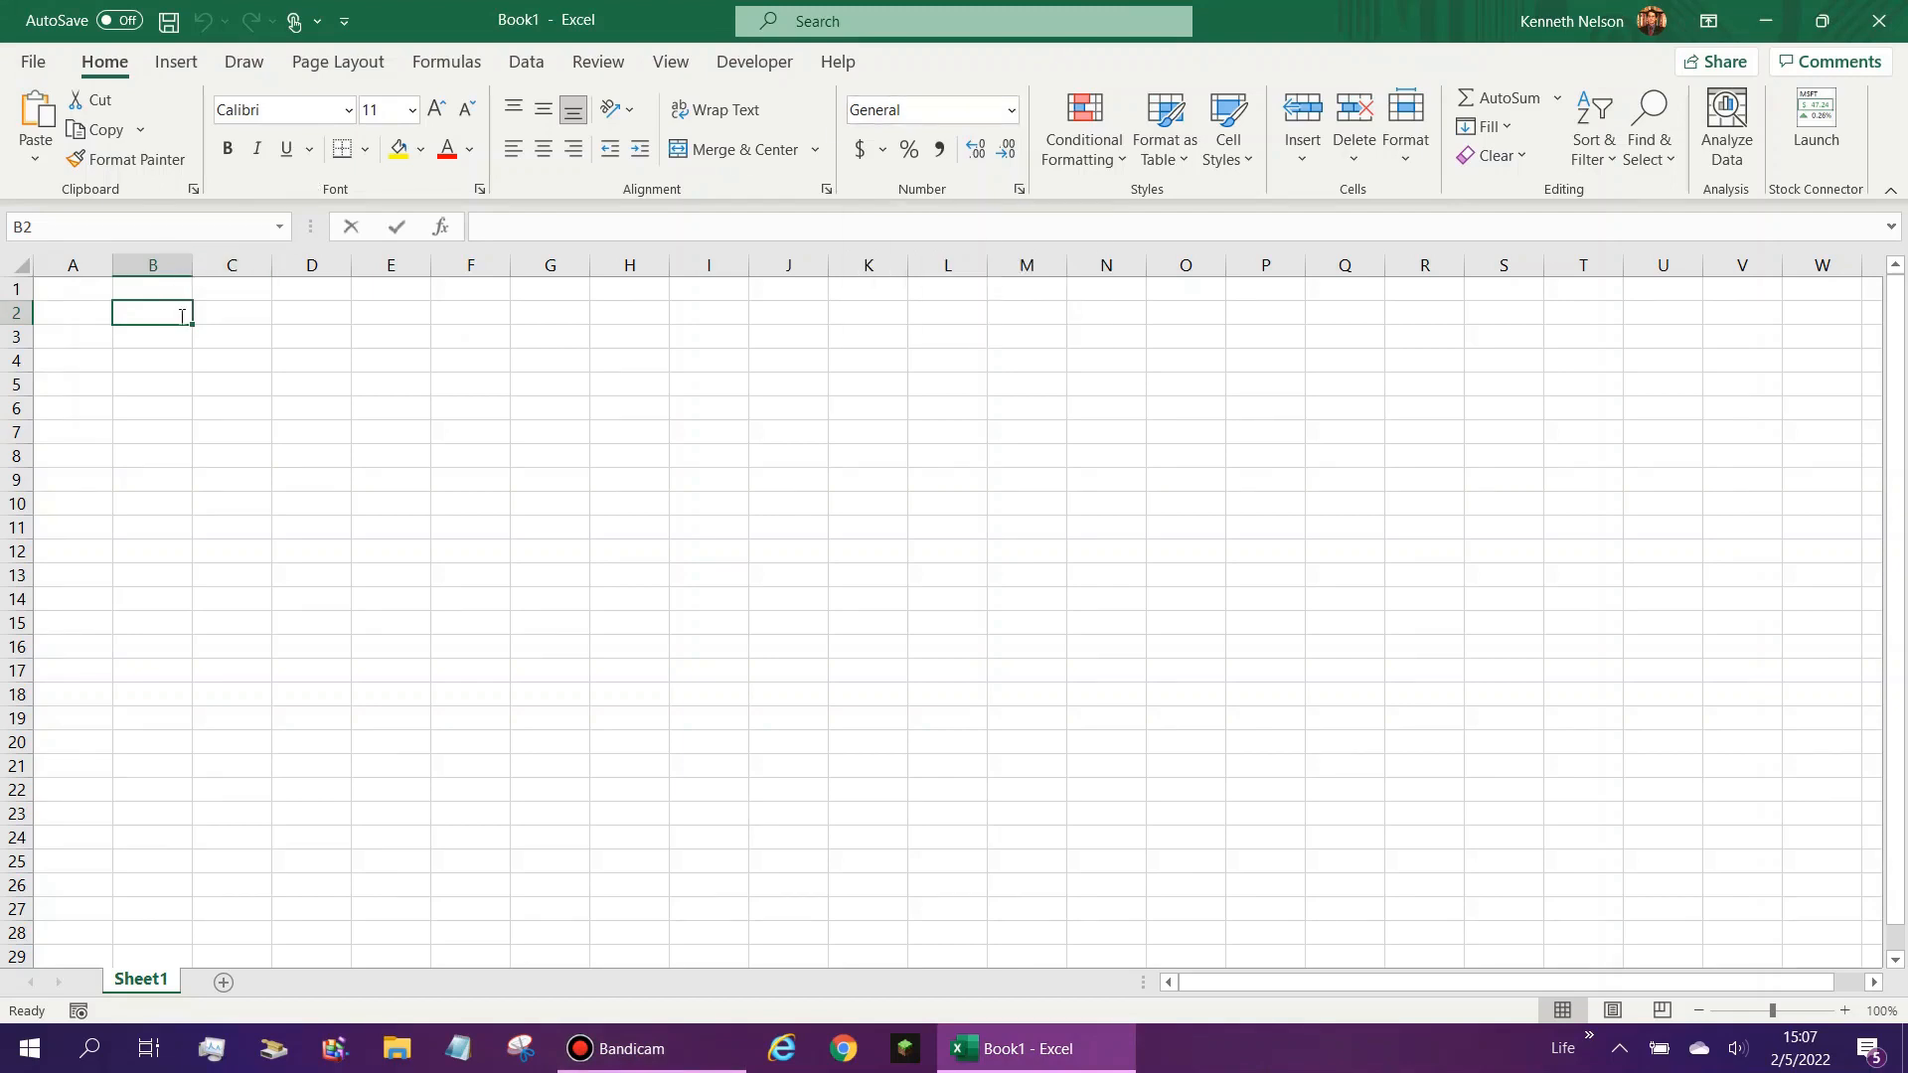
text(xpanding List)
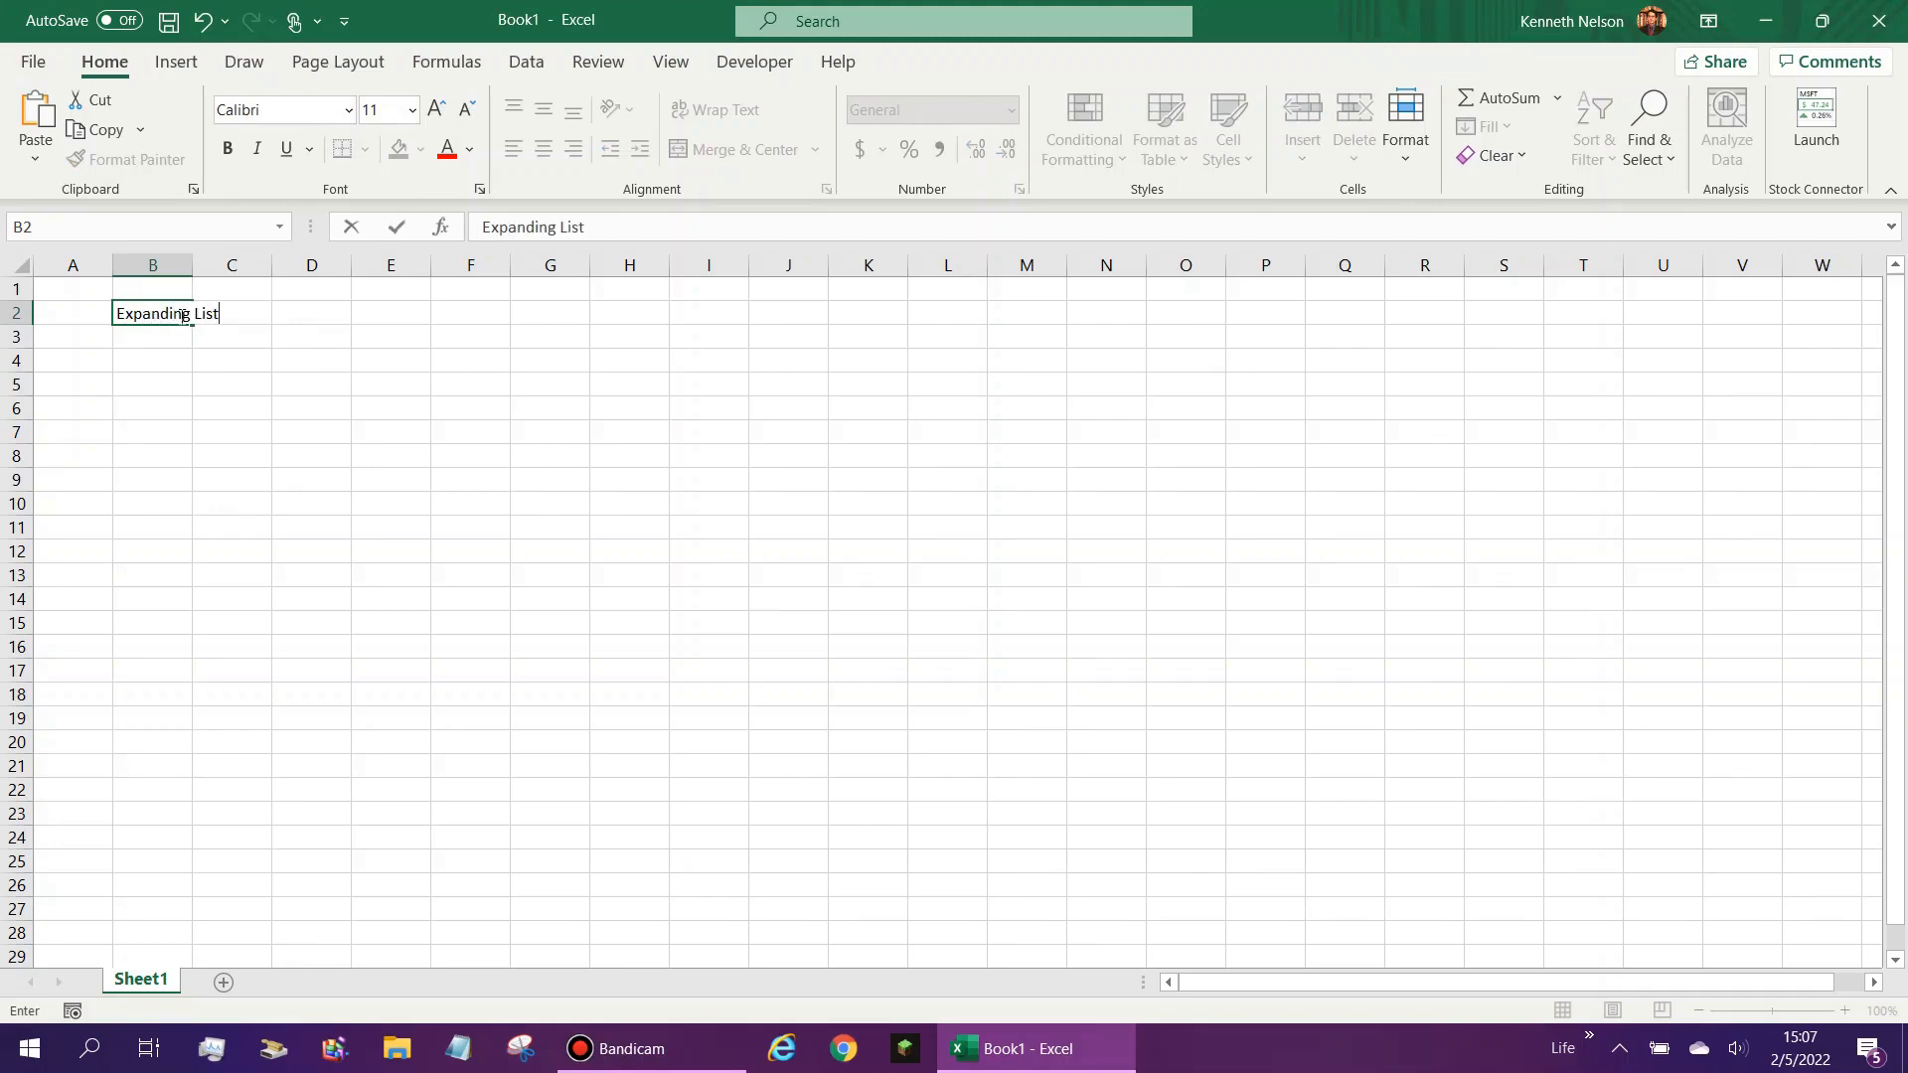
key(Return)
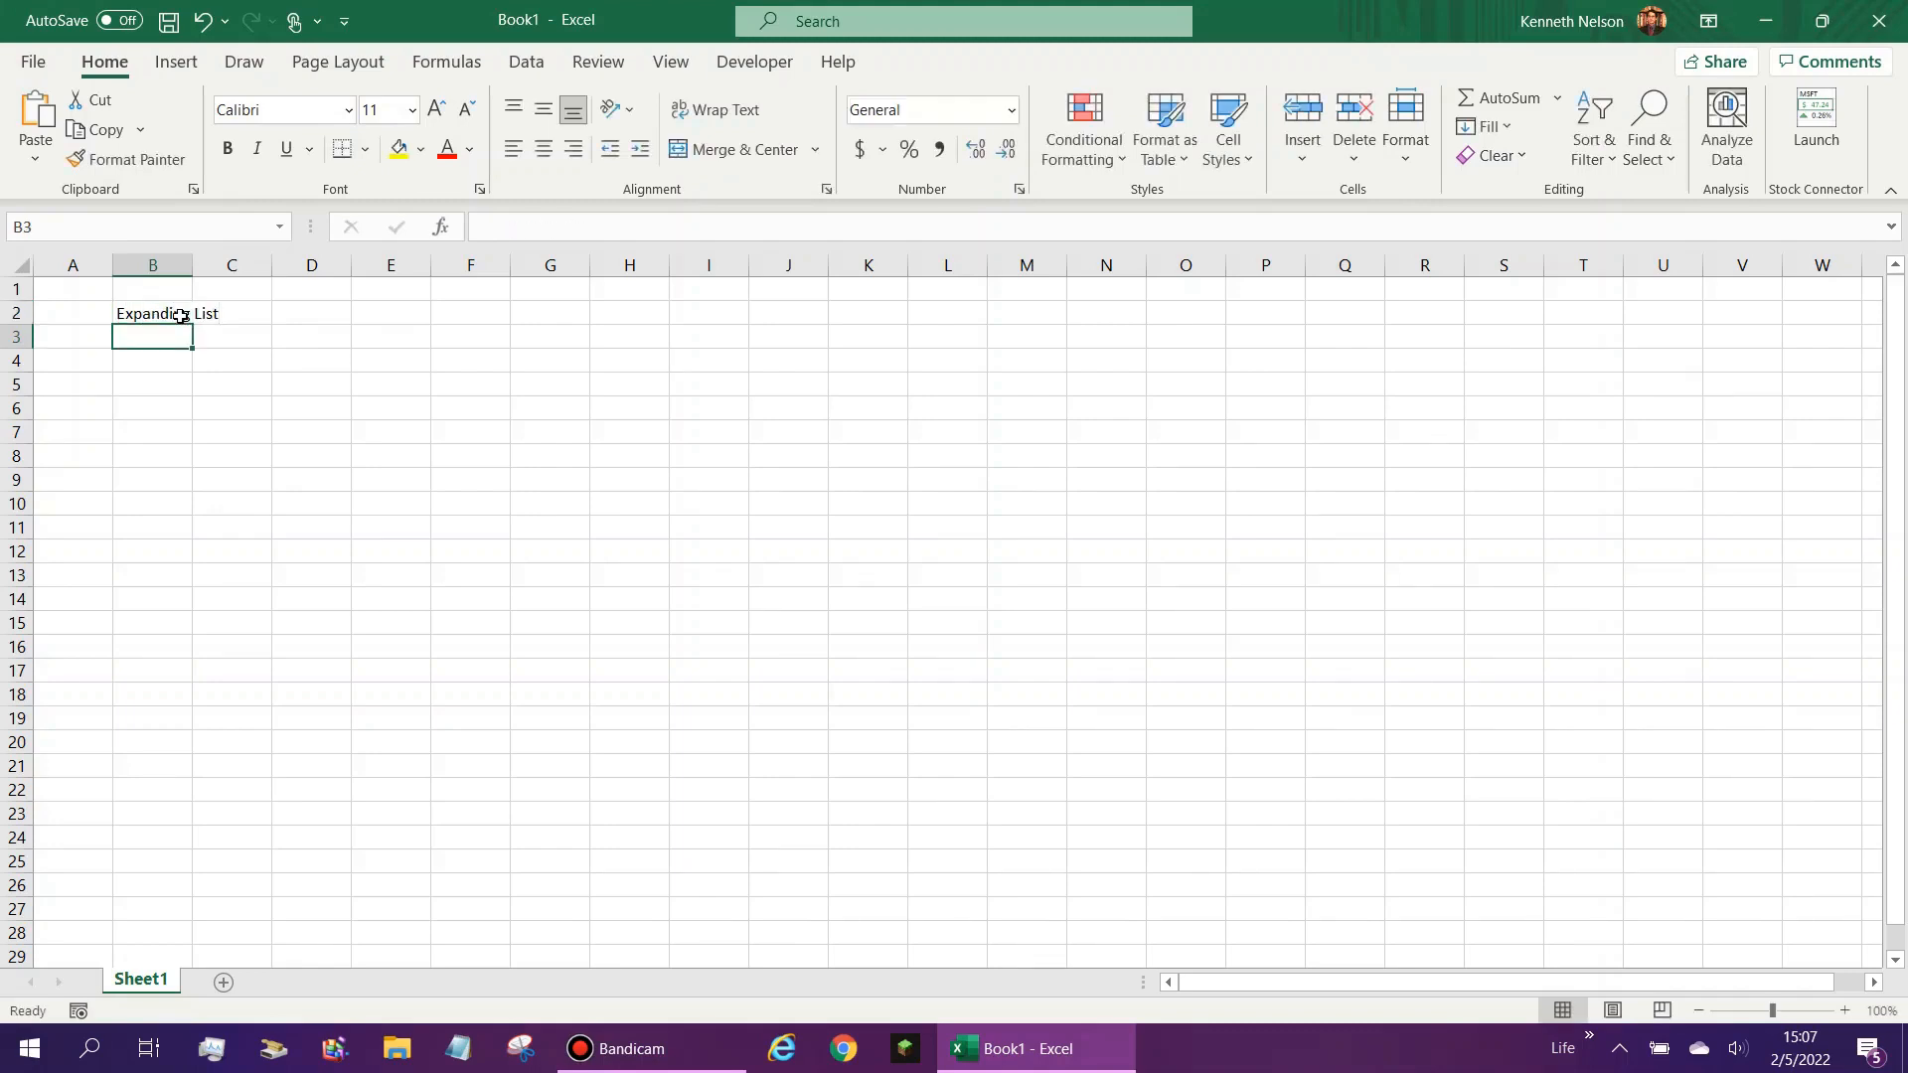
- Format the B2 heading as bold size 16 with an outside border, and fit column B to its width
key(Up)
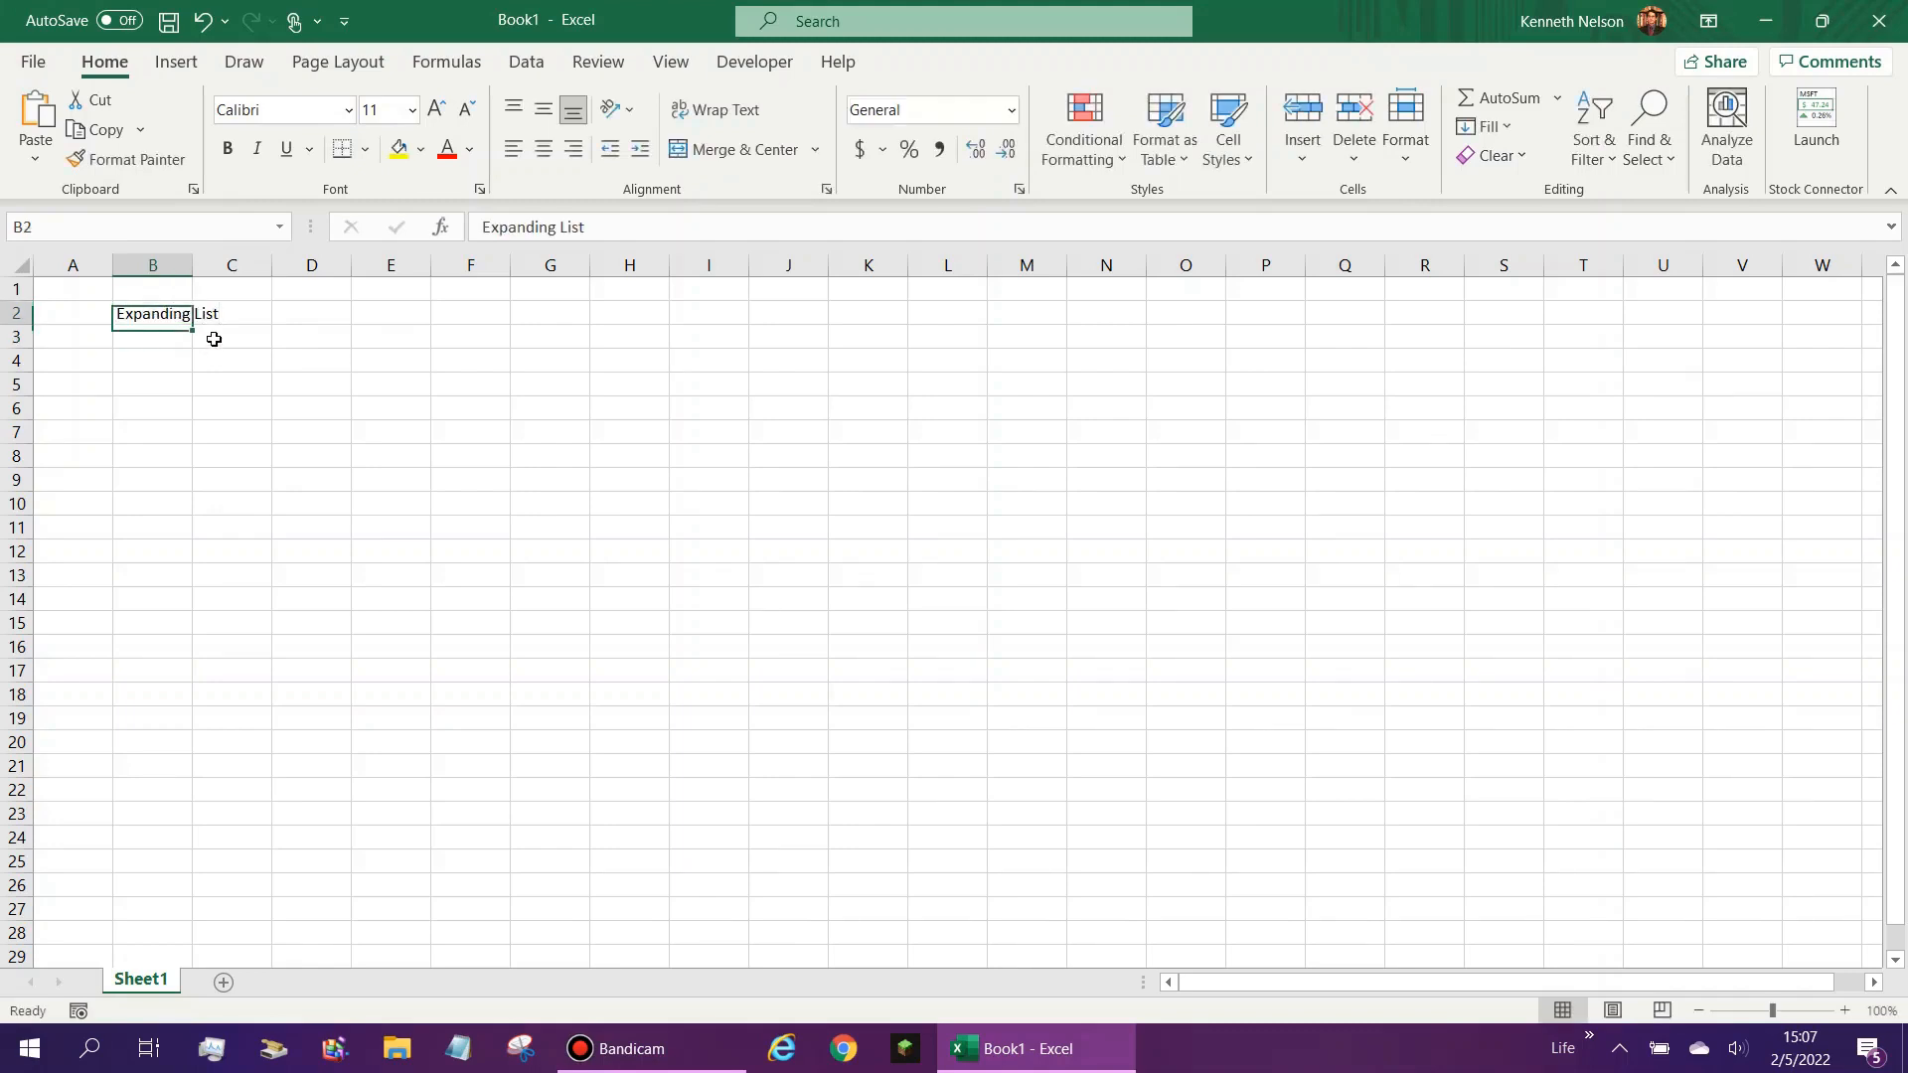
click(442, 116)
click(441, 115)
click(442, 115)
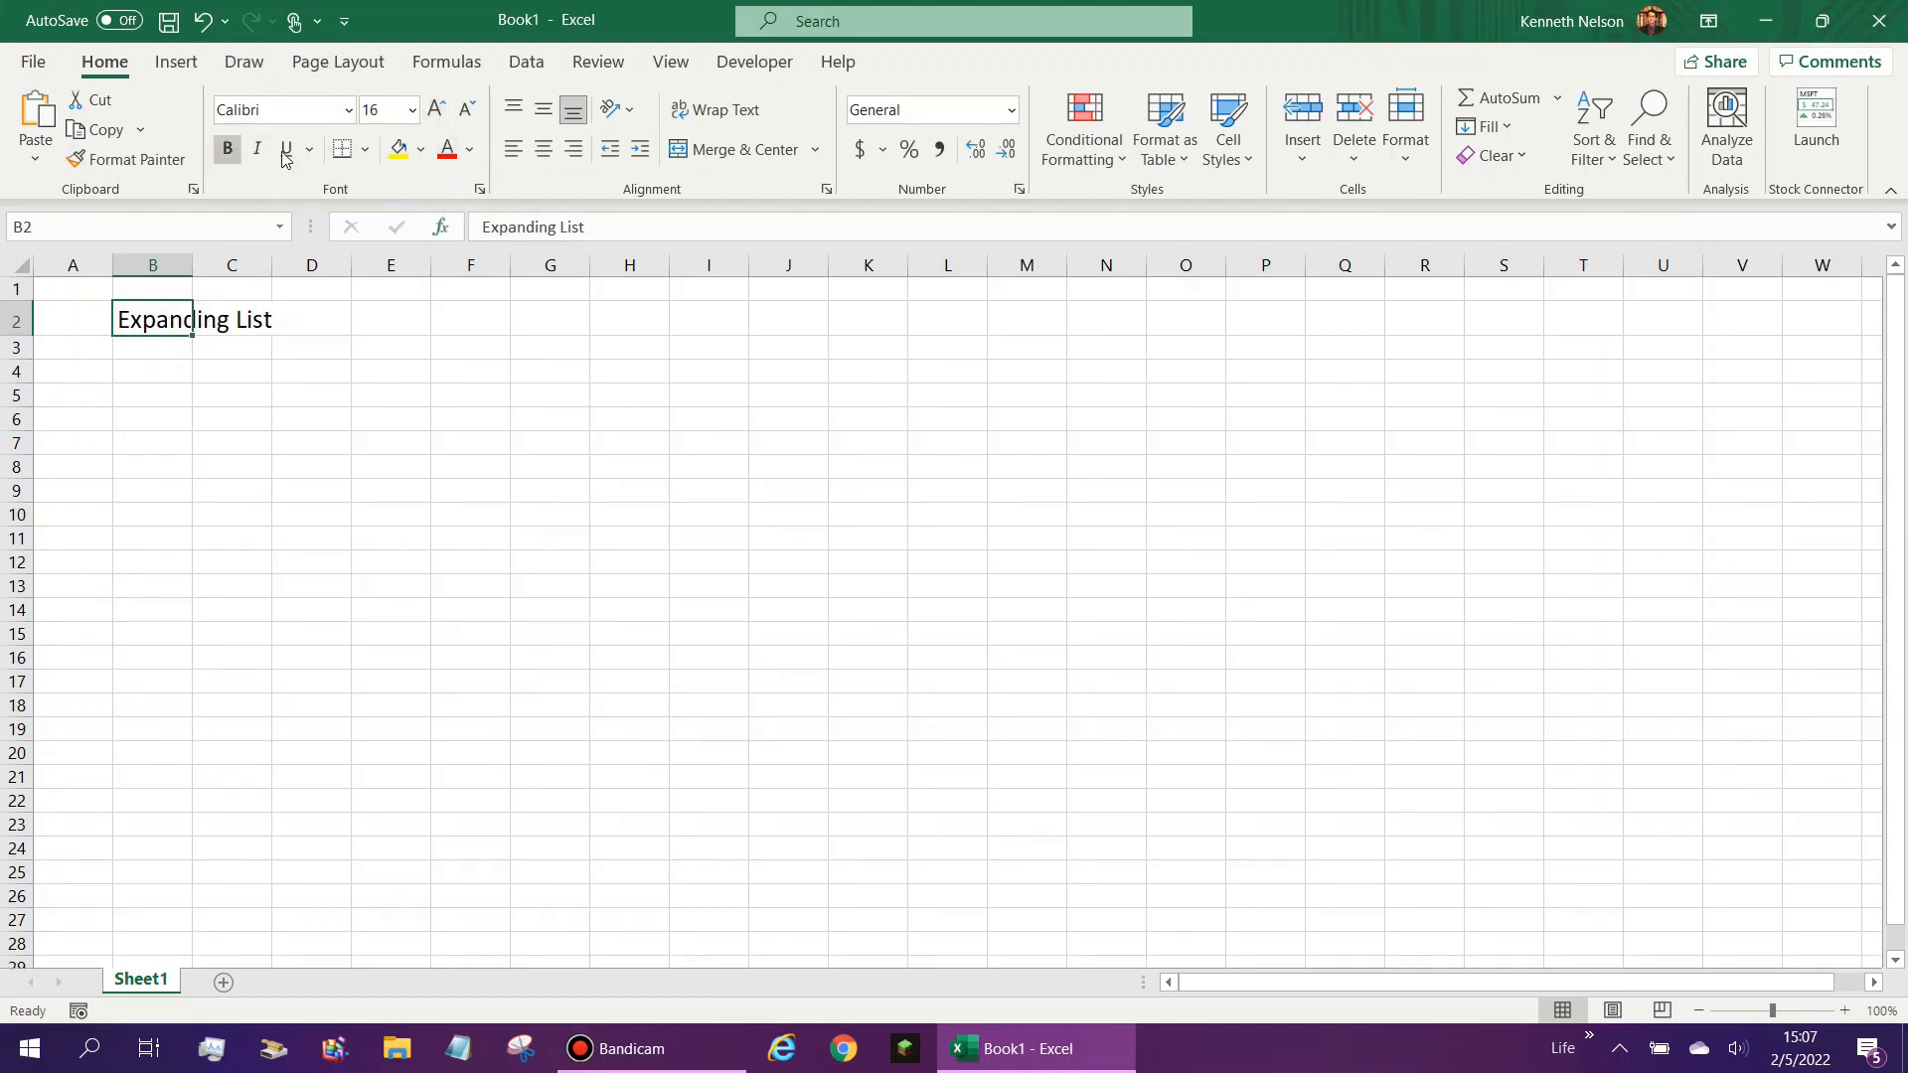
click(226, 148)
click(364, 149)
click(435, 475)
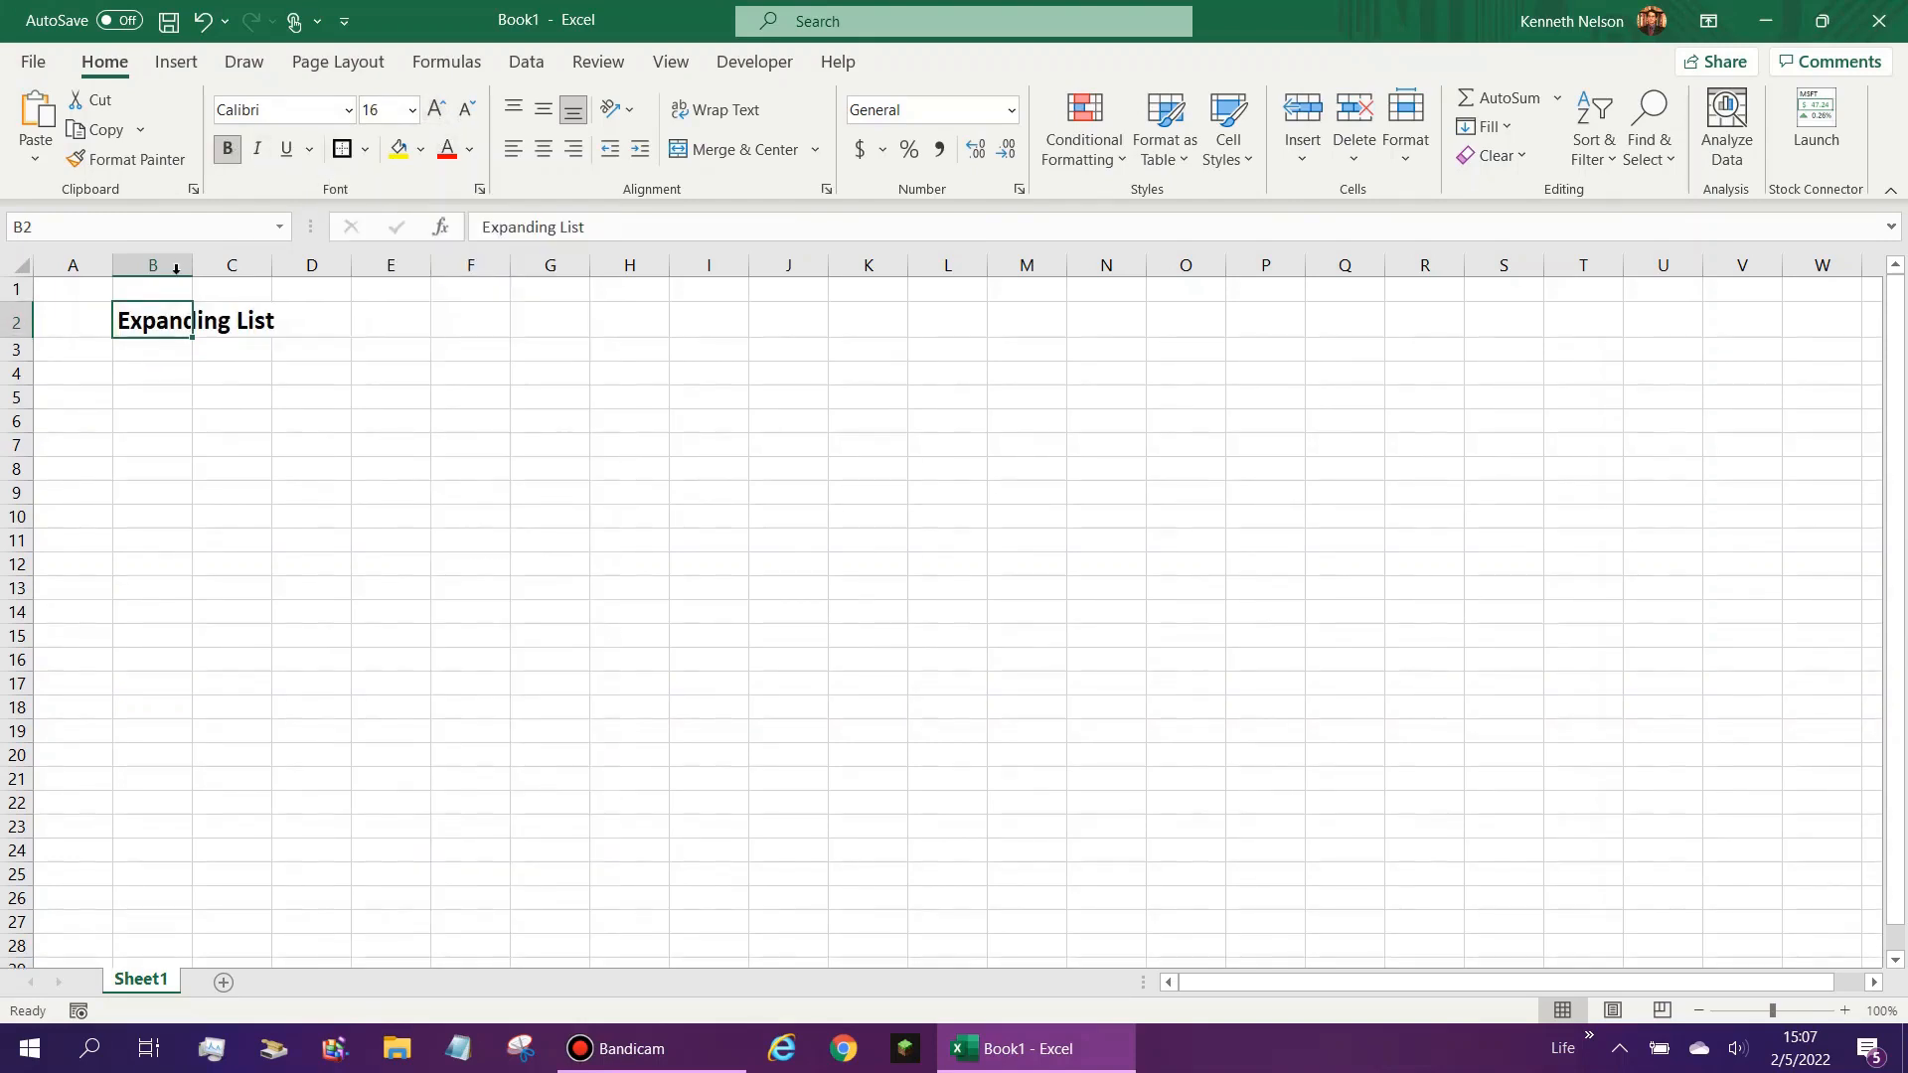
double_click(191, 266)
- Enter five first names as list items in cells B3 to B7 under the heading
key(Down)
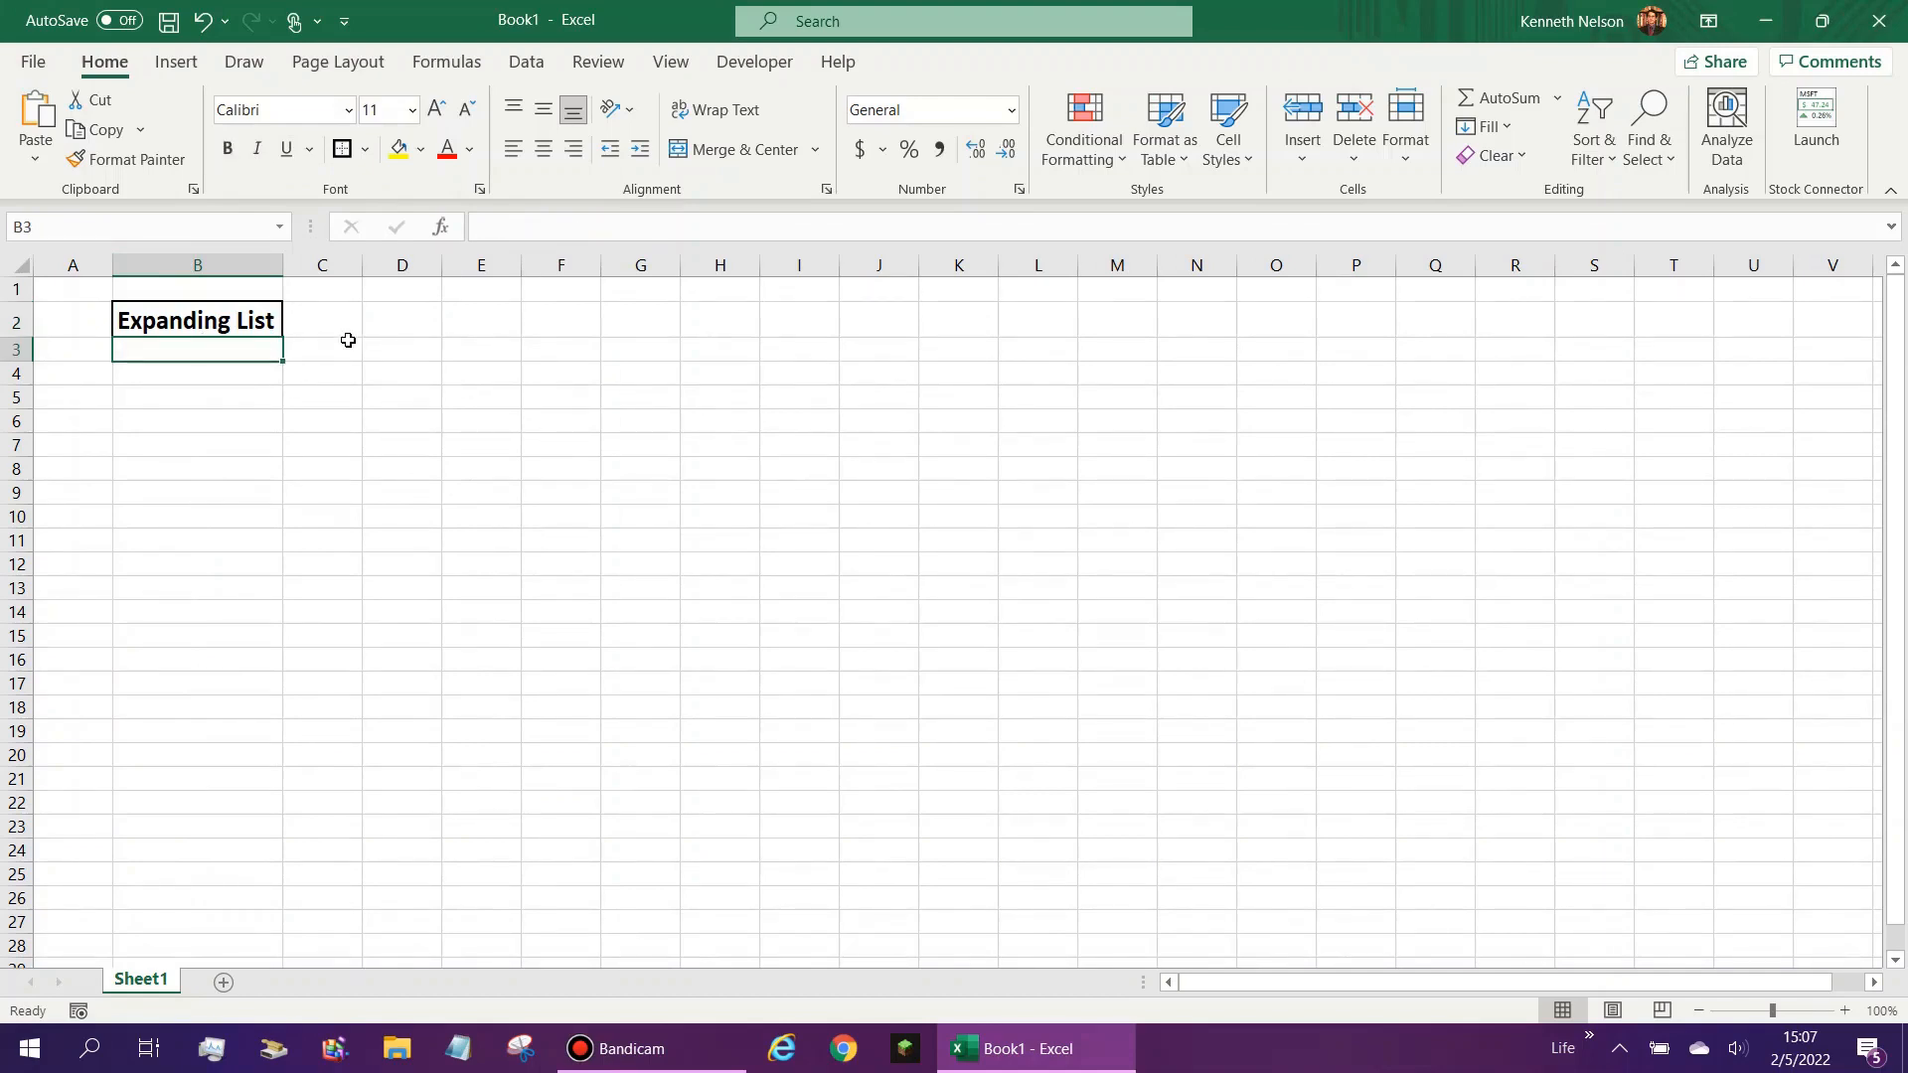
text(Joe)
key(Return)
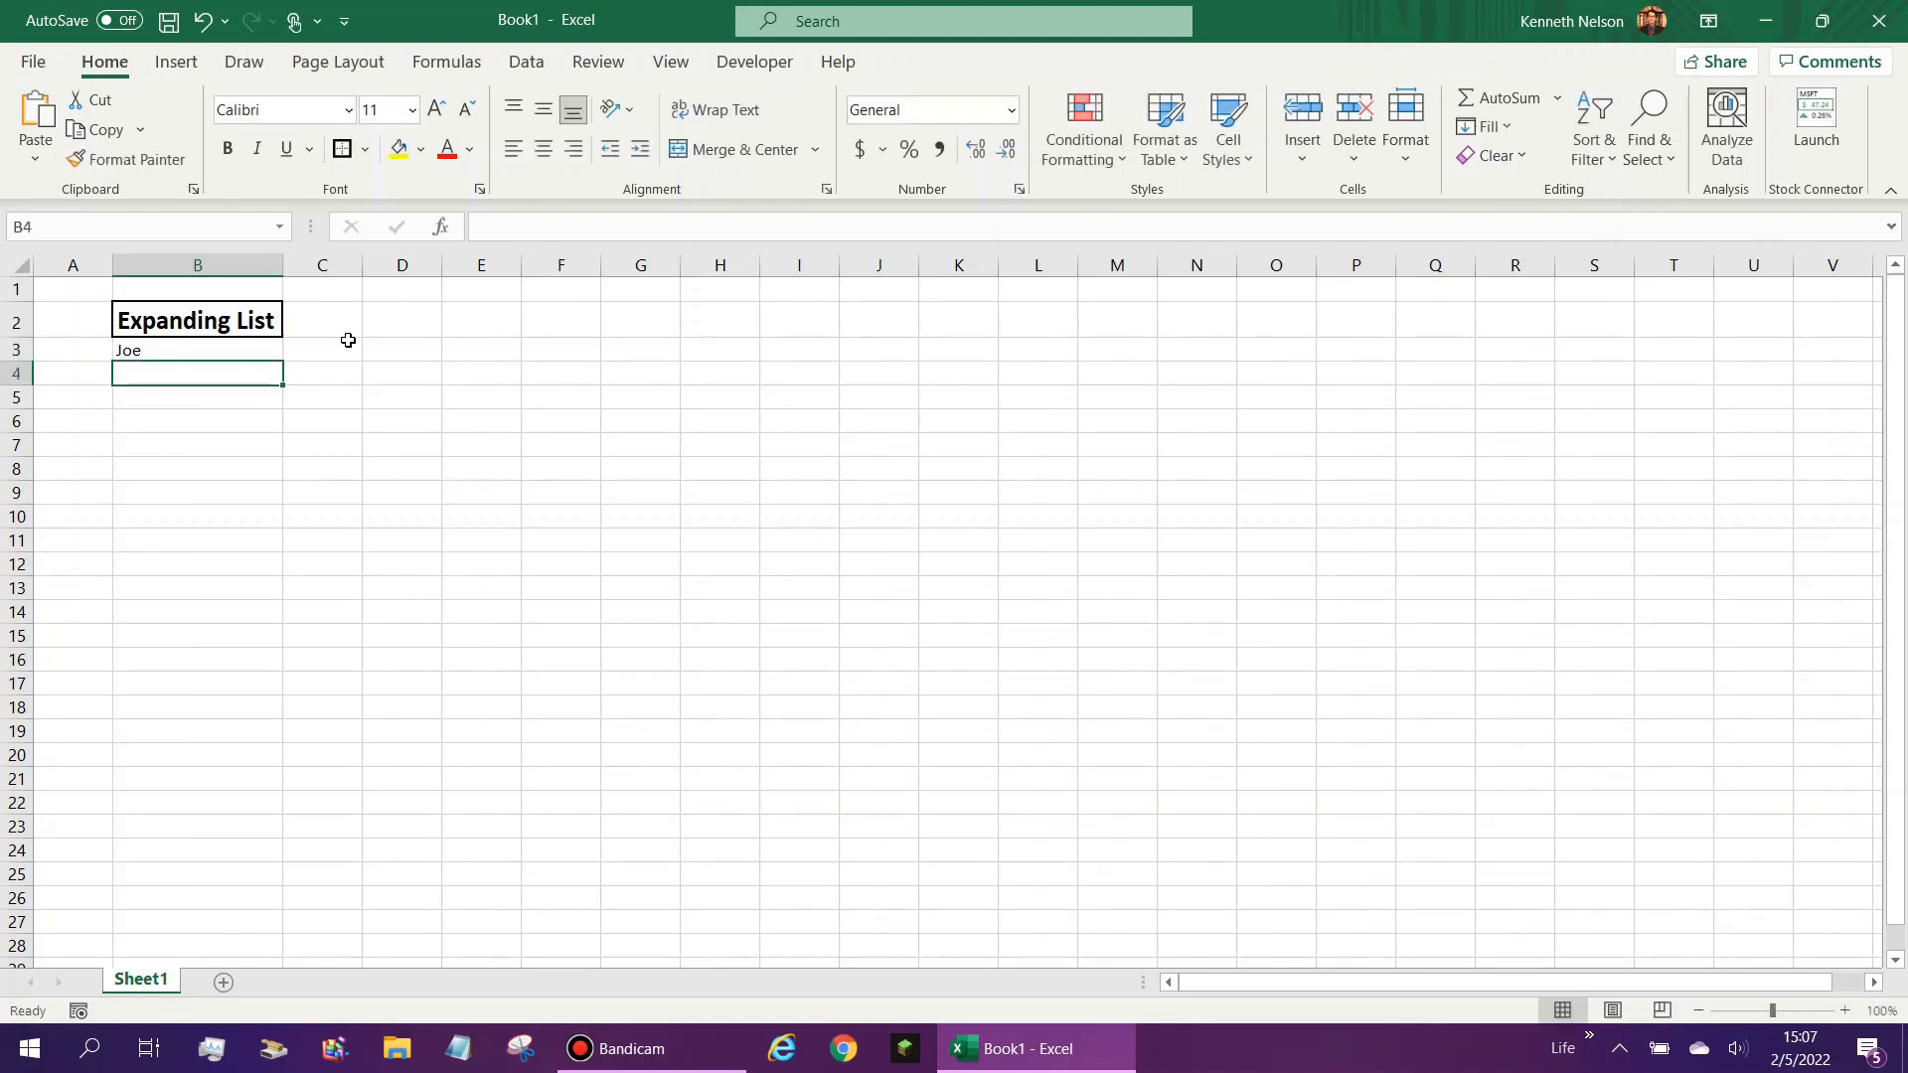
text(Bob)
key(Return)
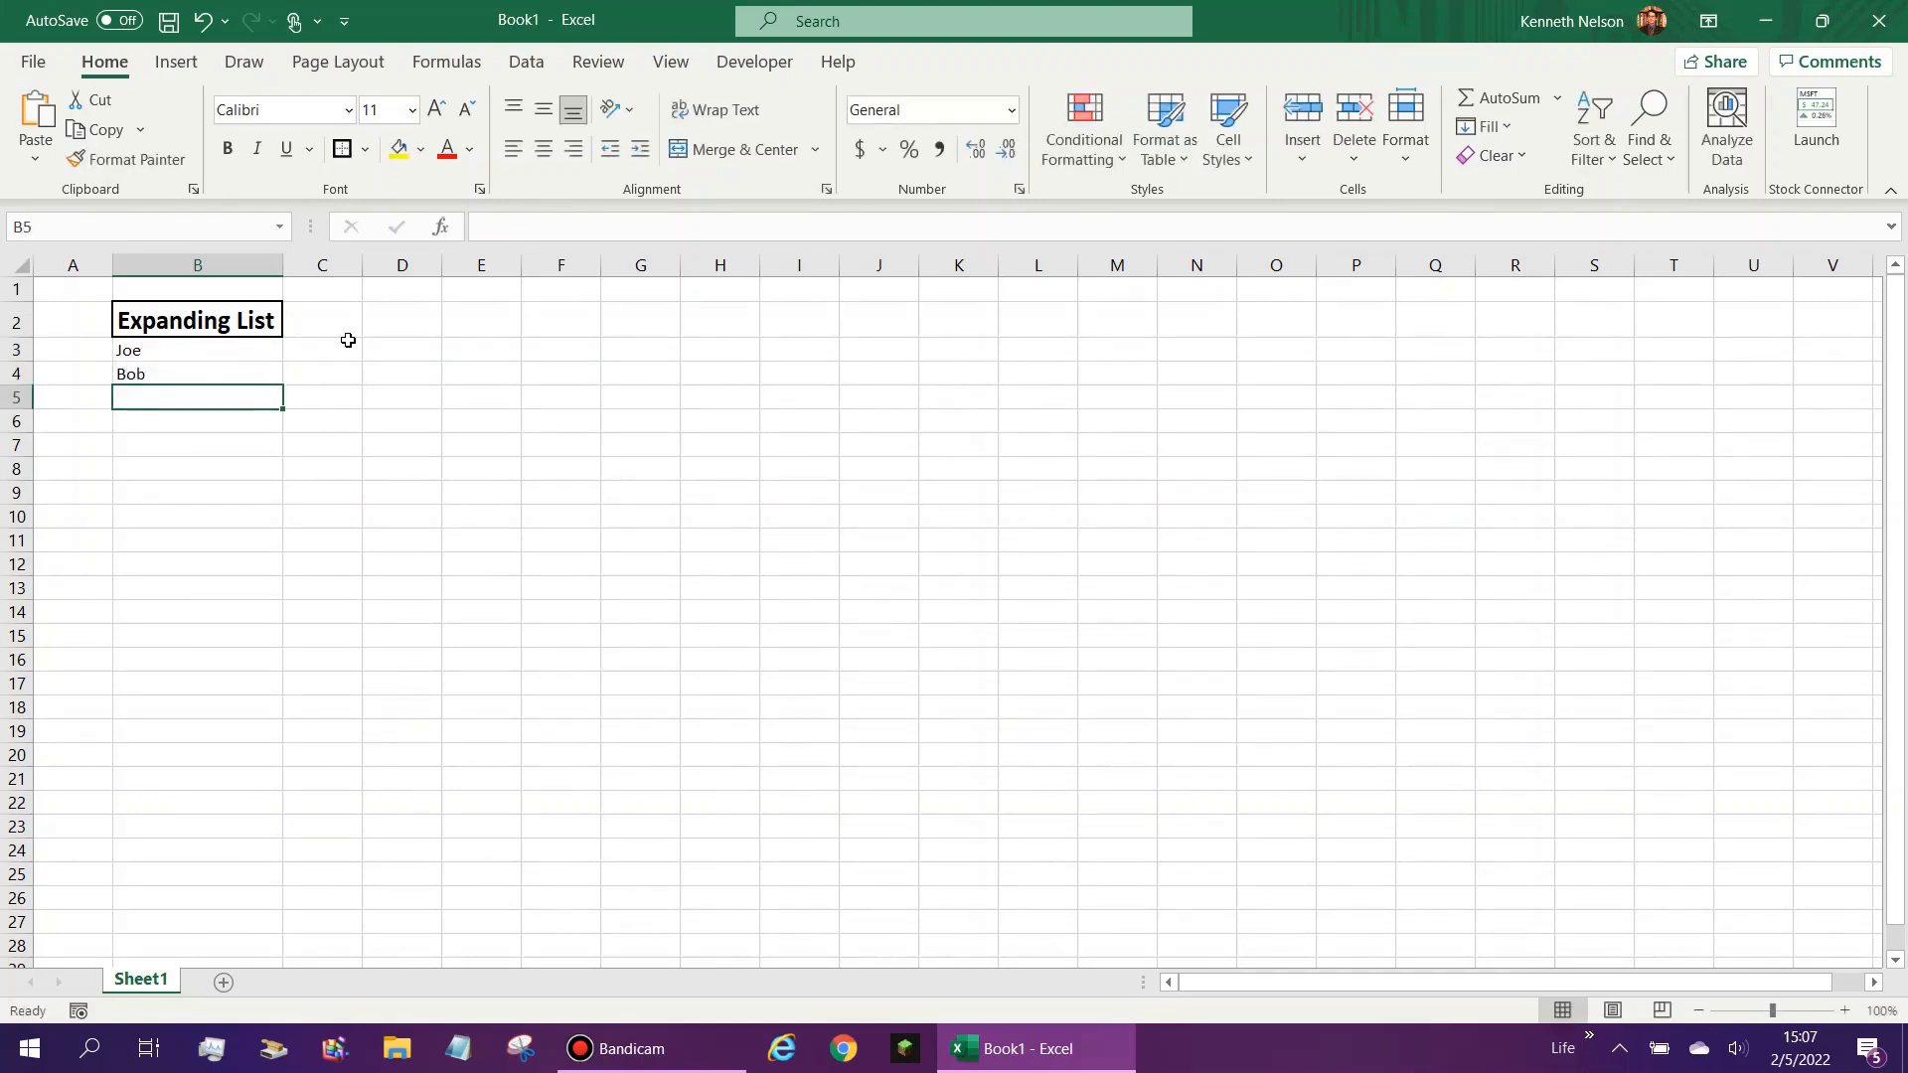
text(Greg)
key(Return)
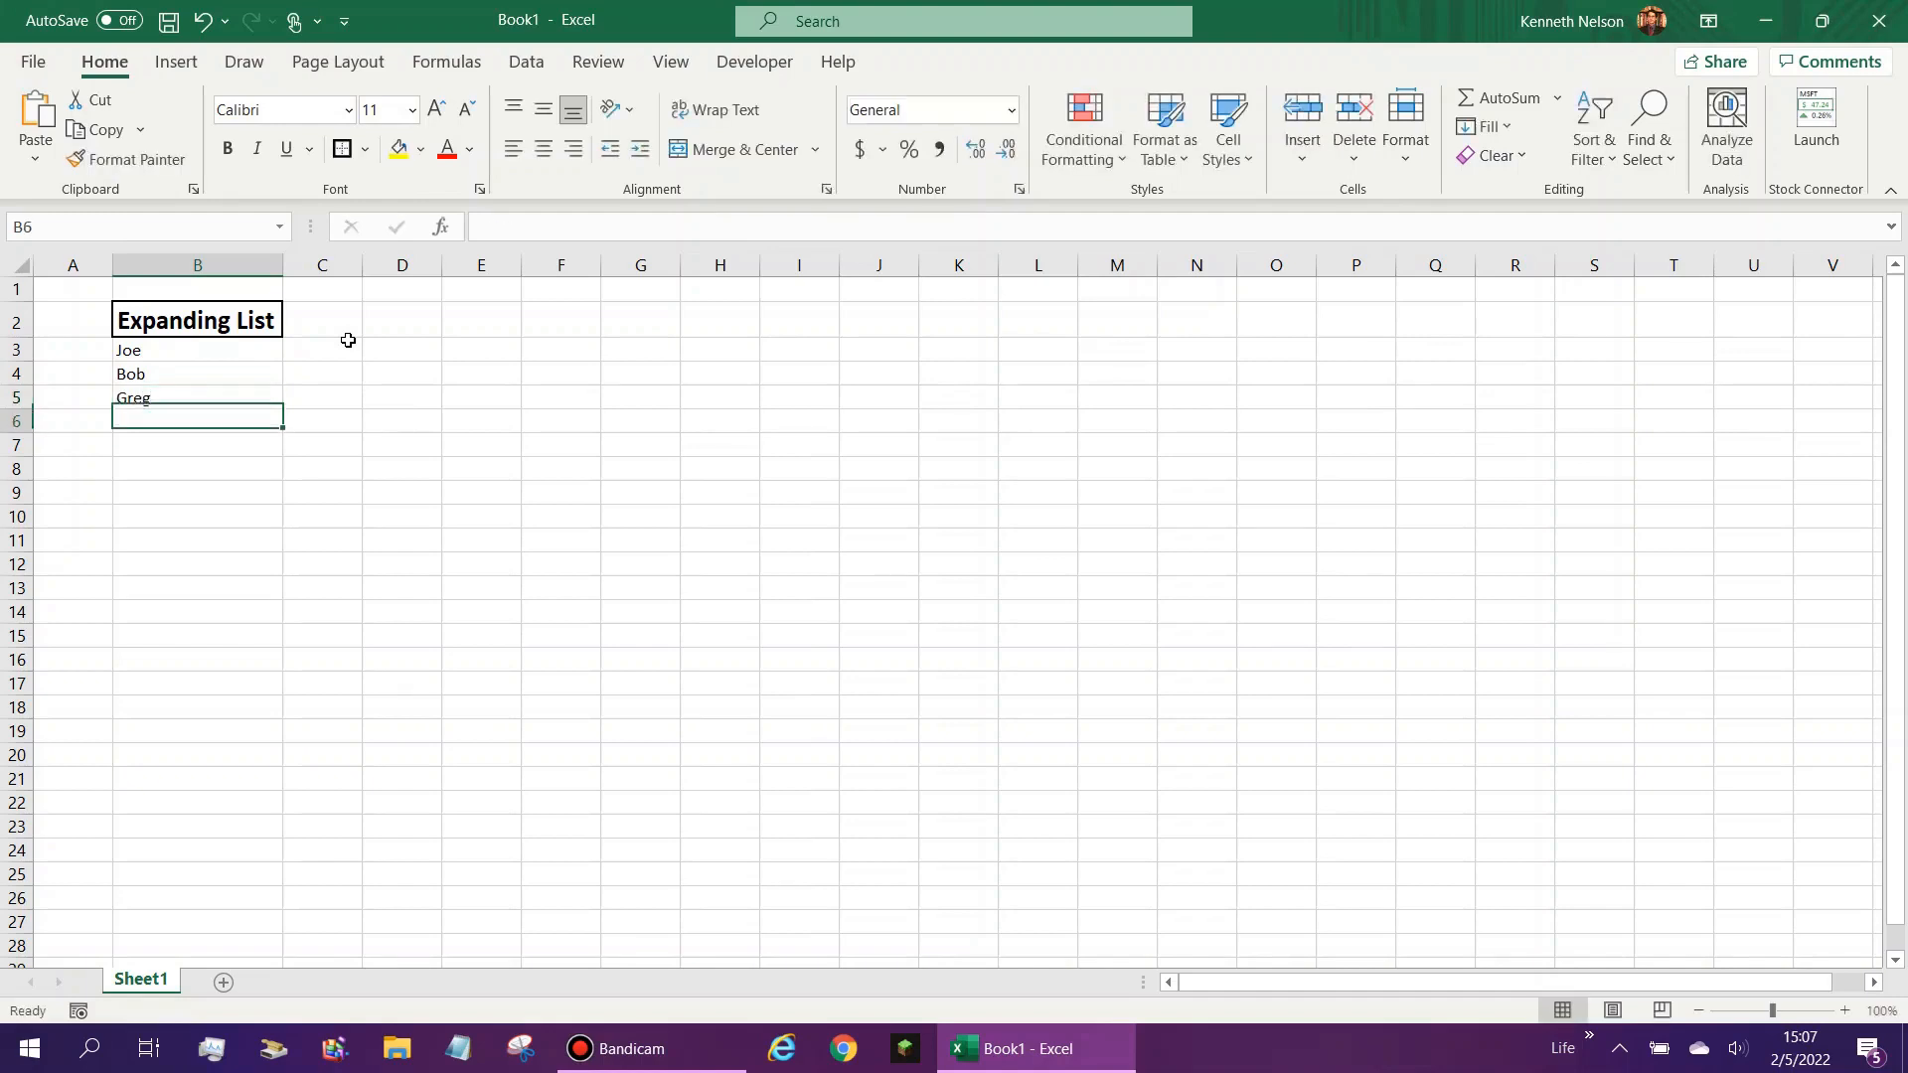
text(Bill)
key(Return)
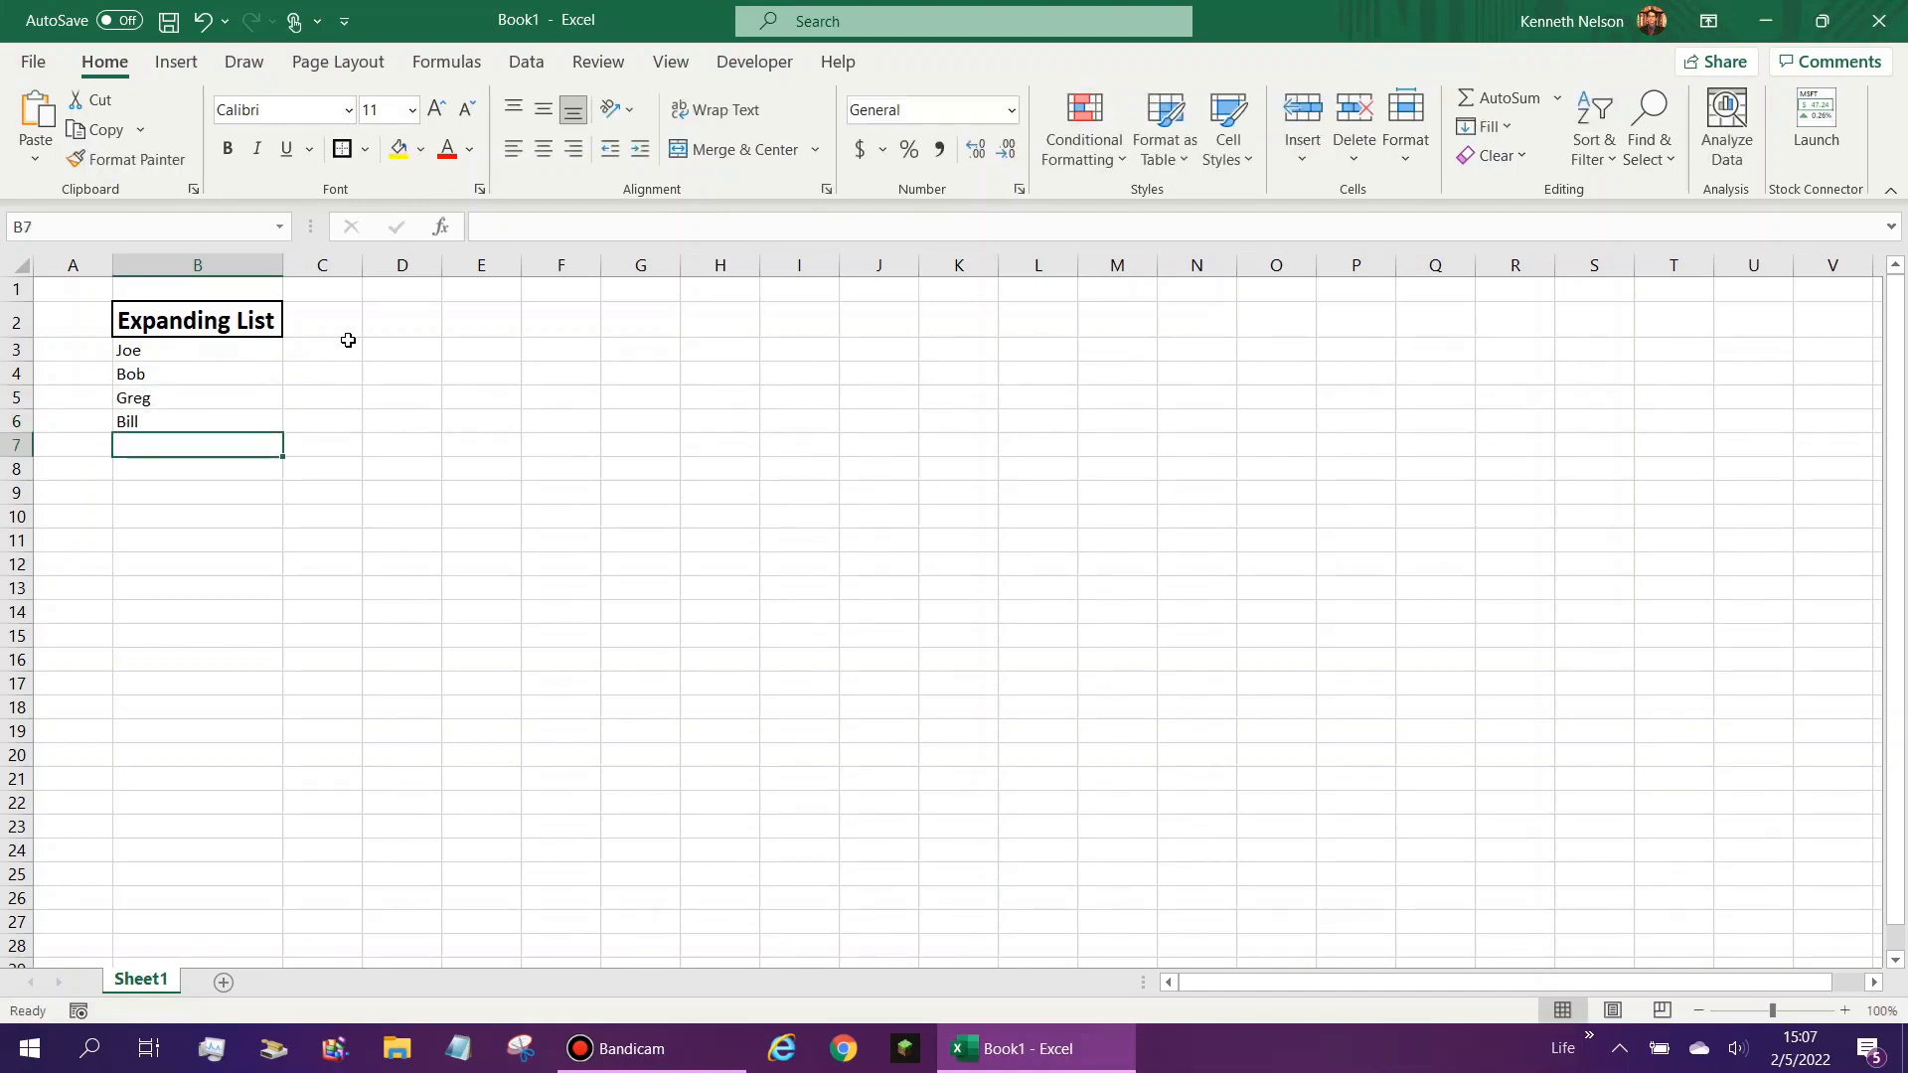
text(Paul)
key(Return)
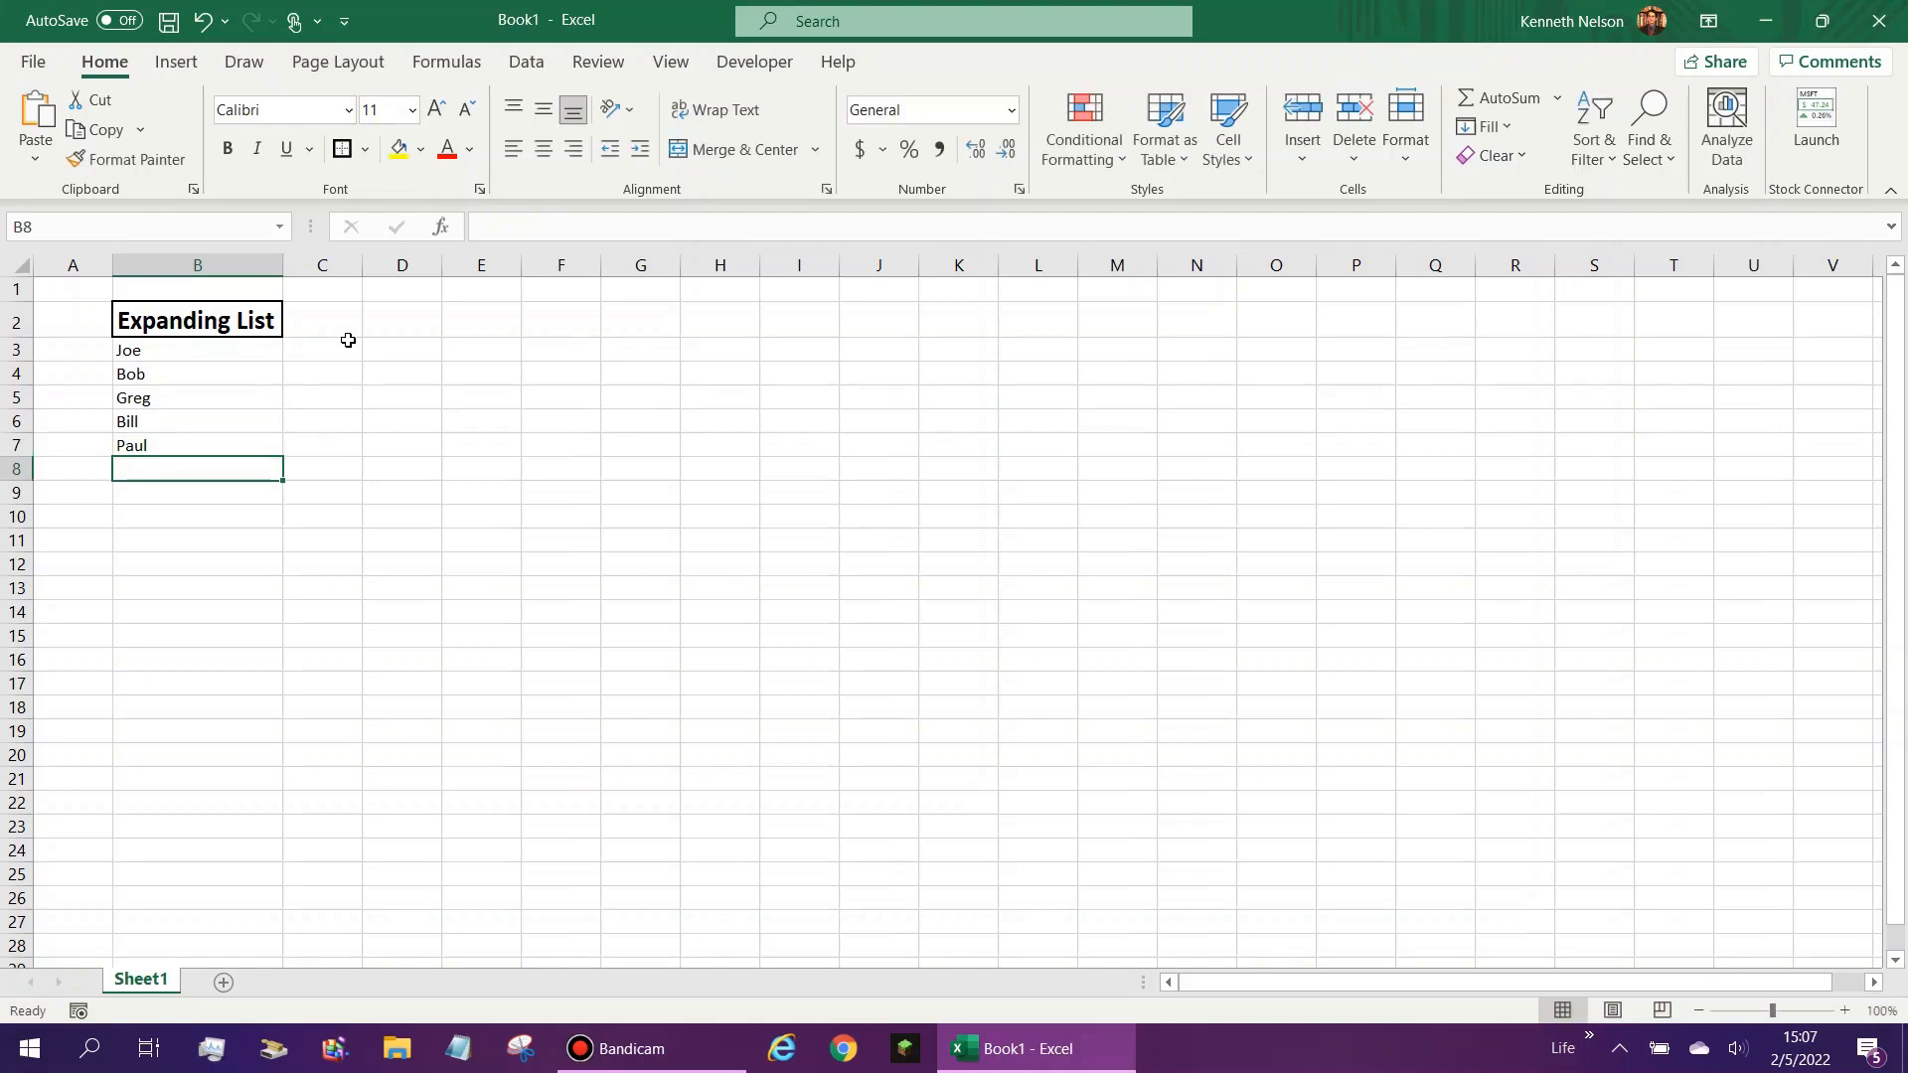
- Add two more first names as list items in cells B8 and B9
text(Sally)
key(Return)
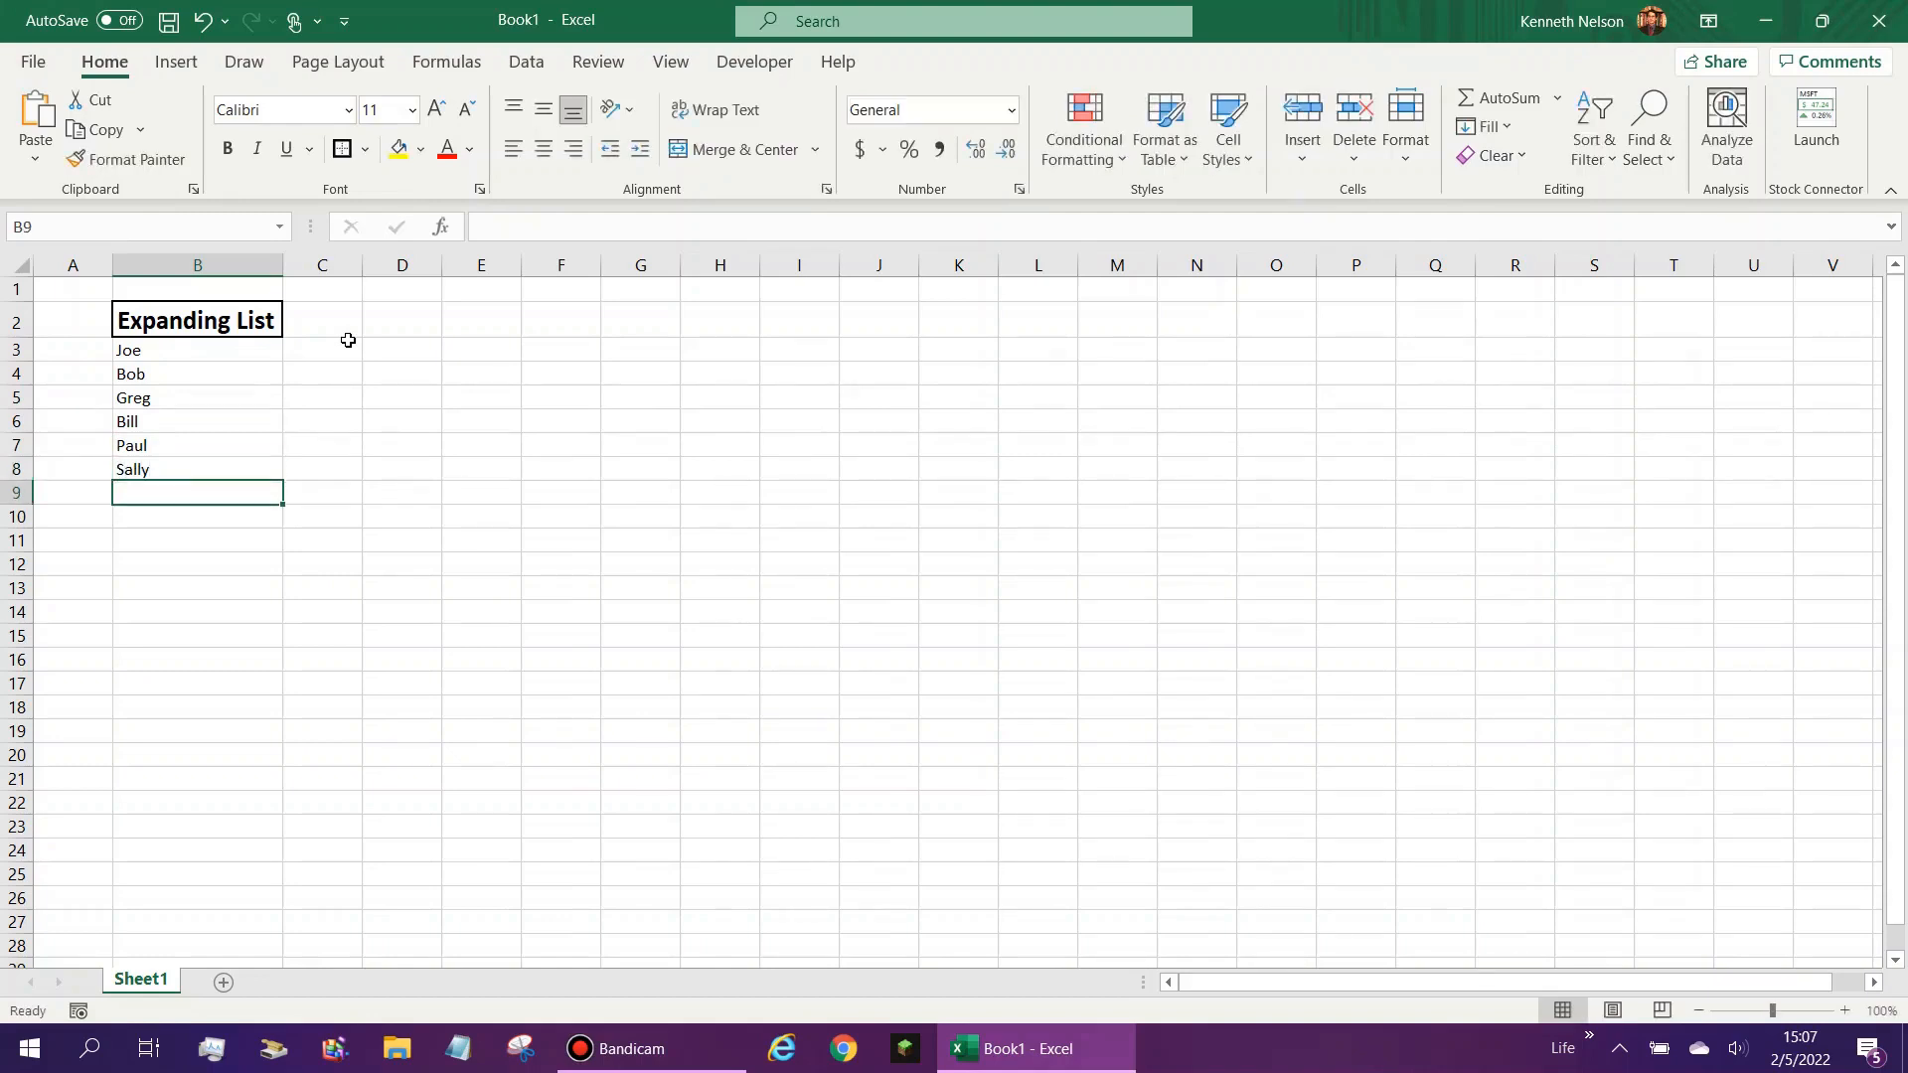
text(Rob)
key(Return)
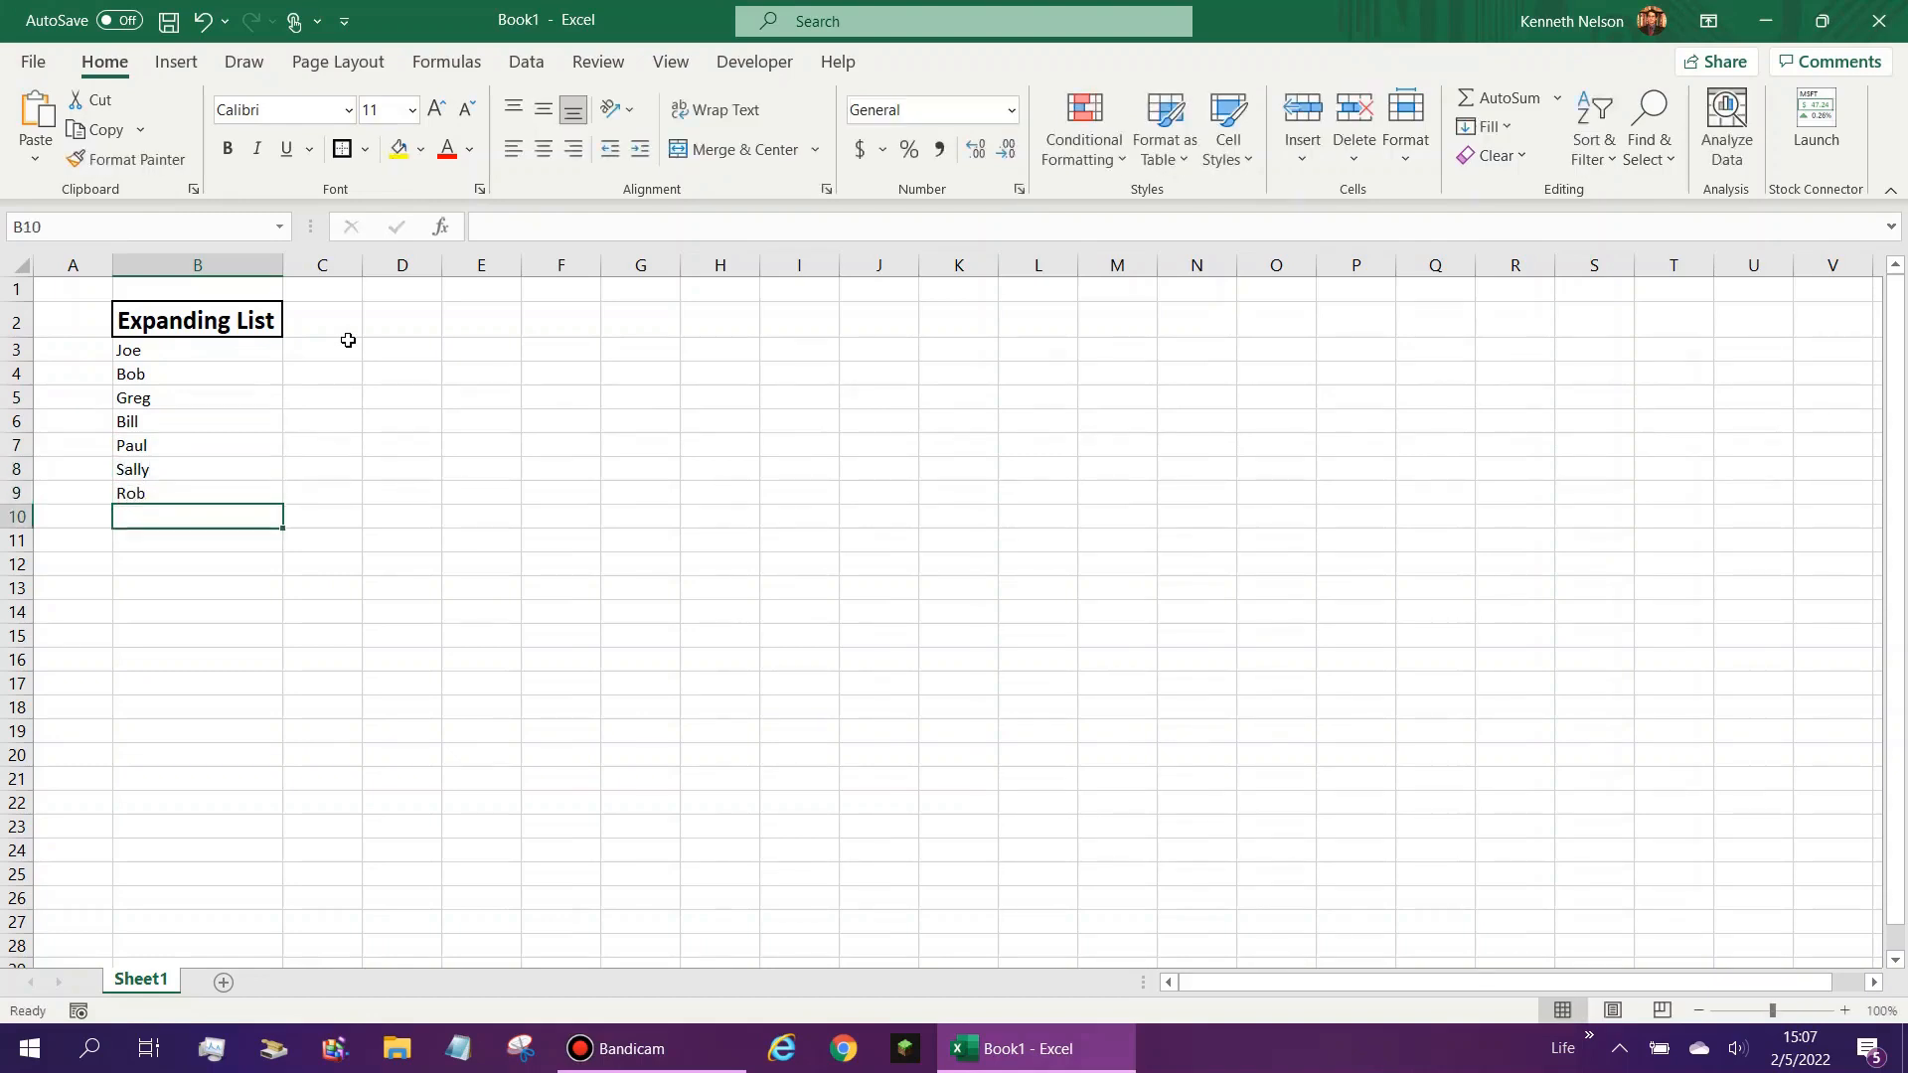
key(Up)
drag(129, 350, 152, 502)
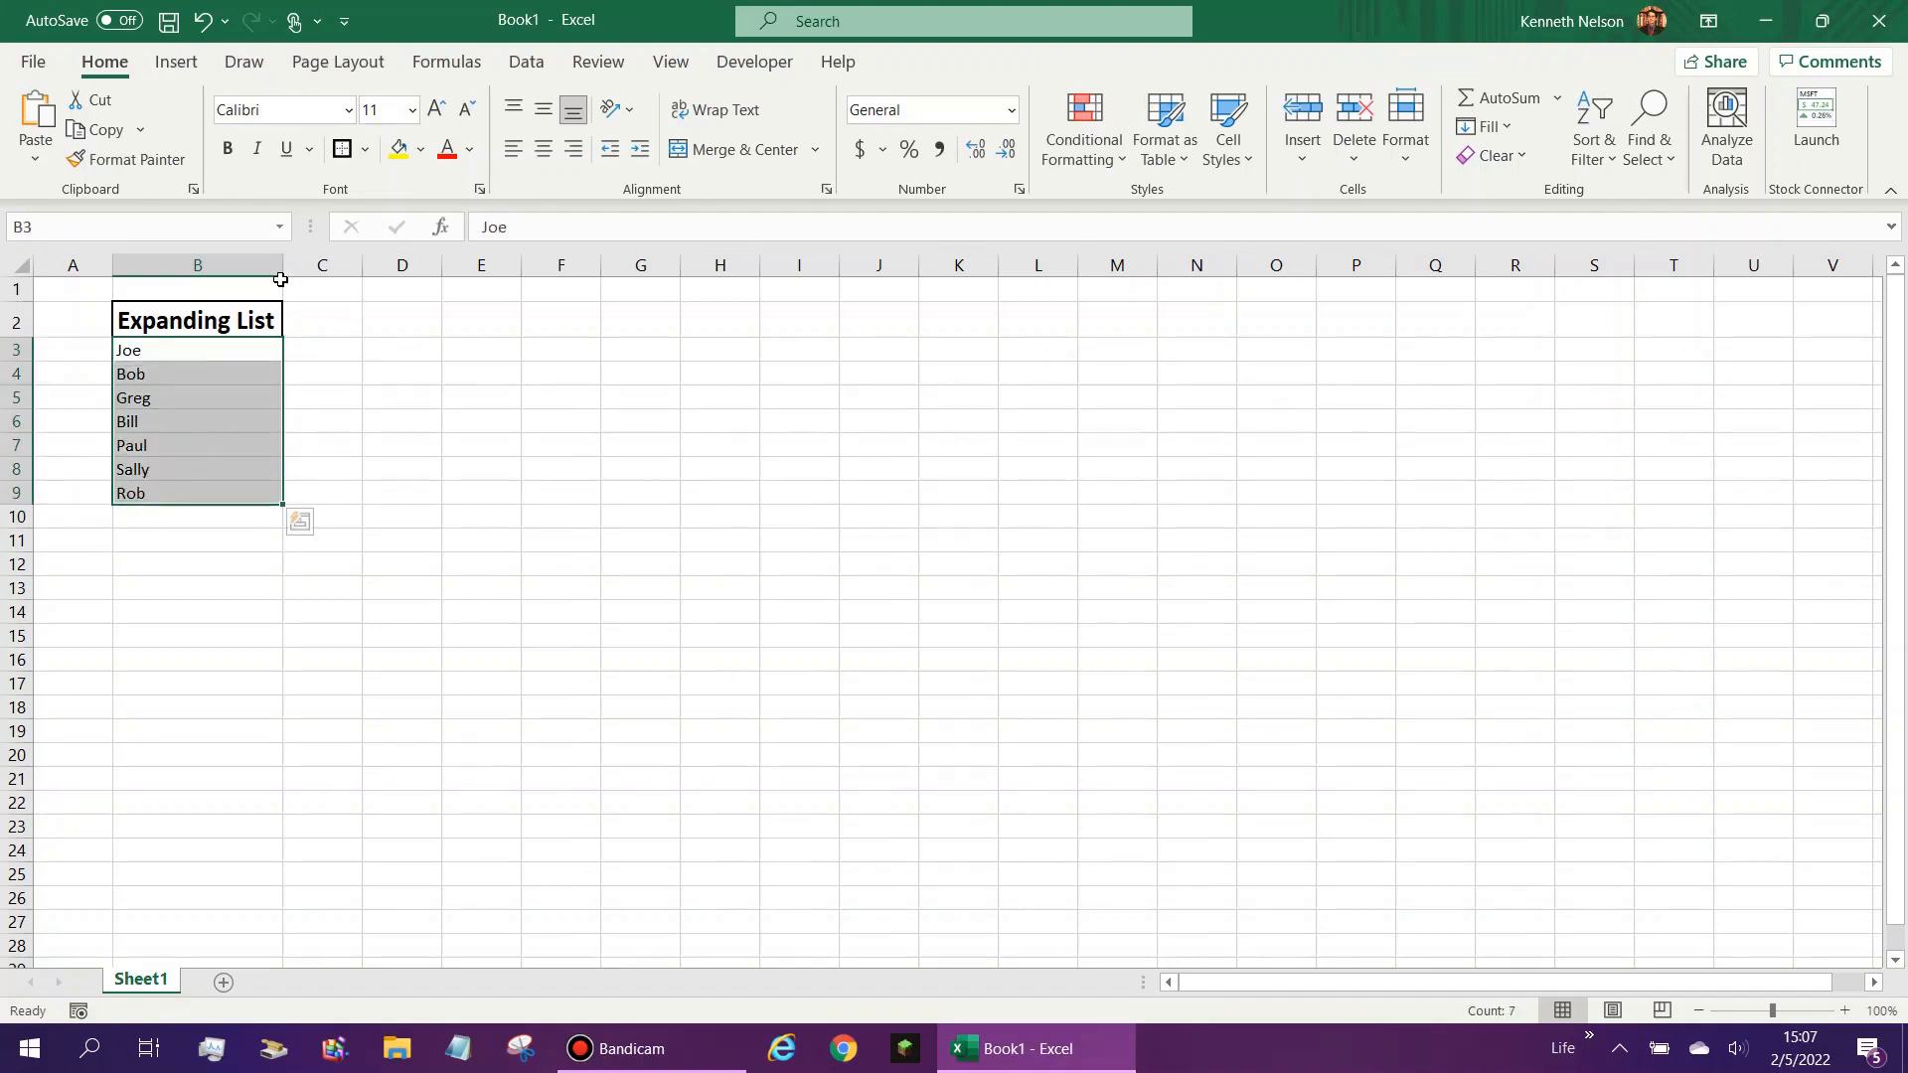
click(257, 353)
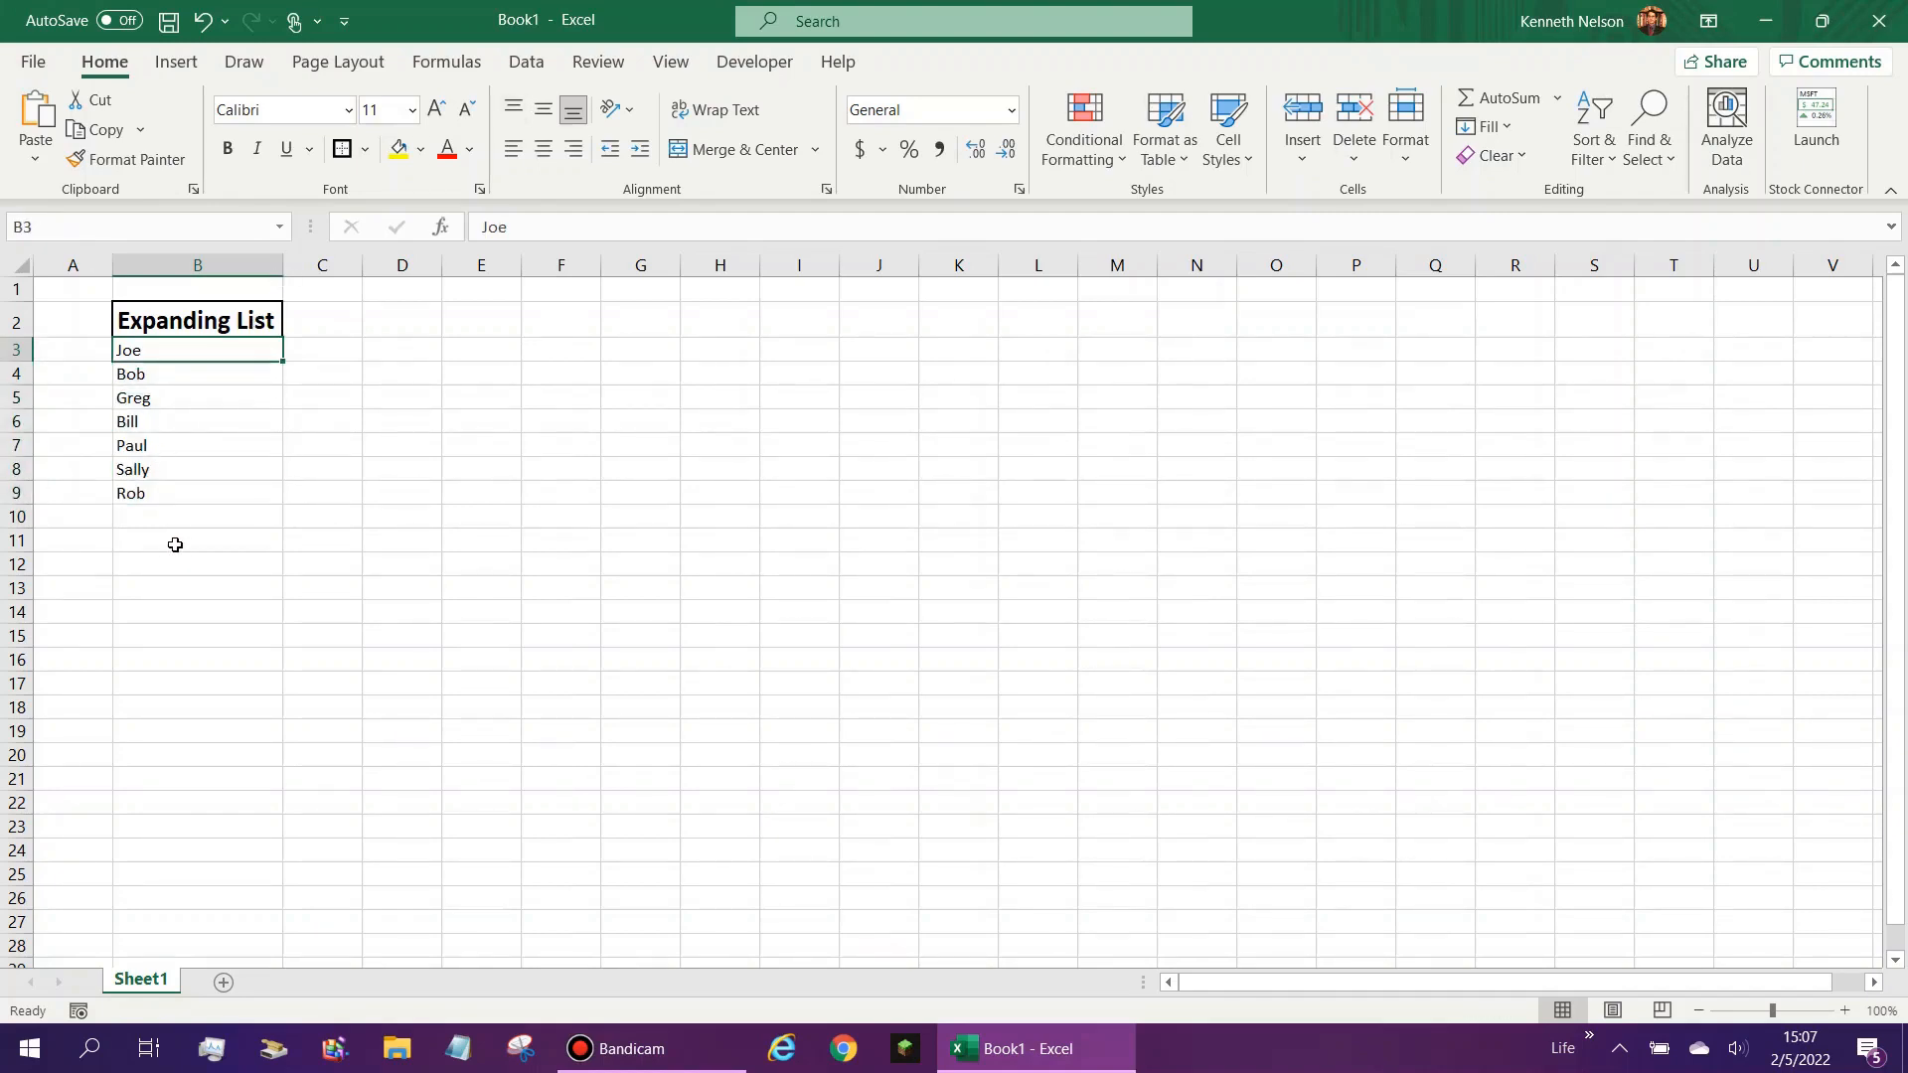
drag(175, 545, 162, 456)
click(158, 512)
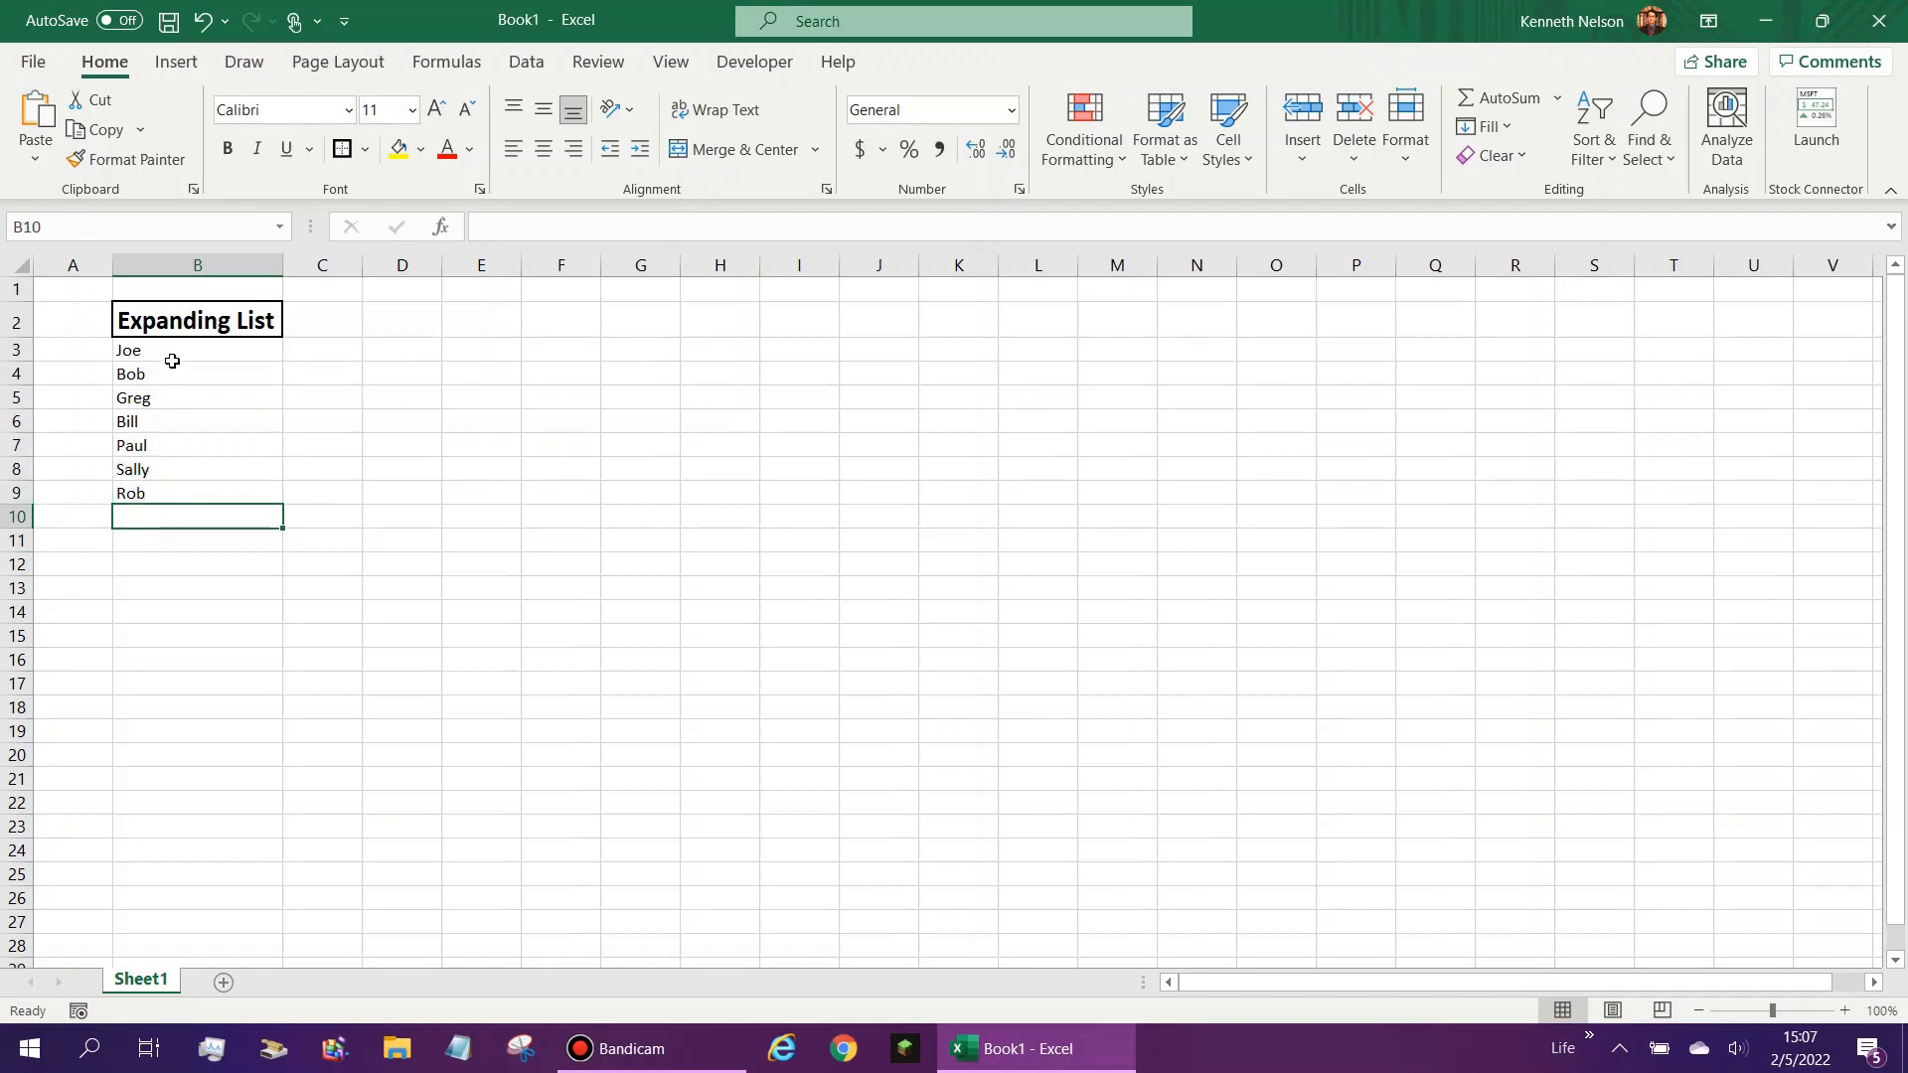
drag(172, 361, 175, 477)
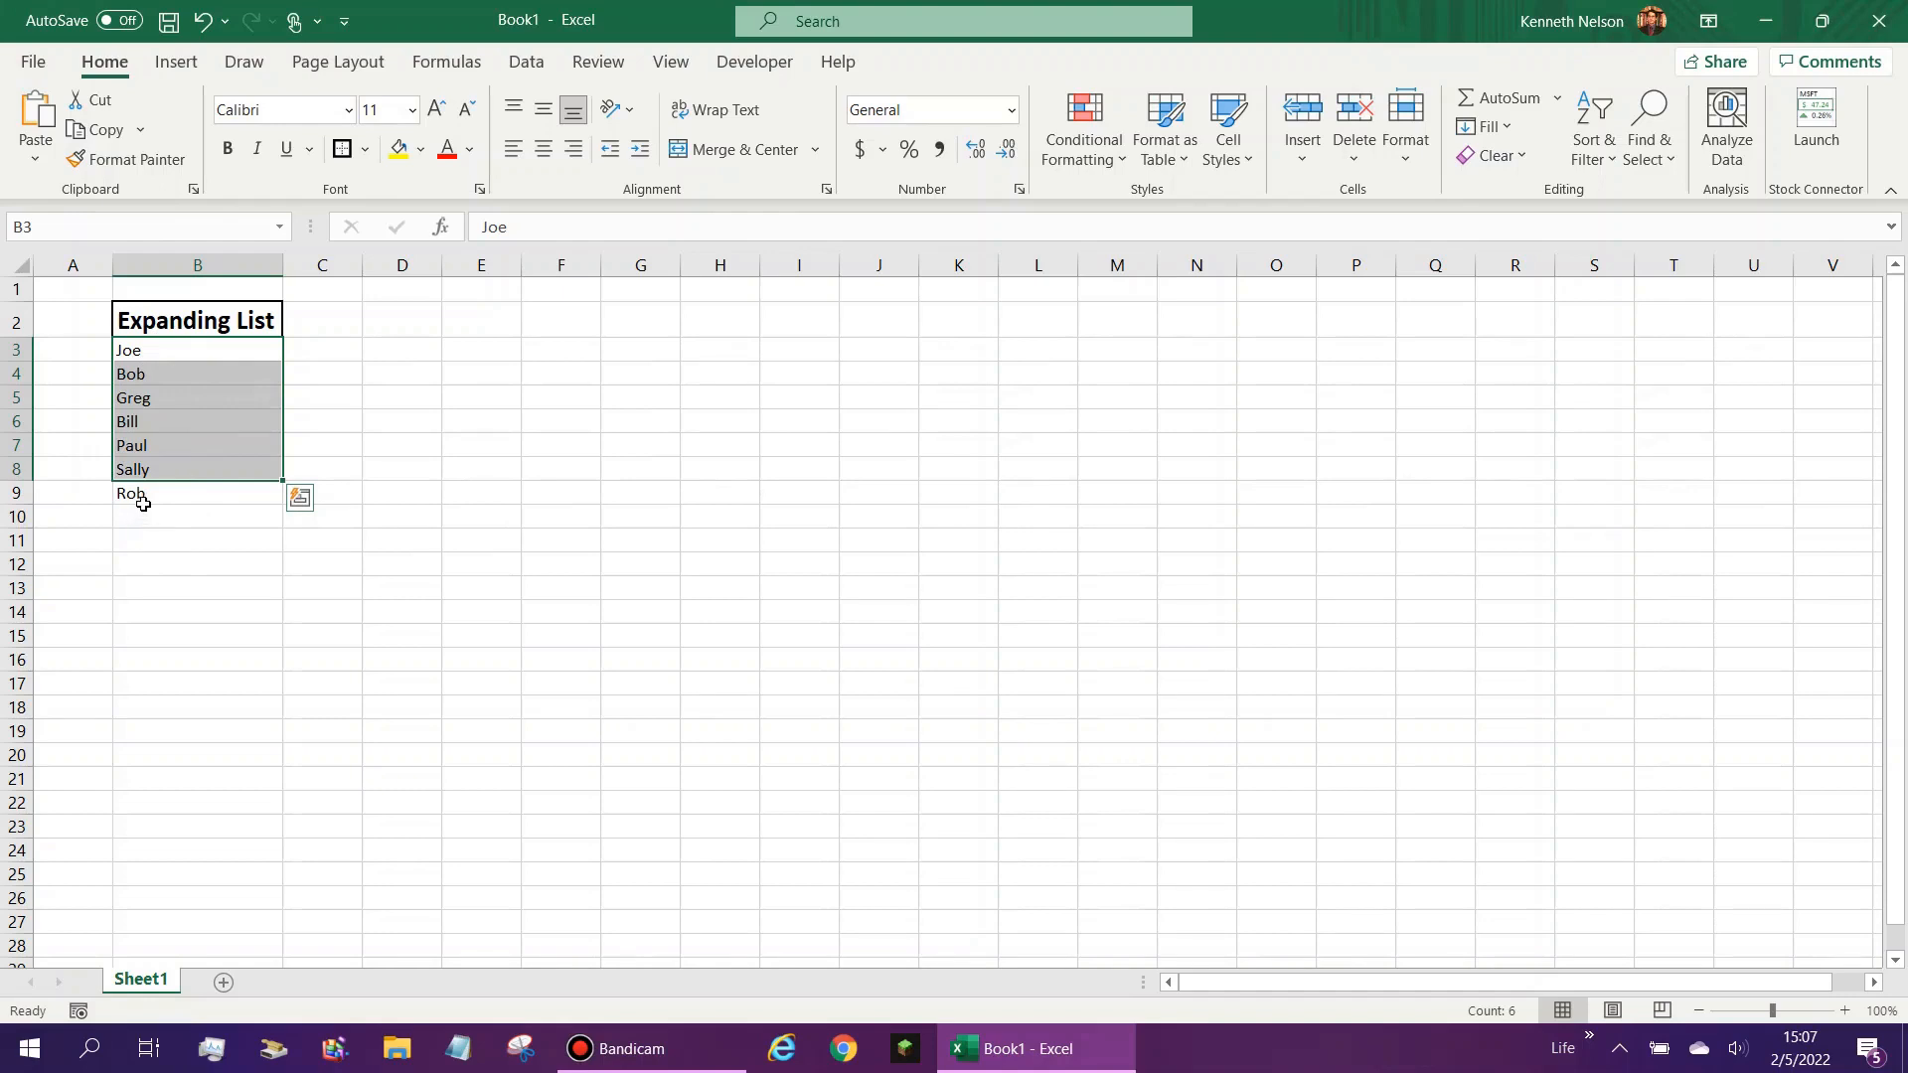
click(170, 608)
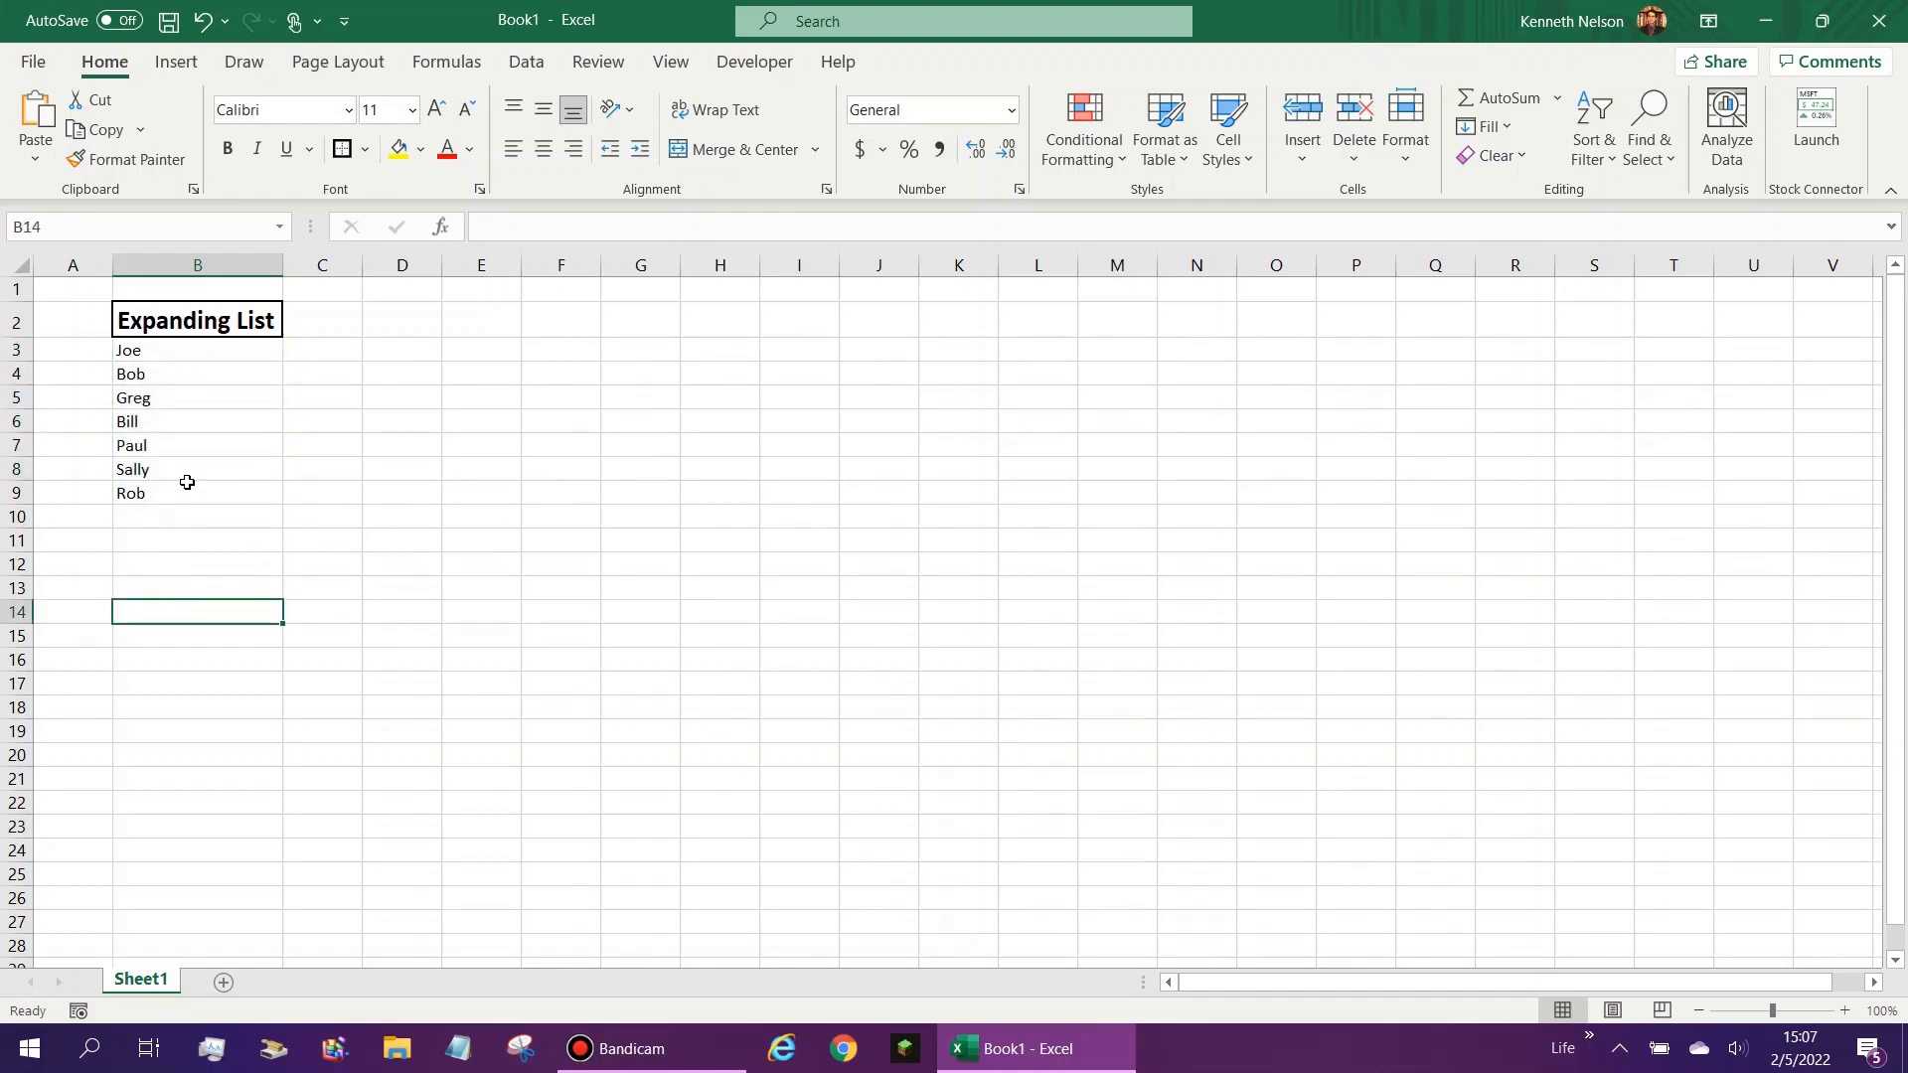
- Create a conditional formatting rule for cell B3 that formats only cells whose value is not equal to =""
click(164, 353)
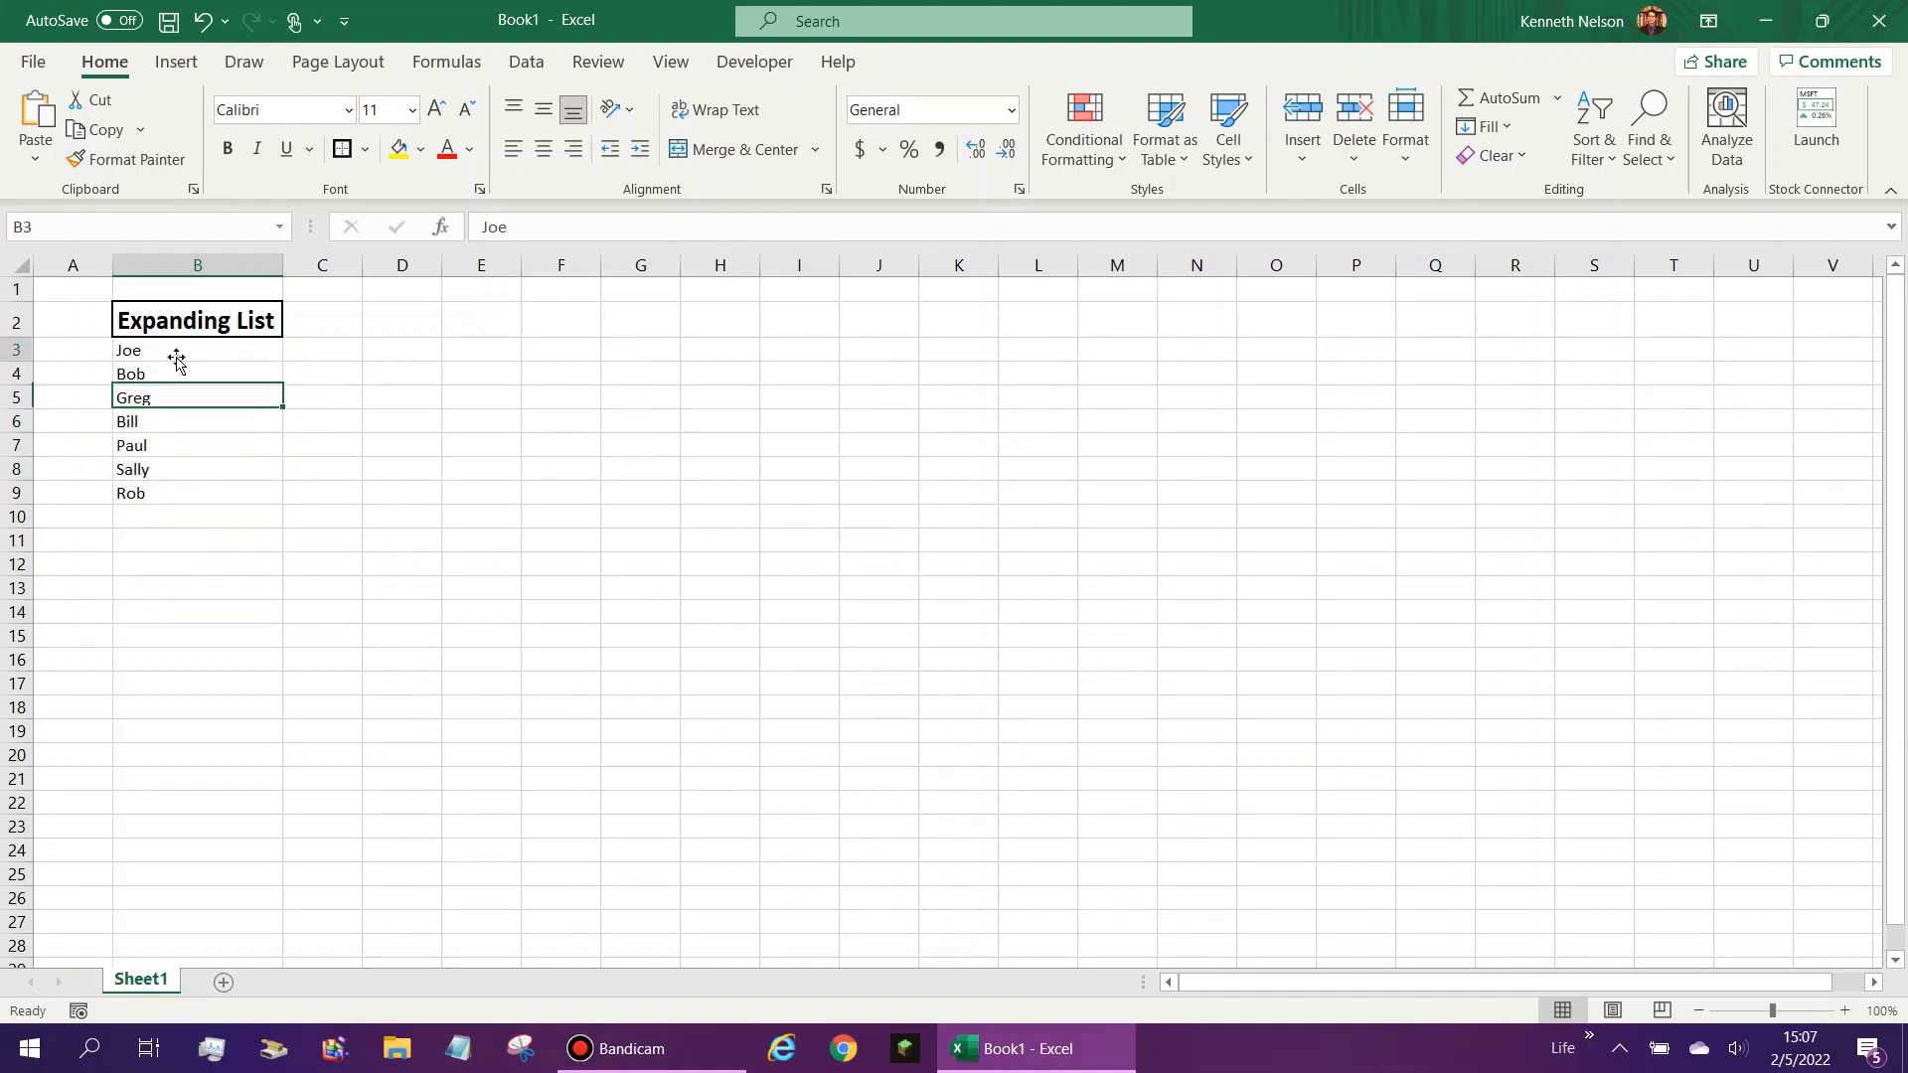
click(1074, 161)
click(1156, 570)
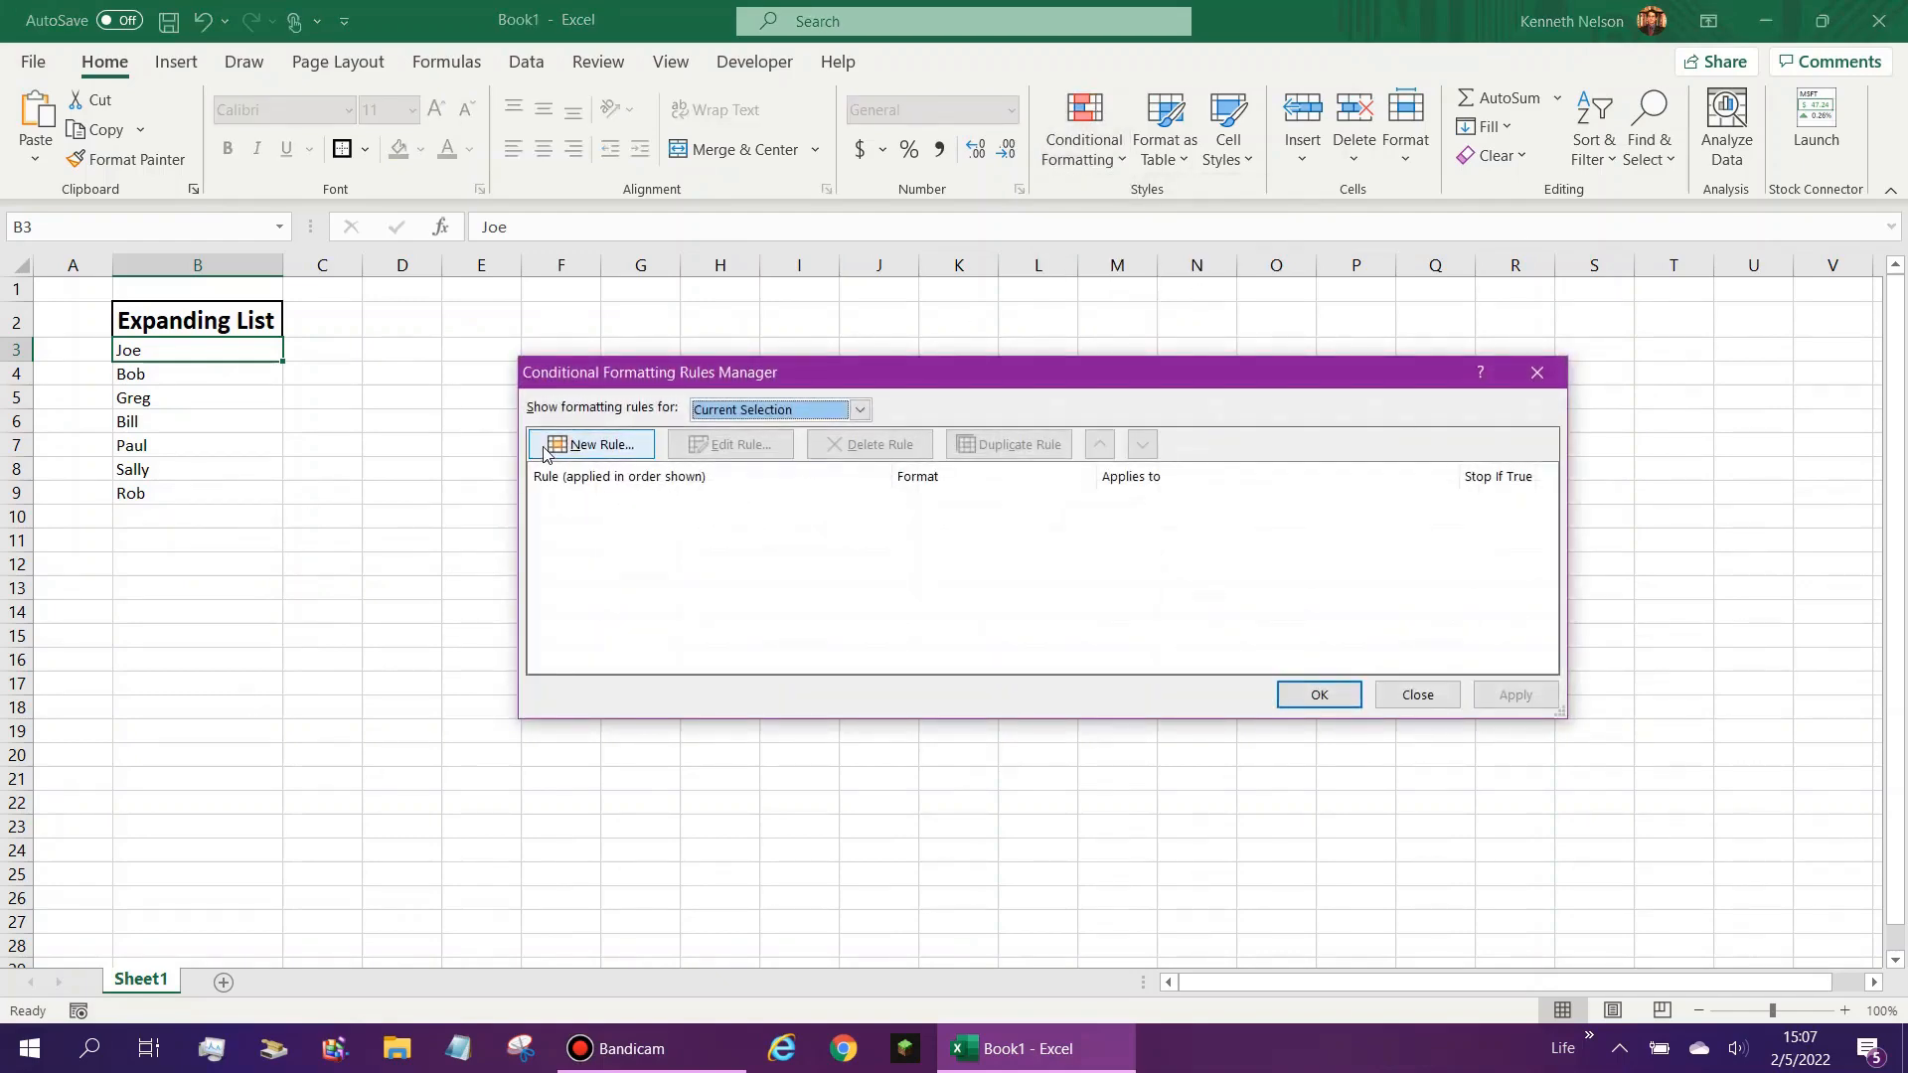
click(546, 447)
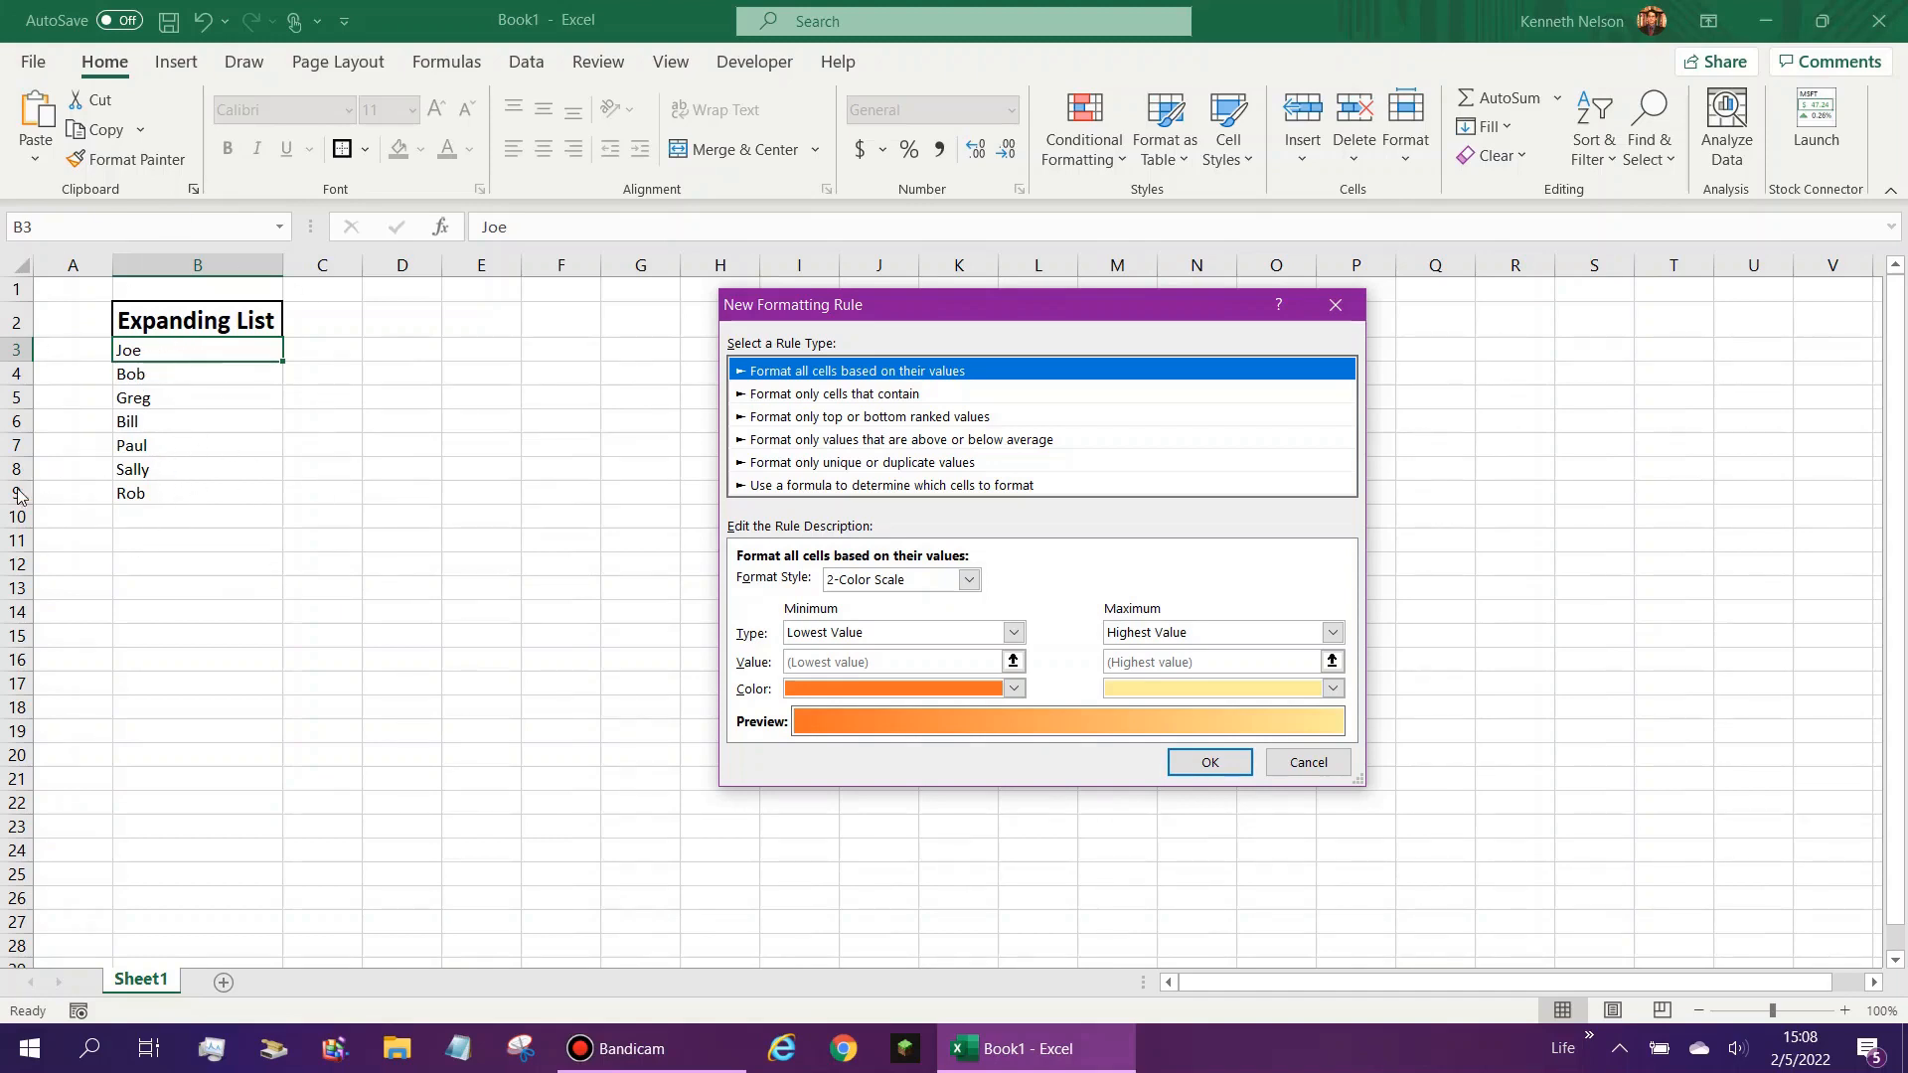
click(913, 397)
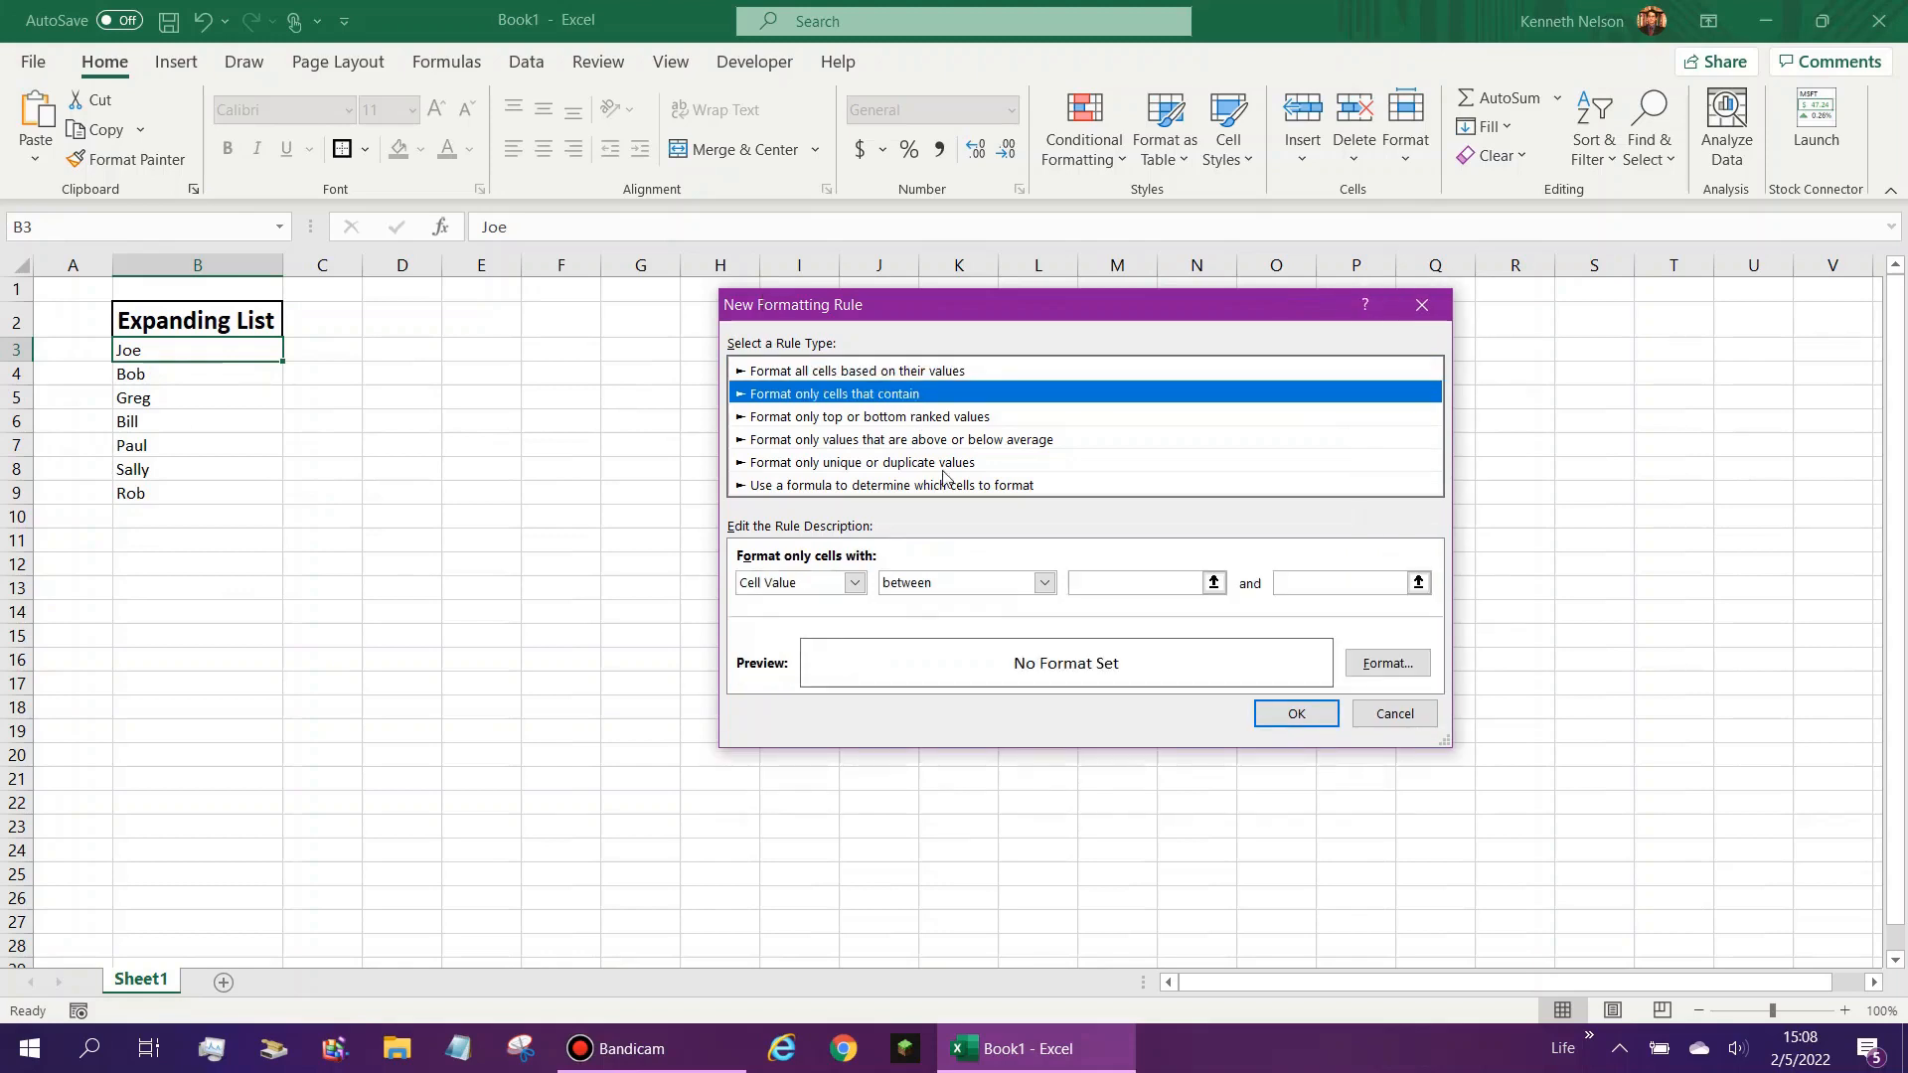
click(929, 586)
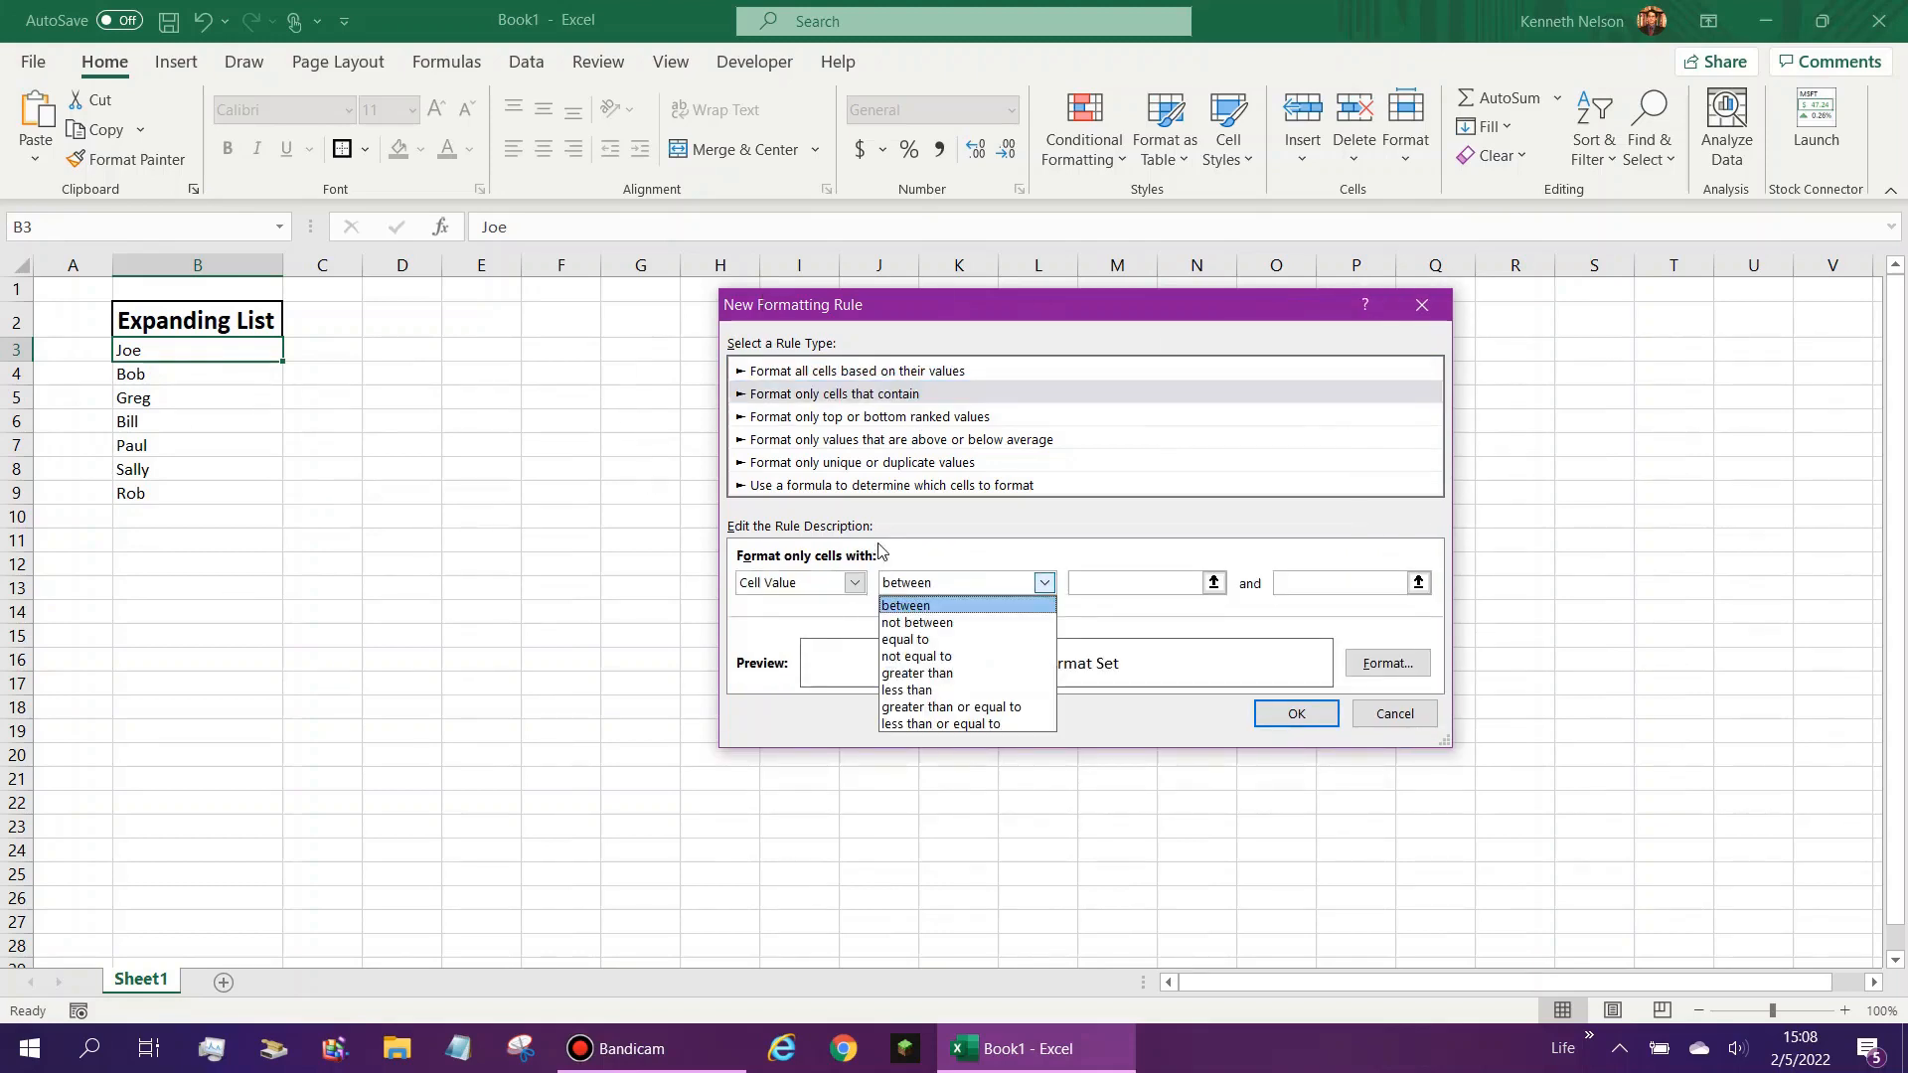
click(954, 657)
click(1109, 581)
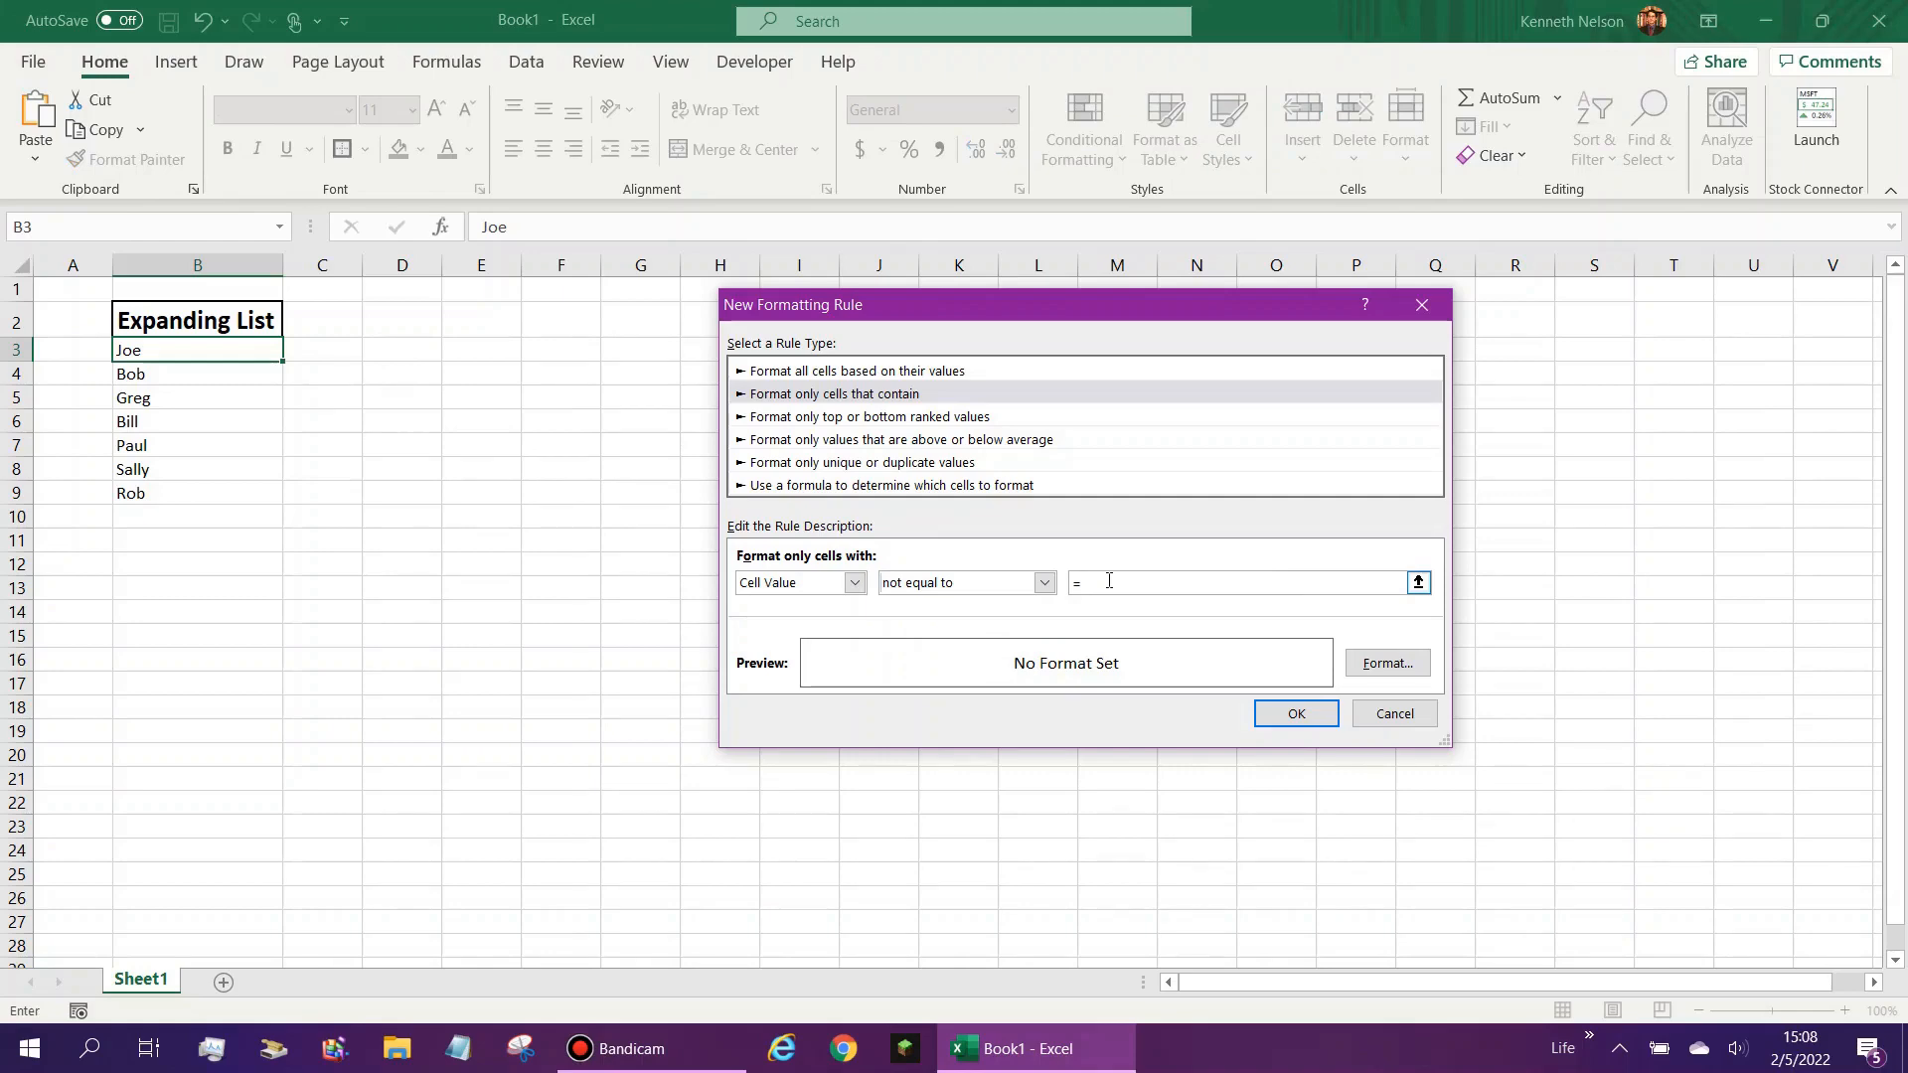
text(="")
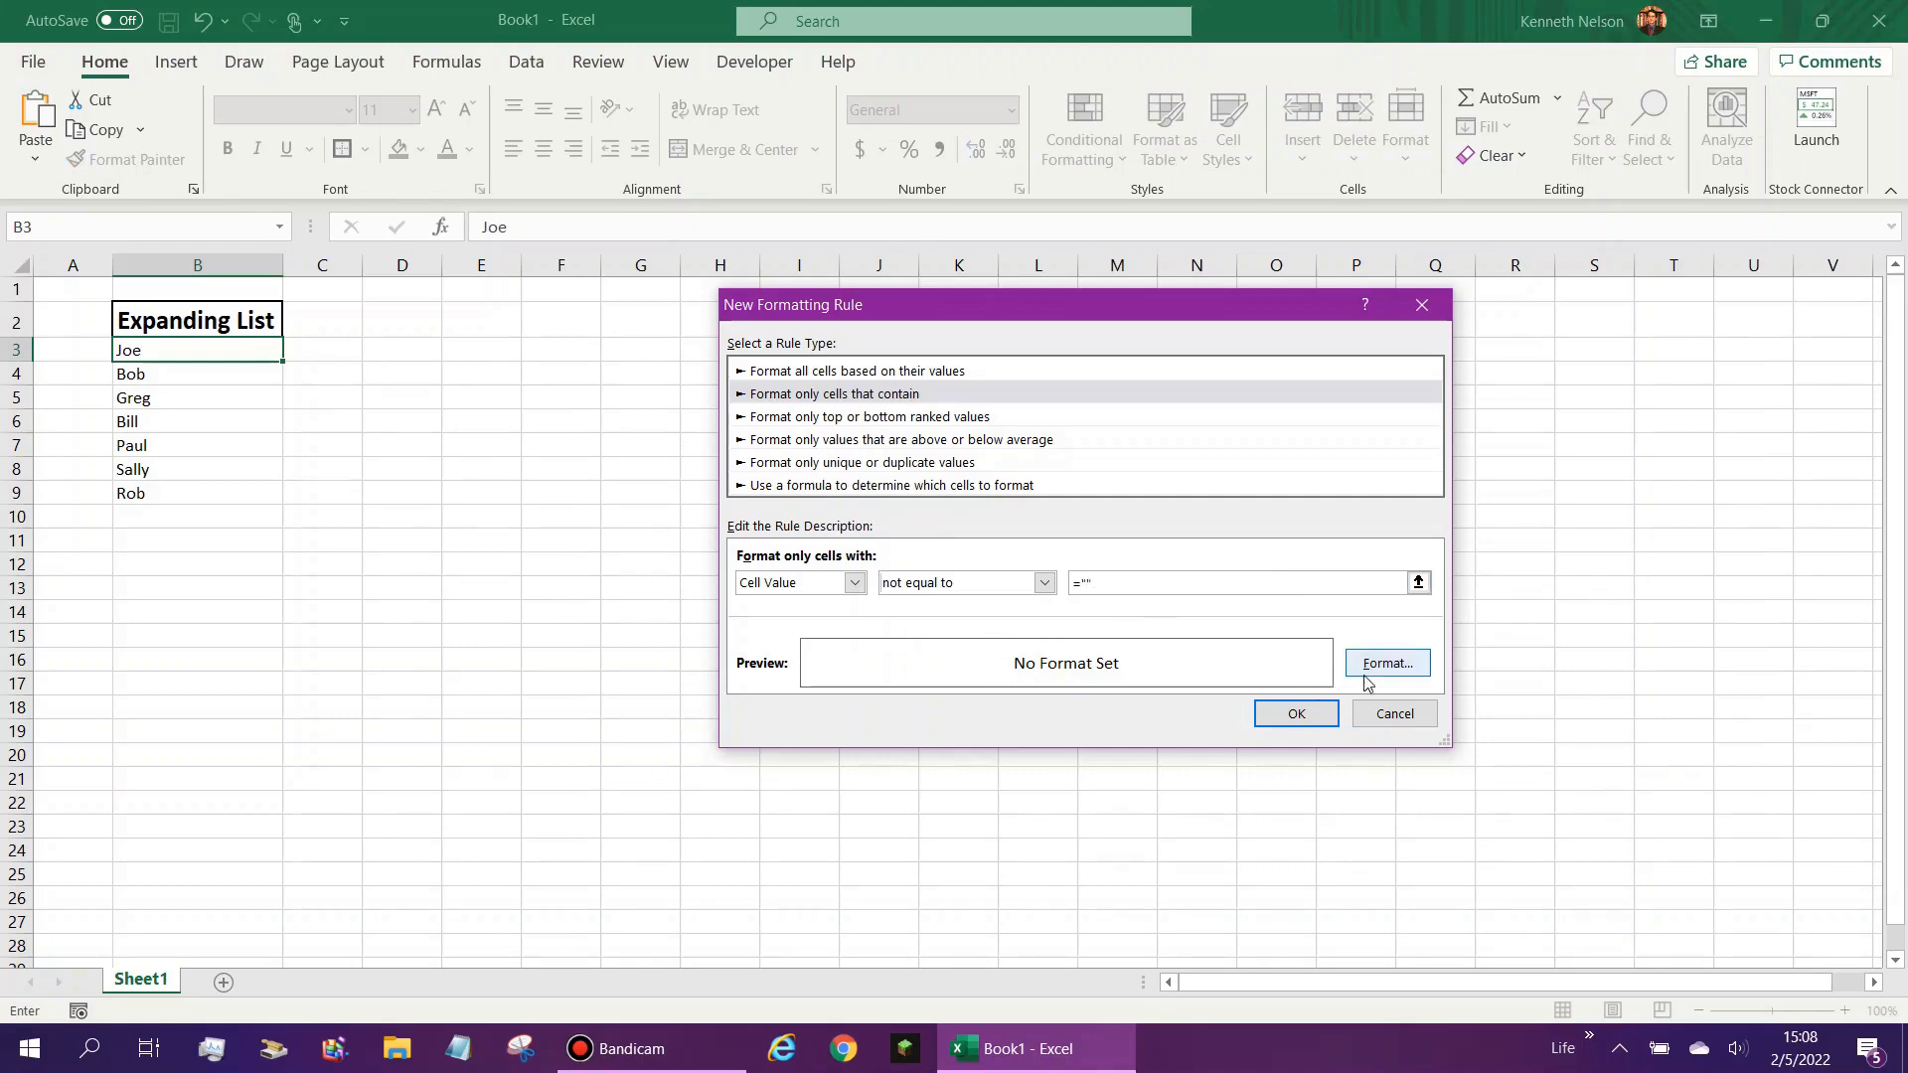
- Give the new rule a light gray fill and save it
click(1388, 663)
click(997, 220)
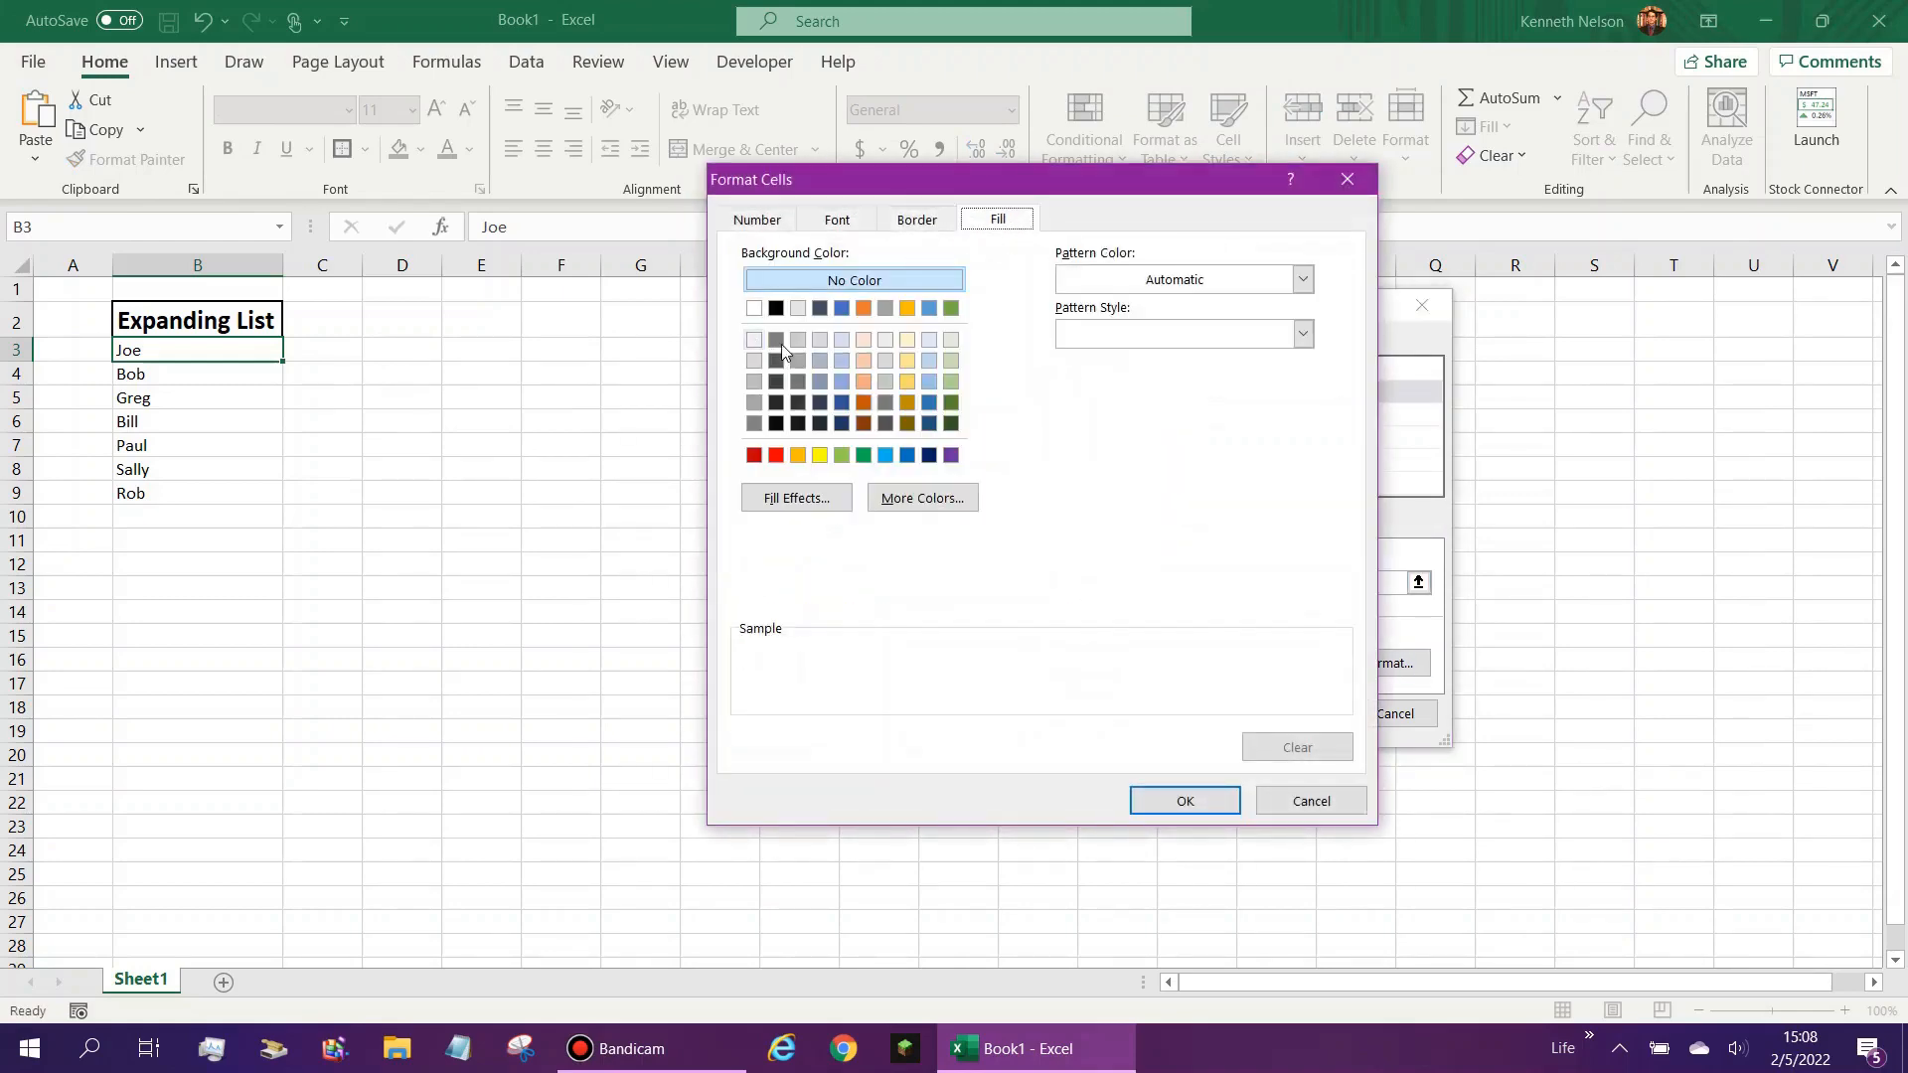
click(885, 360)
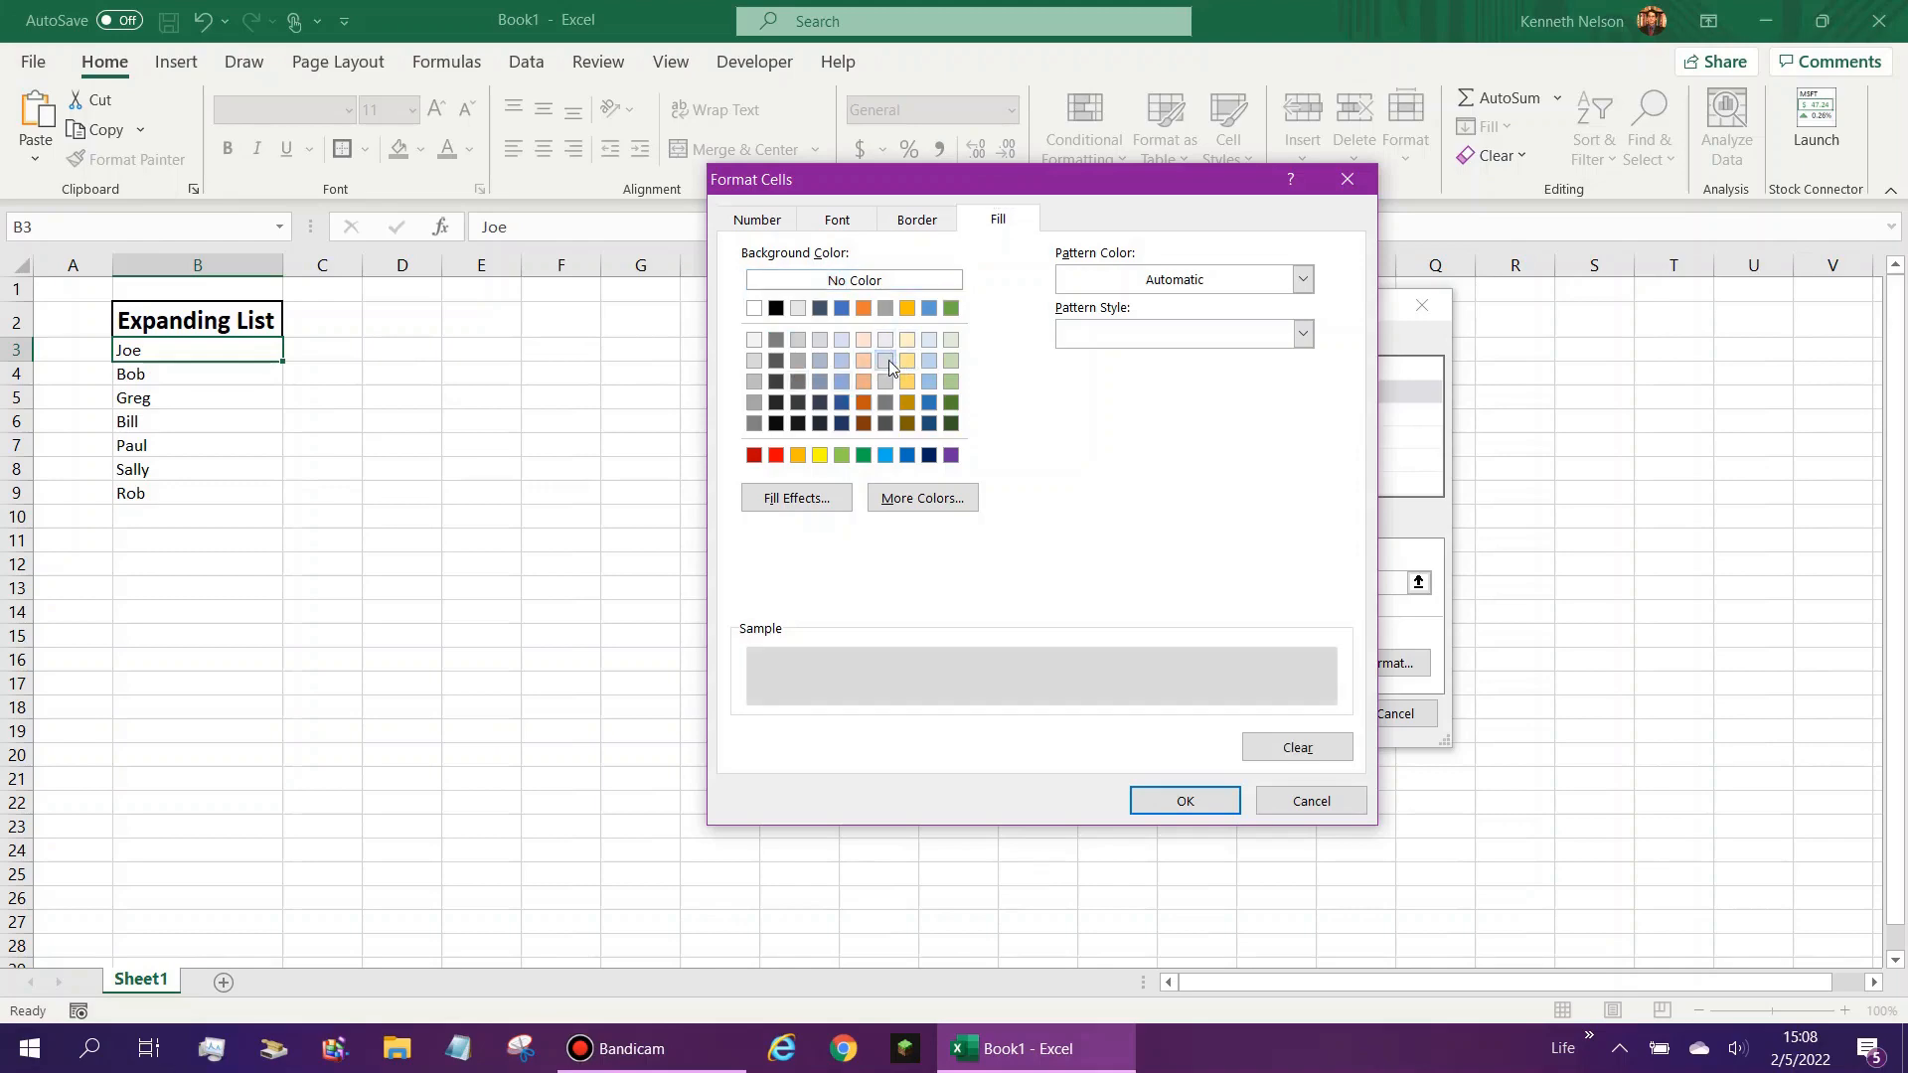
click(1185, 801)
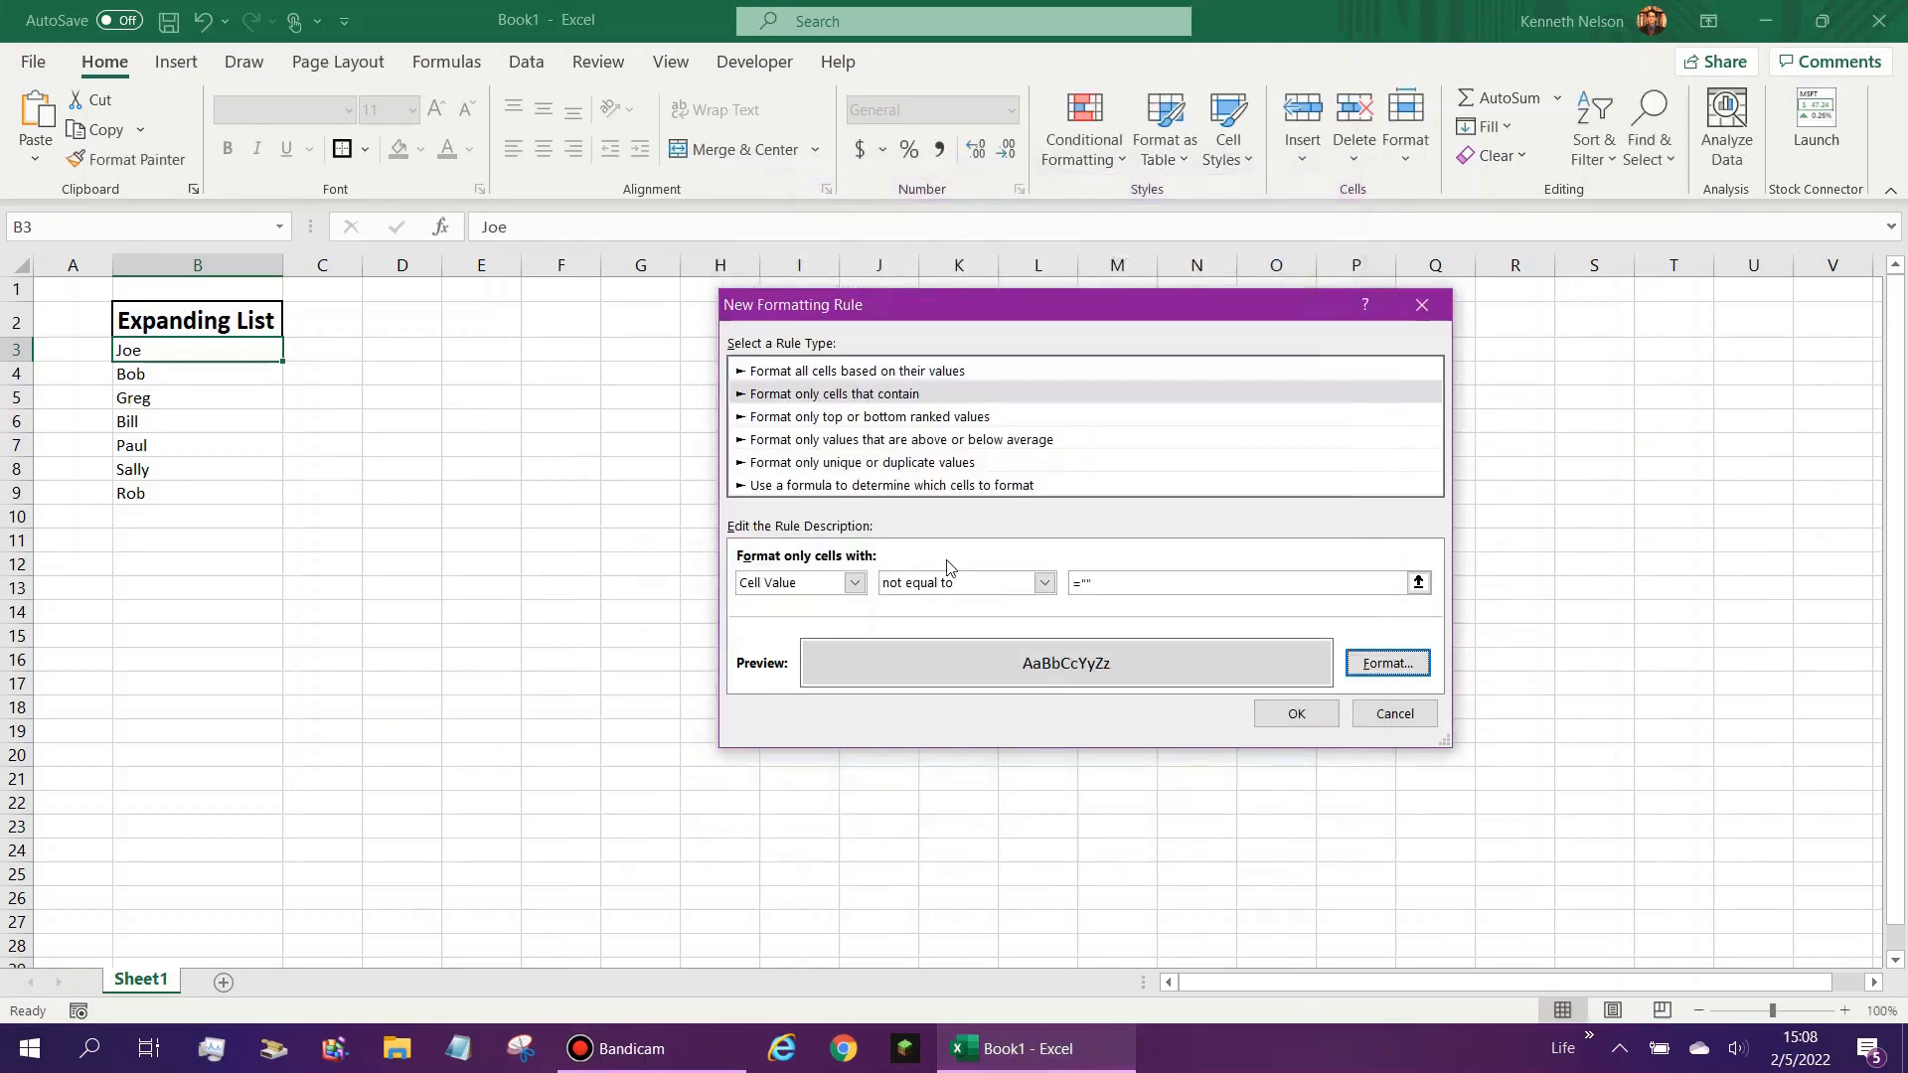
click(1296, 716)
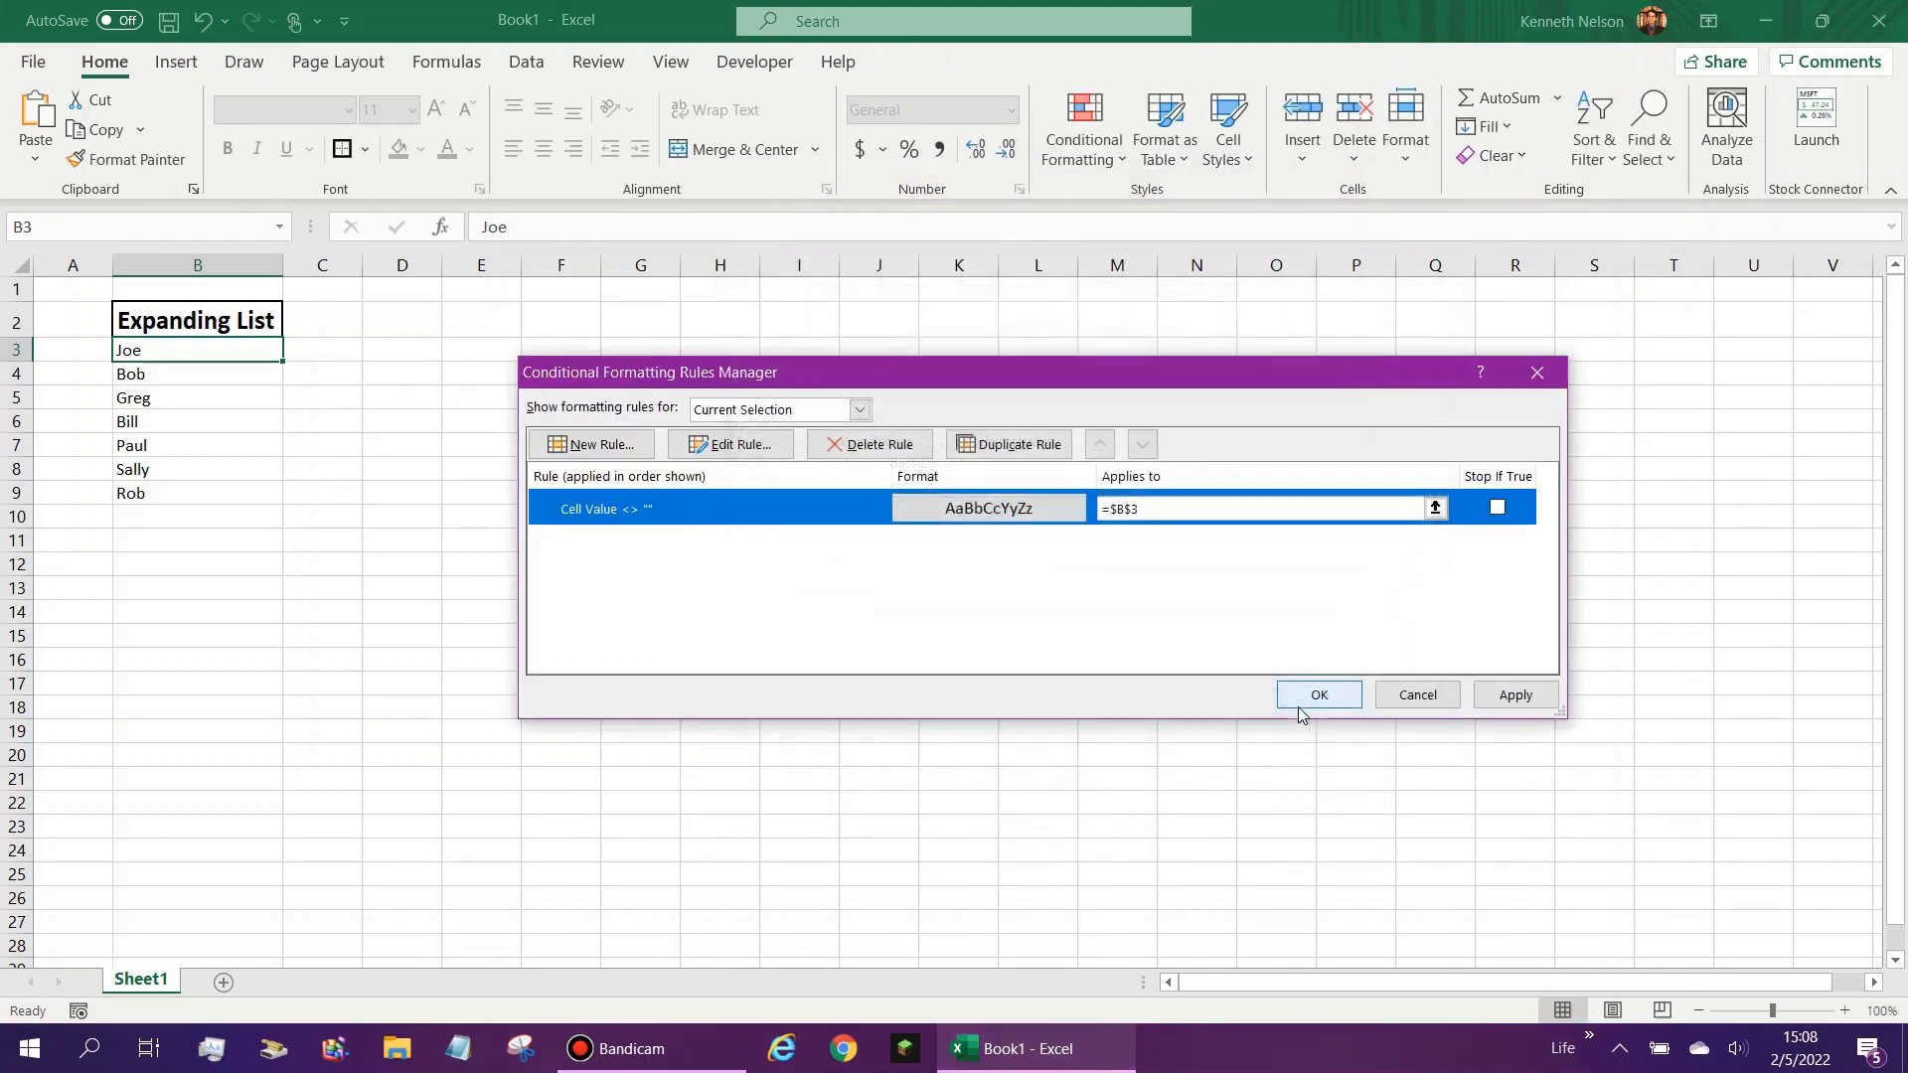
- Set the rule's applied range to =$B$3:$B$100 and apply it
click(1205, 509)
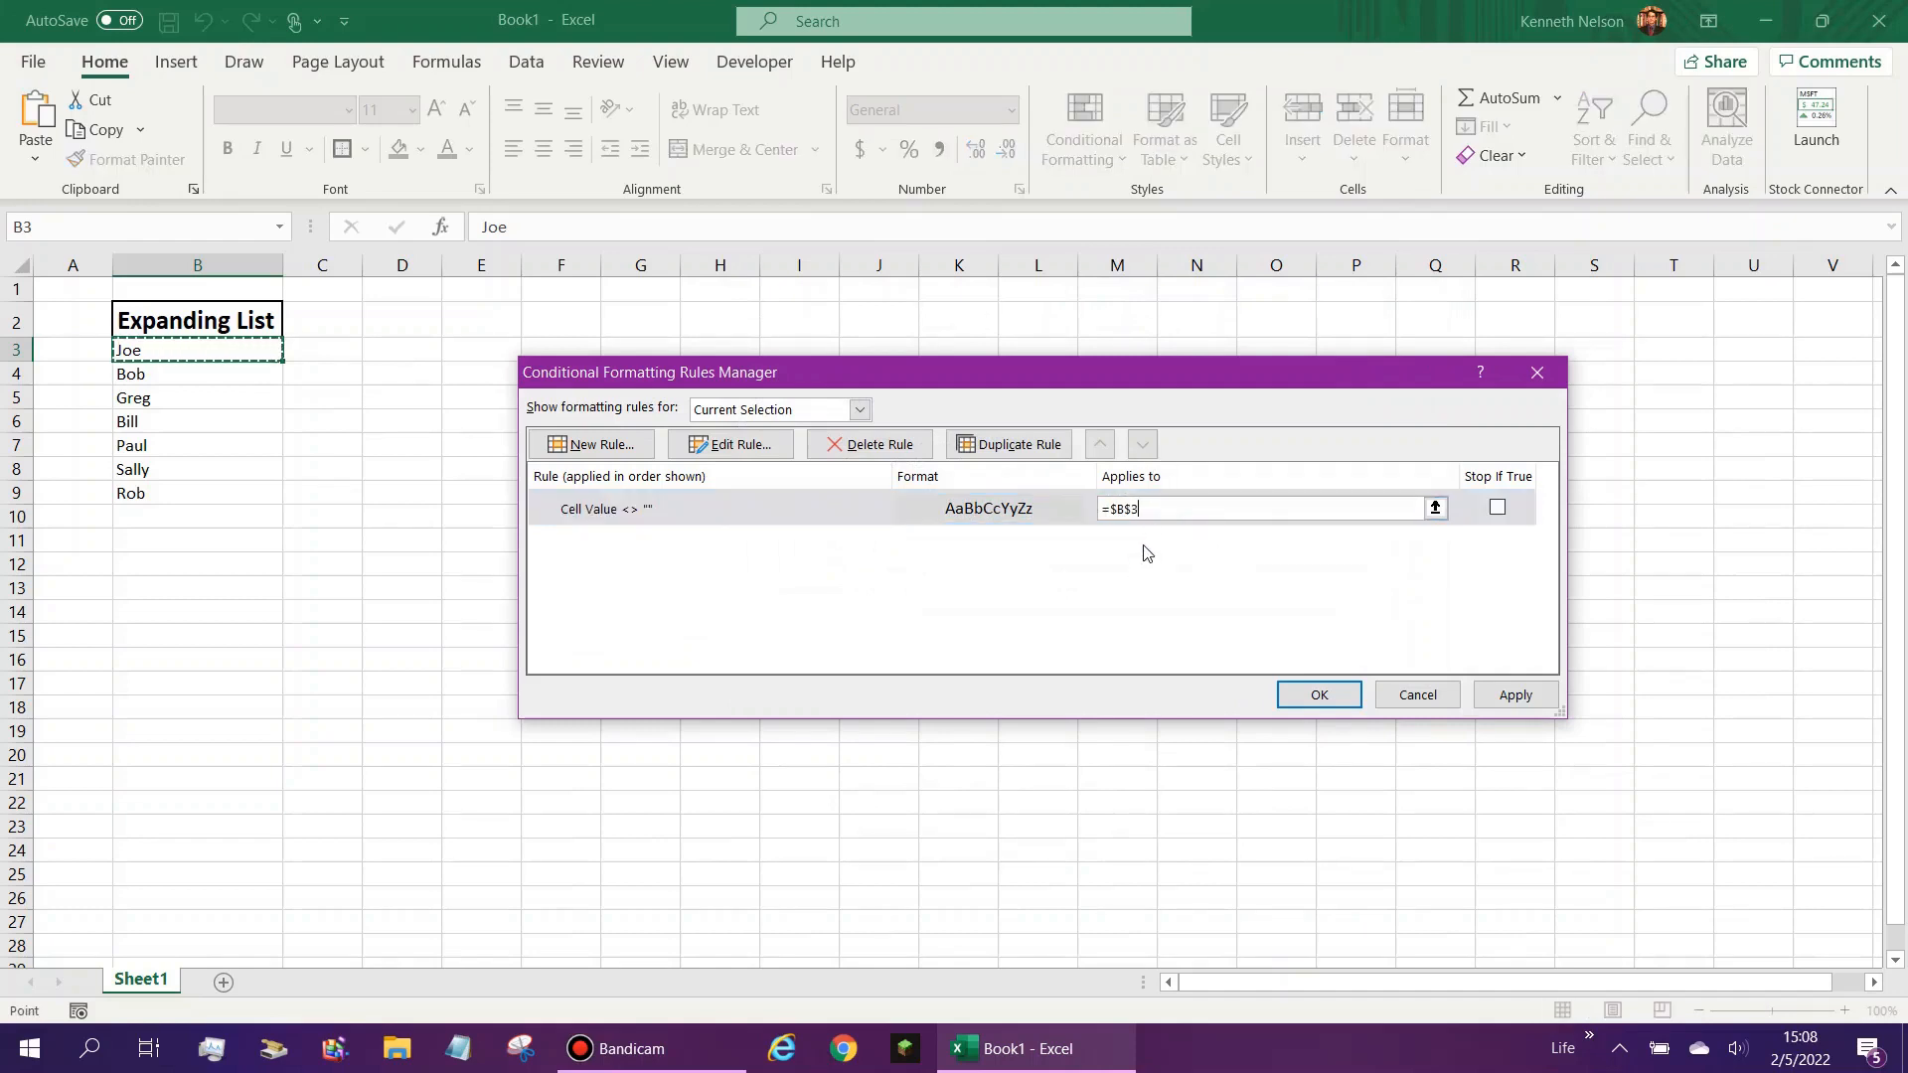
drag(237, 350, 242, 410)
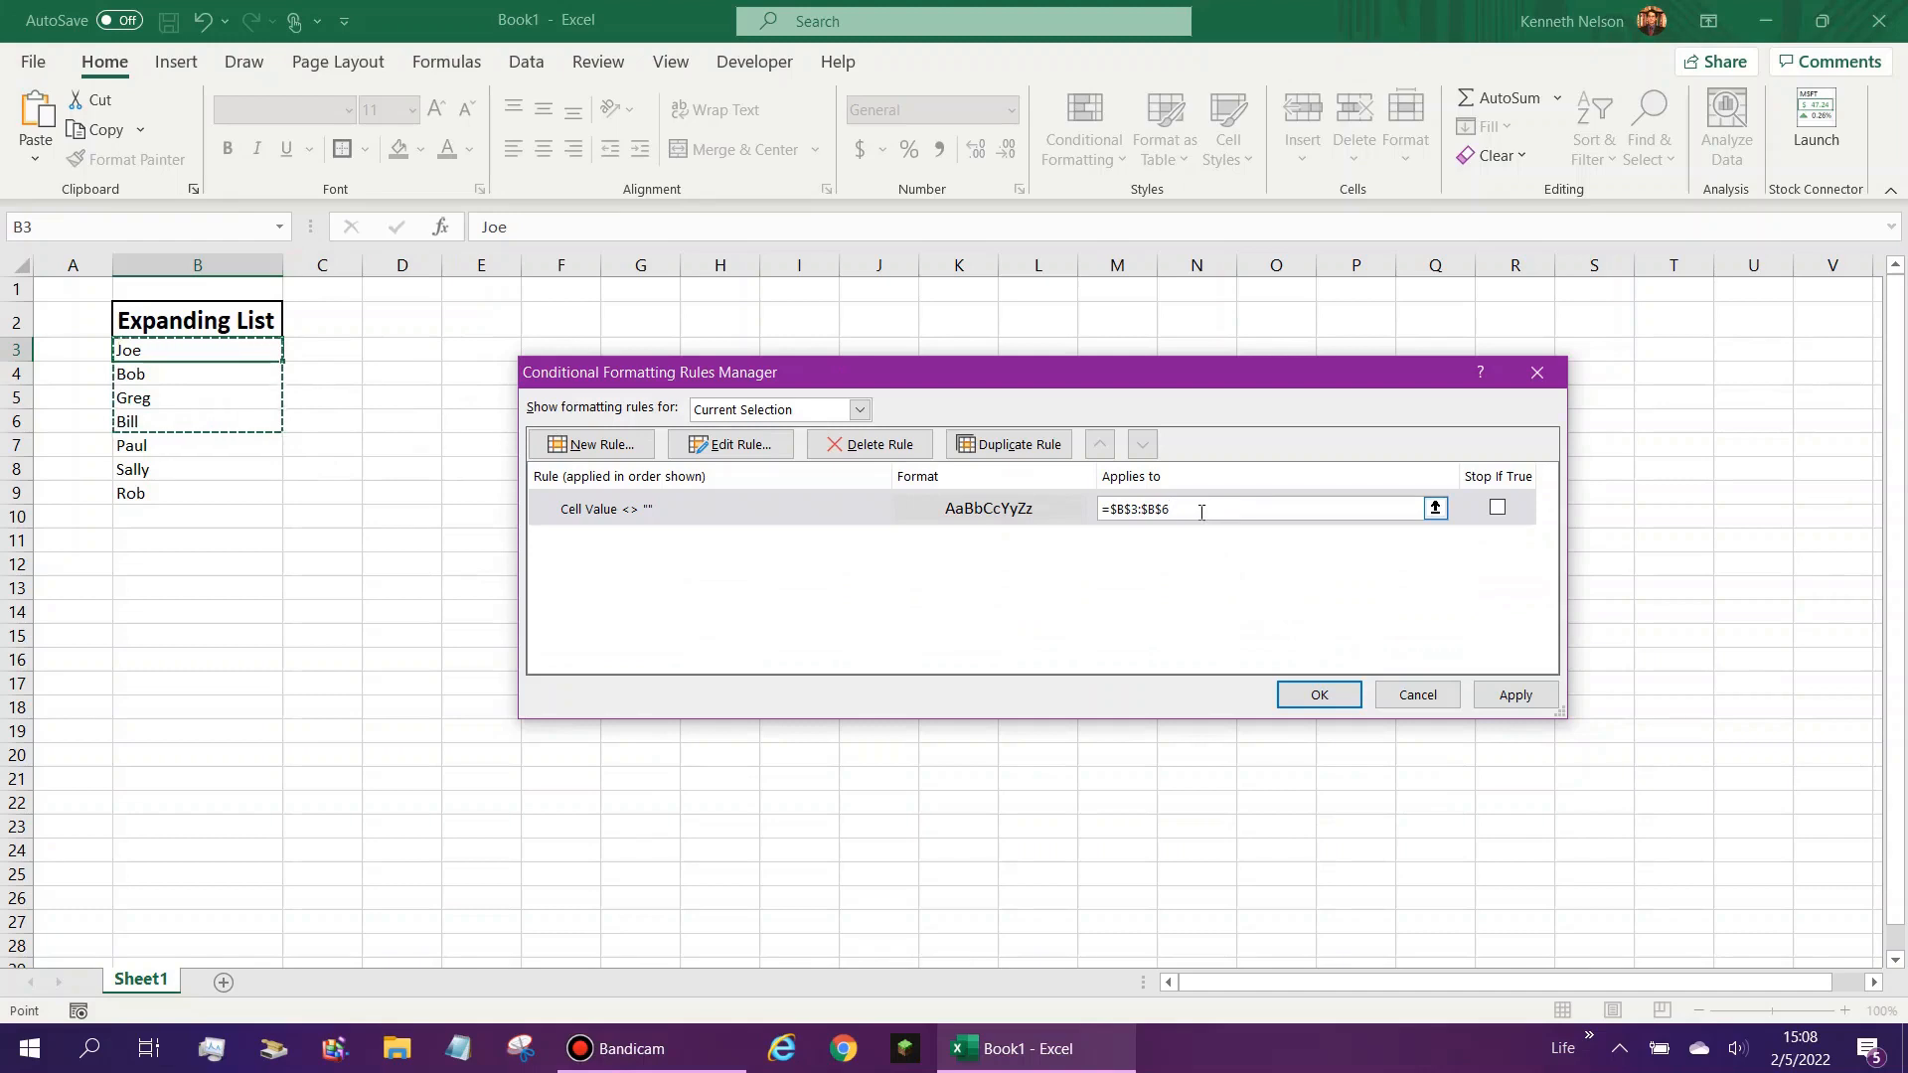
key(BackSpace)
text(100)
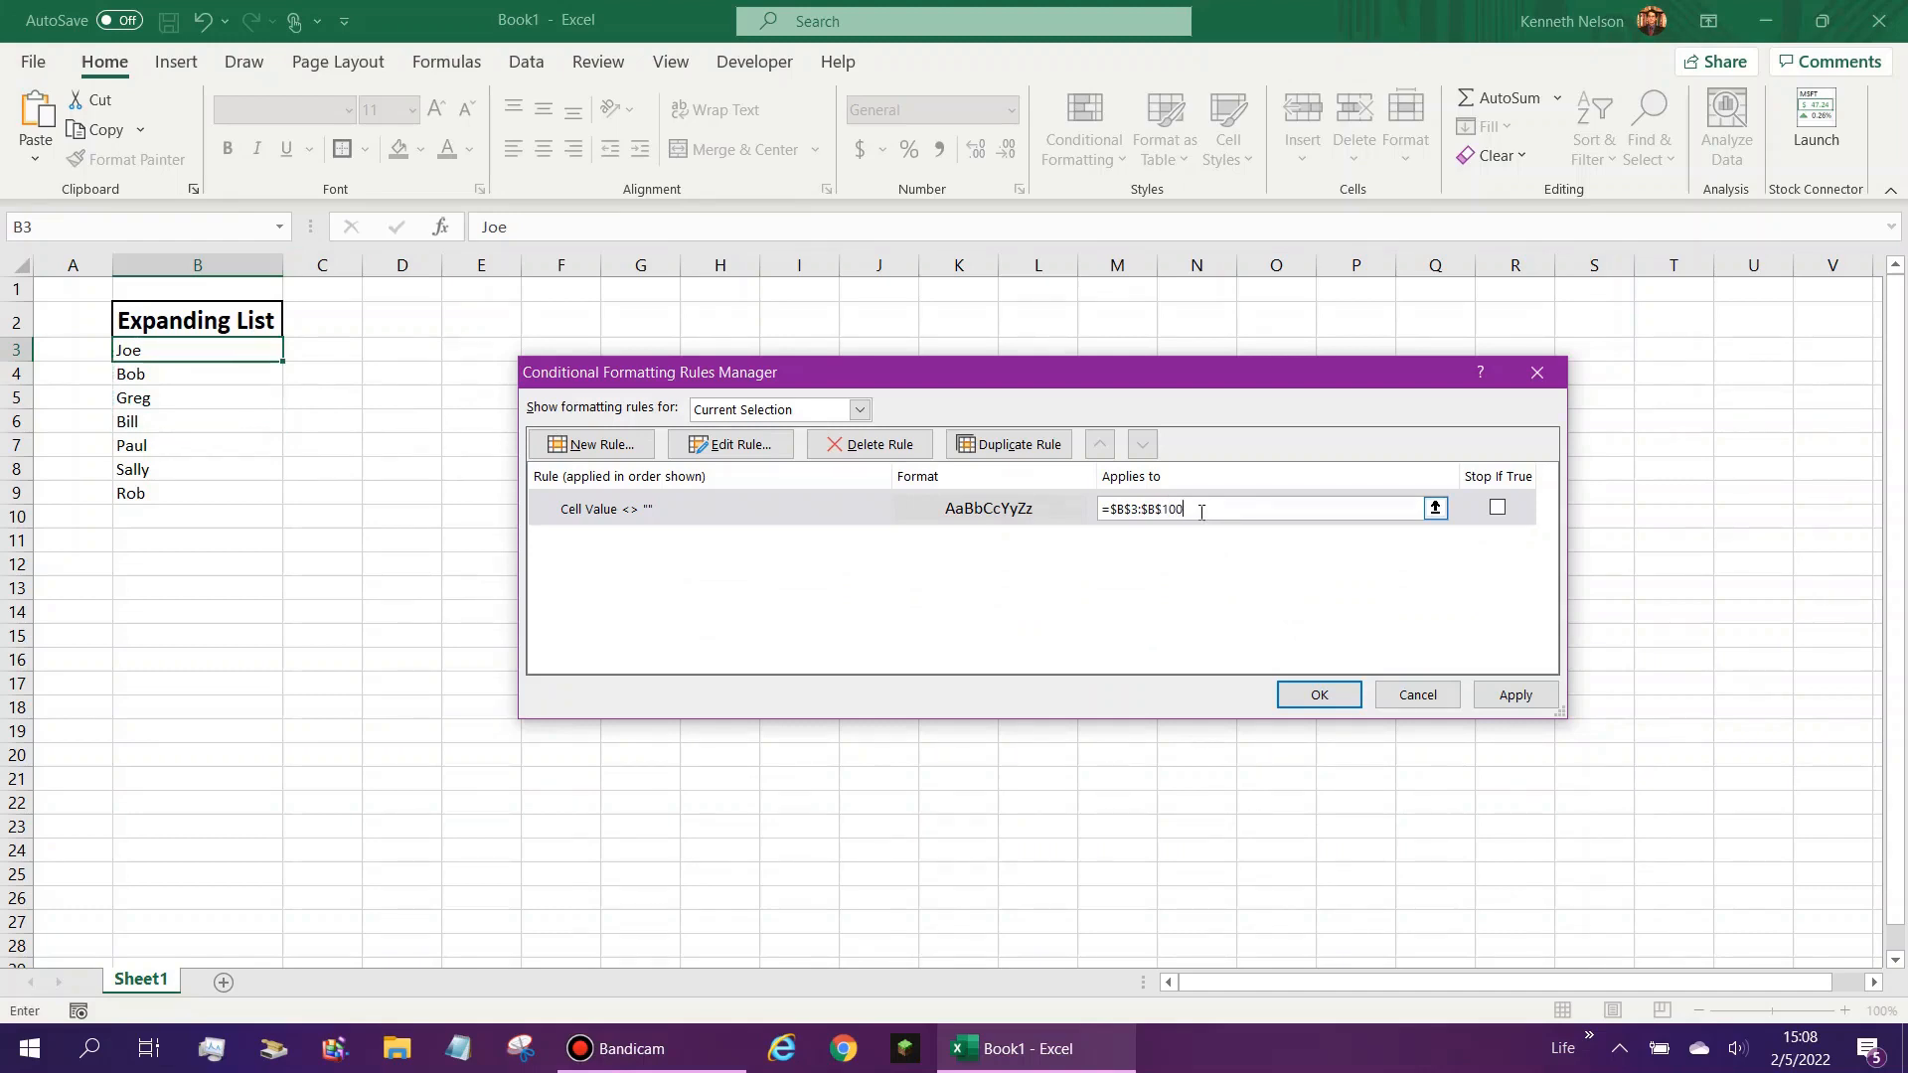
double_click(1170, 508)
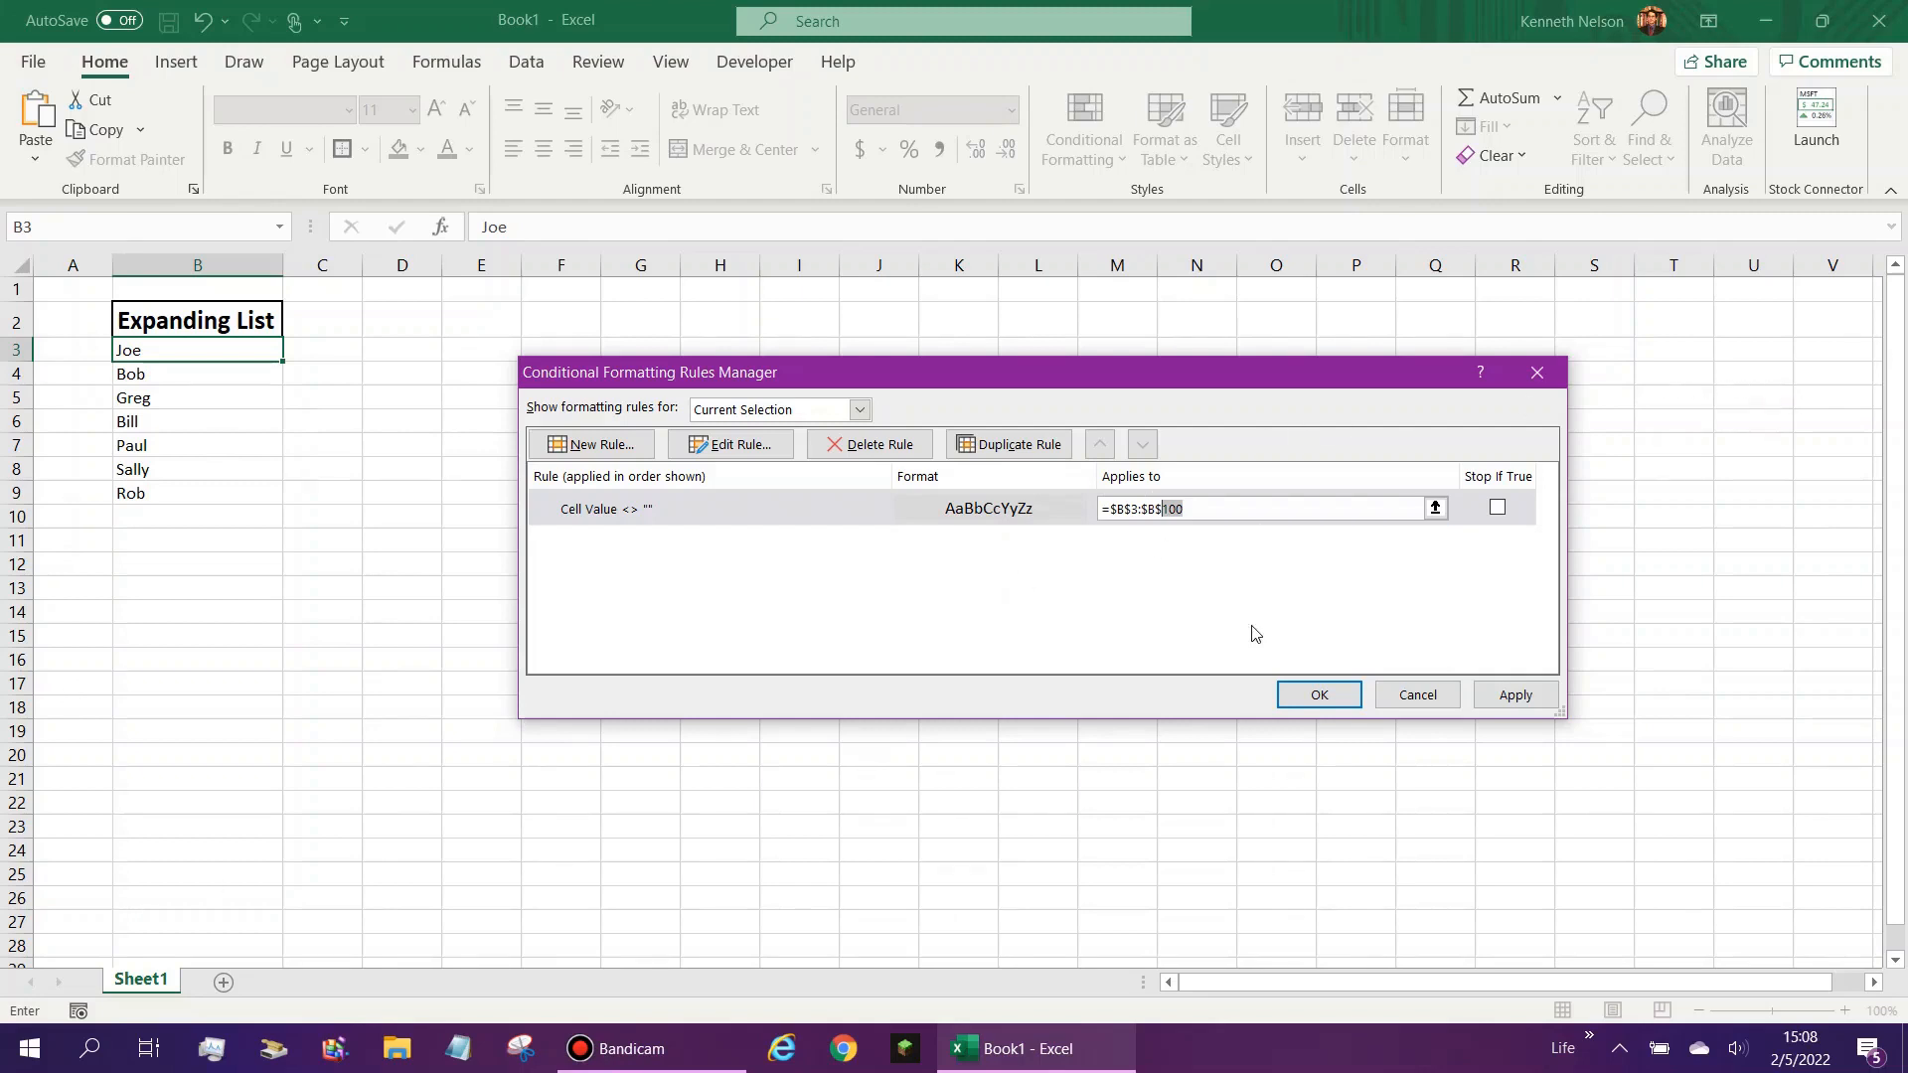
click(1523, 695)
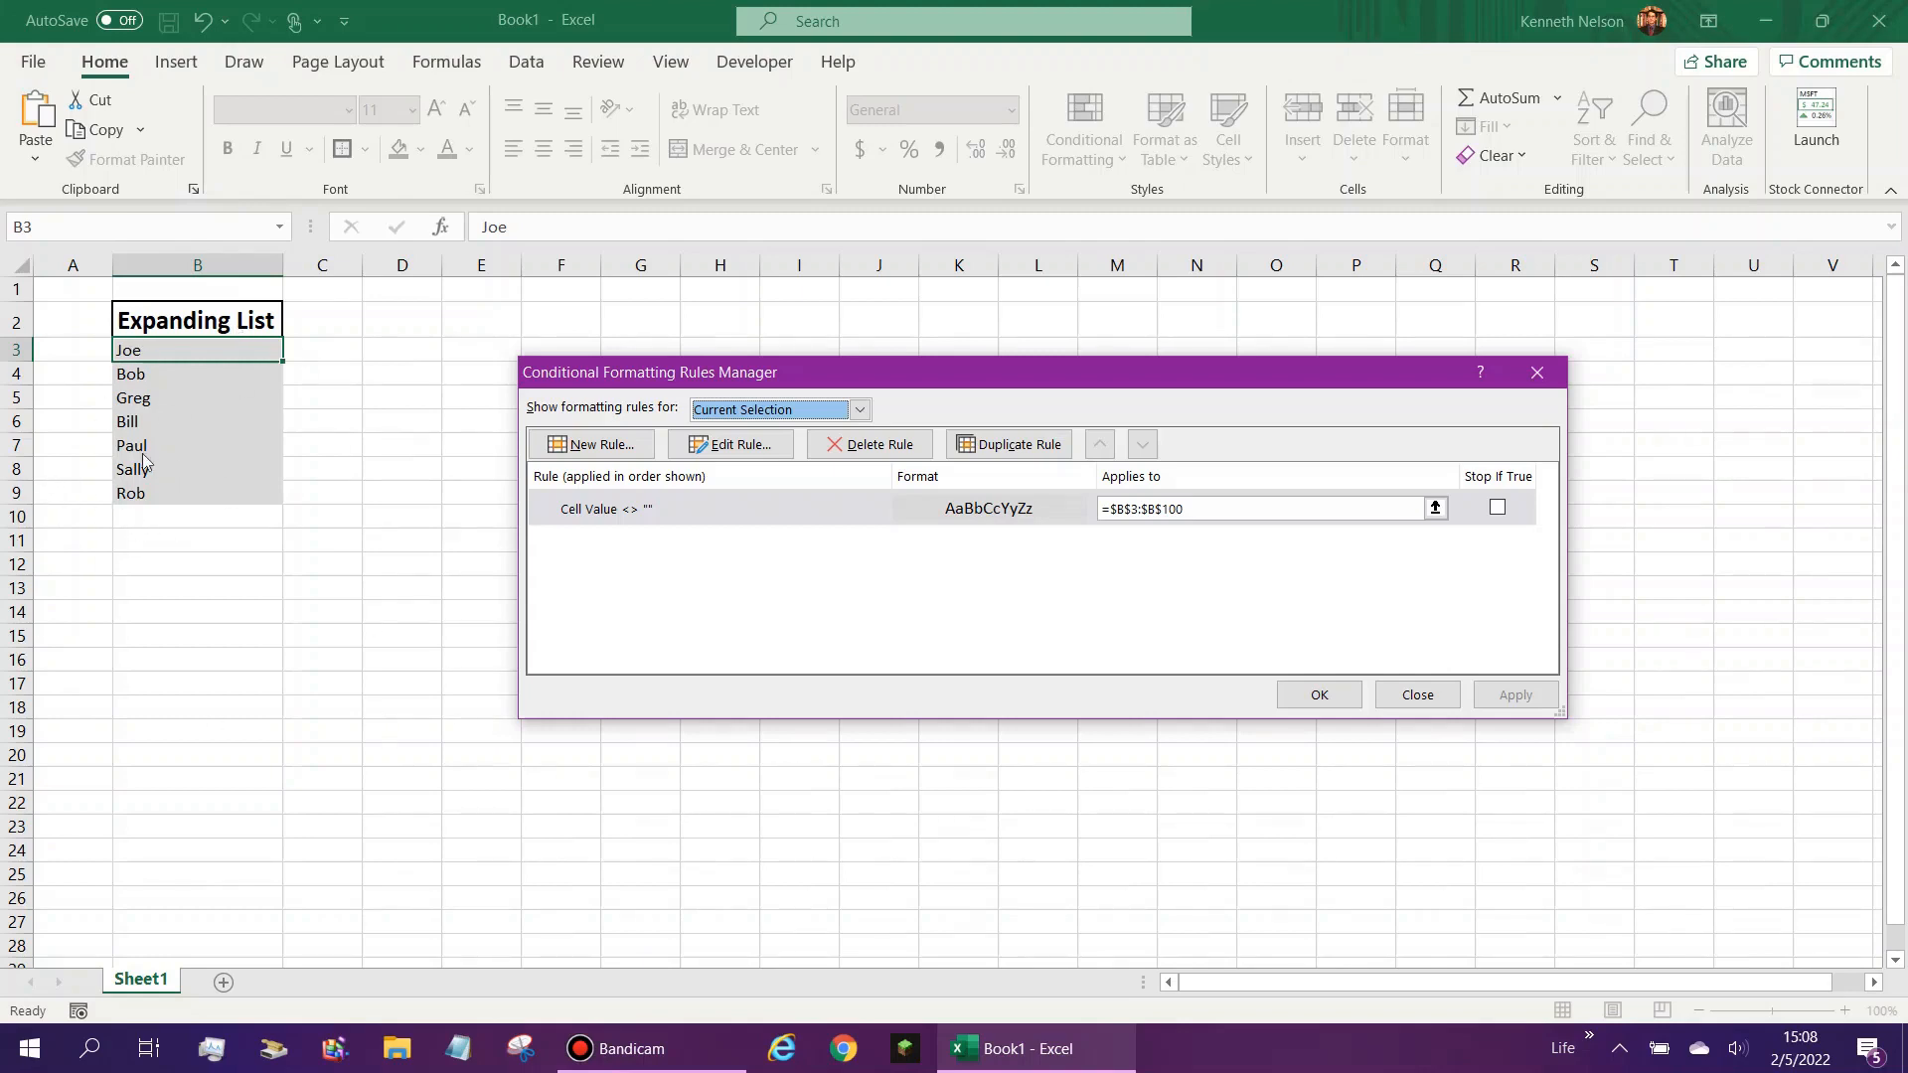
click(669, 508)
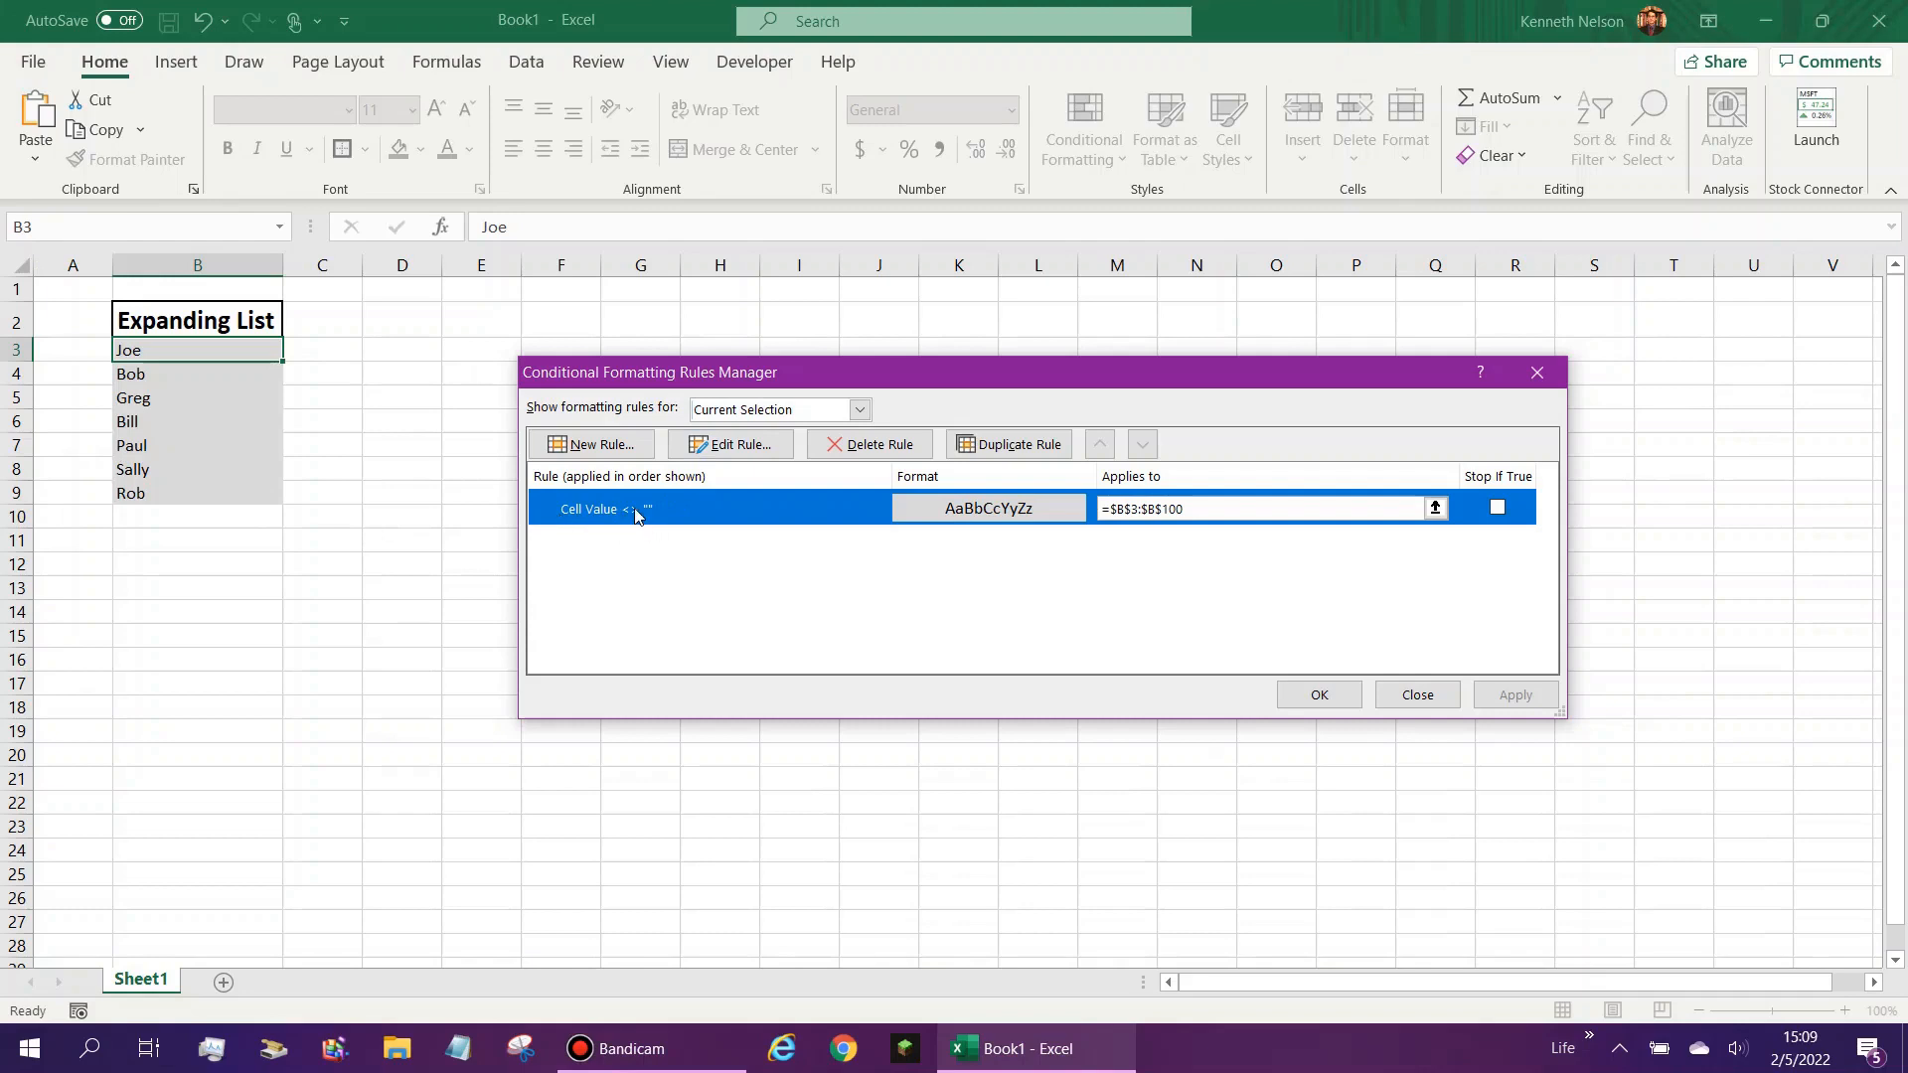
click(732, 446)
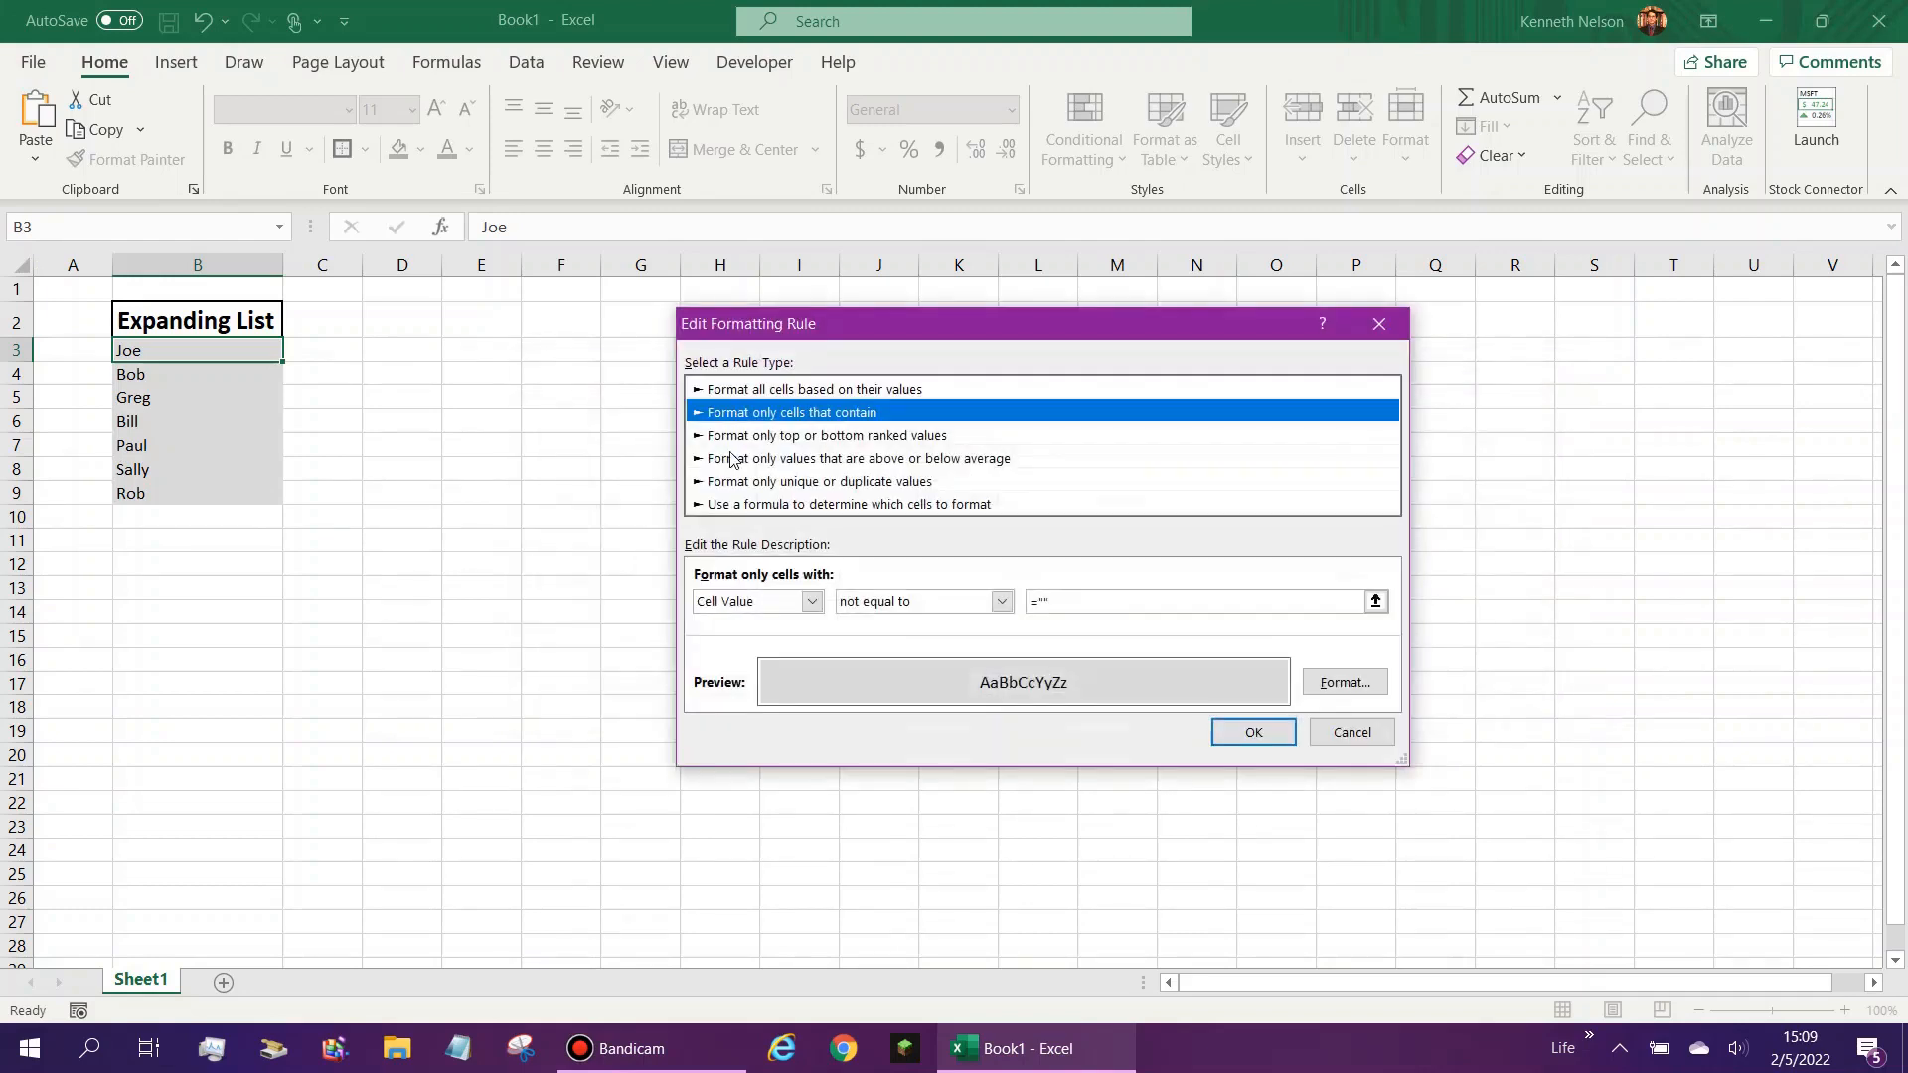
click(1351, 732)
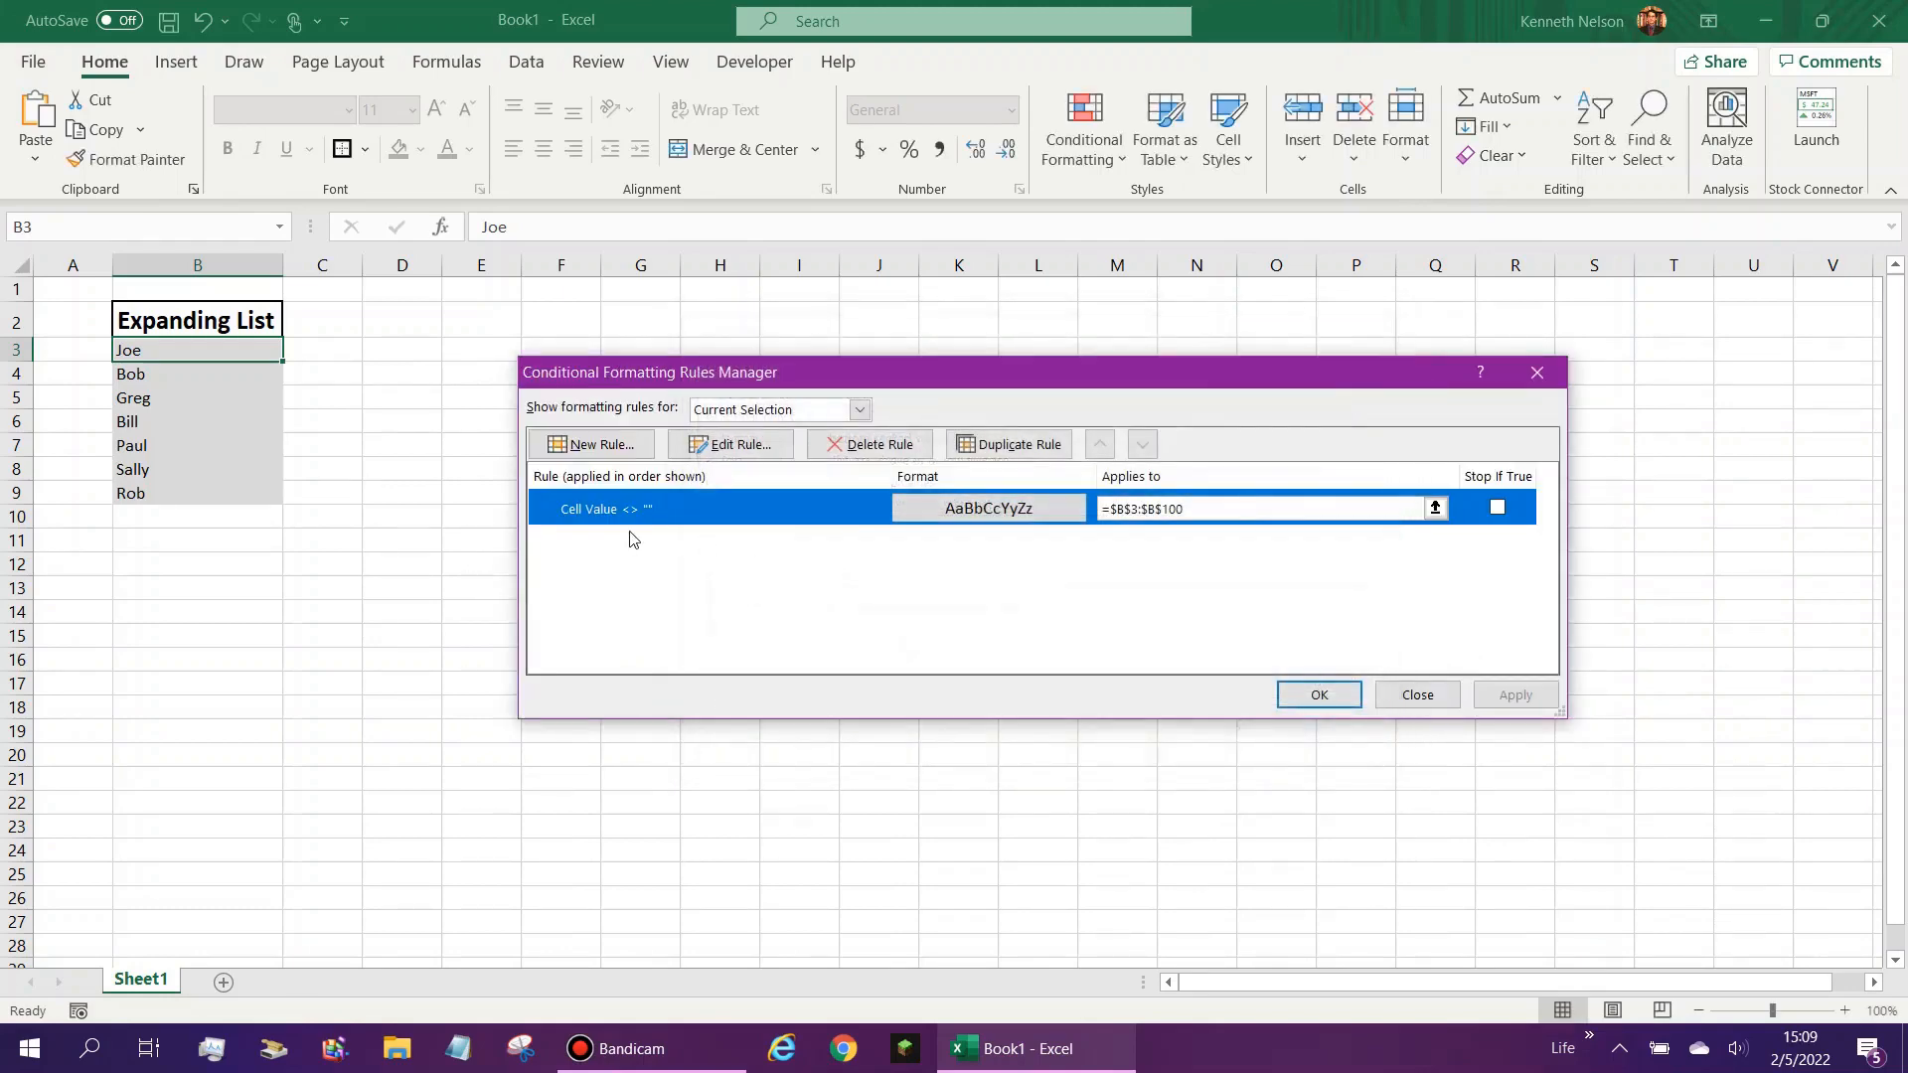
- Add a solid line border on all four sides to the non-blank cell rule's format and apply it
click(732, 445)
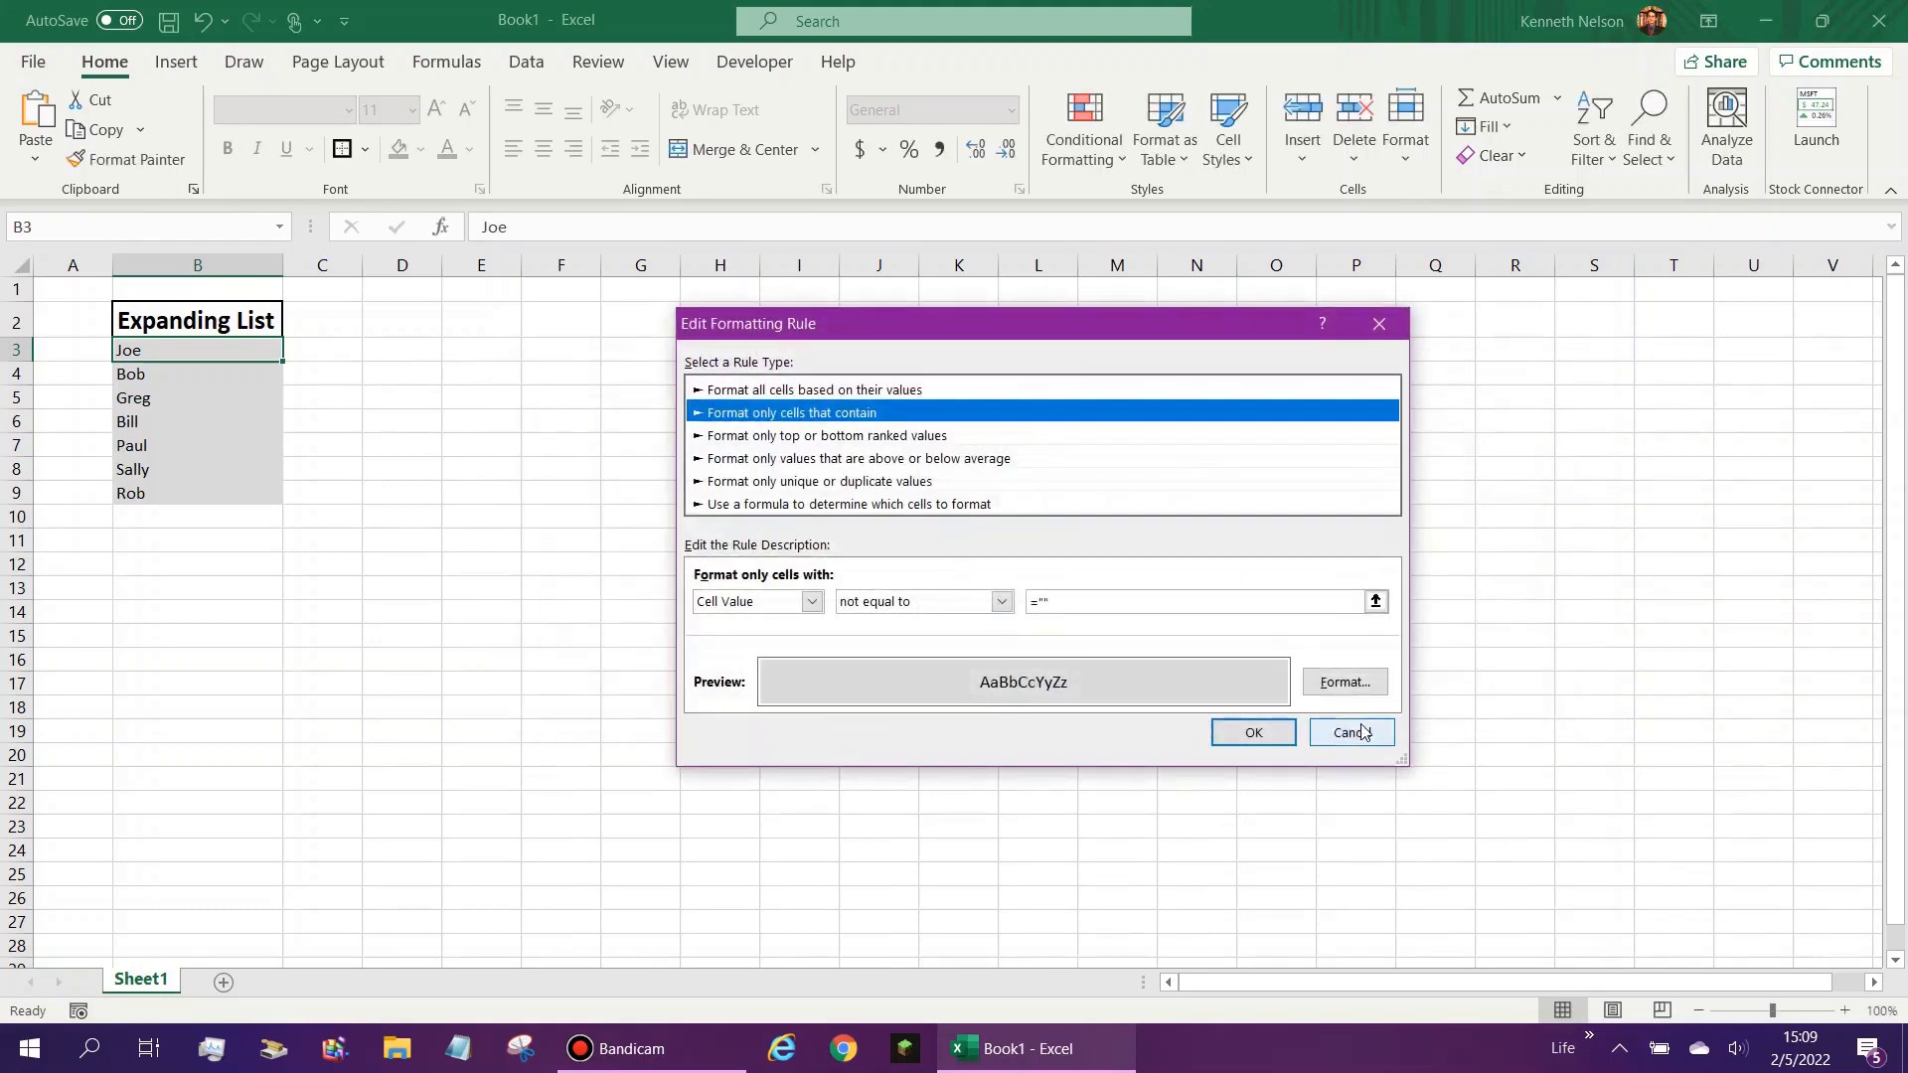
click(1345, 682)
click(915, 220)
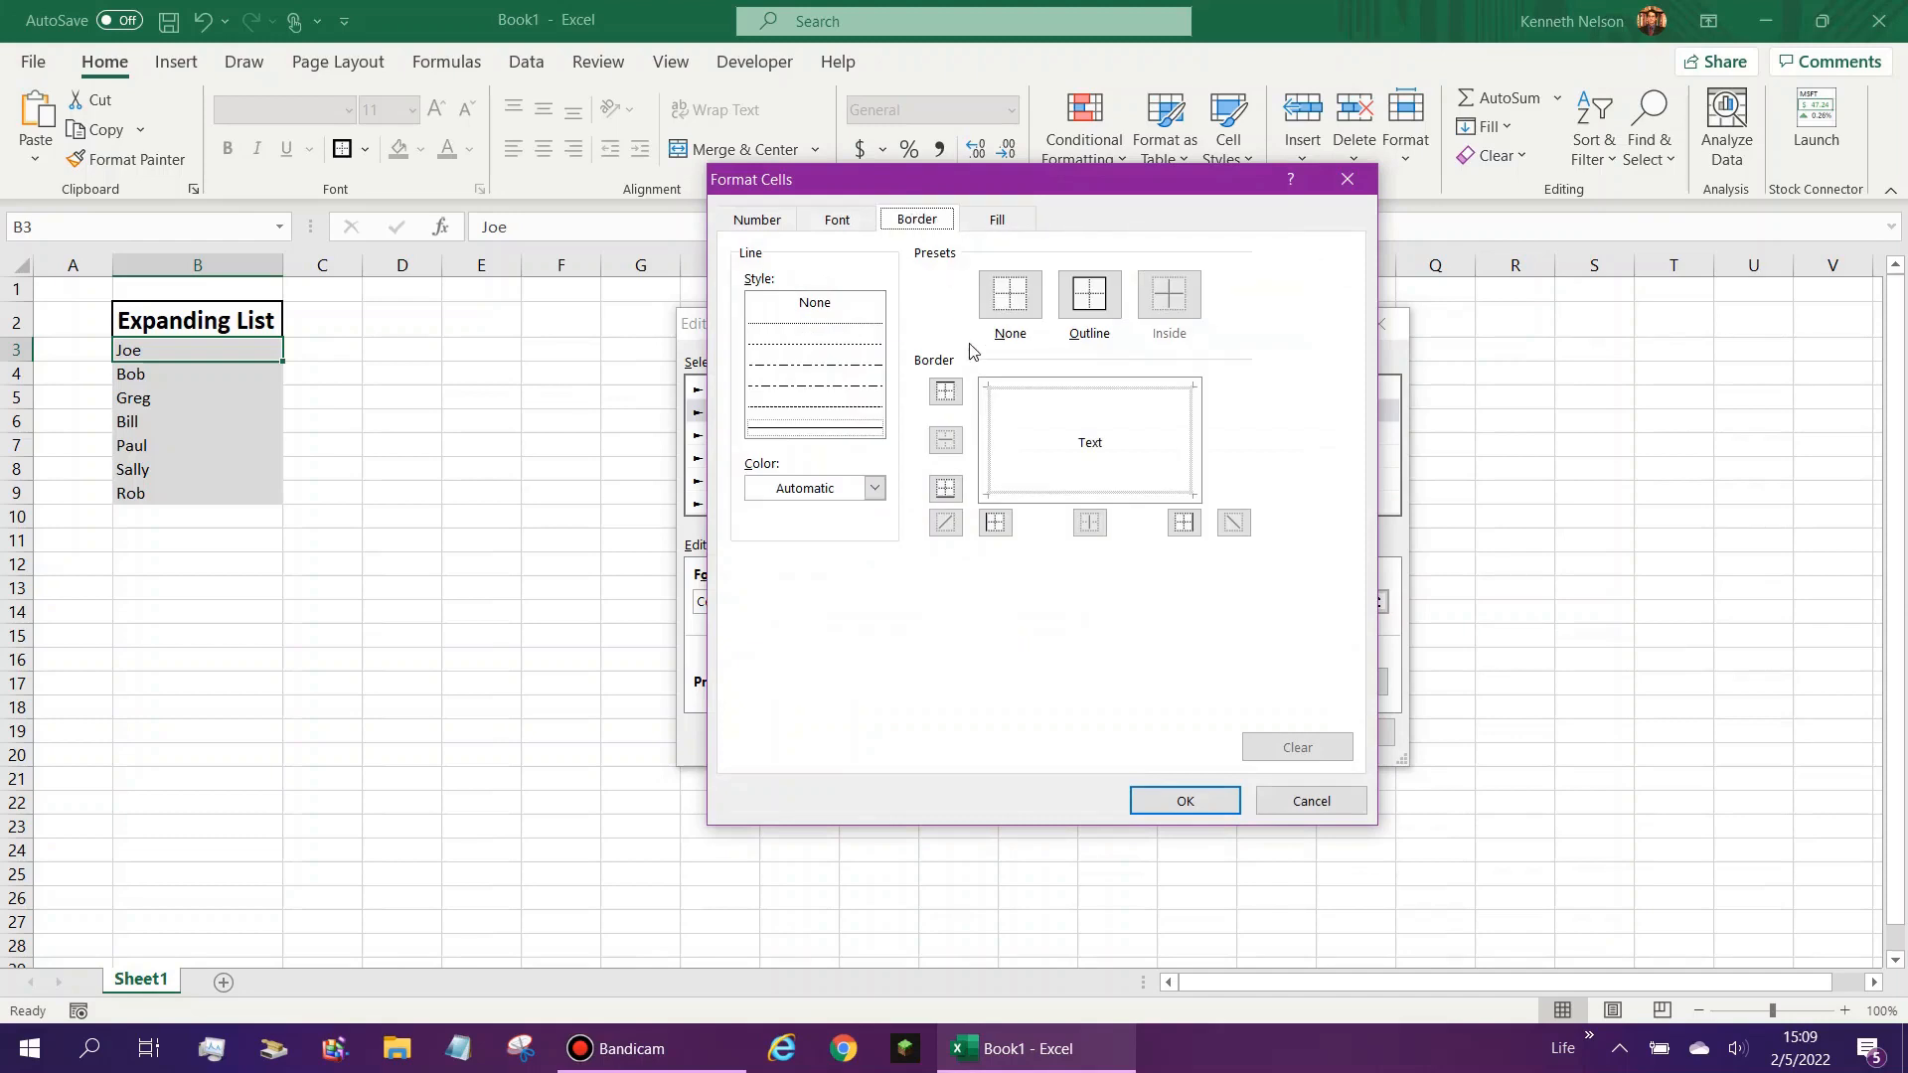
click(820, 433)
click(991, 449)
click(1010, 388)
click(1188, 425)
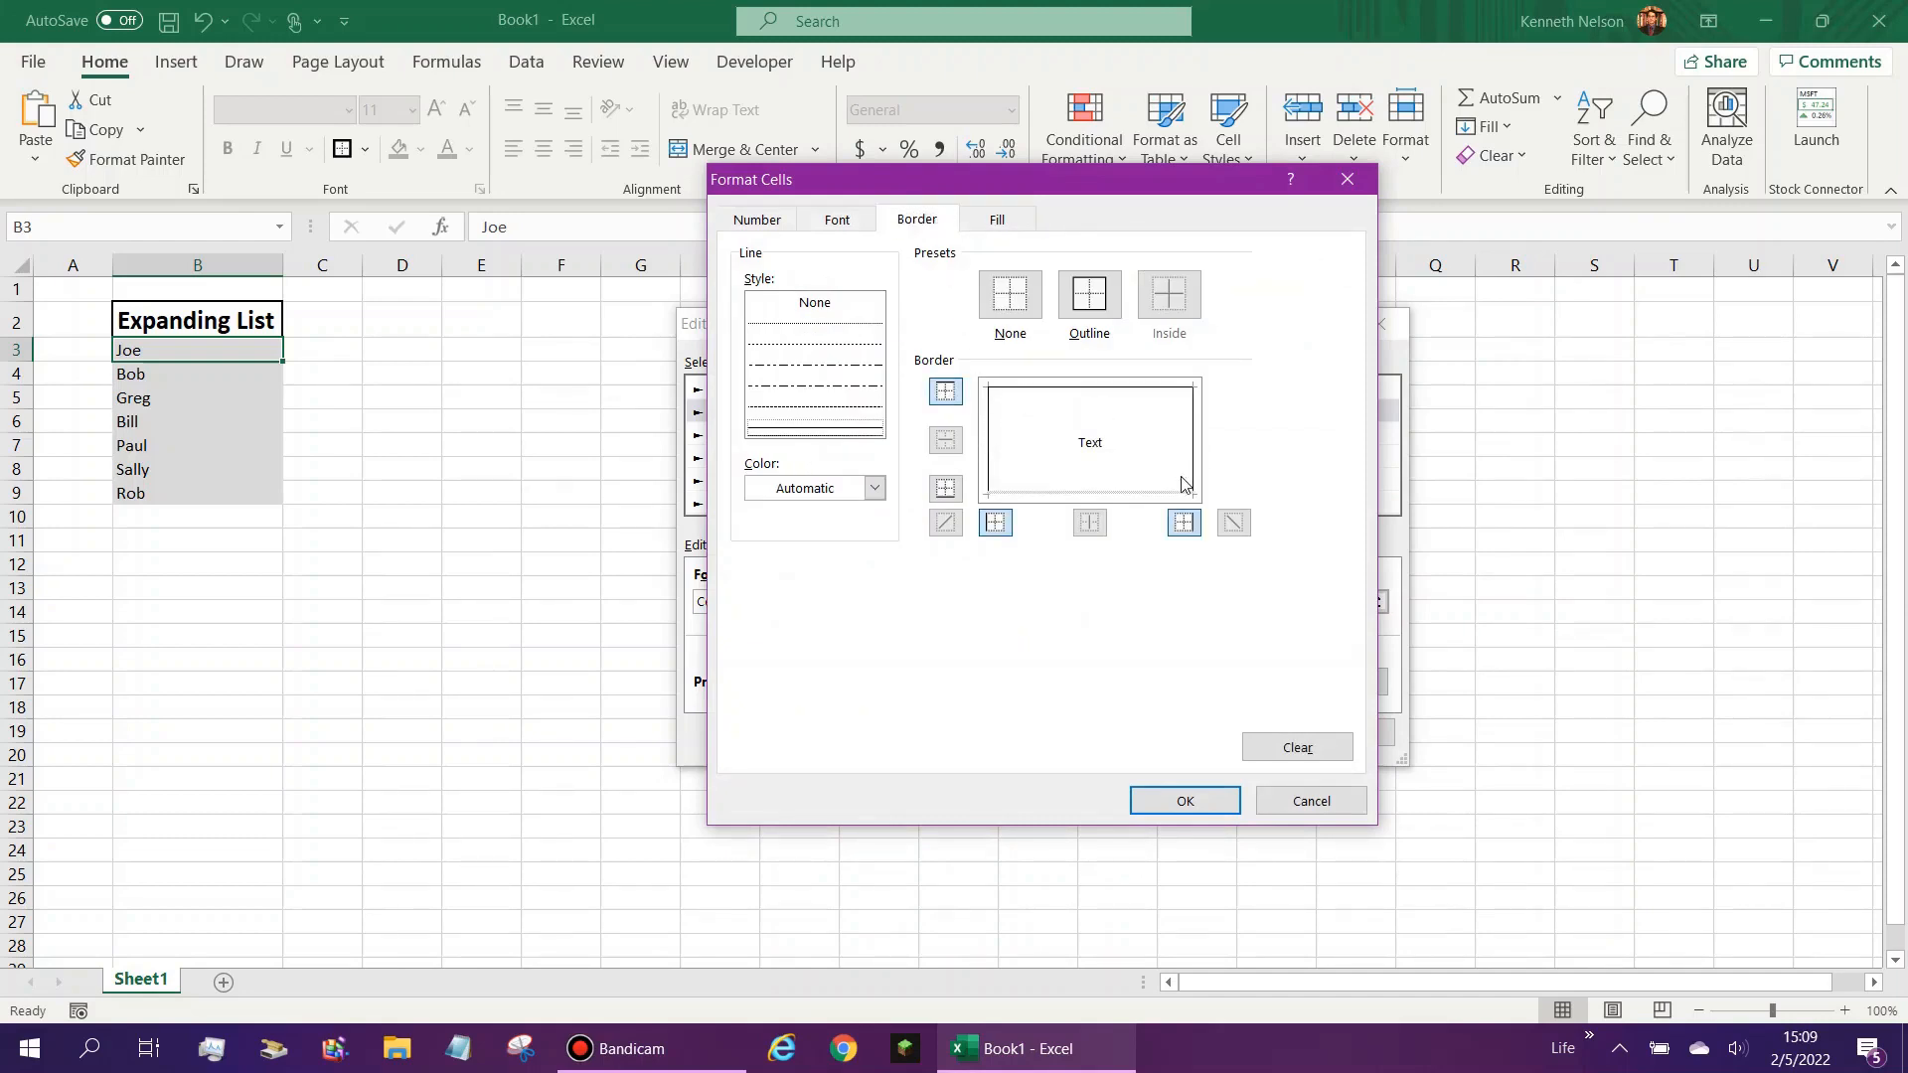
click(1162, 494)
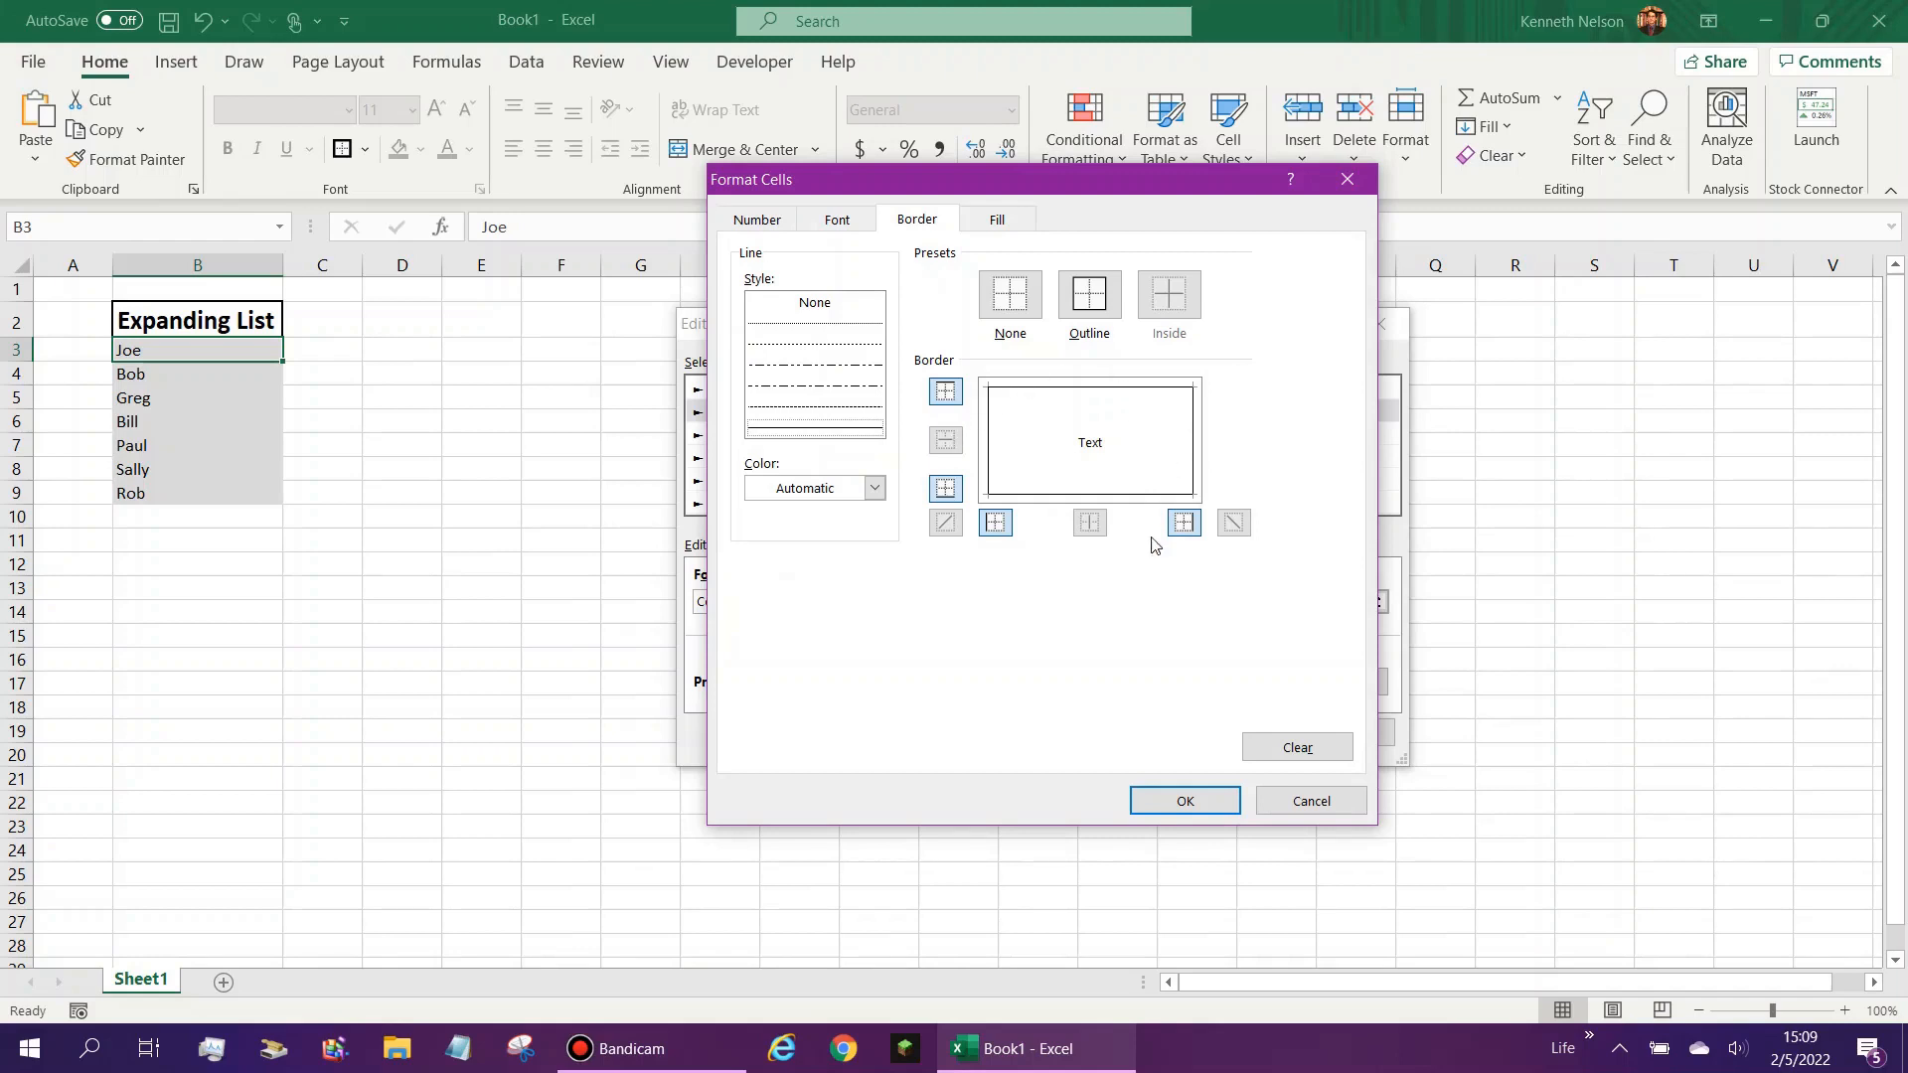
click(1185, 801)
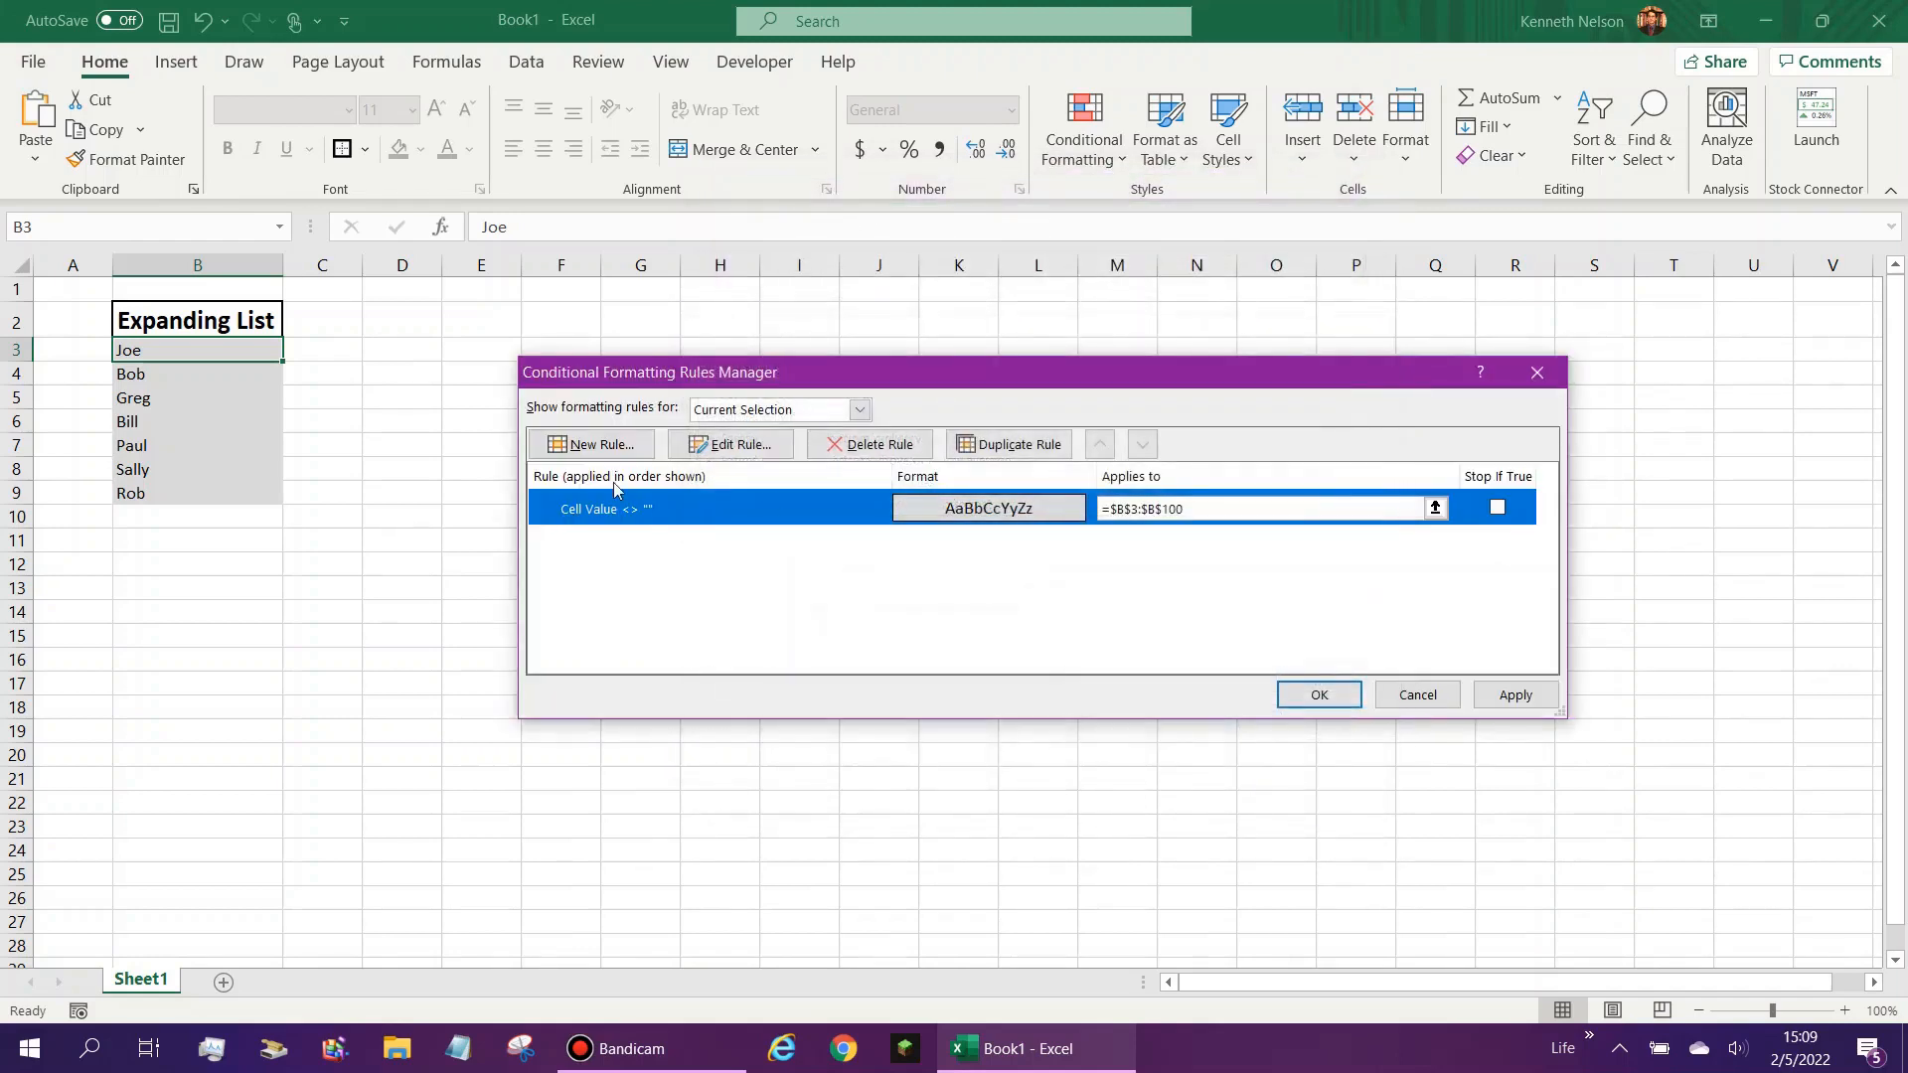
click(1513, 698)
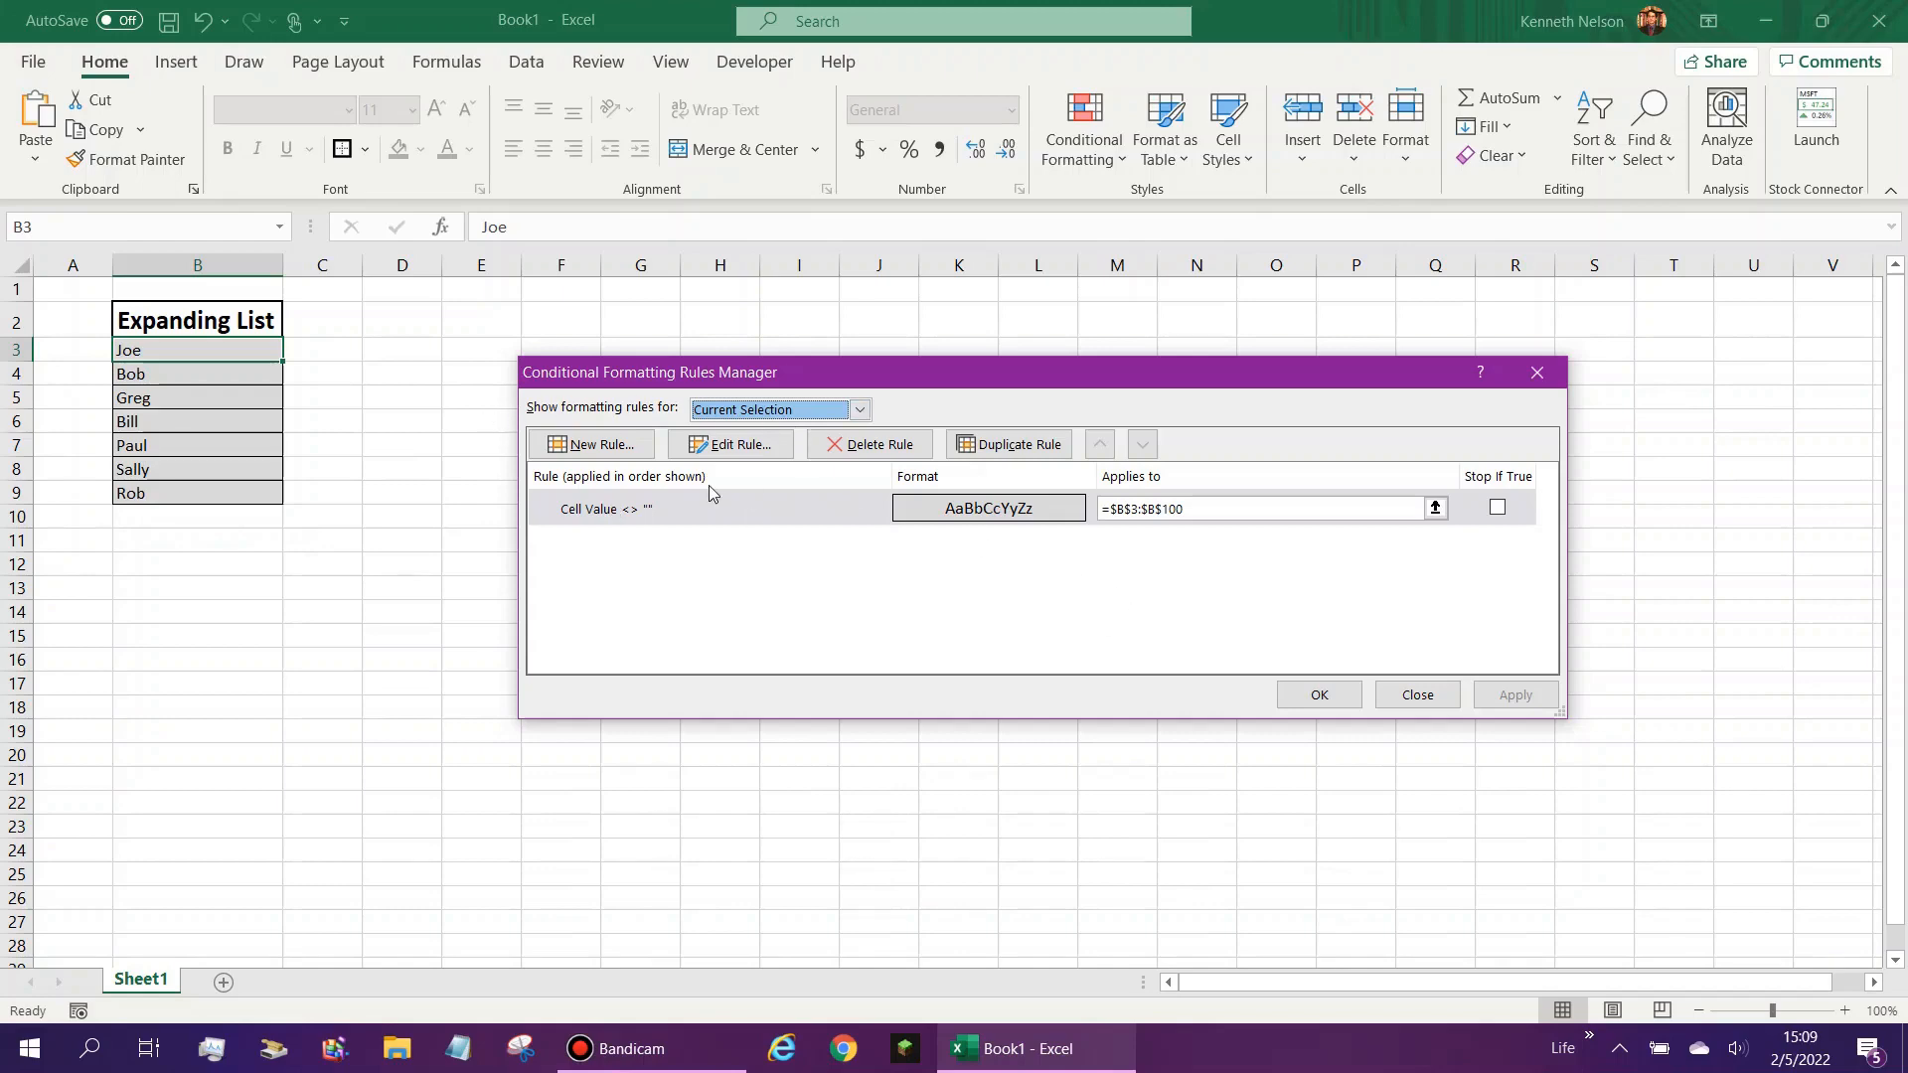
- Create a formula-based conditional formatting rule for cell B3 using =INDIRECT(ADDRESS(ROW()-1,COLUMN()))<>""
click(599, 446)
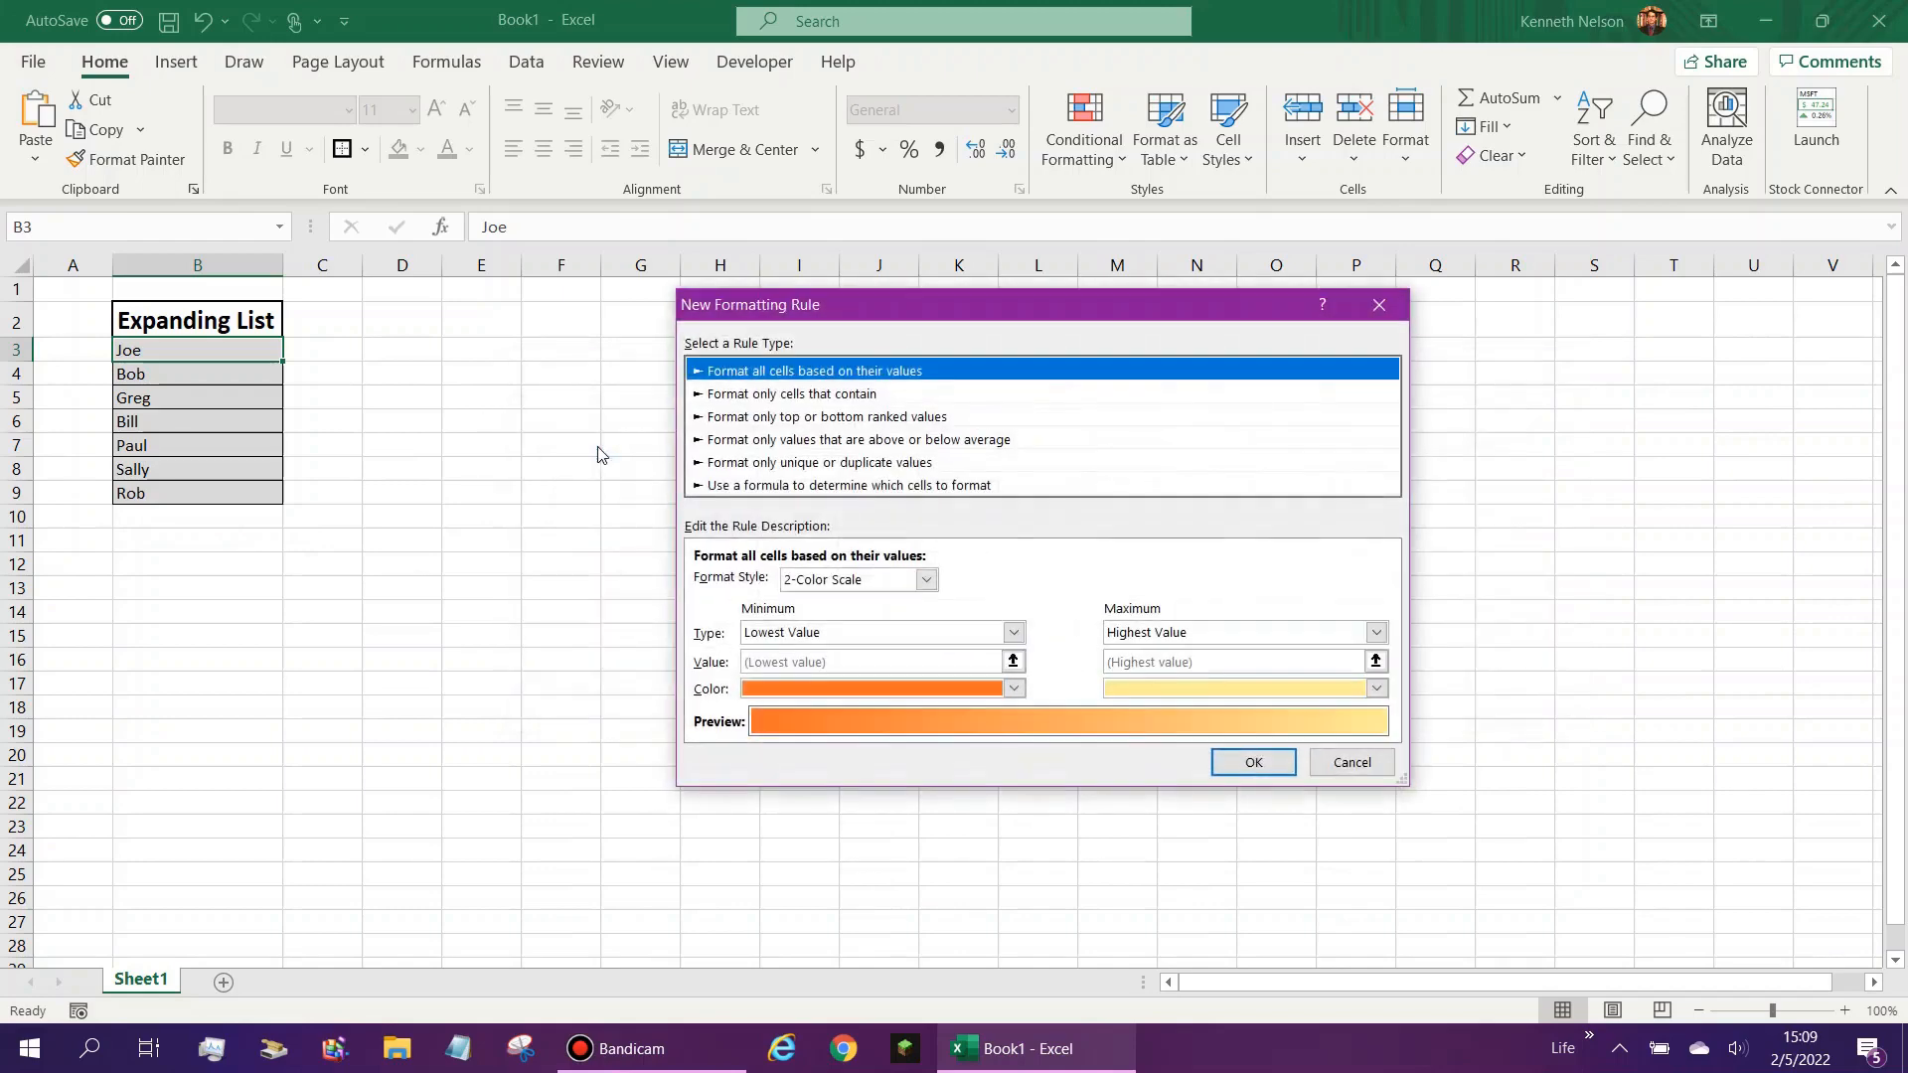
click(943, 487)
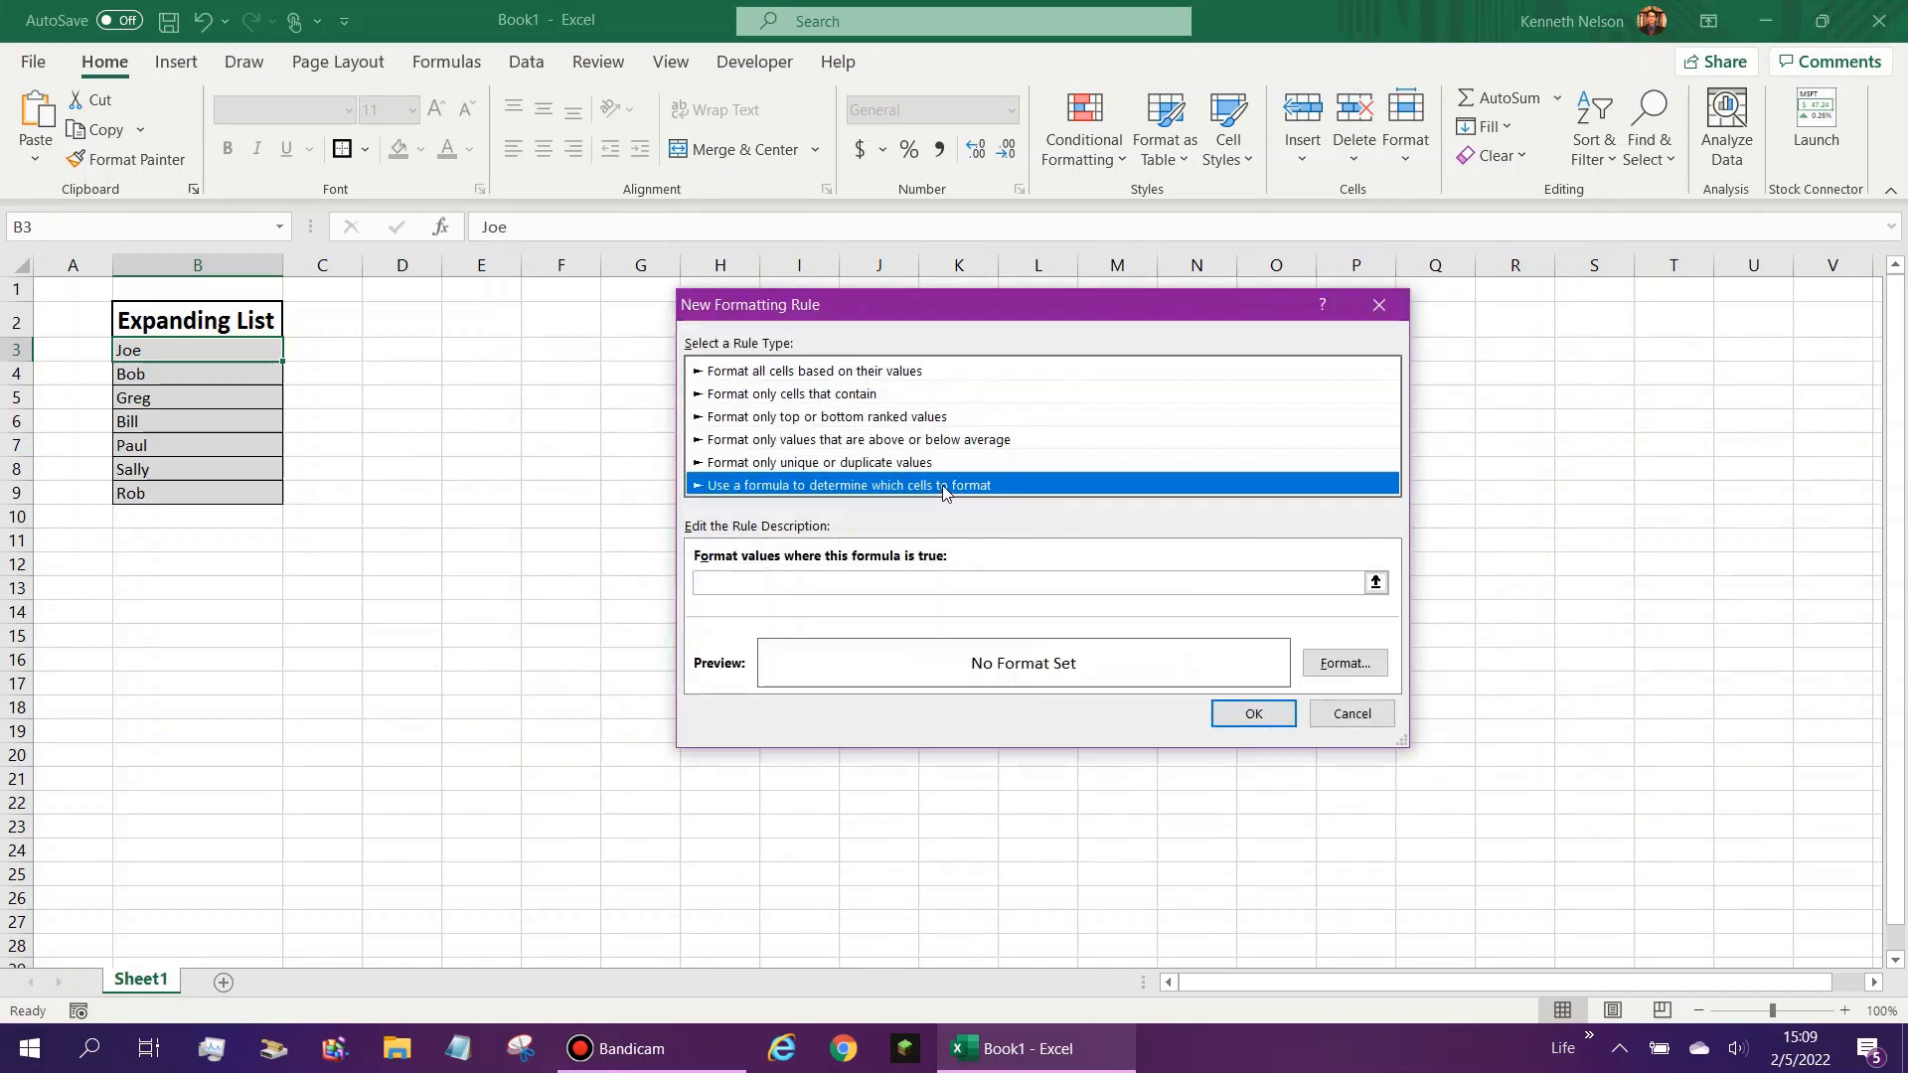
click(1088, 583)
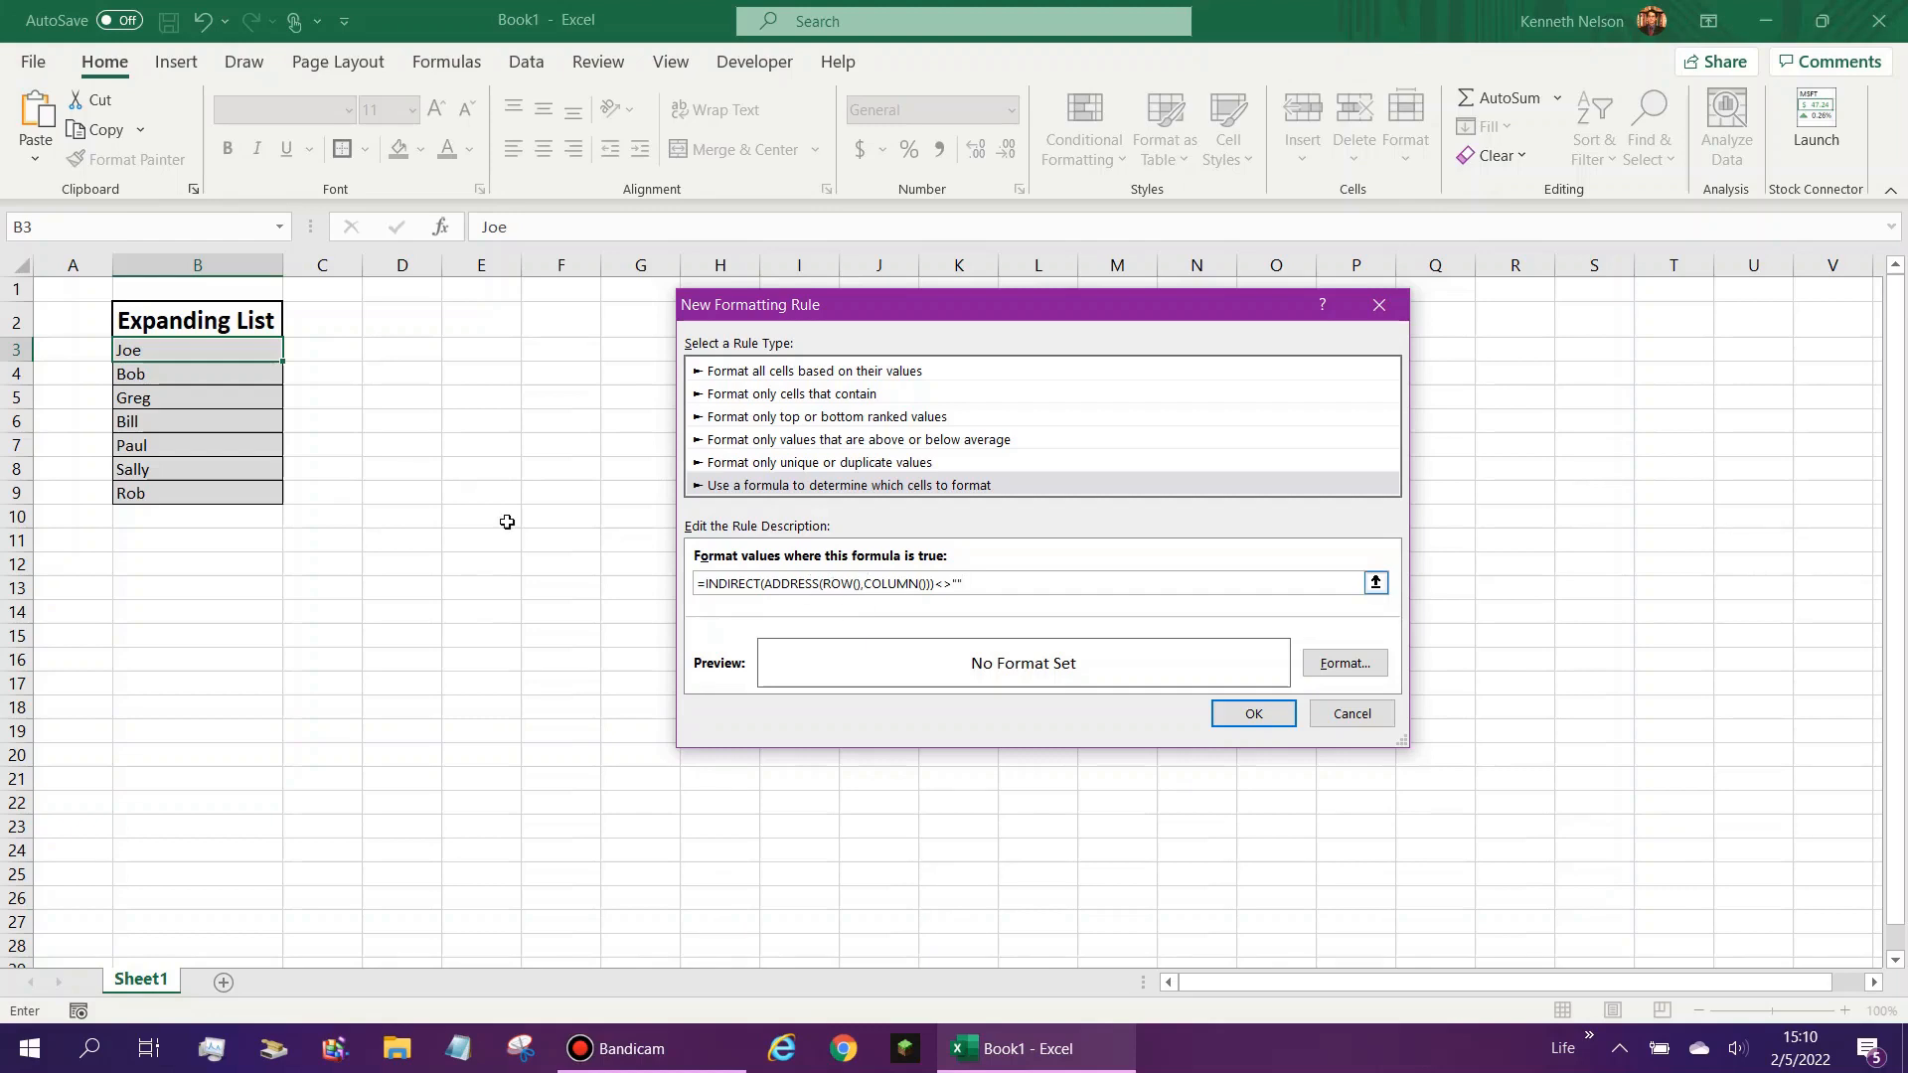
click(858, 584)
text(-1)
- Give the formula rule a light green fill with left, bottom and right borders, and save the rule
click(1344, 663)
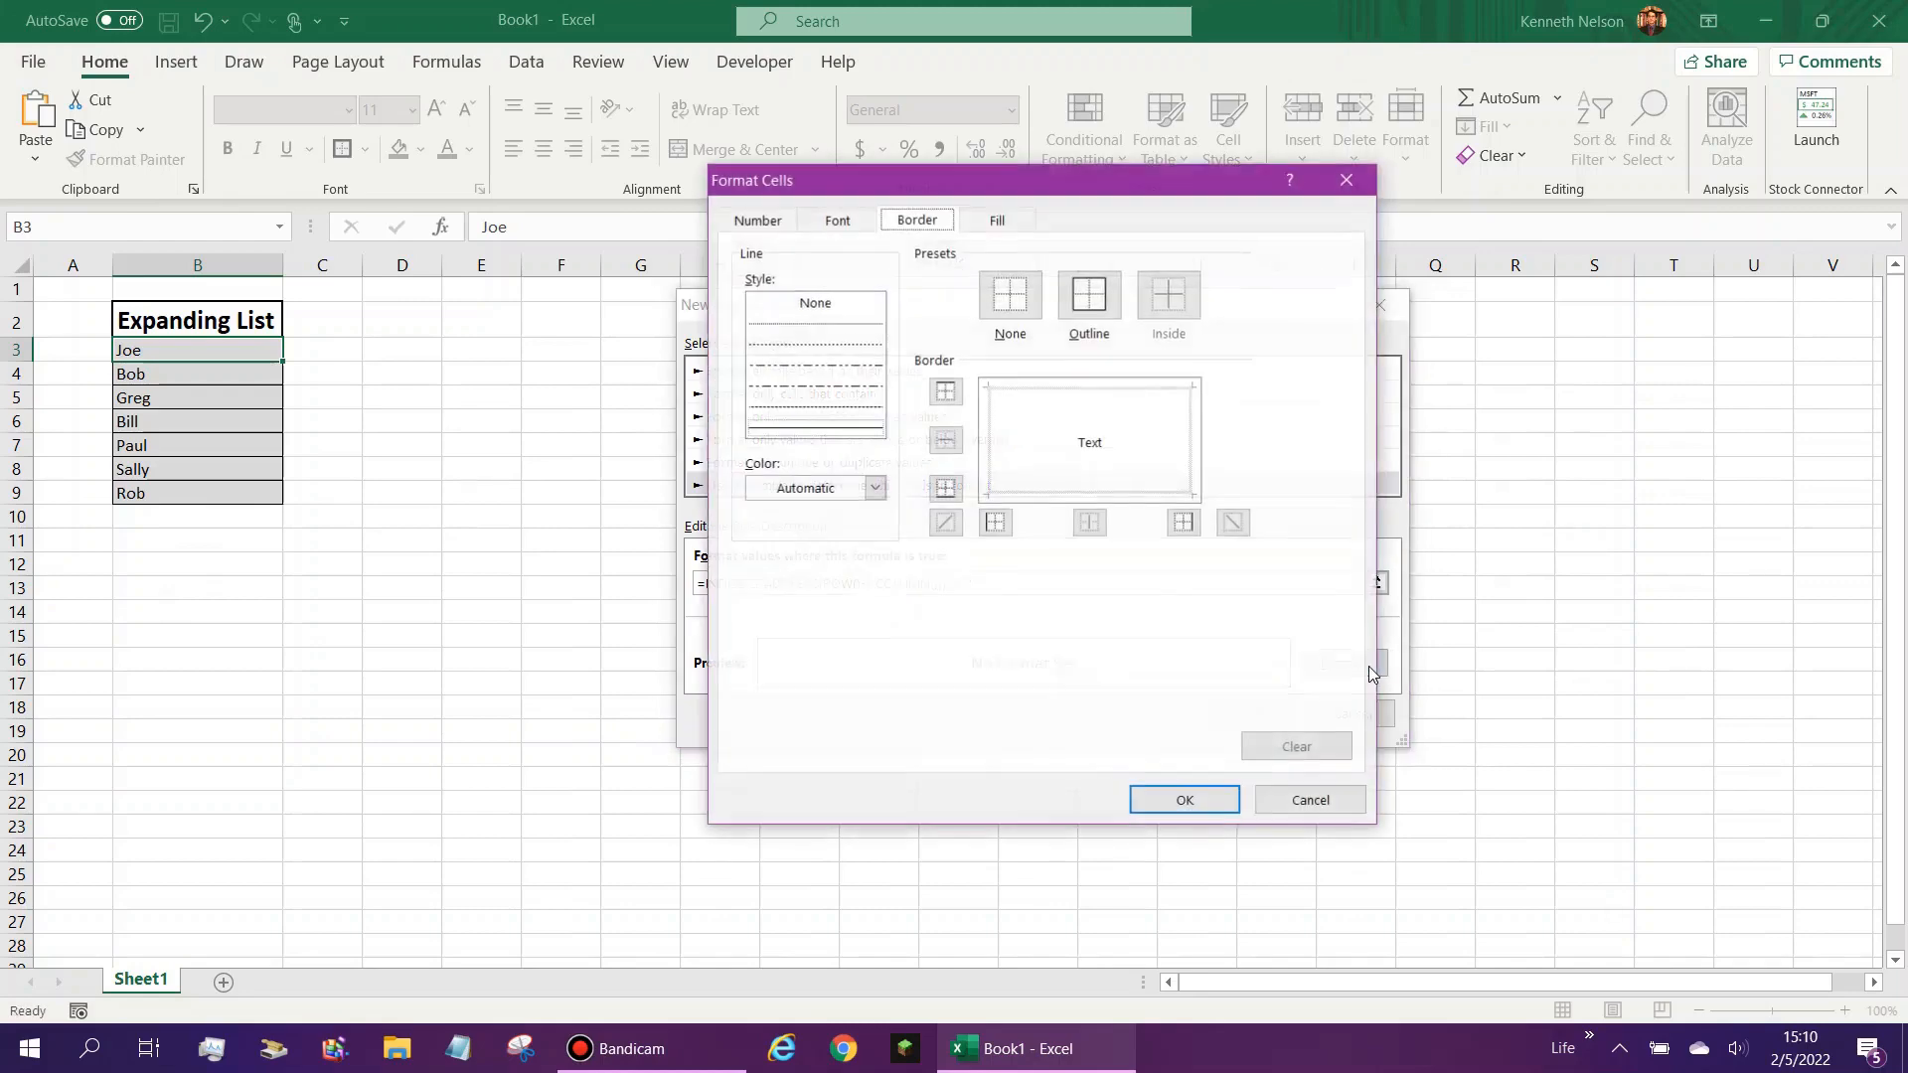
click(998, 220)
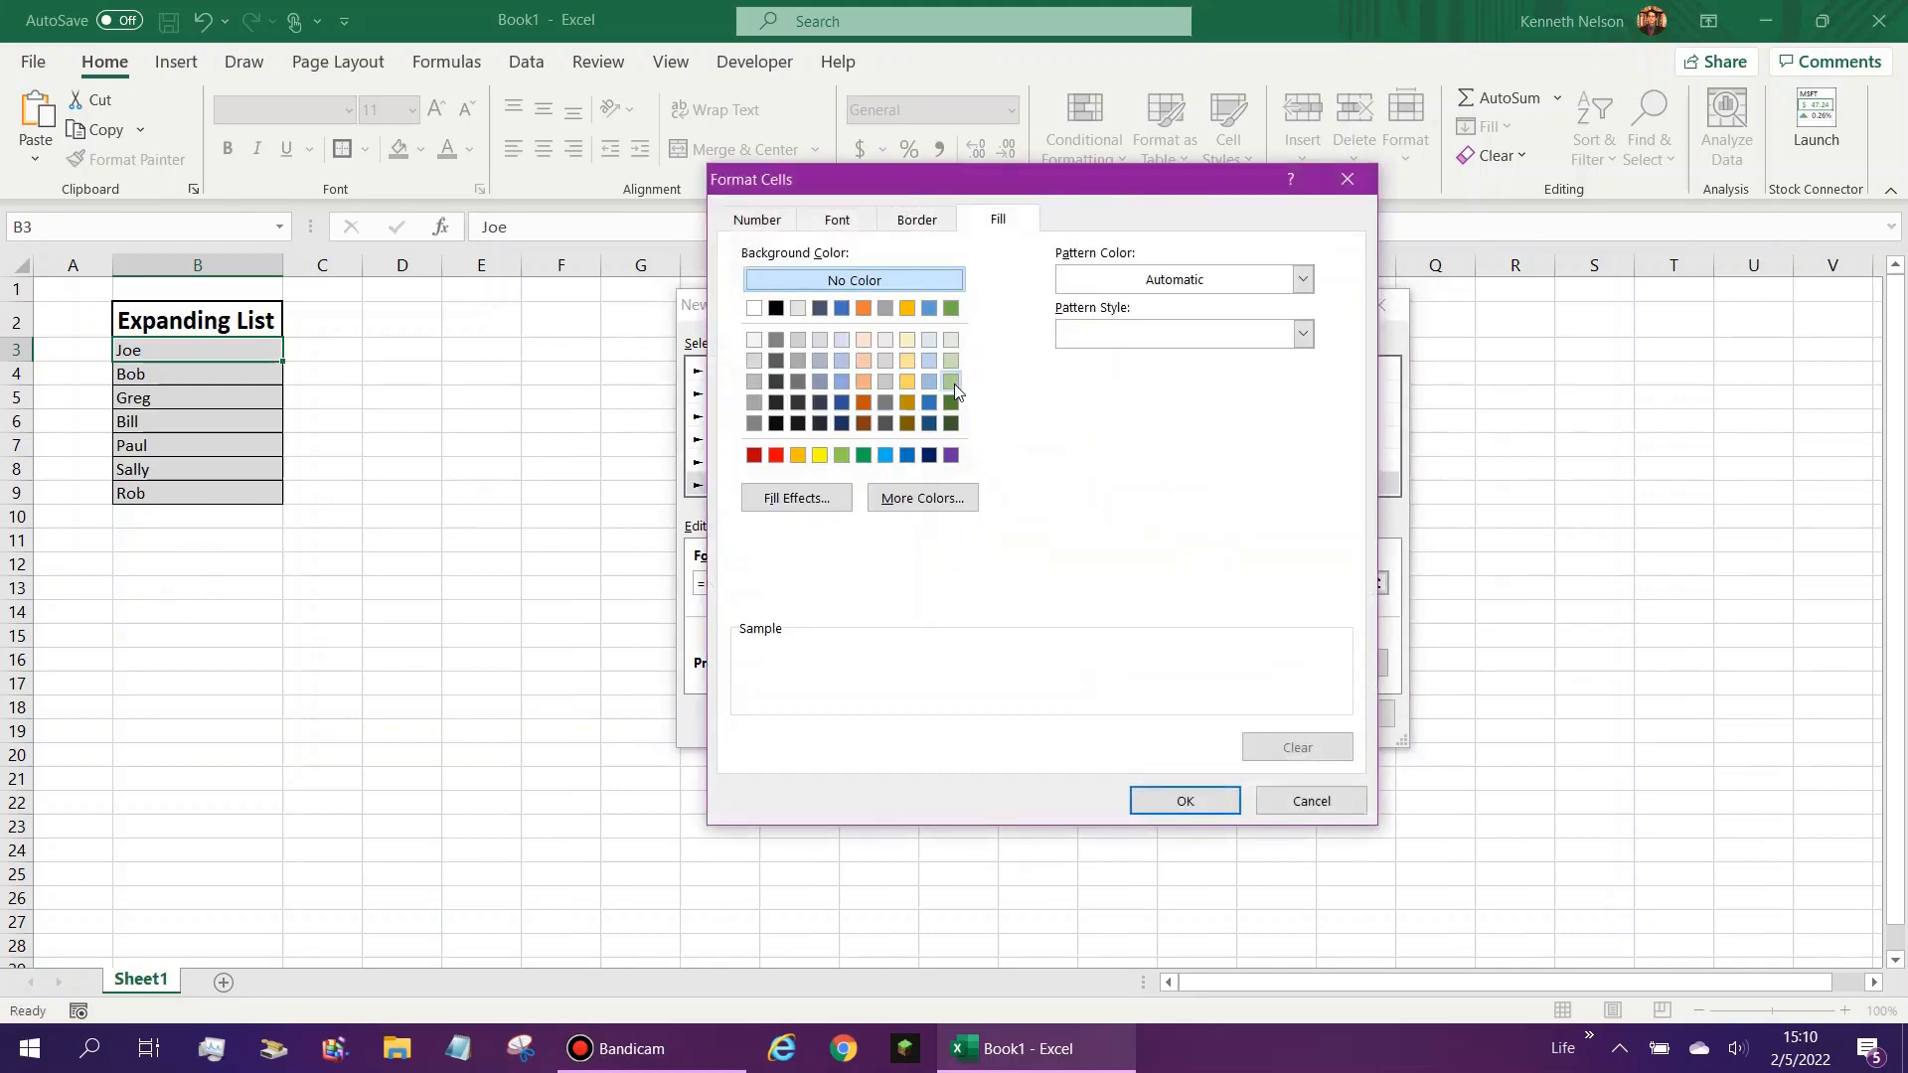
click(951, 382)
click(949, 220)
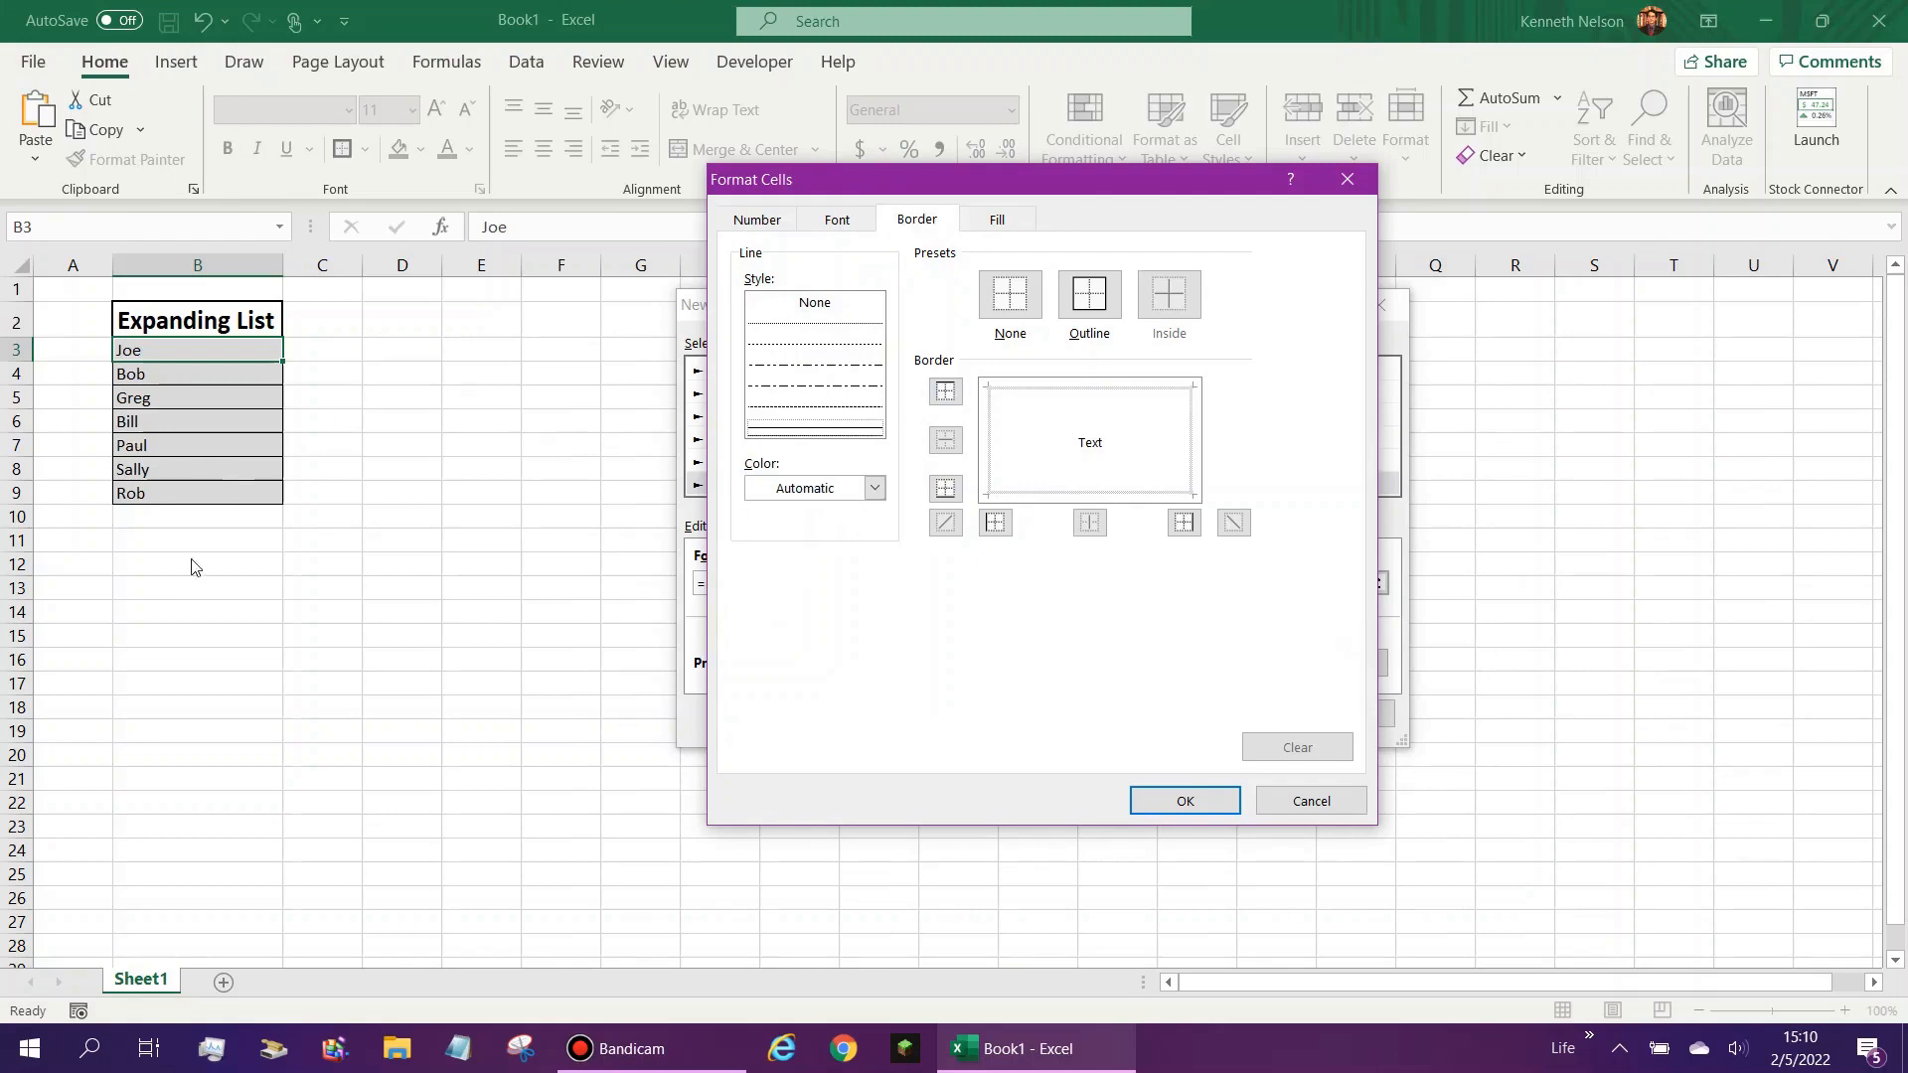
click(995, 521)
click(1024, 493)
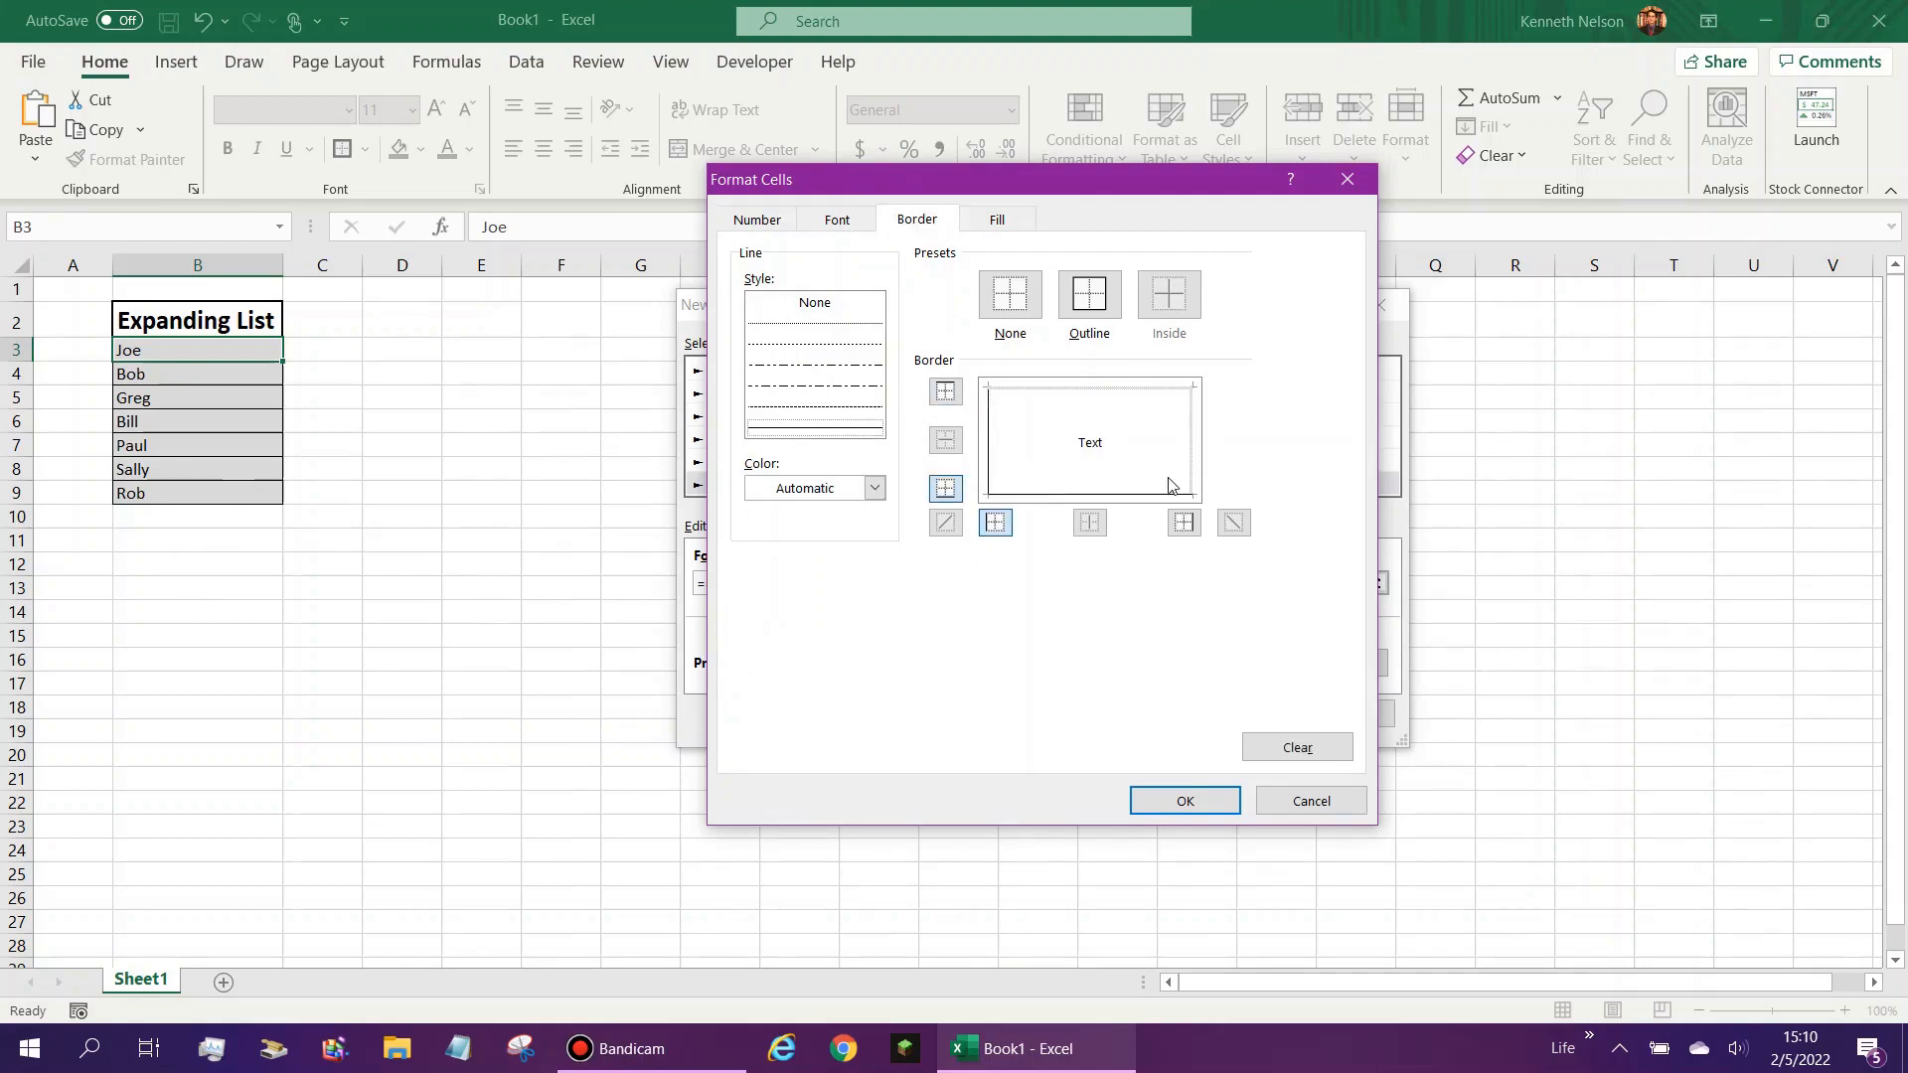
click(1193, 467)
click(1214, 805)
click(1277, 713)
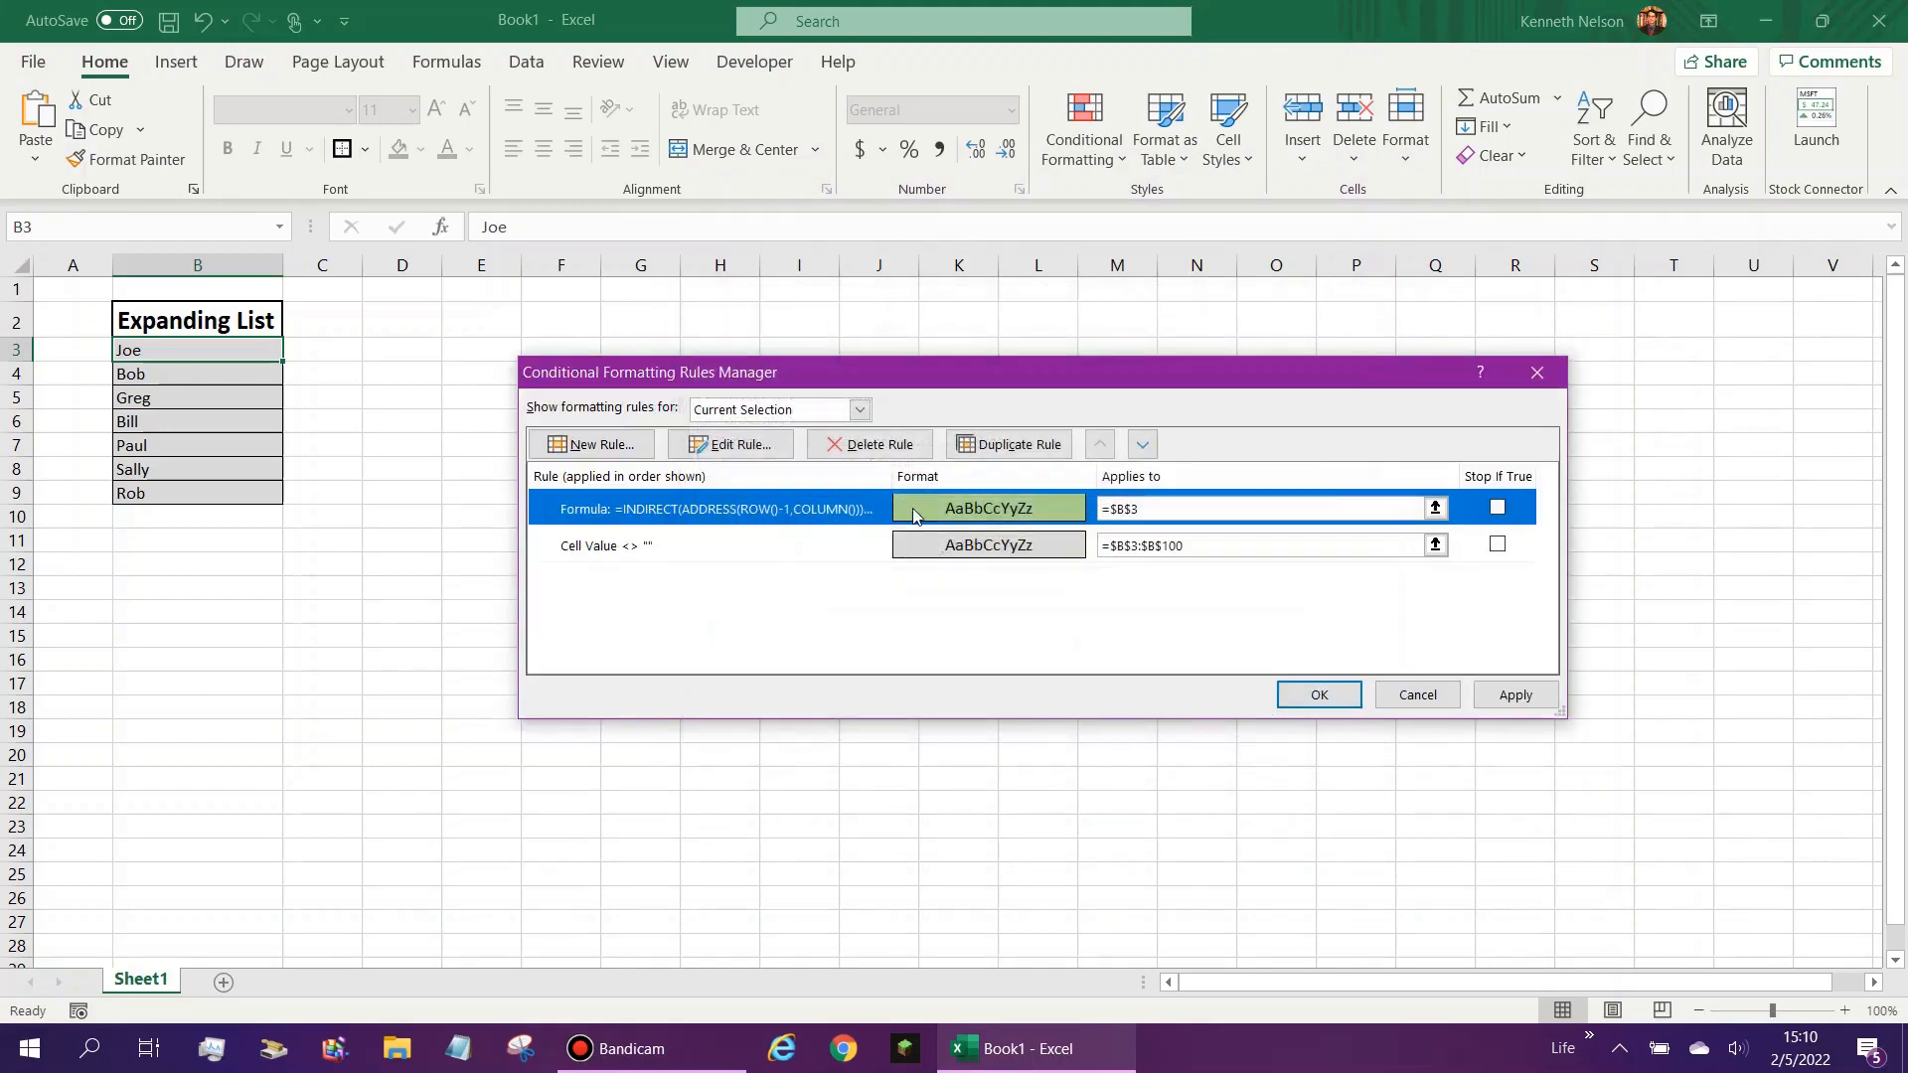
- Copy the non-blank cell rule's applied range, =$B$3:$B$100, to the formula rule
click(1186, 544)
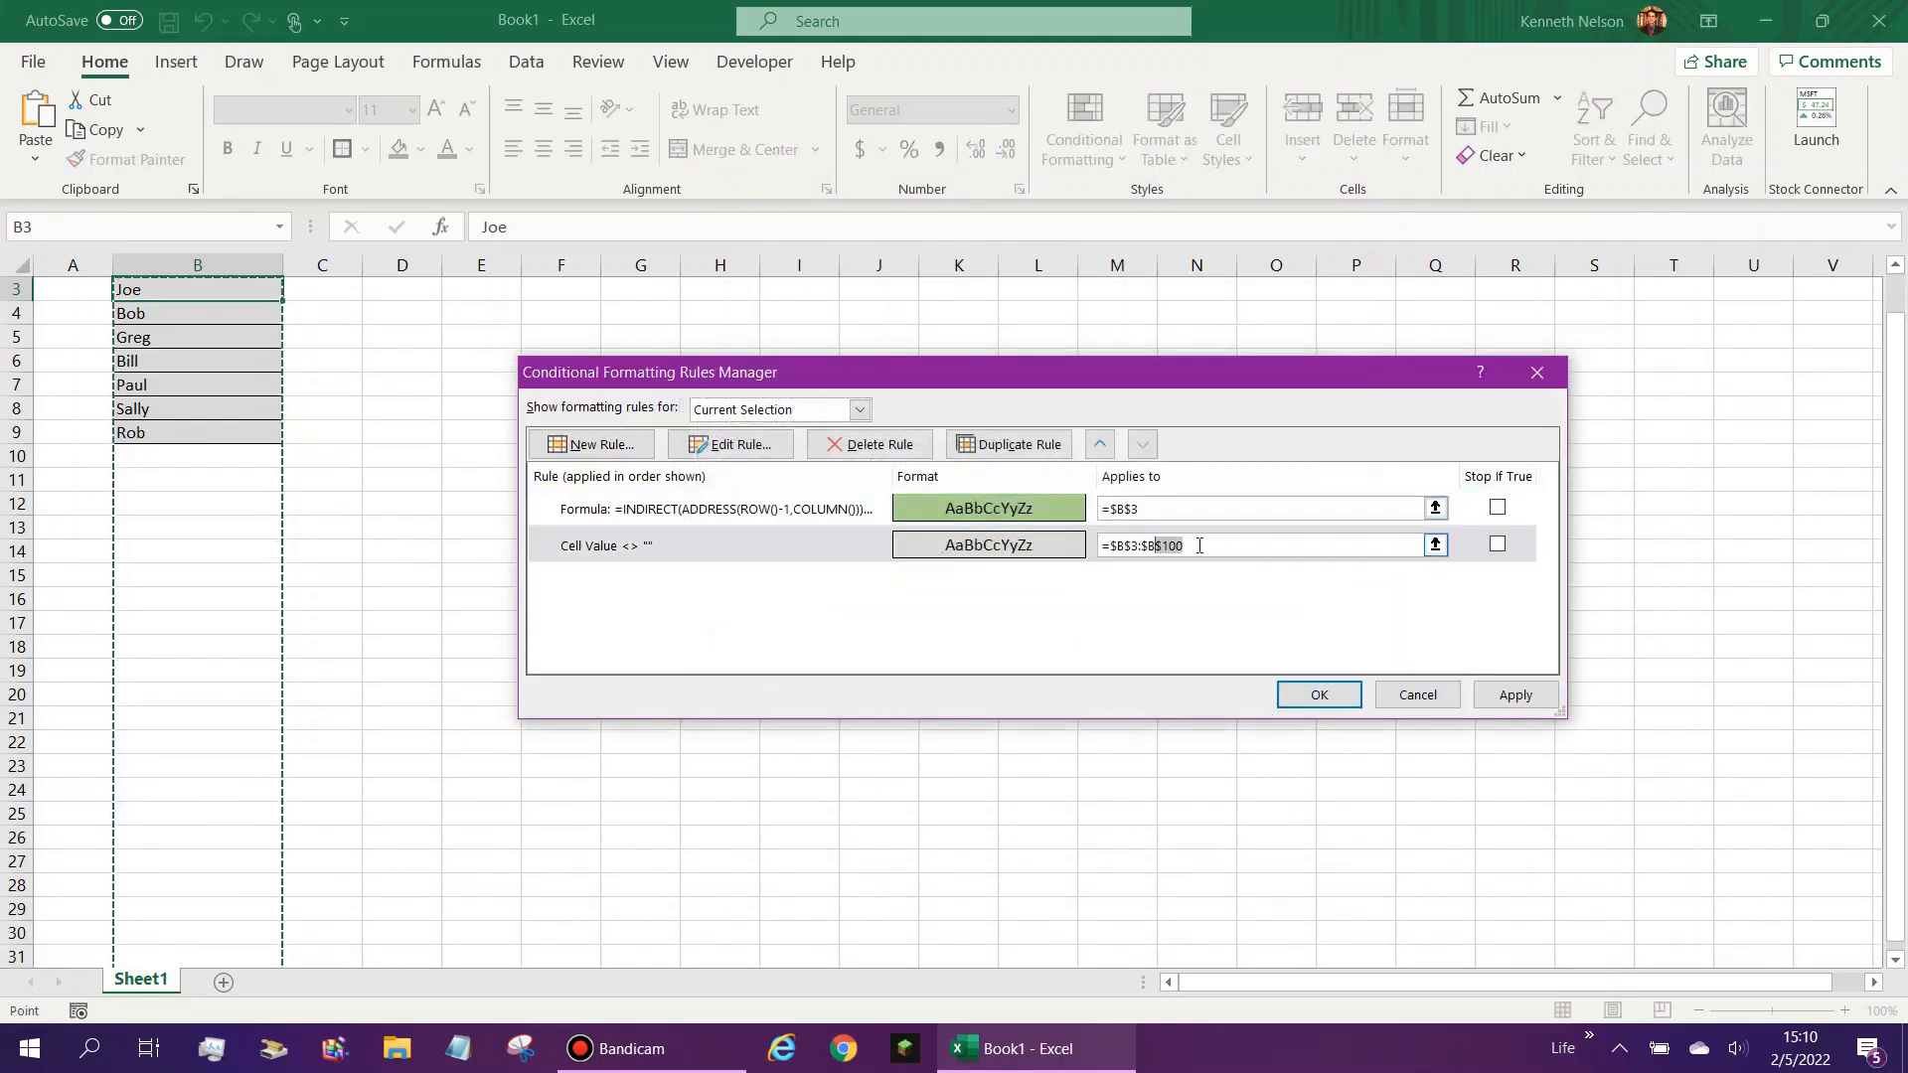
drag(1185, 544, 1099, 508)
key(ctrl+c)
click(1171, 508)
key(ctrl+v)
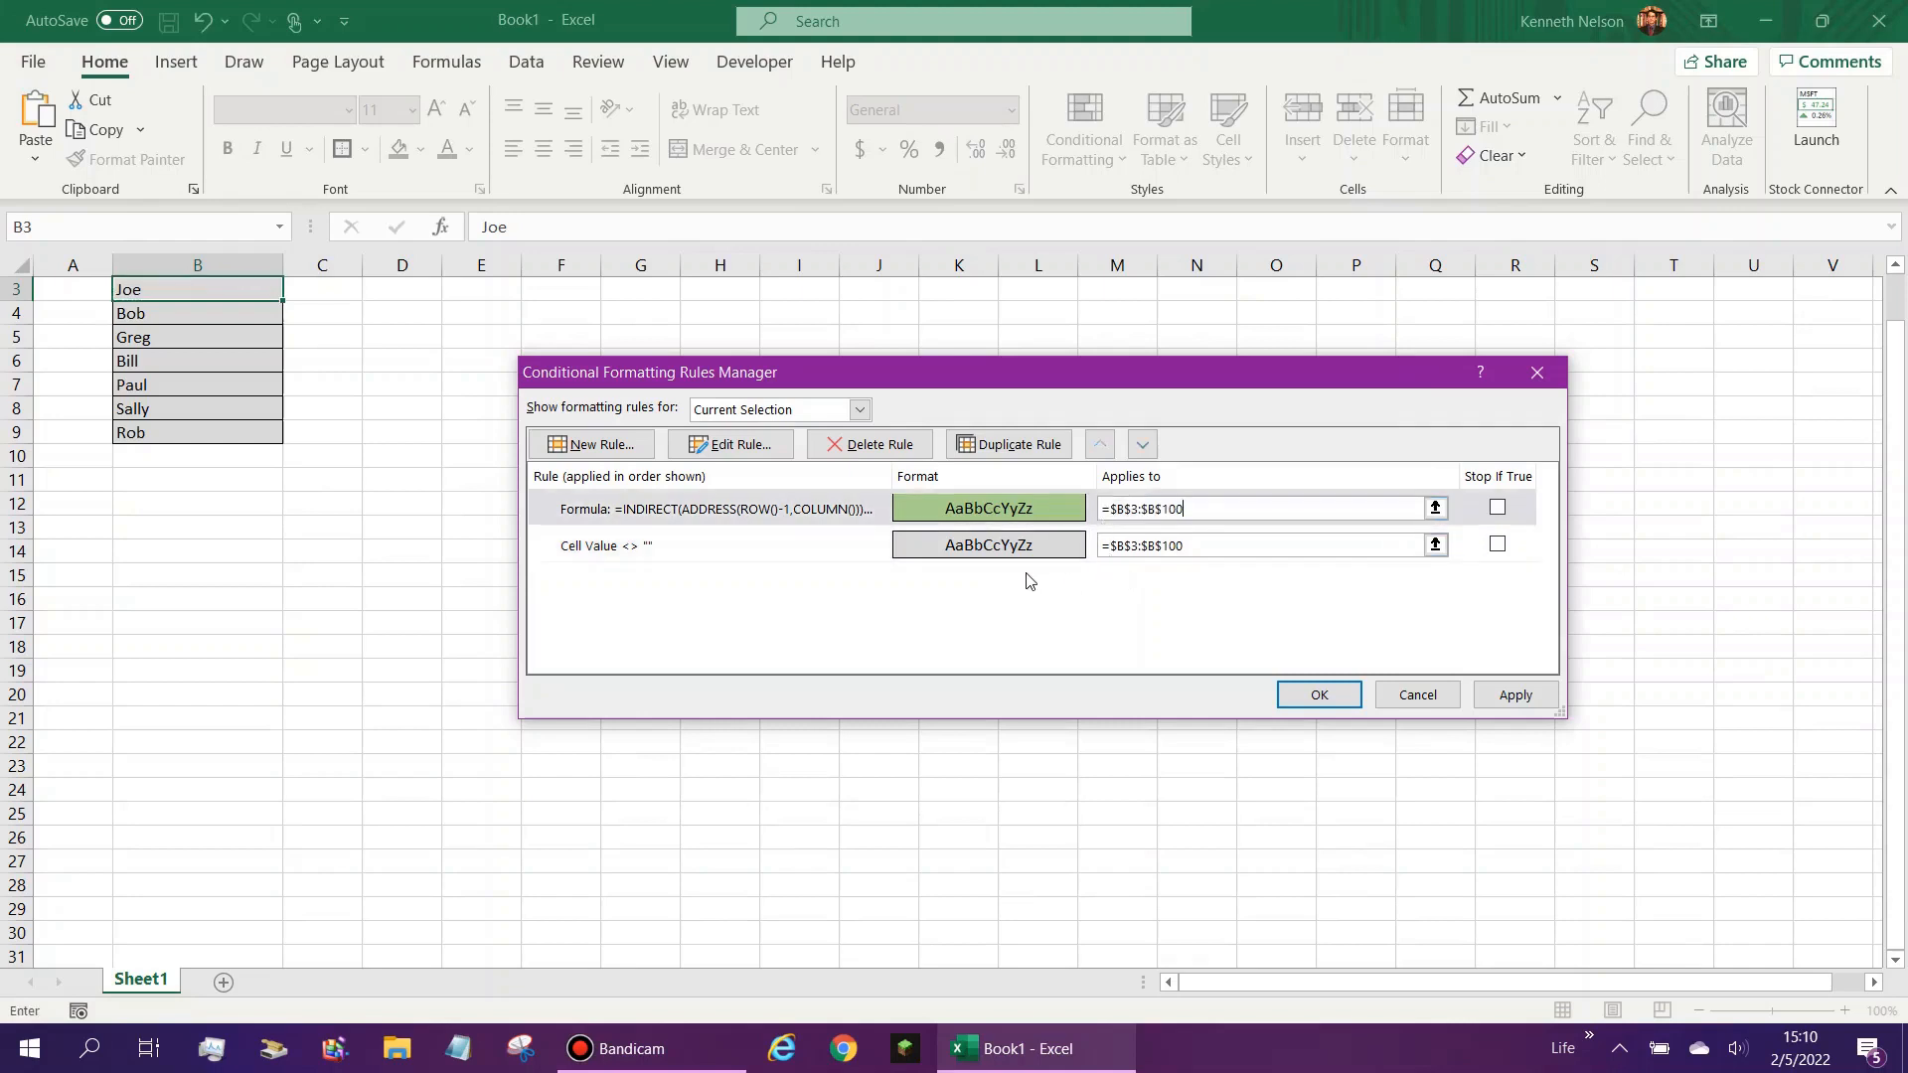
- Move the green formula rule below the gray non-blank cell rule and apply the new order
click(1028, 511)
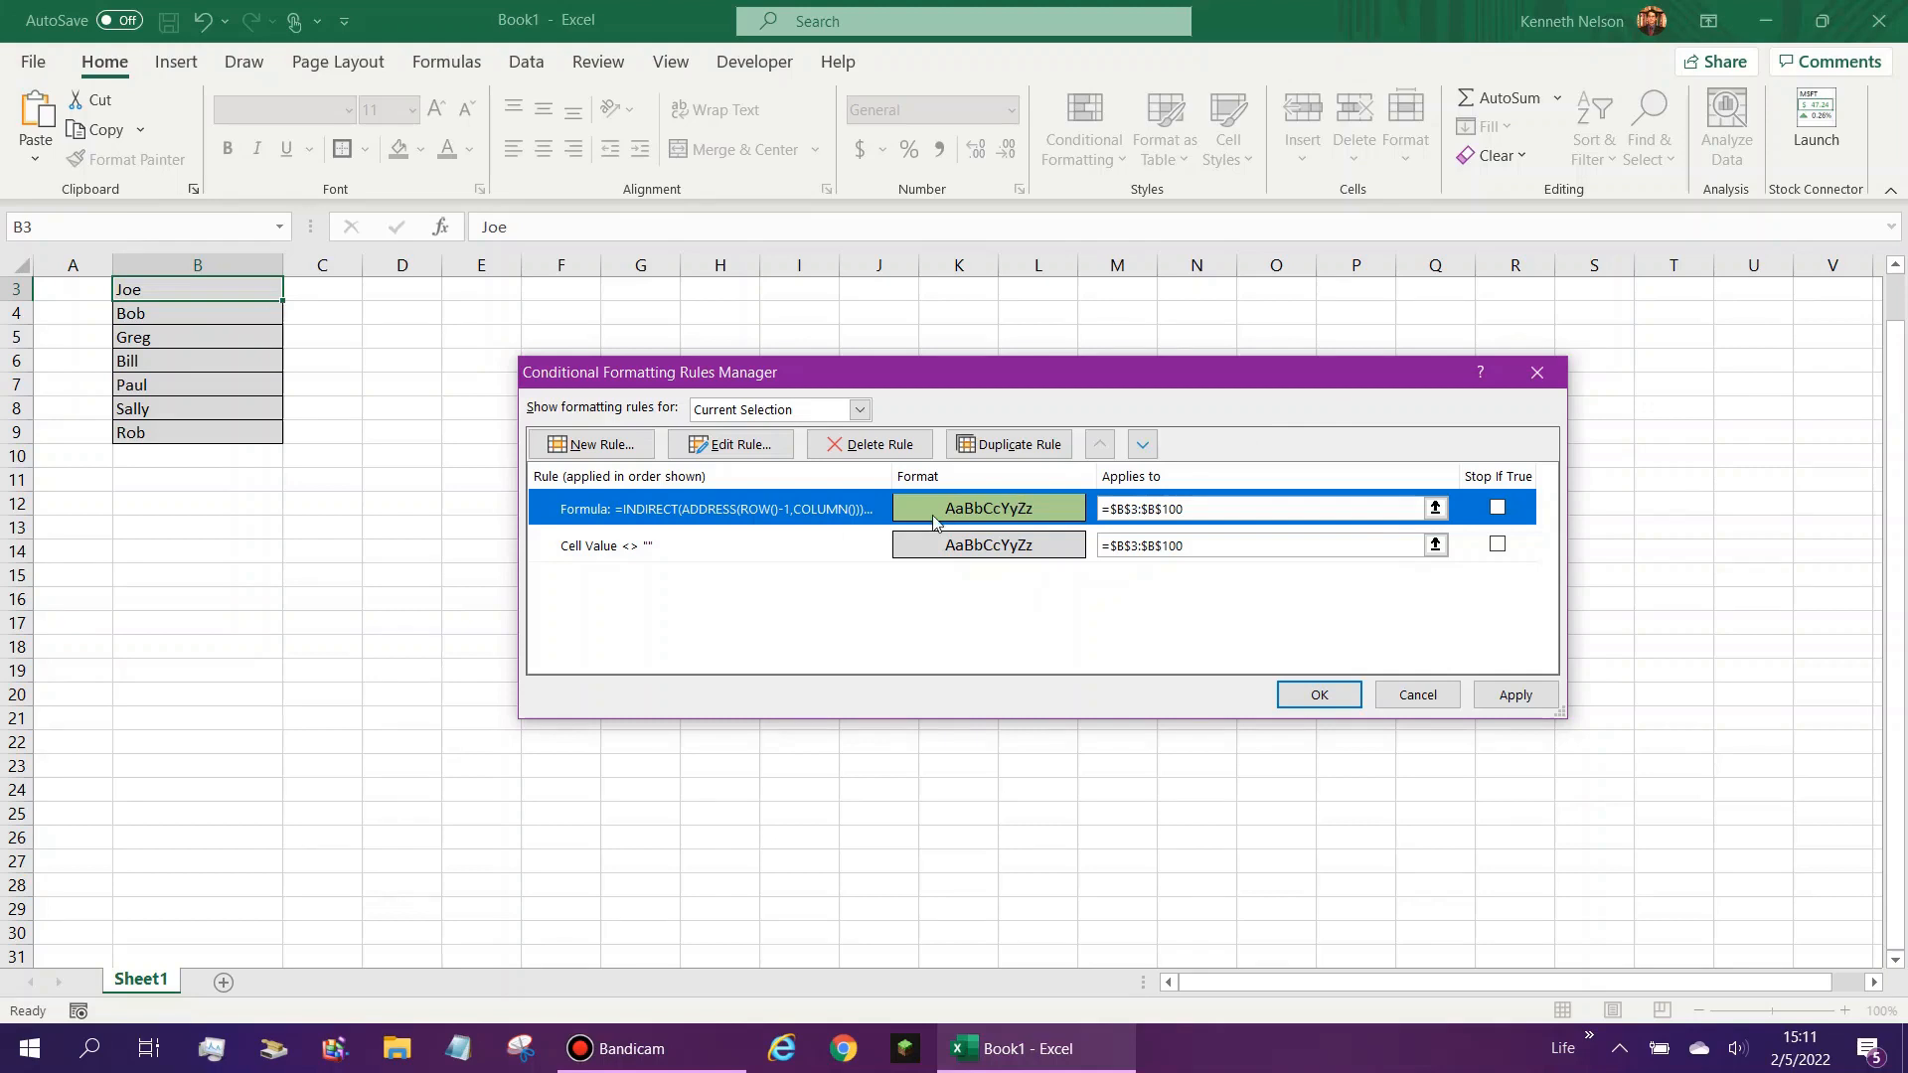
click(1143, 446)
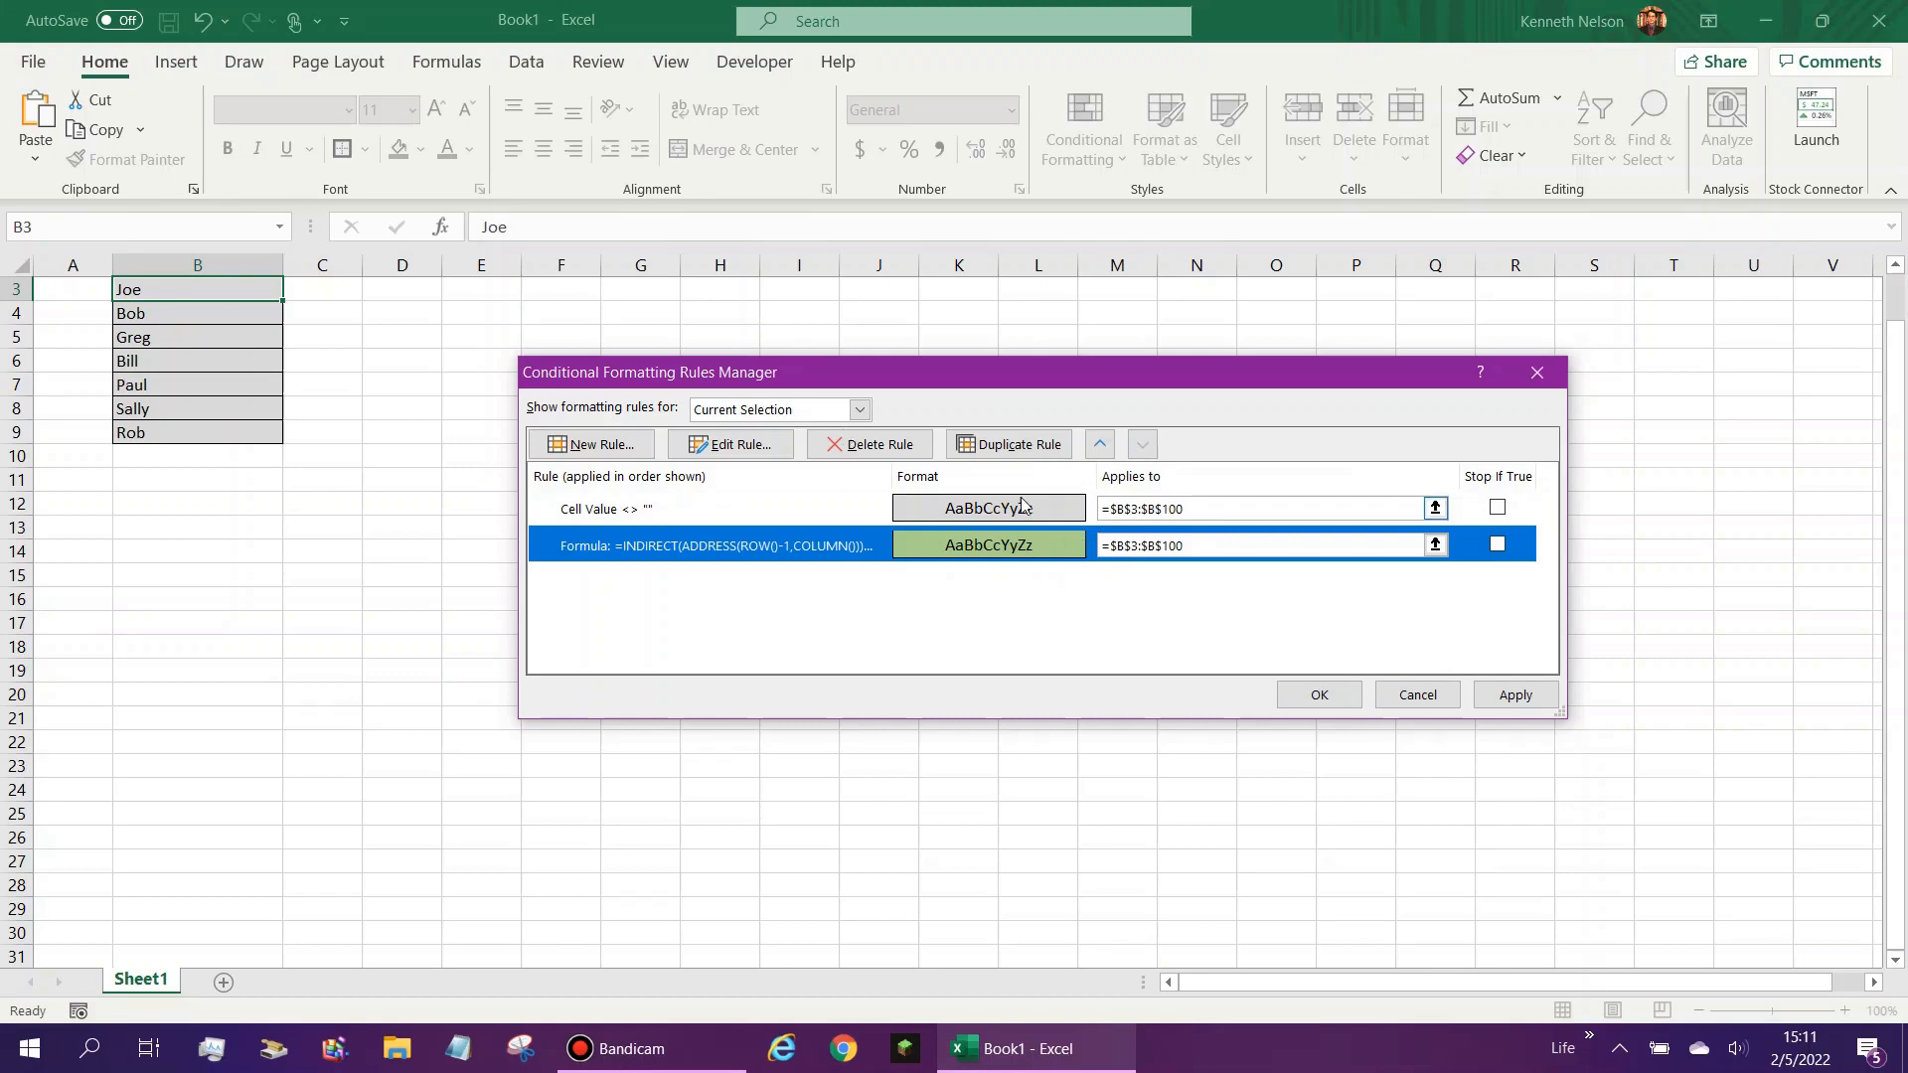
click(701, 511)
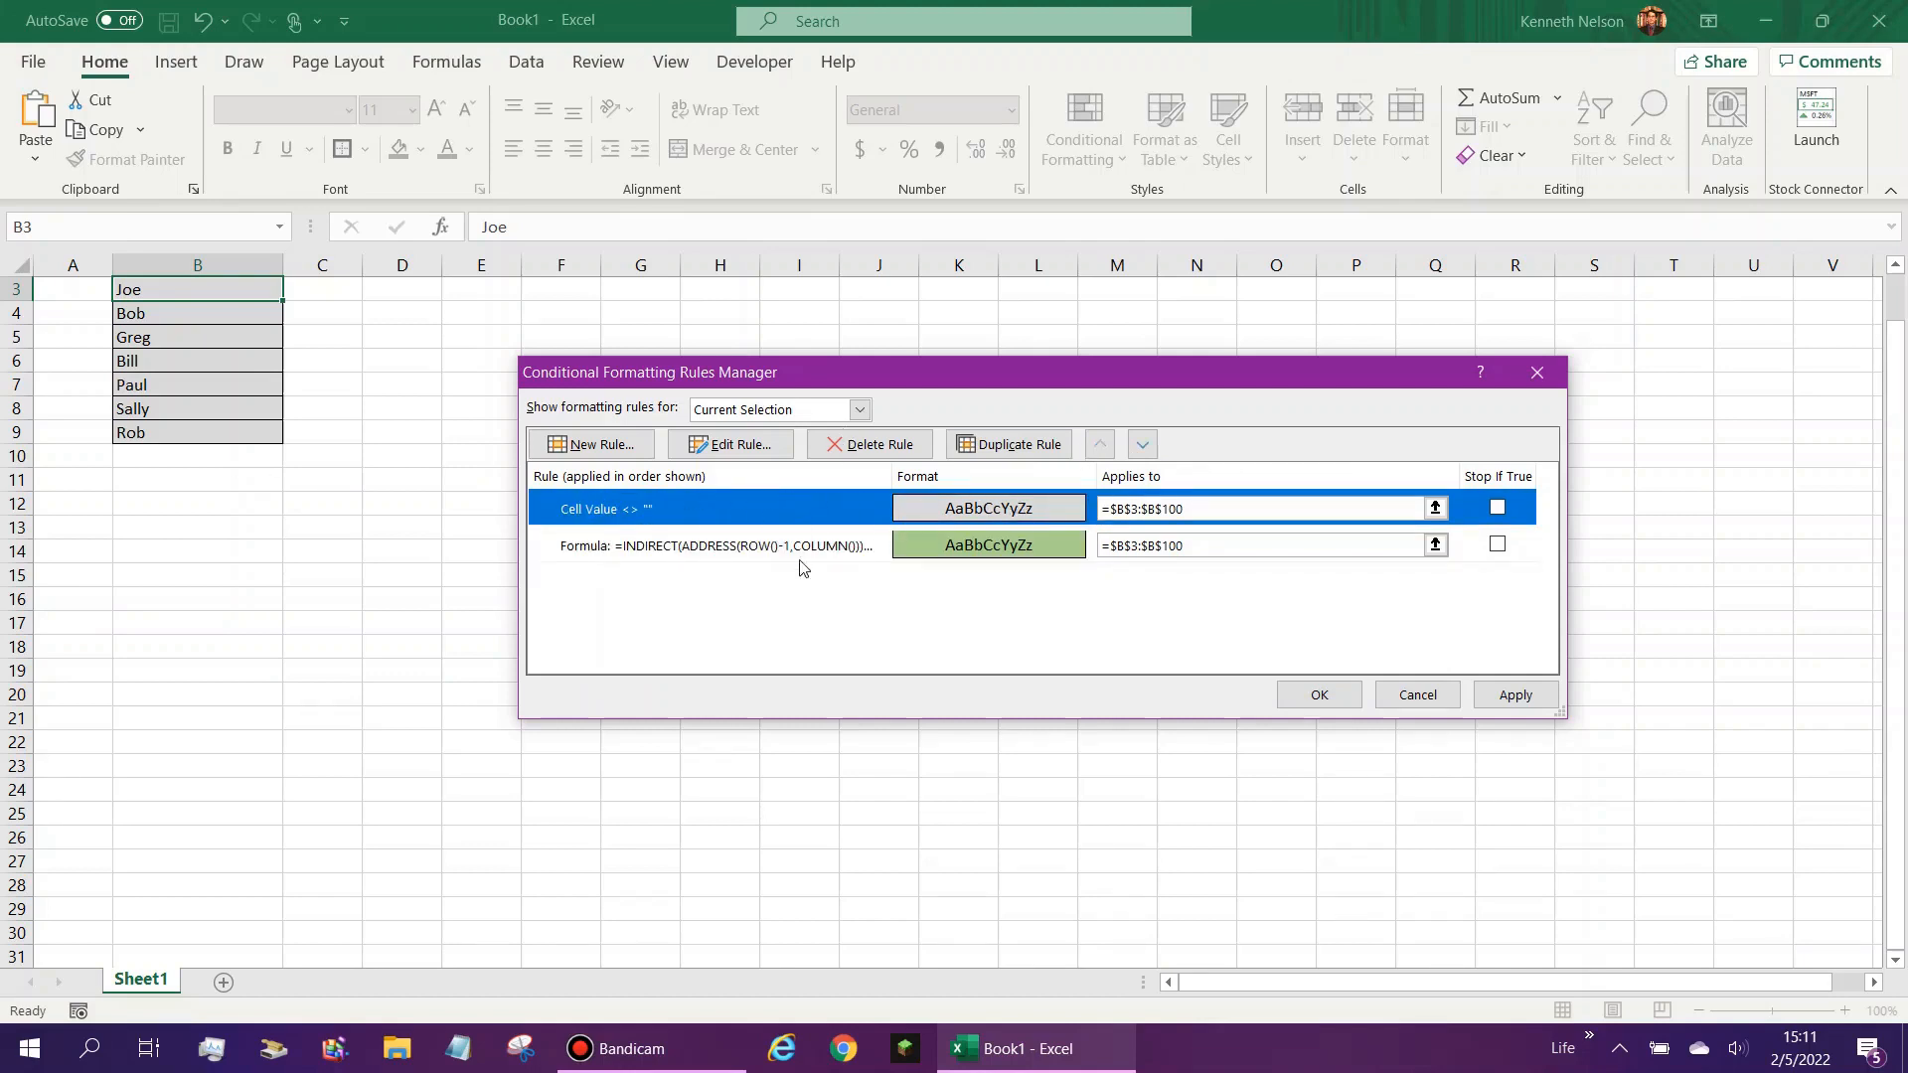
click(1543, 694)
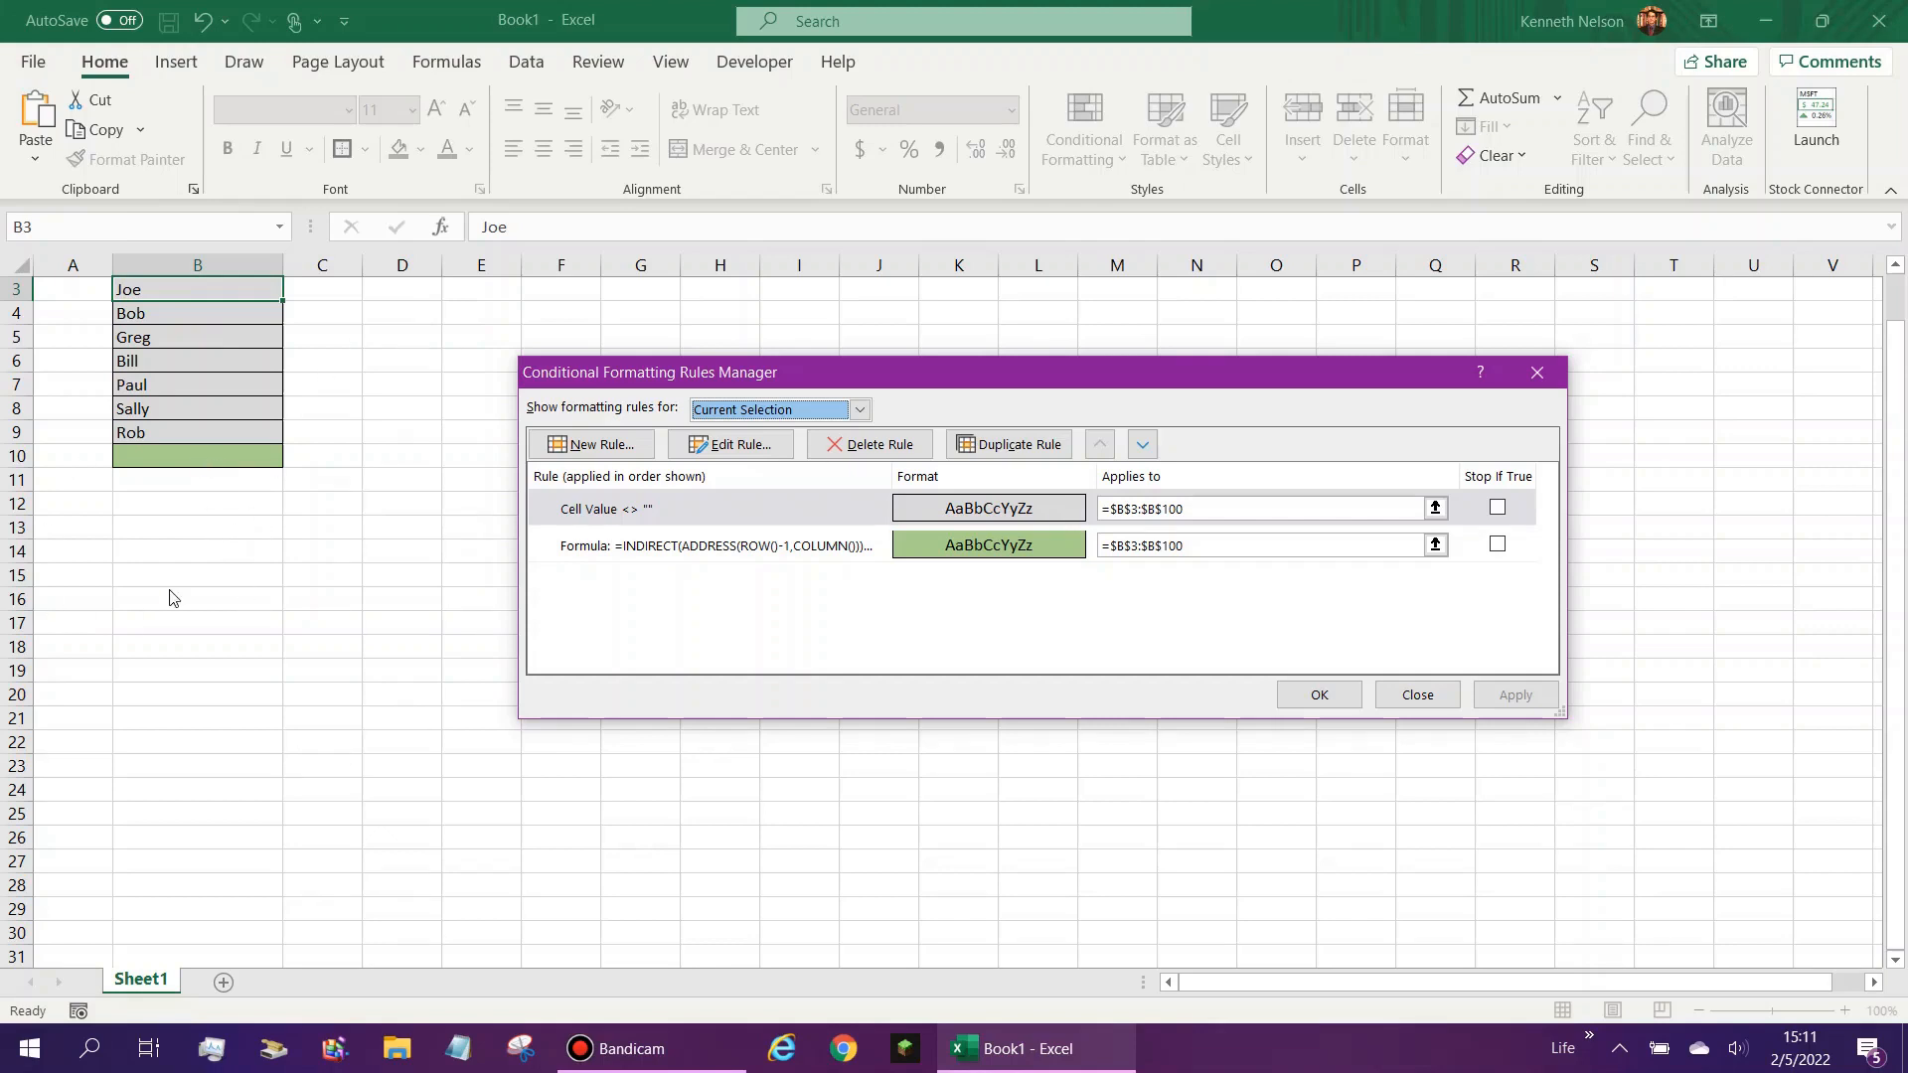
- Create another conditional formatting rule that formats only cells whose value is equal to =""
click(616, 445)
click(833, 394)
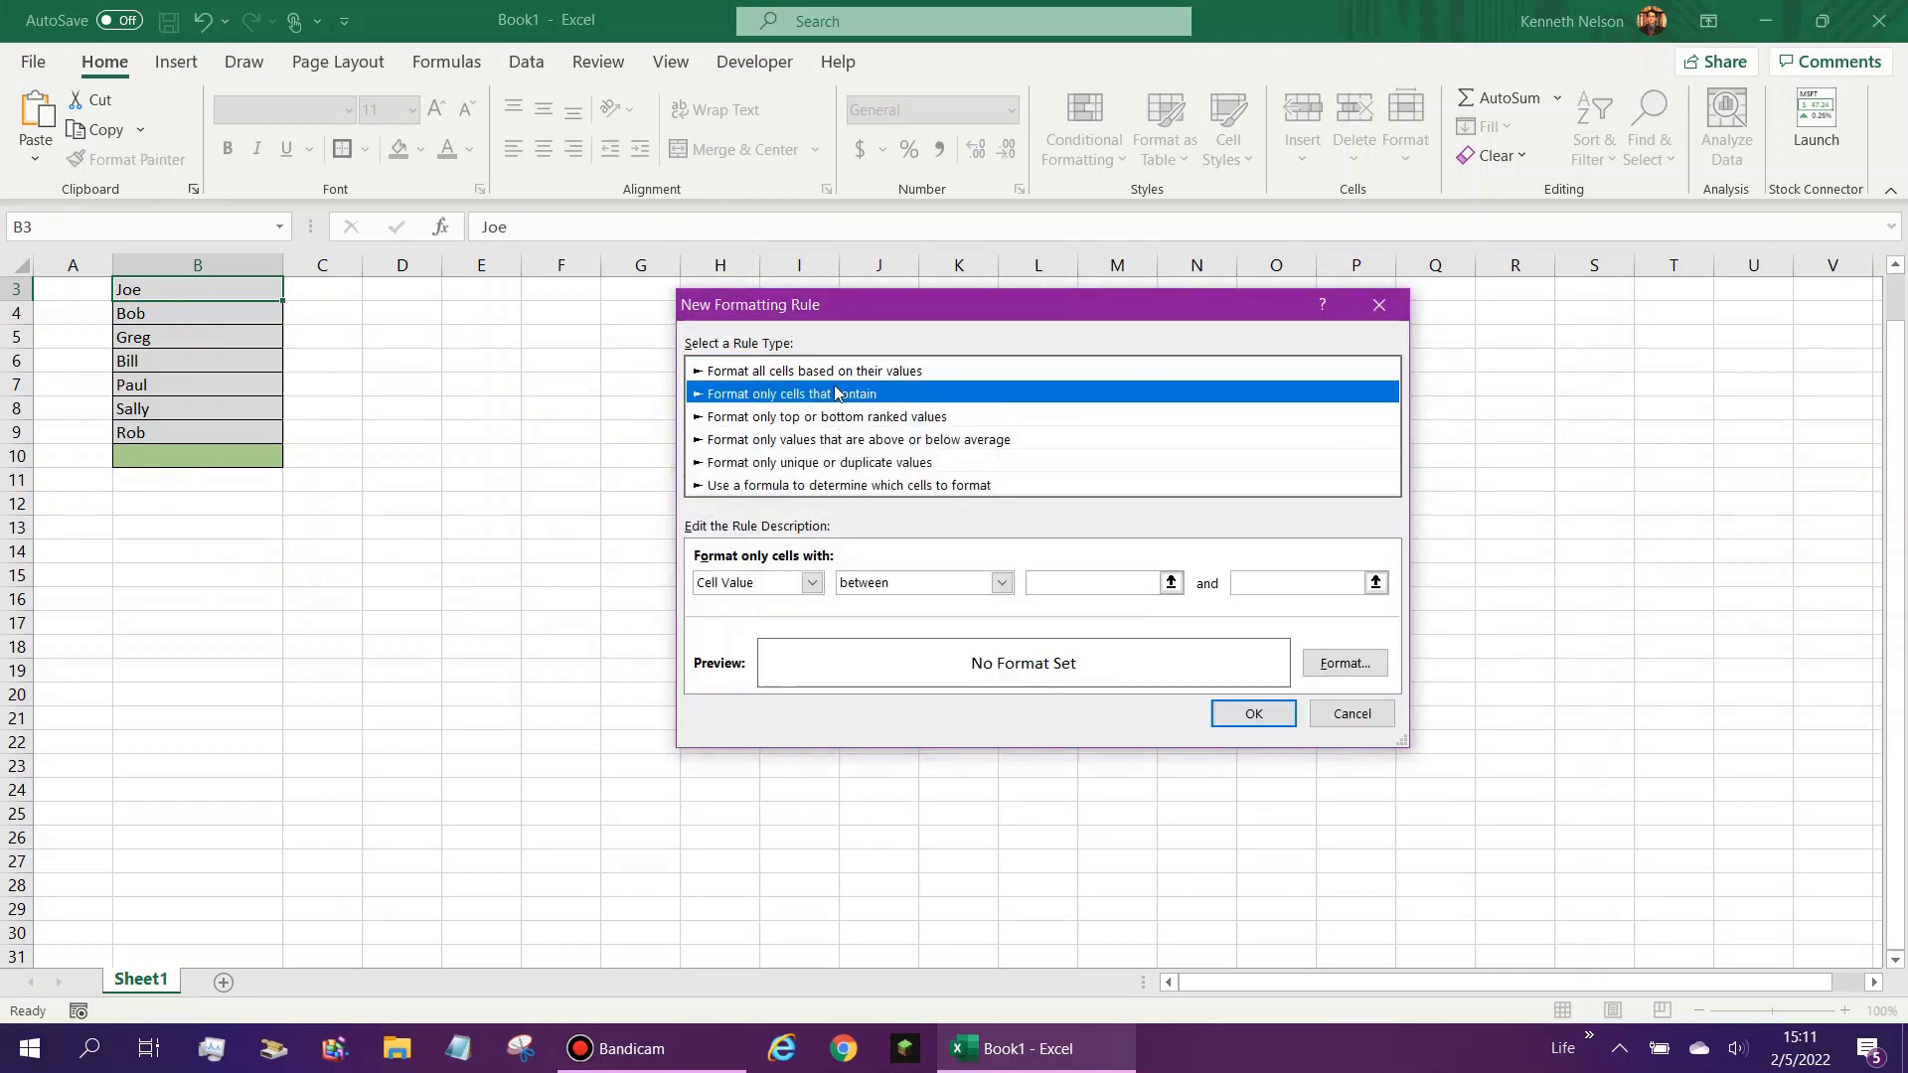
click(901, 580)
click(979, 631)
click(1057, 582)
text(=)
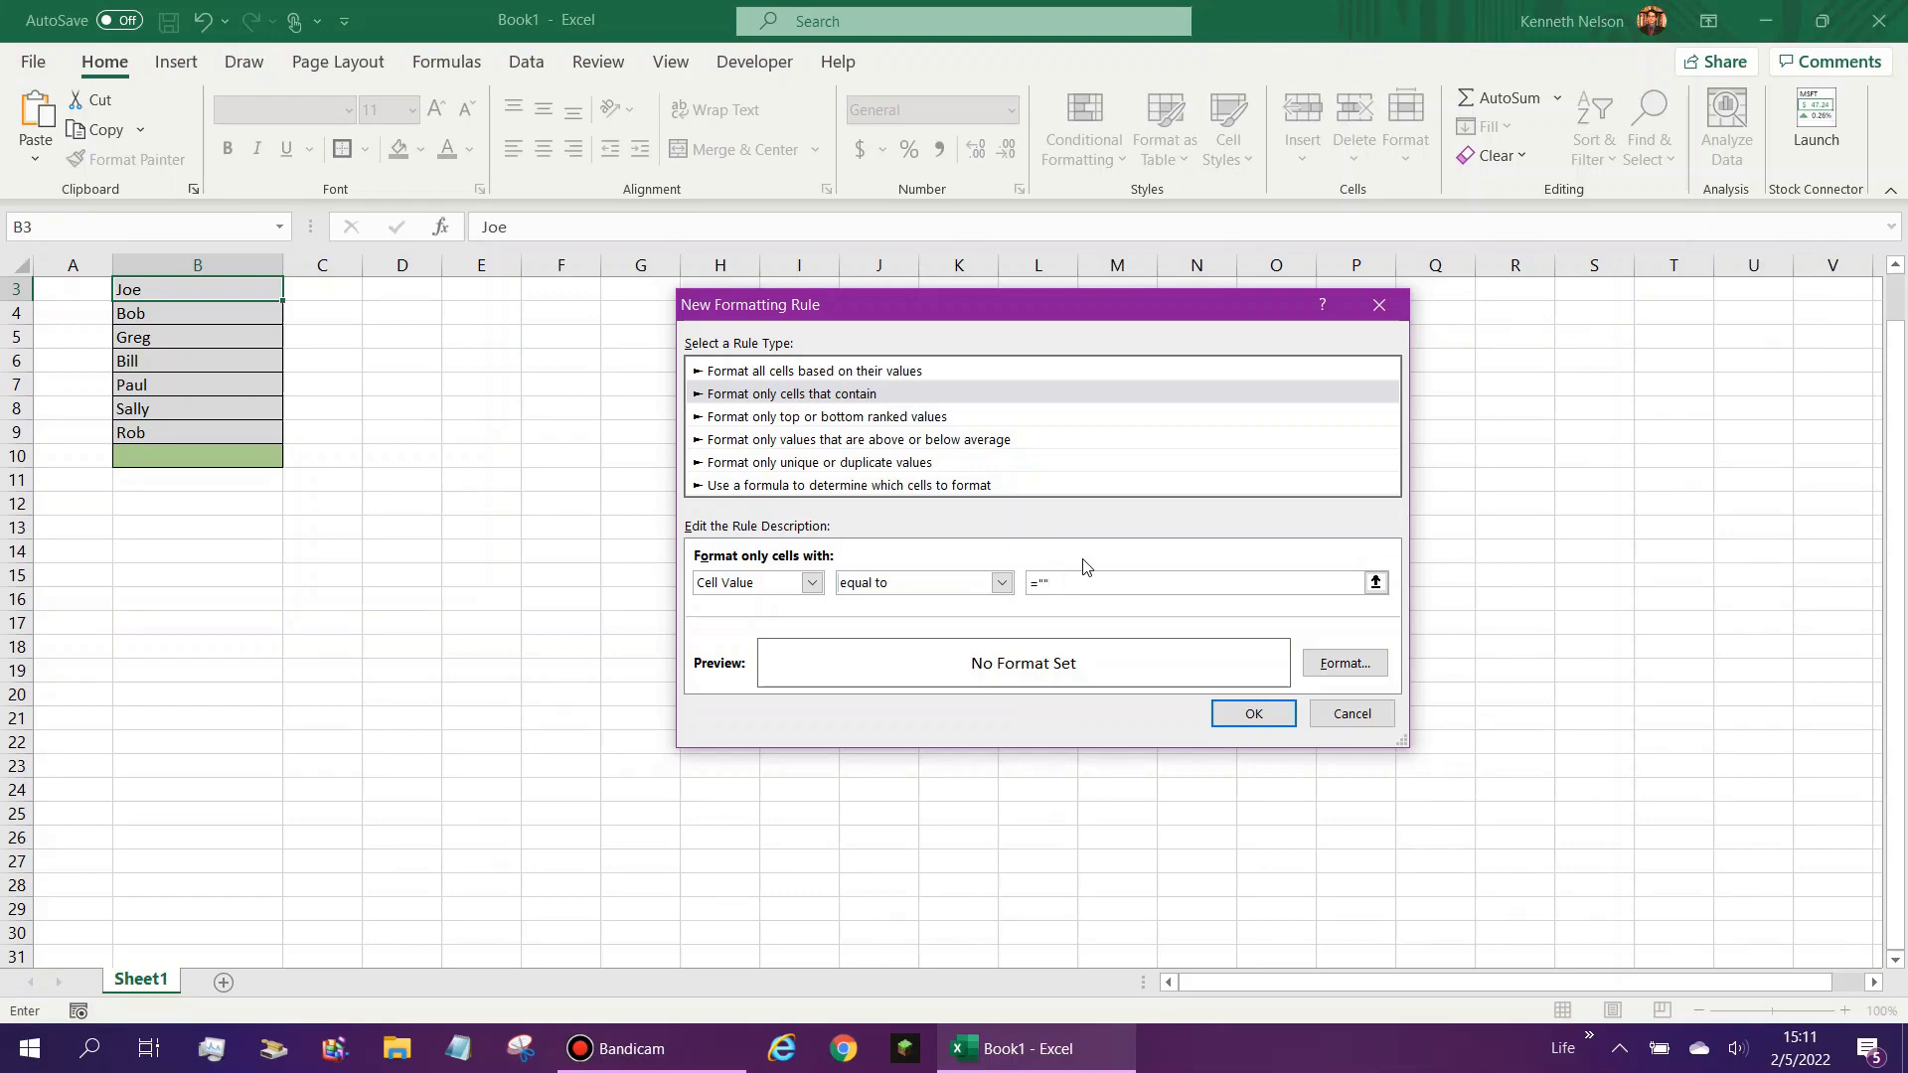
- Give the blank-cell rule a white fill and save the rule
click(1346, 663)
click(1013, 221)
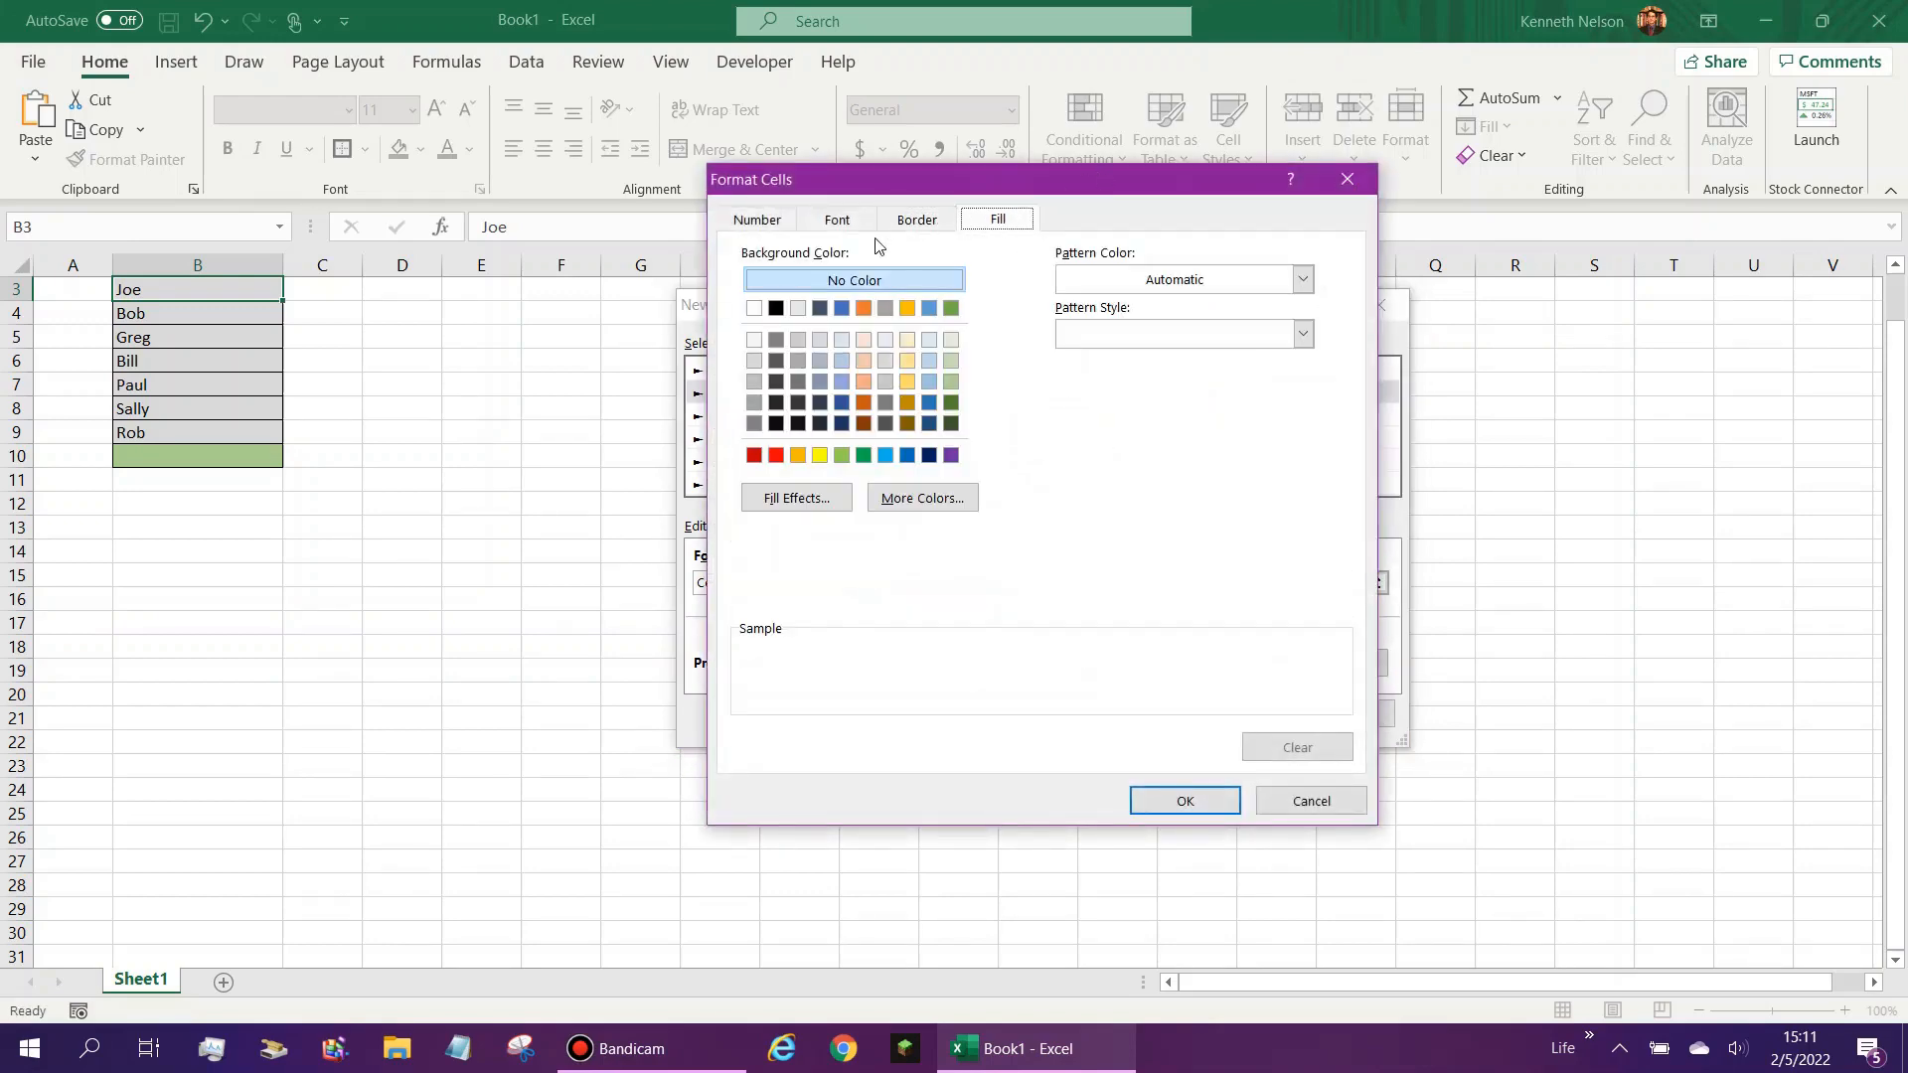
click(761, 308)
click(1232, 807)
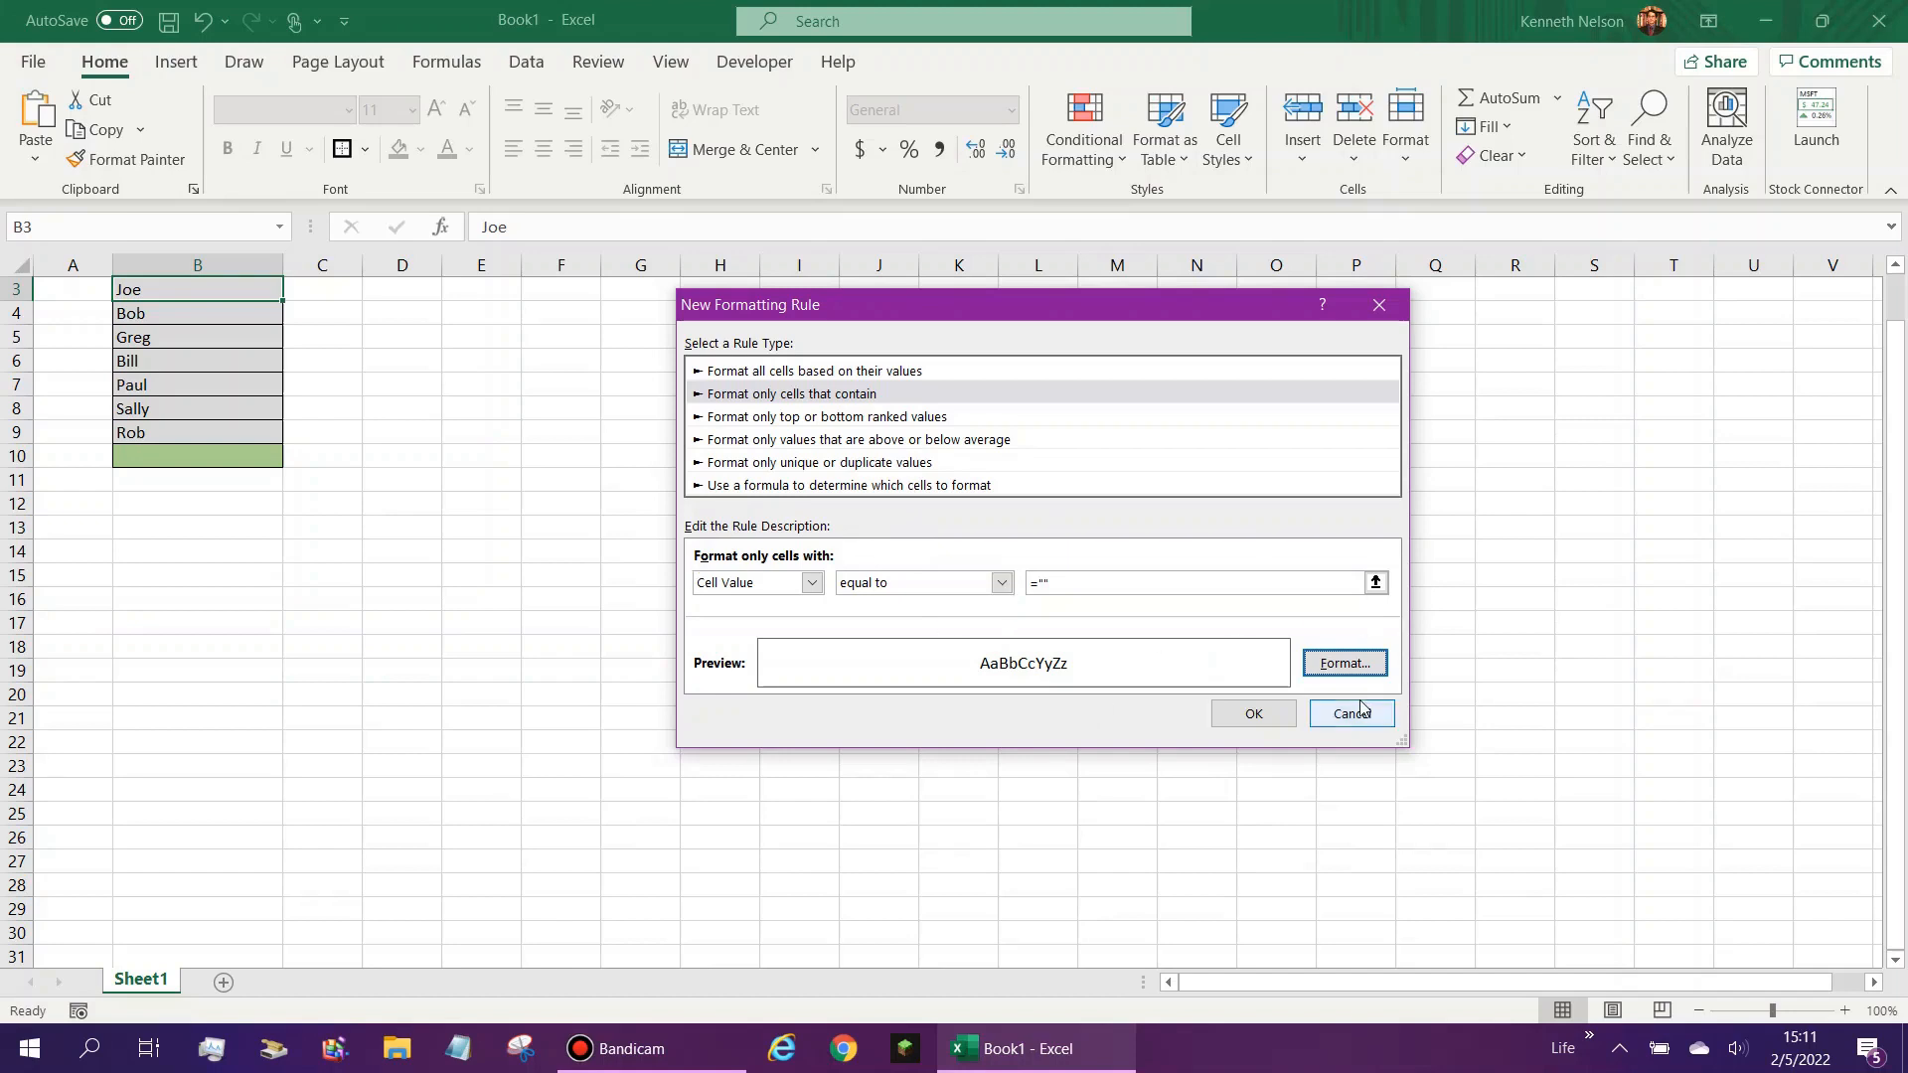
click(1252, 715)
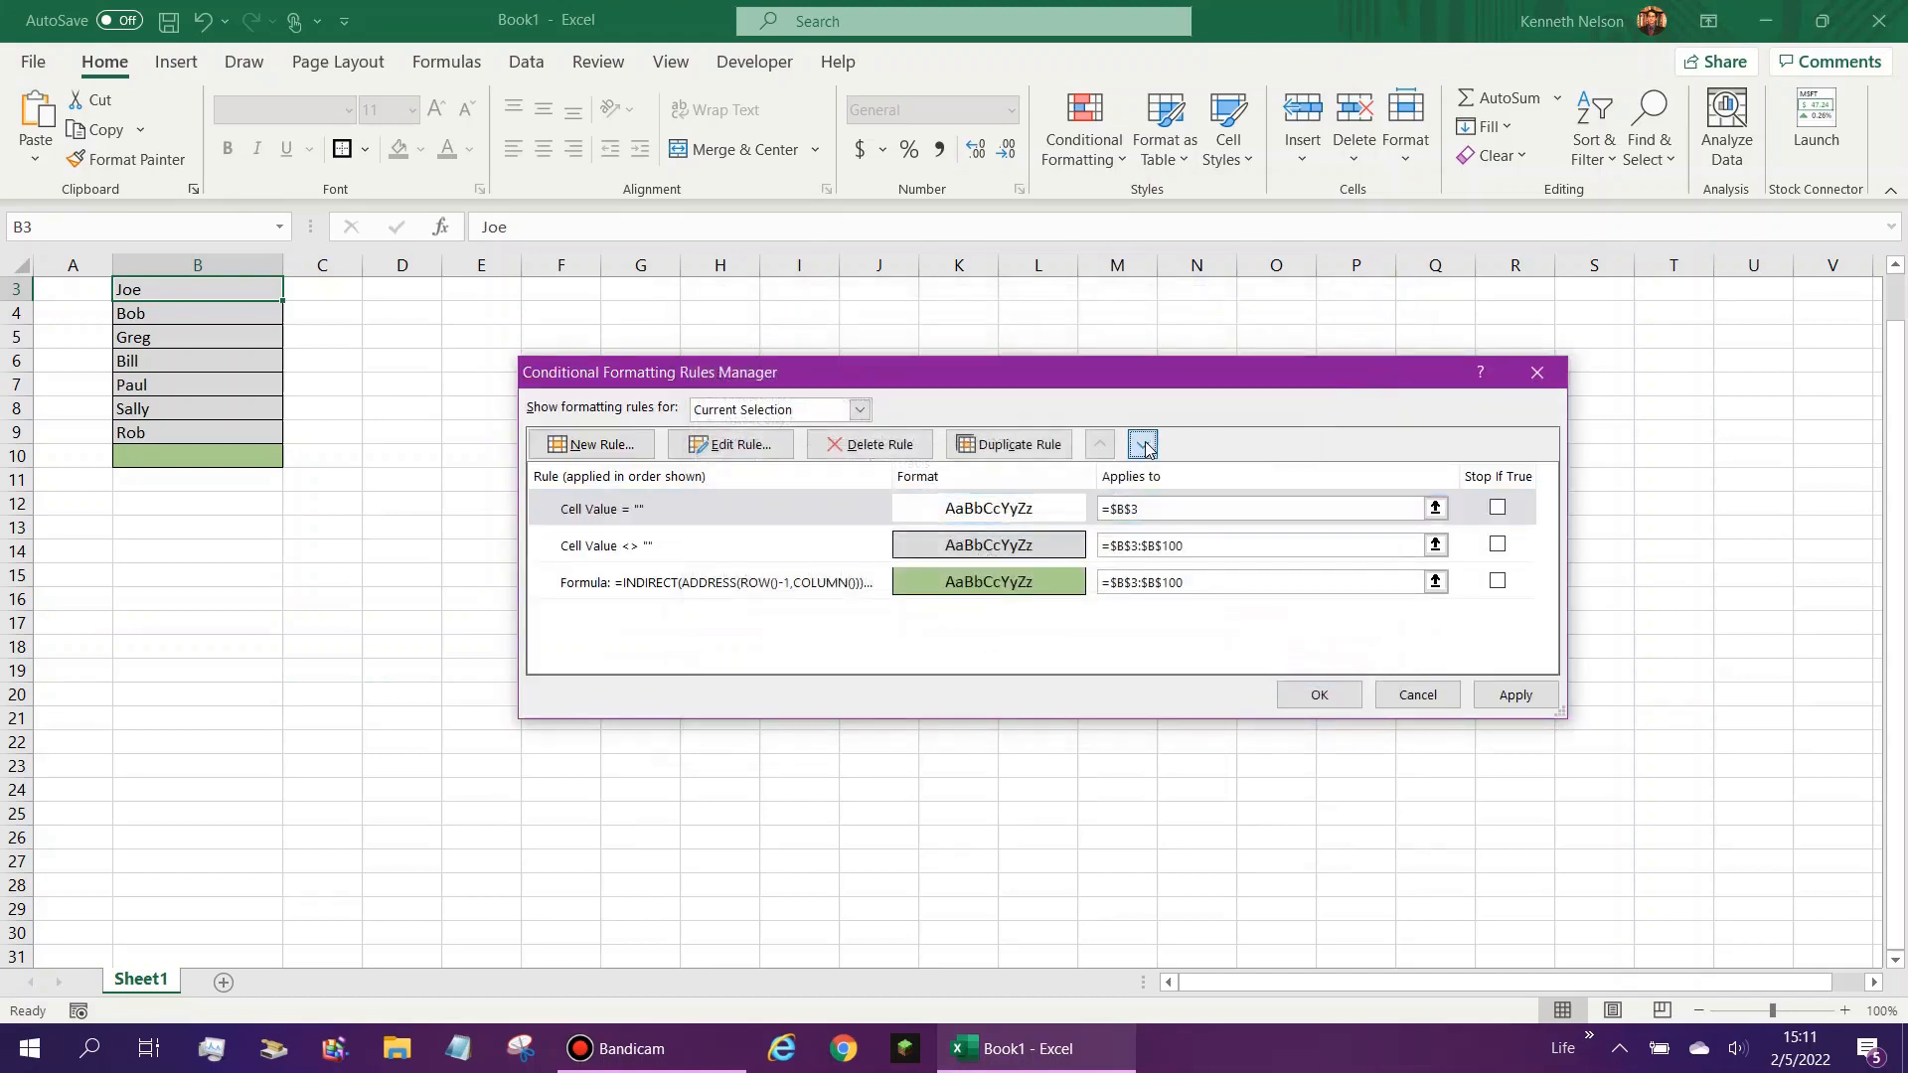
- Move the blank-cell rule below the other two rules and set its applied range to =$B$3:$B$100
click(1143, 445)
click(1145, 447)
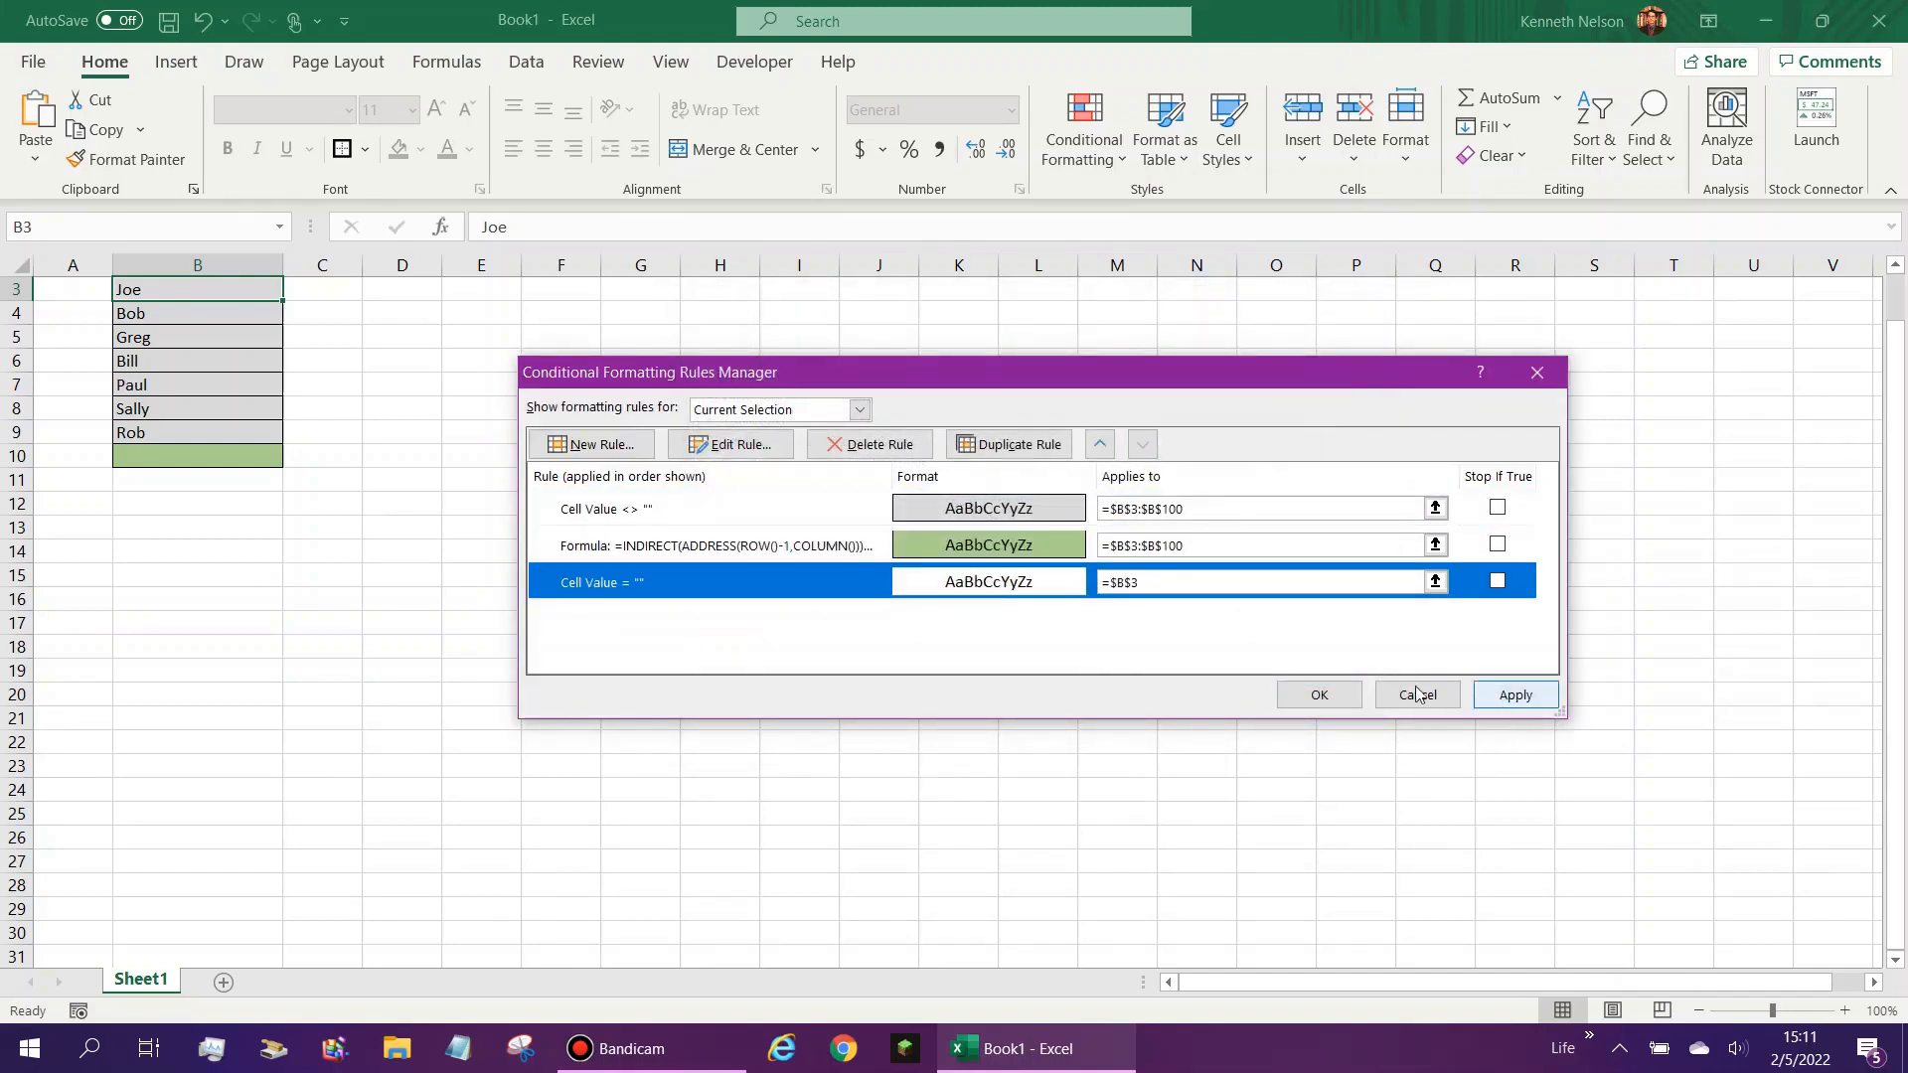
click(1236, 553)
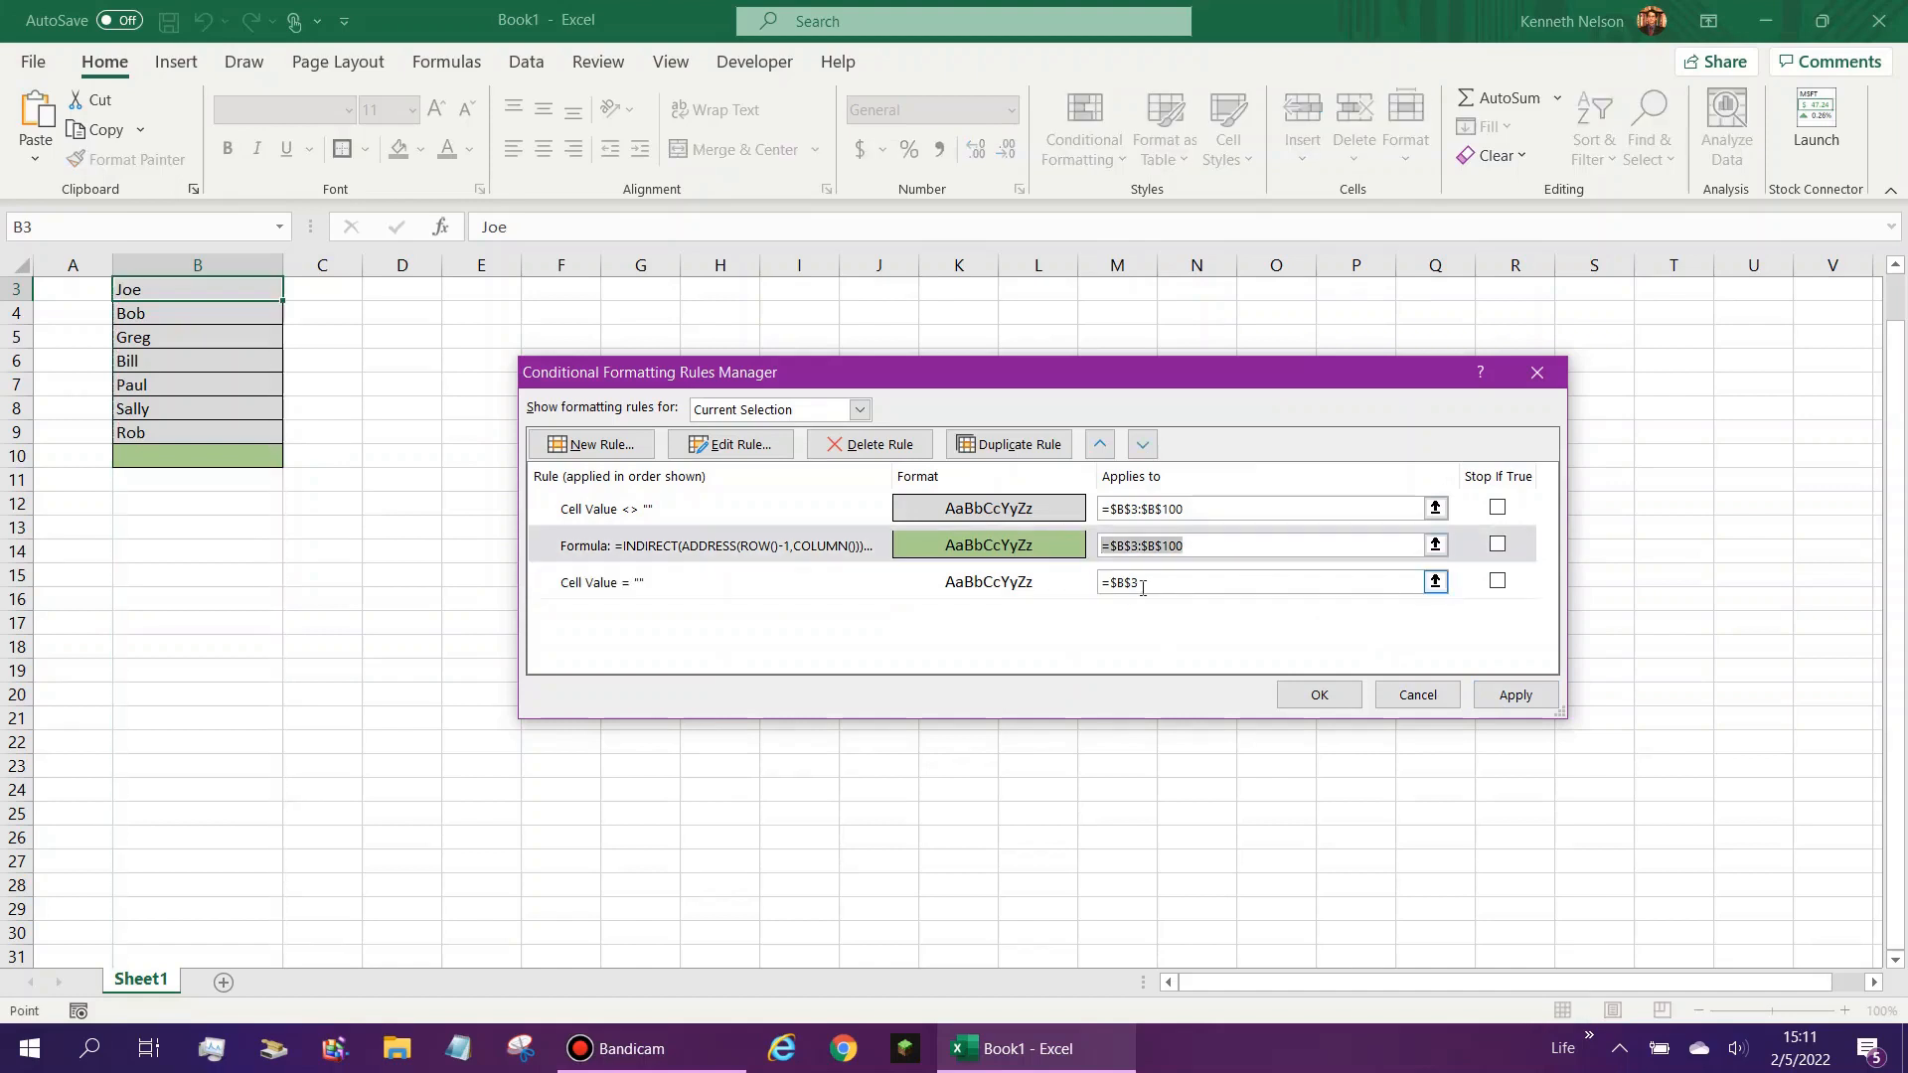
click(1118, 582)
click(1066, 585)
click(1026, 524)
click(1024, 549)
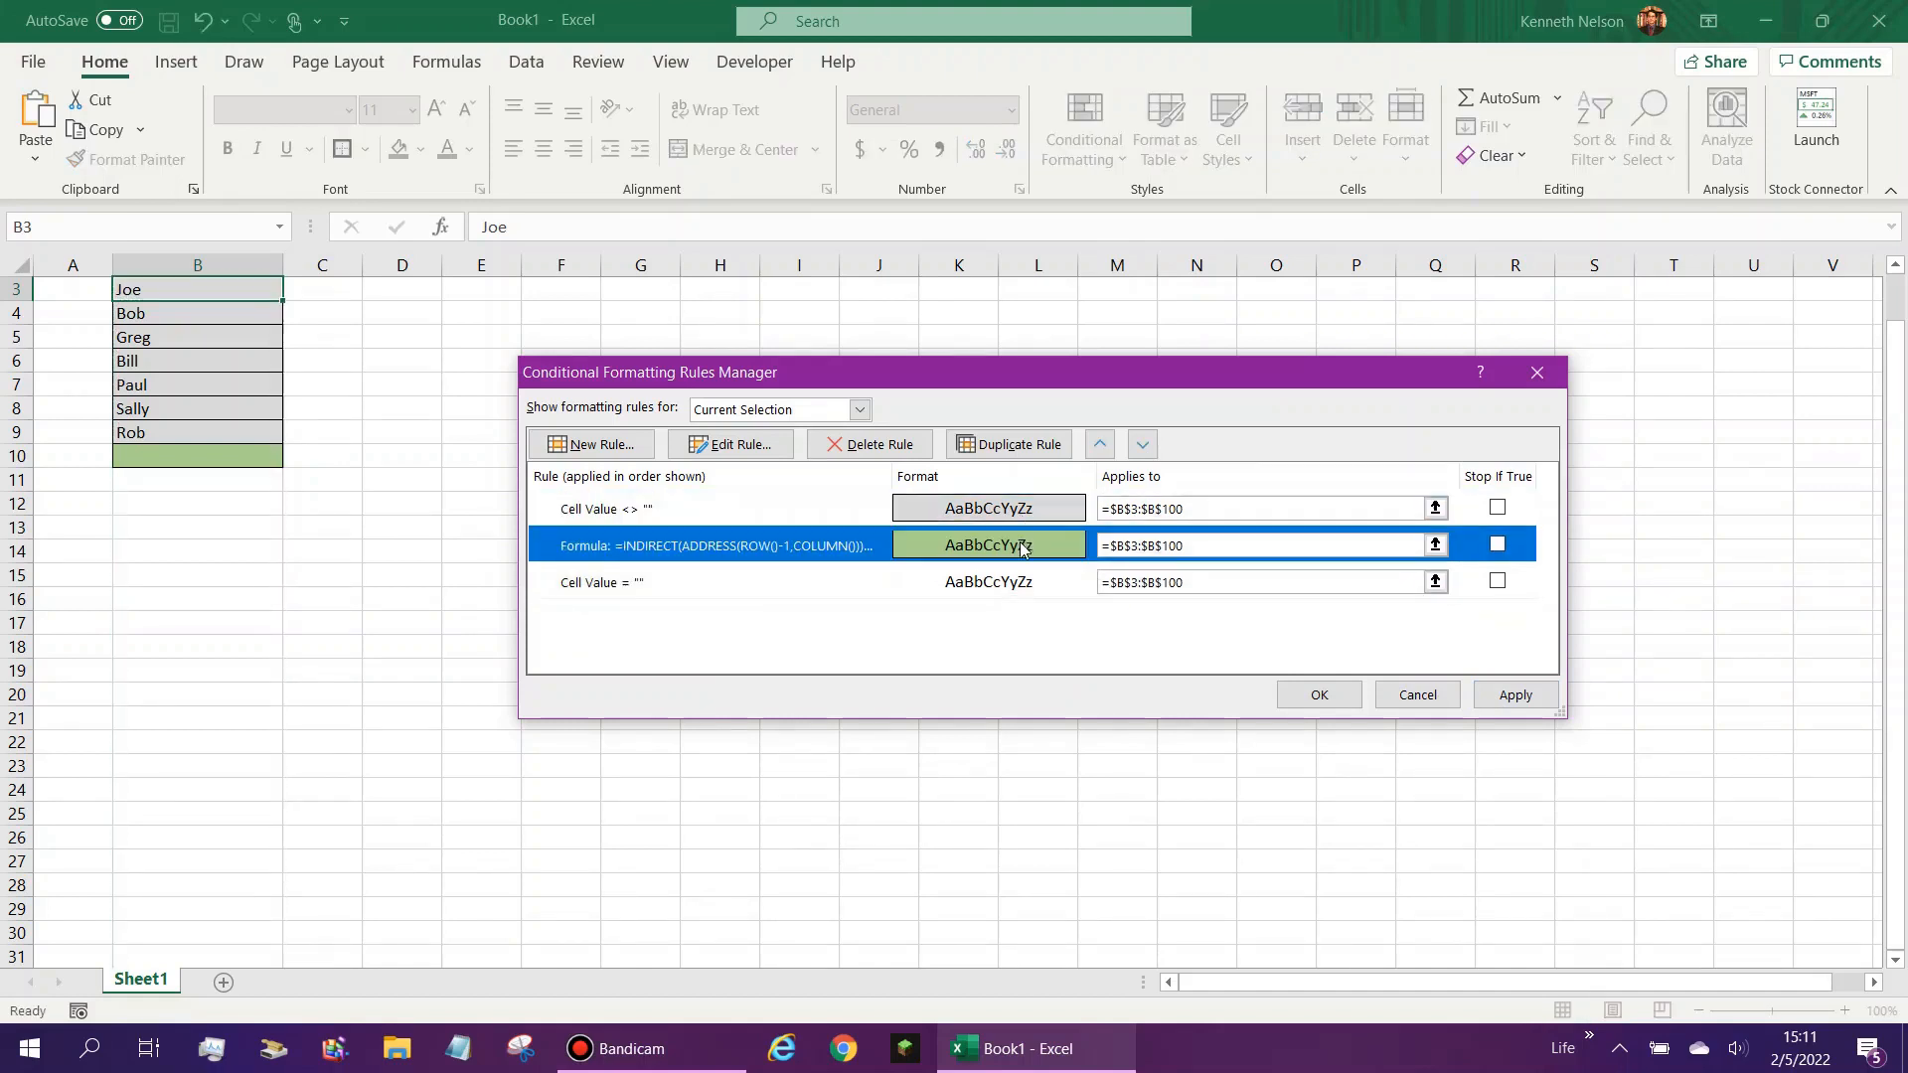
- Apply the three conditional formatting rules and close the rules manager
click(1003, 586)
click(671, 509)
click(652, 587)
click(671, 545)
click(671, 509)
click(670, 576)
click(670, 549)
click(1507, 696)
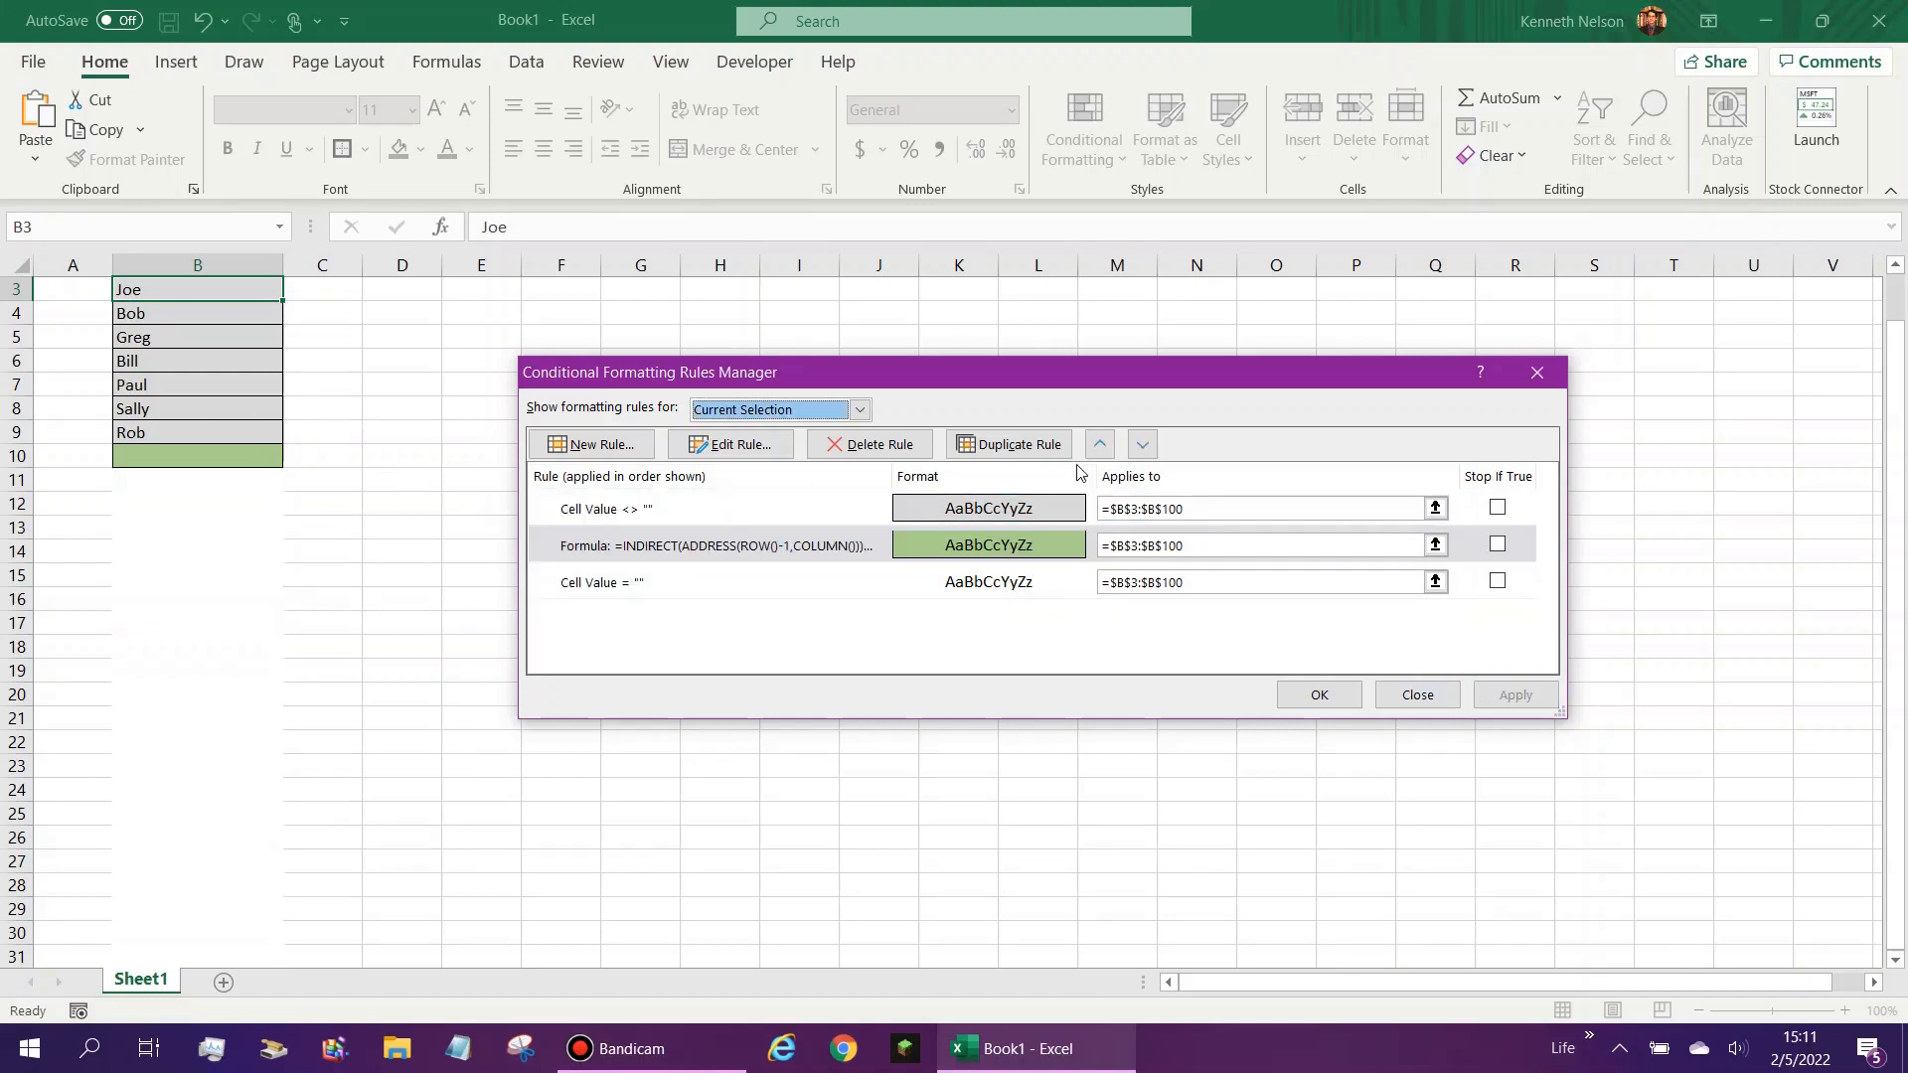
click(1334, 696)
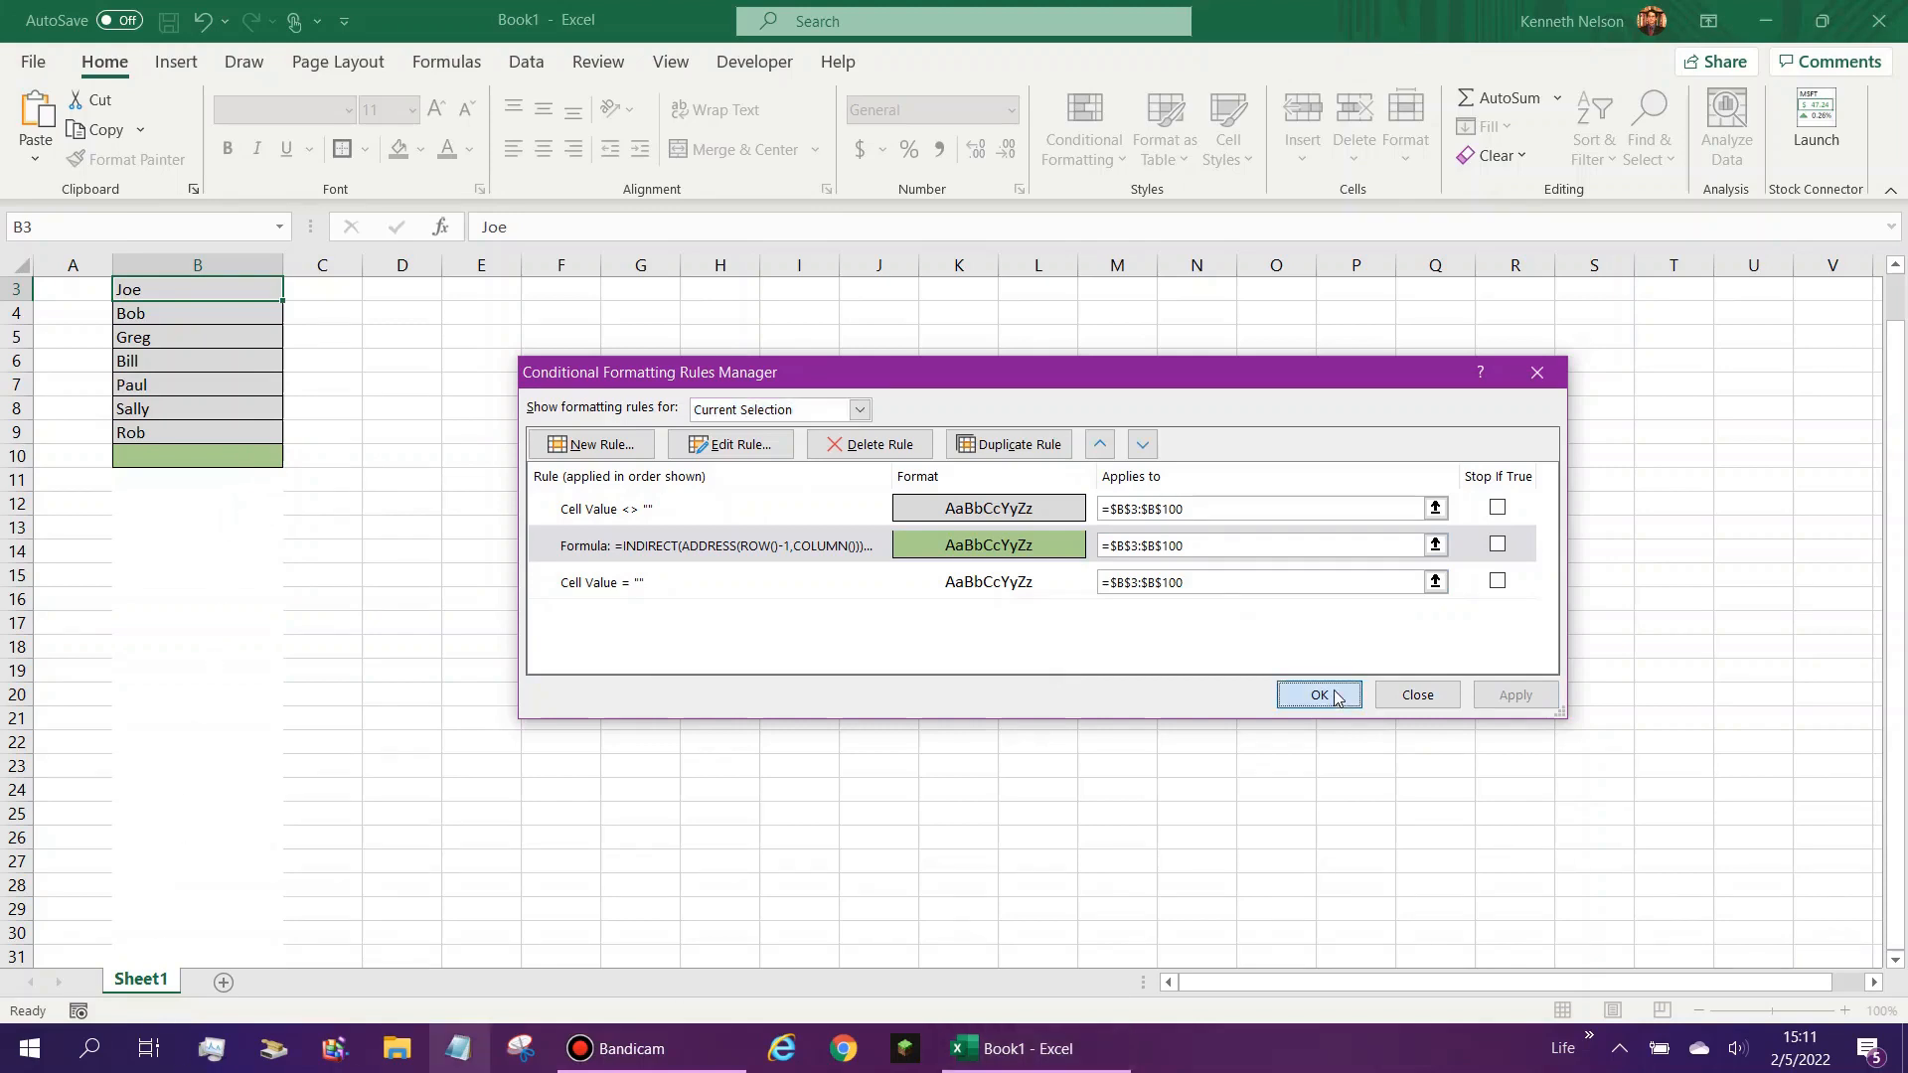
- Test the list by entering a first name in cell B10 and clearing it again
click(142, 456)
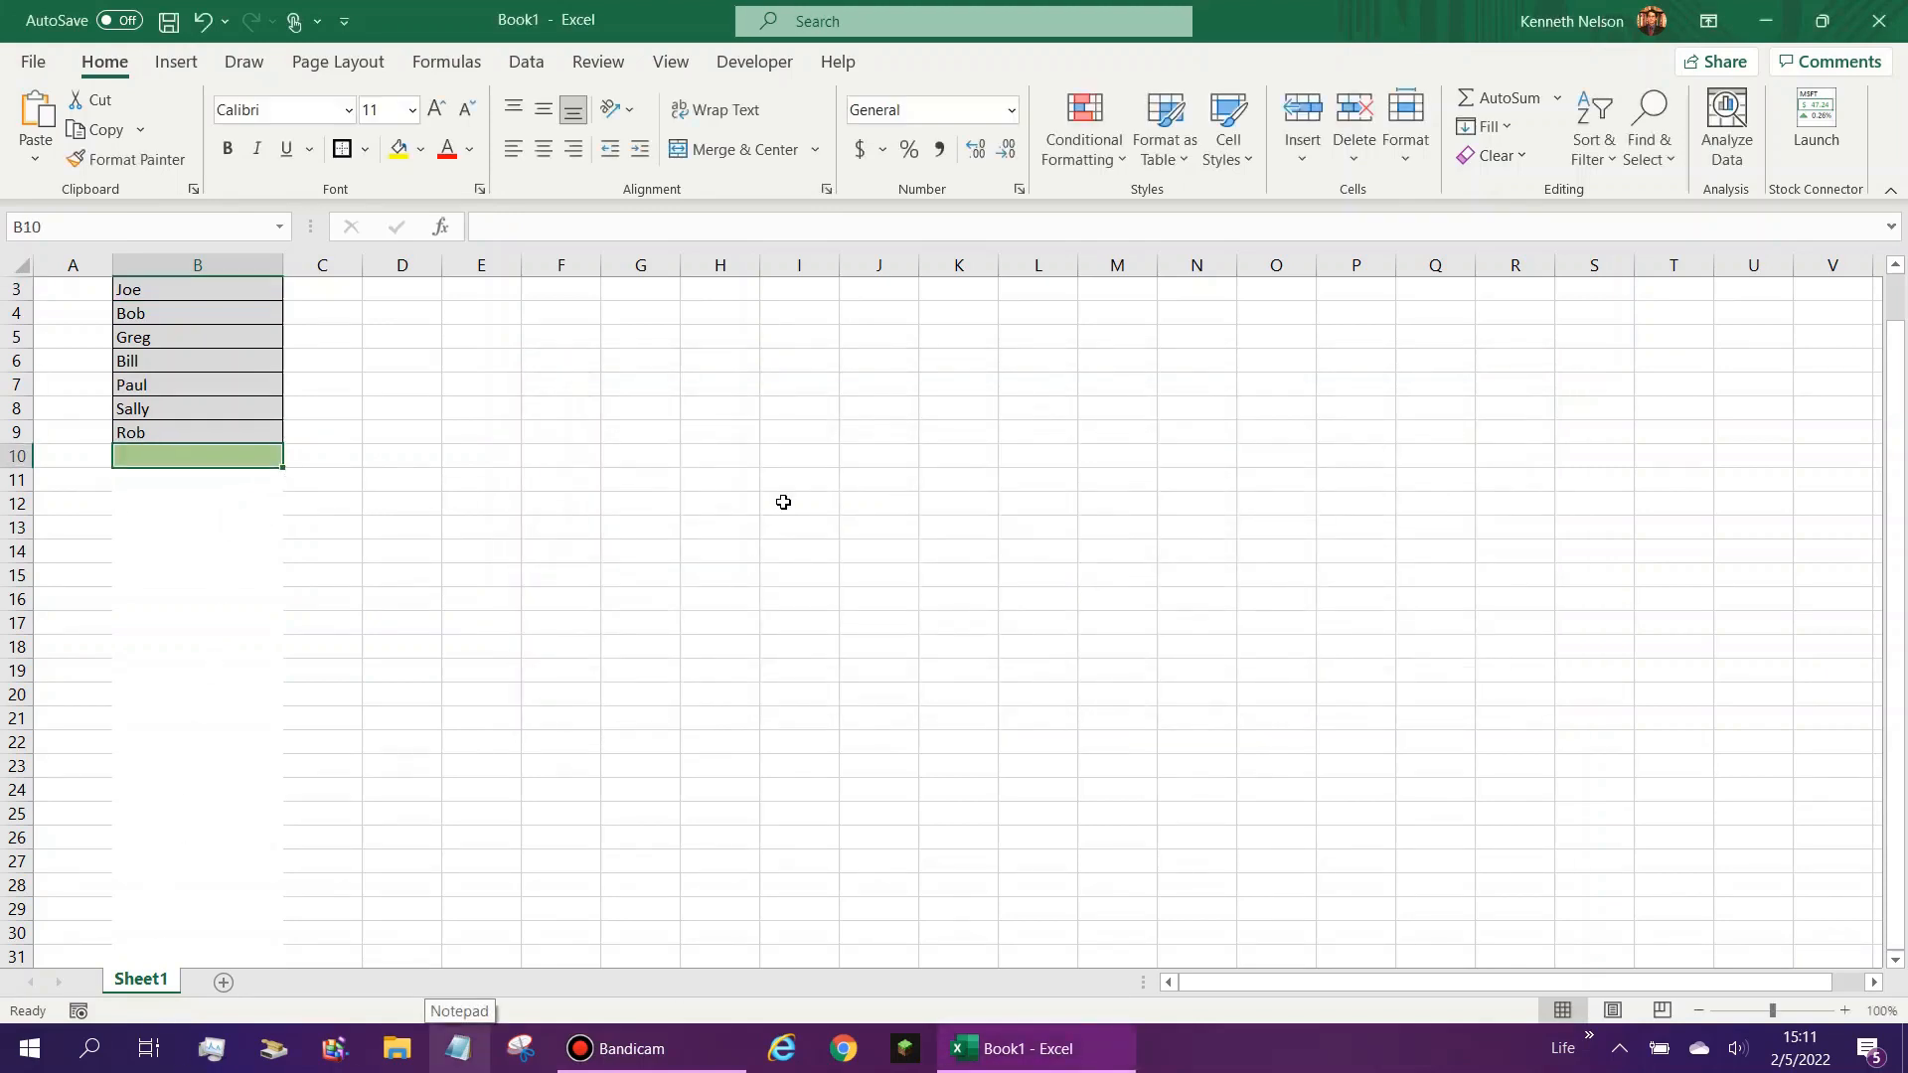
text(Ken)
key(Return)
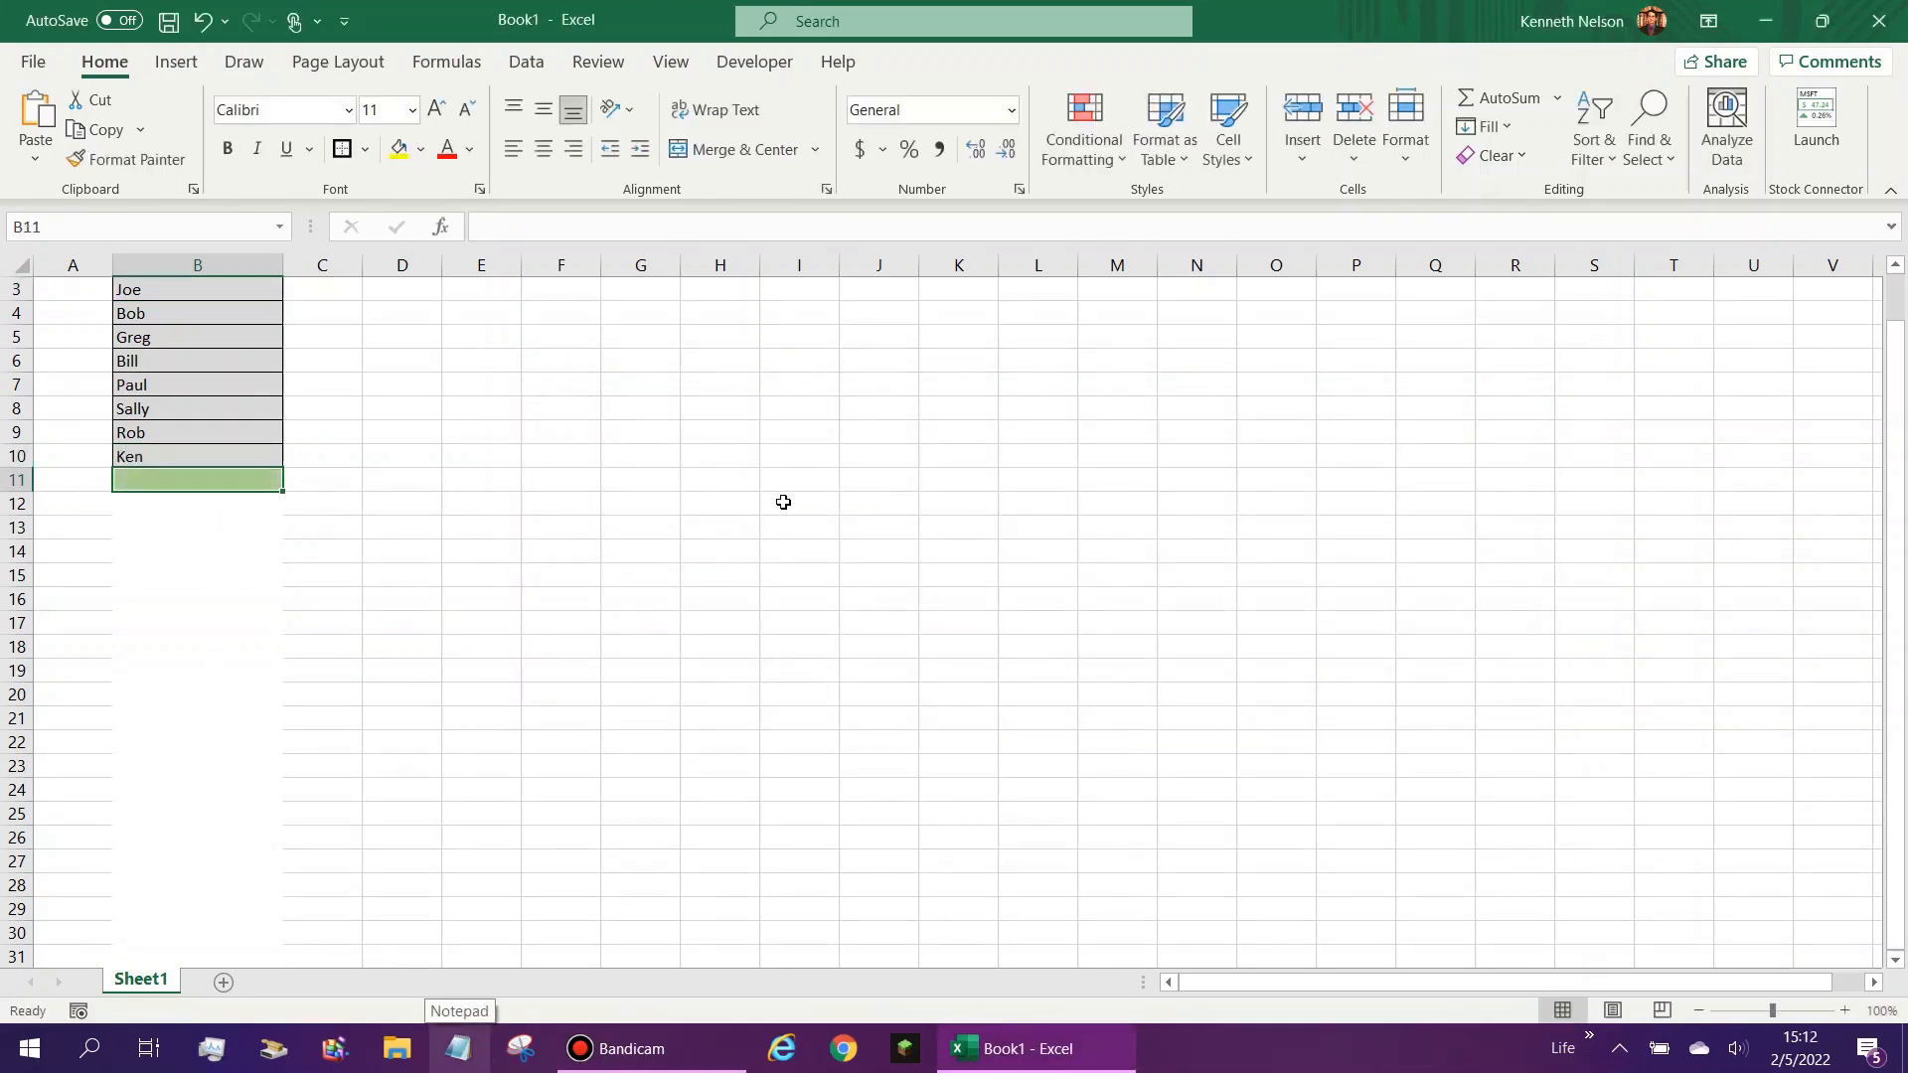
key(Up)
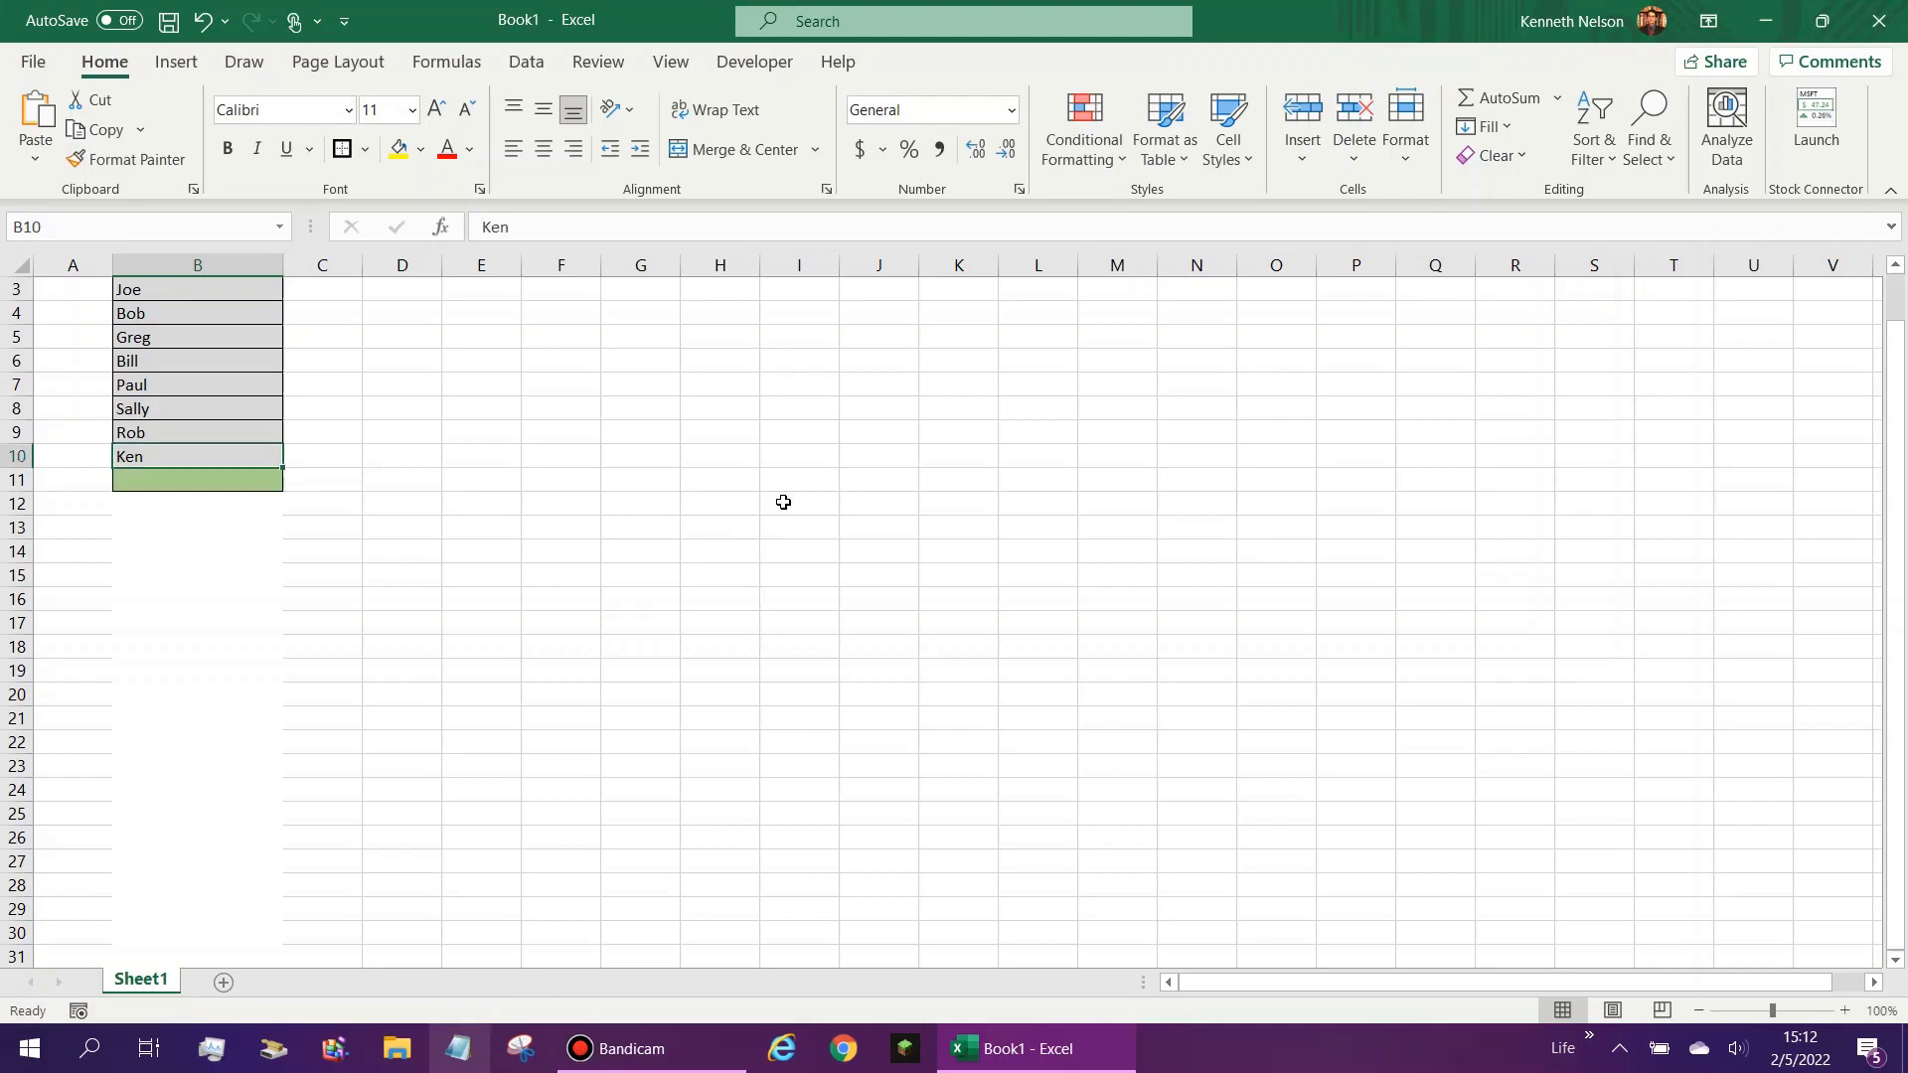
key(BackSpace)
key(Return)
click(163, 436)
click(159, 460)
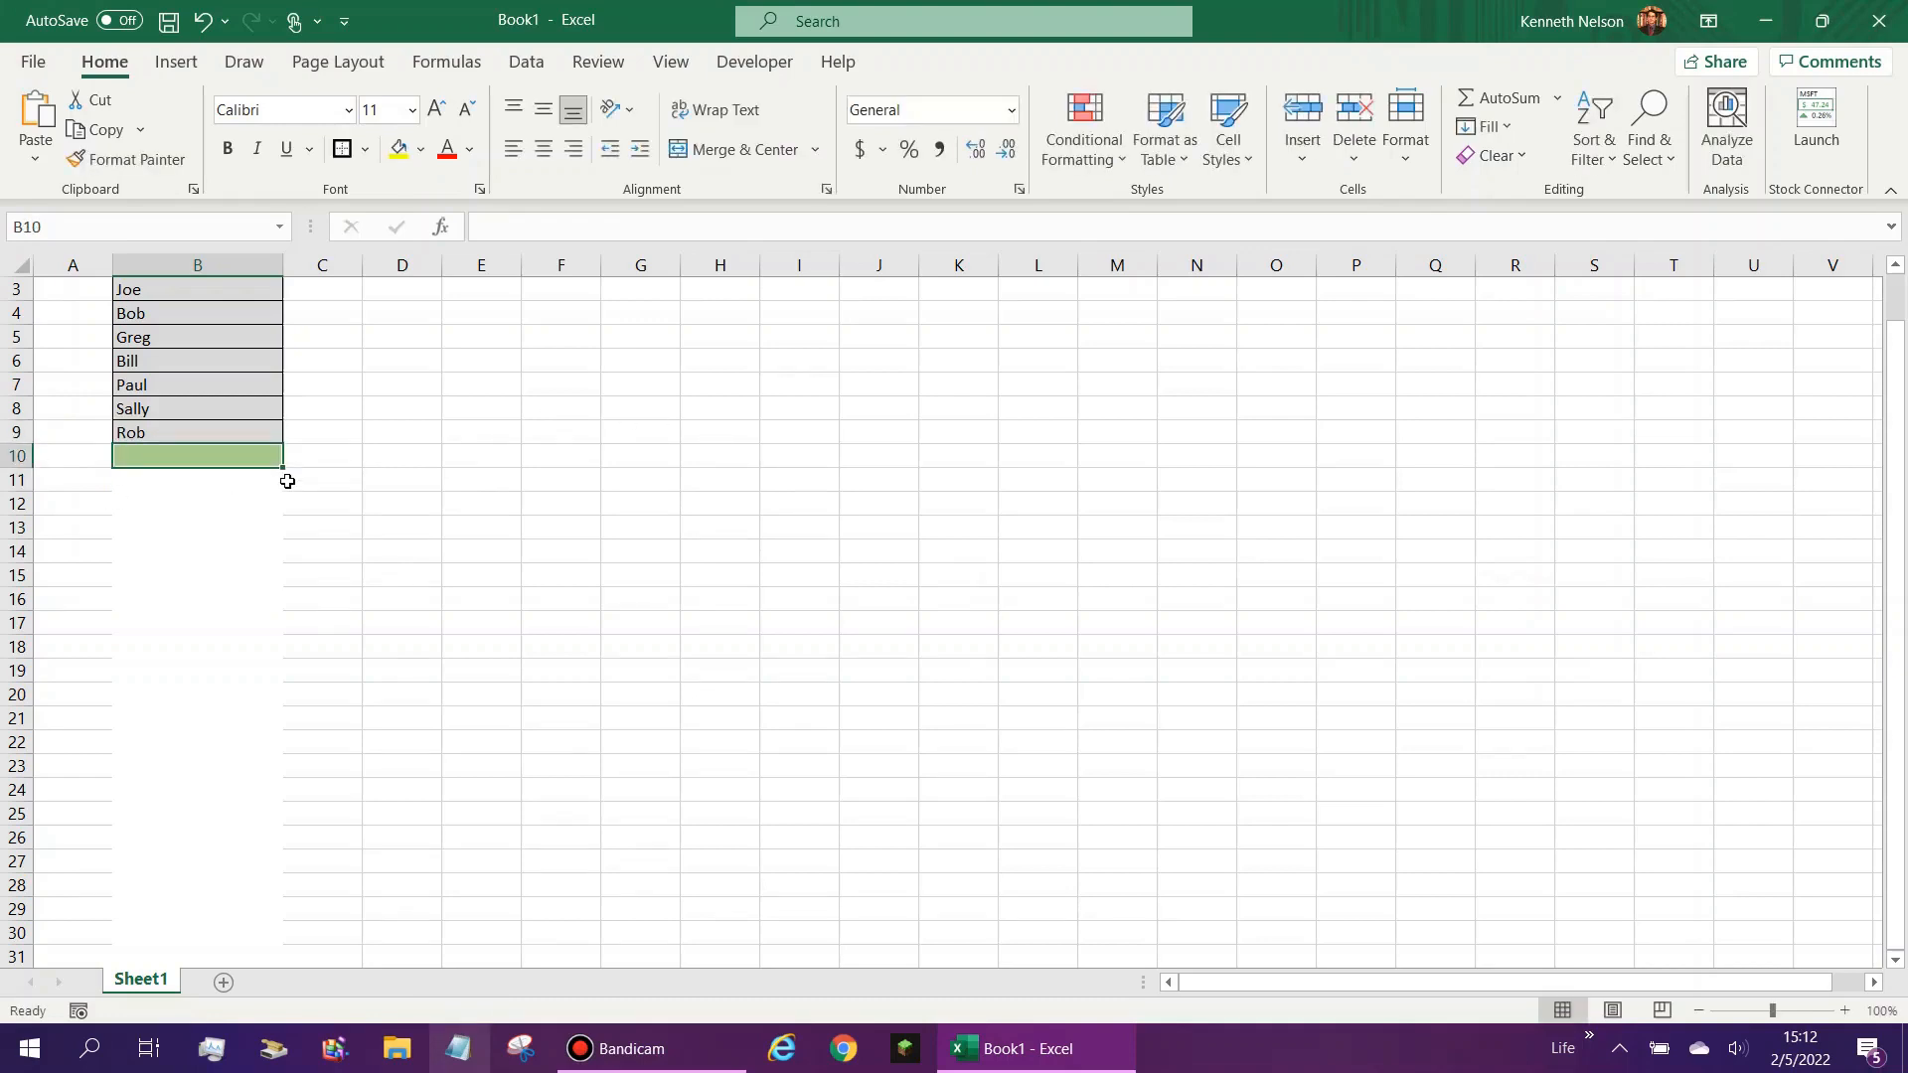
- Enter a test first name in cell B16, leaving a gap of empty cells below the list
click(278, 481)
click(229, 594)
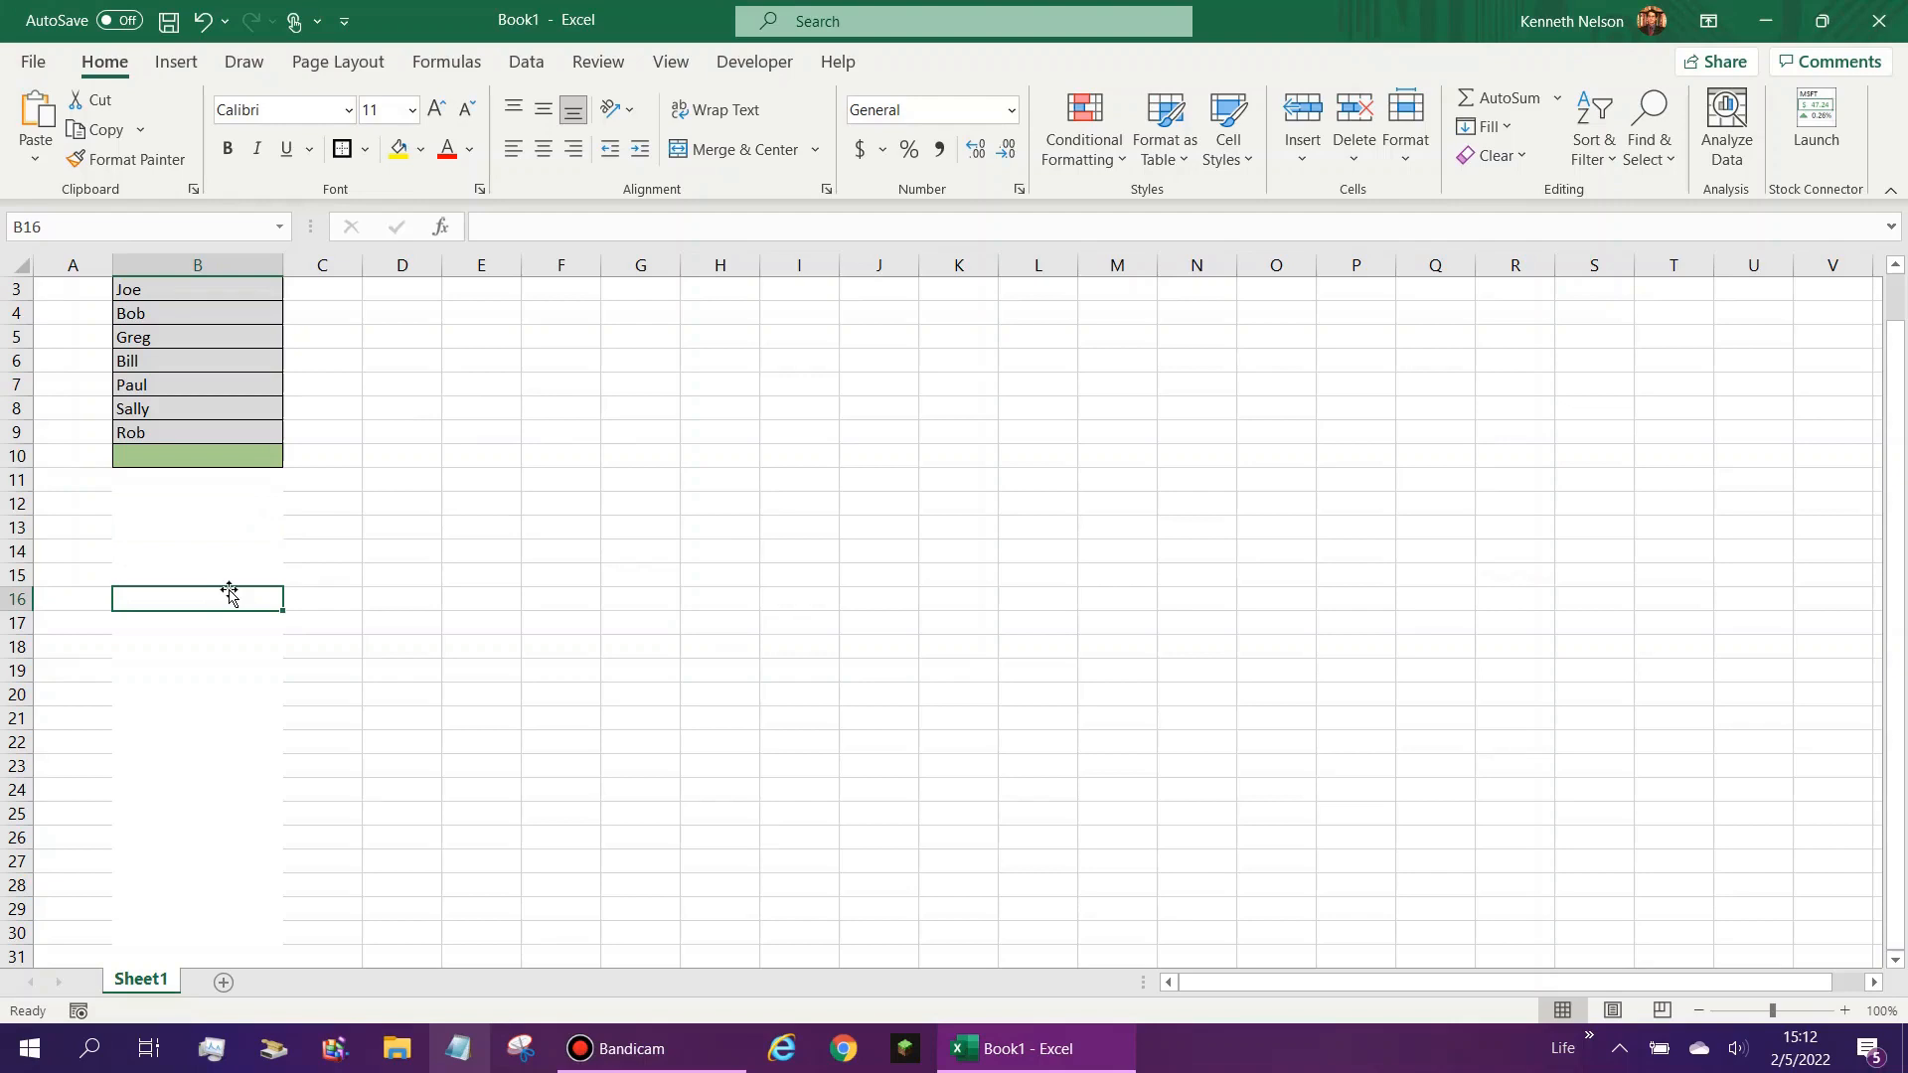
text(Ken)
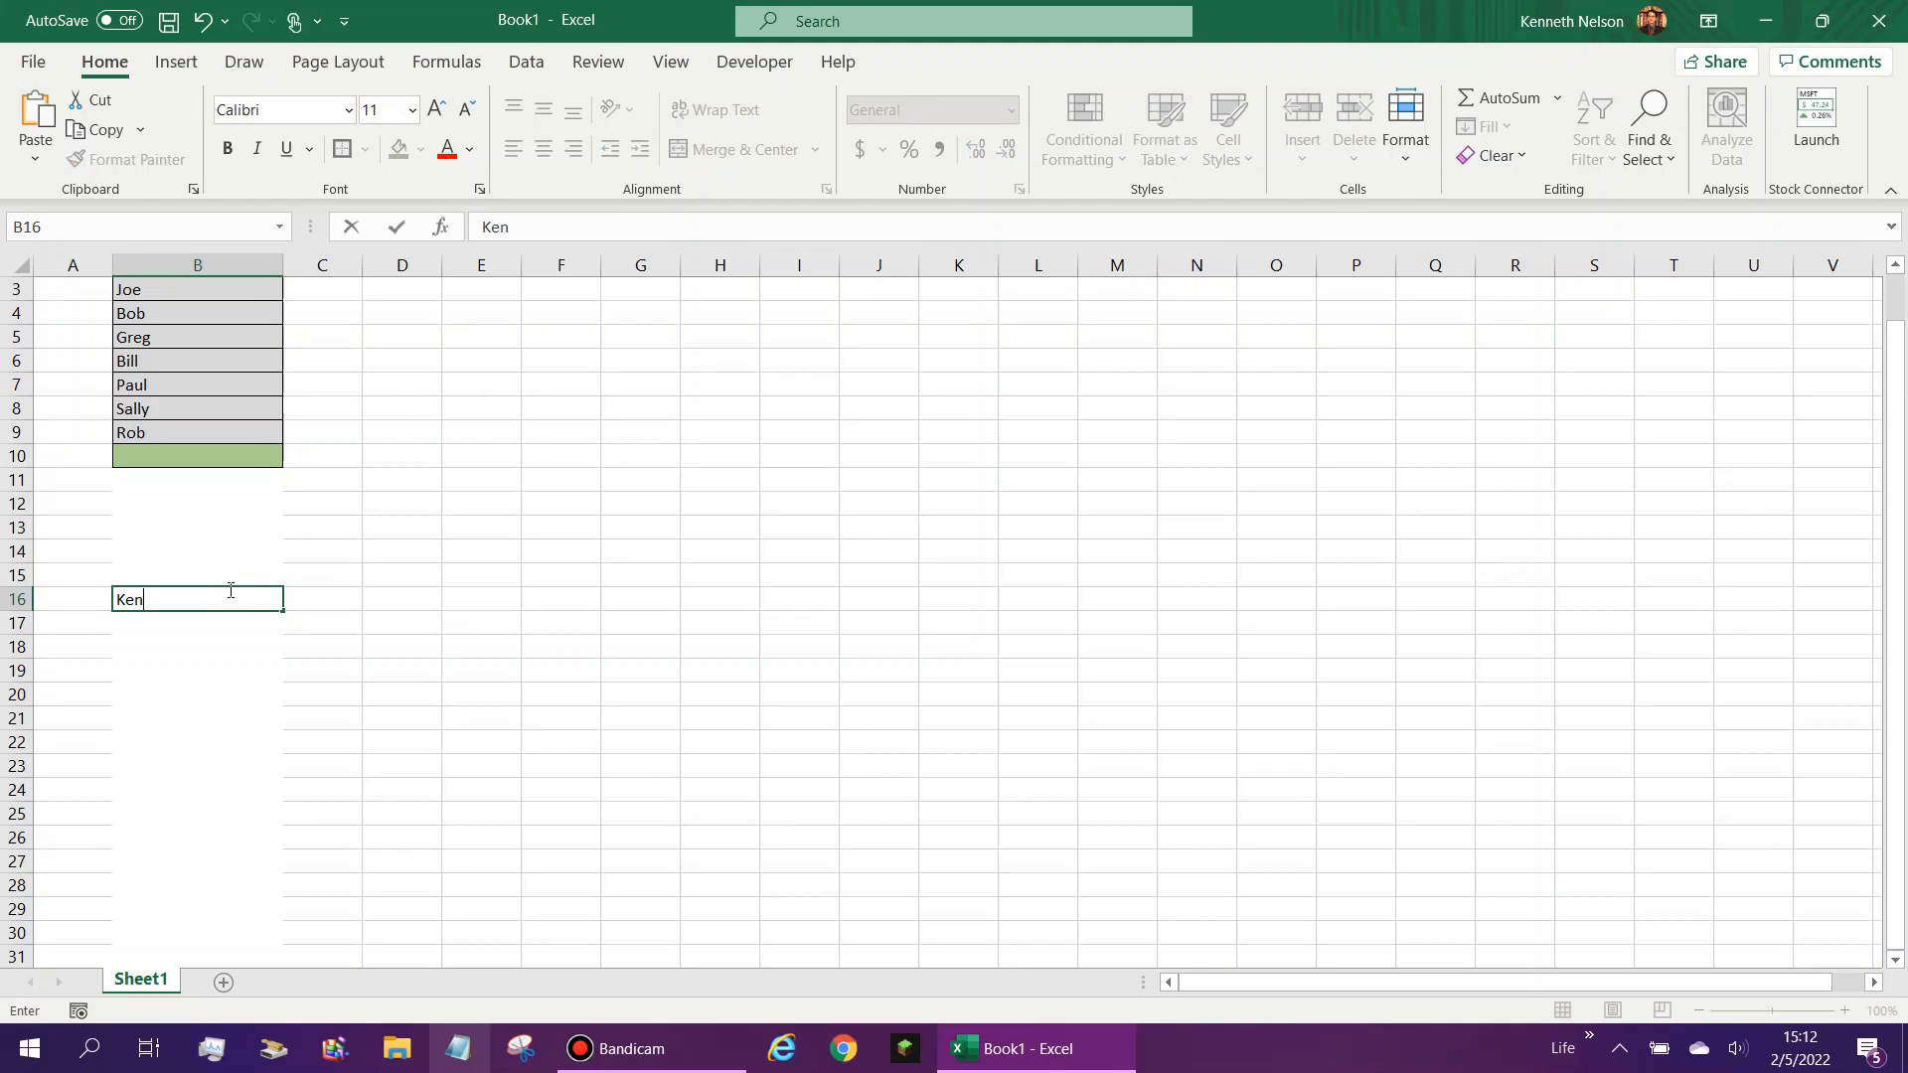
key(Return)
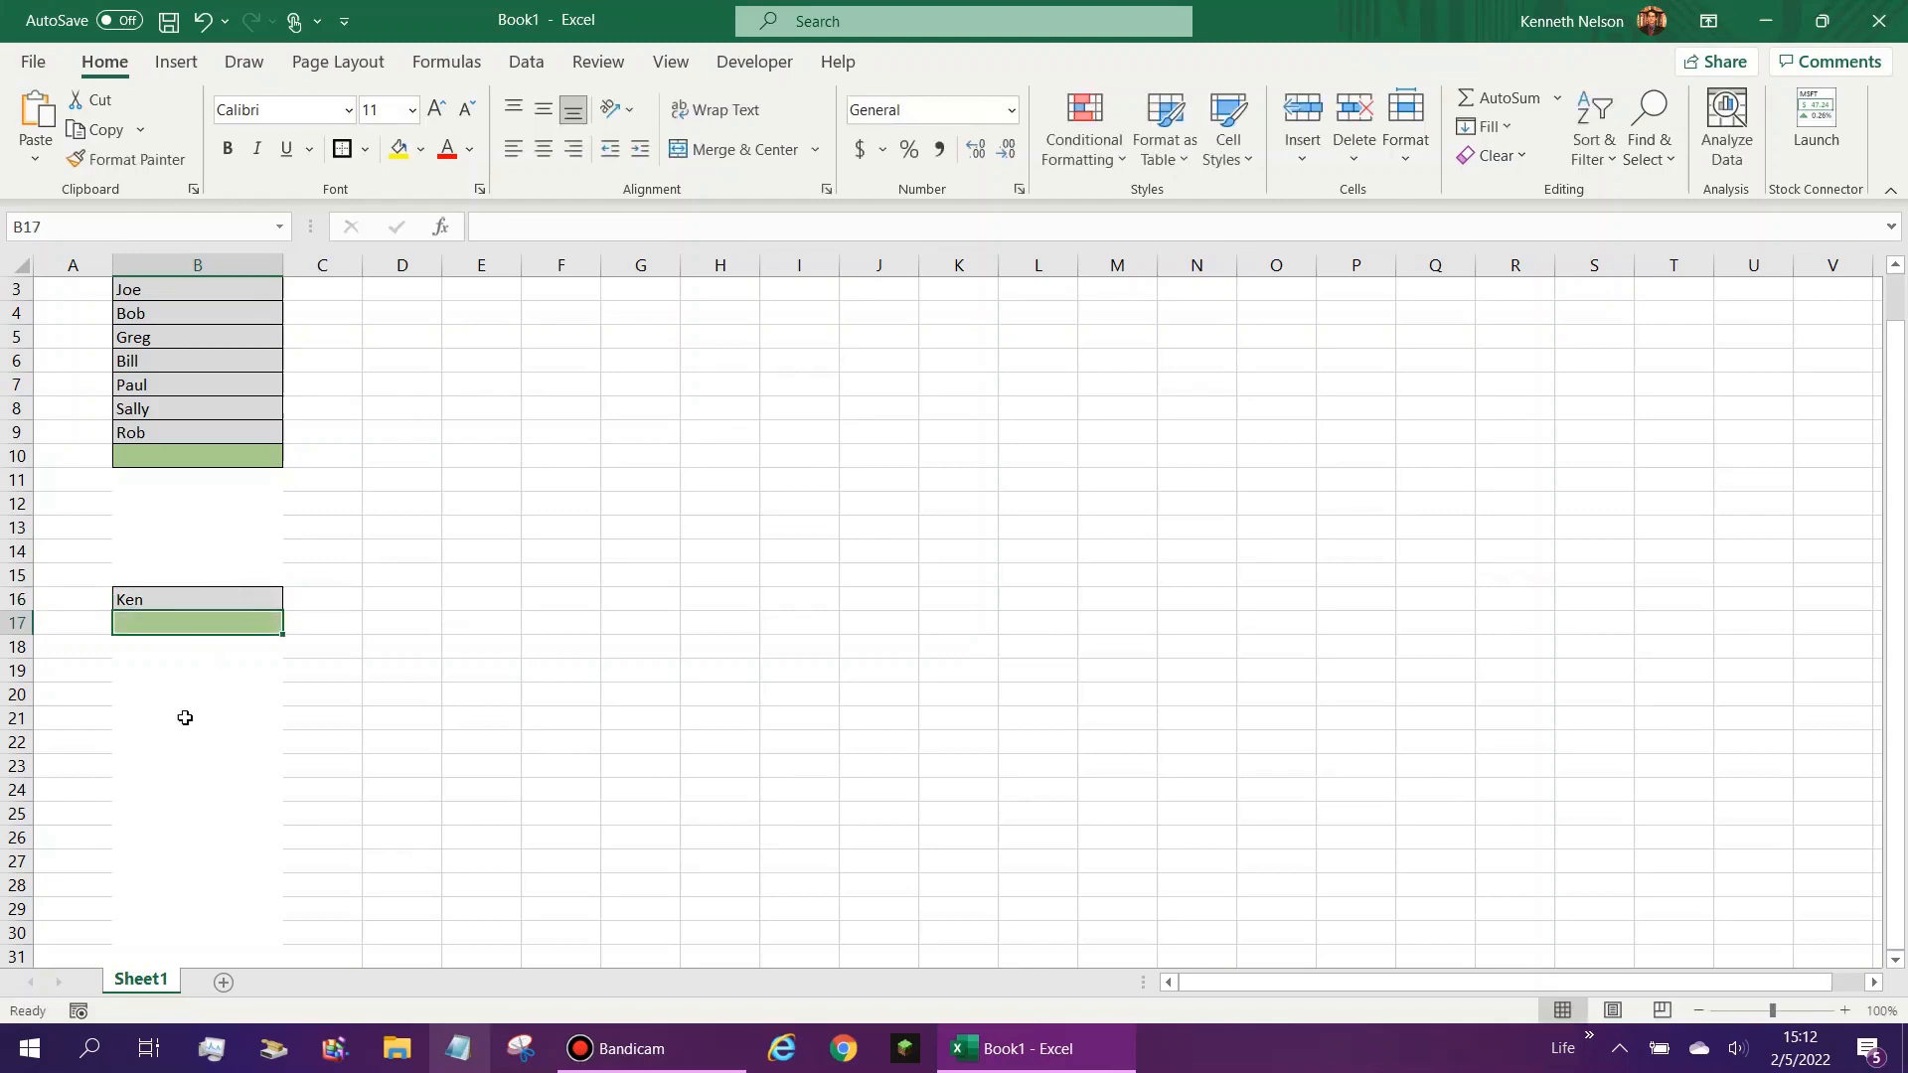
key(Return)
key(Return)
drag(202, 578, 193, 768)
drag(173, 575, 208, 606)
click(204, 609)
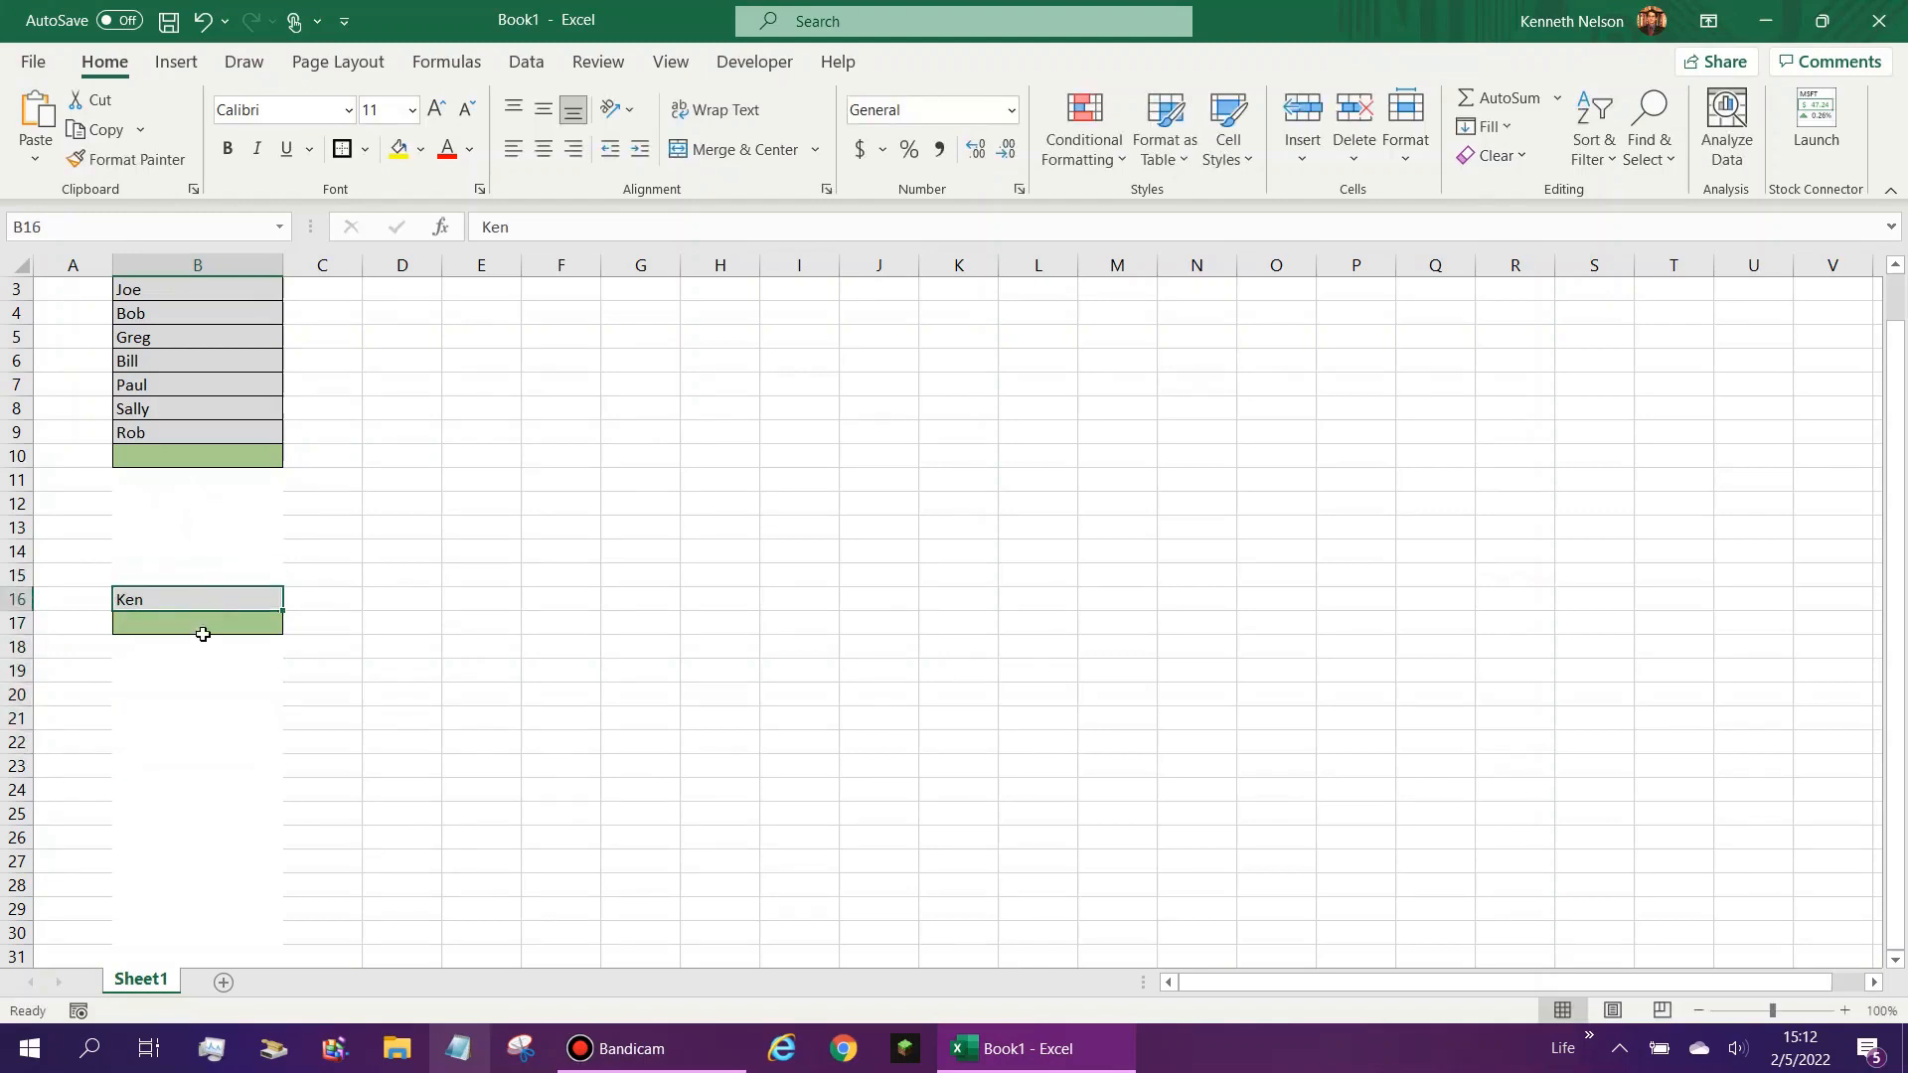
click(186, 613)
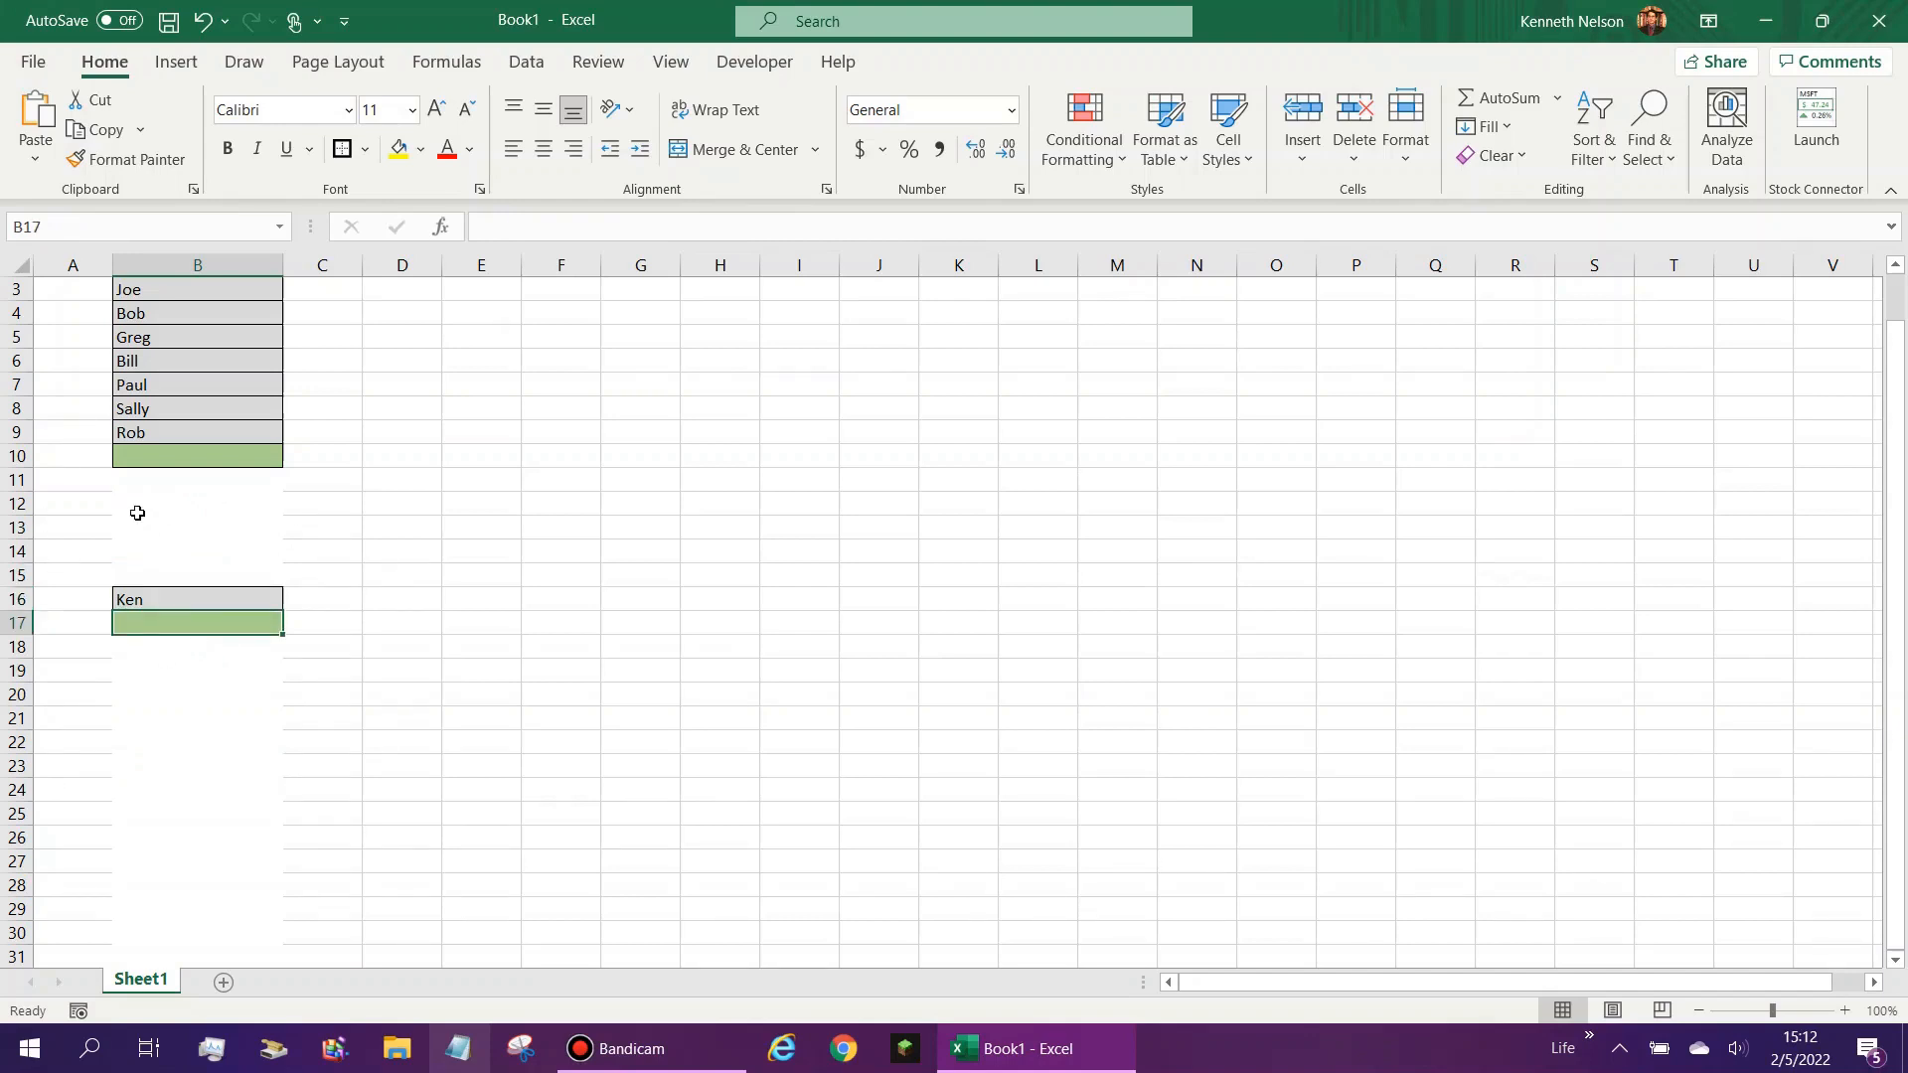
click(178, 475)
click(169, 449)
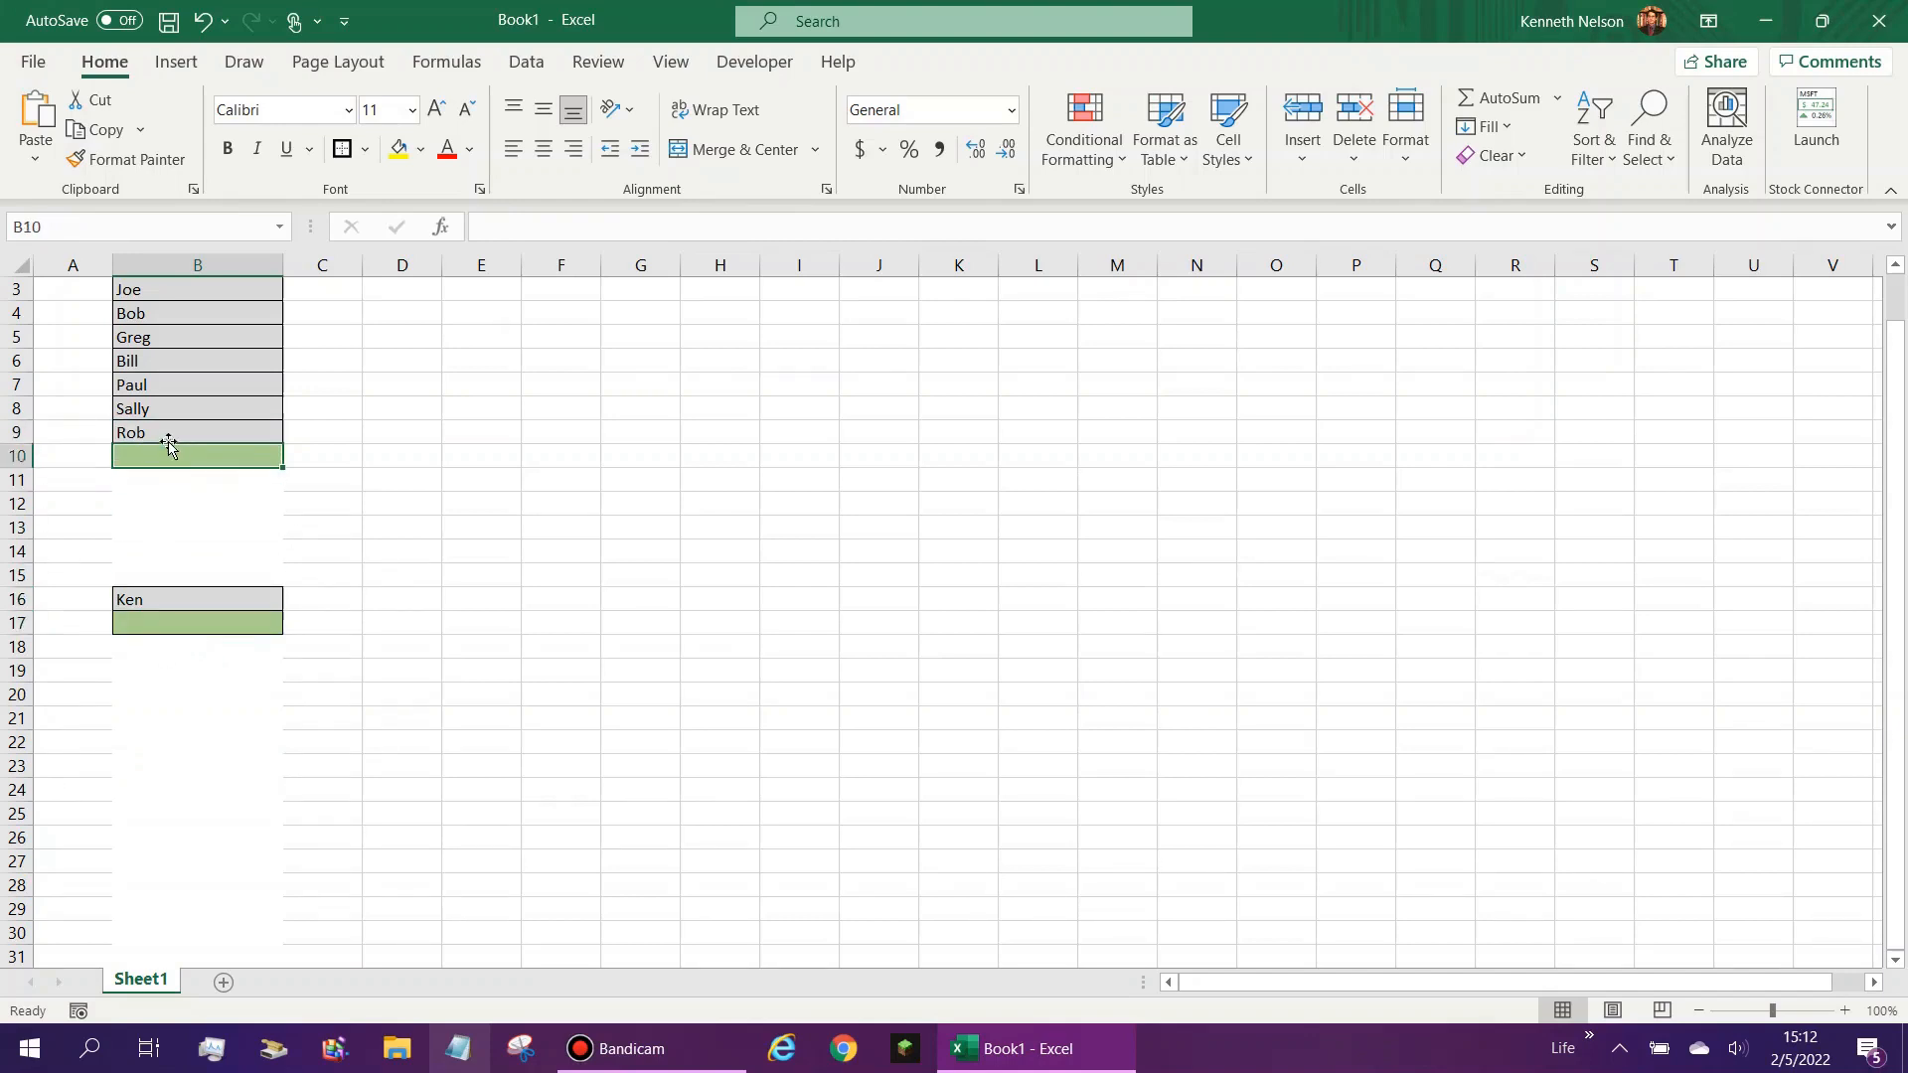
- Test the gap in the list by entering another first name in cell B10
text(Kate)
key(Return)
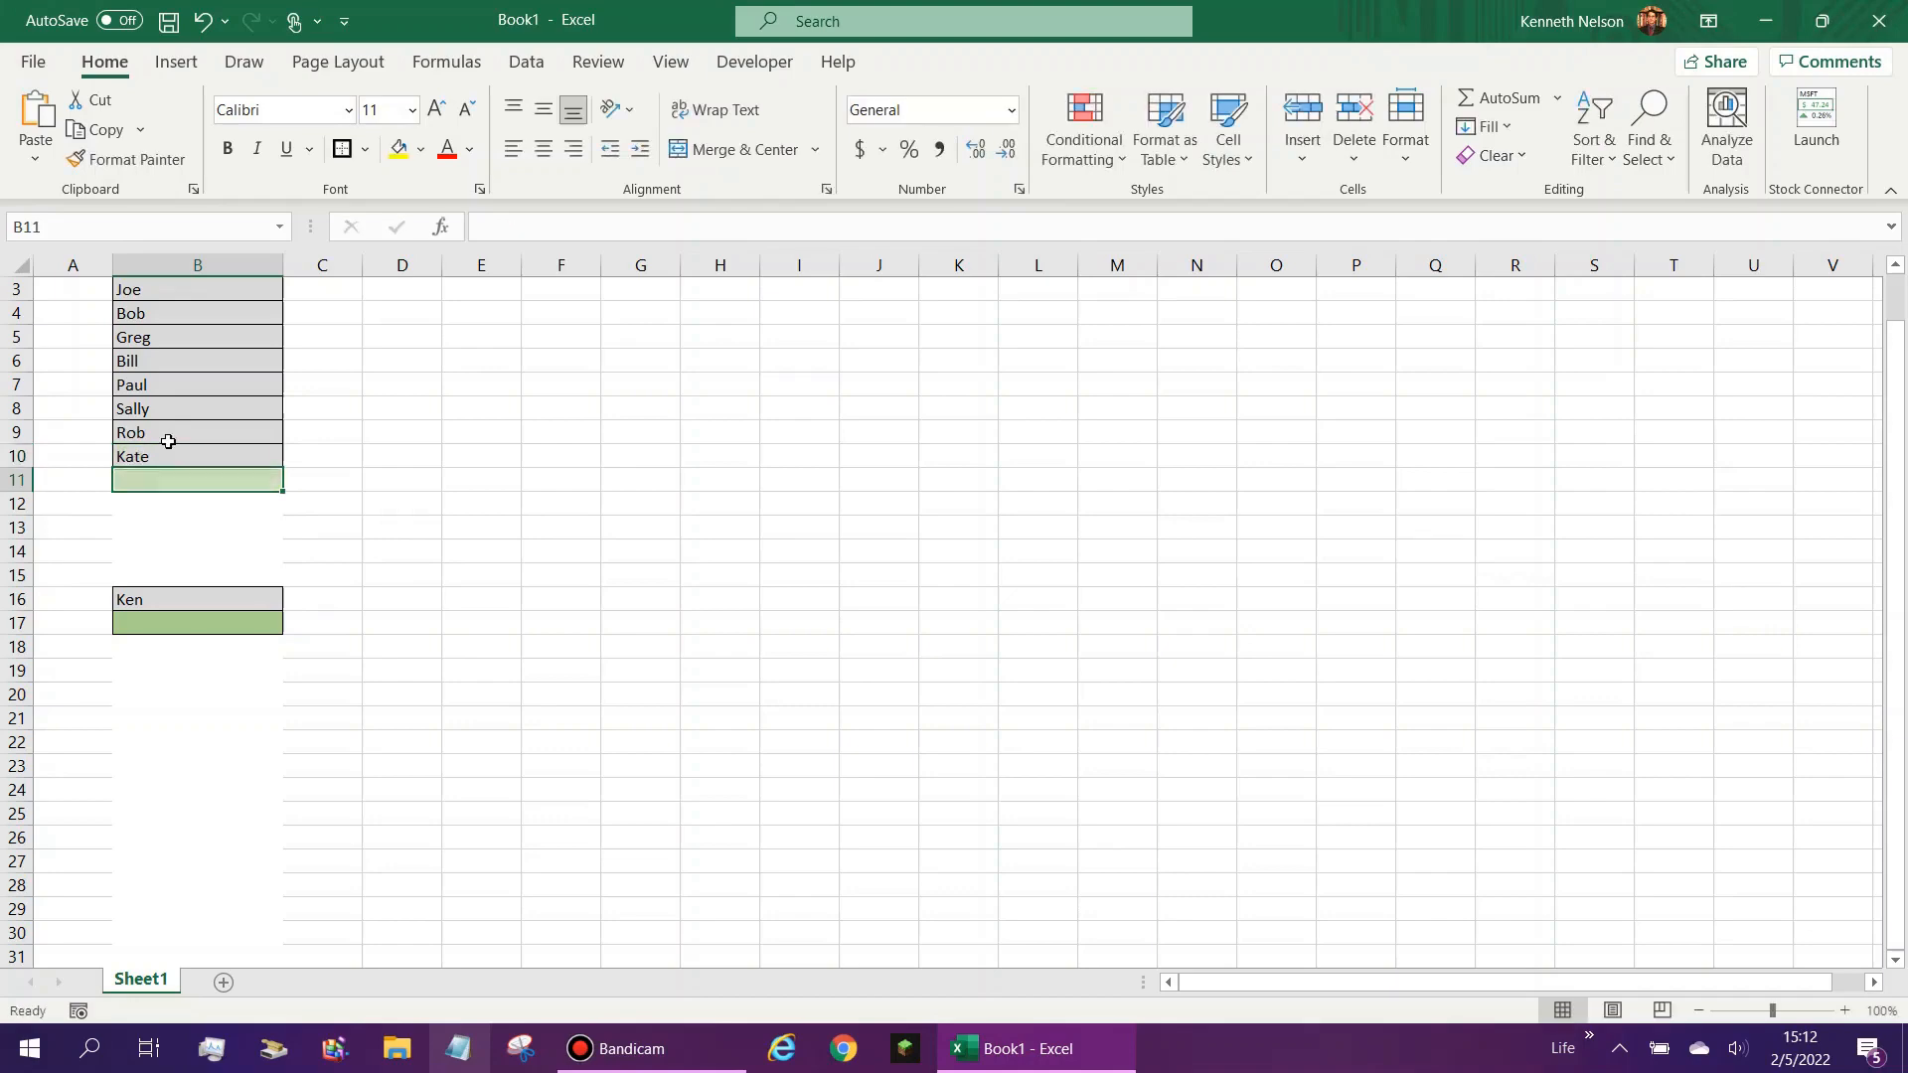
key(Return)
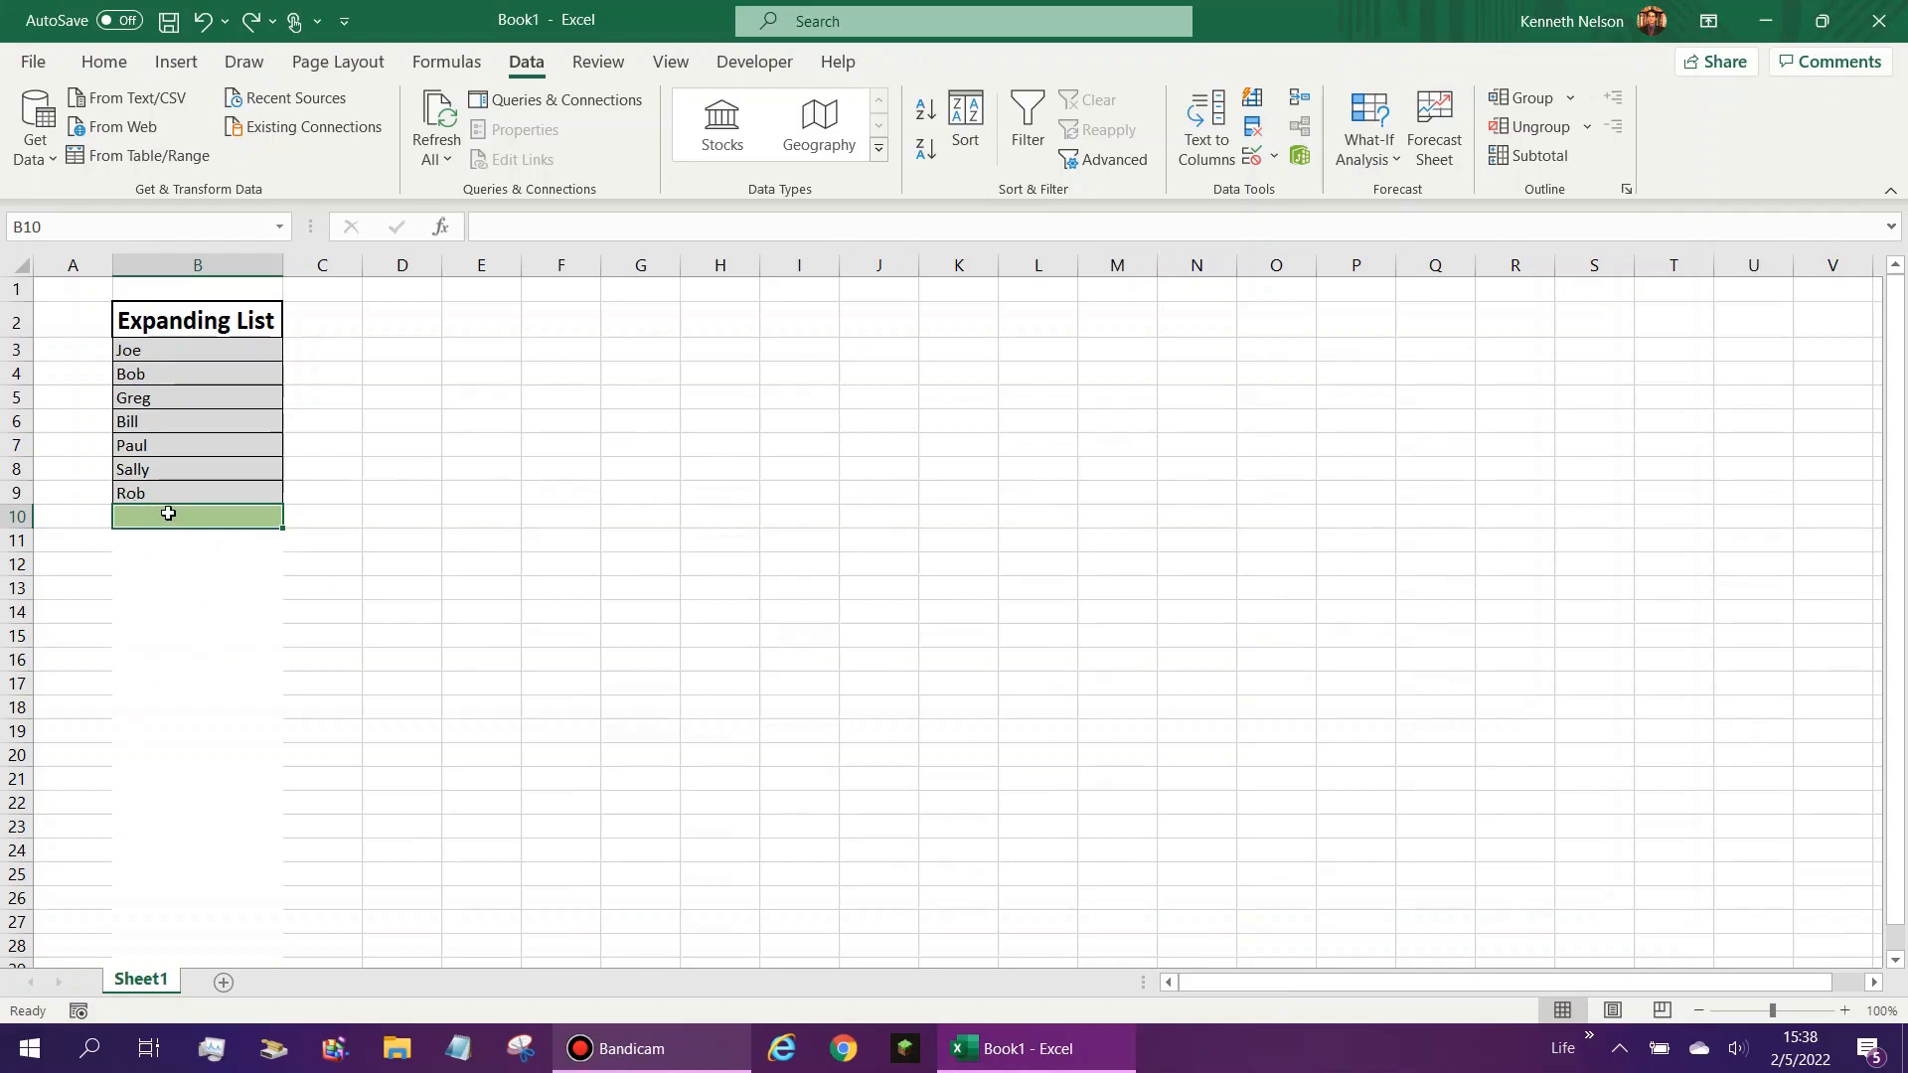
click(199, 365)
drag(144, 782, 147, 709)
scroll(147, 709, up, 1)
click(163, 398)
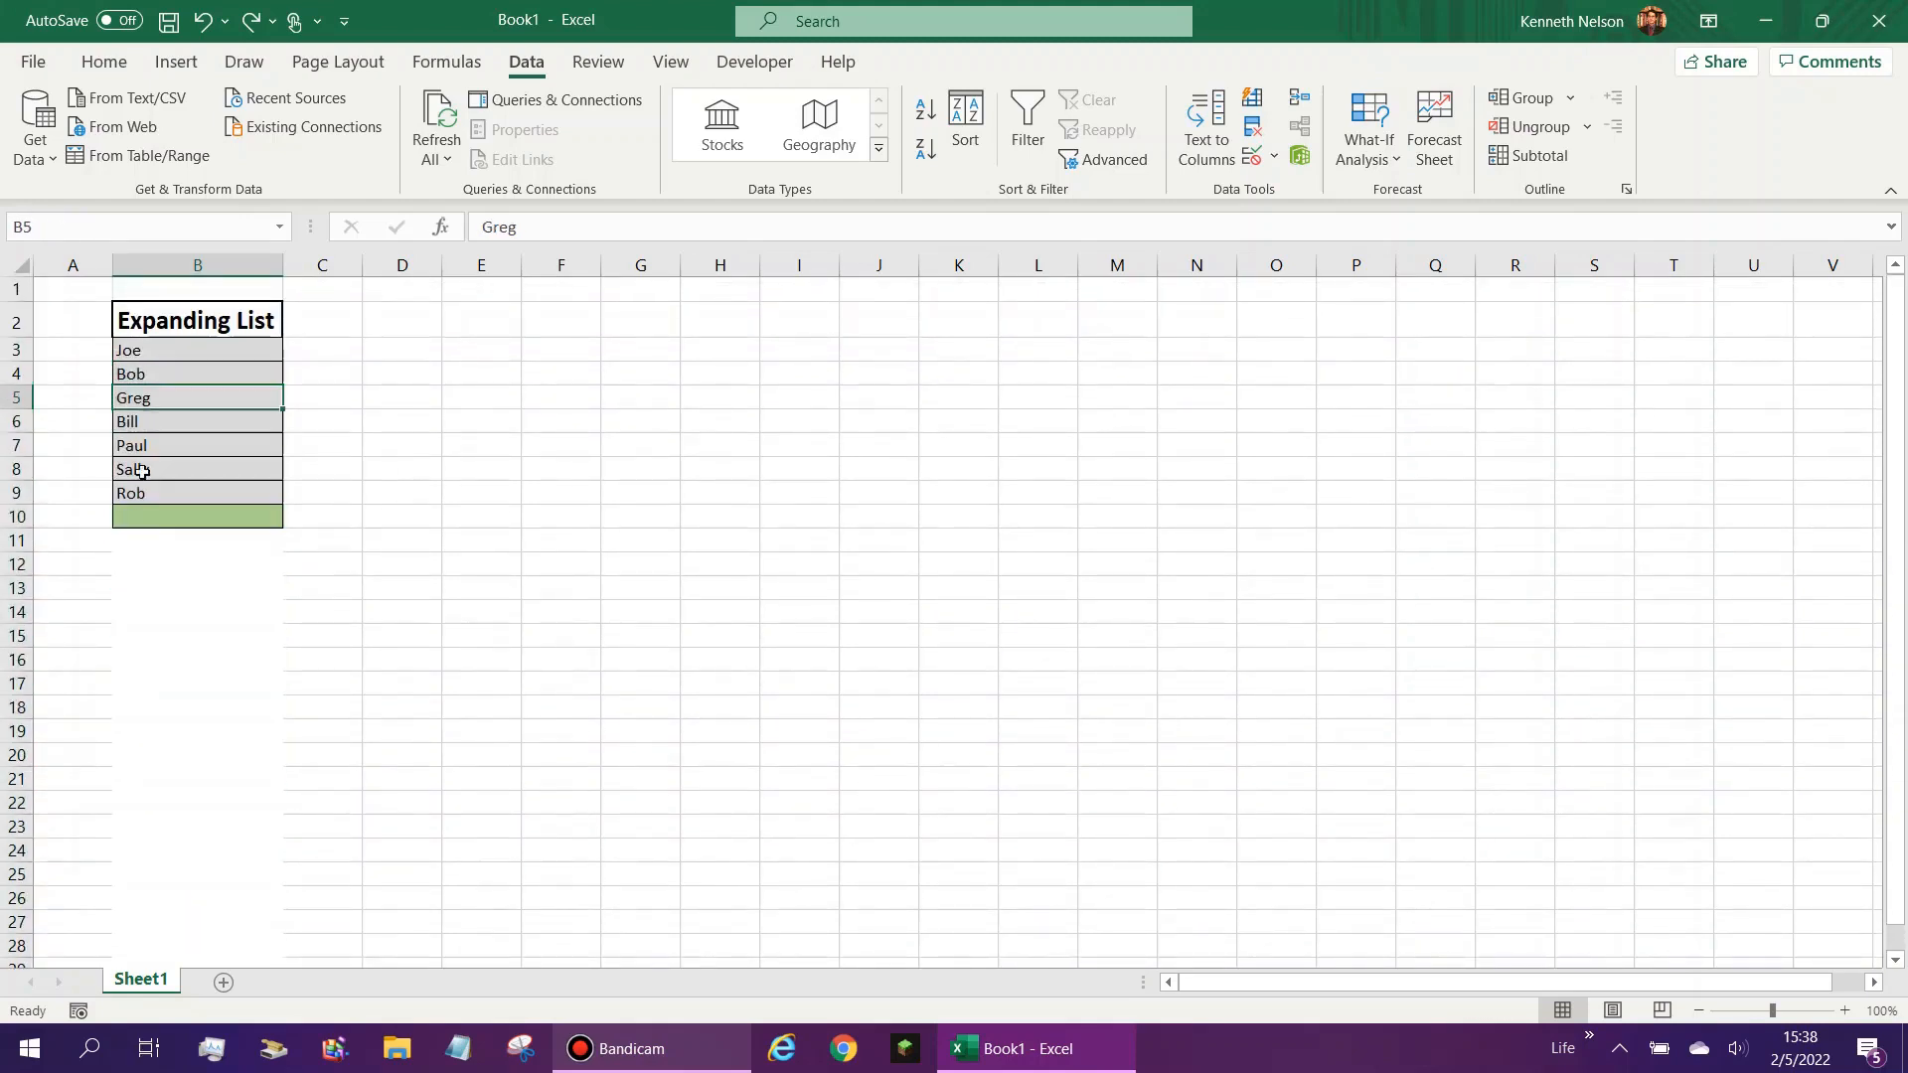
click(137, 522)
drag(142, 690, 147, 706)
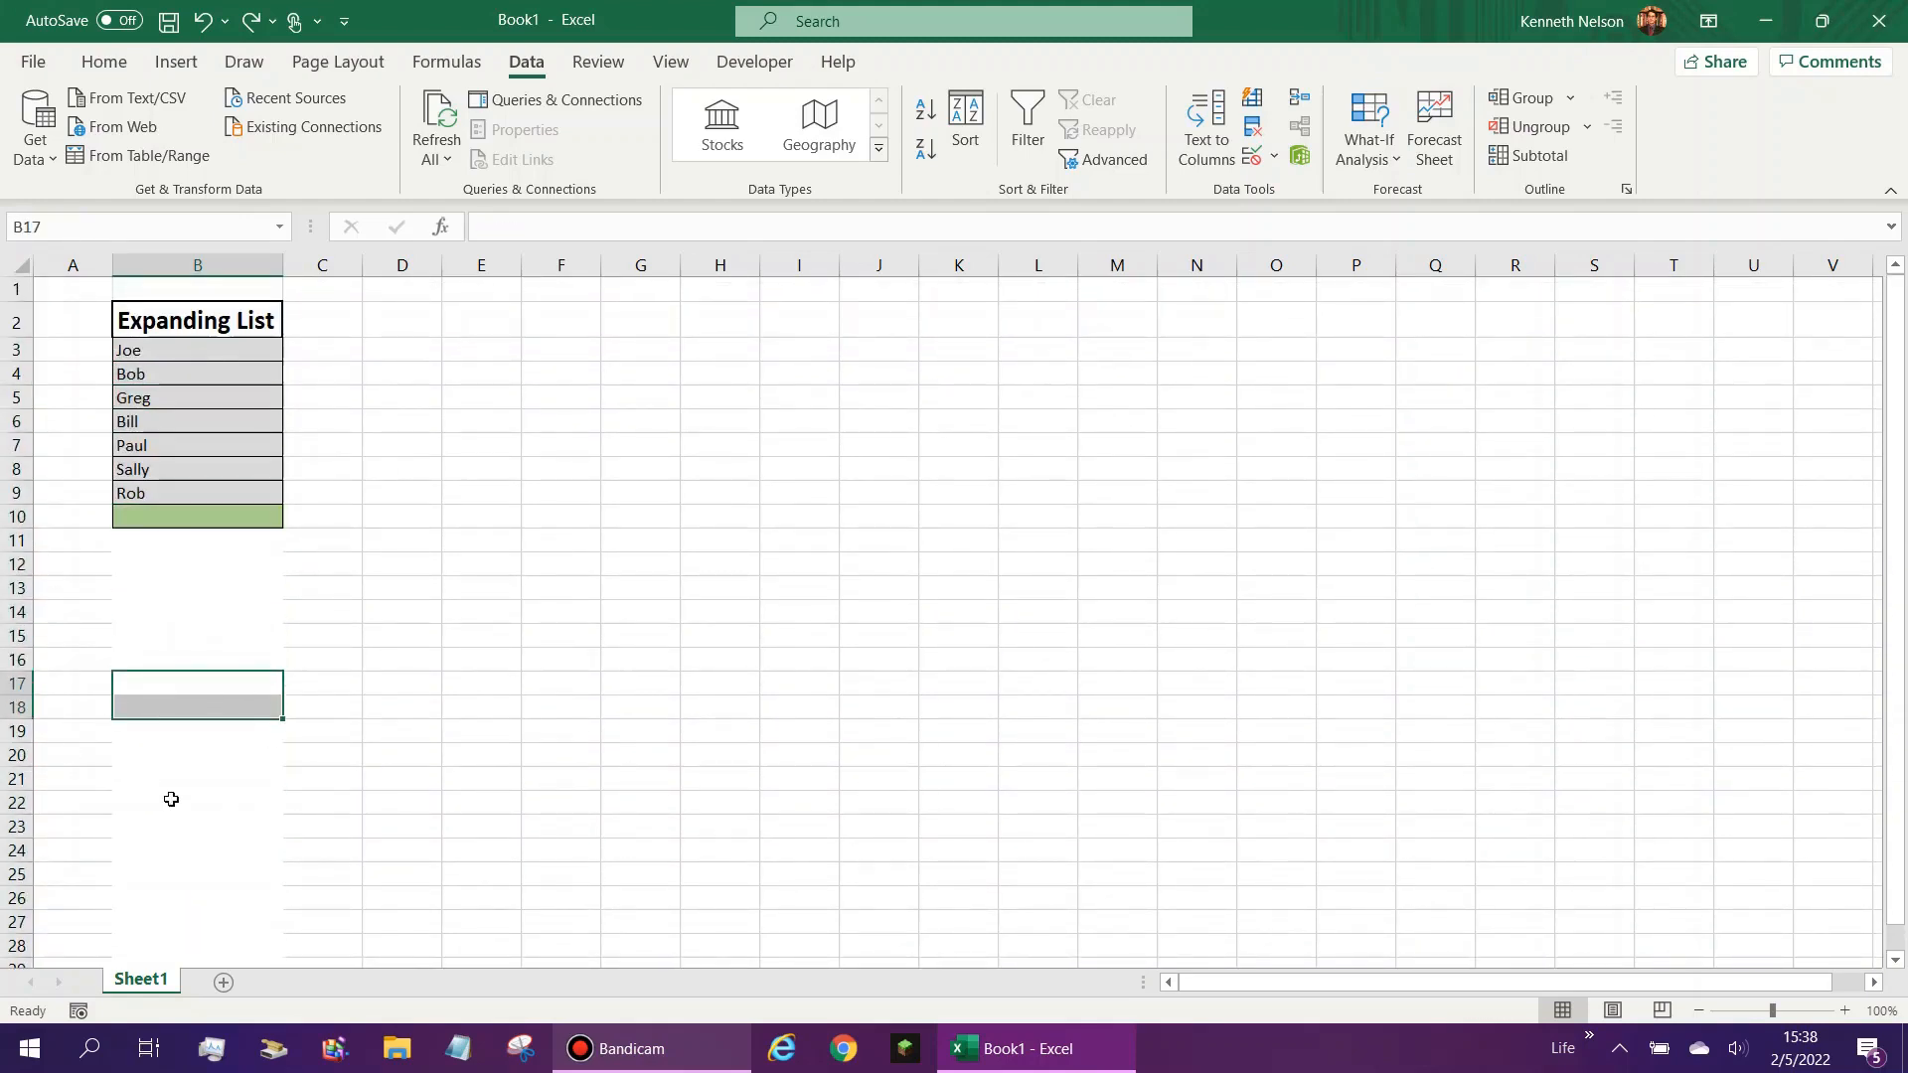
click(211, 707)
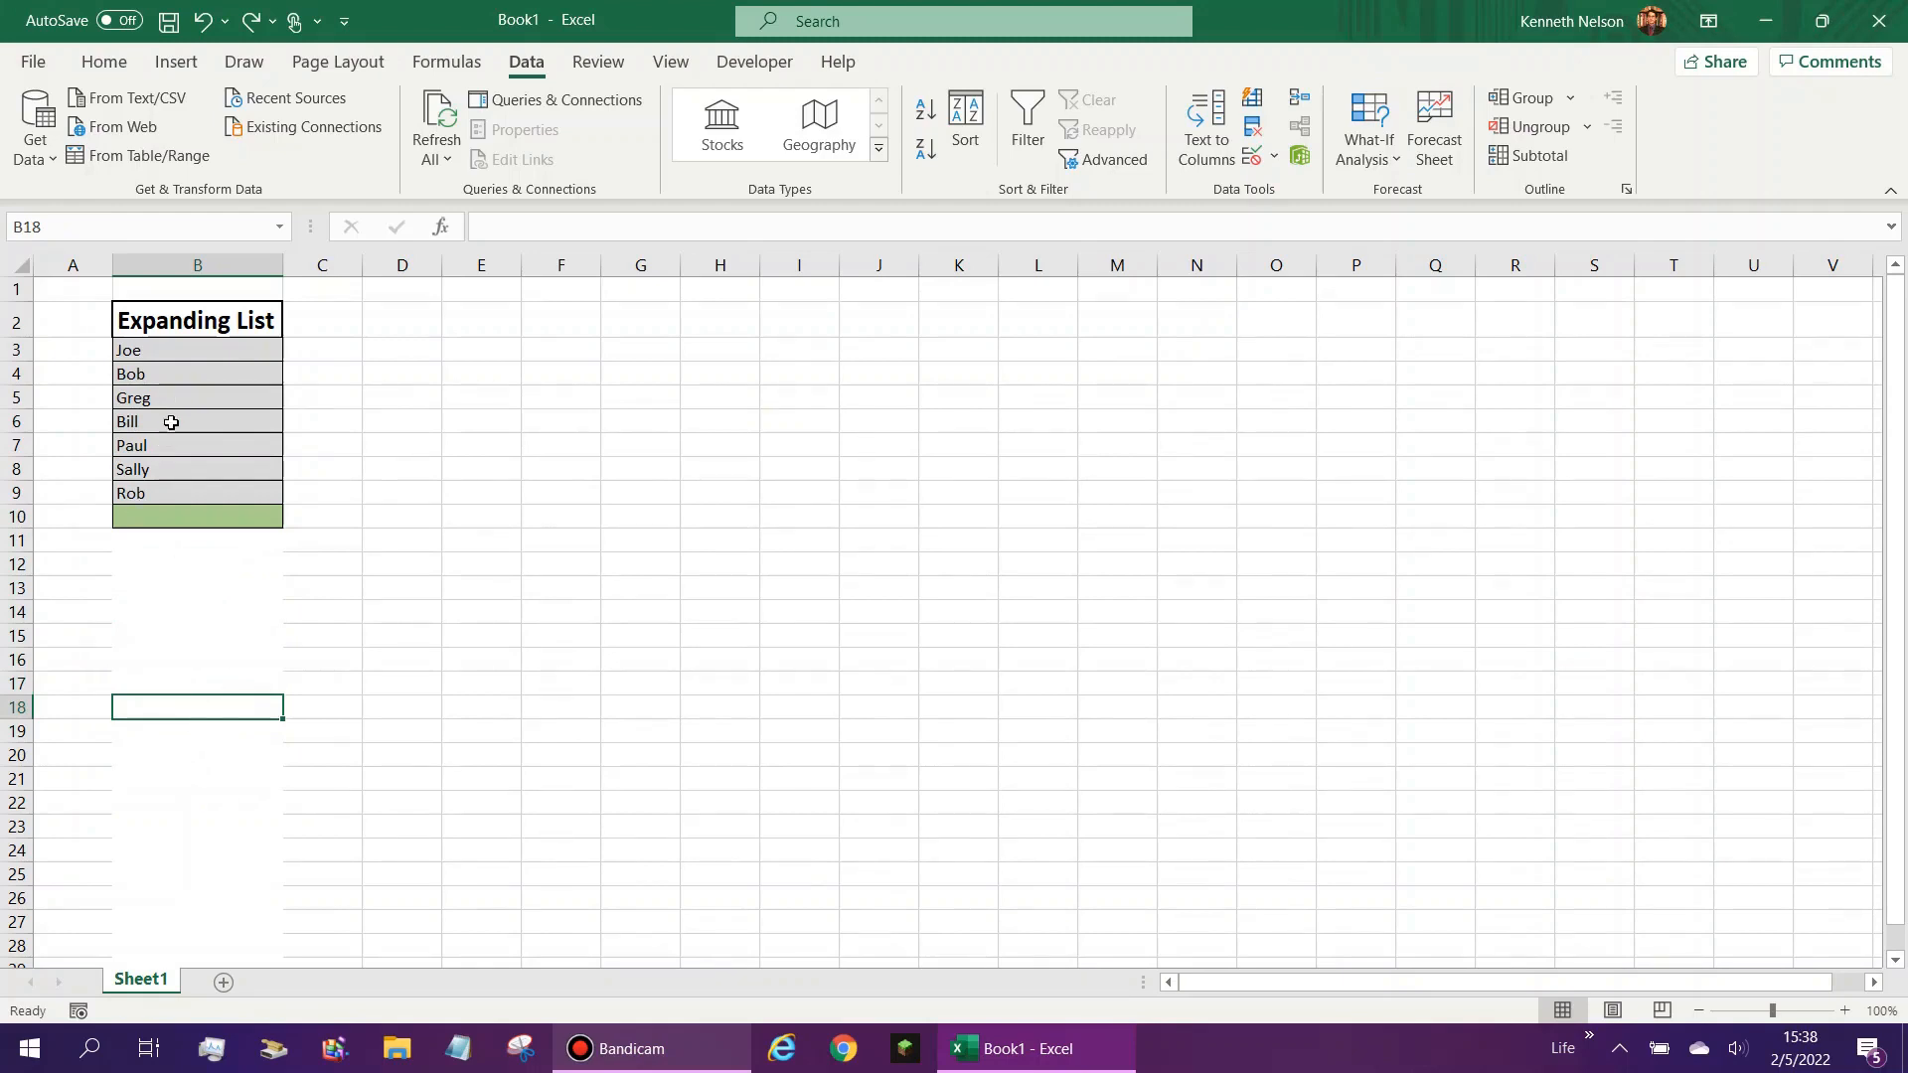
click(145, 517)
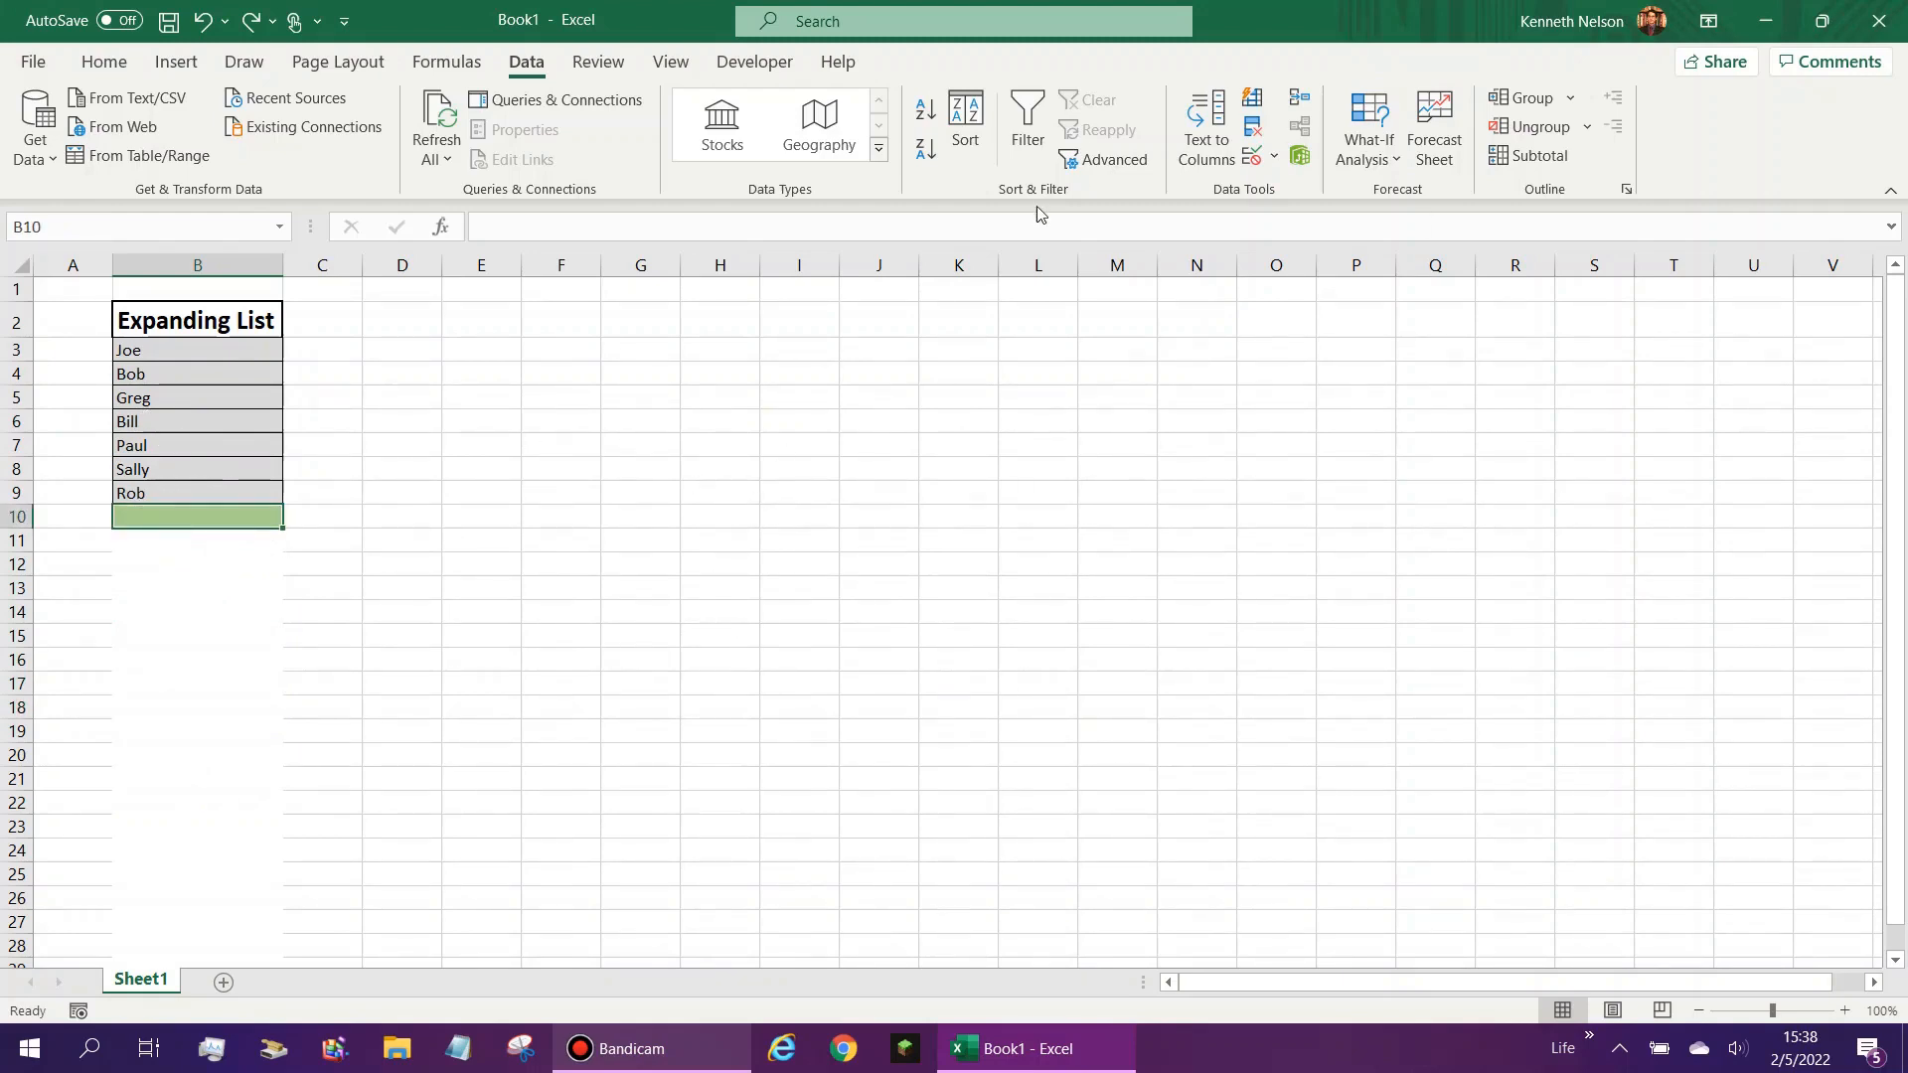
- Start a data validation rule on cell B3 that allows values by a custom formula
click(221, 342)
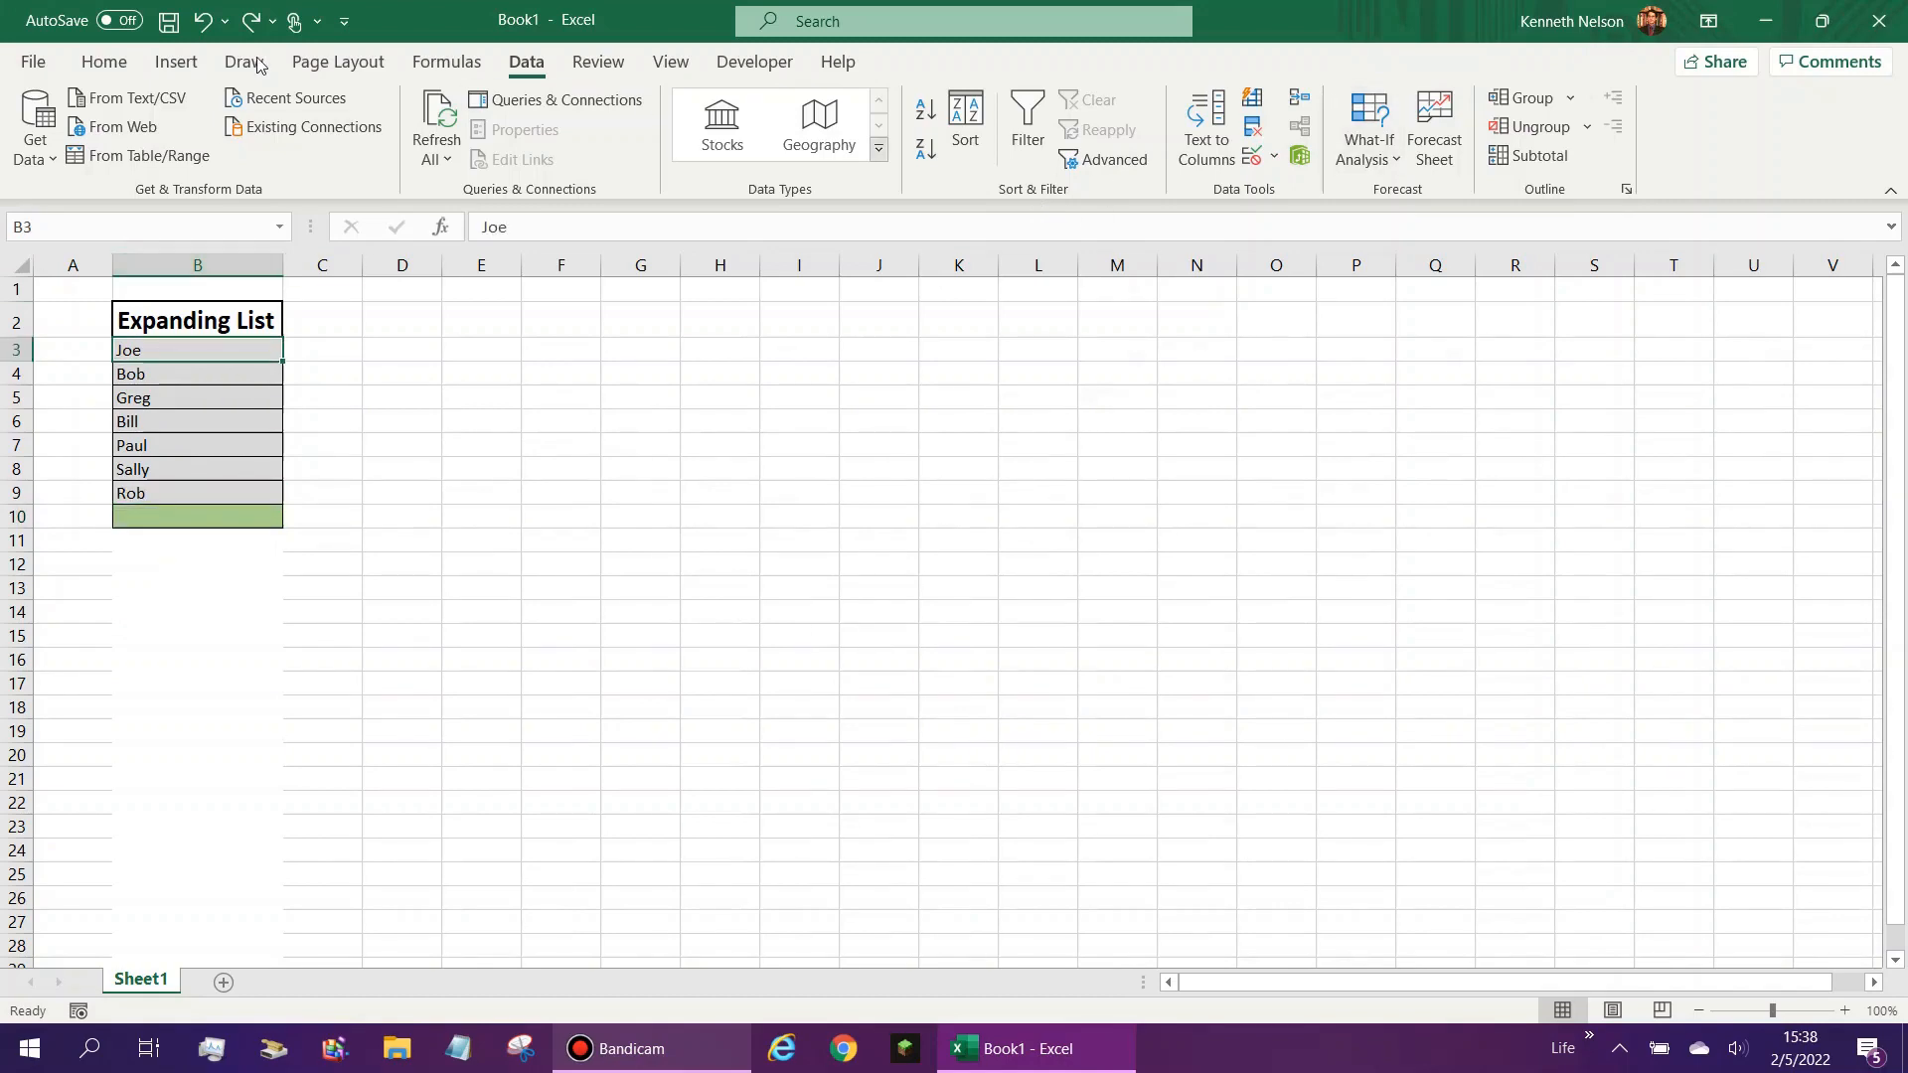
click(1252, 156)
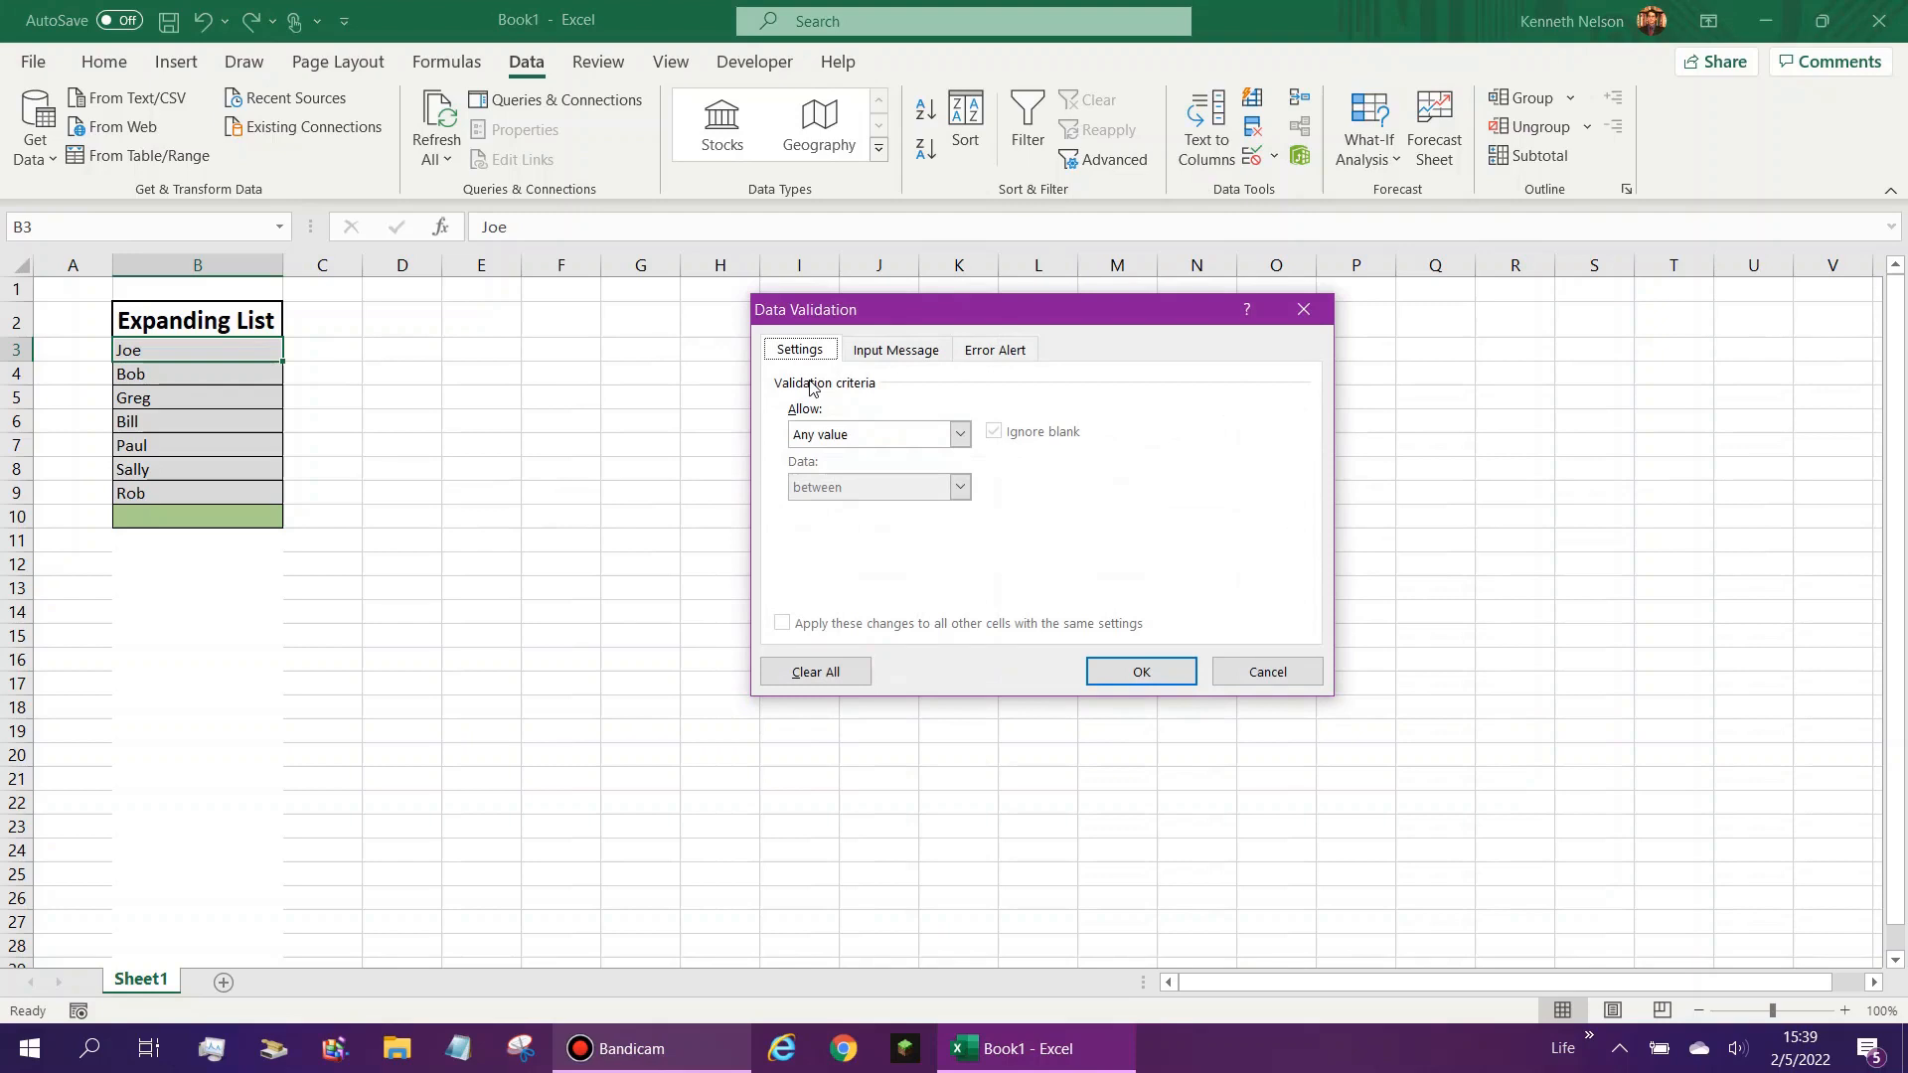
click(865, 434)
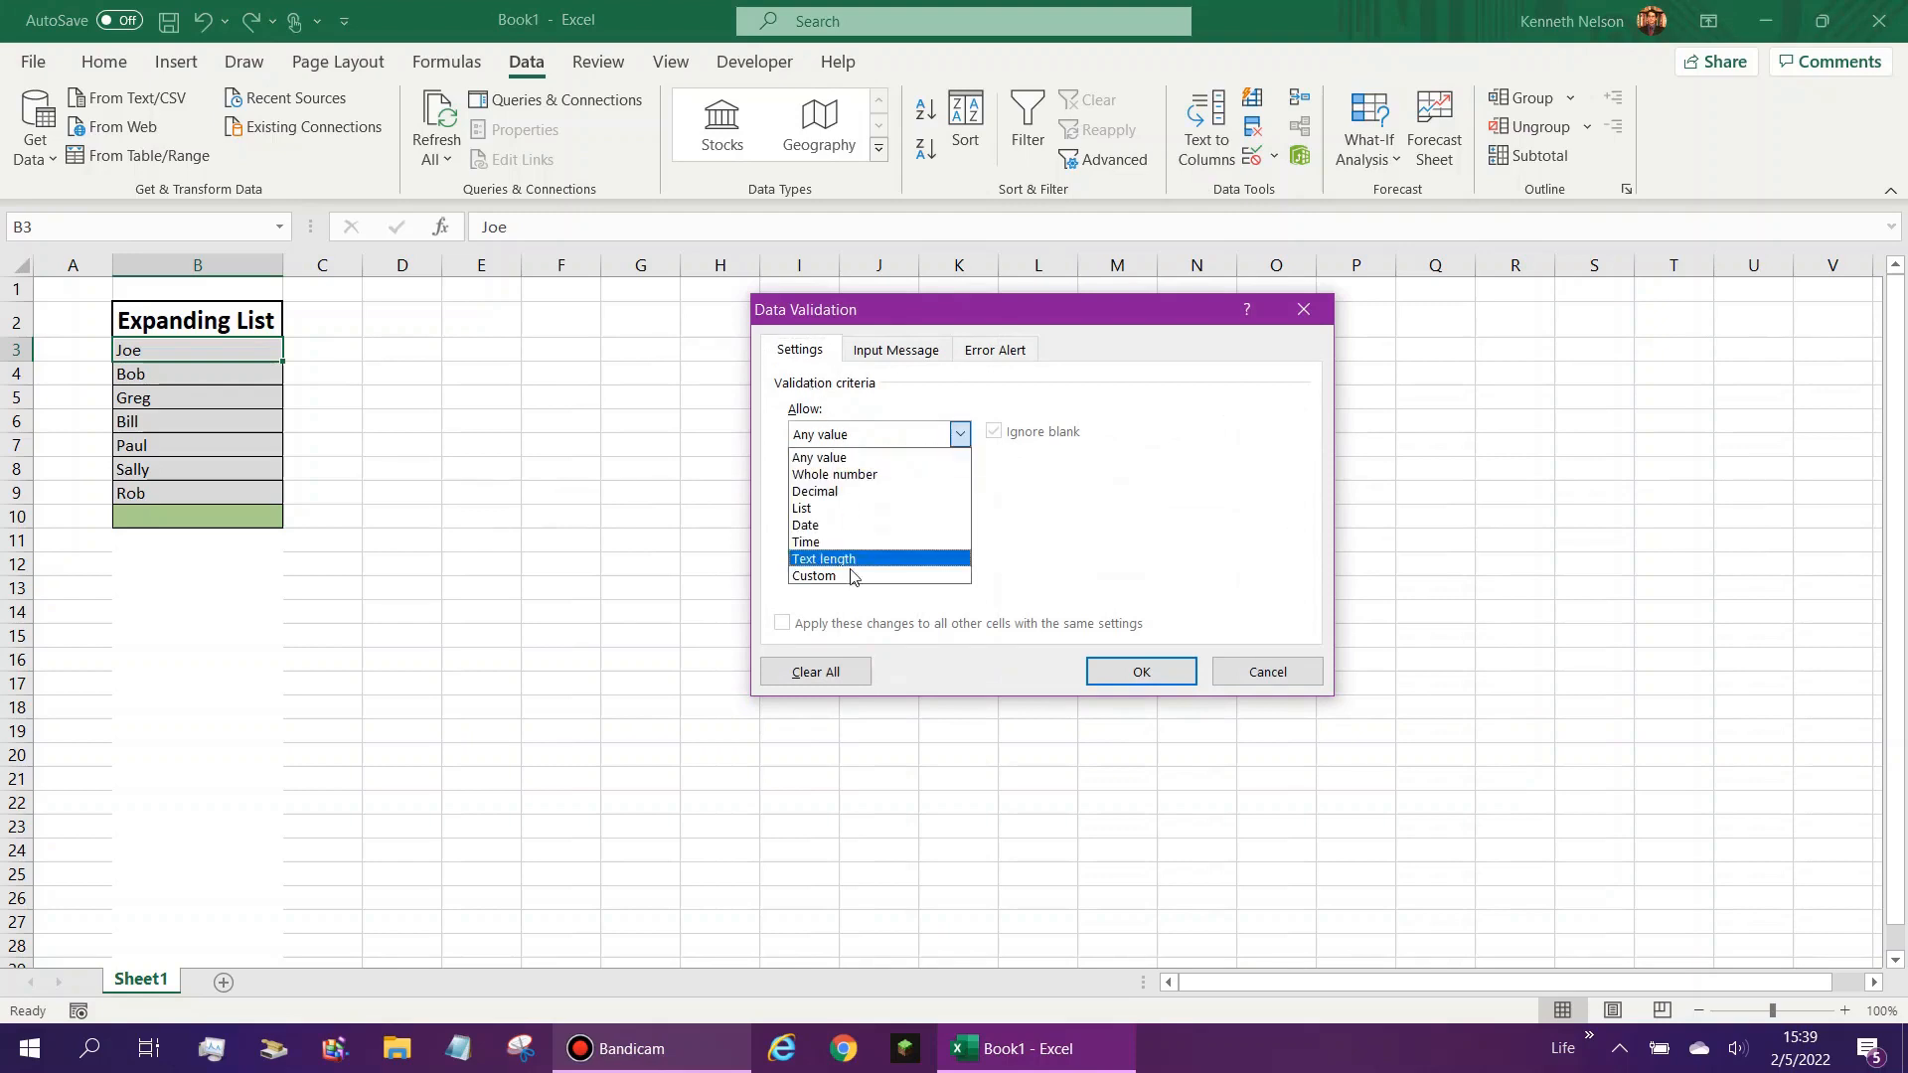
click(852, 574)
click(836, 545)
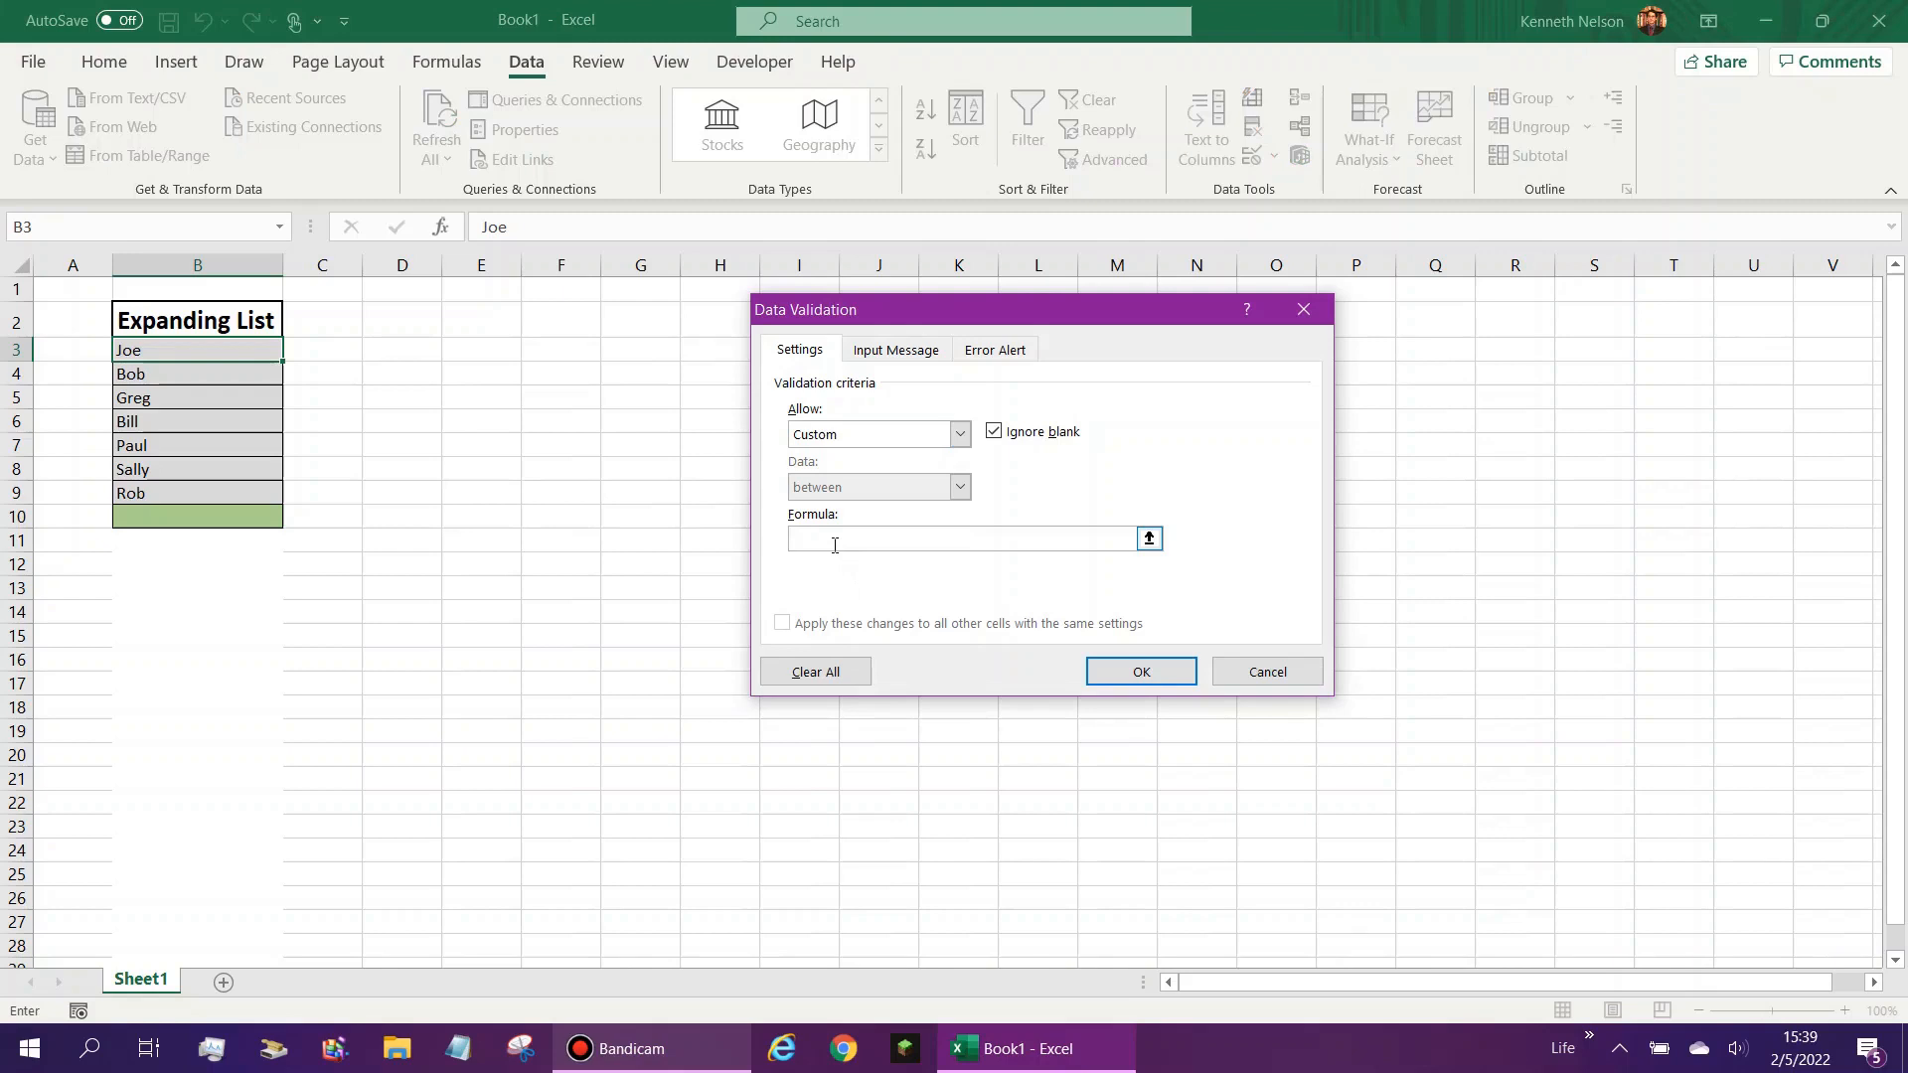
- Begin the custom validation formula as a COUNTIF over the range B3:B100
text(=COUNTIF()
drag(220, 347, 234, 419)
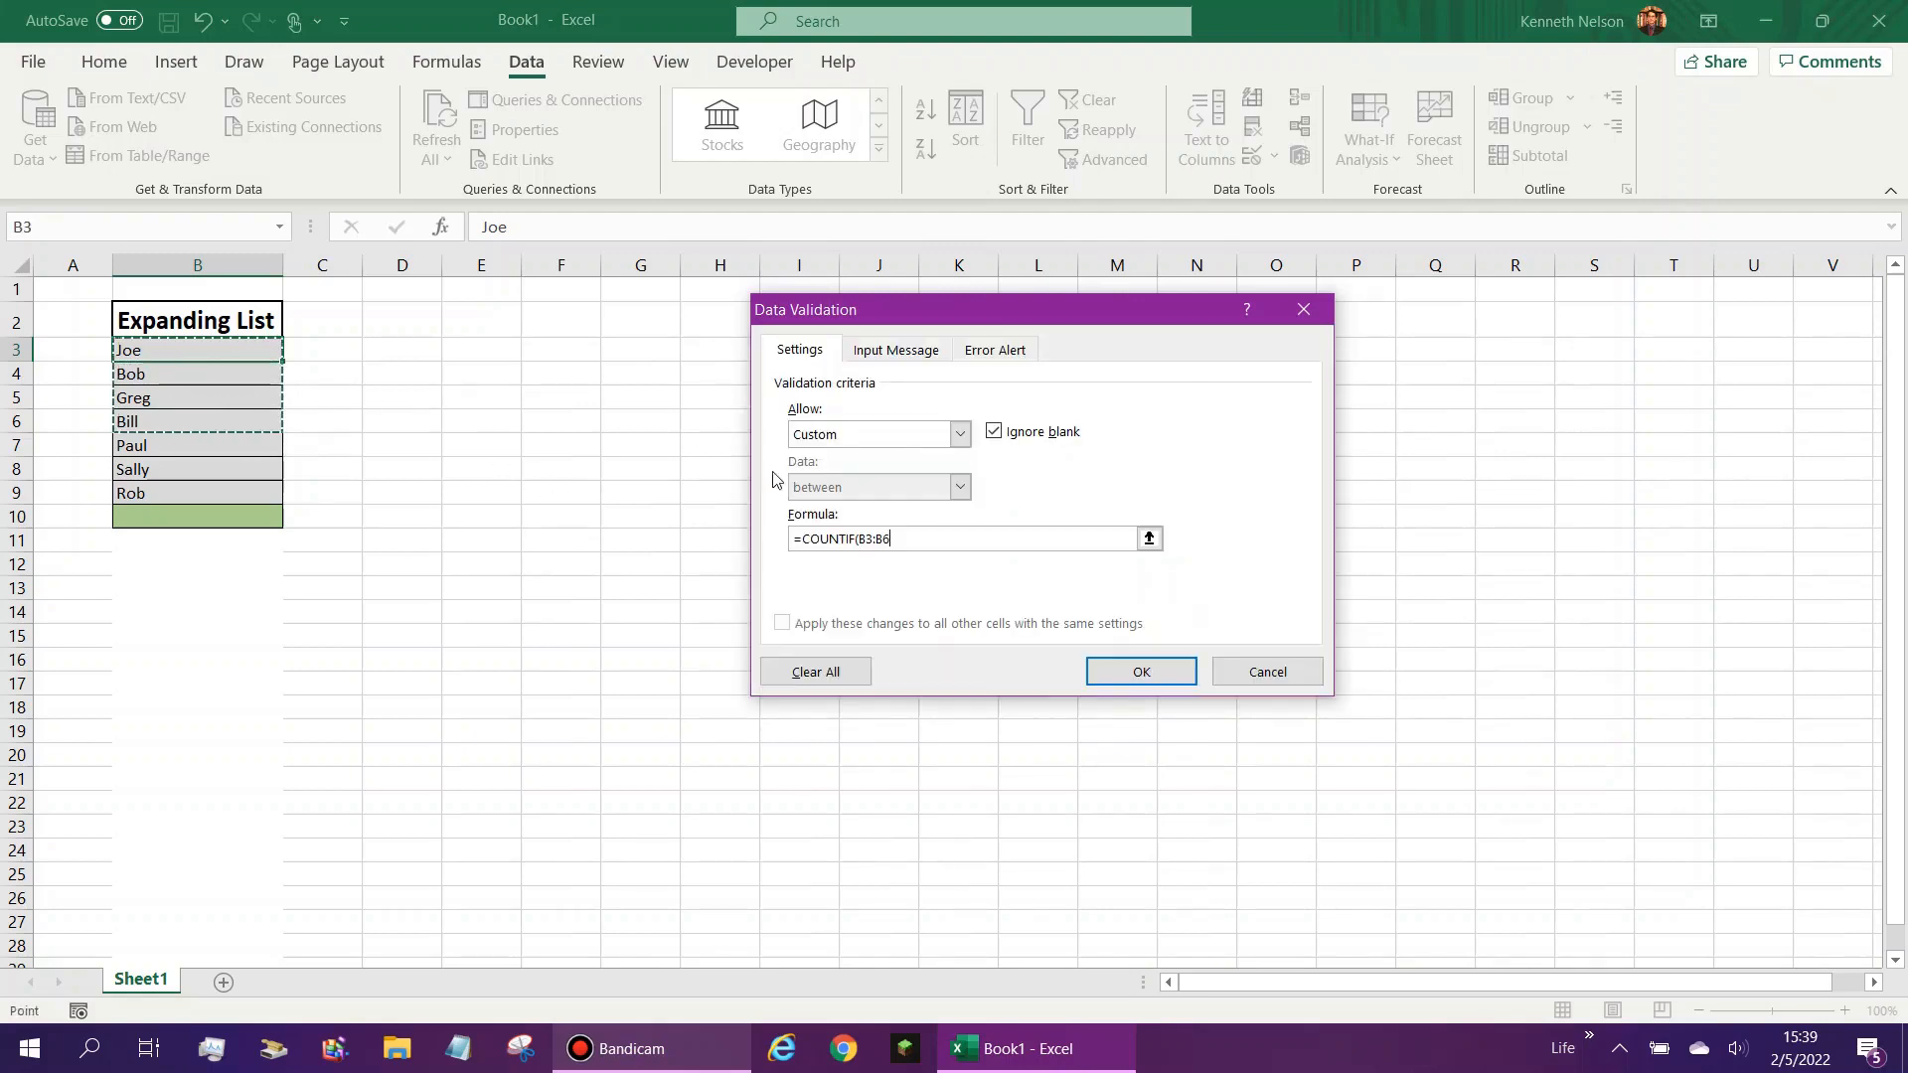
click(923, 538)
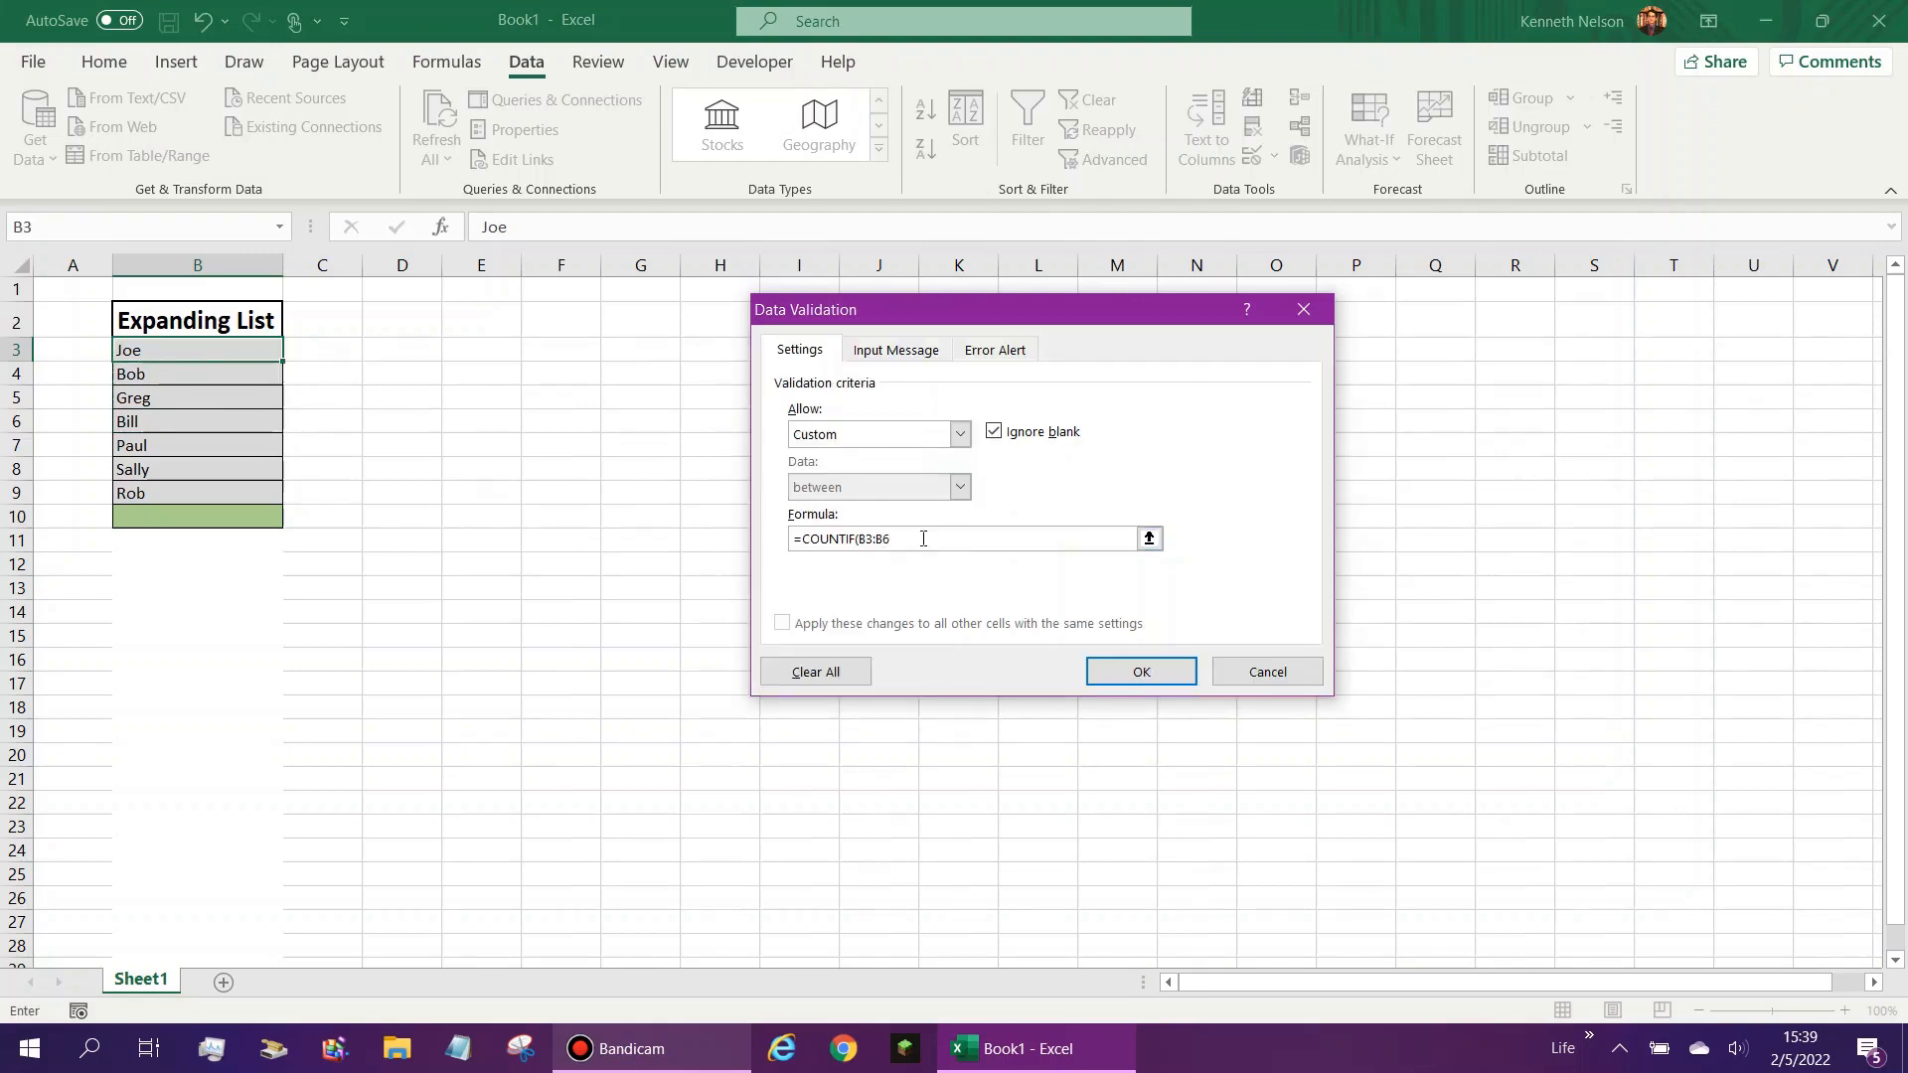
key(BackSpace)
text(100)
- Make the COUNTIF range absolute and complete the validation formula as =COUNTIF($B$3:$B$100,B3)=1
click(861, 542)
text($)
click(873, 542)
text($)
click(893, 541)
text($)
click(890, 539)
text($)
text($)
- Turn off the validation rule's input message for when the cell is selected
click(991, 348)
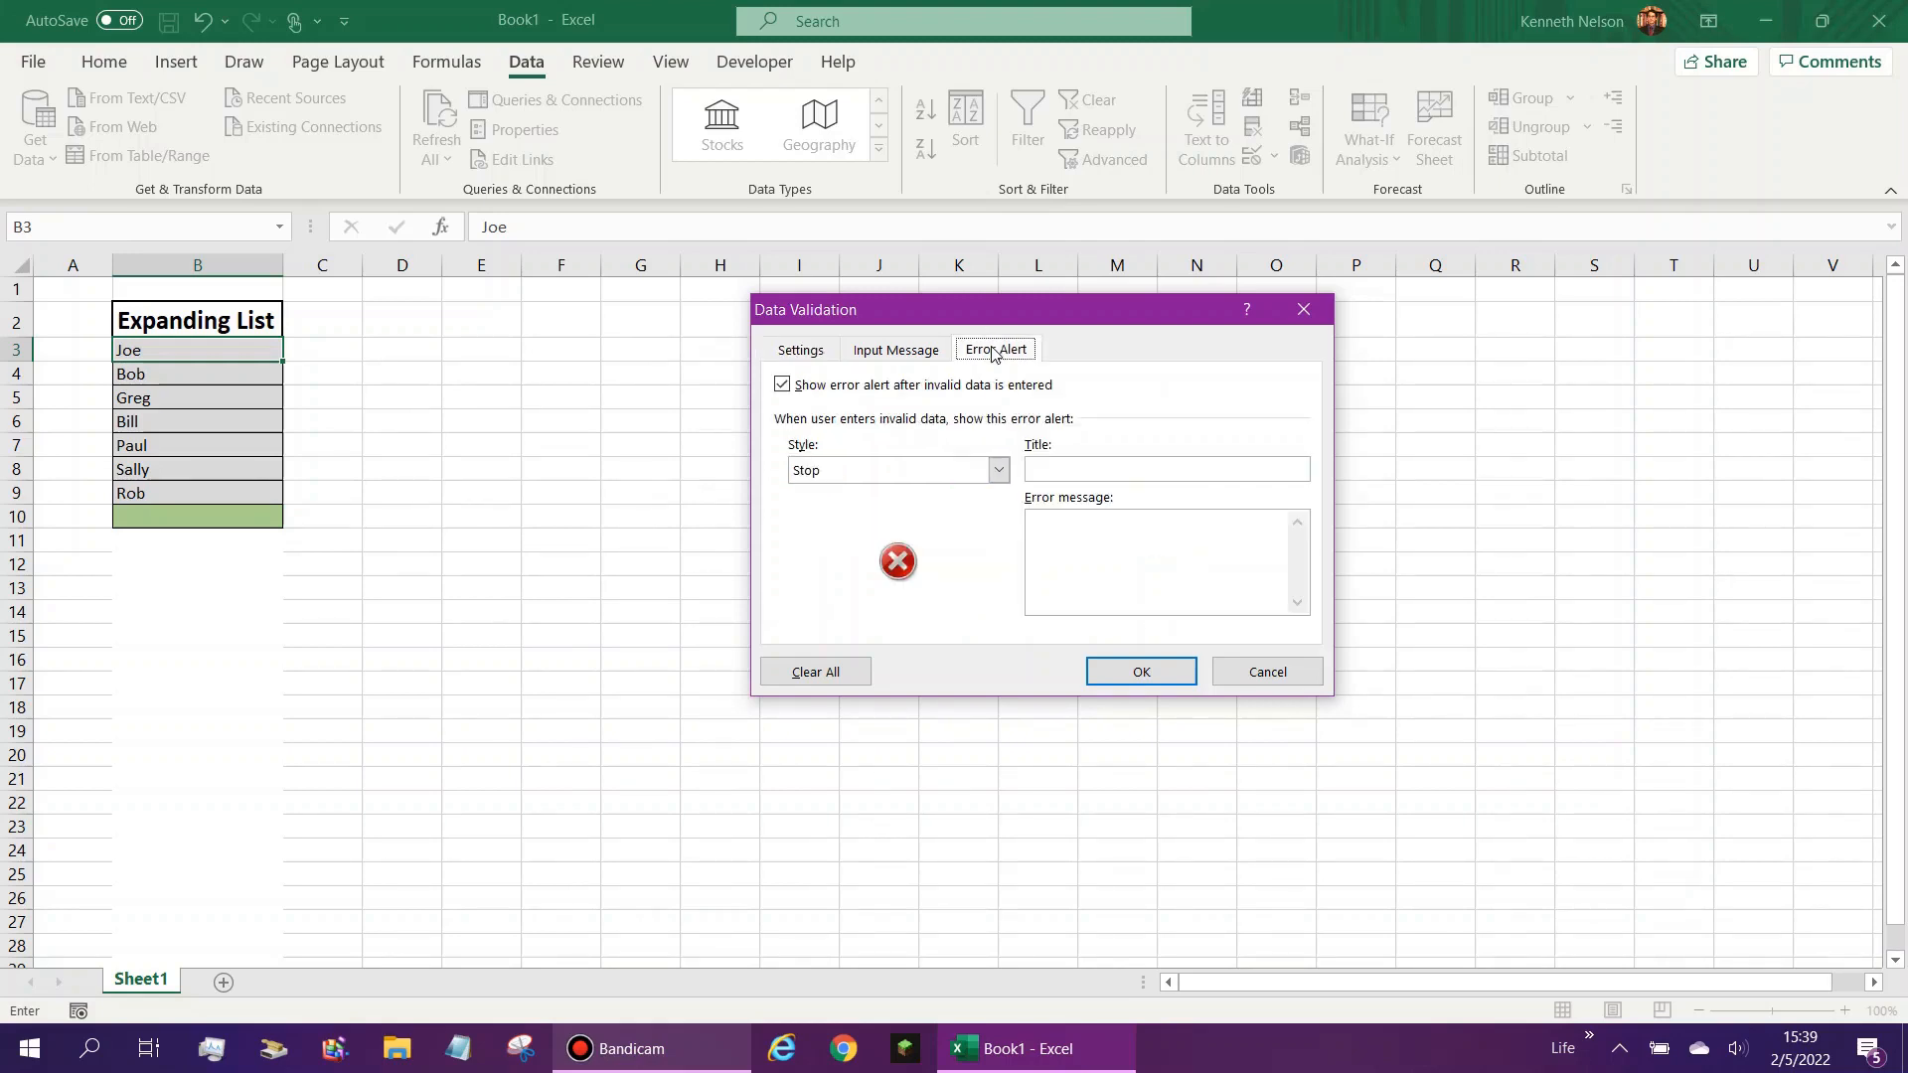
click(900, 349)
click(785, 386)
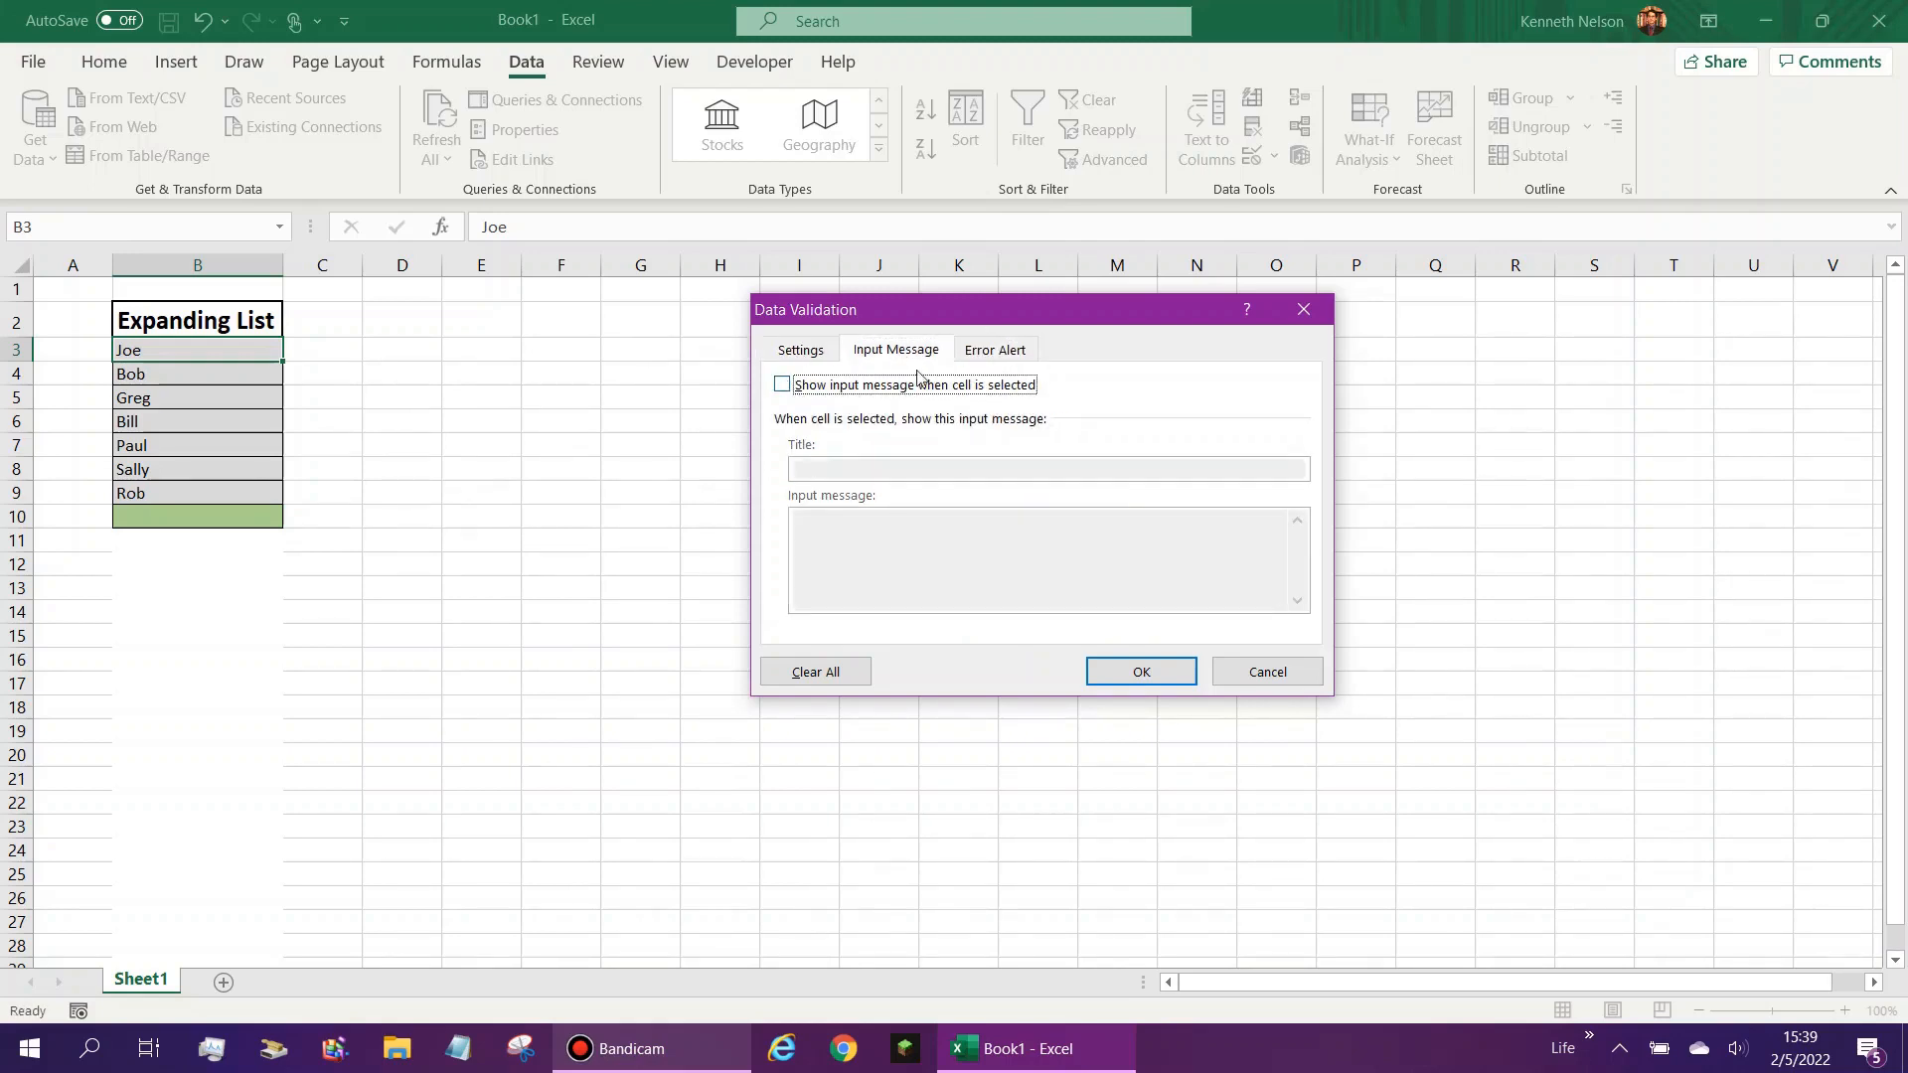
- Set the validation's error alert to the Warning style and title it "Duplicate Advisory"
click(970, 354)
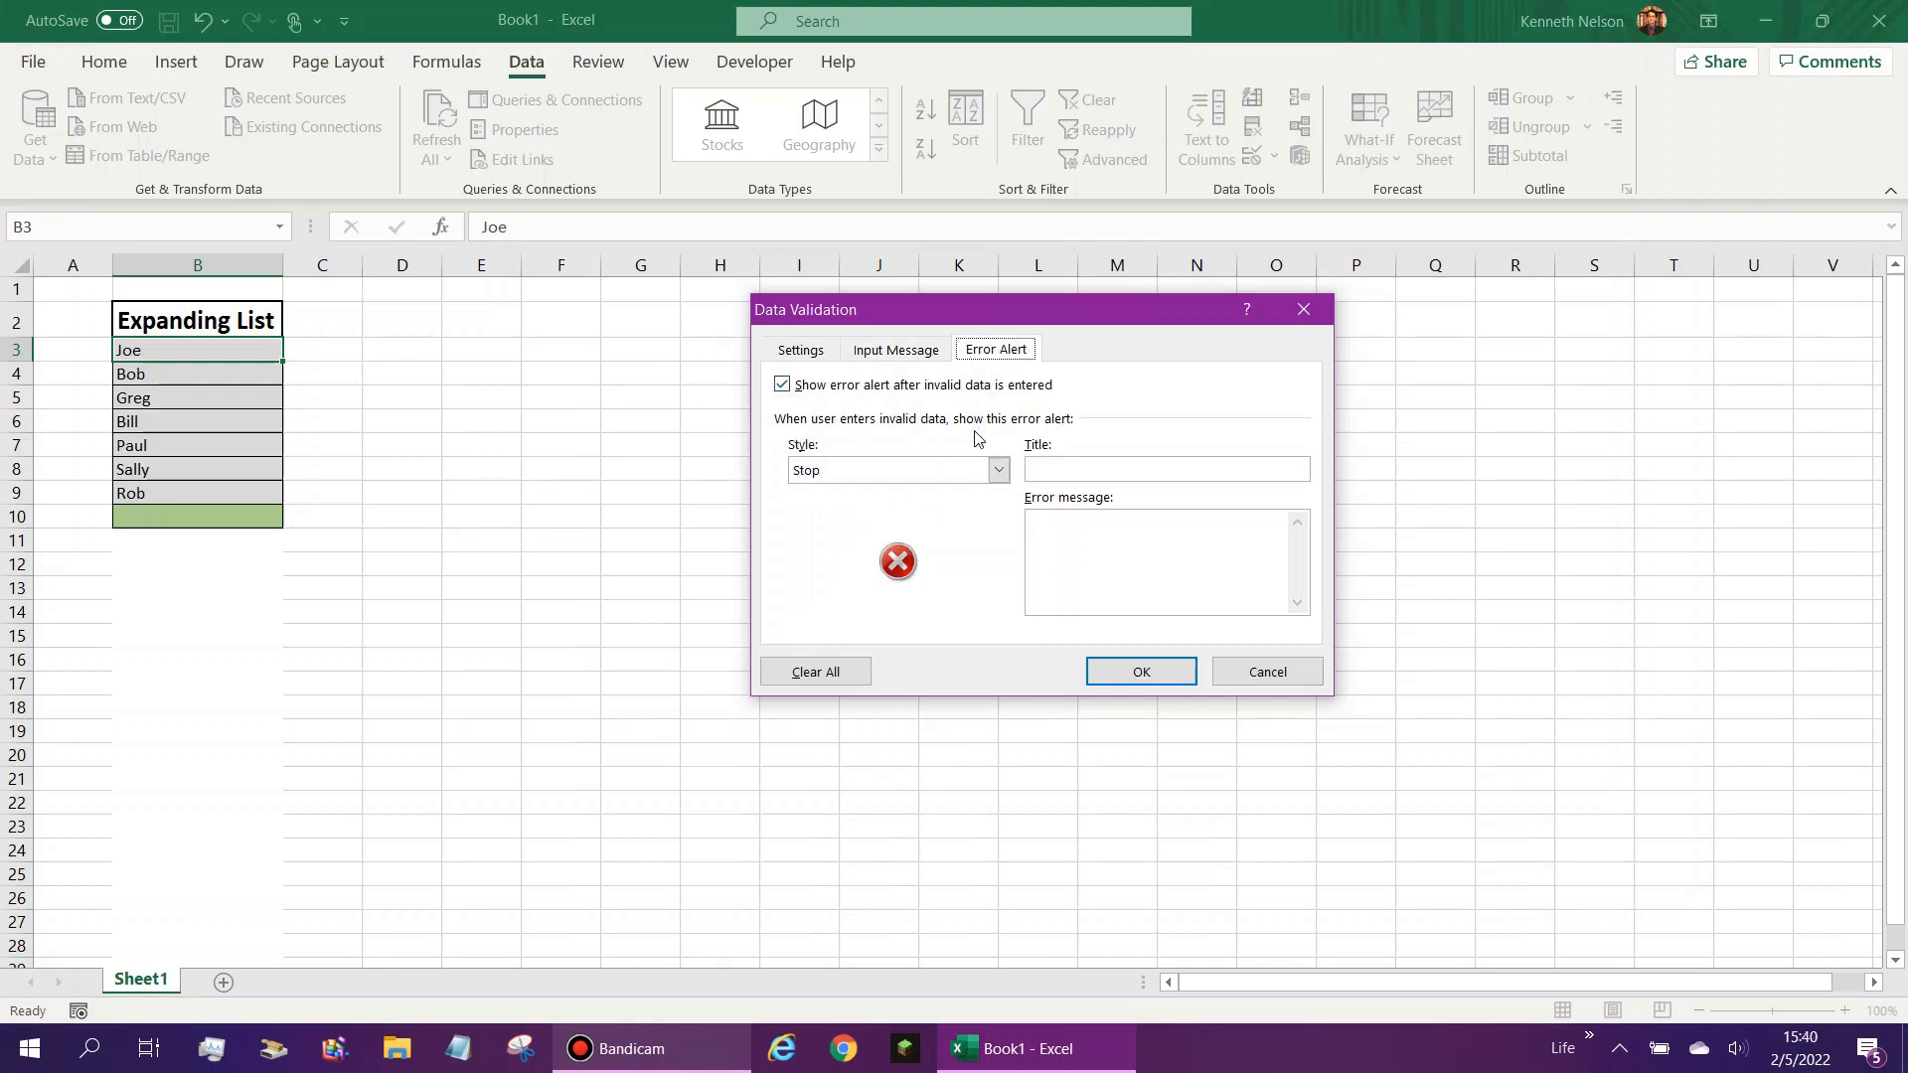
click(974, 474)
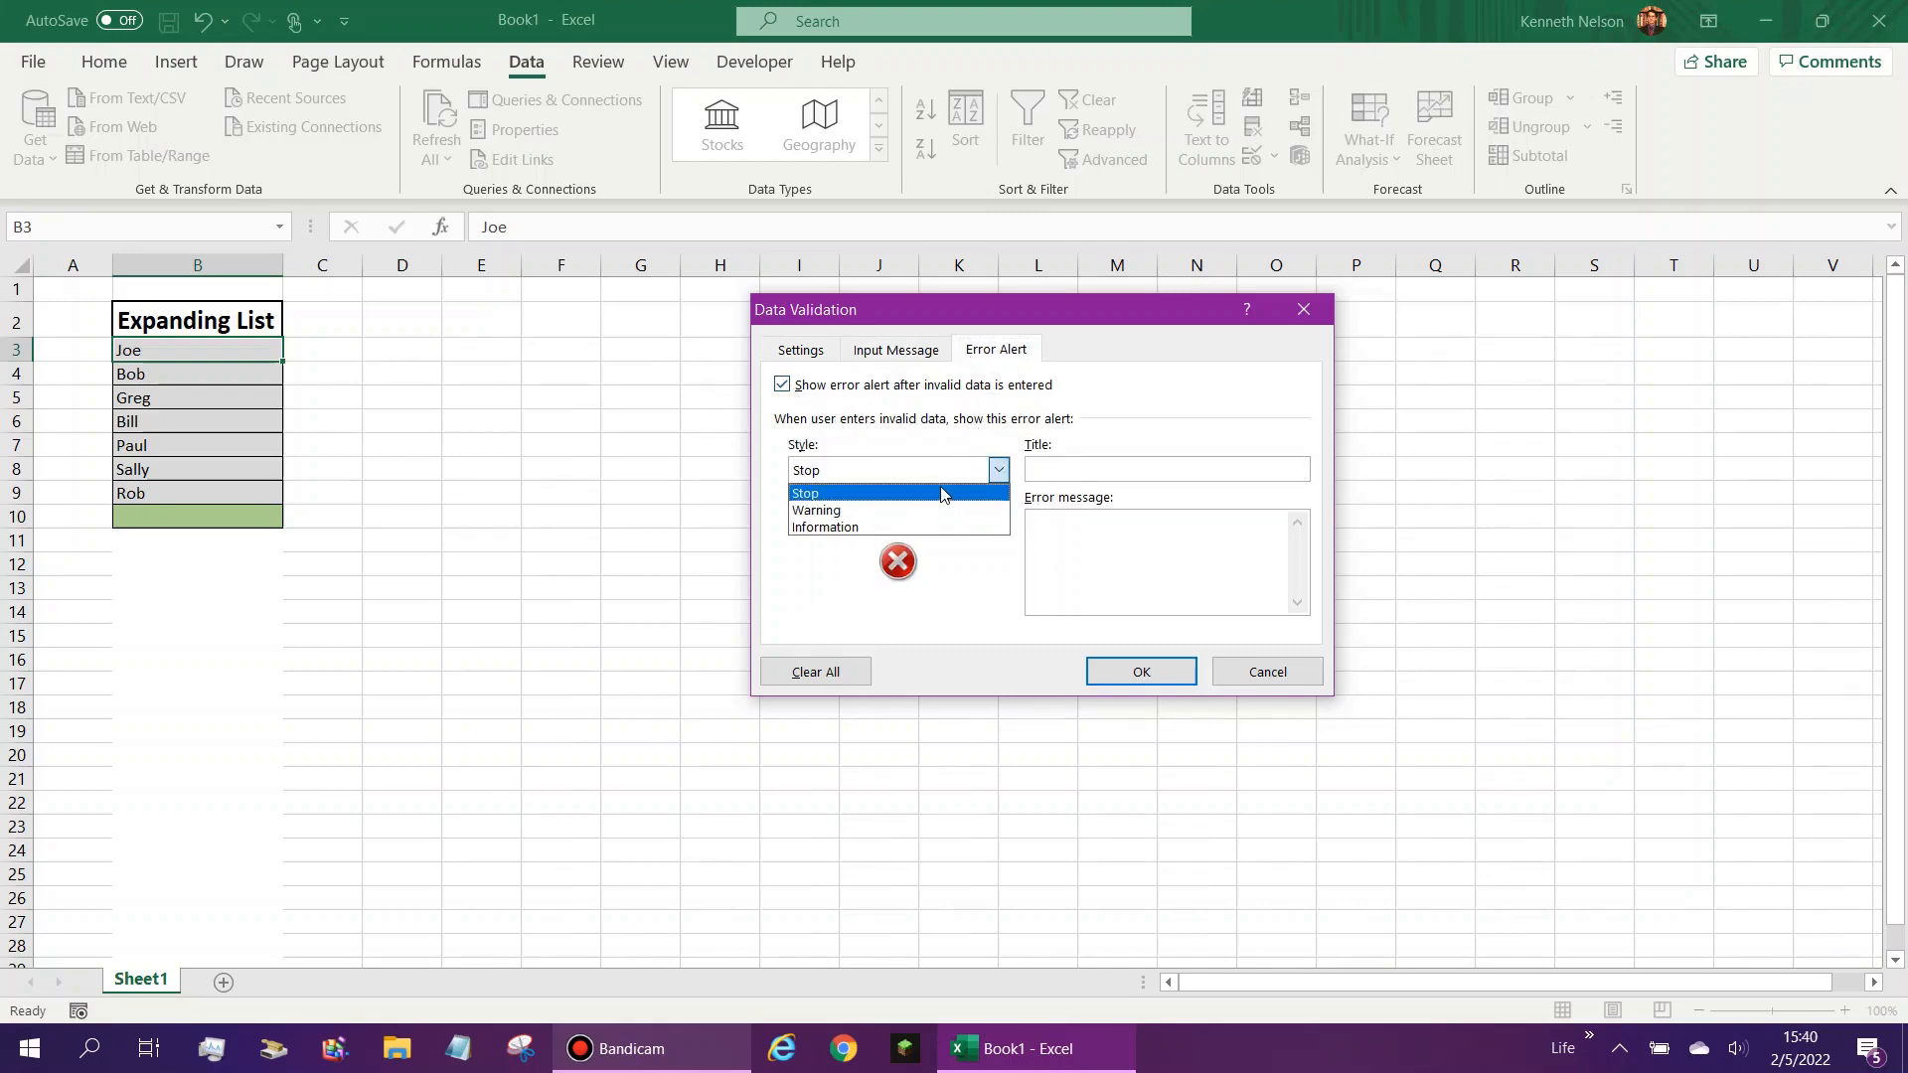
click(942, 492)
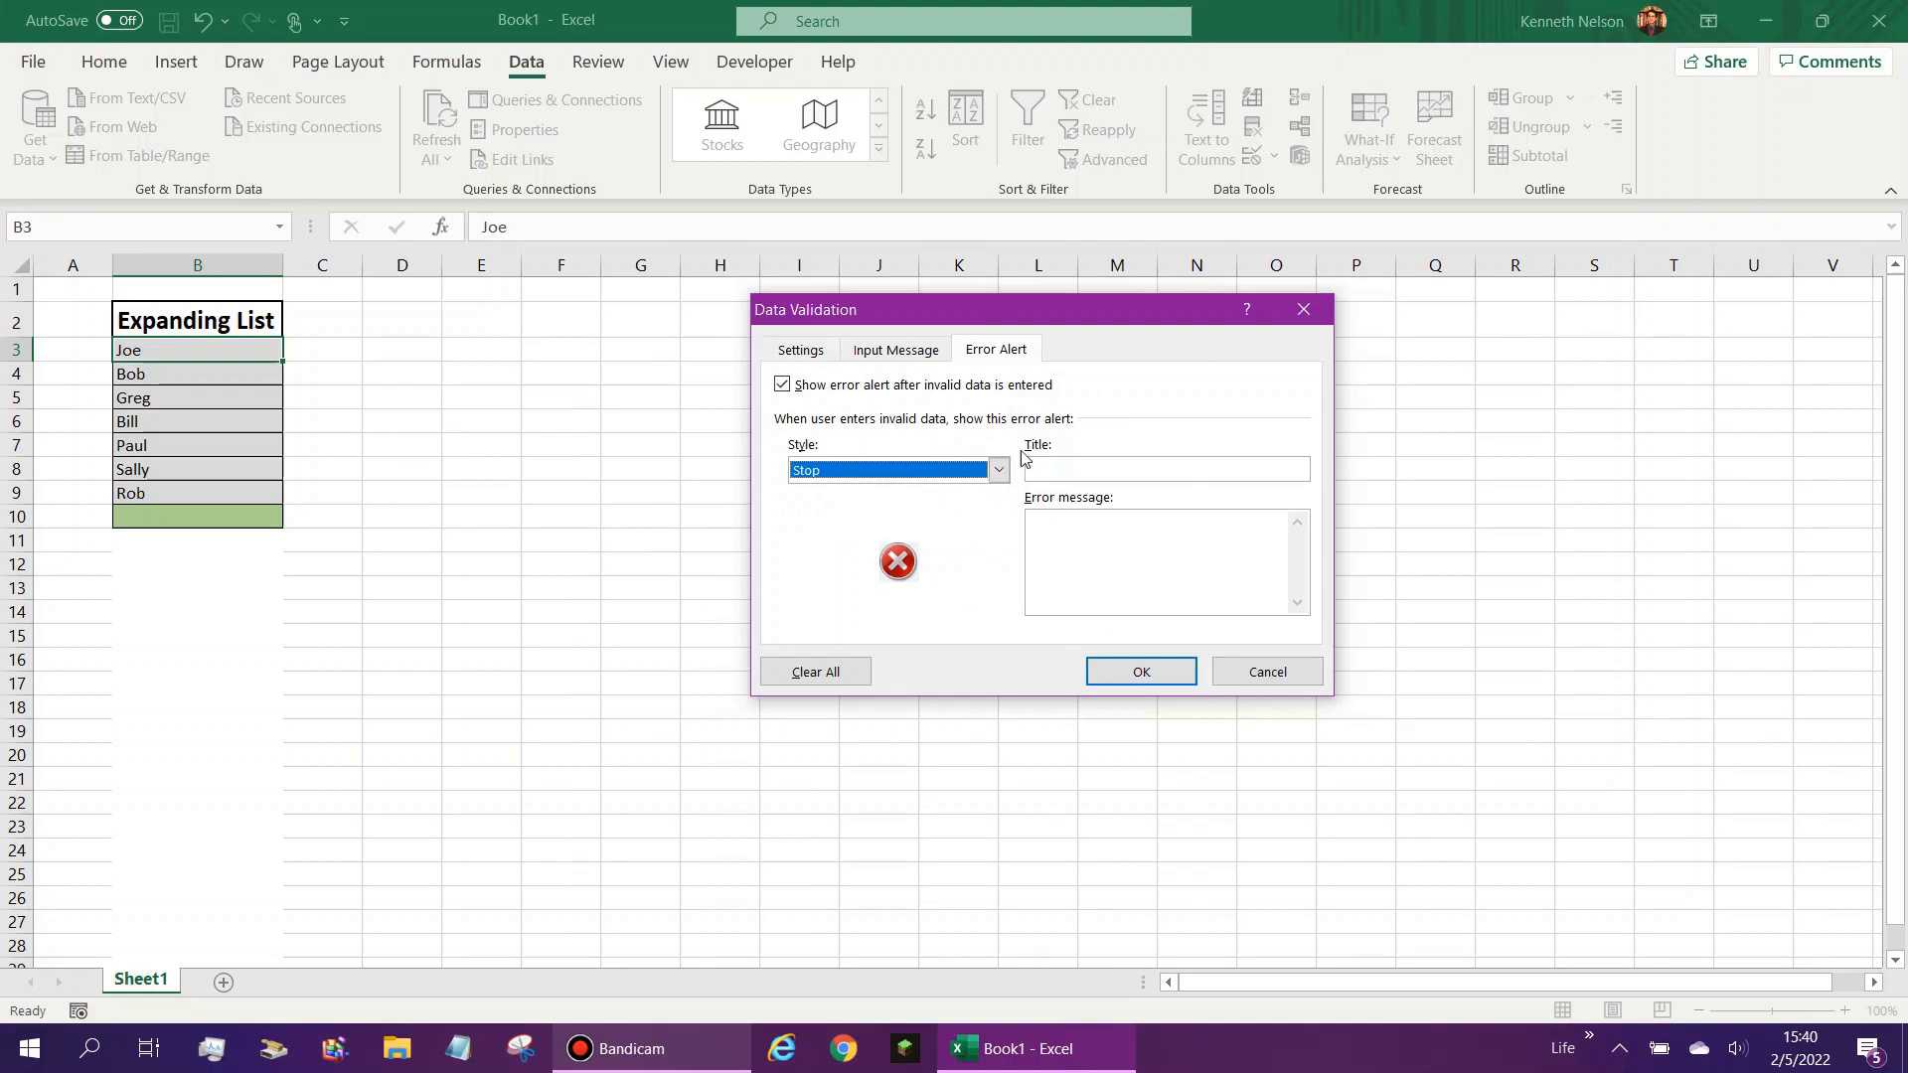
click(1048, 515)
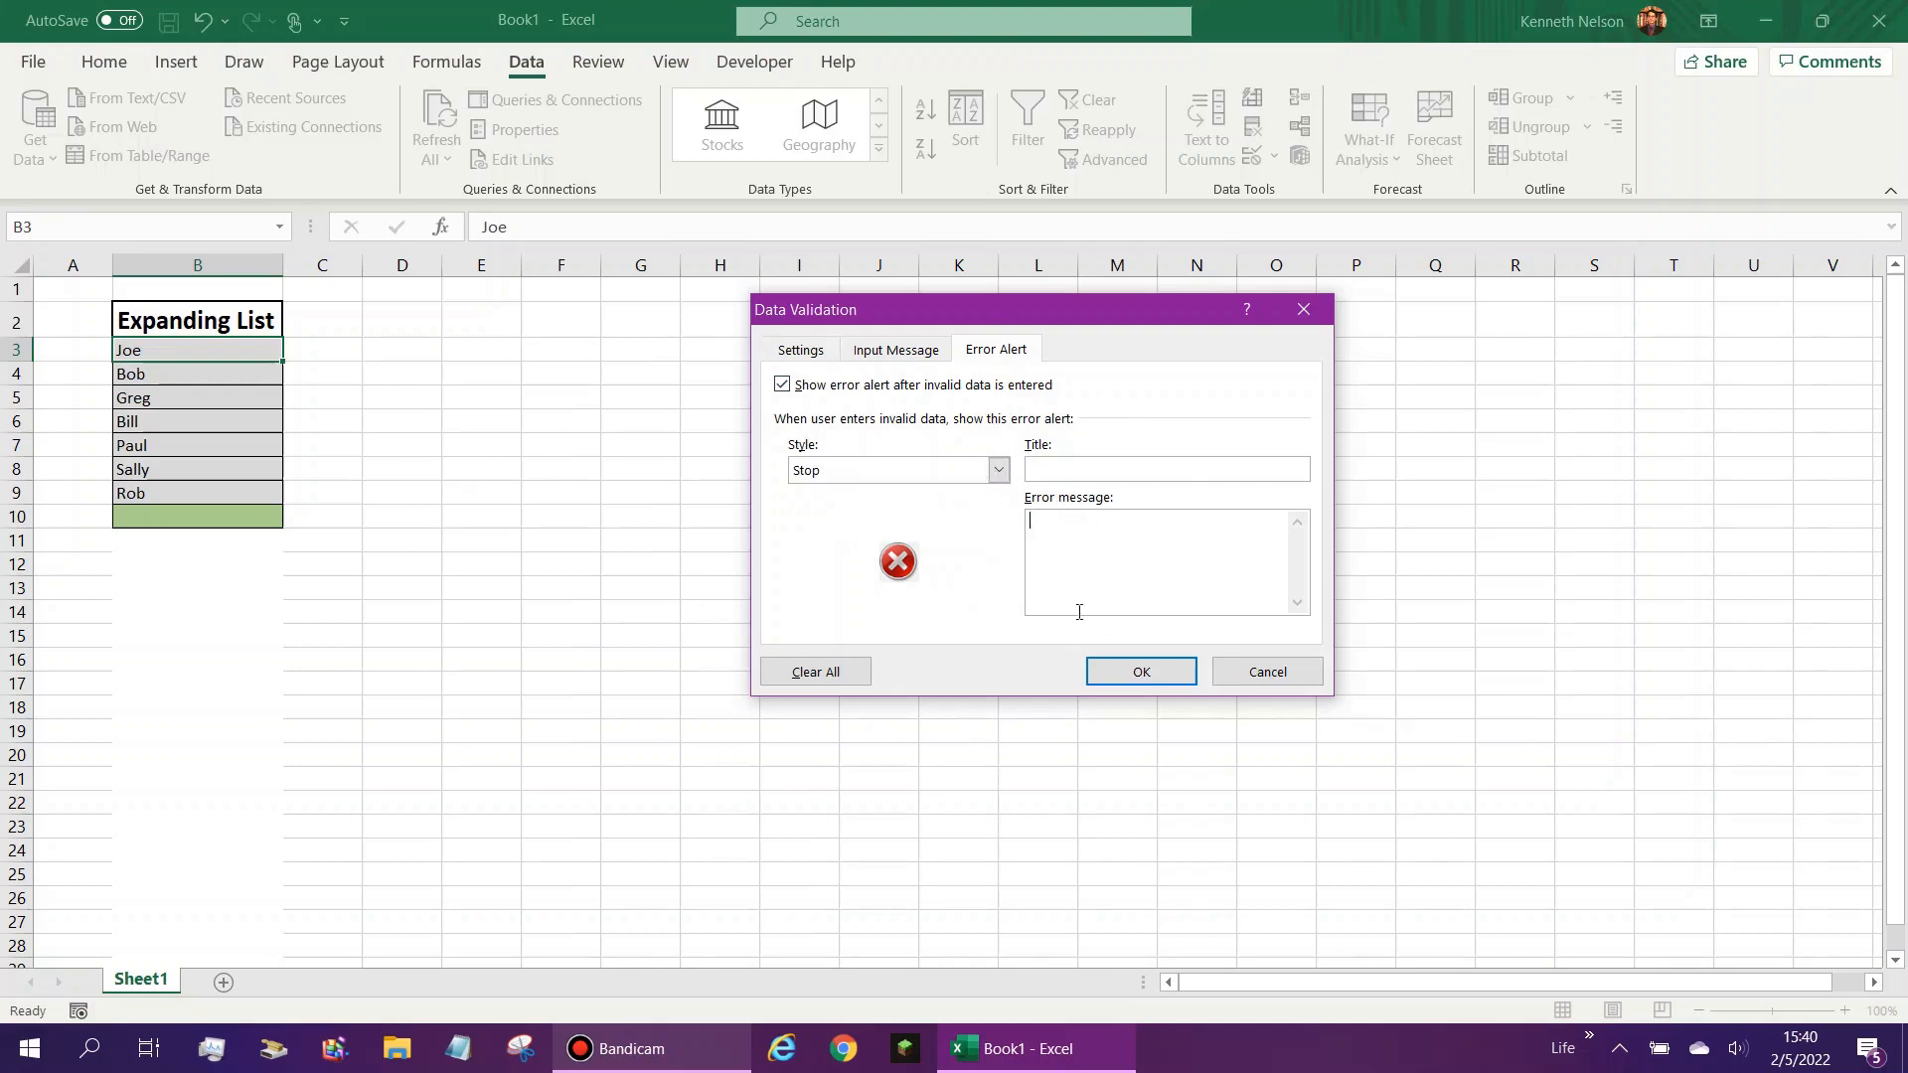
click(999, 471)
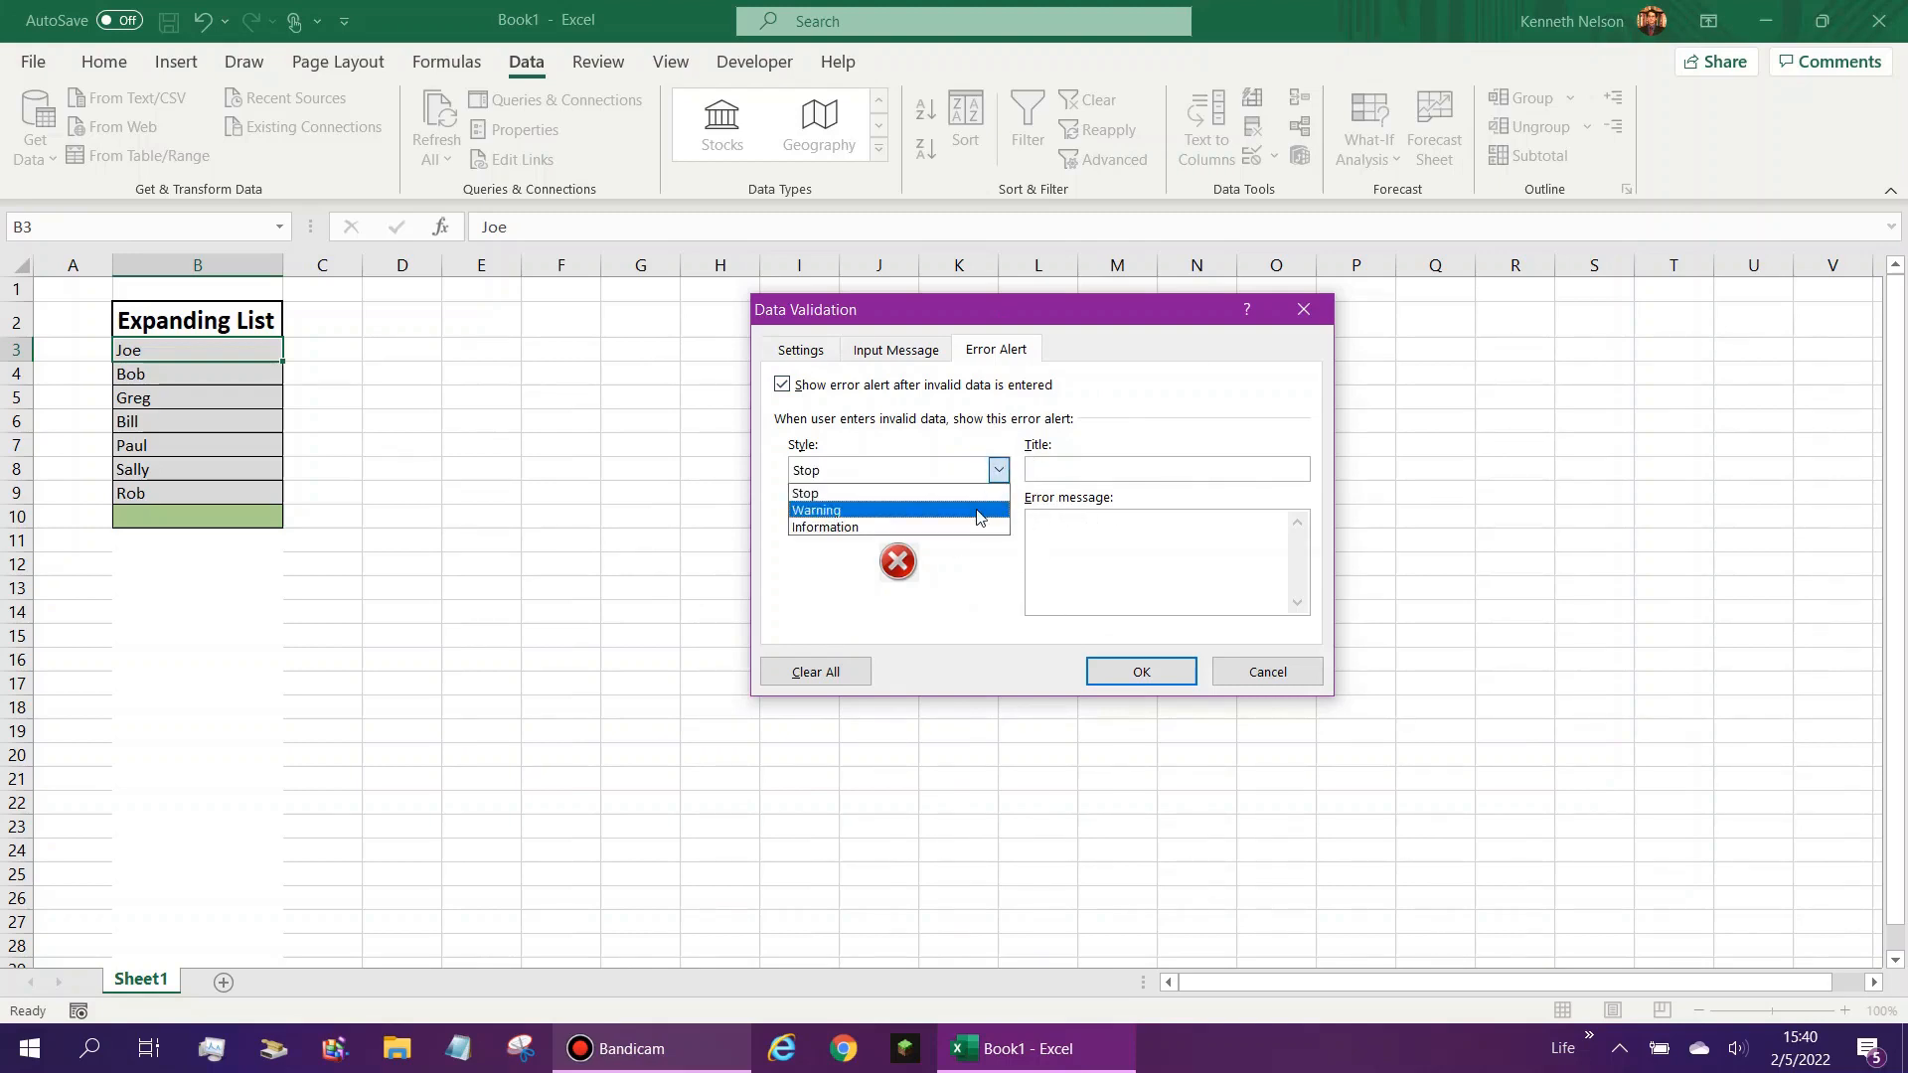
click(978, 511)
click(1100, 471)
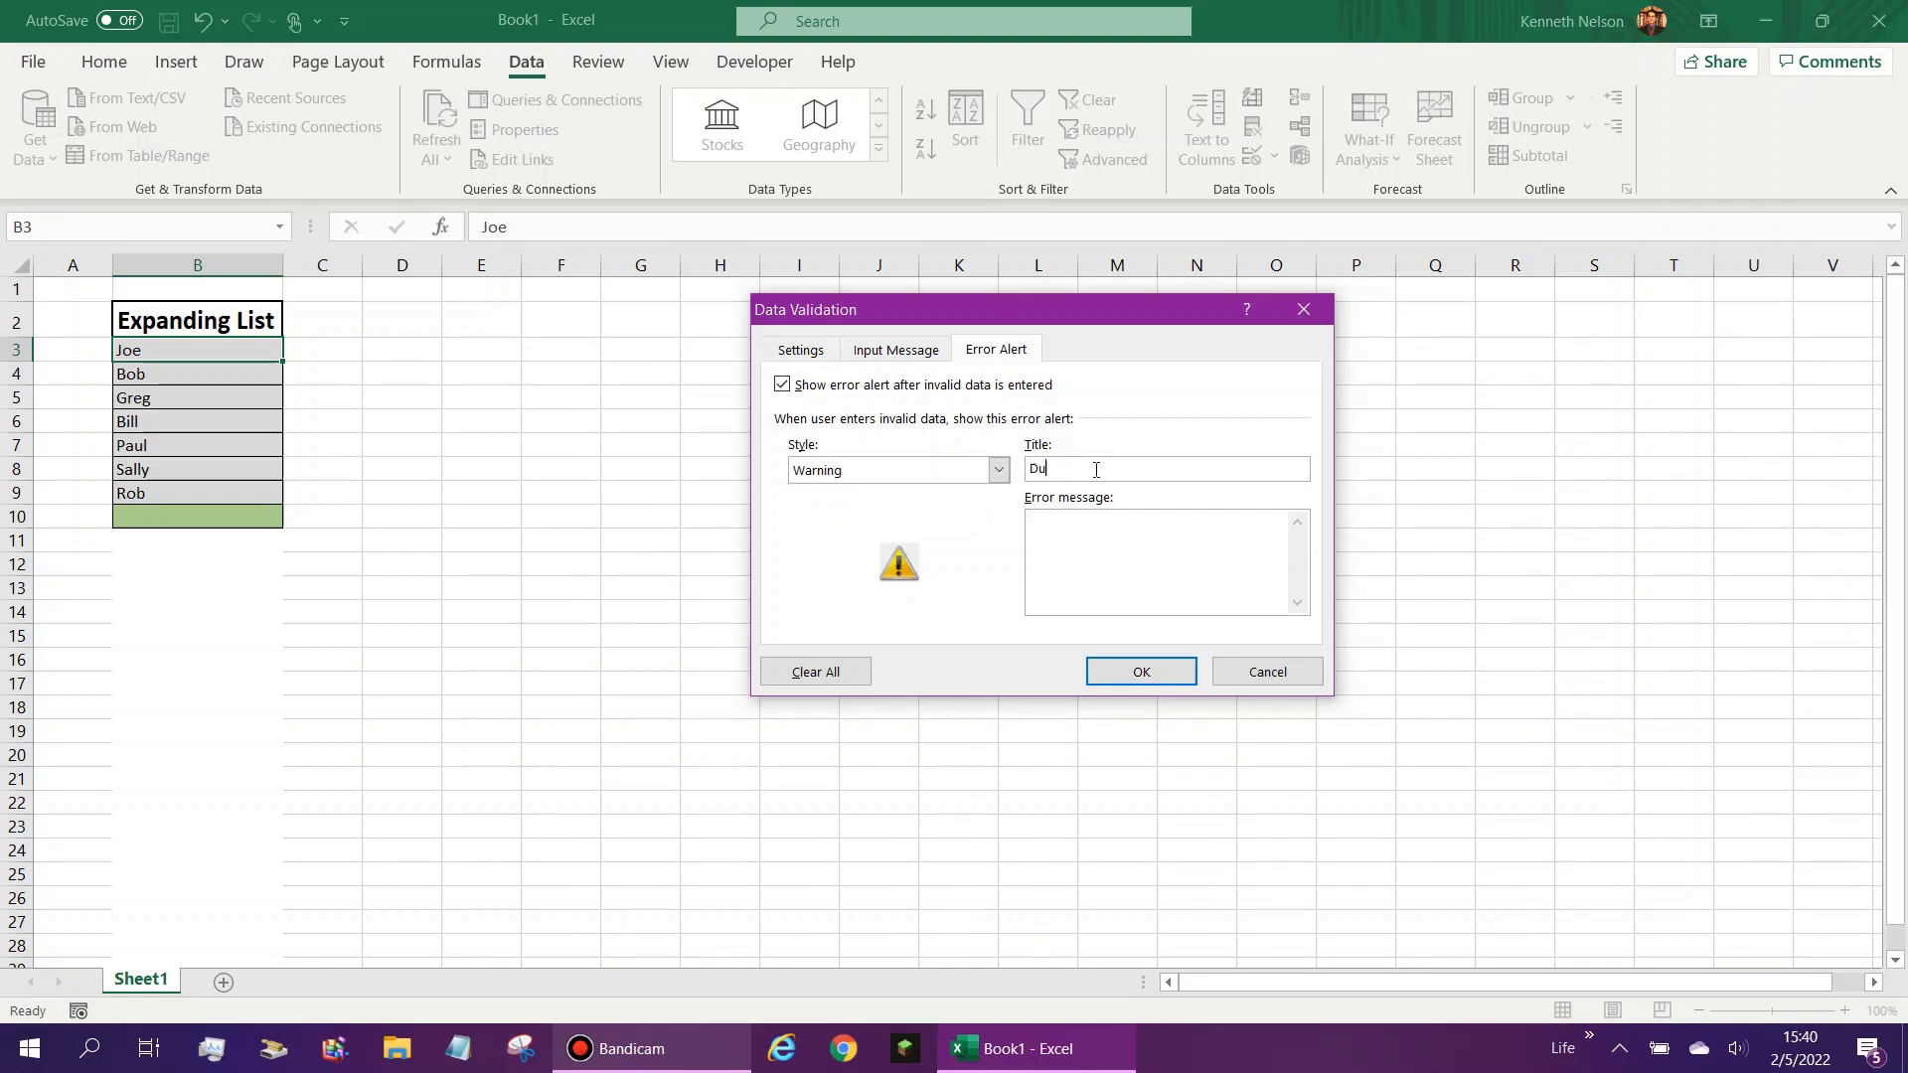
text(Duplicate)
- Write an error message beginning "The entry already exists. Duplicate entries will not be" and apply the validation to cell B3
text(en)
text(try alread)
text(y e)
click(1117, 557)
text(ThD)
key(BackSpace)
key(BackSpace)
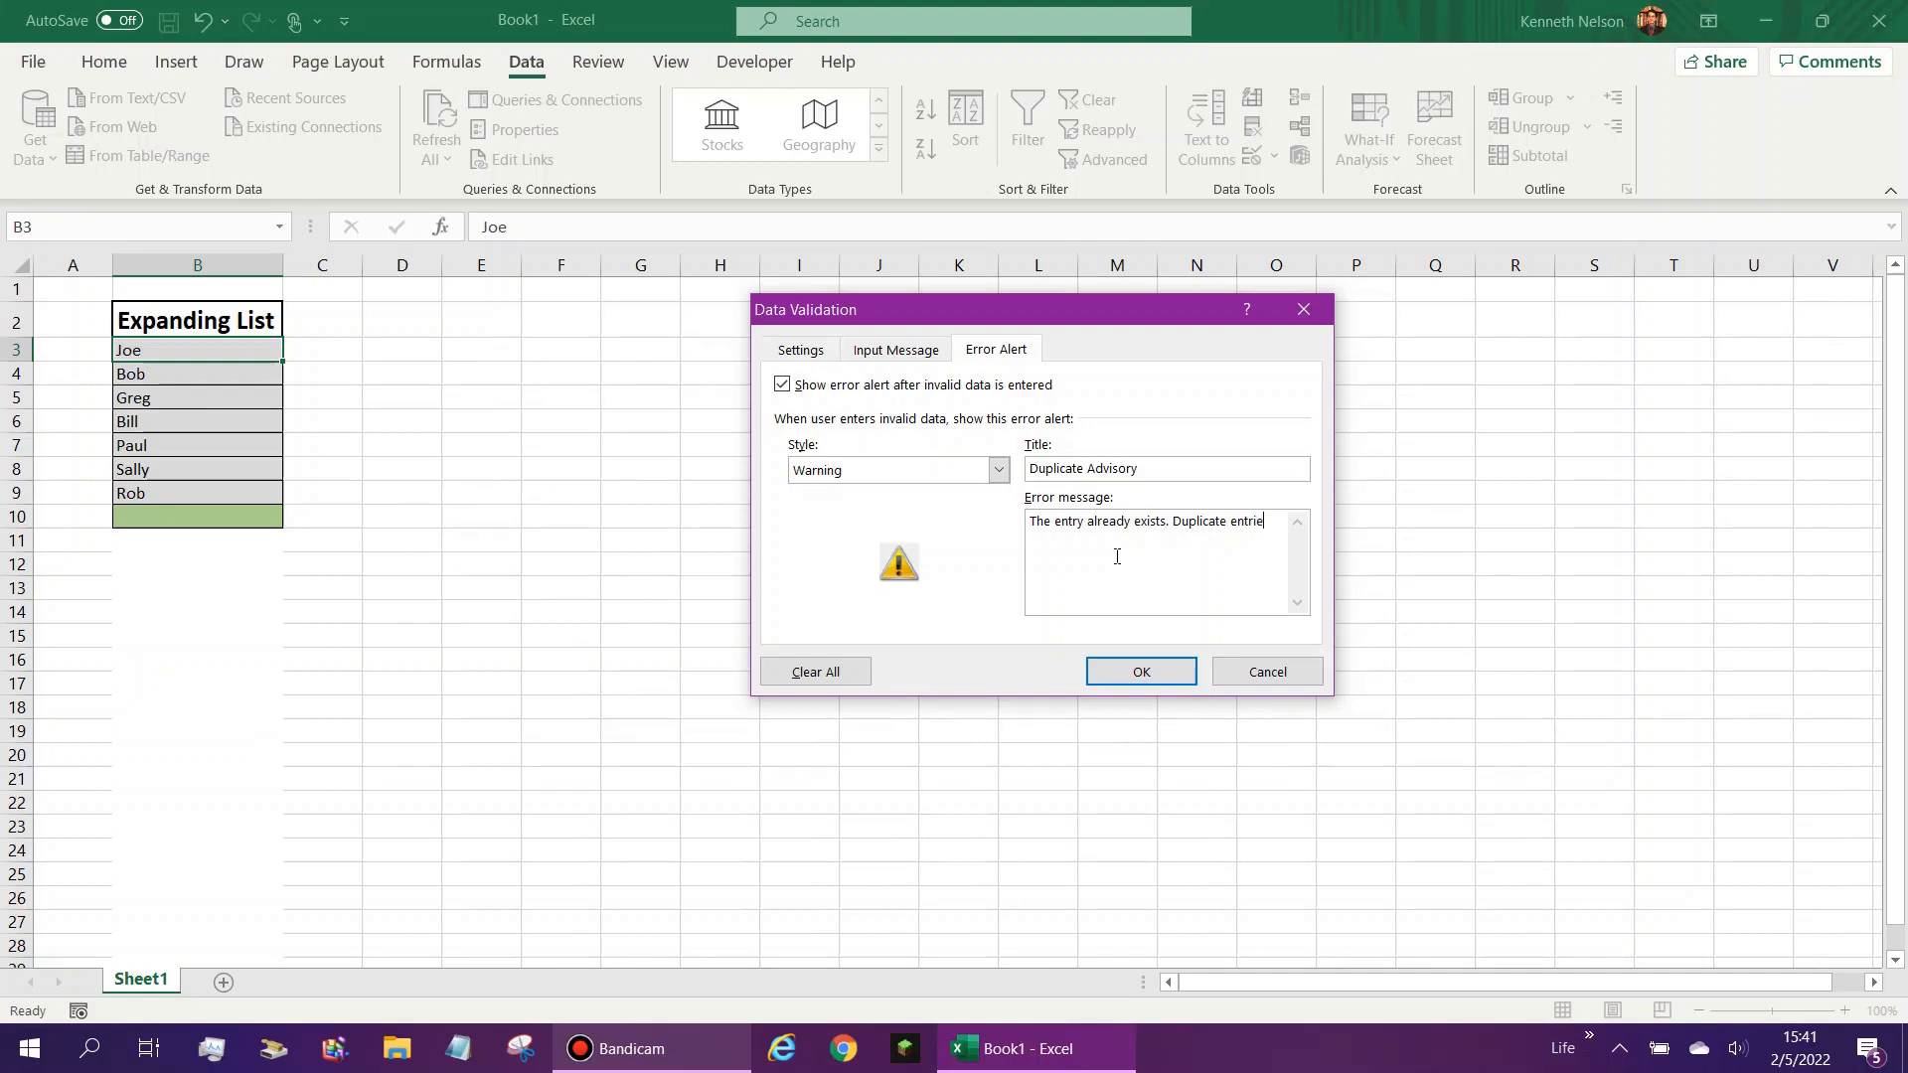
text(ill not be listed.)
click(801, 350)
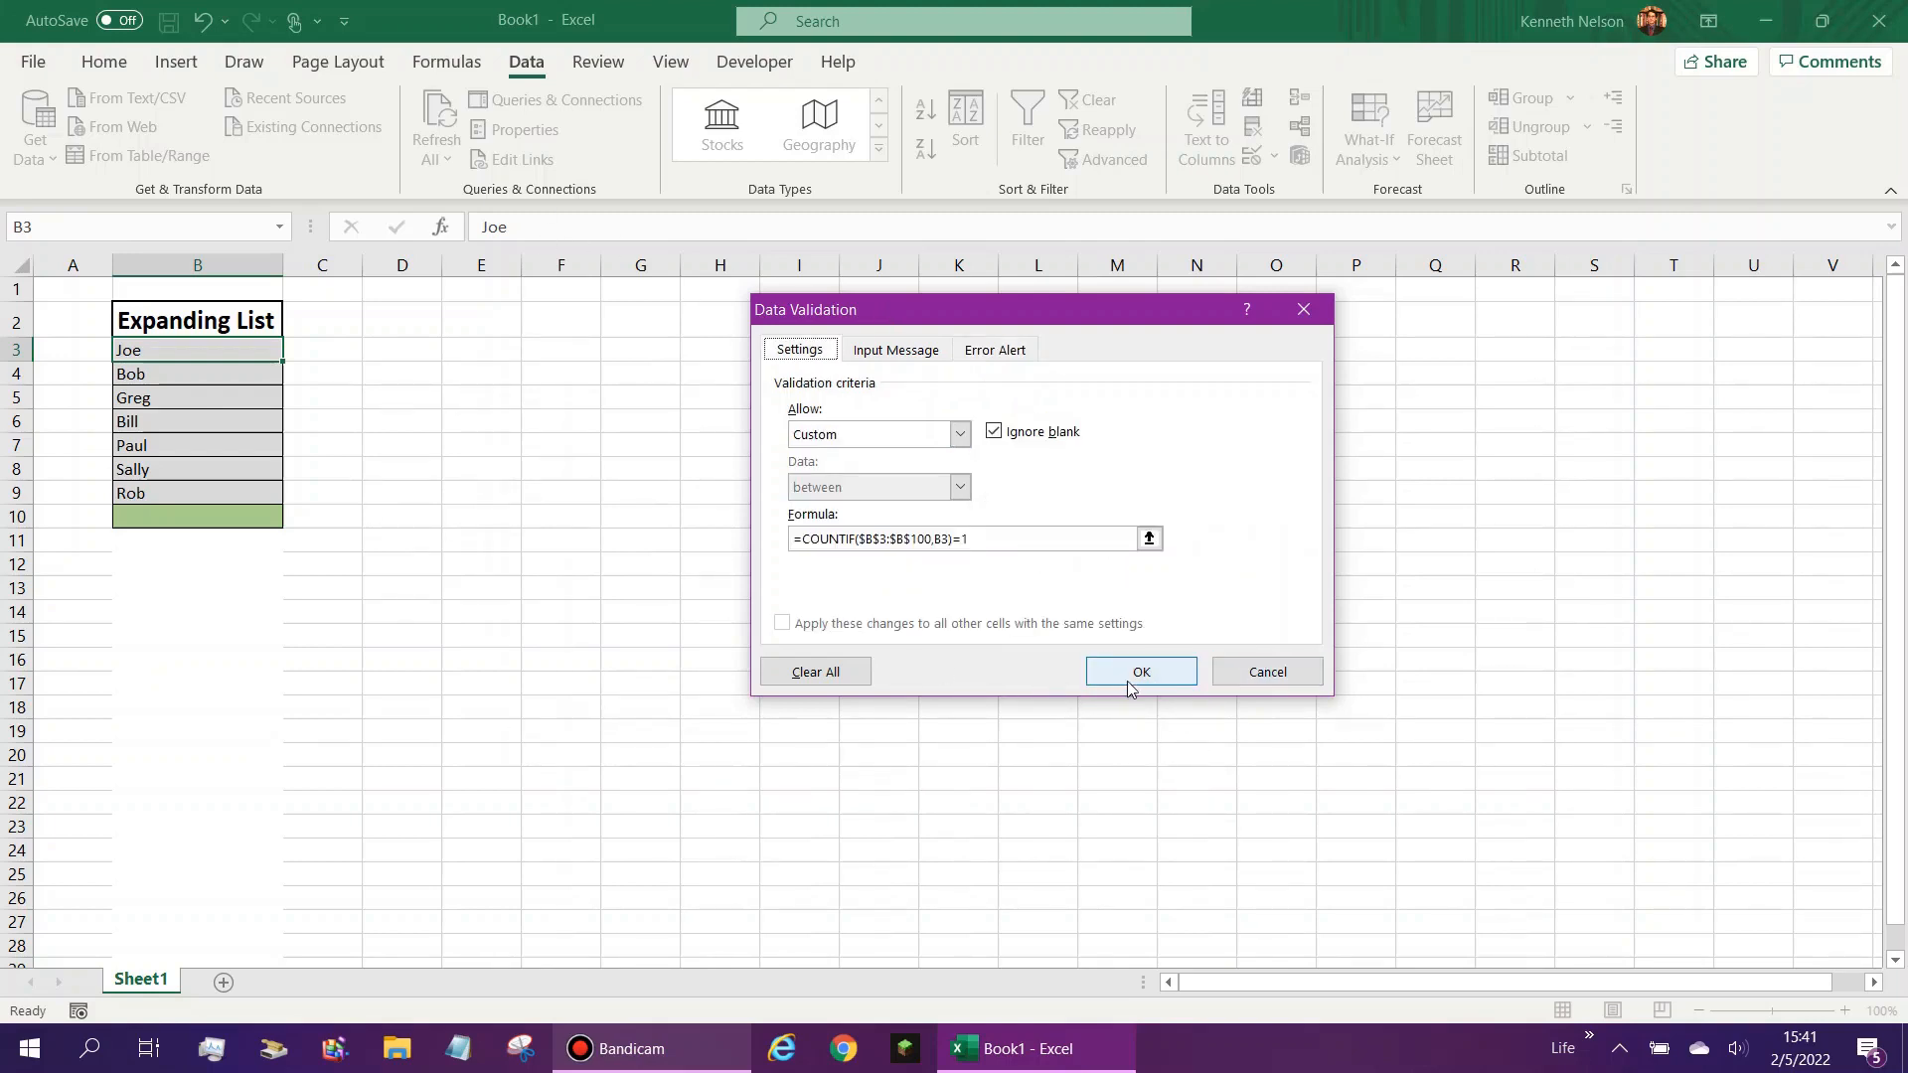
click(1131, 678)
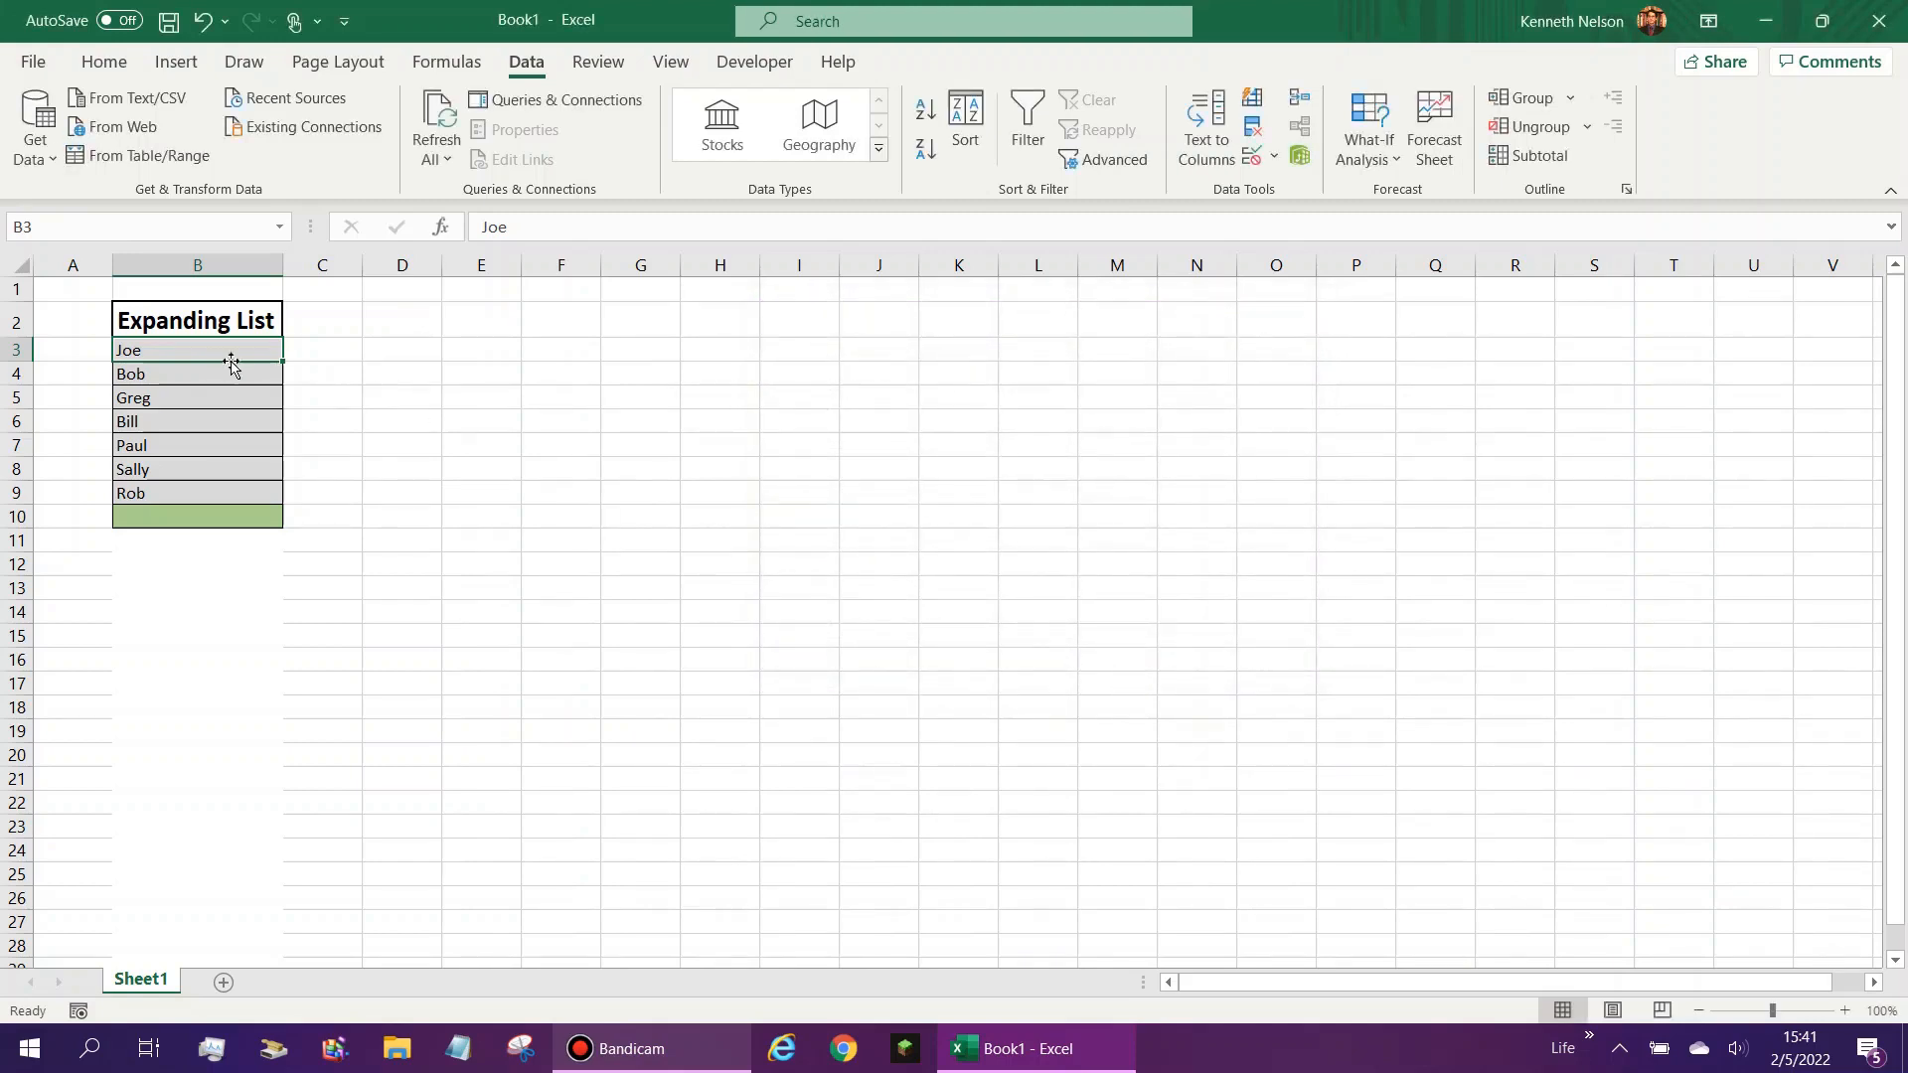
- Review the validation formula stored on cell B3 and close its settings without changes
mouse_move(227, 376)
mouse_down()
mouse_move(225, 418)
mouse_move(220, 376)
mouse_up()
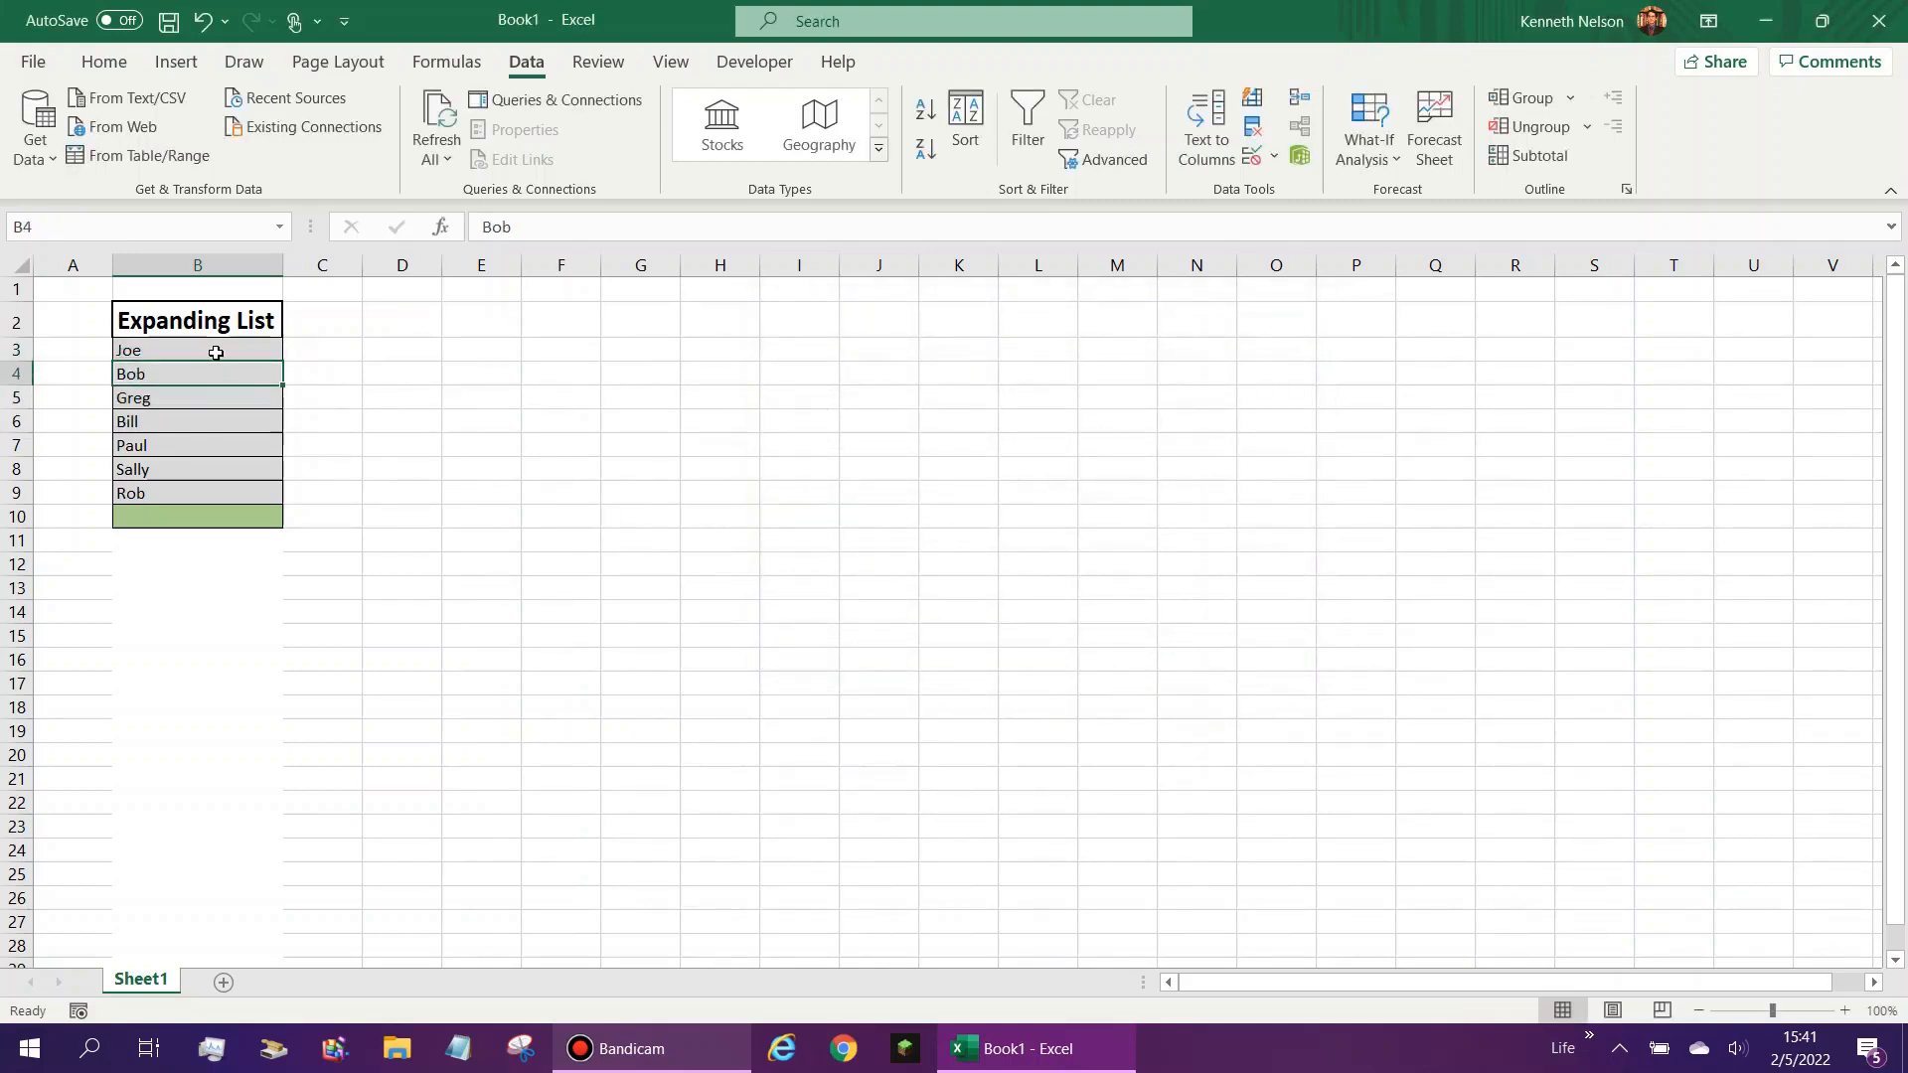
click(218, 354)
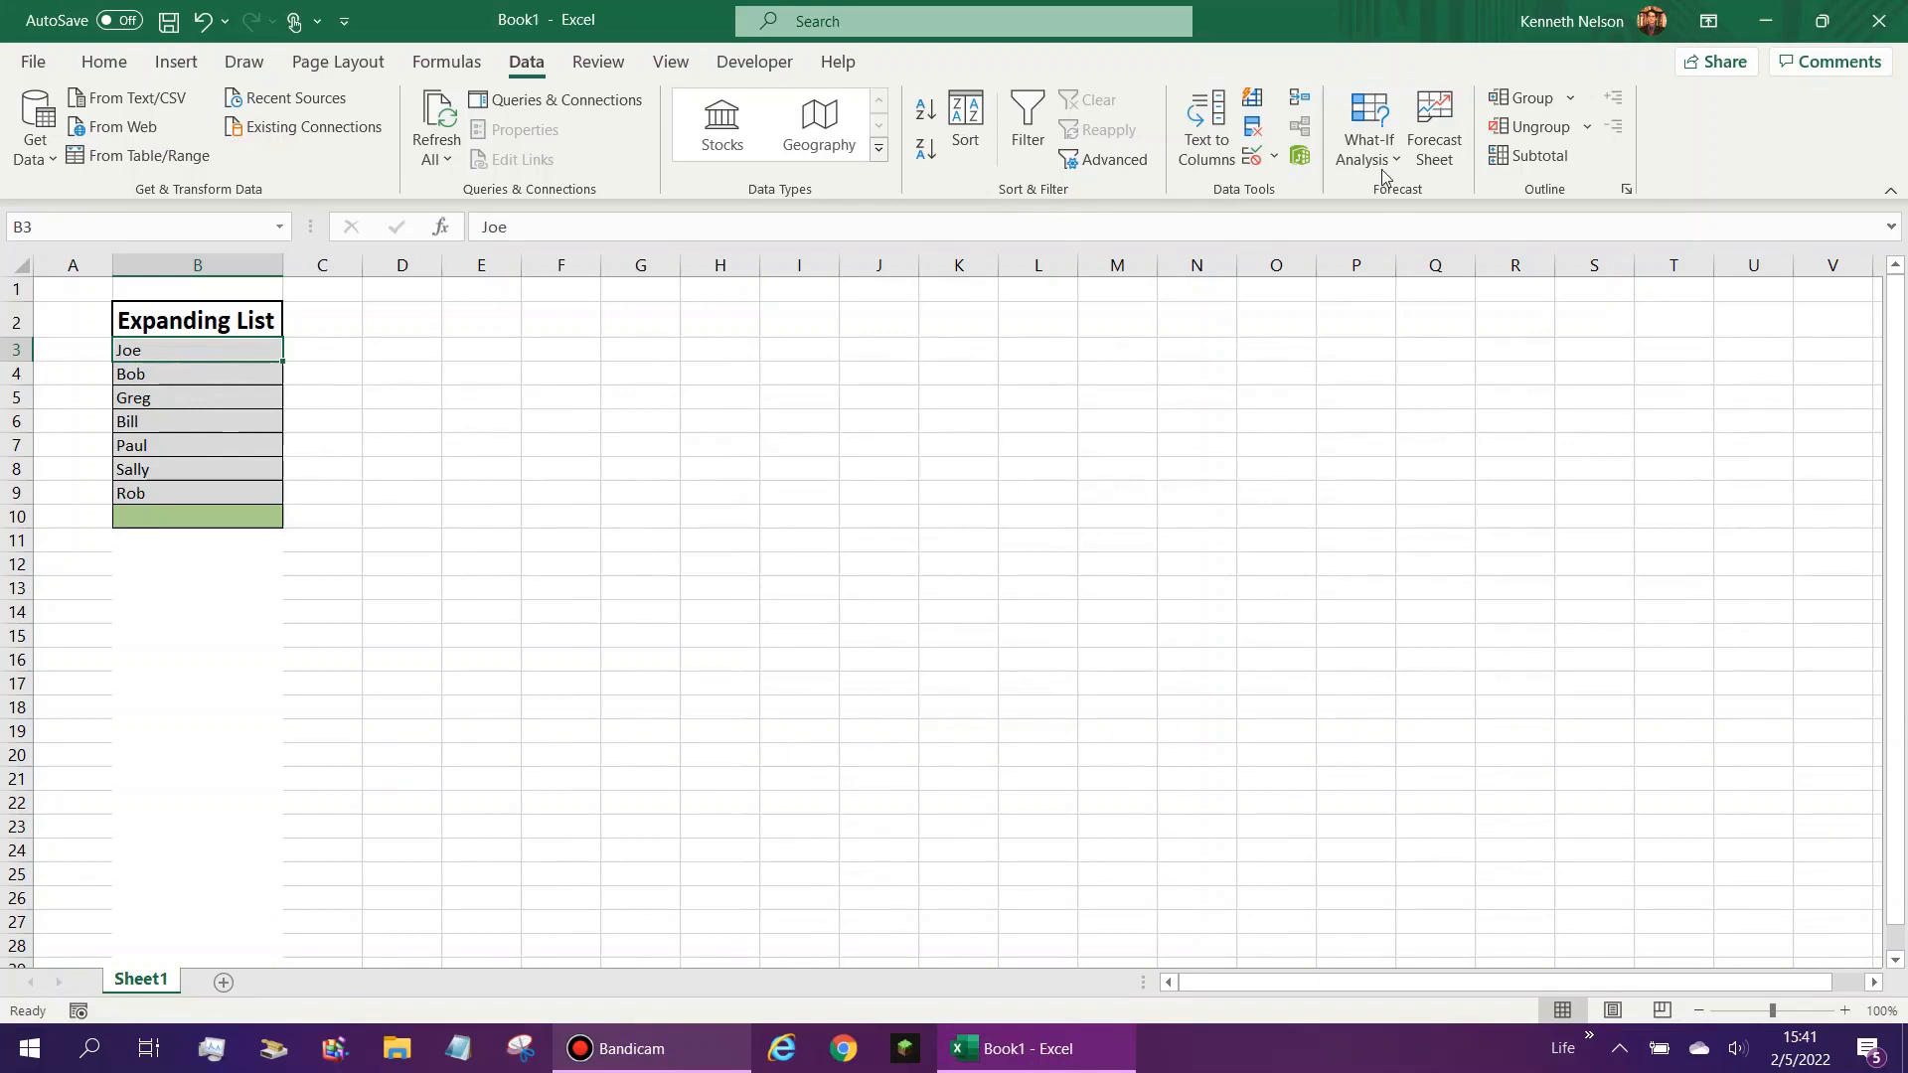
click(1253, 156)
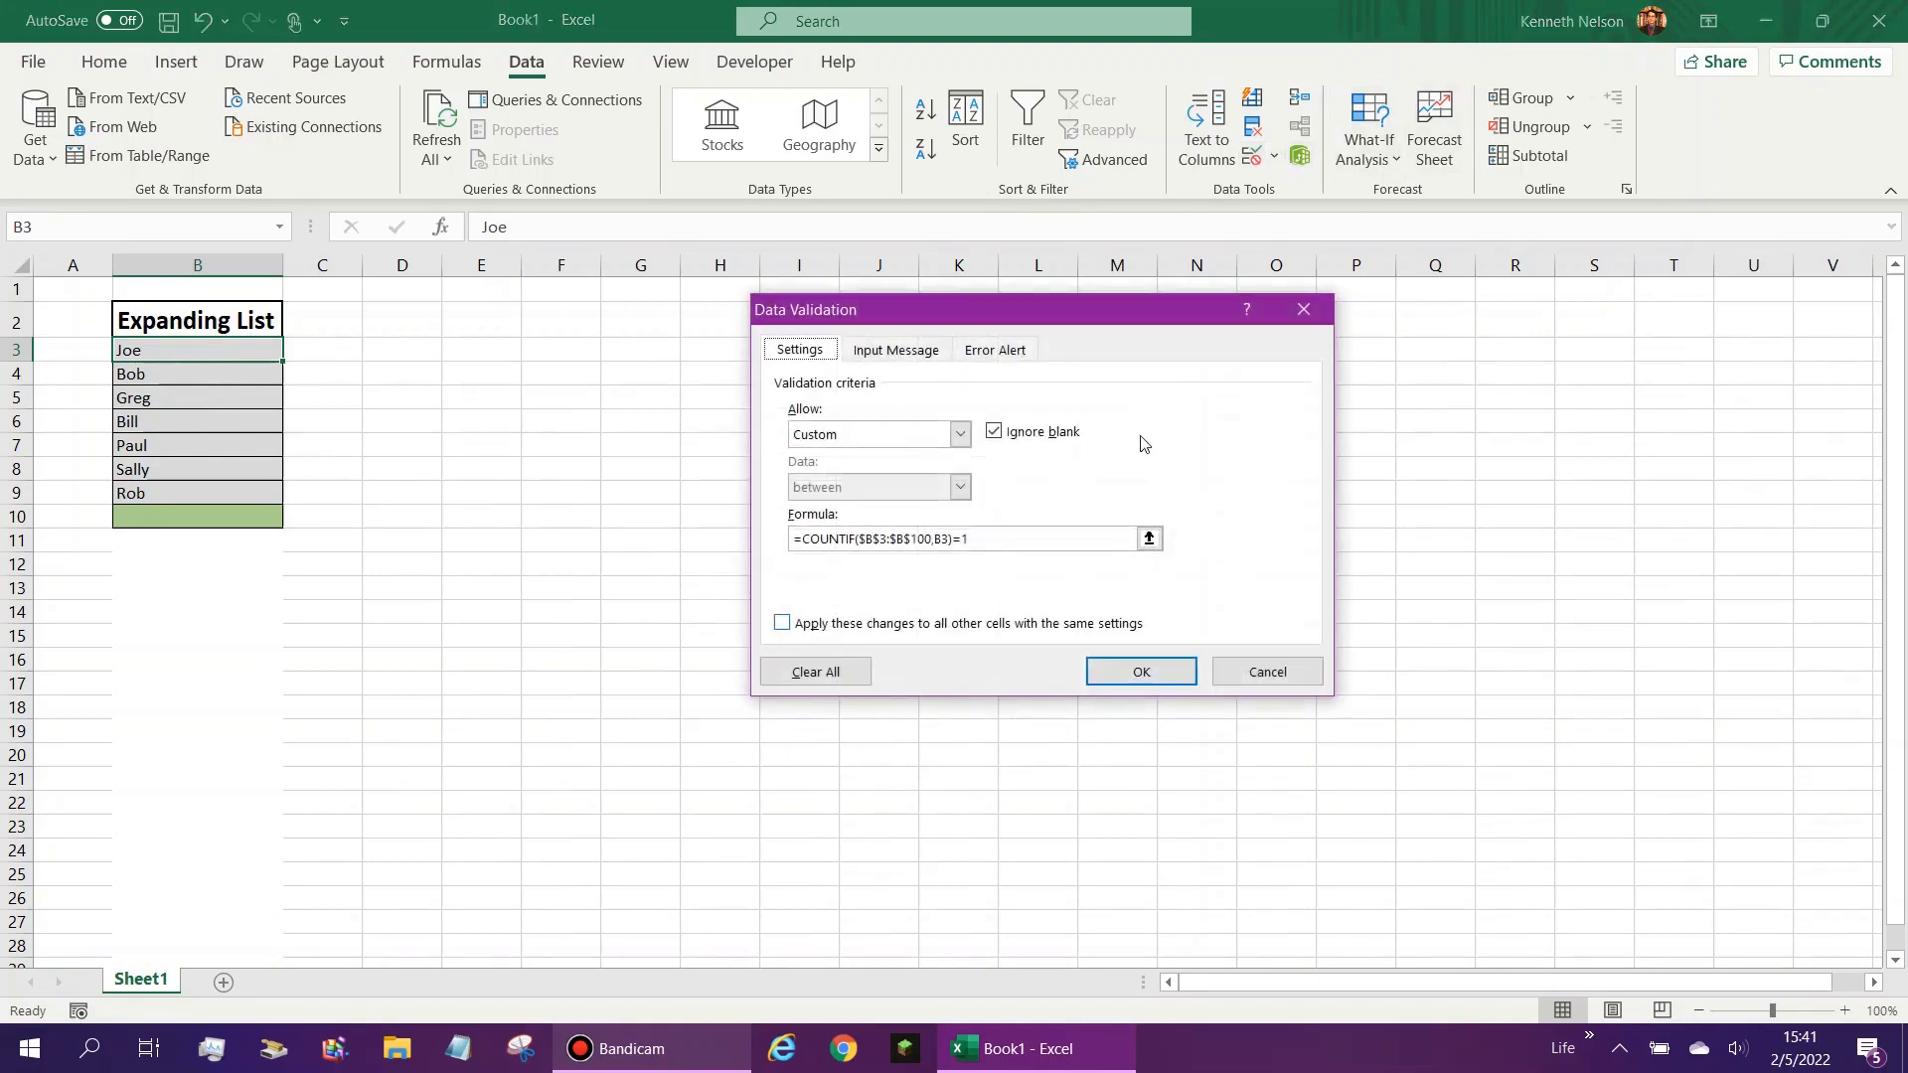
click(1302, 311)
- Copy cell B3 and paste only its validation onto cells B4 through B100
key(ctrl+c)
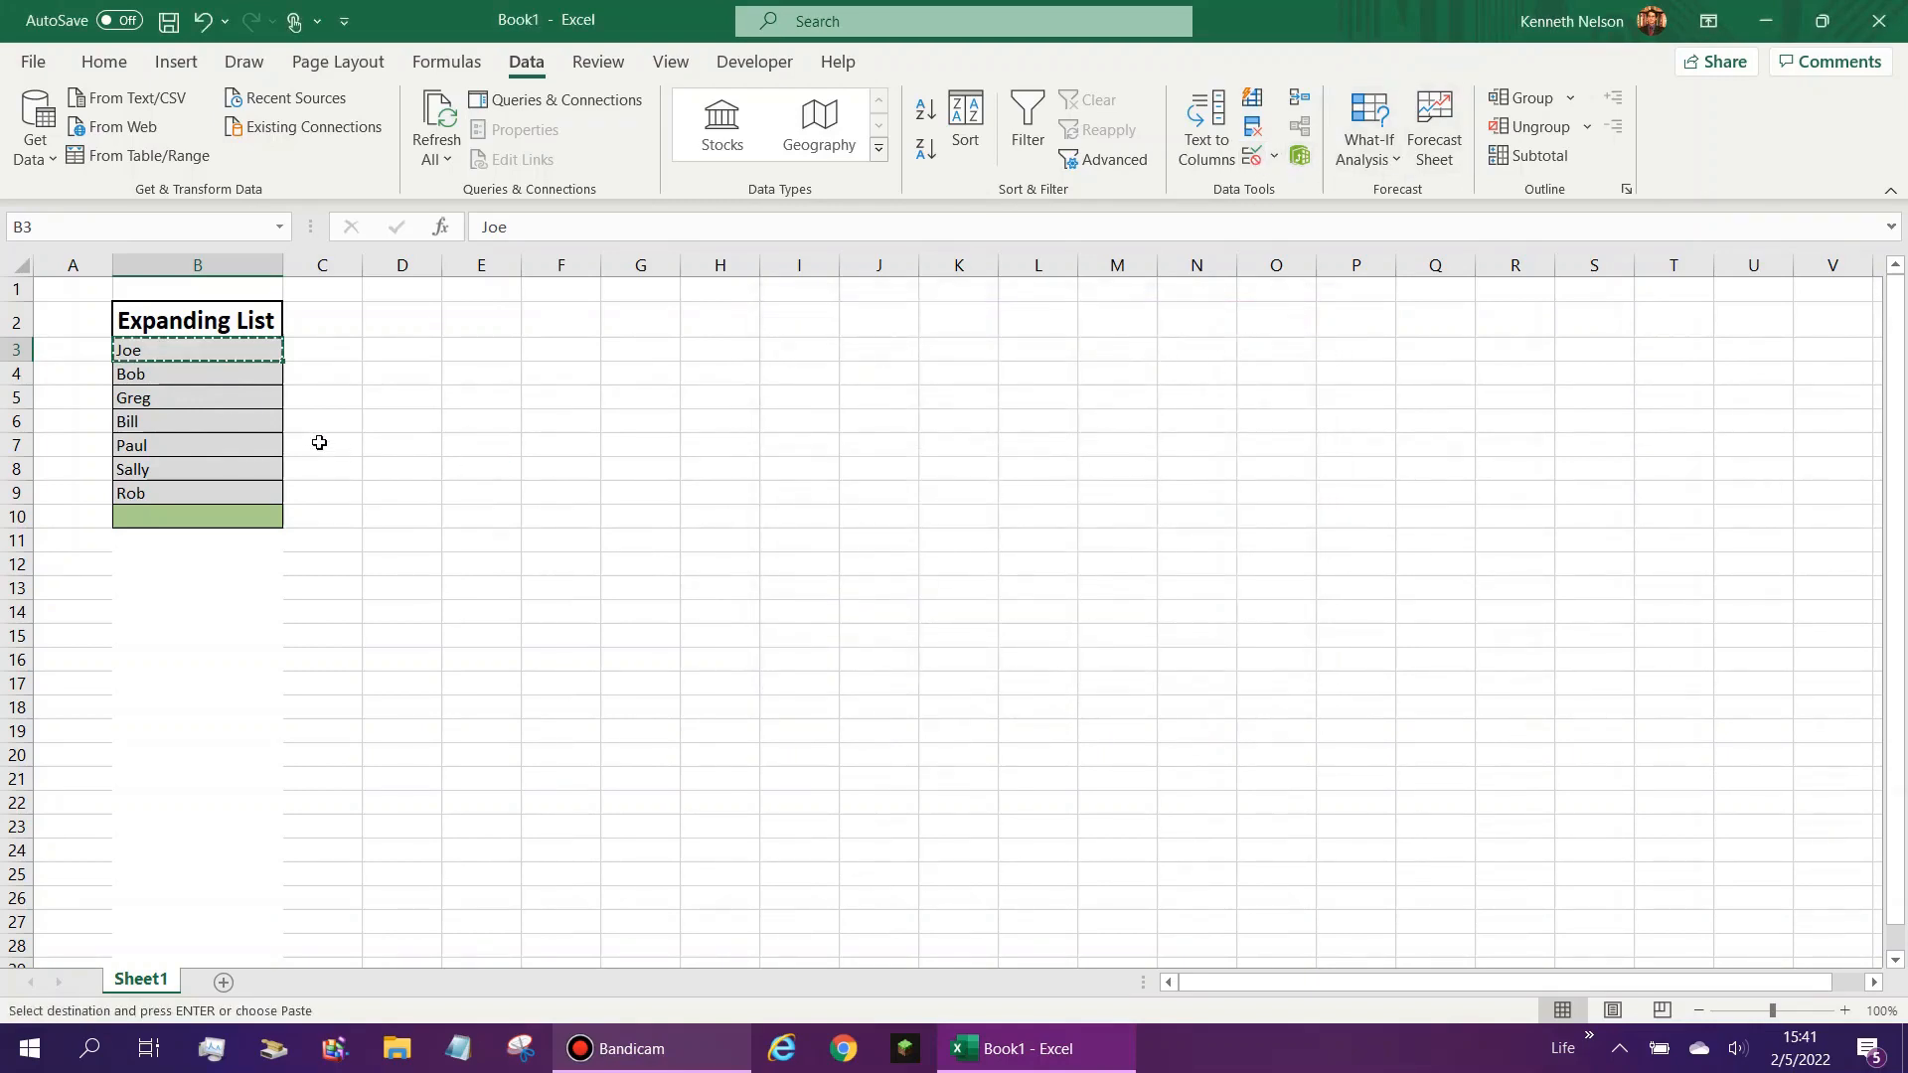
click(244, 376)
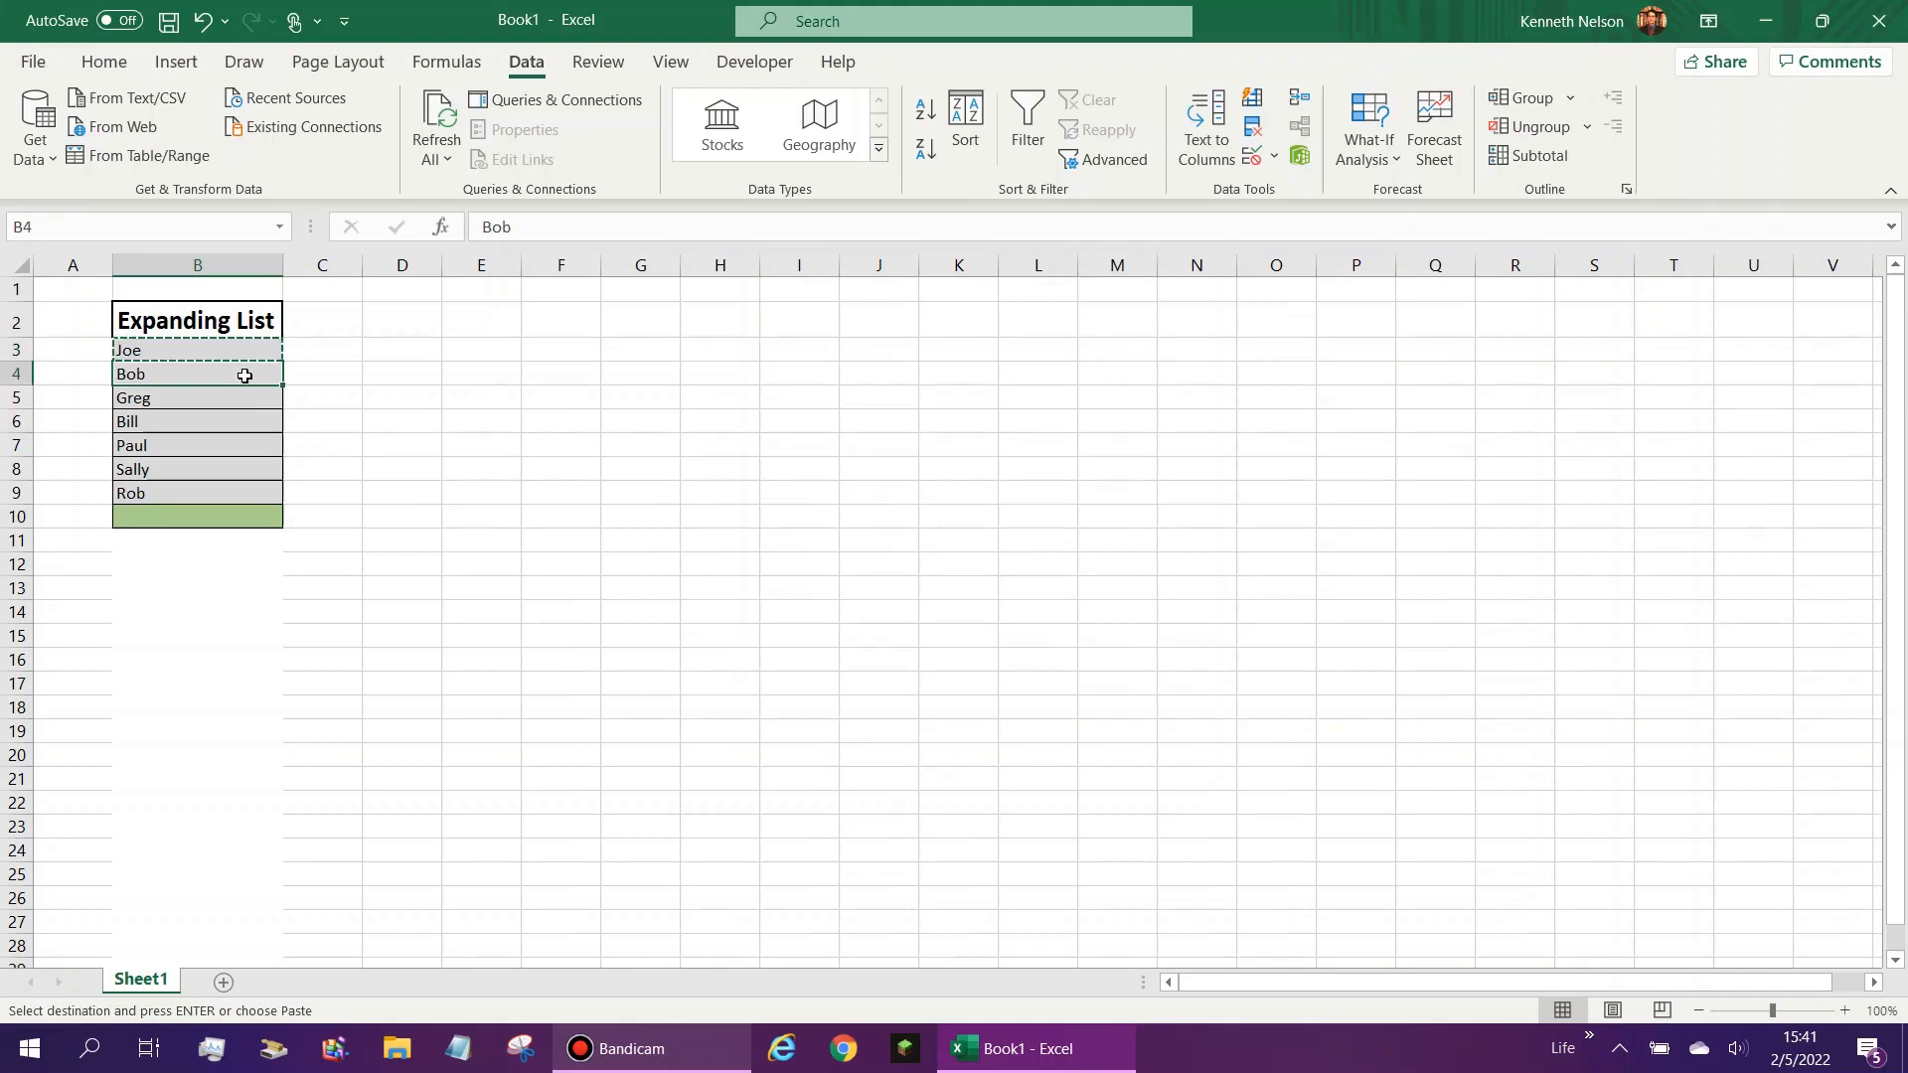
drag(245, 376, 263, 505)
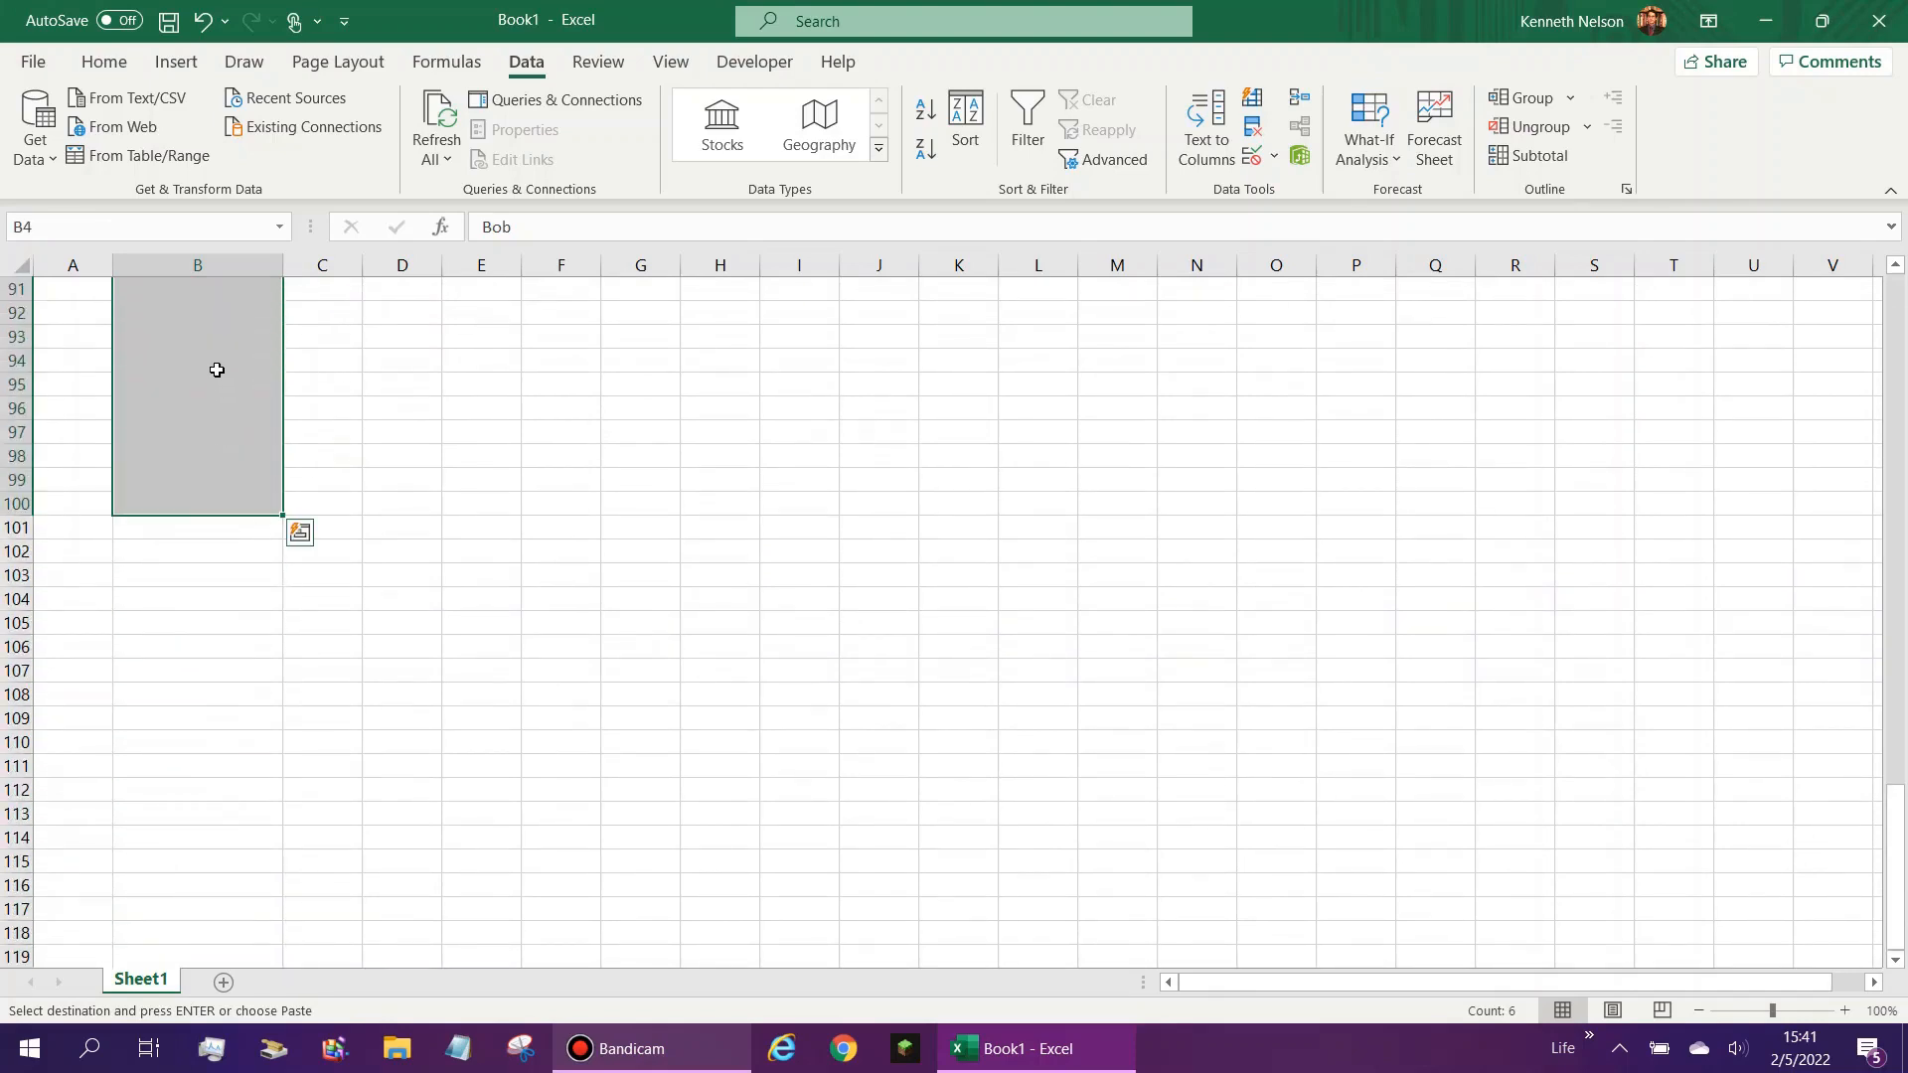
right_click(200, 316)
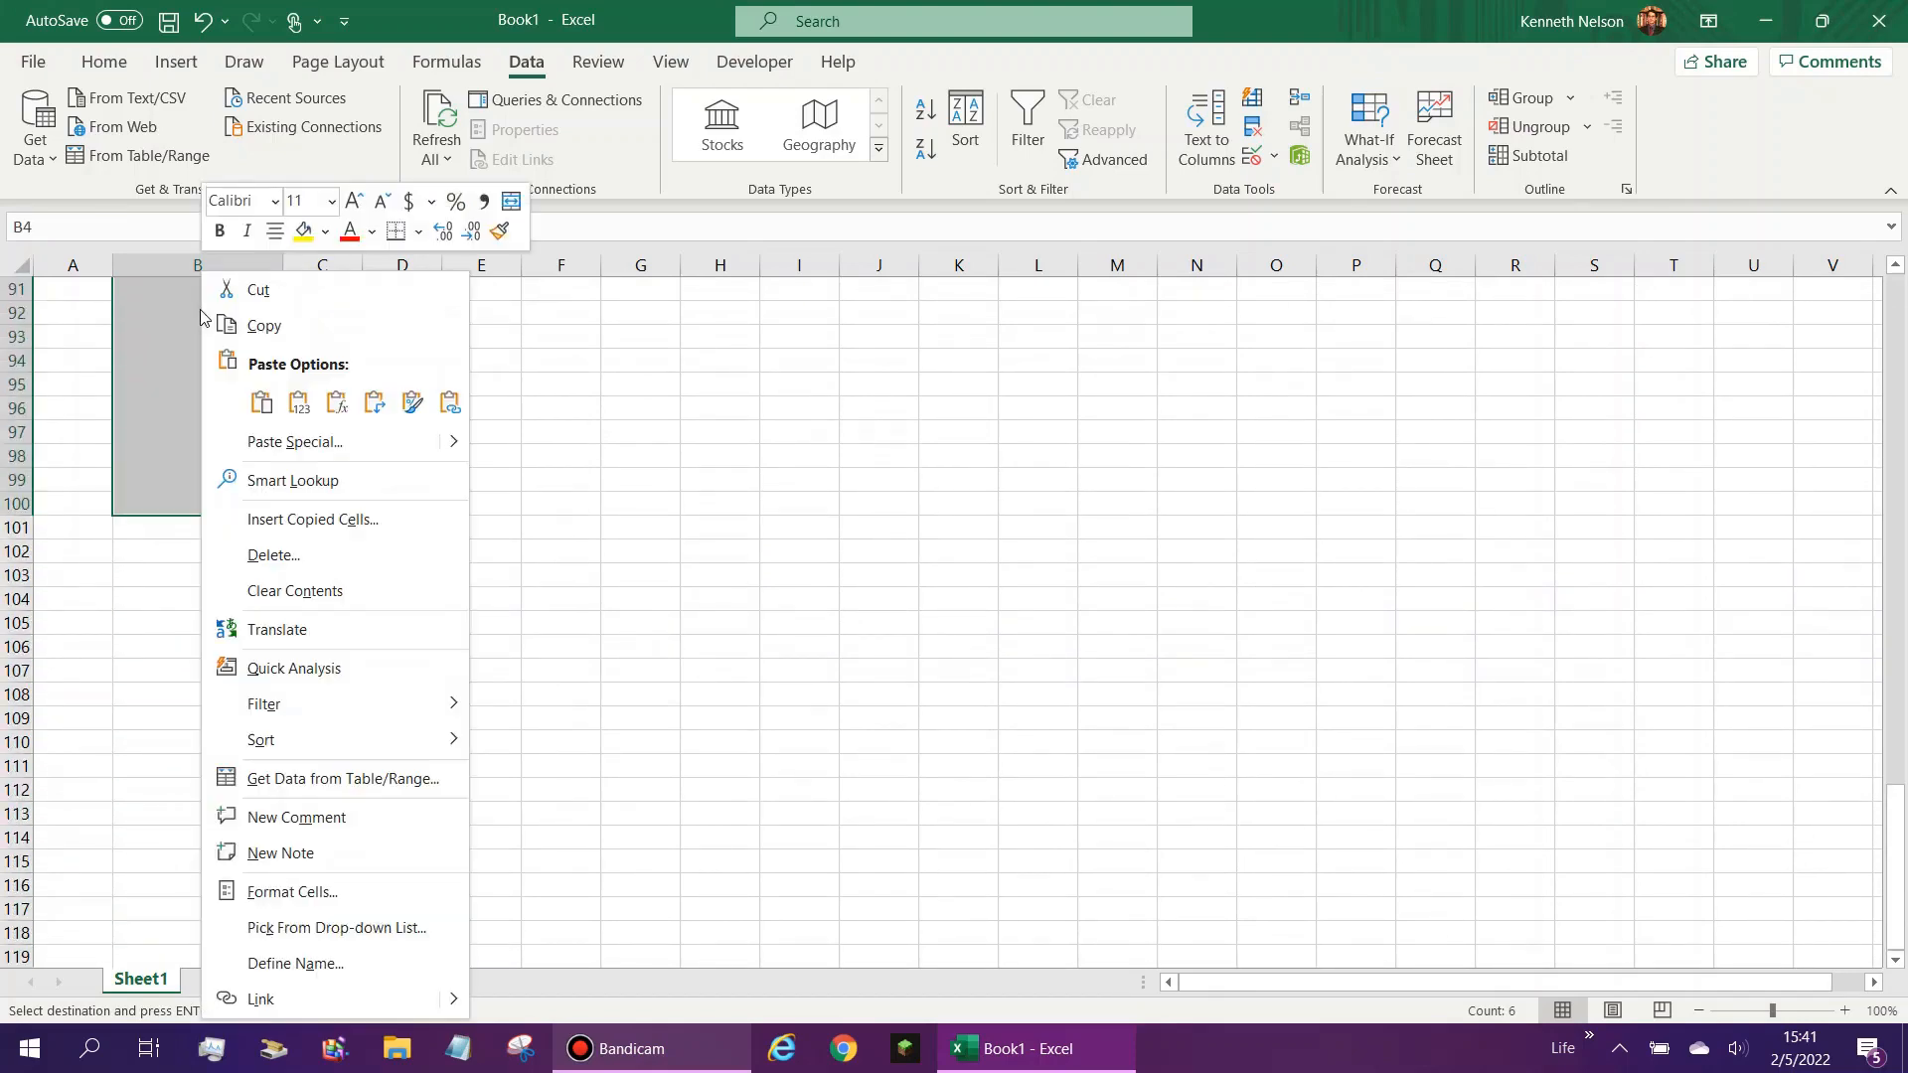
click(288, 441)
click(88, 413)
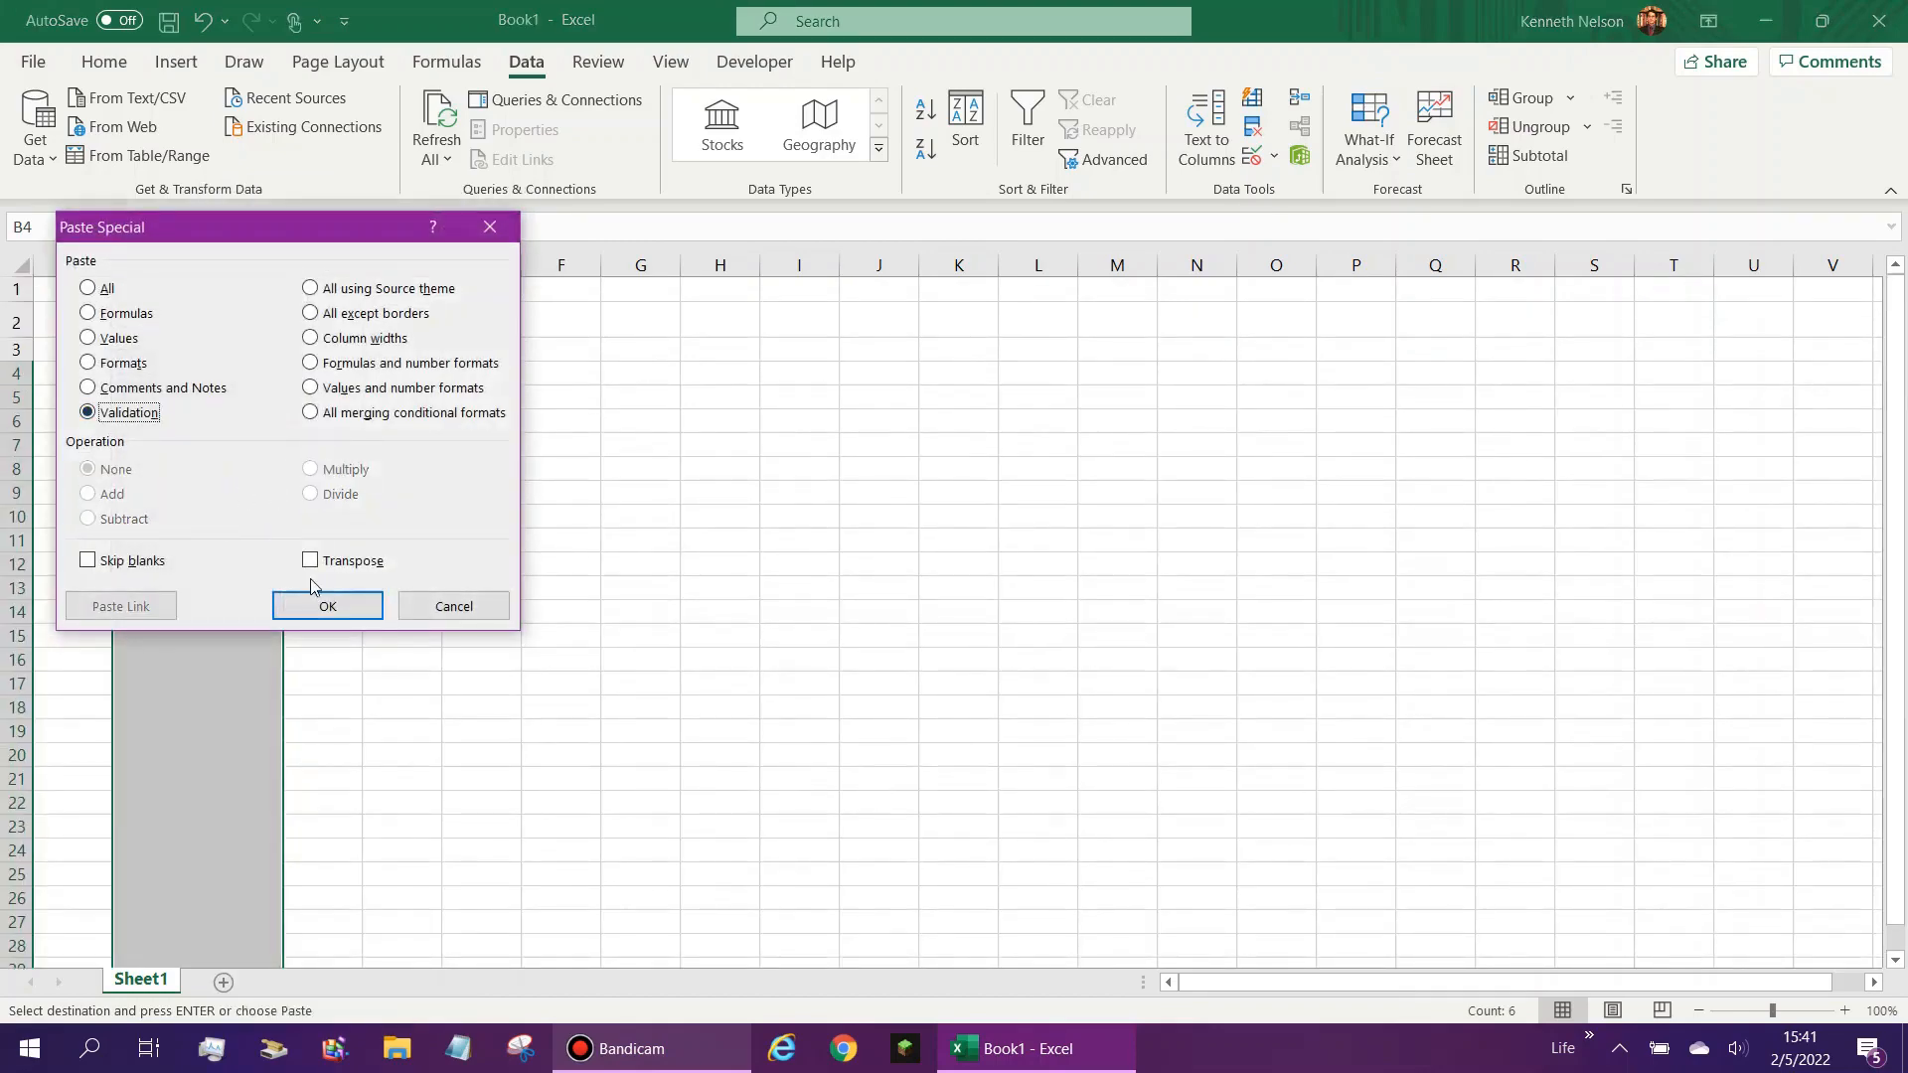
click(324, 607)
- Check the range and the cell reference in the validation formula copied to cell B13
click(211, 589)
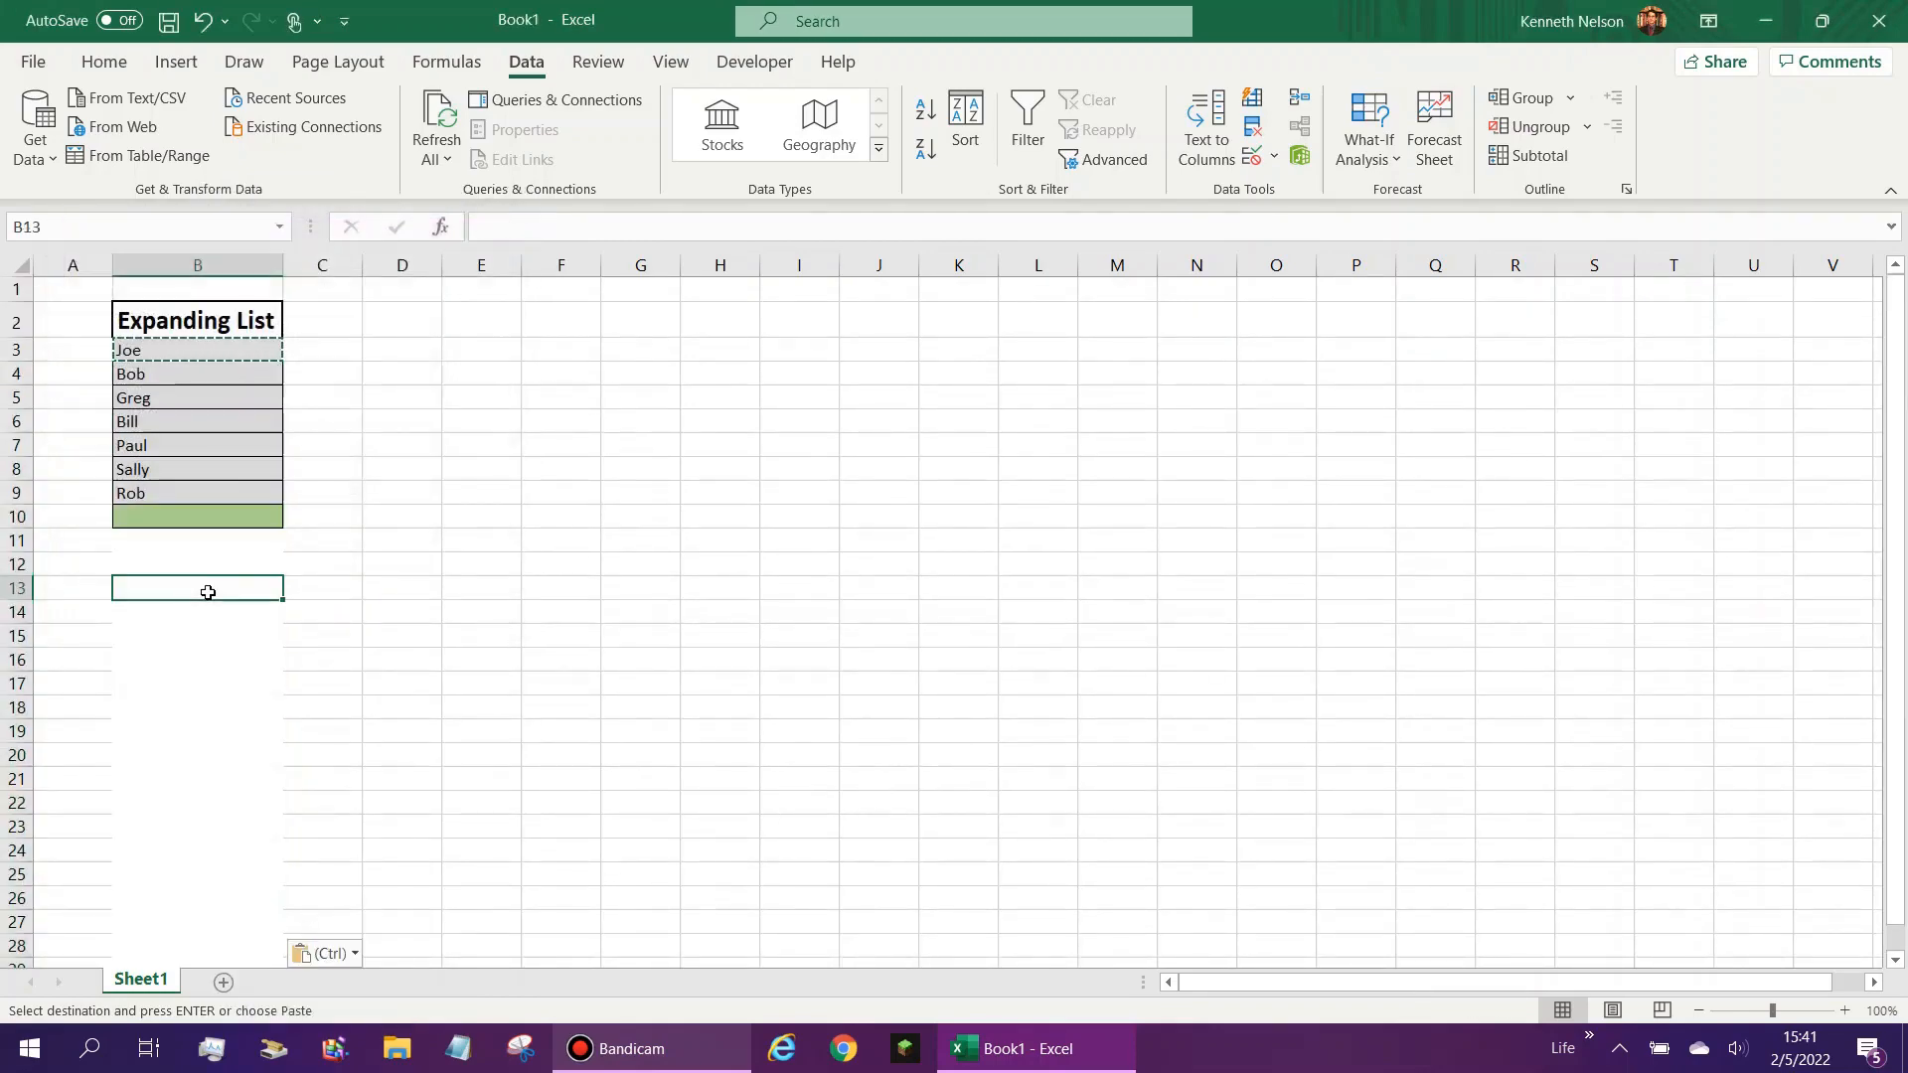
click(1253, 156)
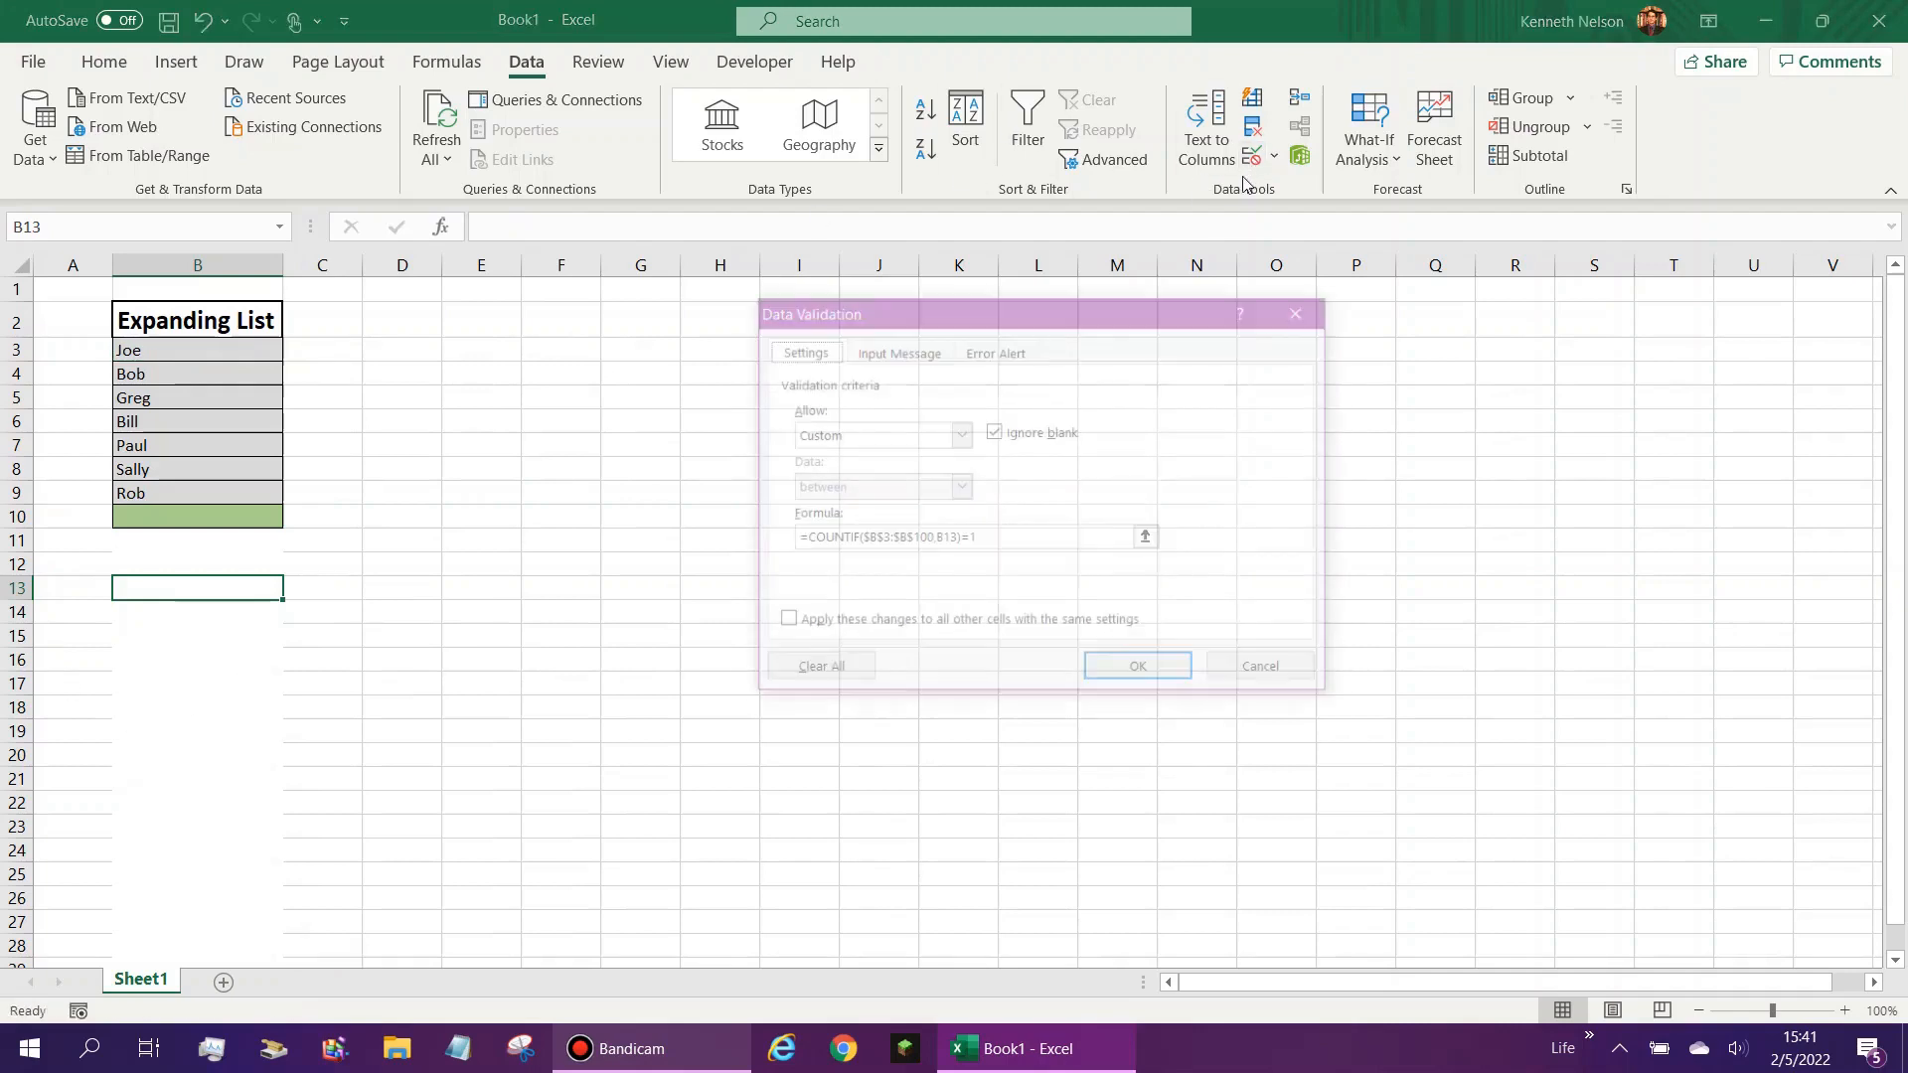
double_click(949, 540)
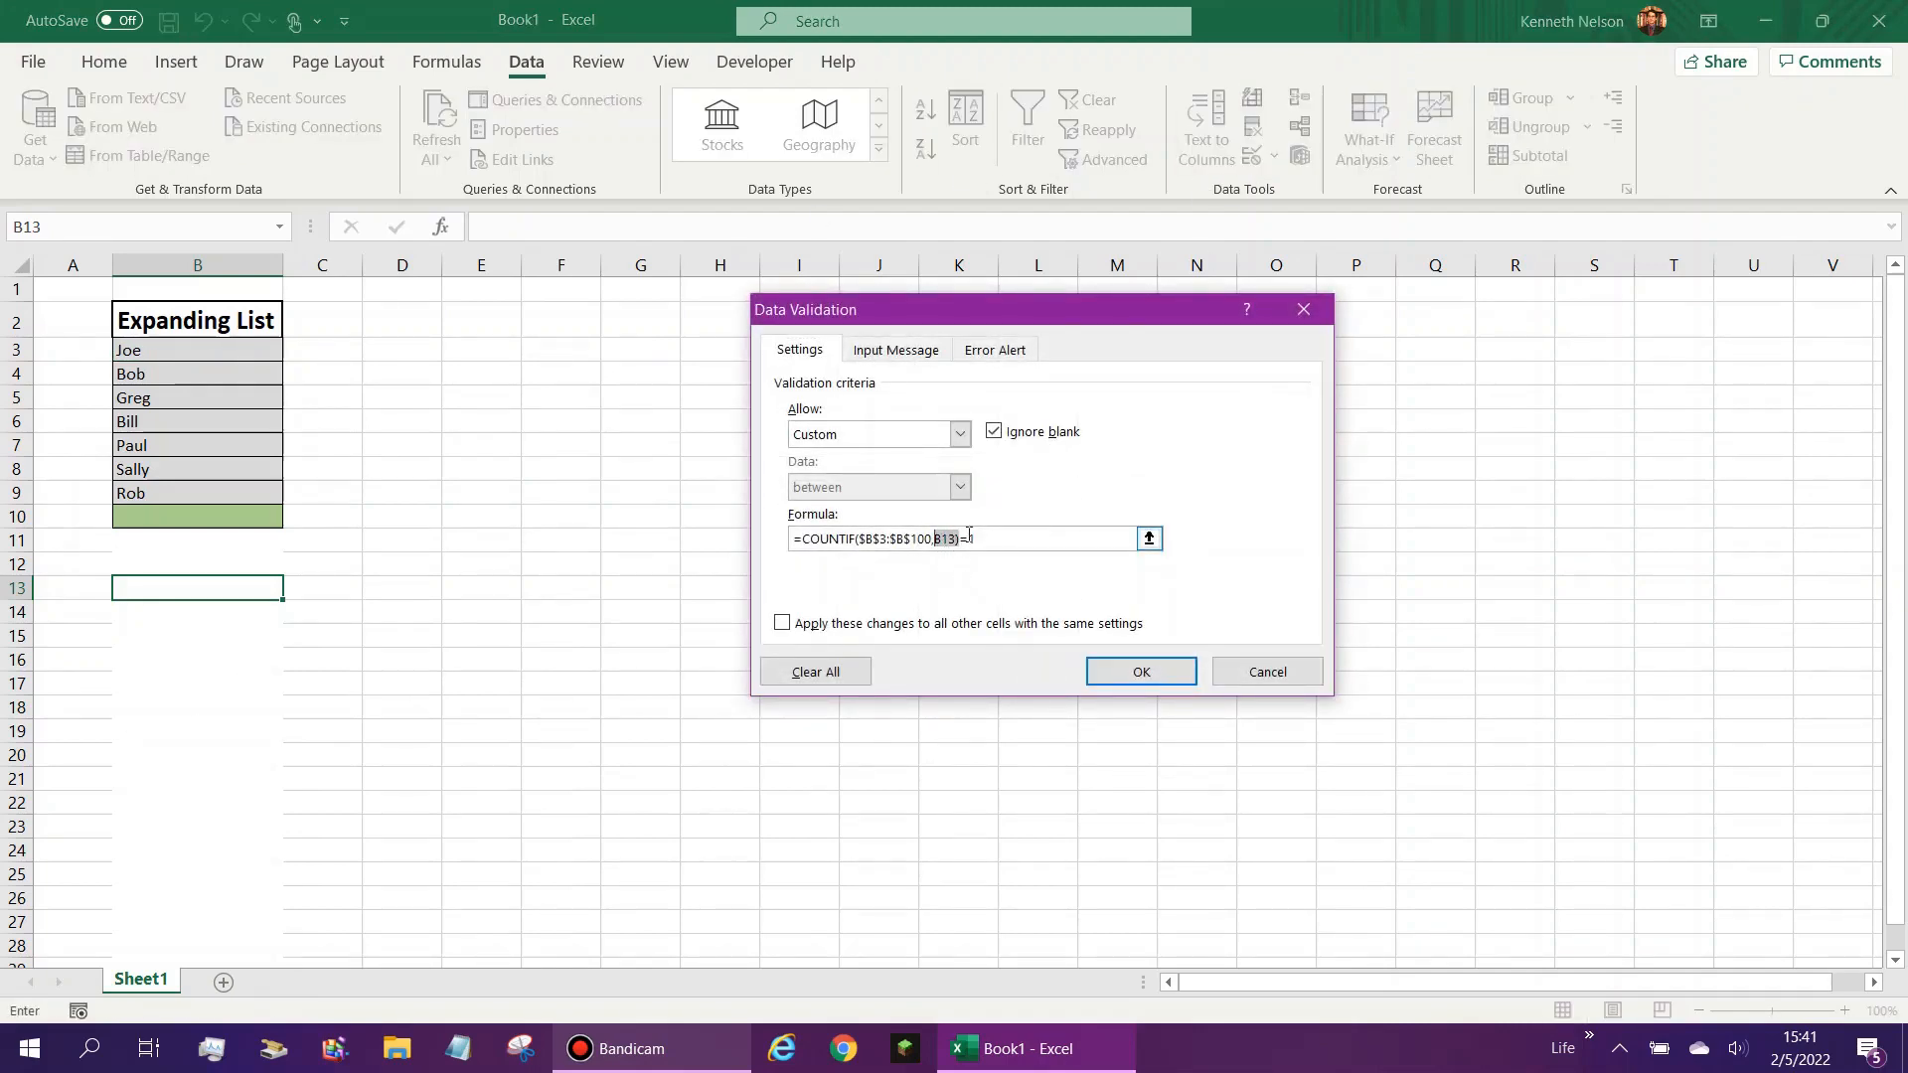
click(926, 539)
text(0)
drag(934, 539, 875, 543)
click(1141, 671)
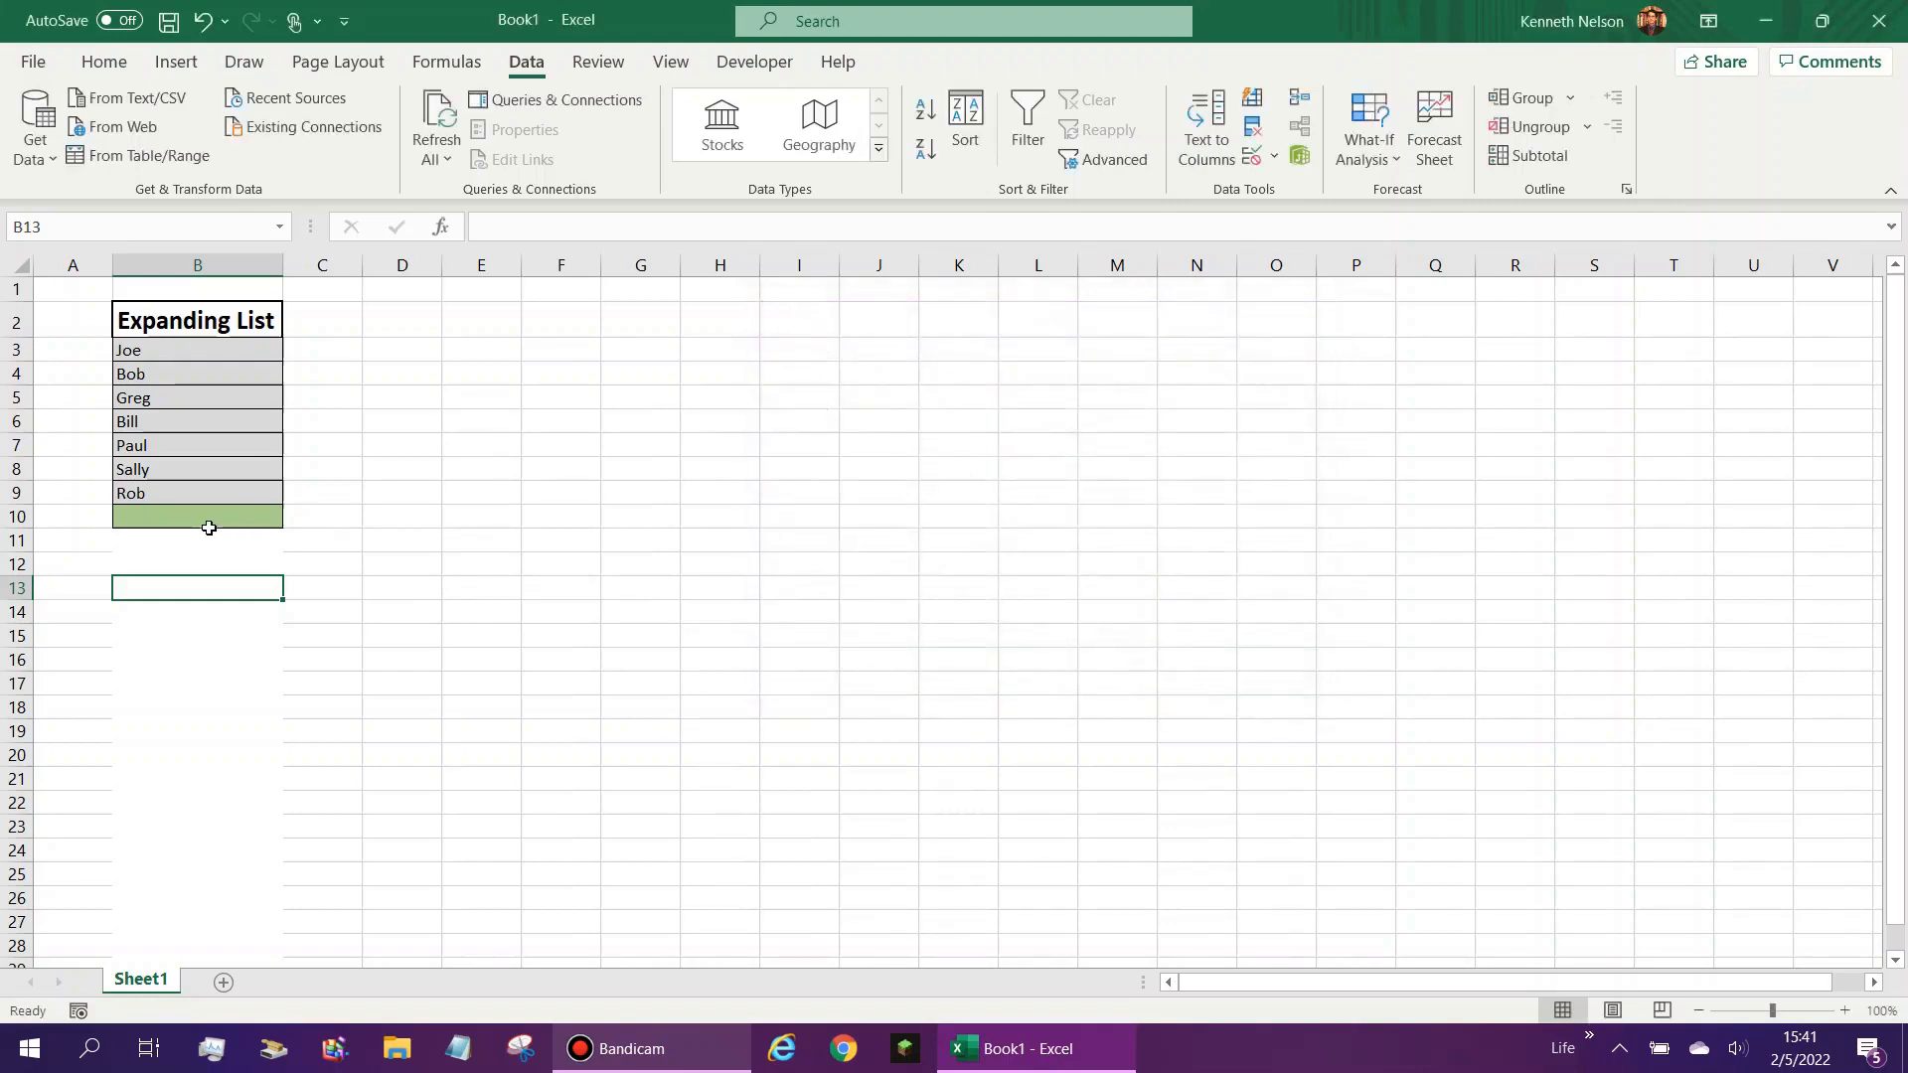
- Test the duplicate warning by repeating the list's first entry in cell B10, accept the warning, and clear the cell
click(203, 516)
text(Joe)
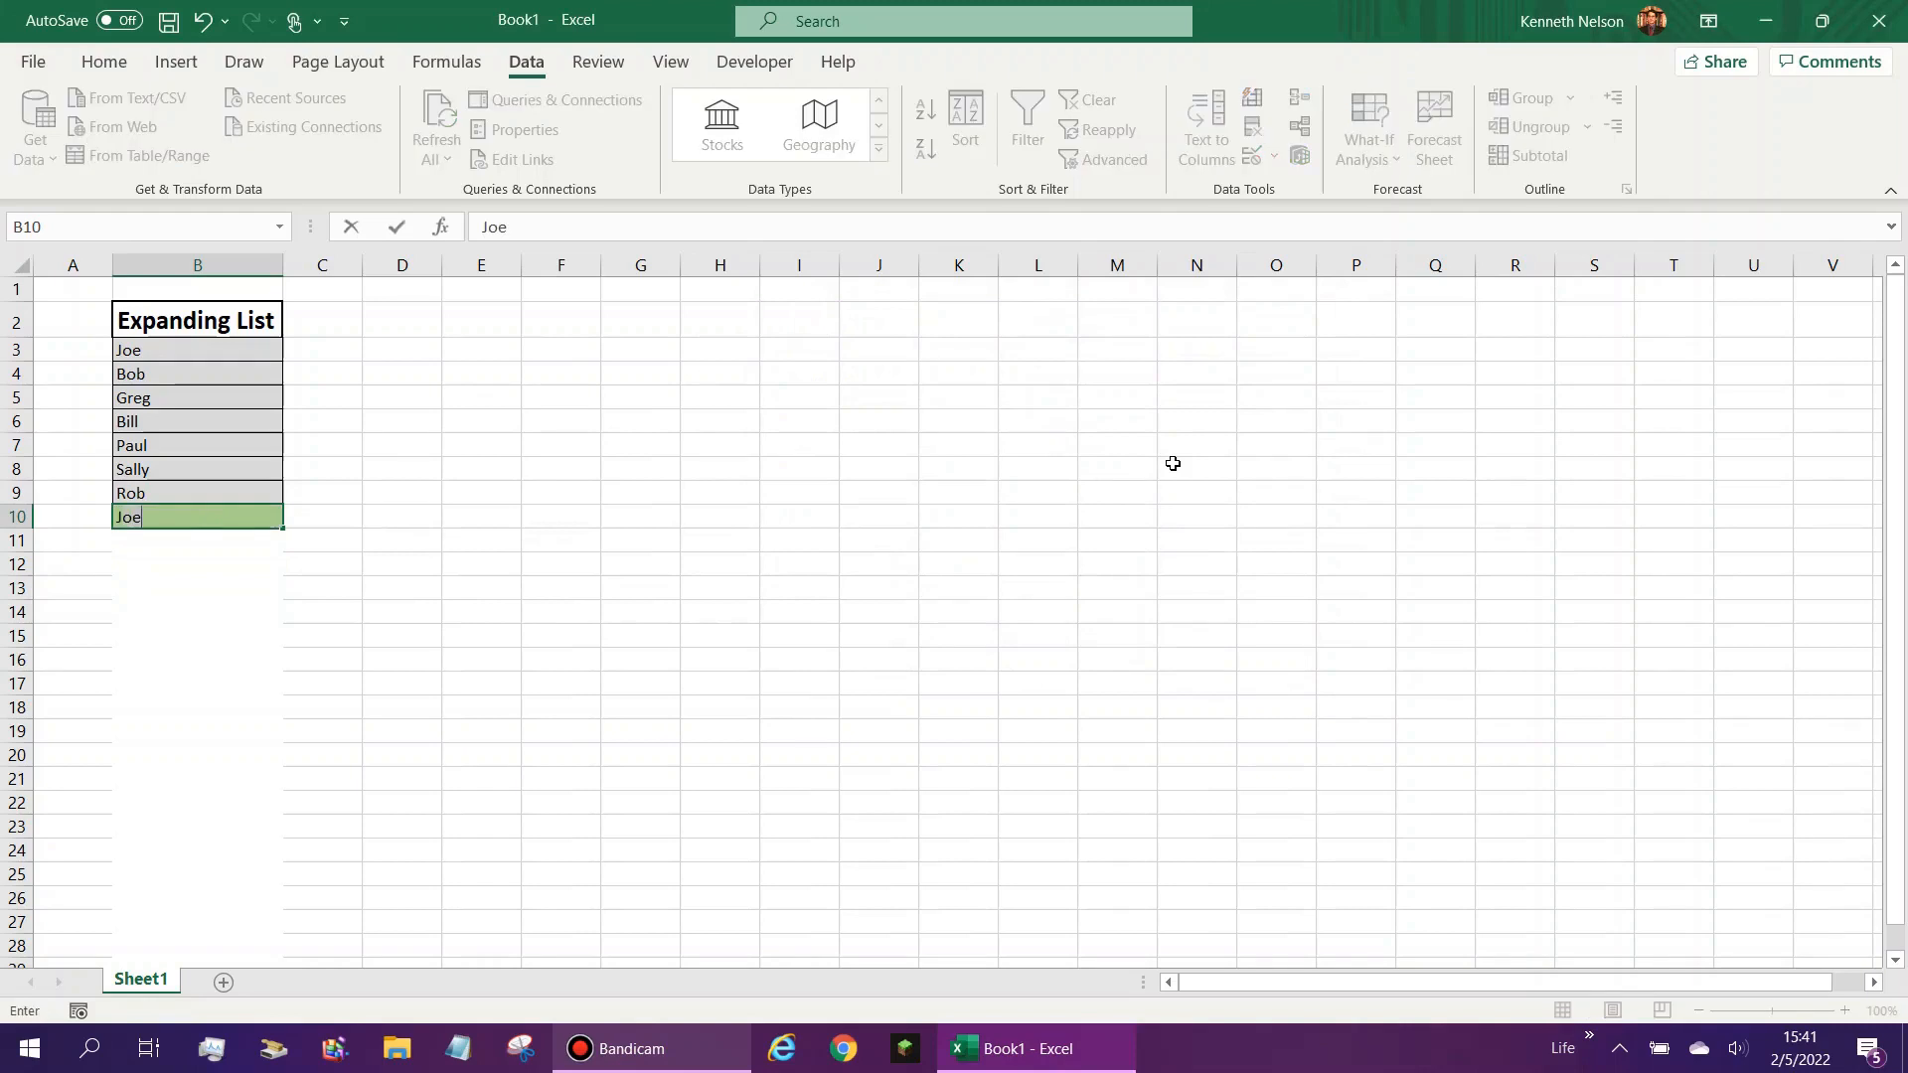
key(Return)
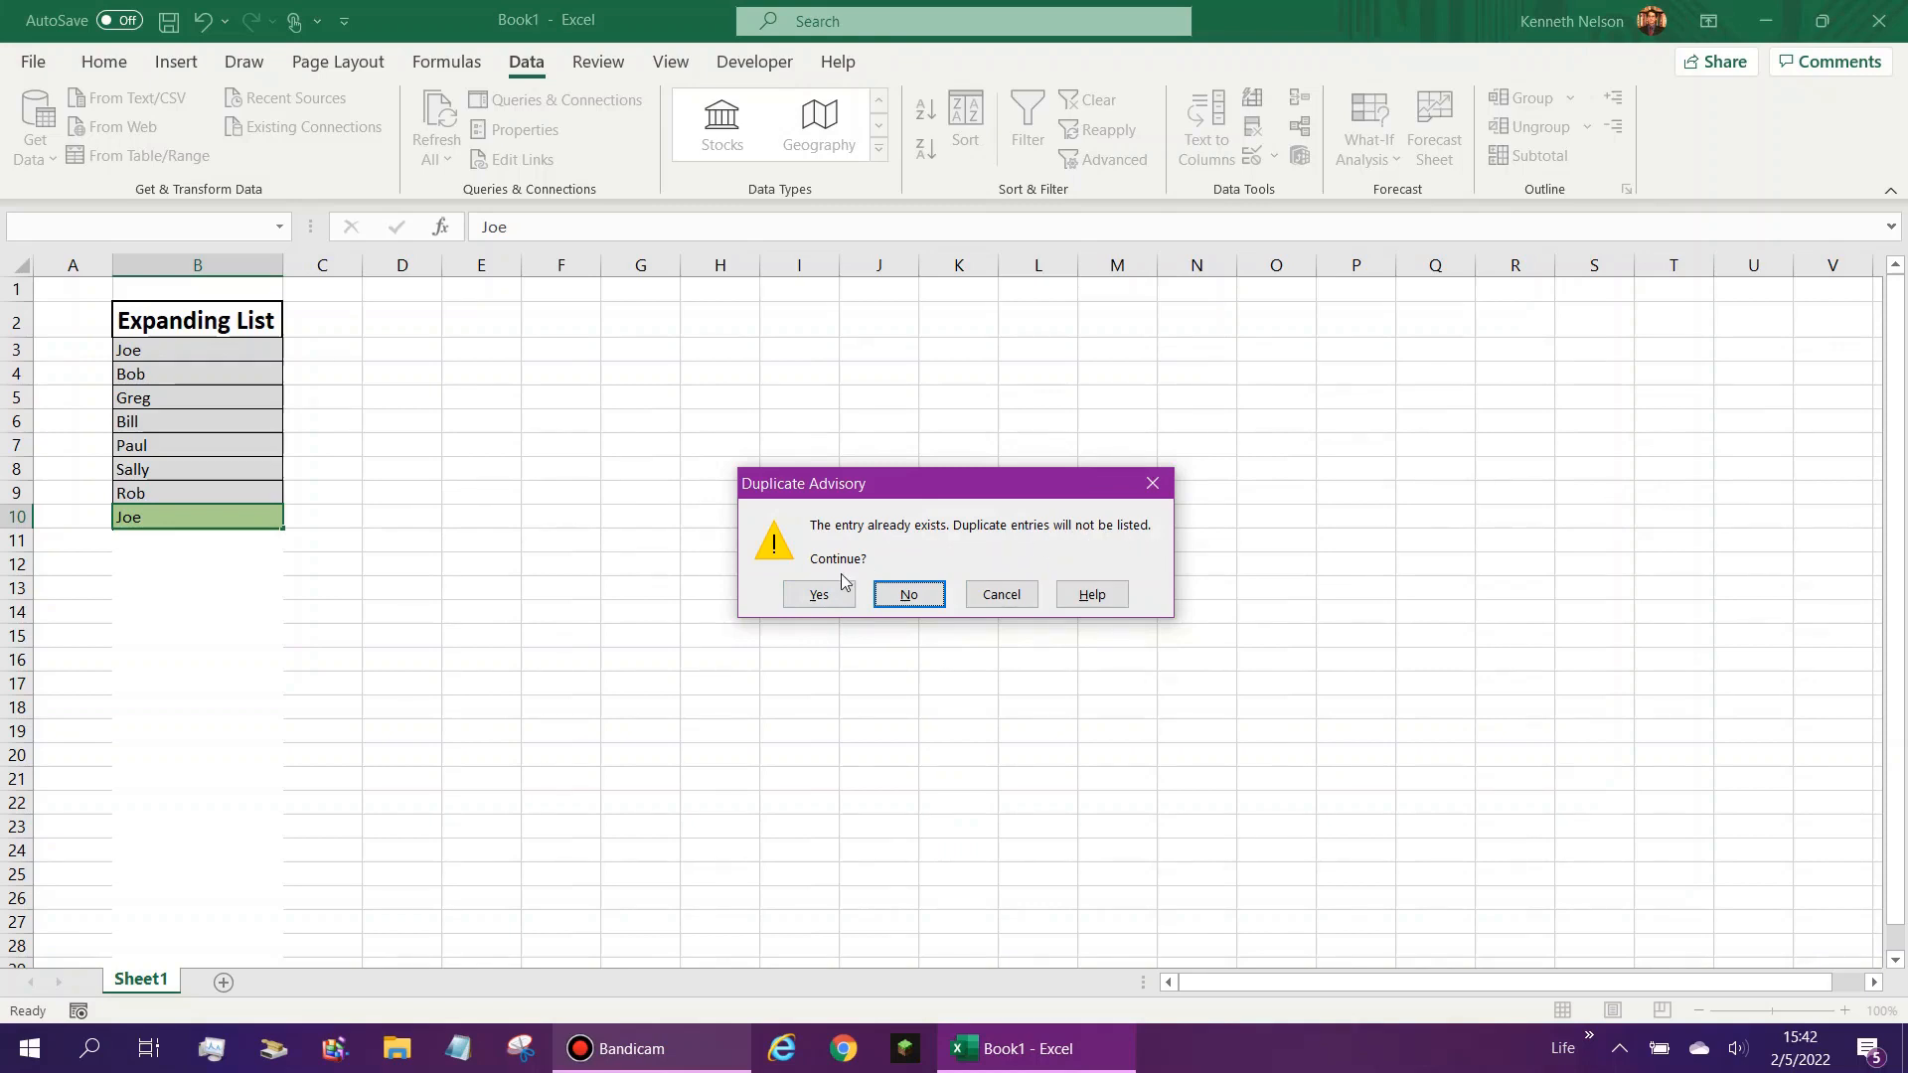
click(801, 602)
click(191, 512)
key(Delete)
key(Down)
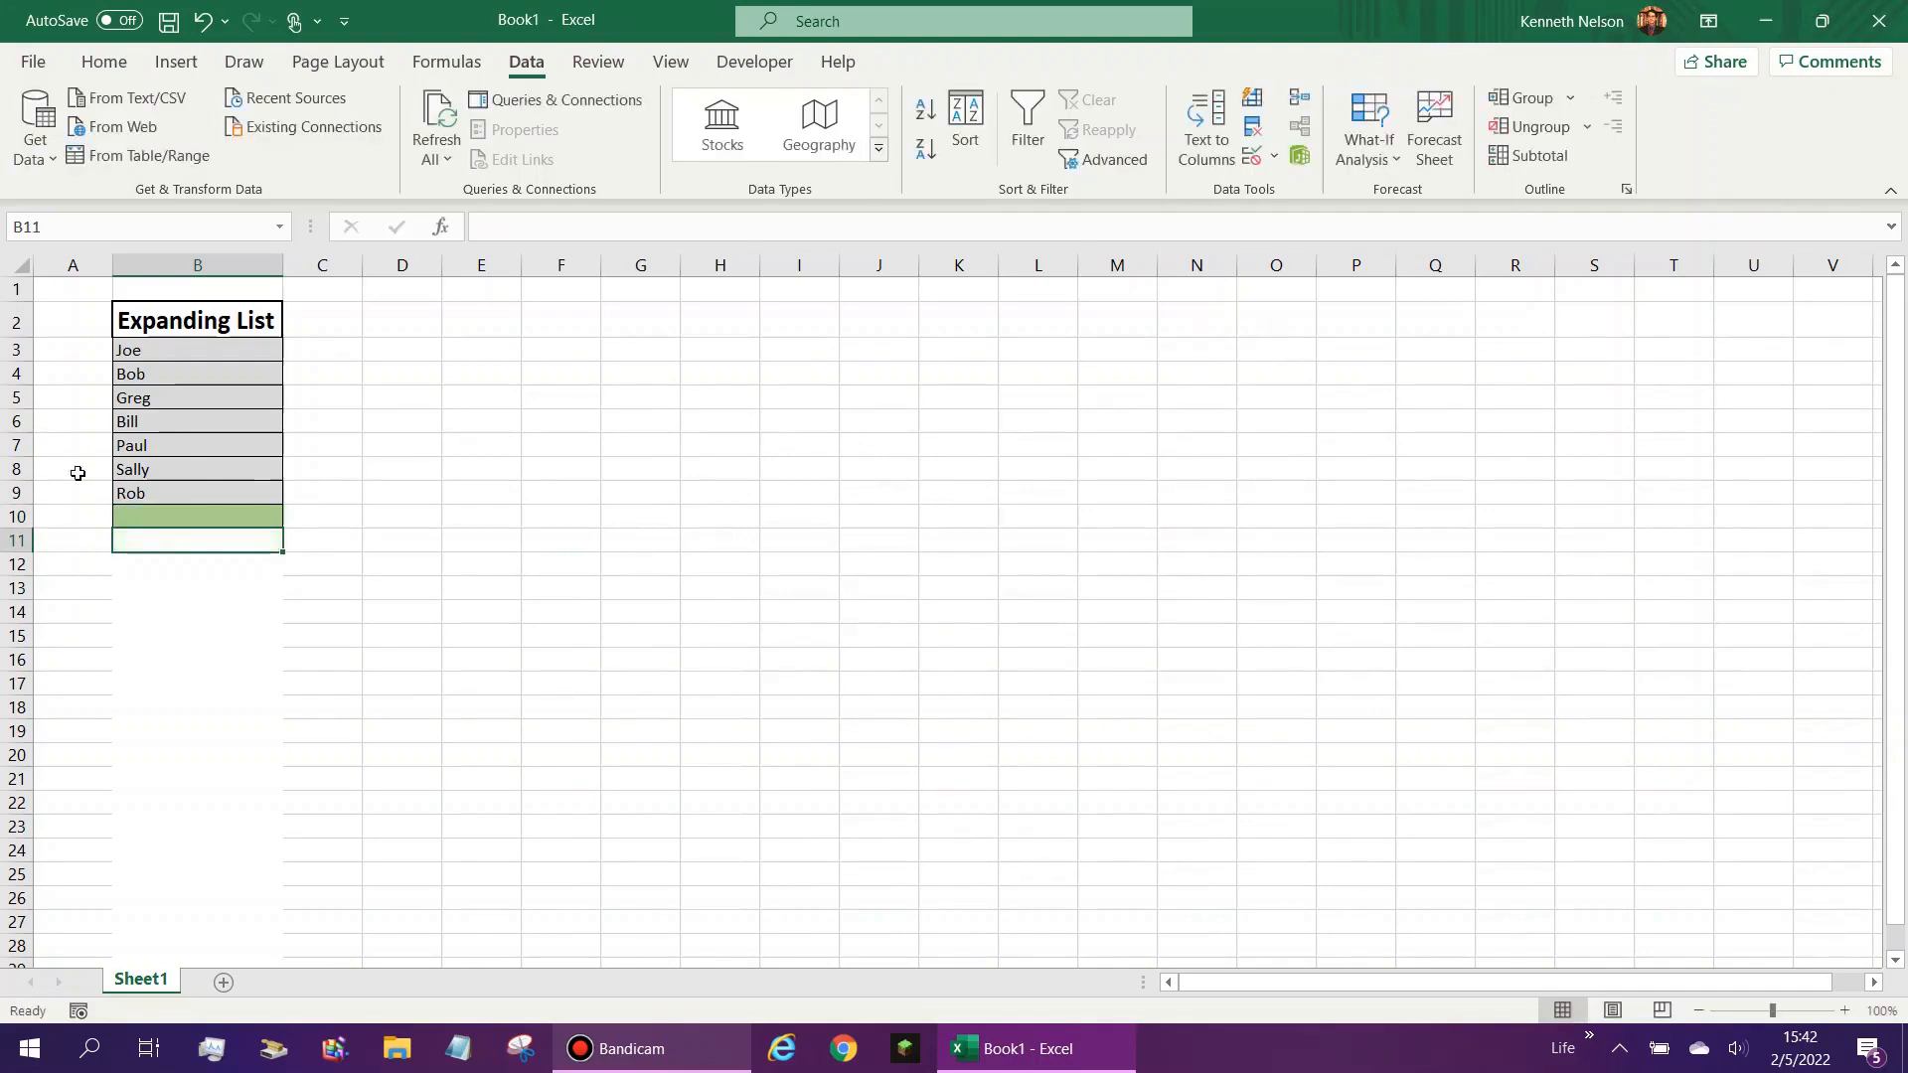
- Examine the available error alert styles in cell B11's data validation and close the settings without changes
click(1252, 157)
click(997, 350)
click(997, 470)
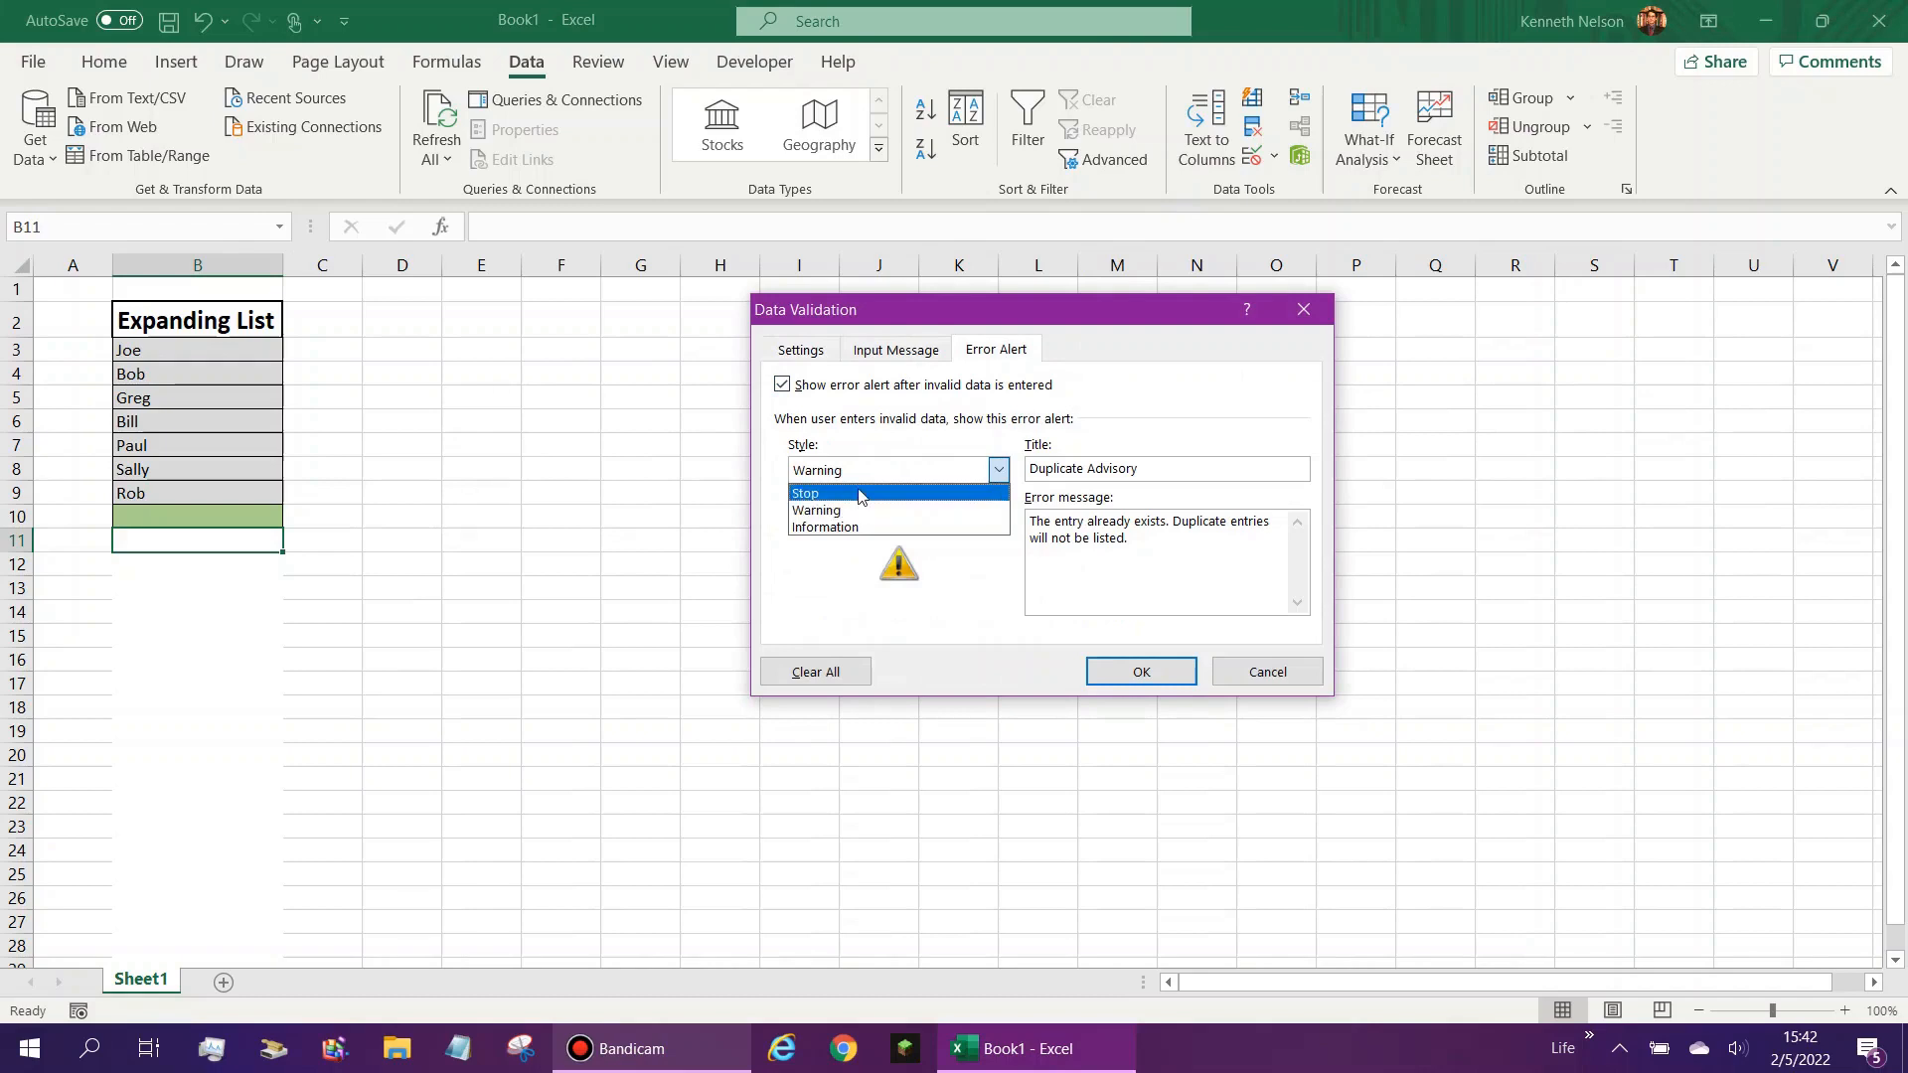
click(1301, 316)
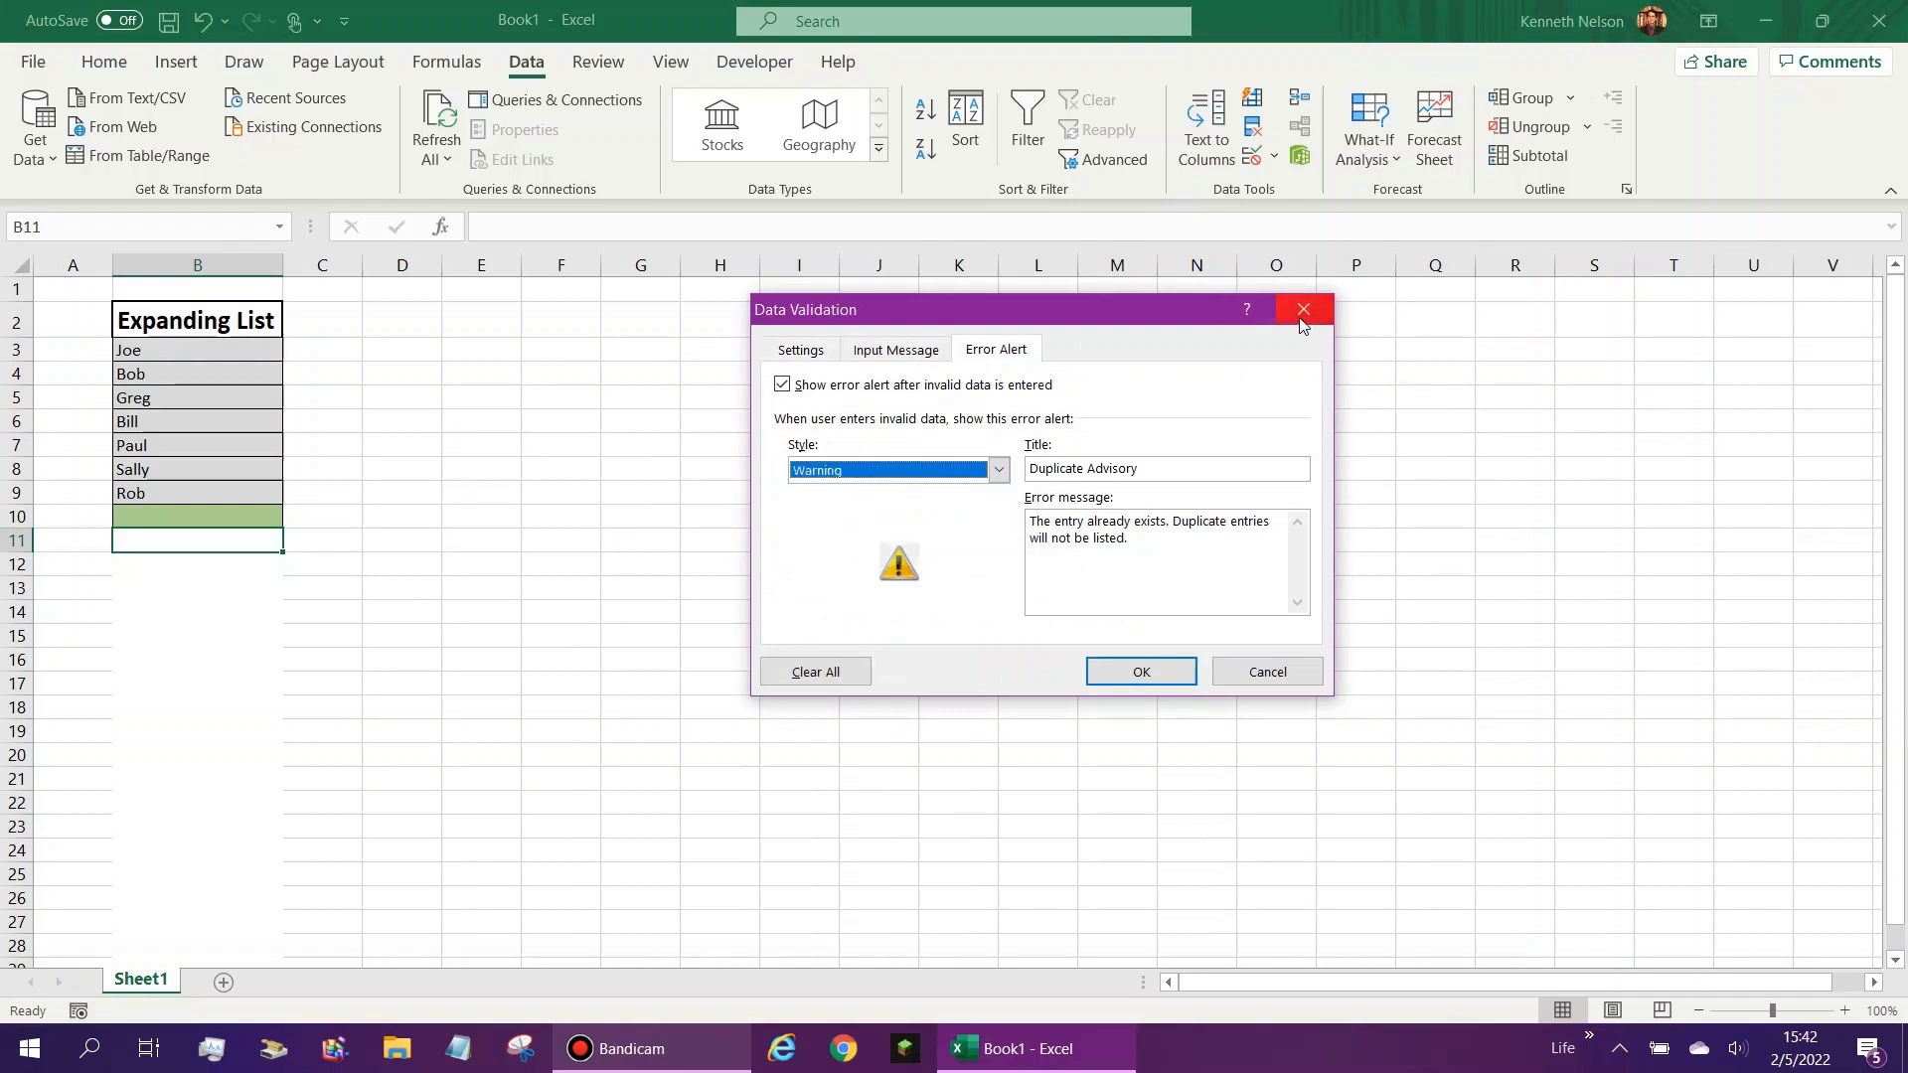
click(1254, 678)
- Convert the range B2:B100 into a table with headers
click(261, 511)
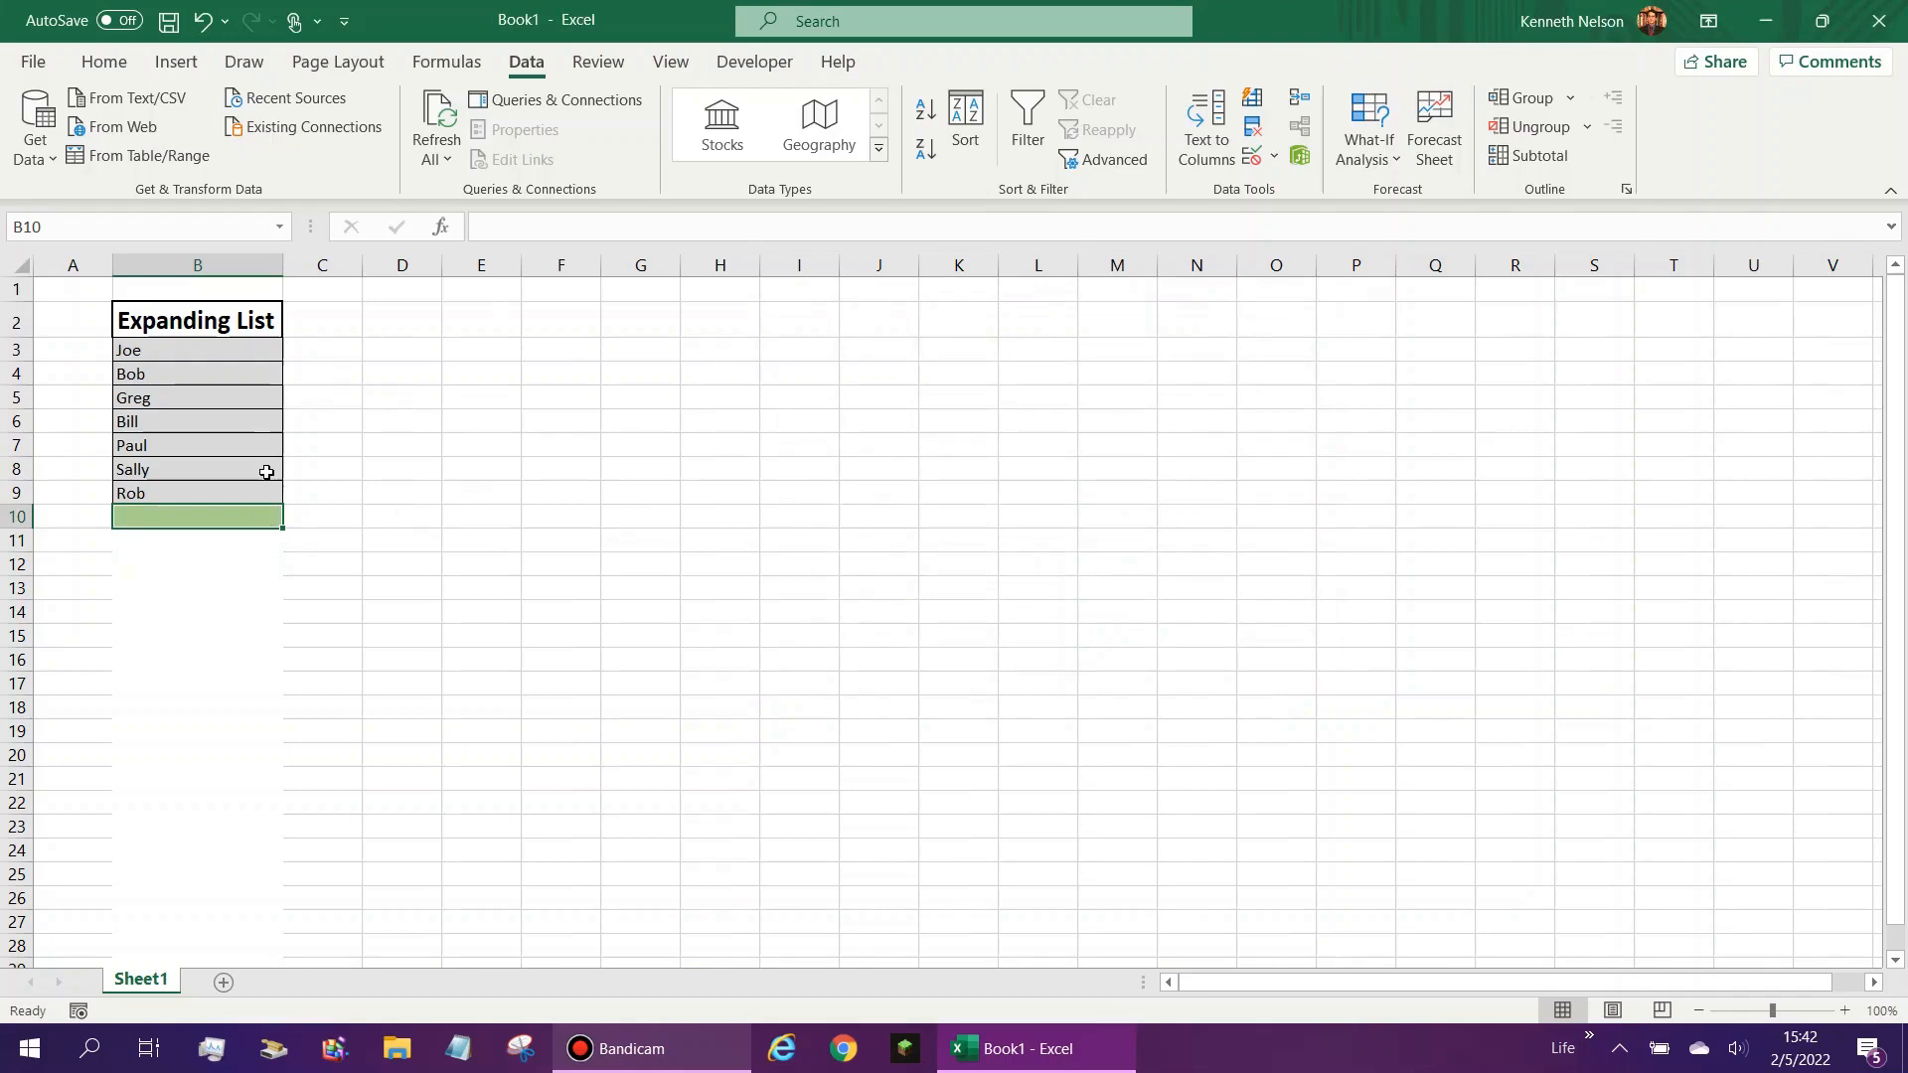
click(267, 344)
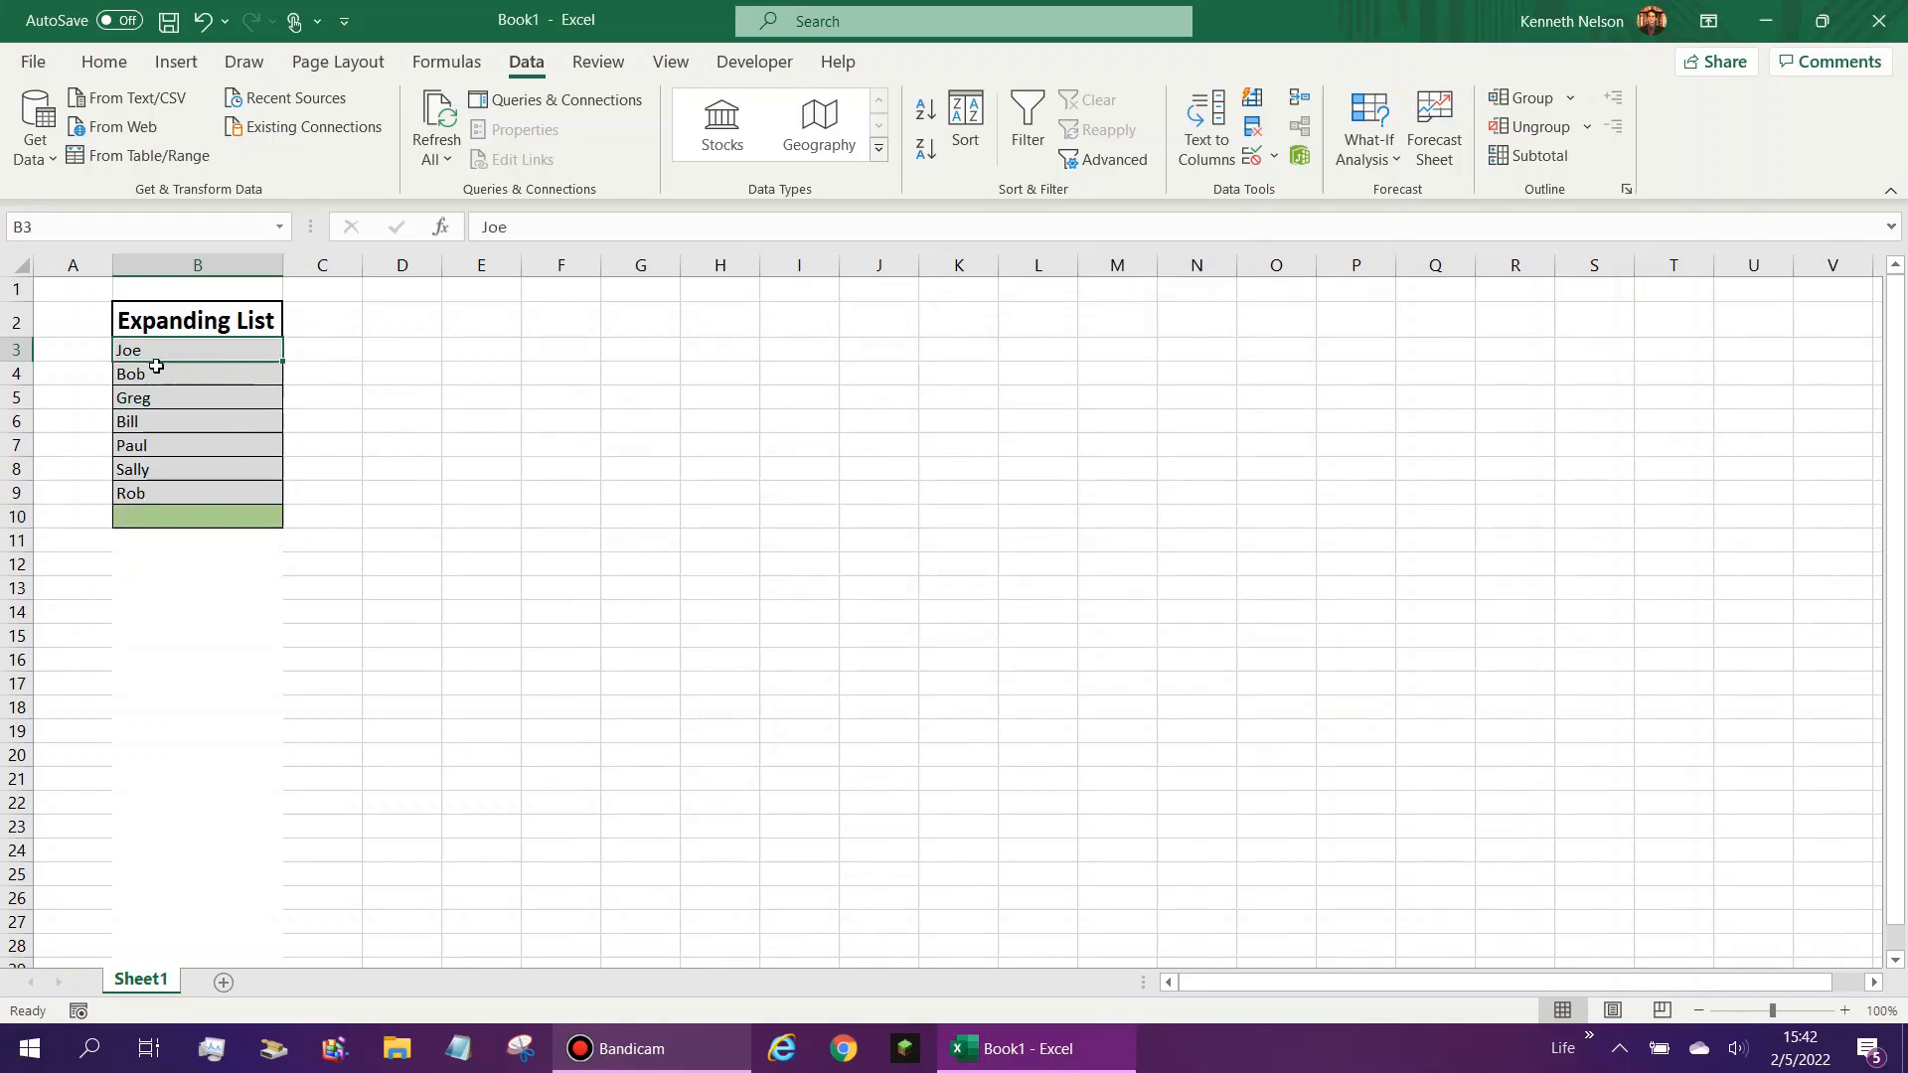
click(257, 320)
drag(263, 418, 211, 409)
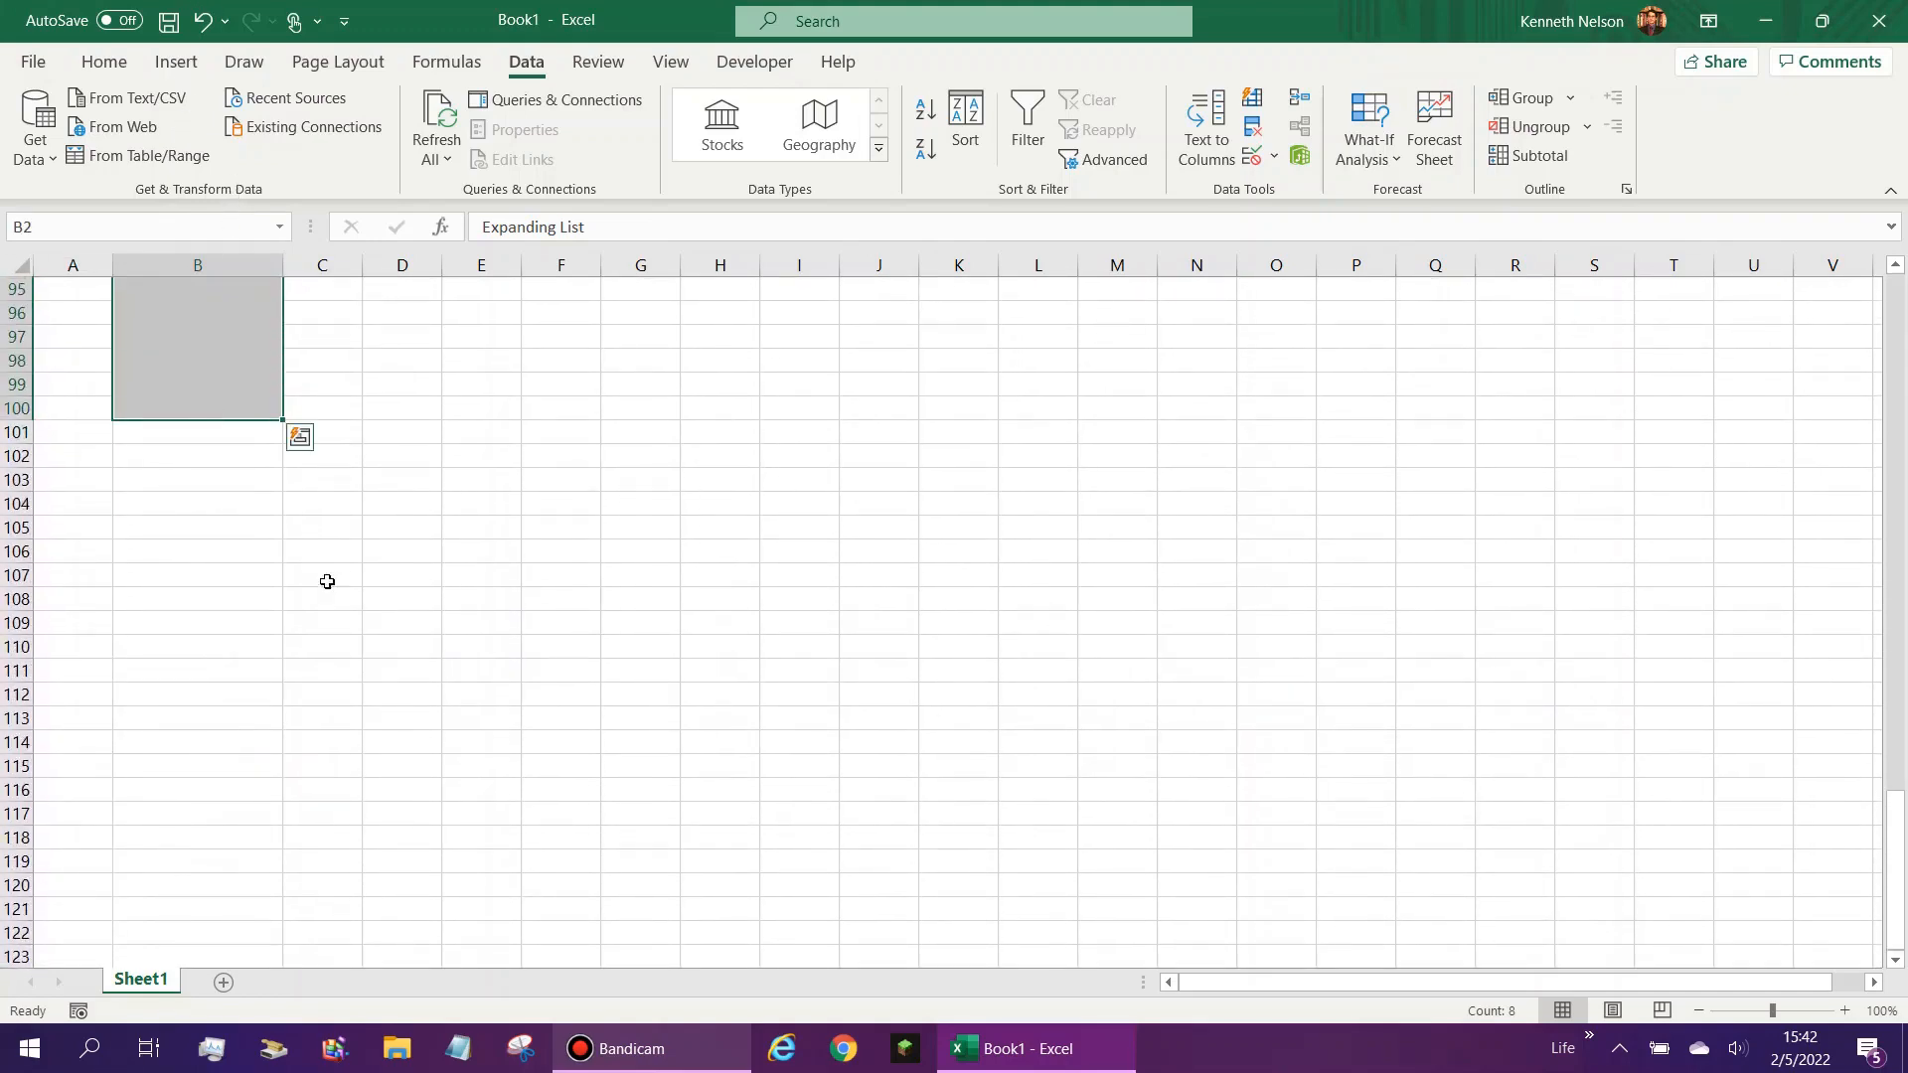
scroll(343, 646, up, 3)
click(176, 62)
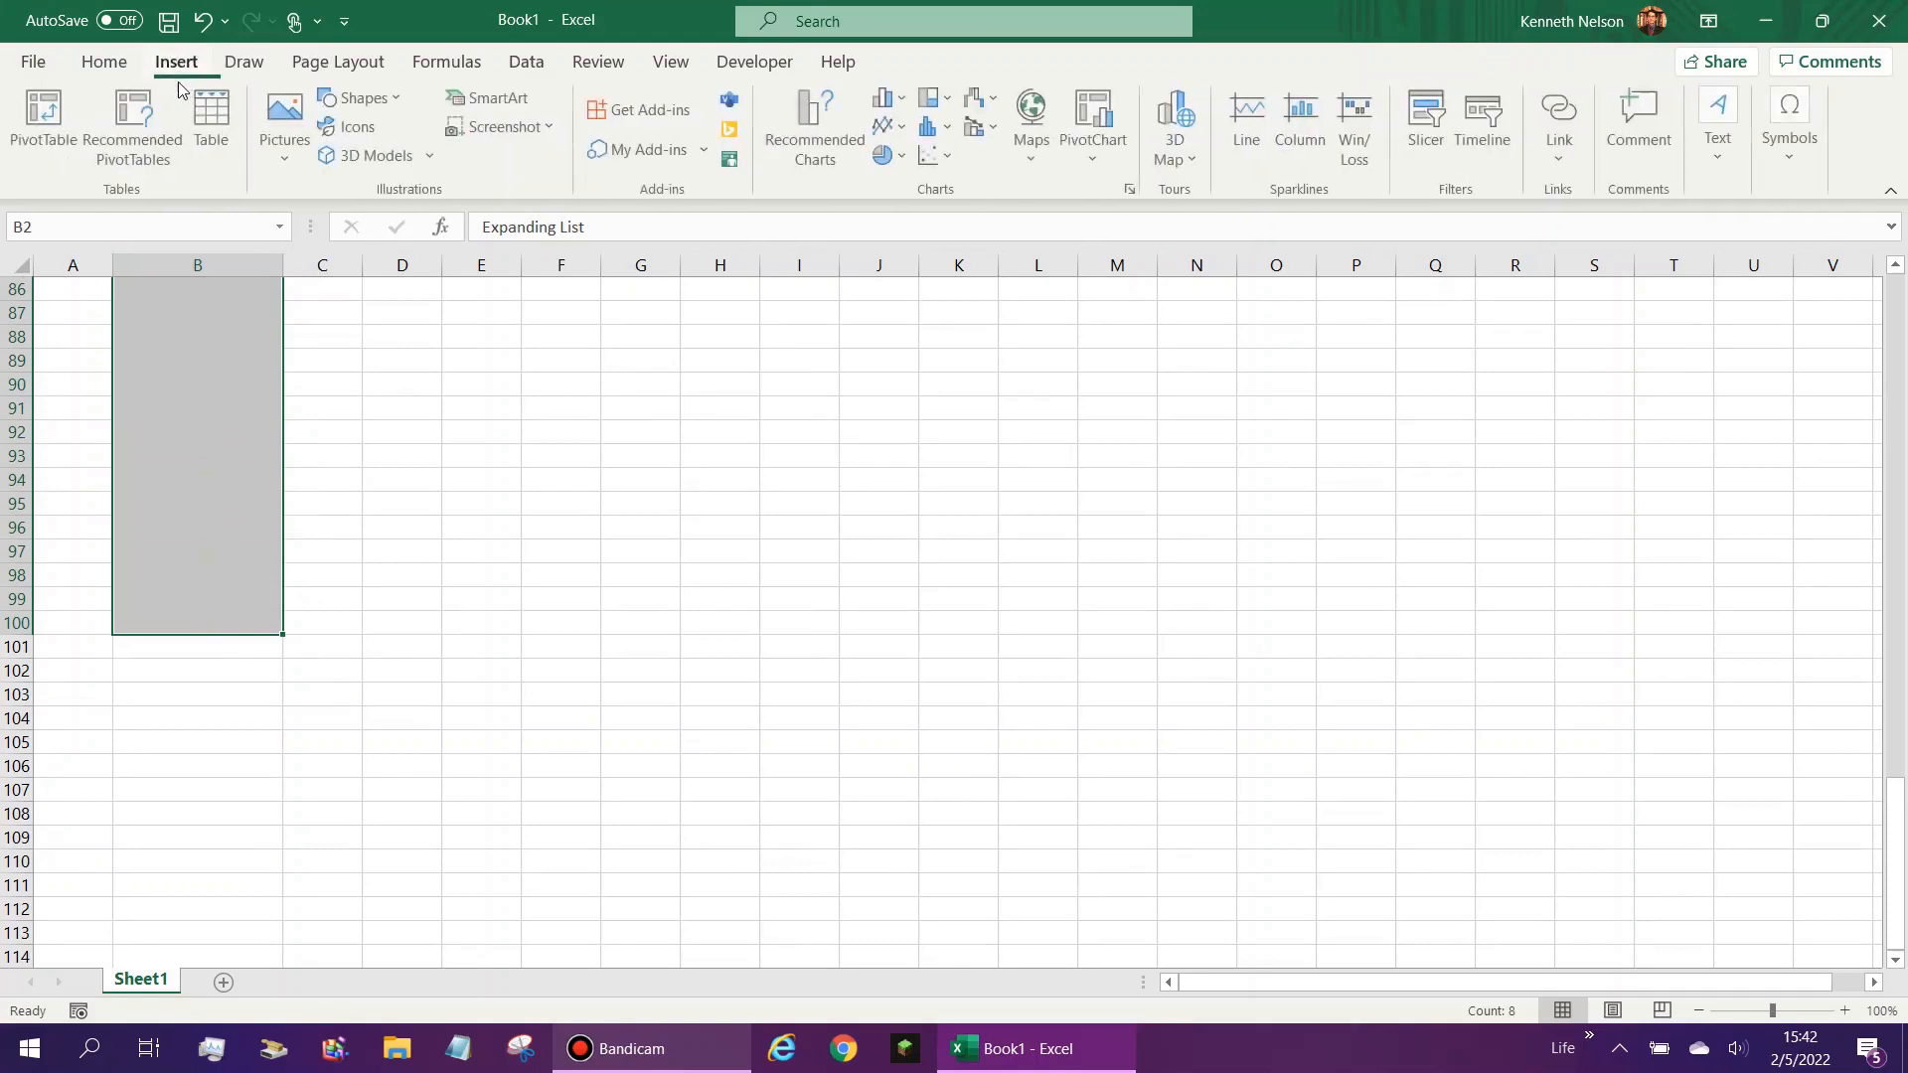
click(213, 124)
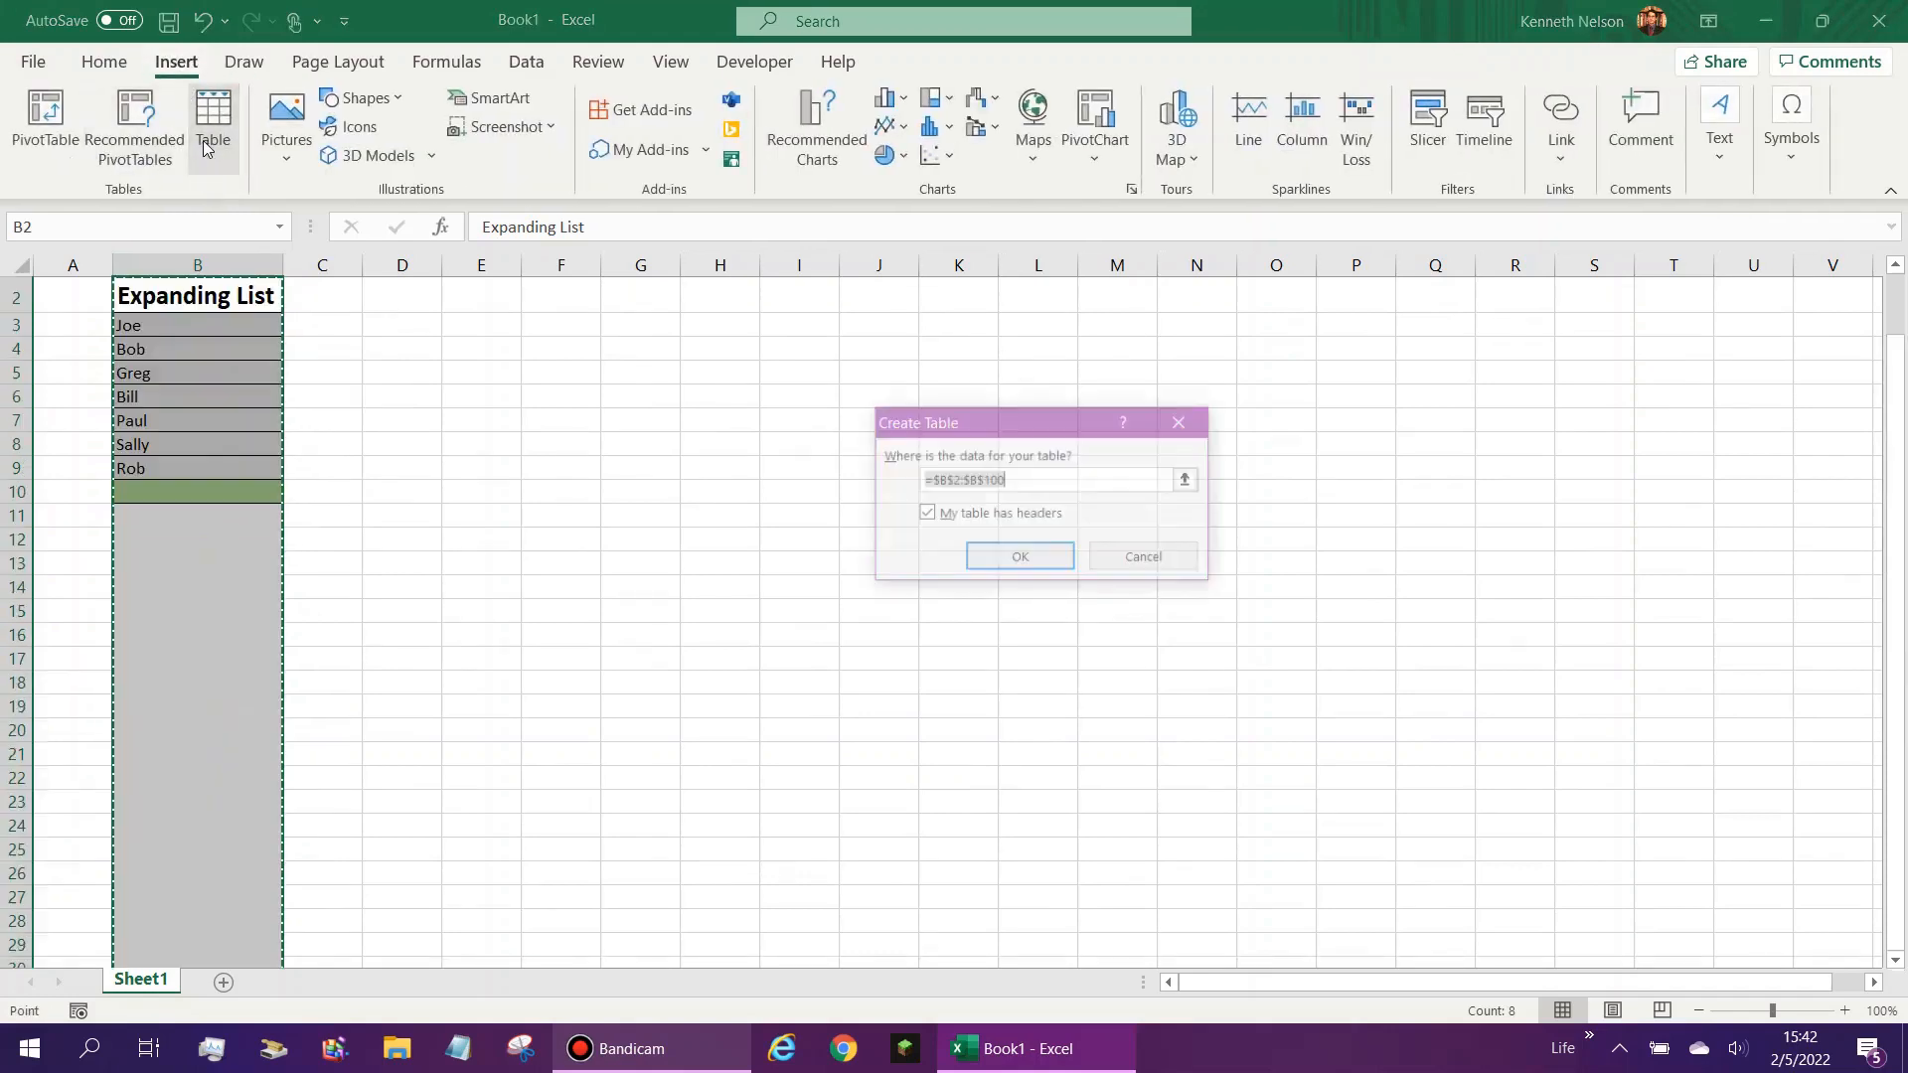
click(986, 552)
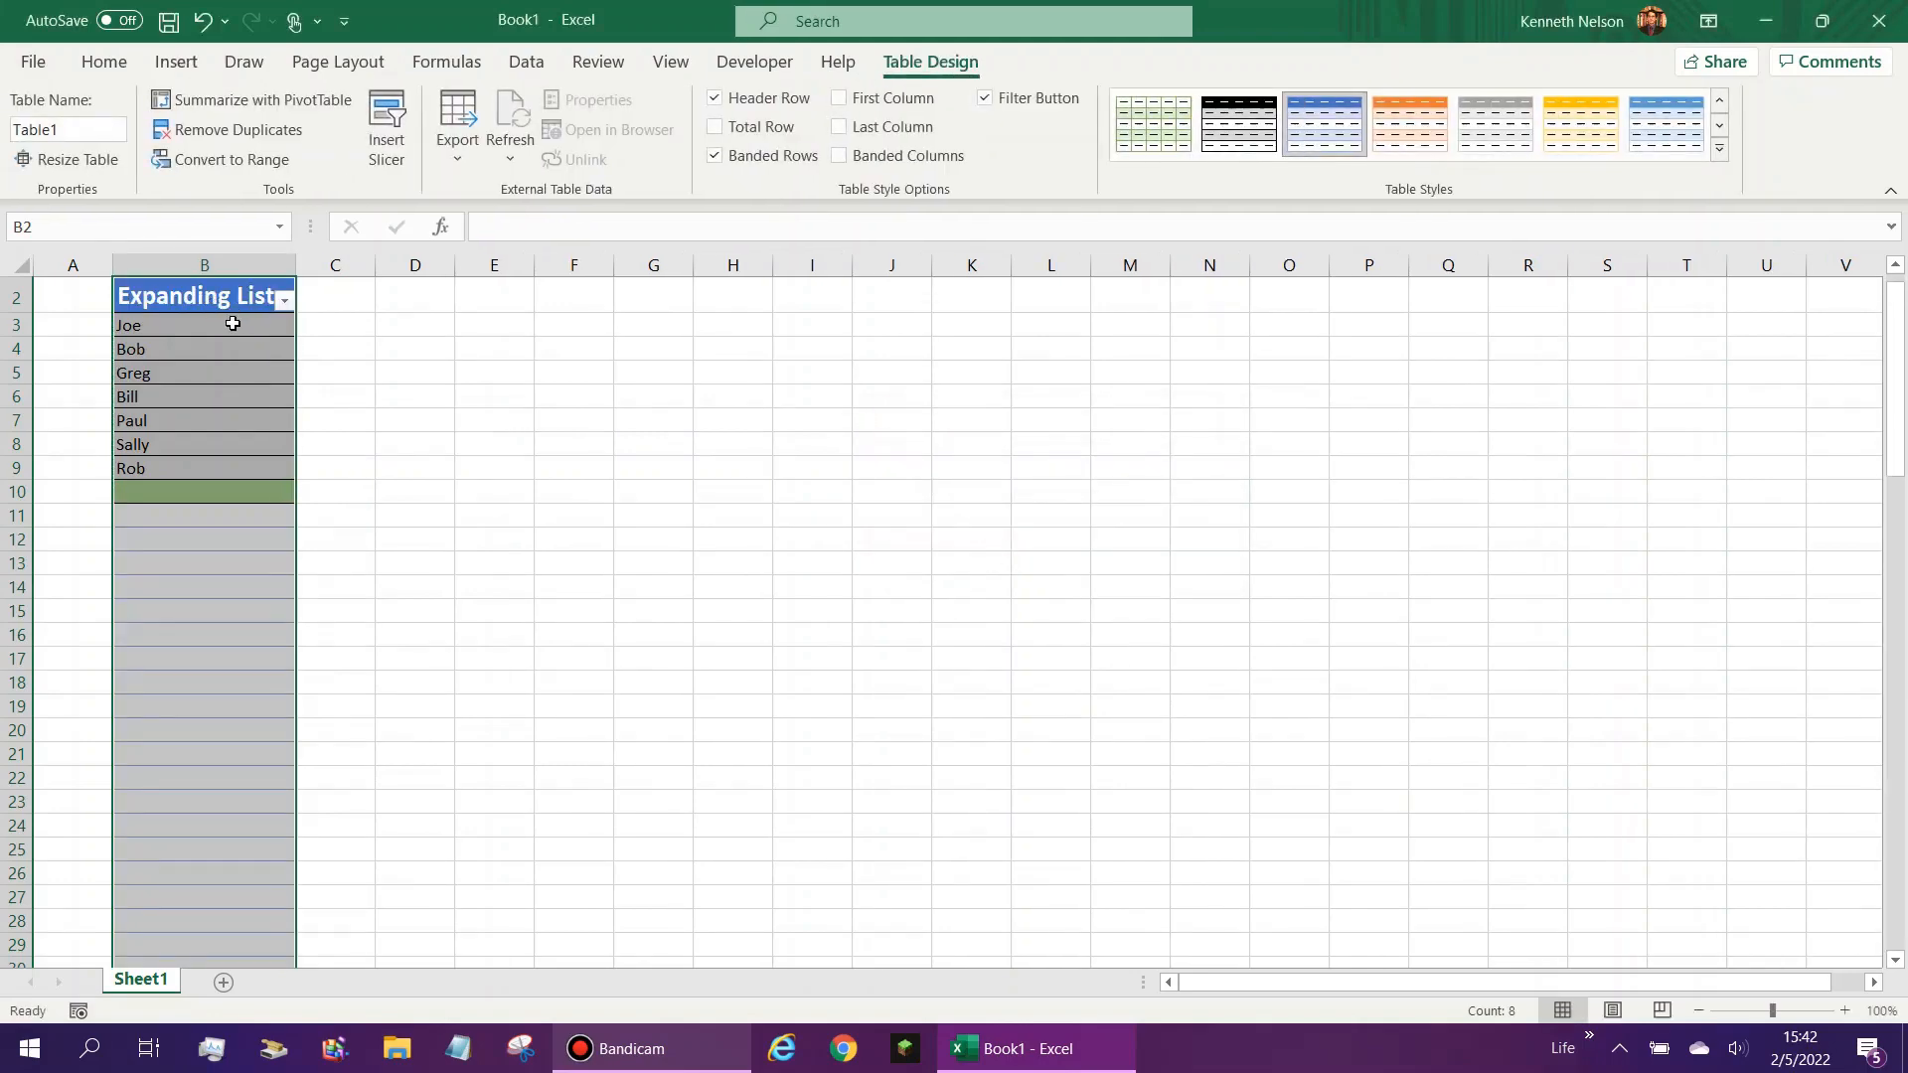
- Apply the plain first Light style to the table and rename the table List
click(1720, 148)
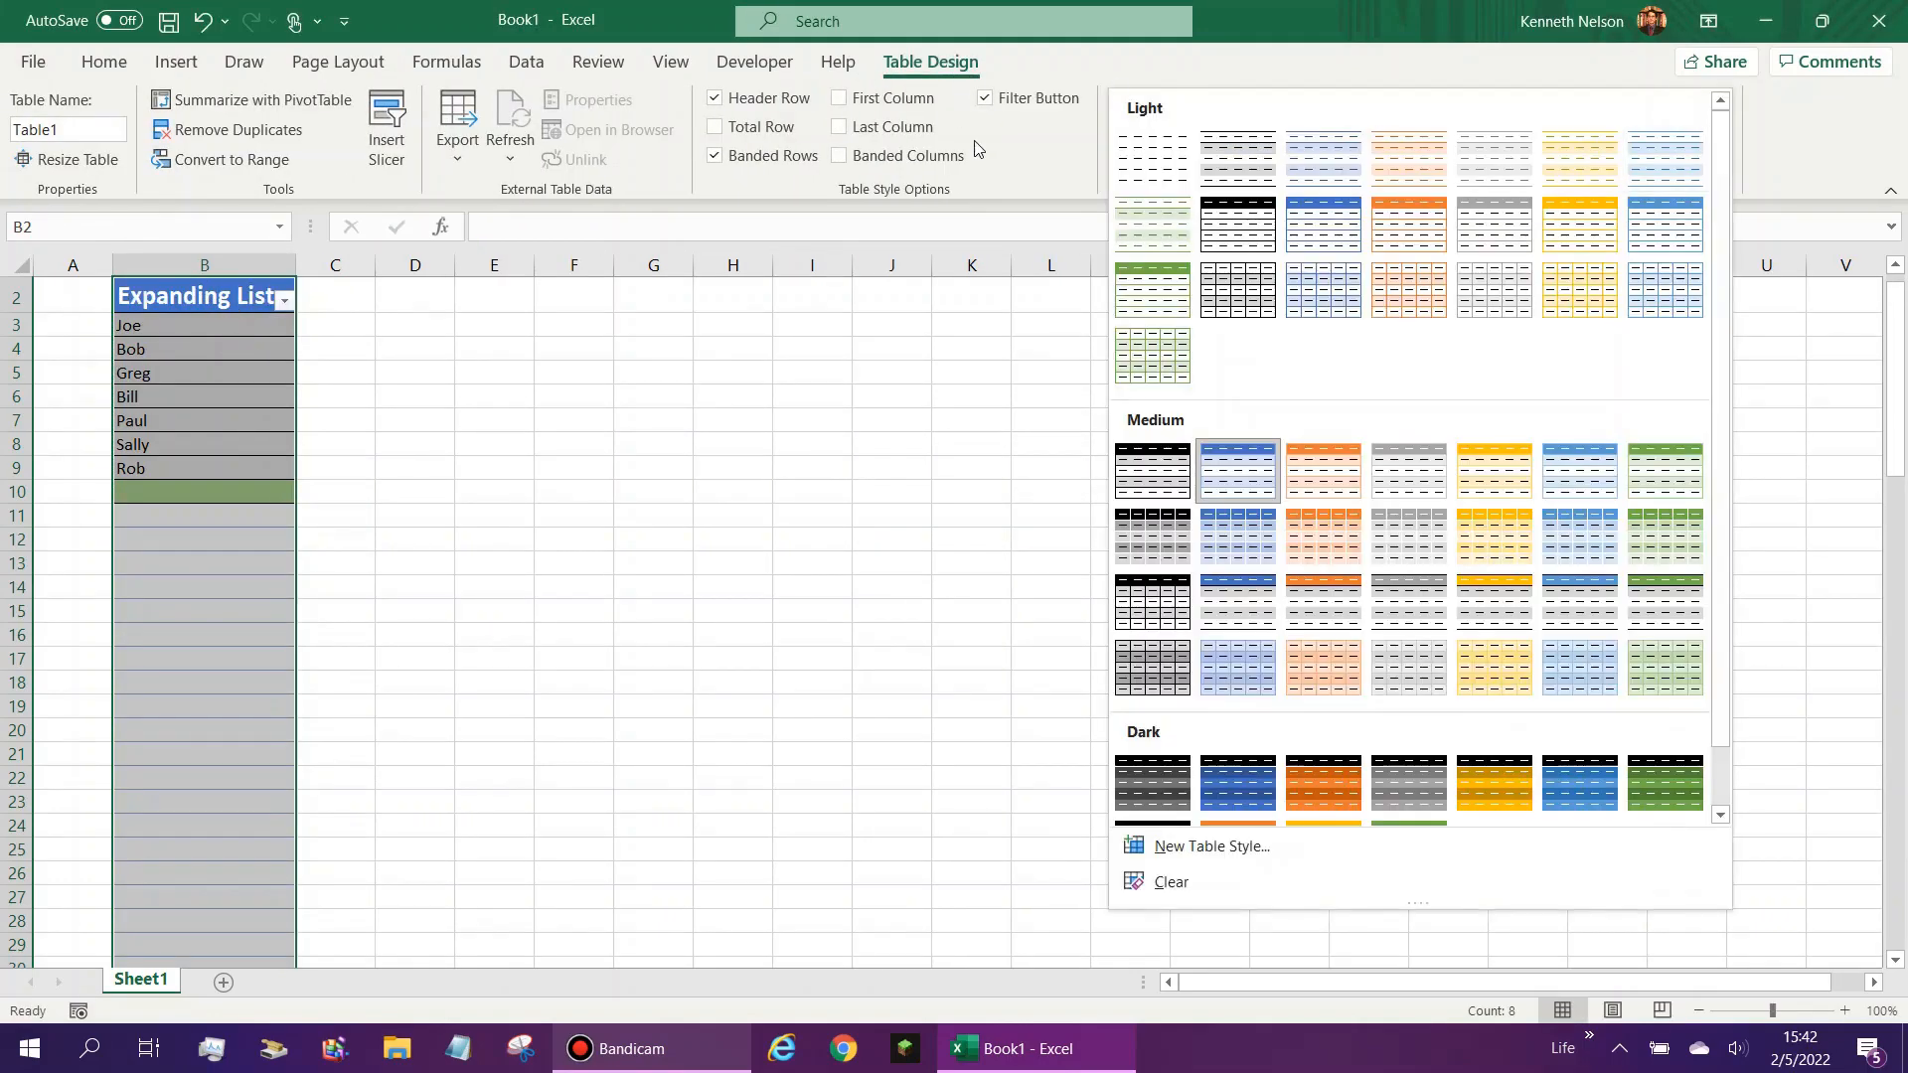
click(1151, 164)
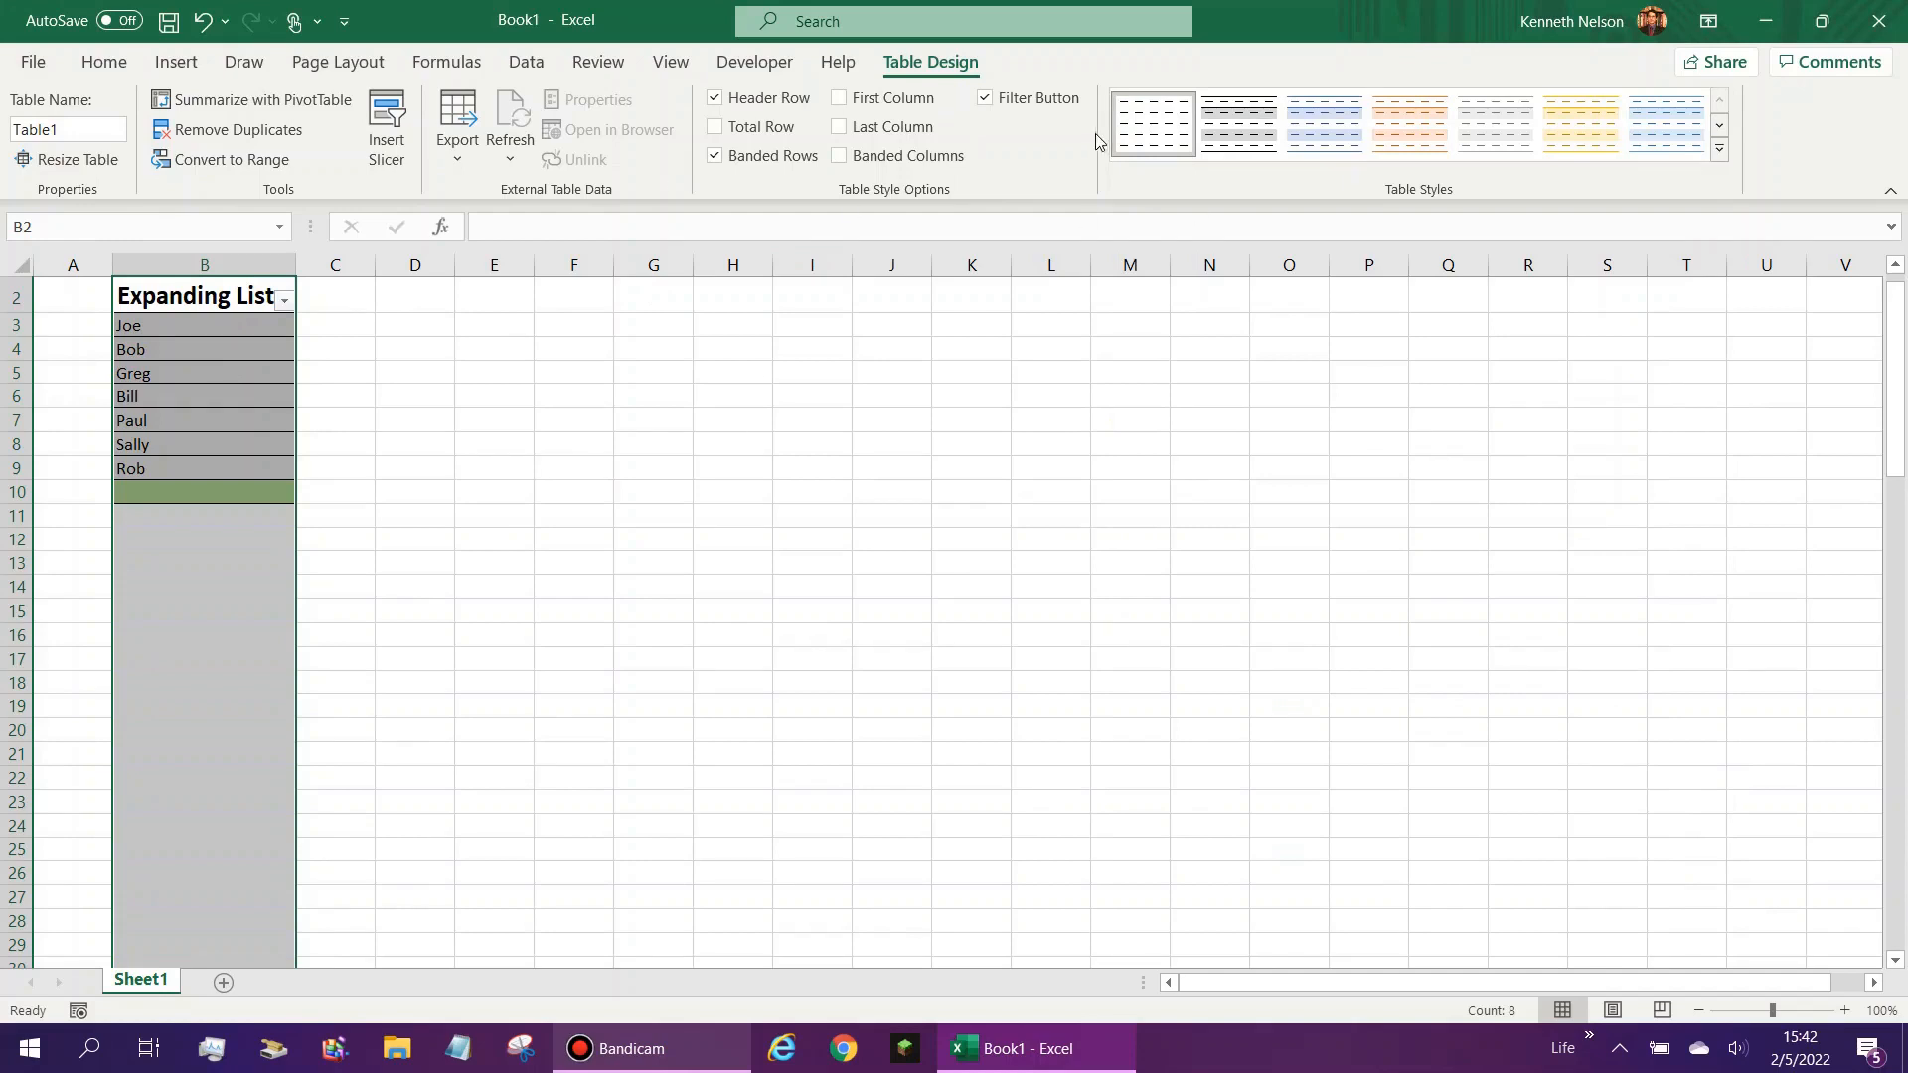
click(55, 132)
text(List)
key(Return)
- Try the Expanding List column filter by showing only a single name, and restore all entries
click(138, 480)
click(284, 302)
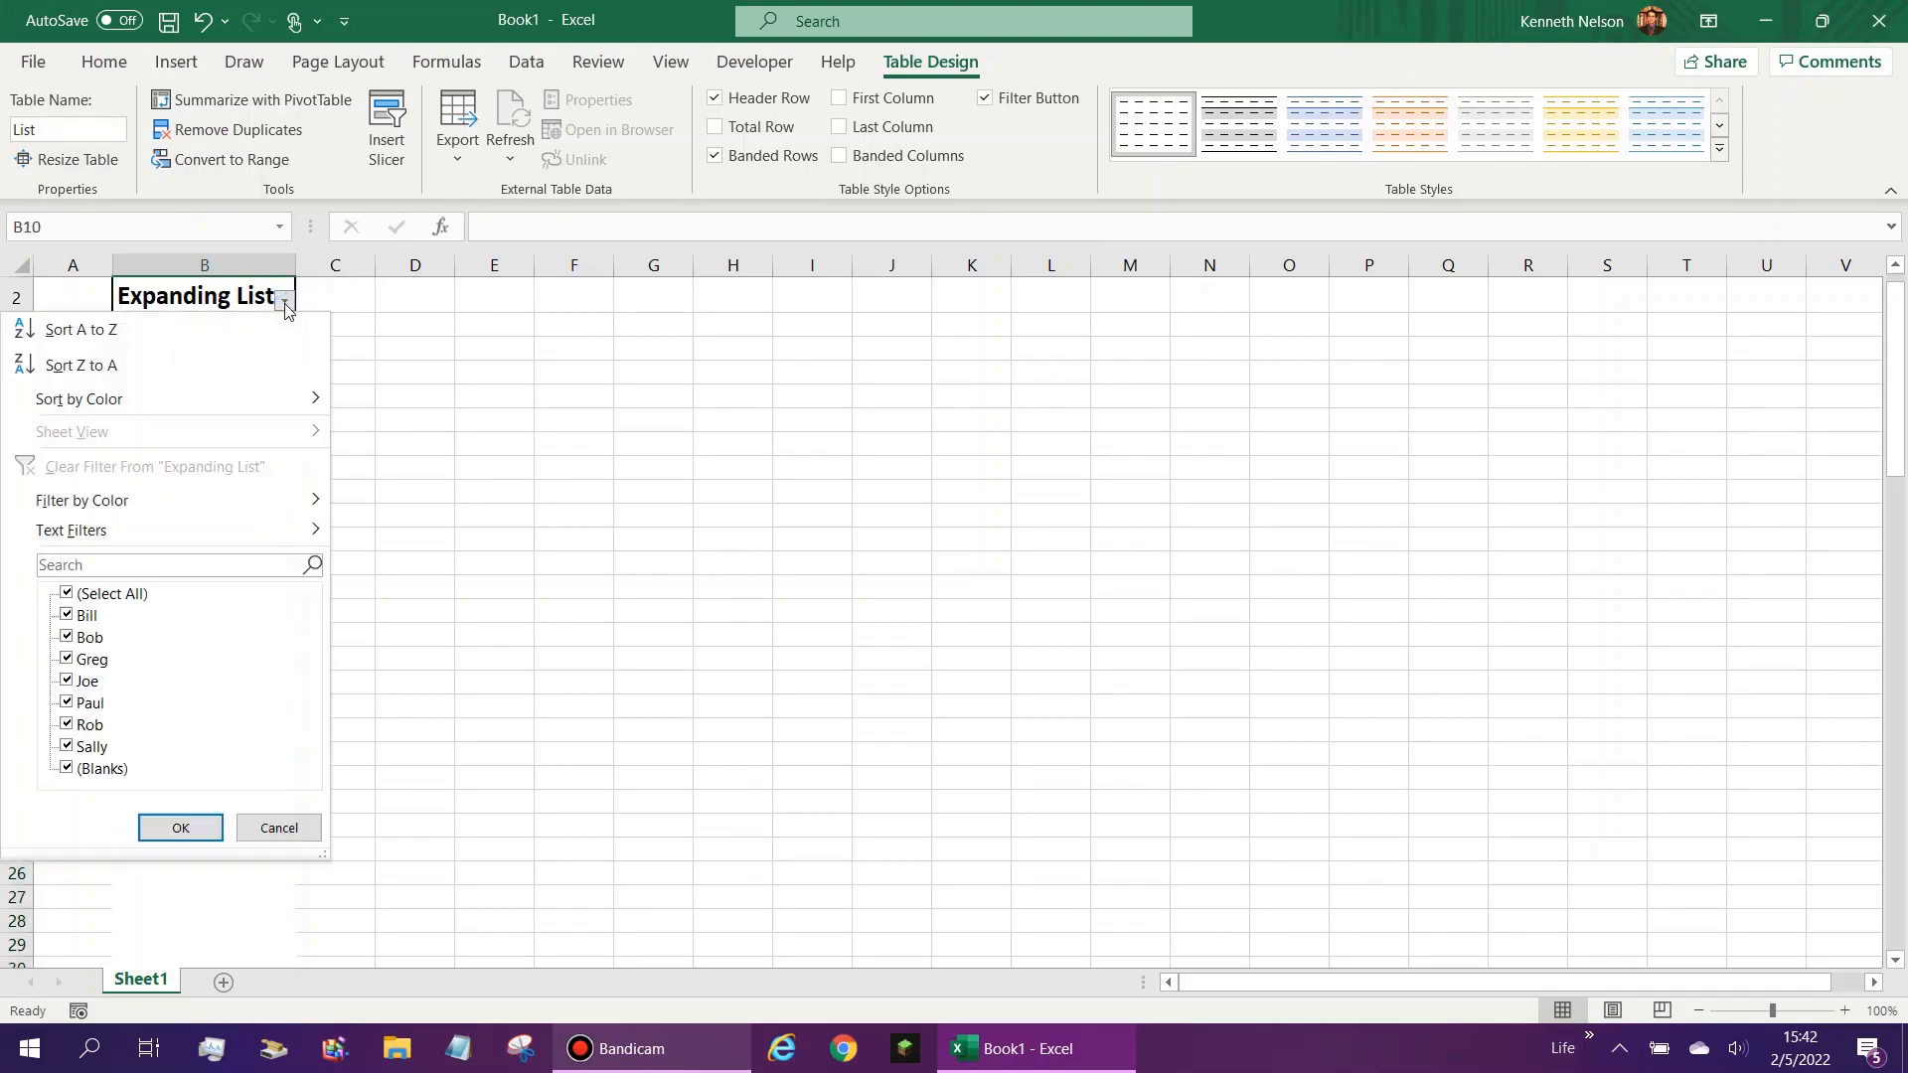
click(66, 593)
click(66, 615)
click(179, 829)
click(286, 311)
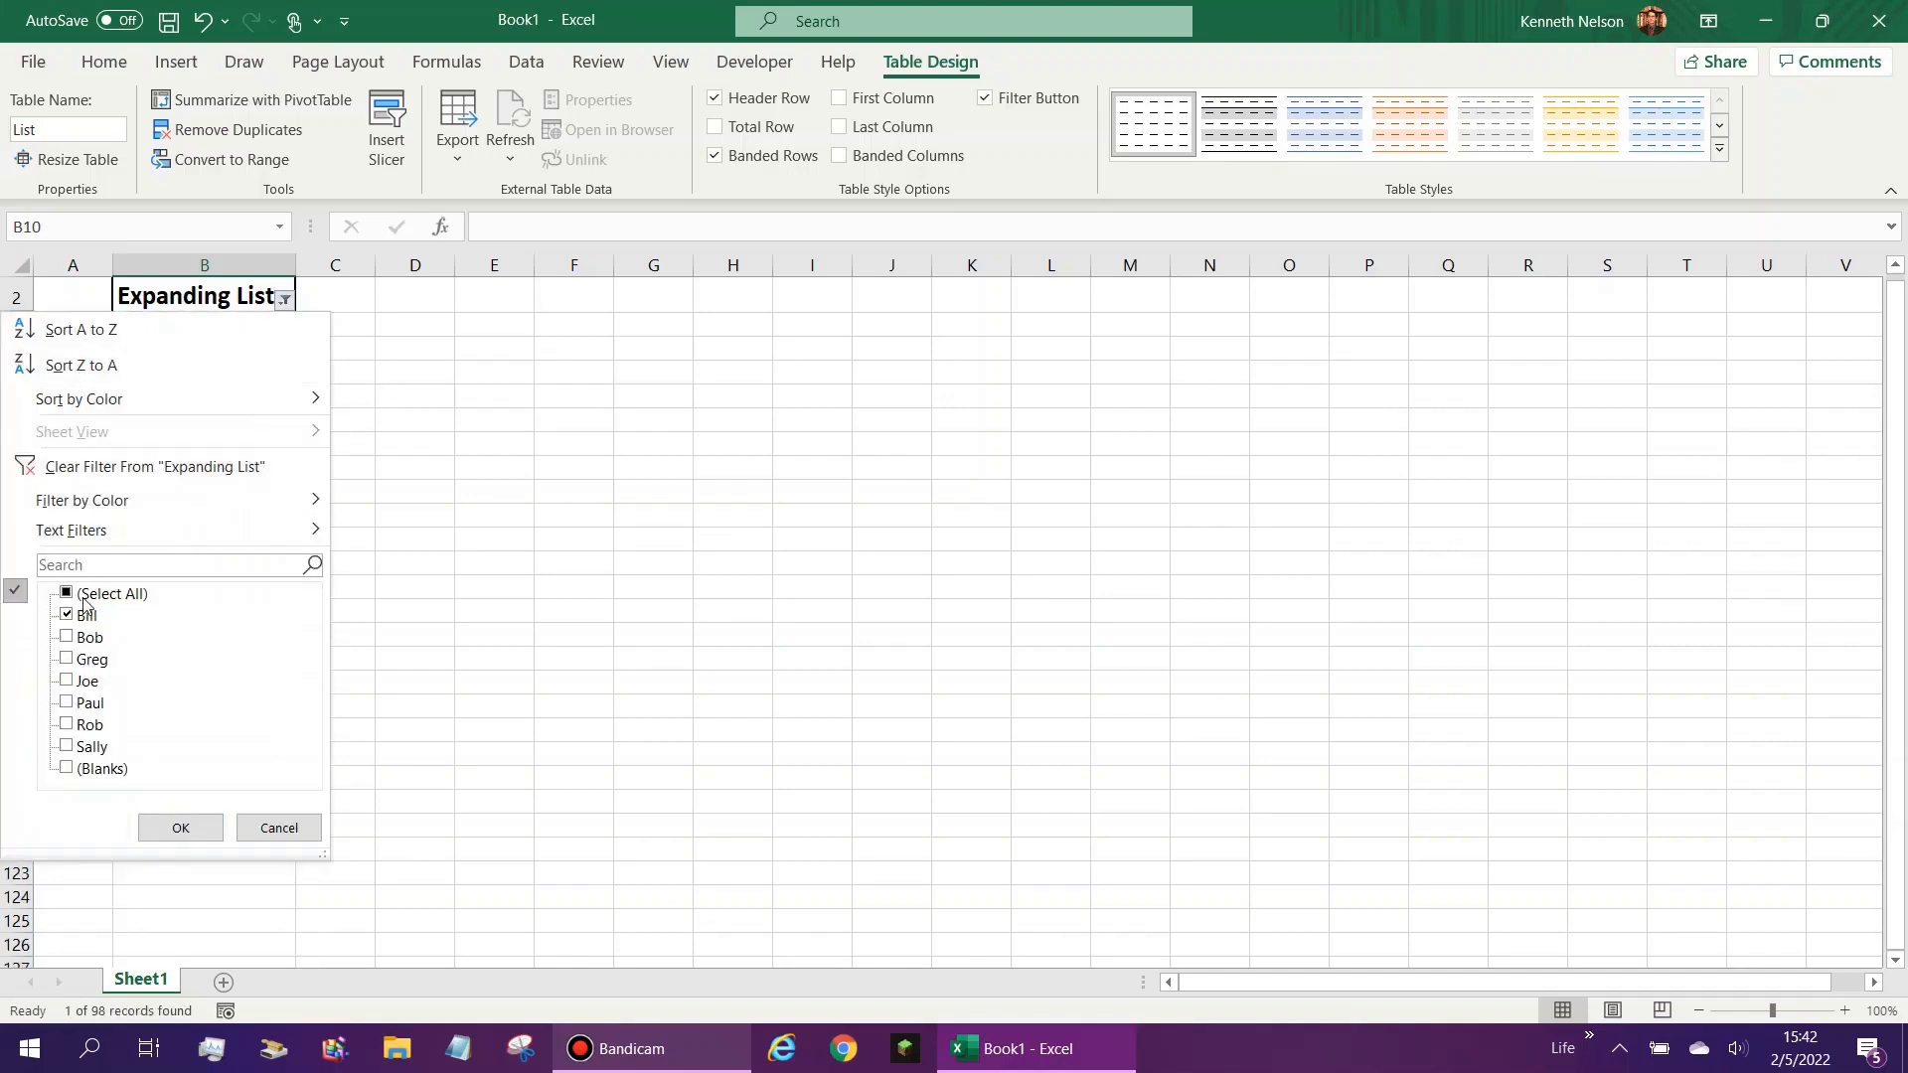
click(67, 593)
click(179, 828)
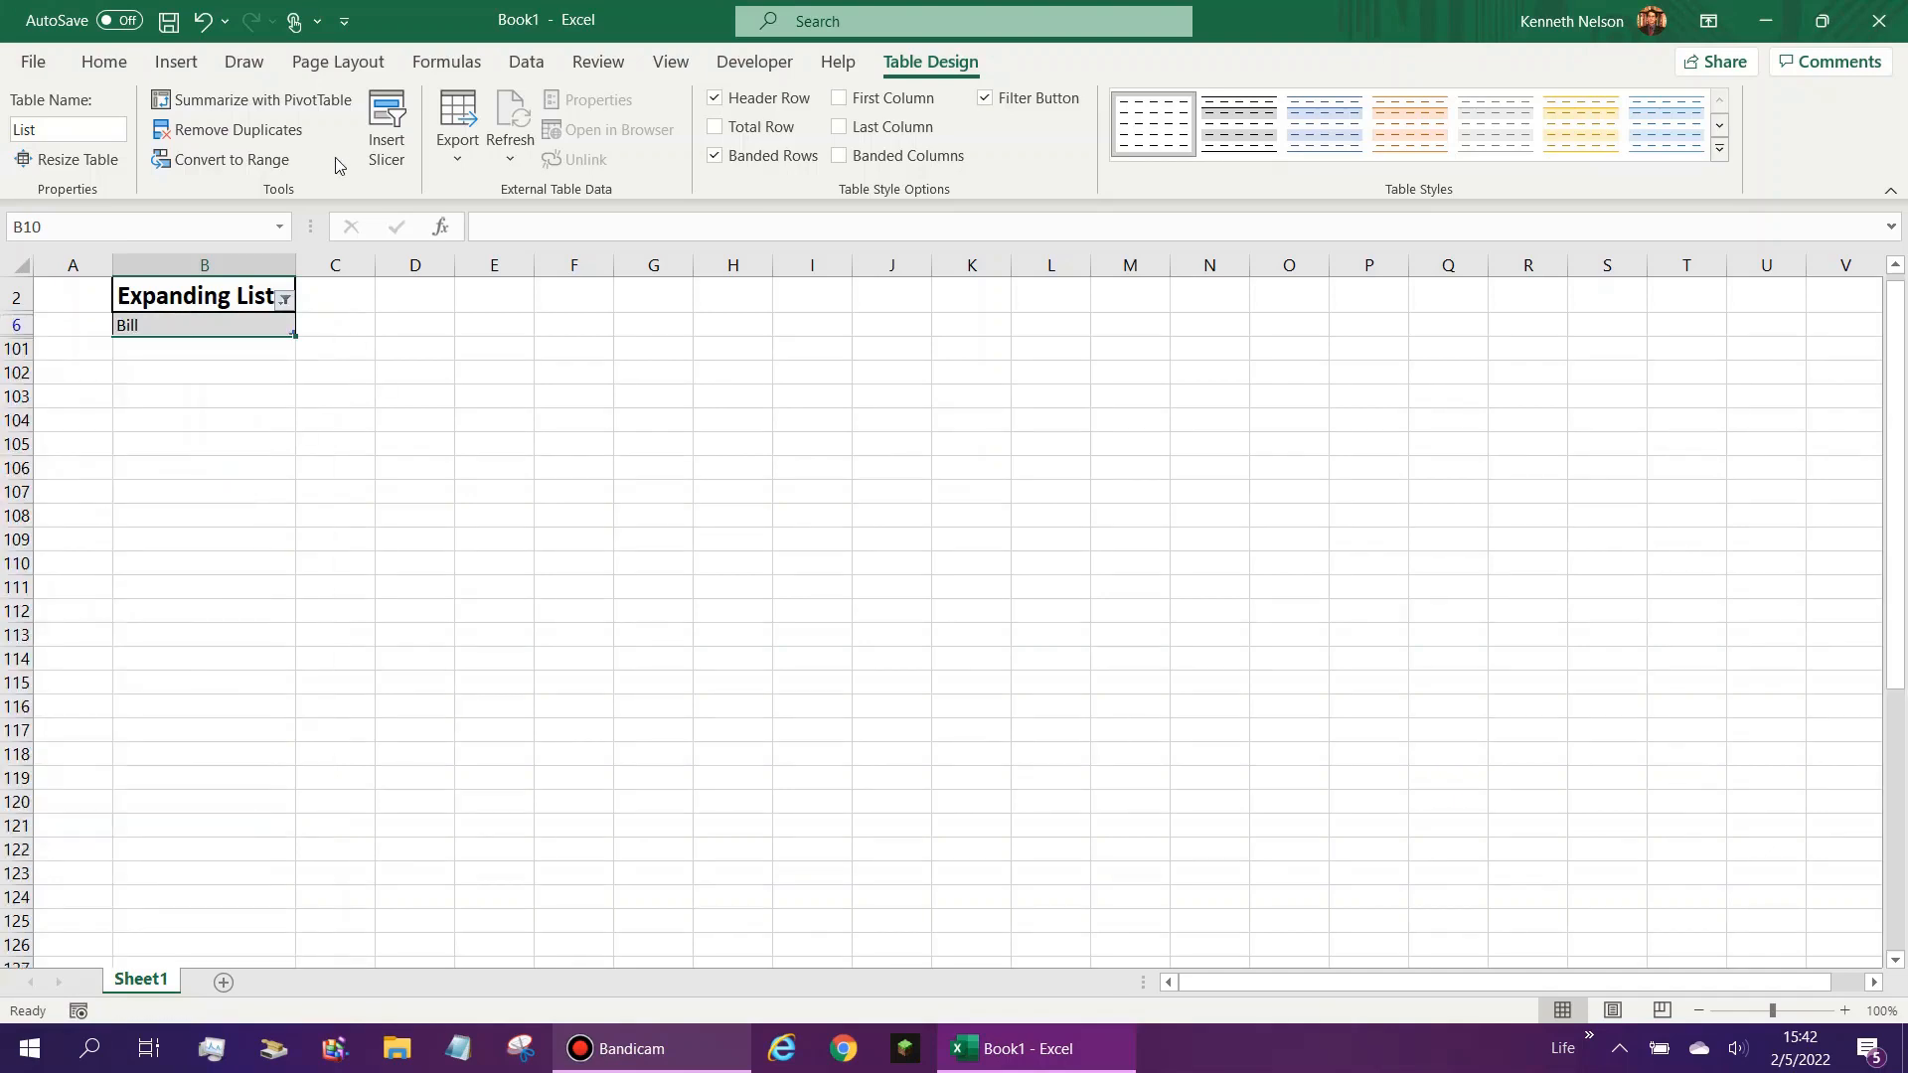
click(184, 386)
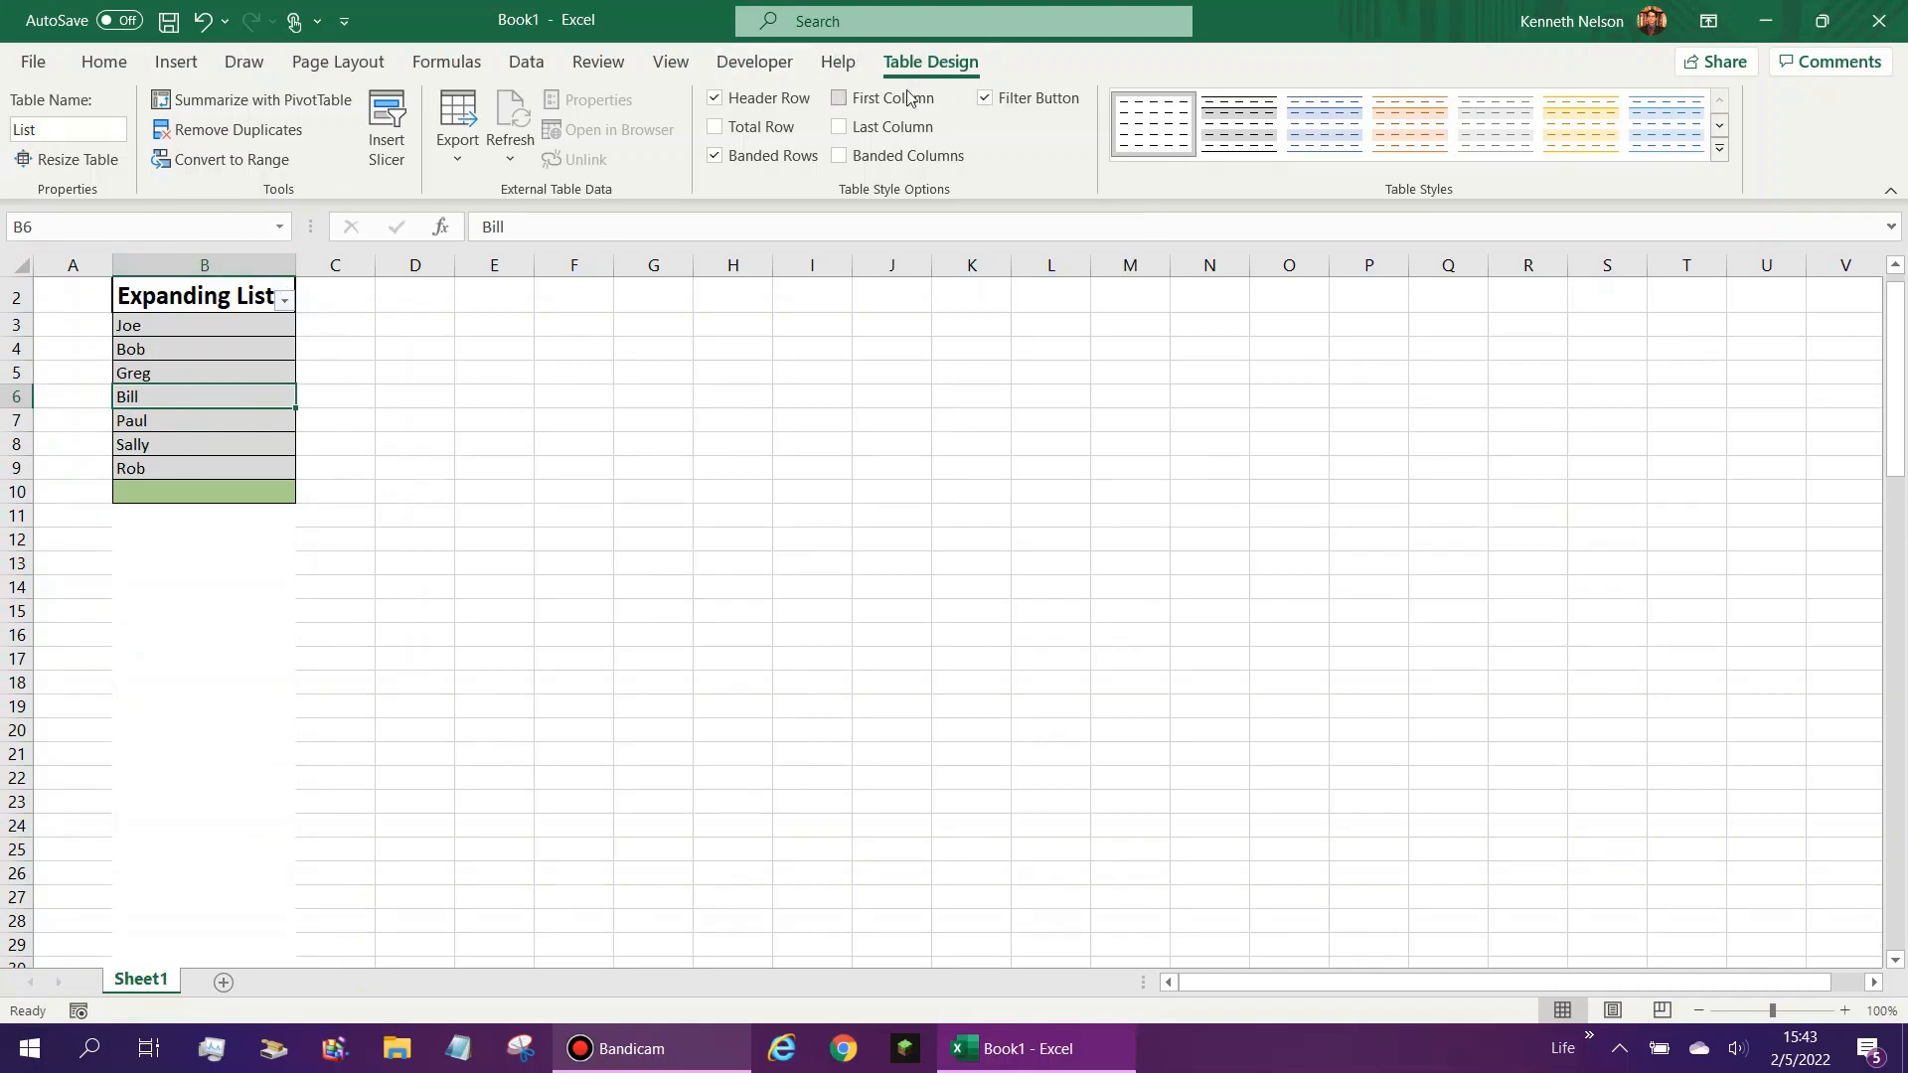
- Undo the filtering, the table's renaming and styling, and its creation to return to a plain range
key(ctrl+z)
key(ctrl+z)
key(ctrl+z)
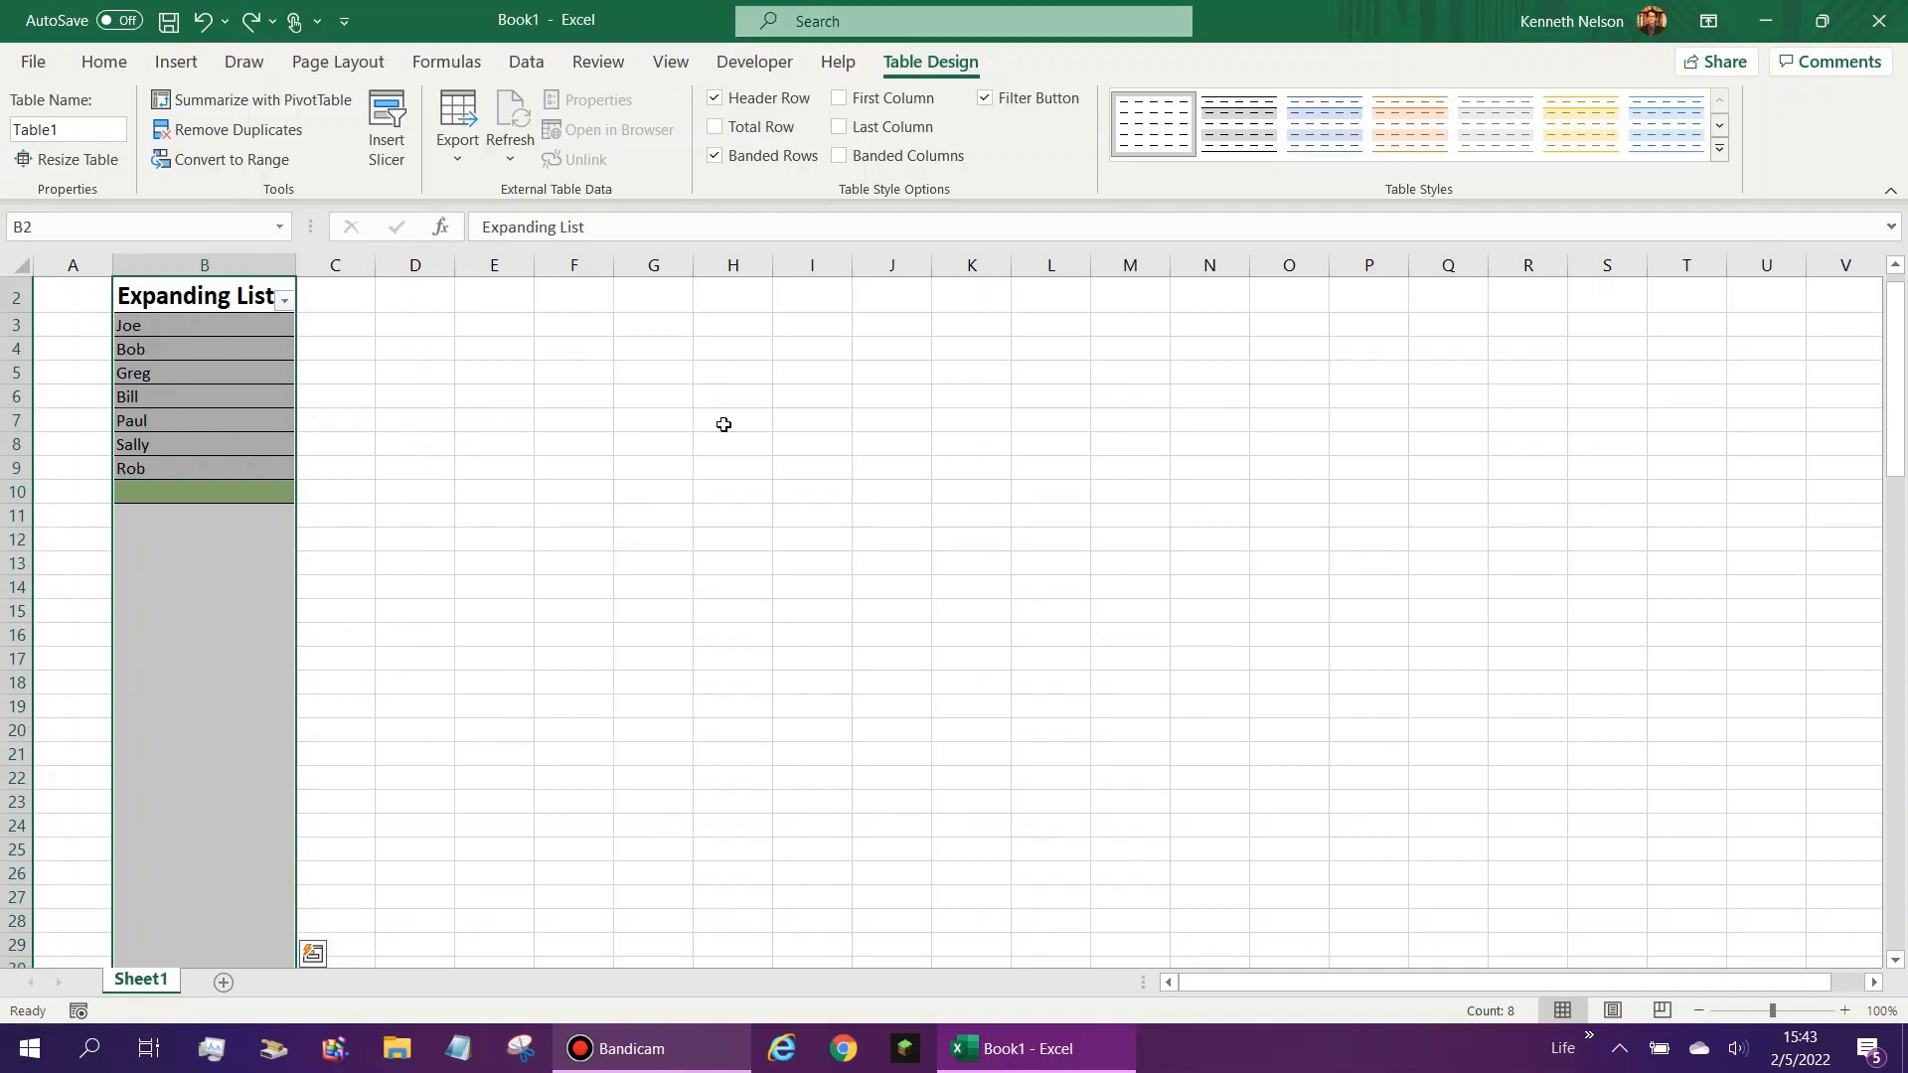
key(ctrl+z)
key(ctrl+z)
key(ctrl+z)
click(187, 350)
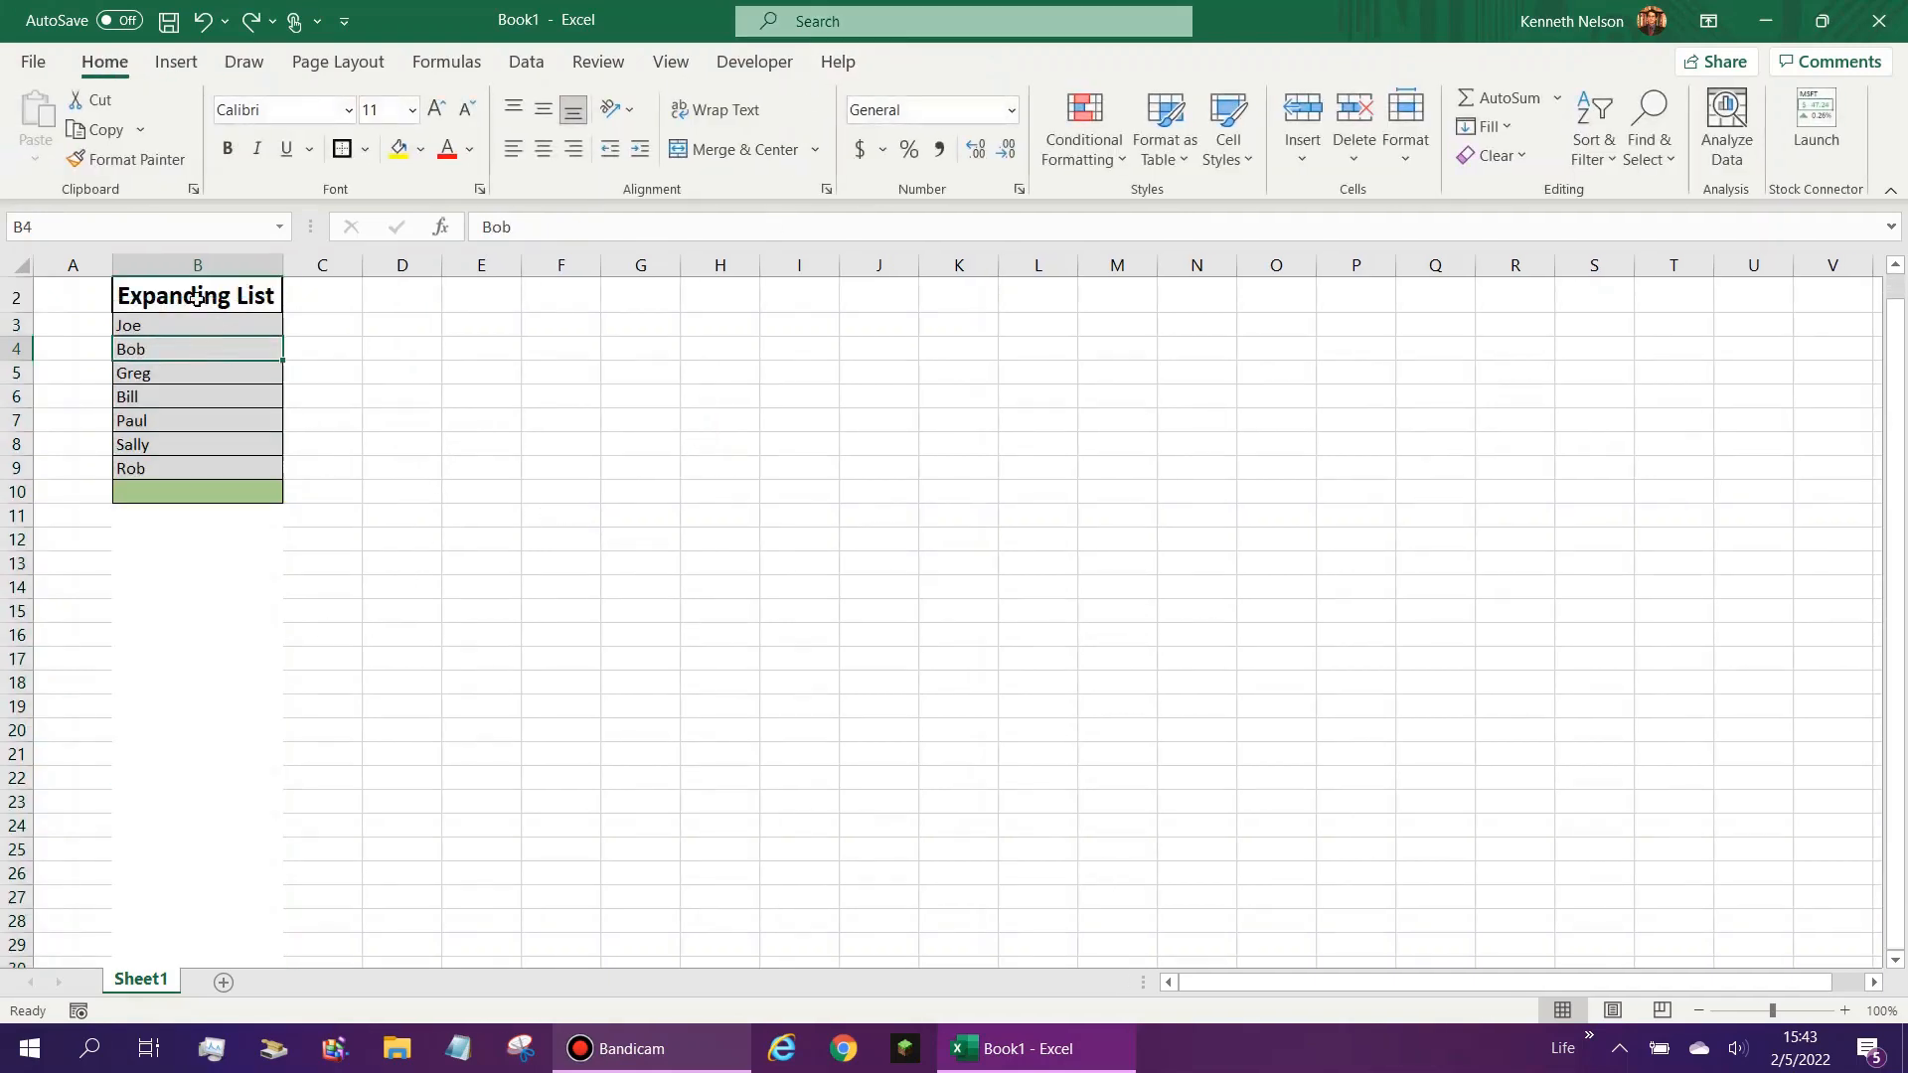
click(226, 514)
click(305, 334)
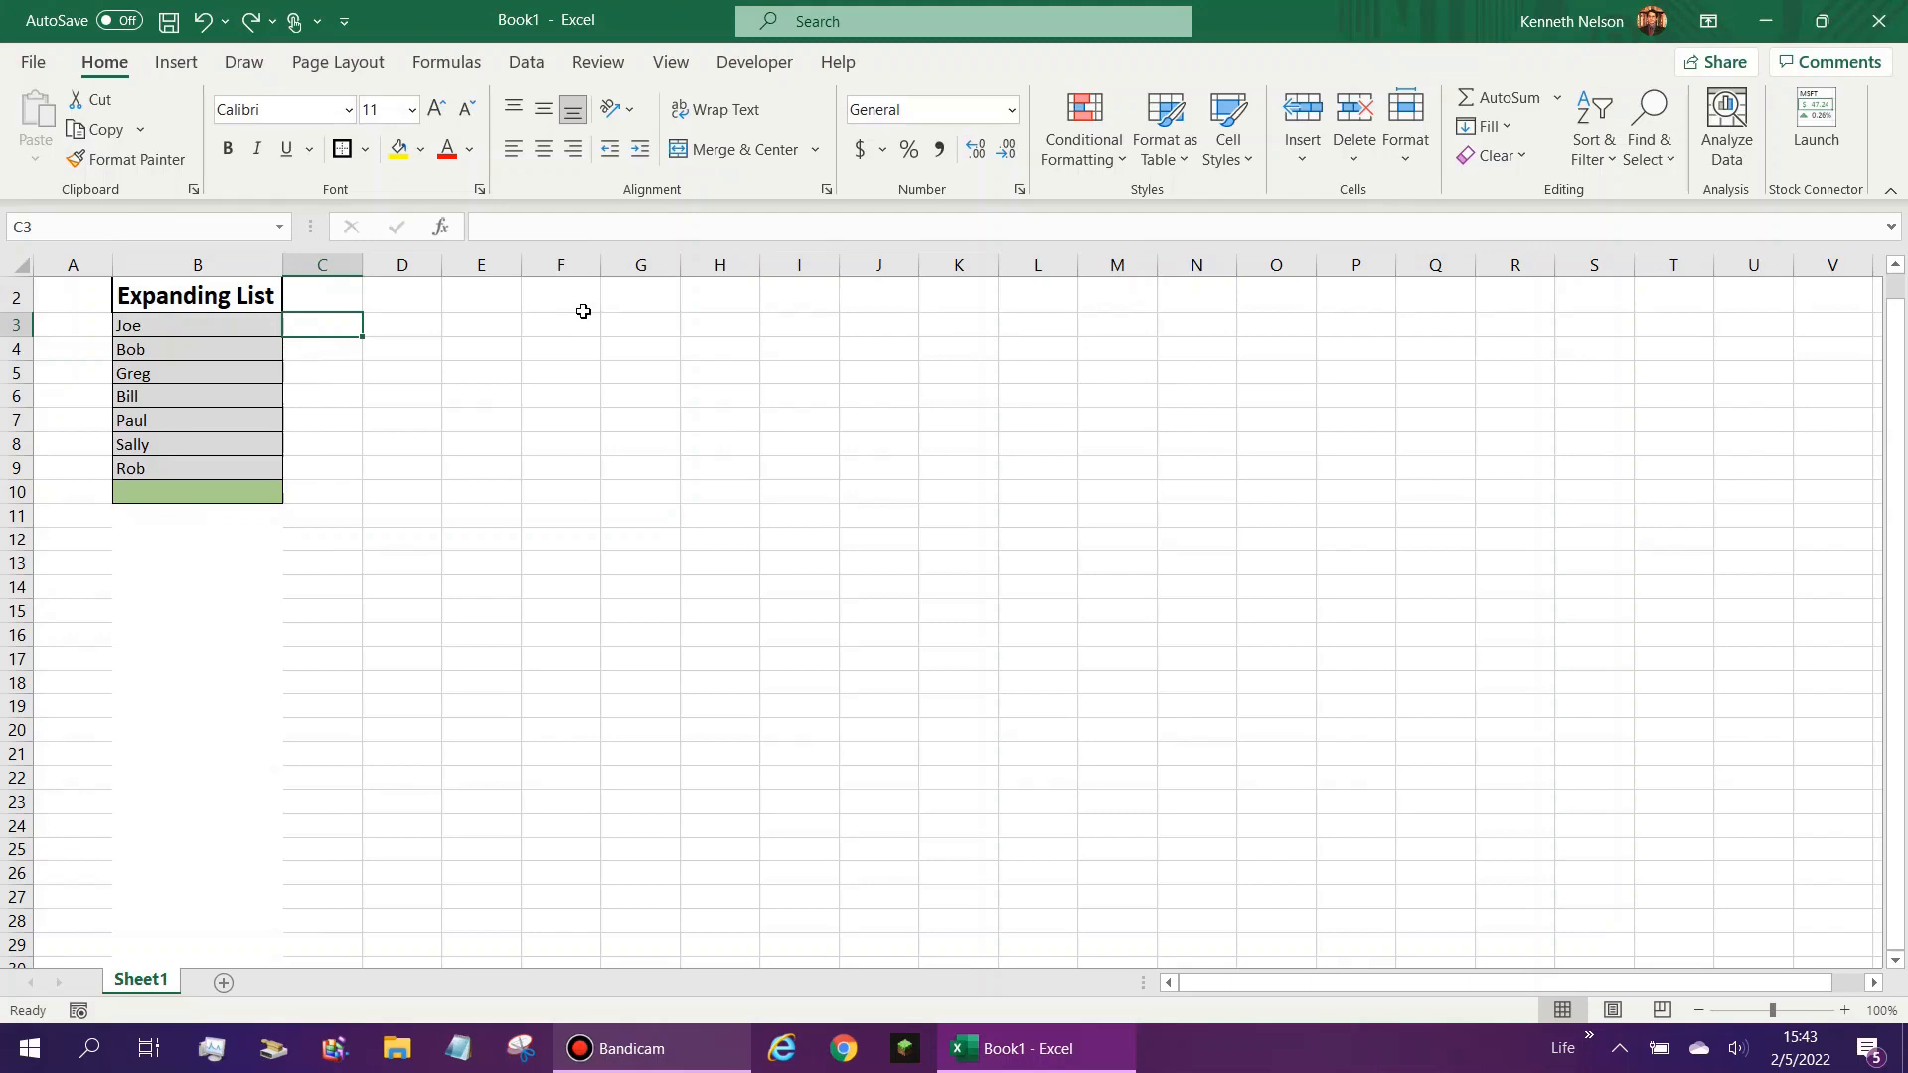
- Enter the headers Name in cell L2 and Hrs in cell M2
click(1117, 610)
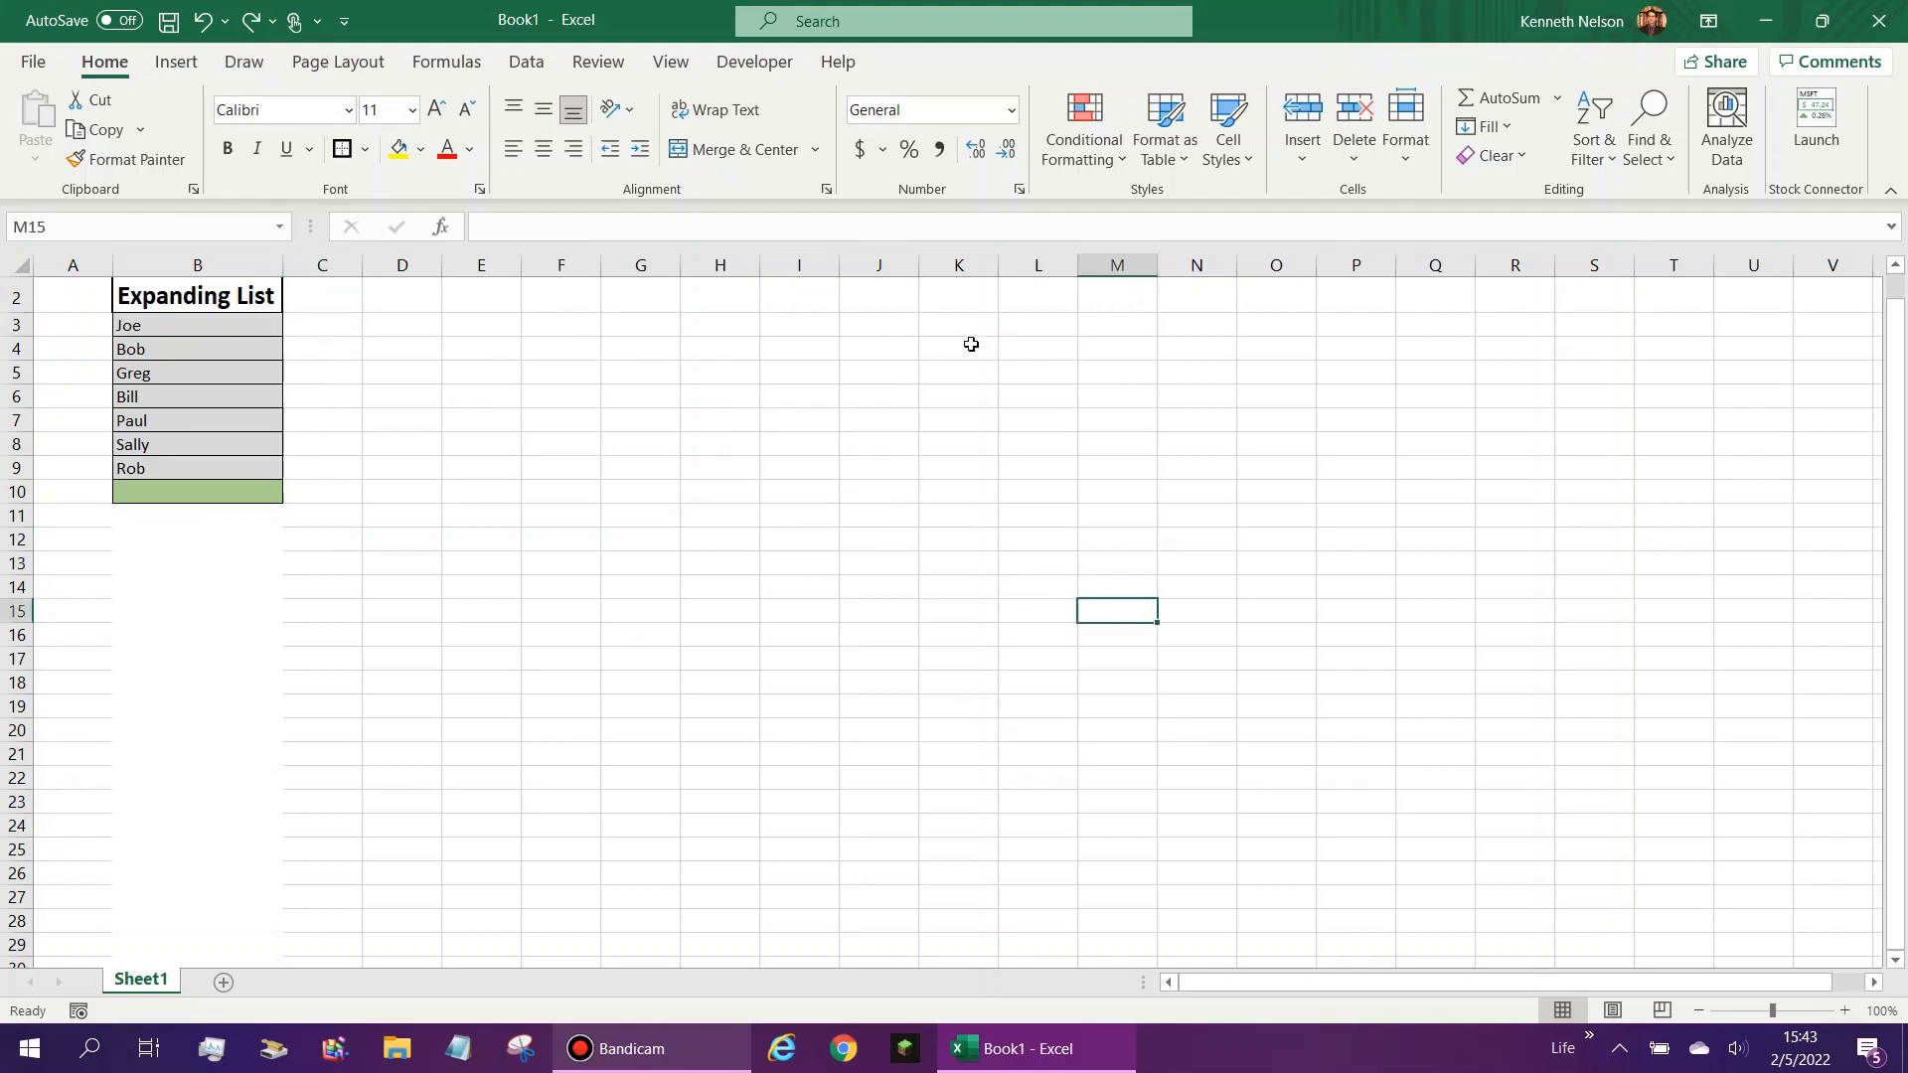
click(1060, 304)
scroll(1069, 452, up, 1)
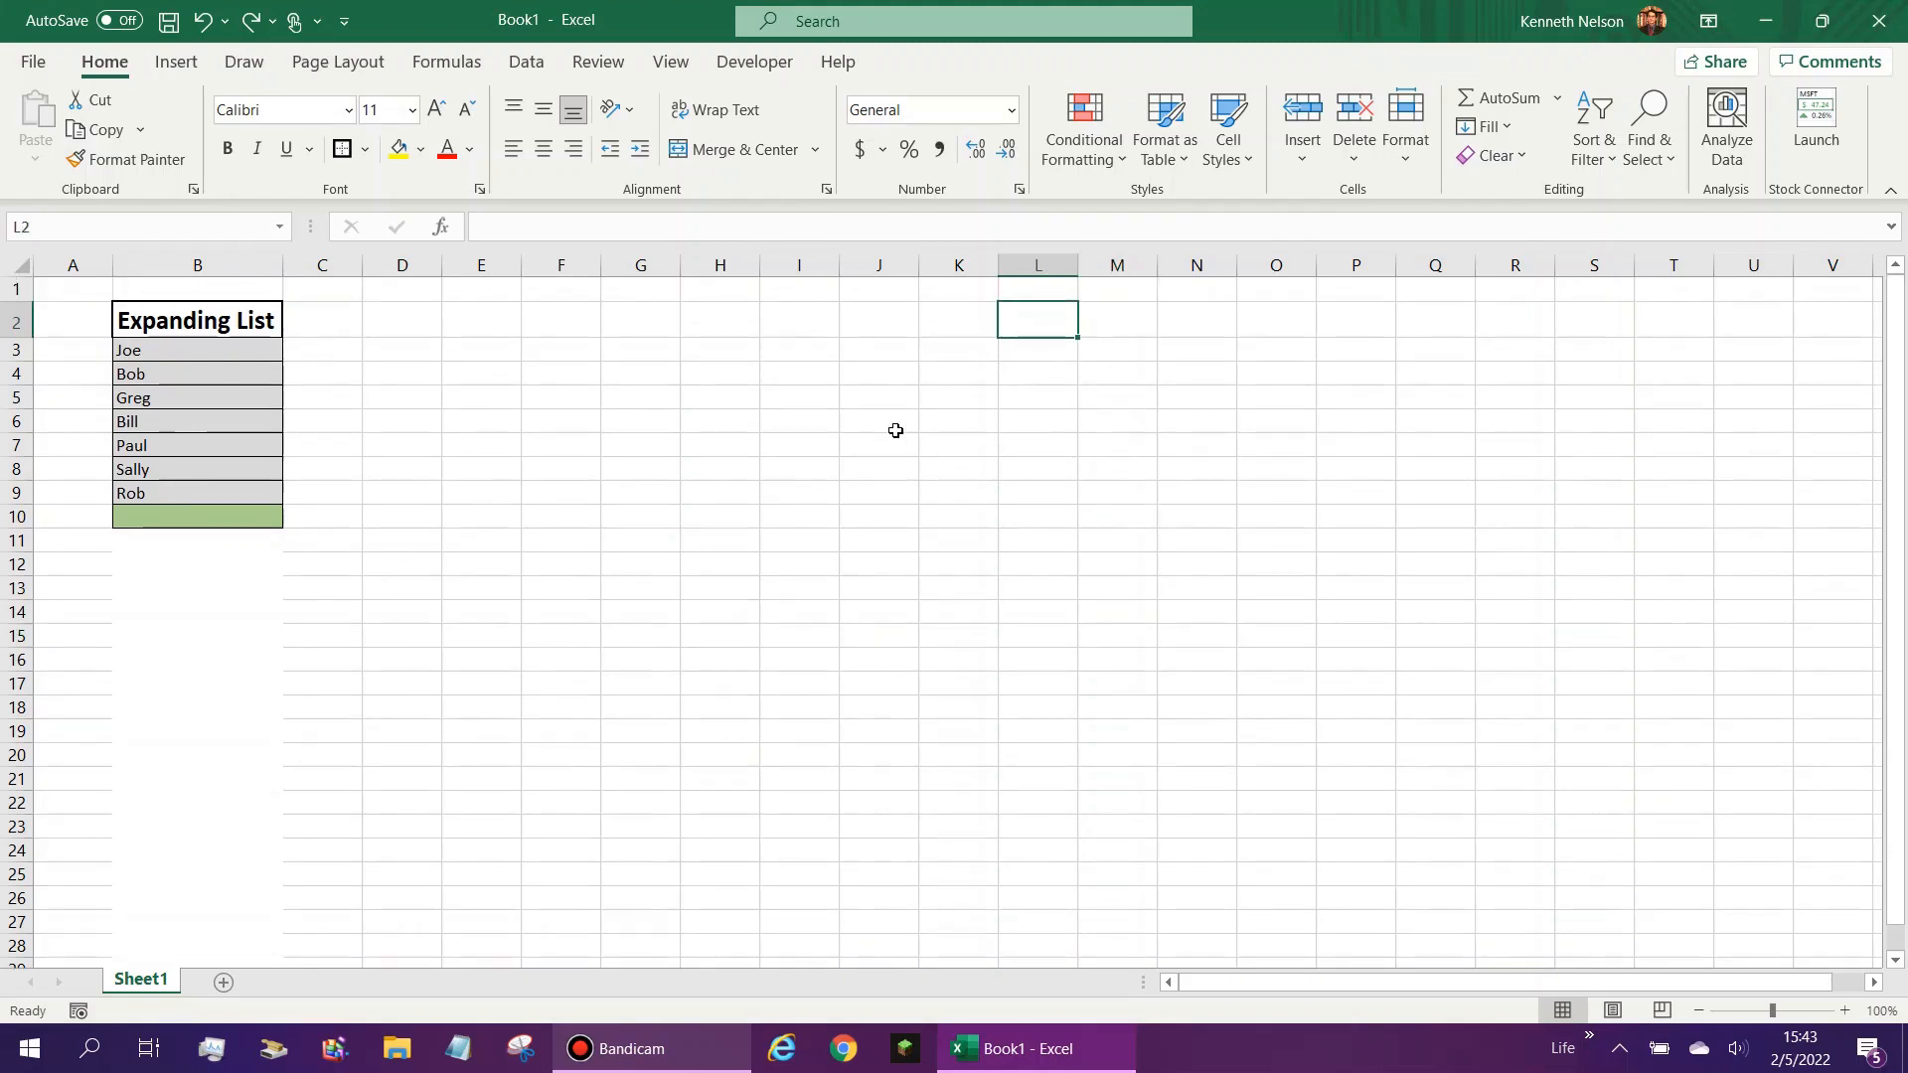
text(Name)
key(Tab)
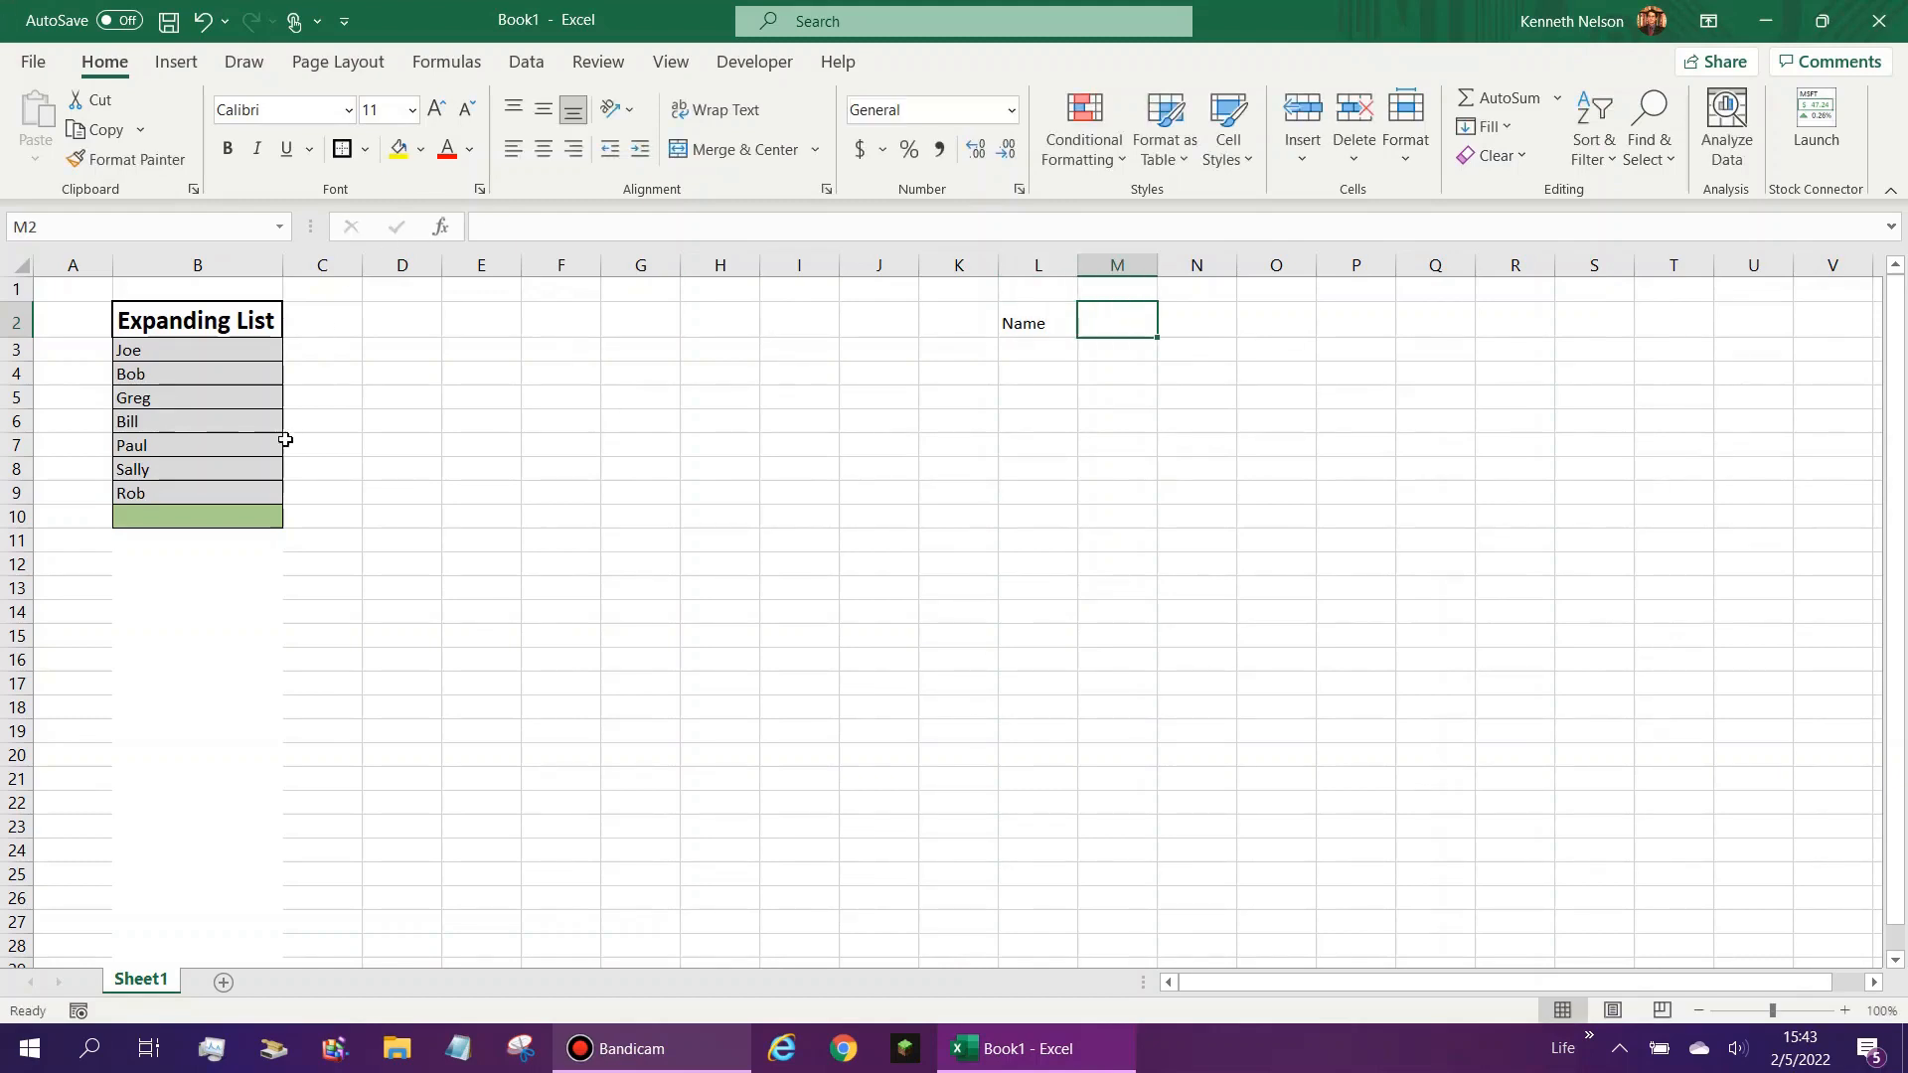
drag(179, 354, 198, 588)
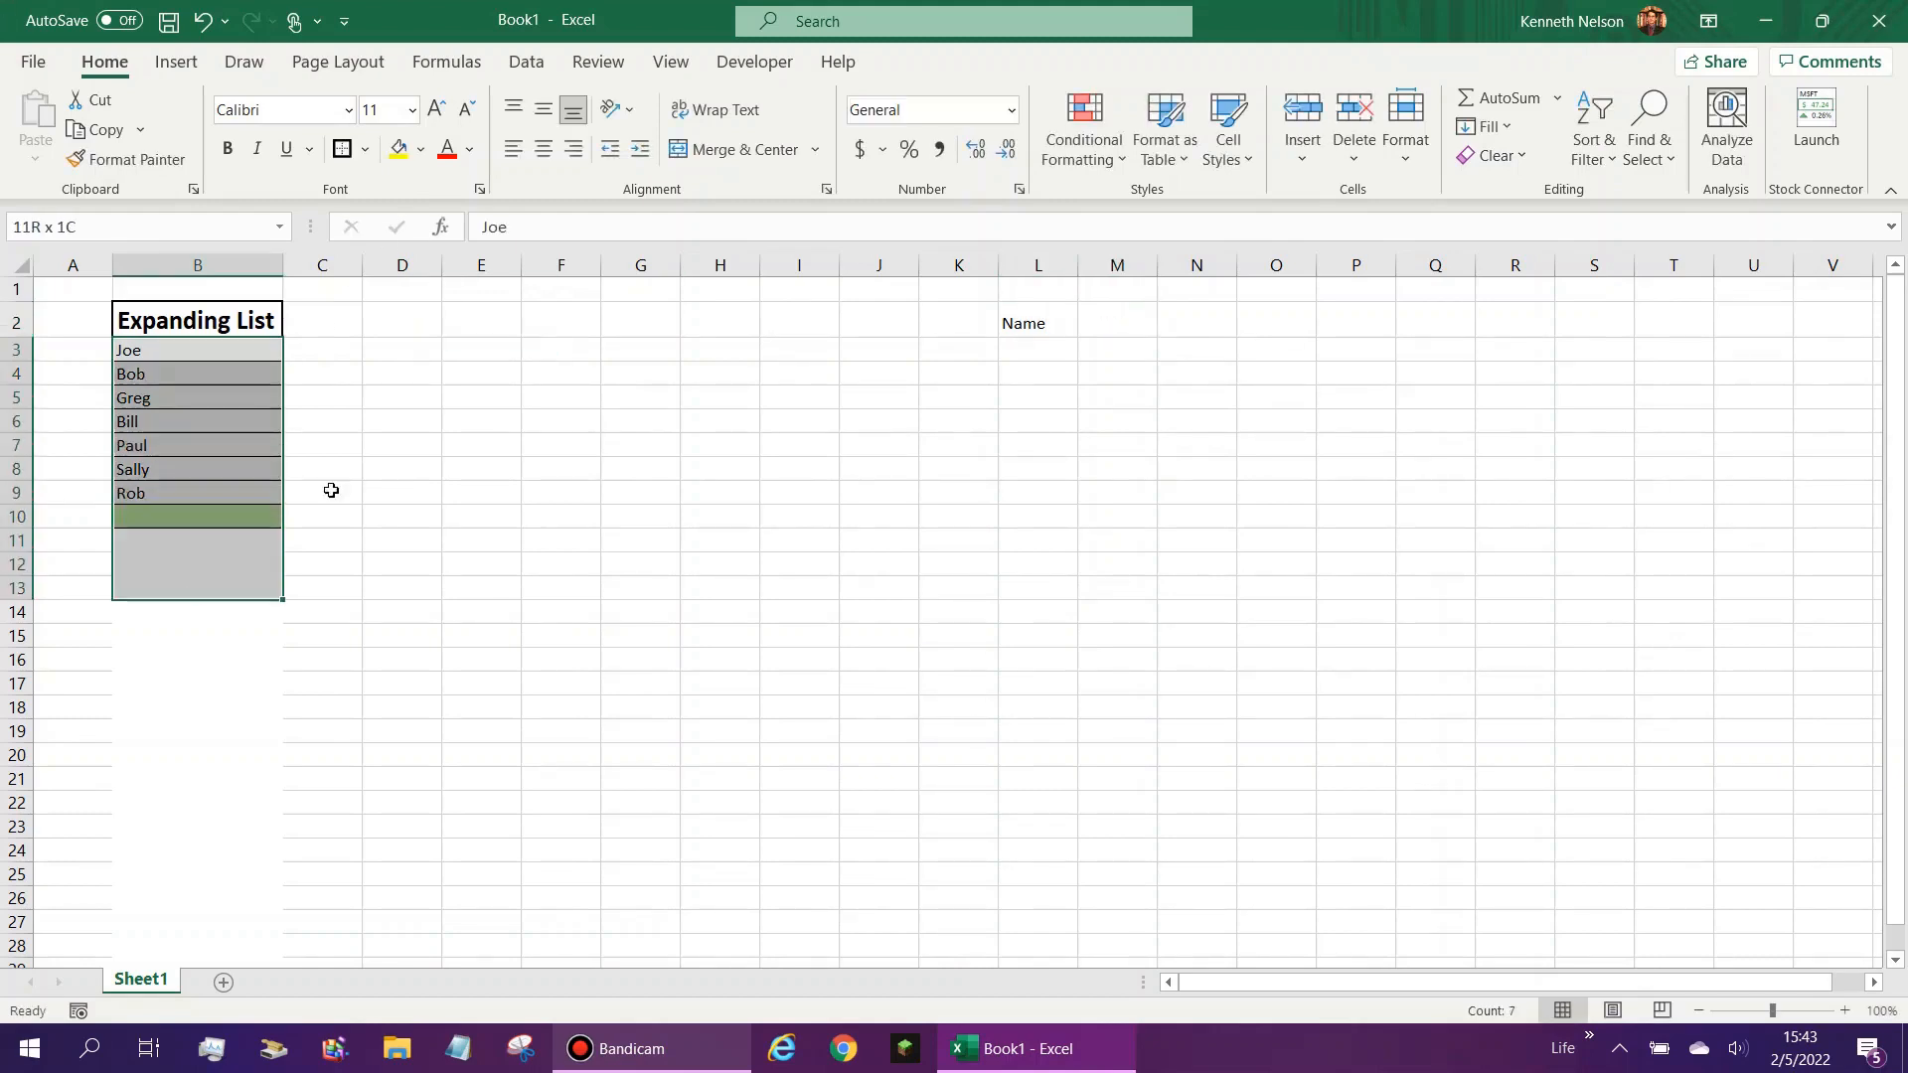
click(1061, 328)
click(1094, 337)
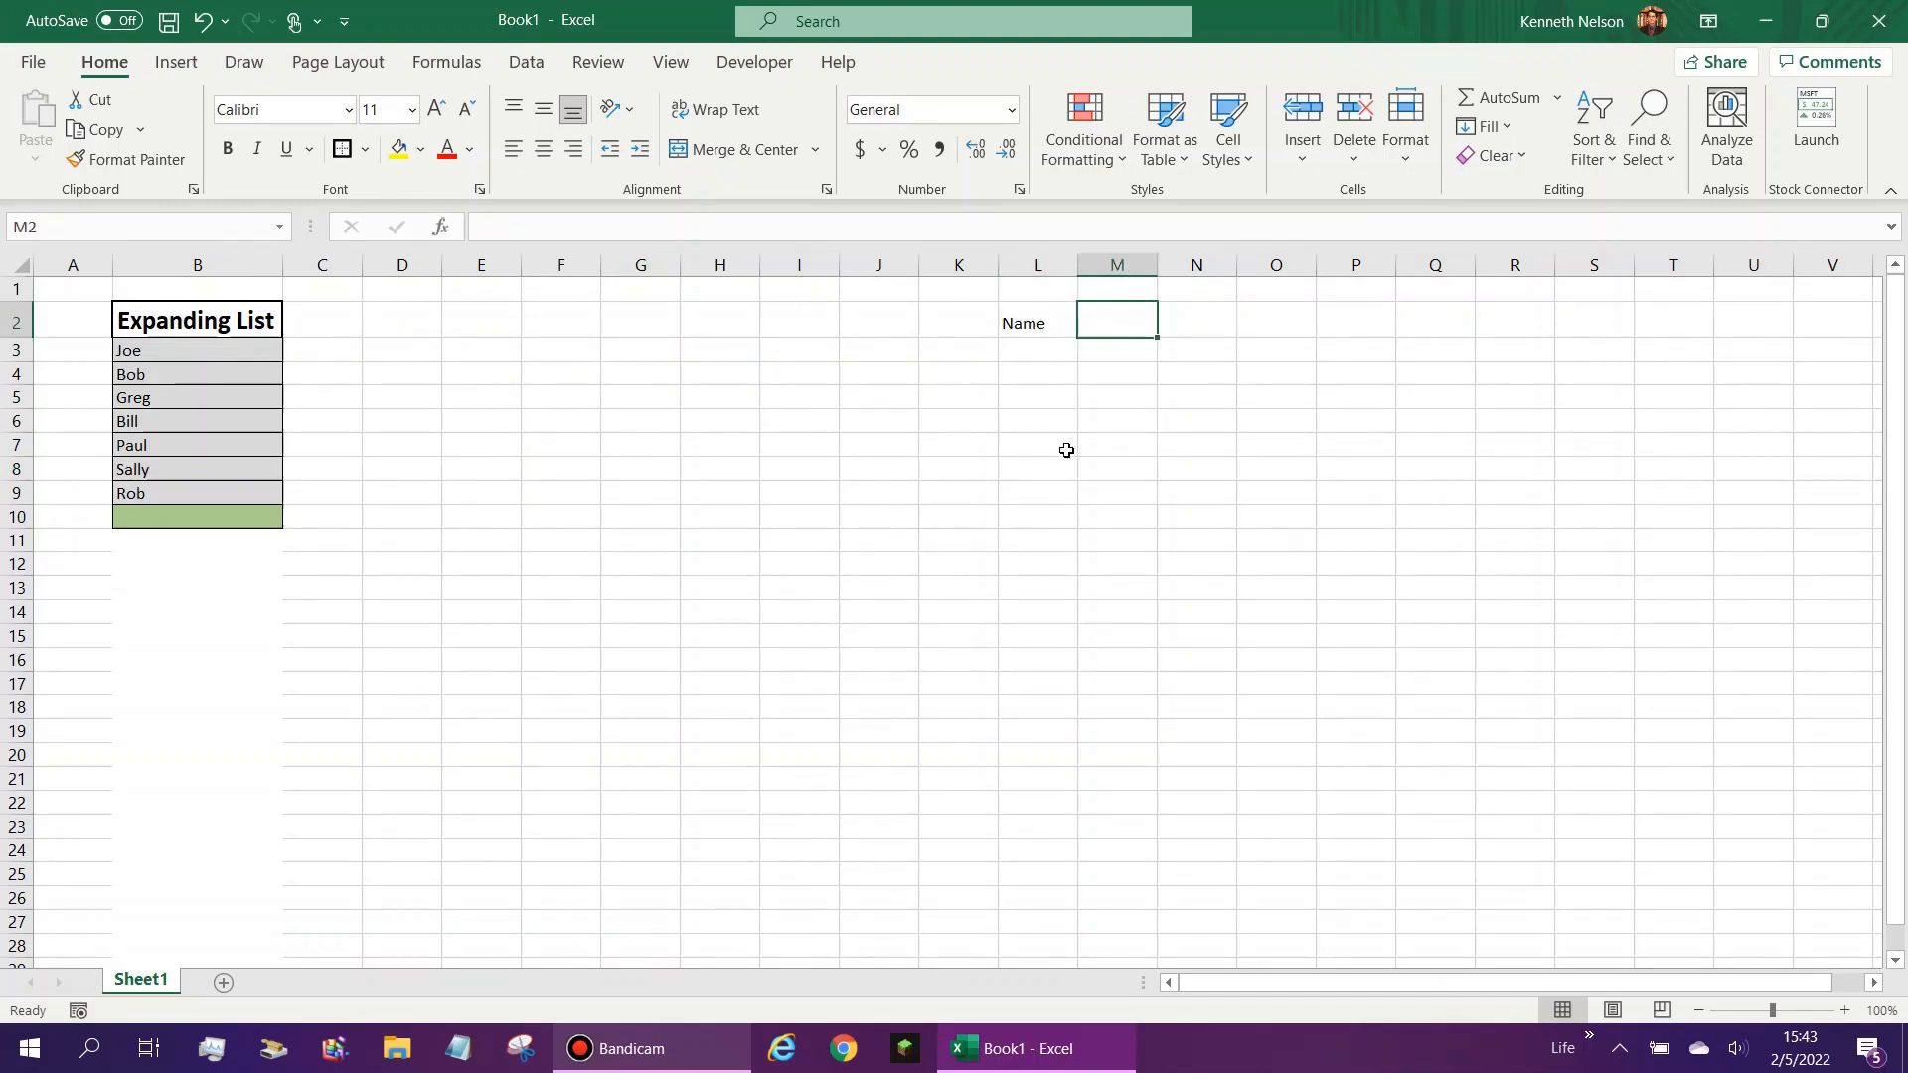
text(Hrs)
key(Return)
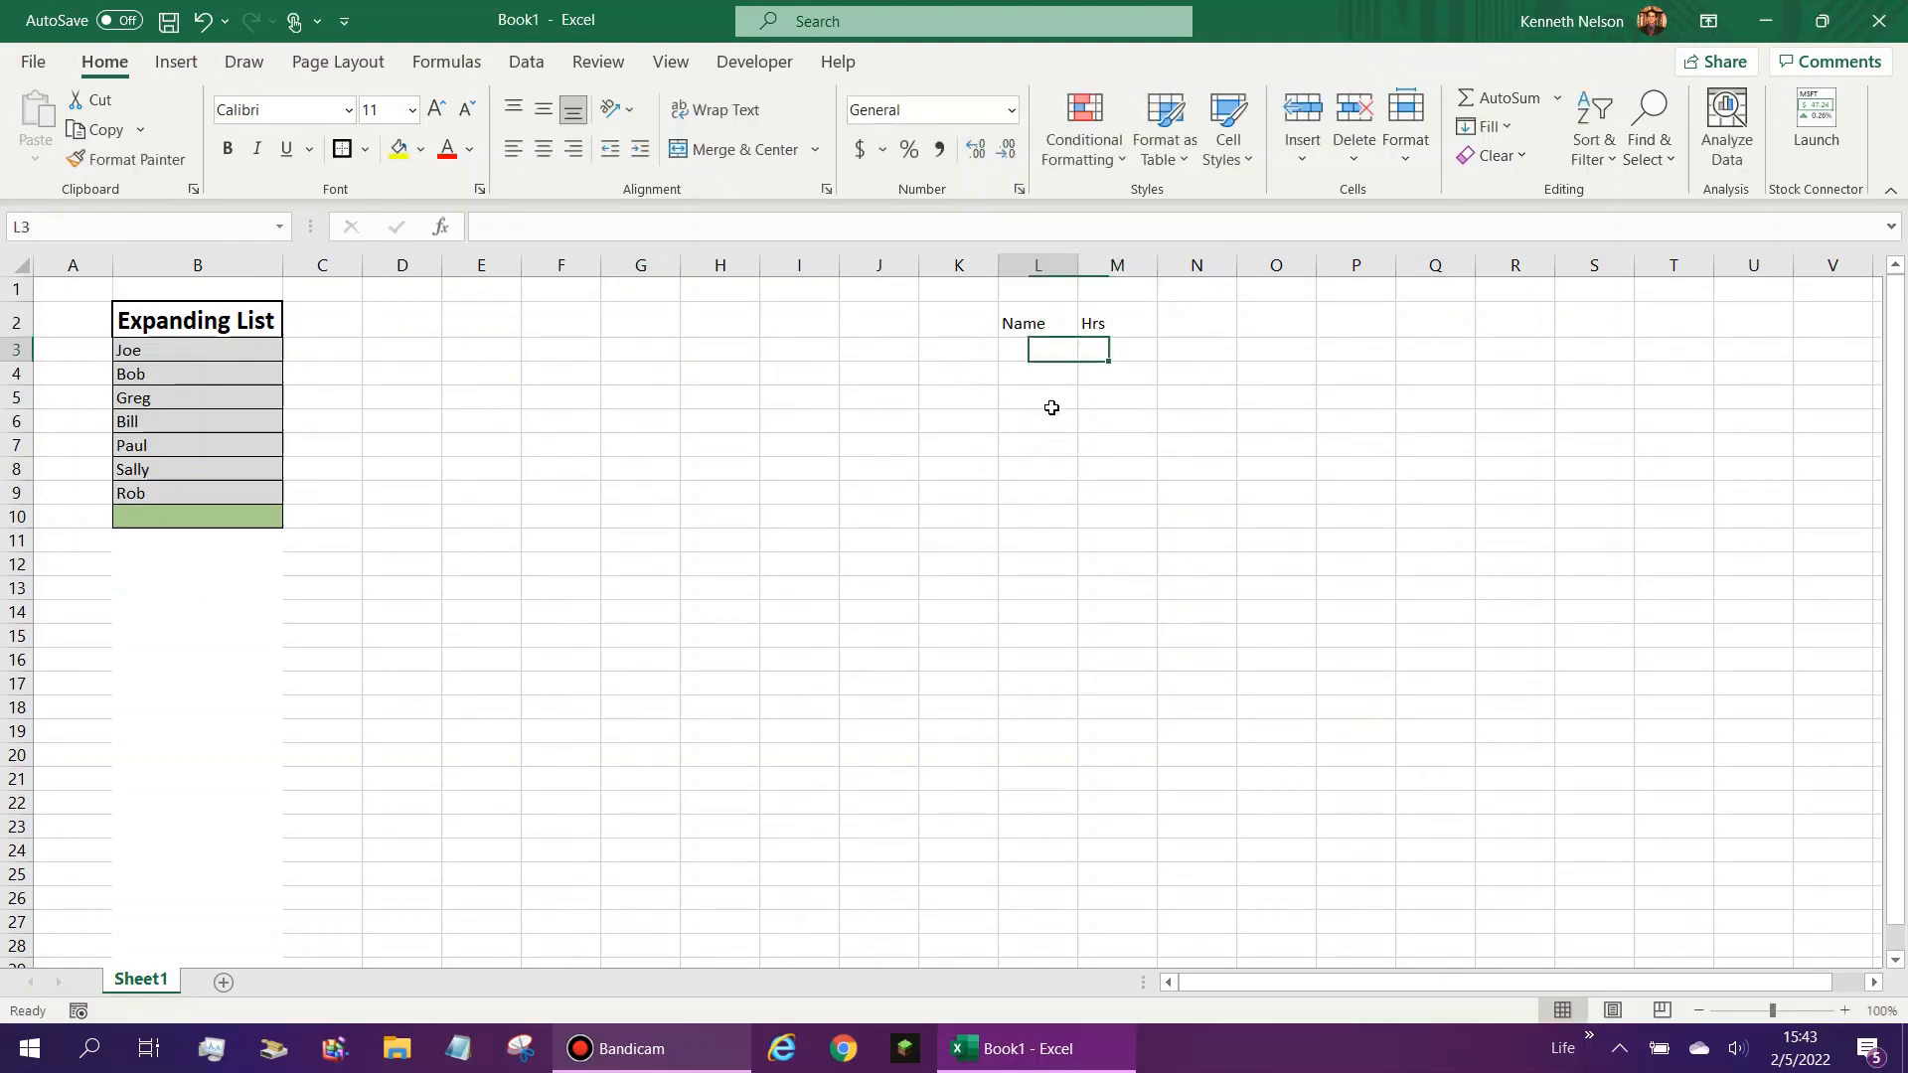
key(Right)
key(Left)
drag(1063, 351, 1048, 515)
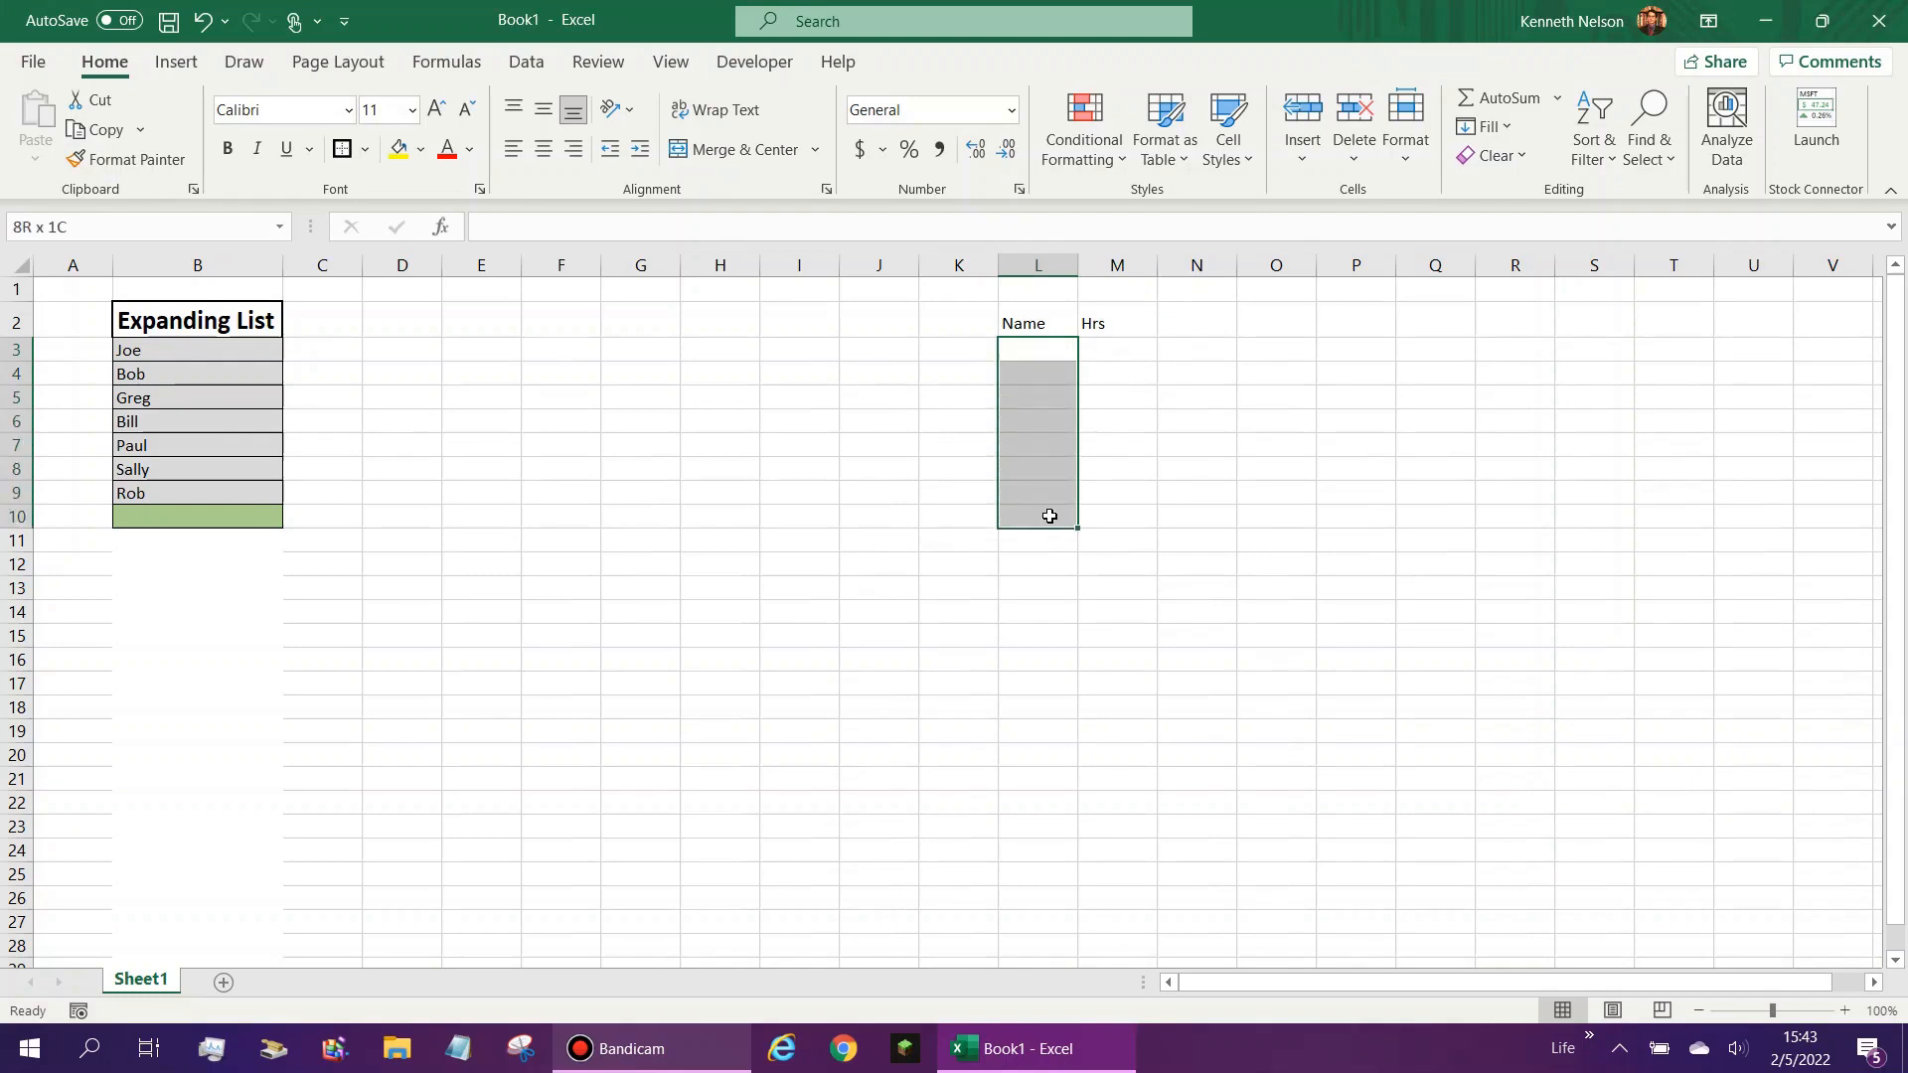
drag(1040, 348, 1053, 441)
click(1057, 352)
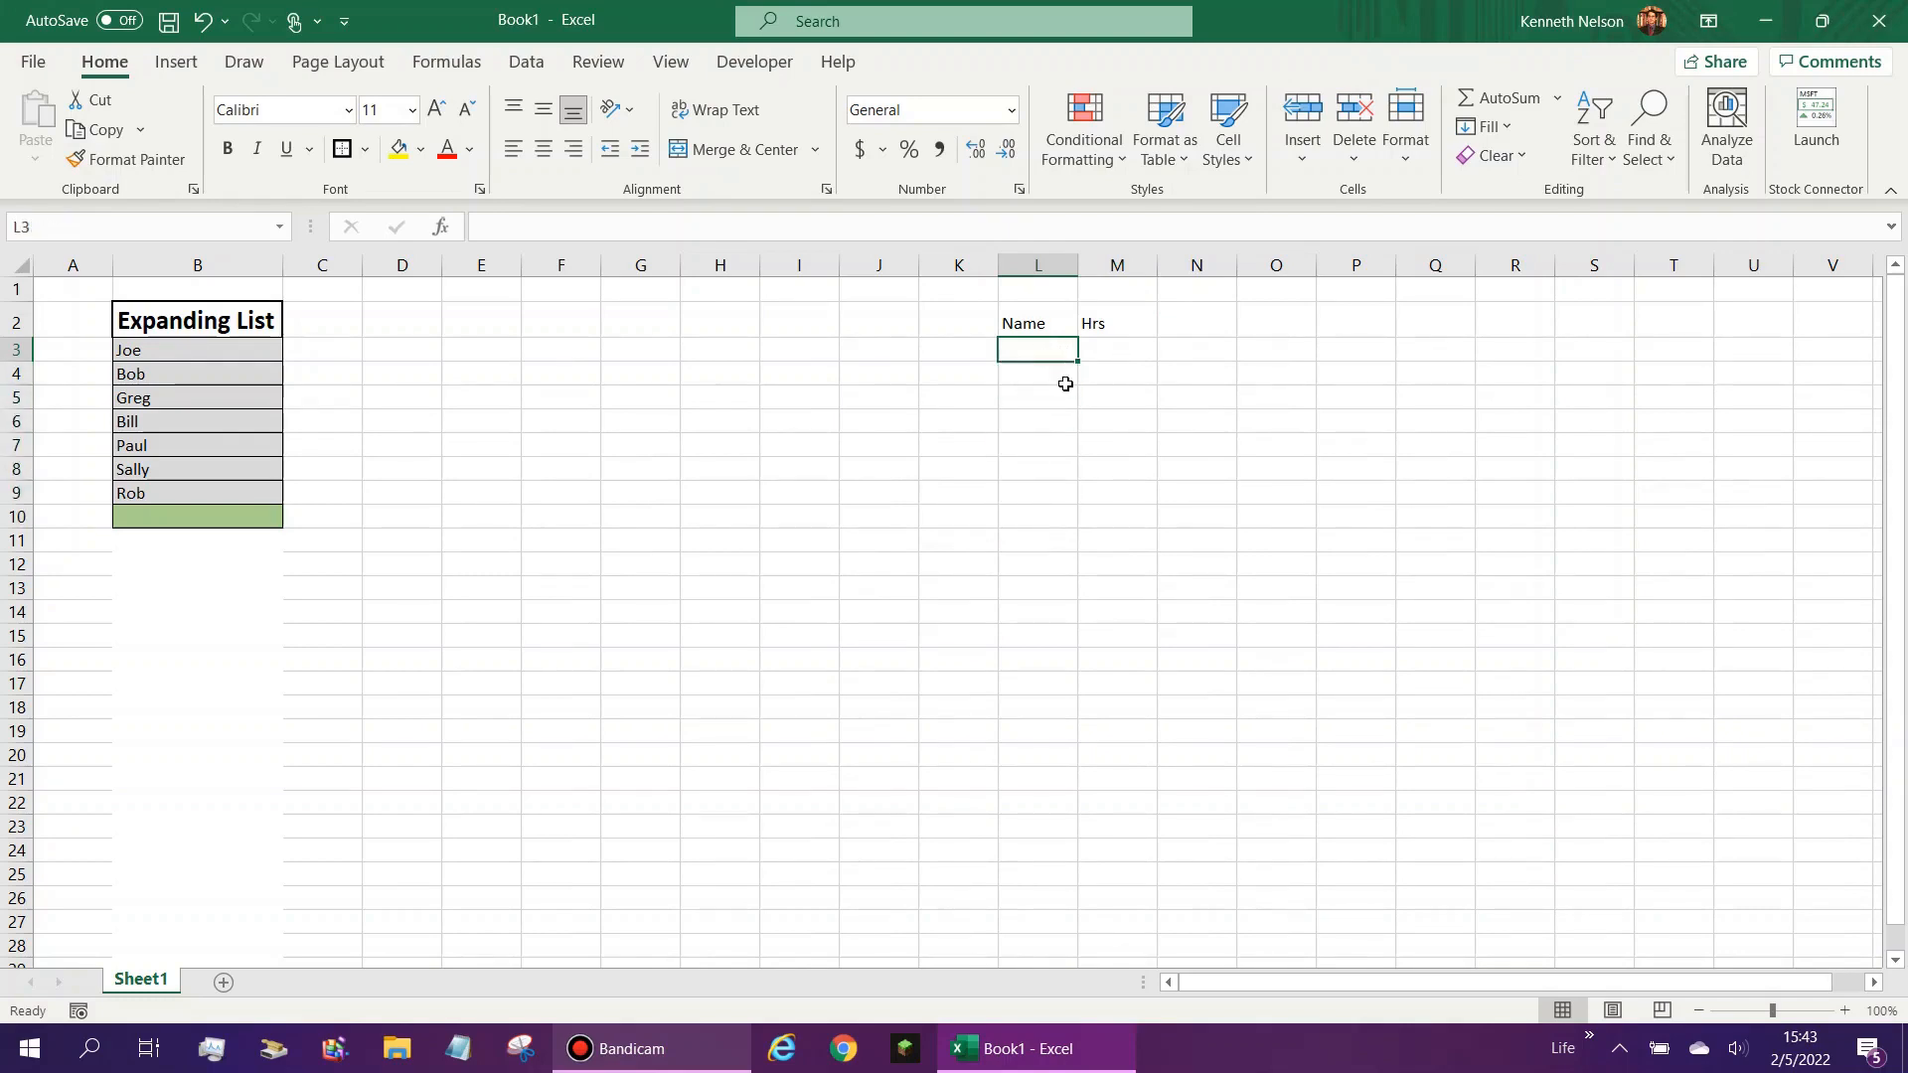
click(1062, 378)
click(1044, 396)
click(1041, 422)
drag(179, 371, 179, 526)
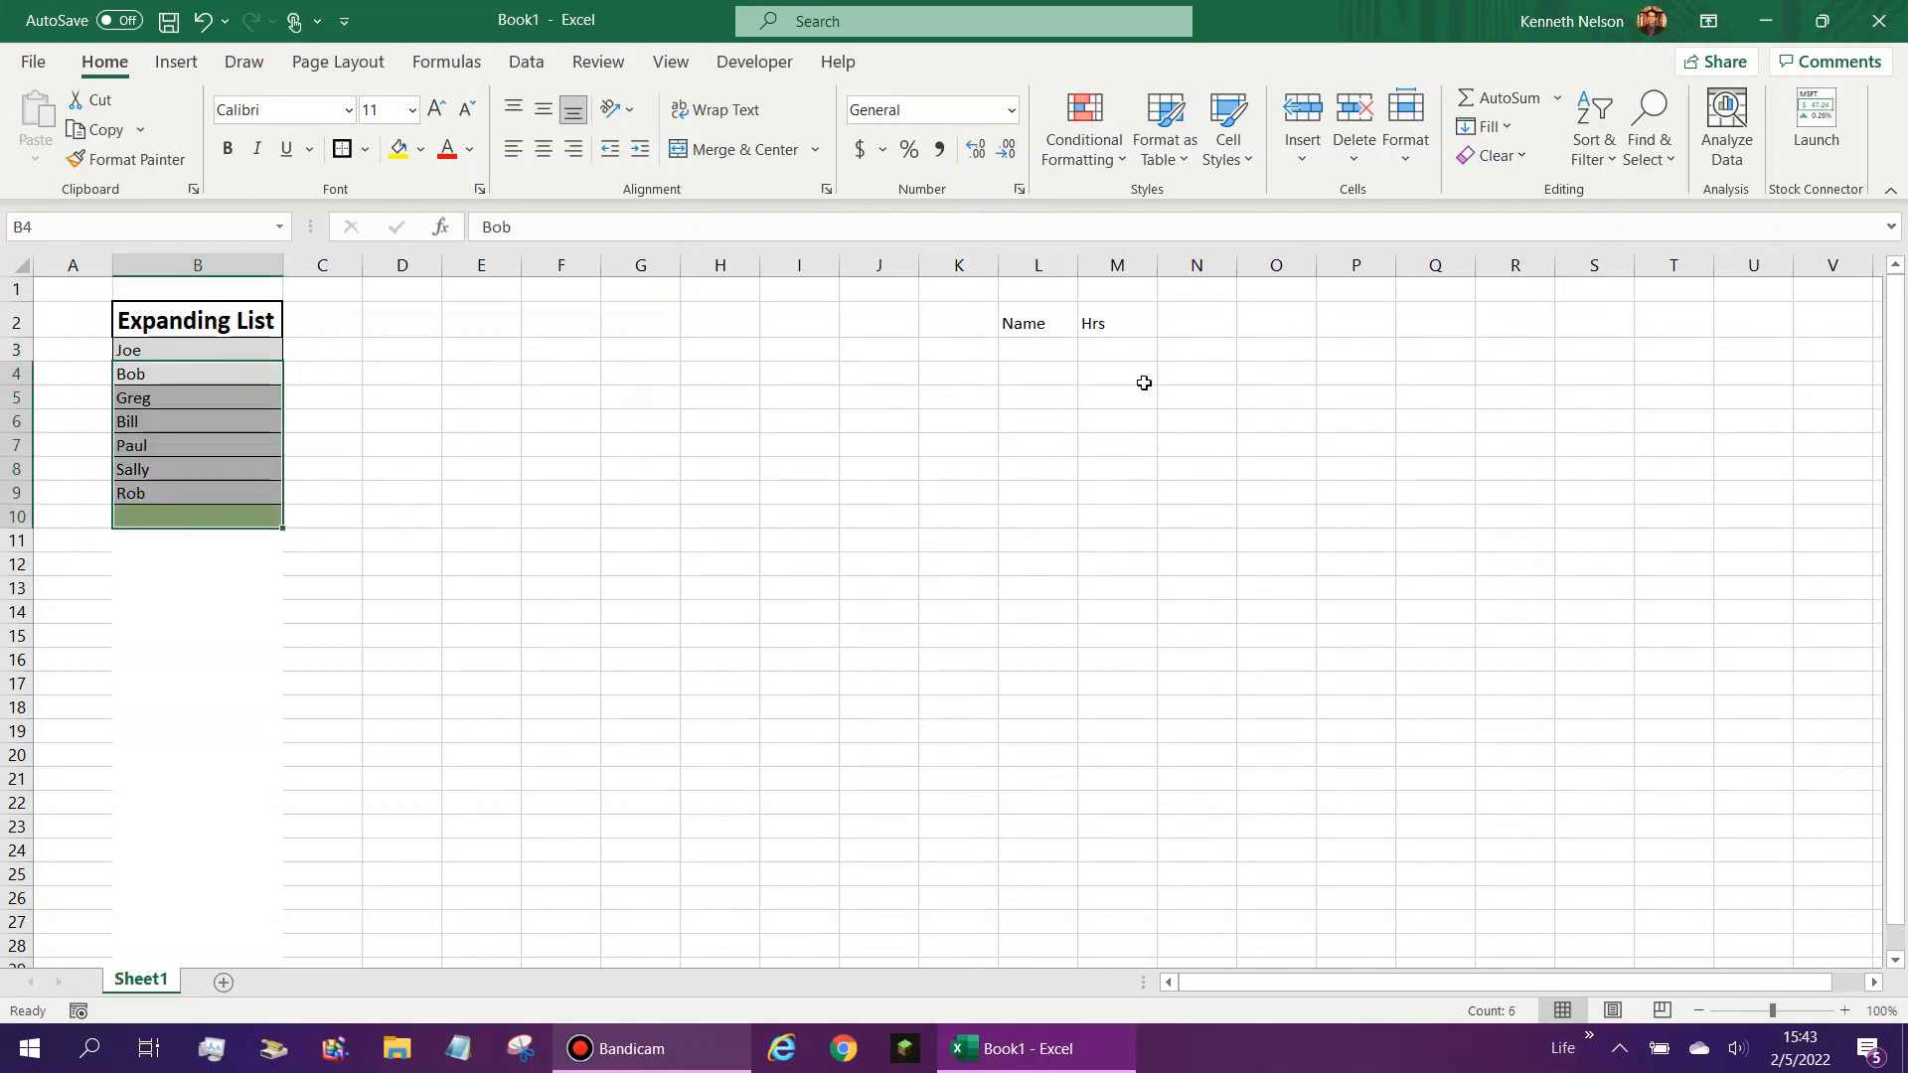
click(1140, 355)
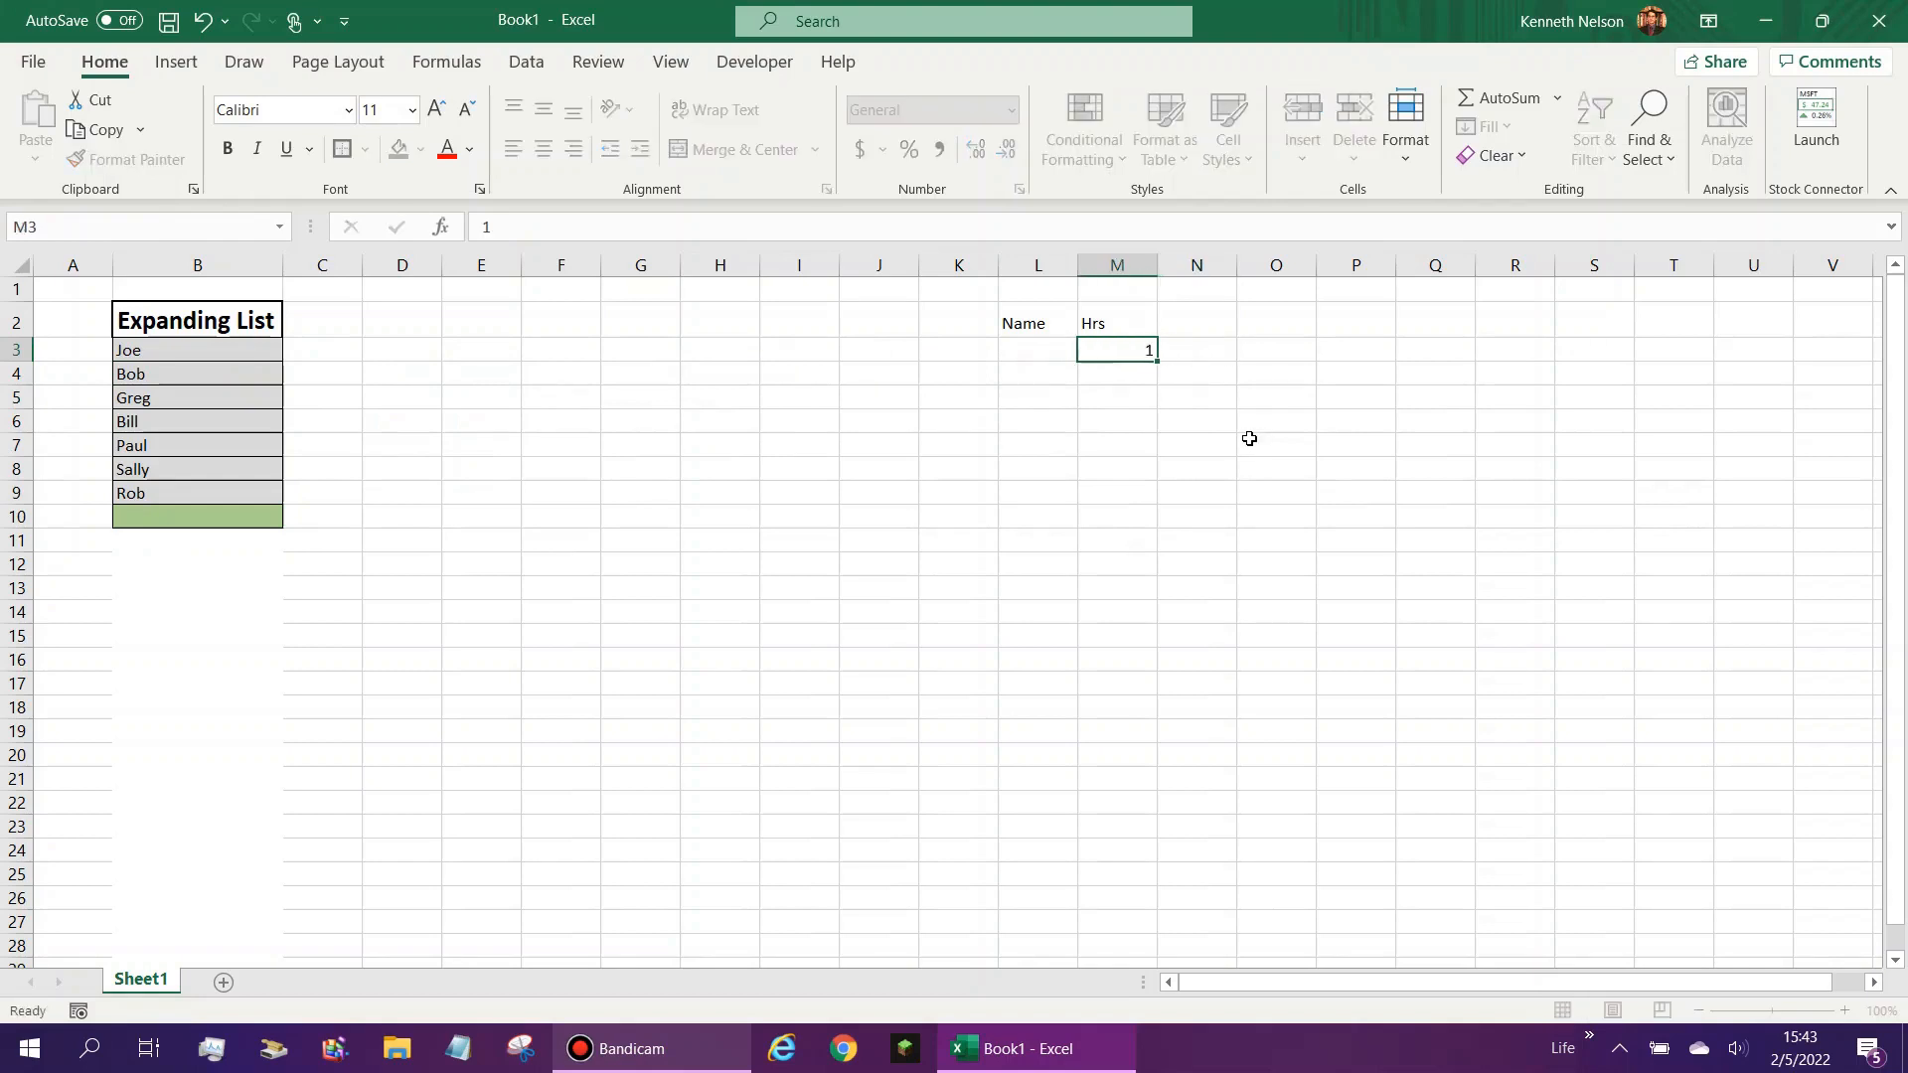
key(Down)
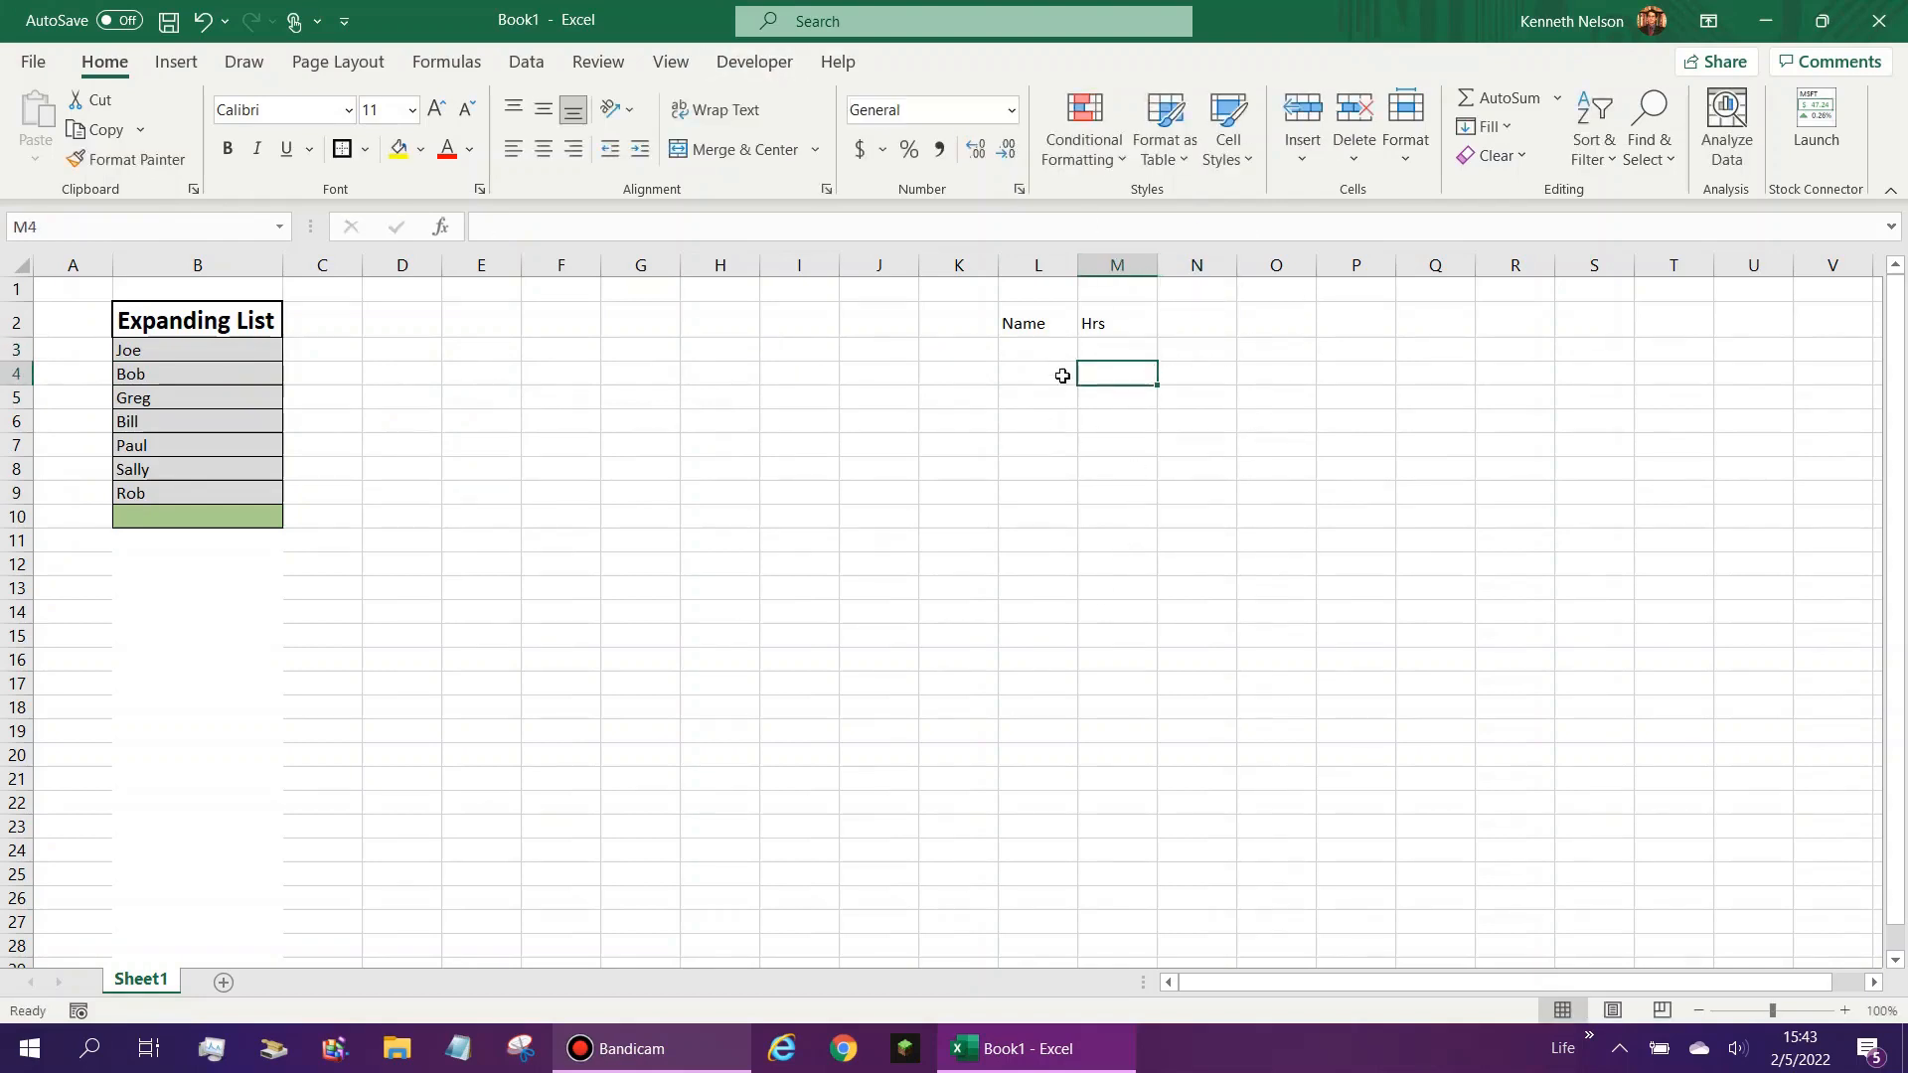
drag(1106, 320, 1024, 318)
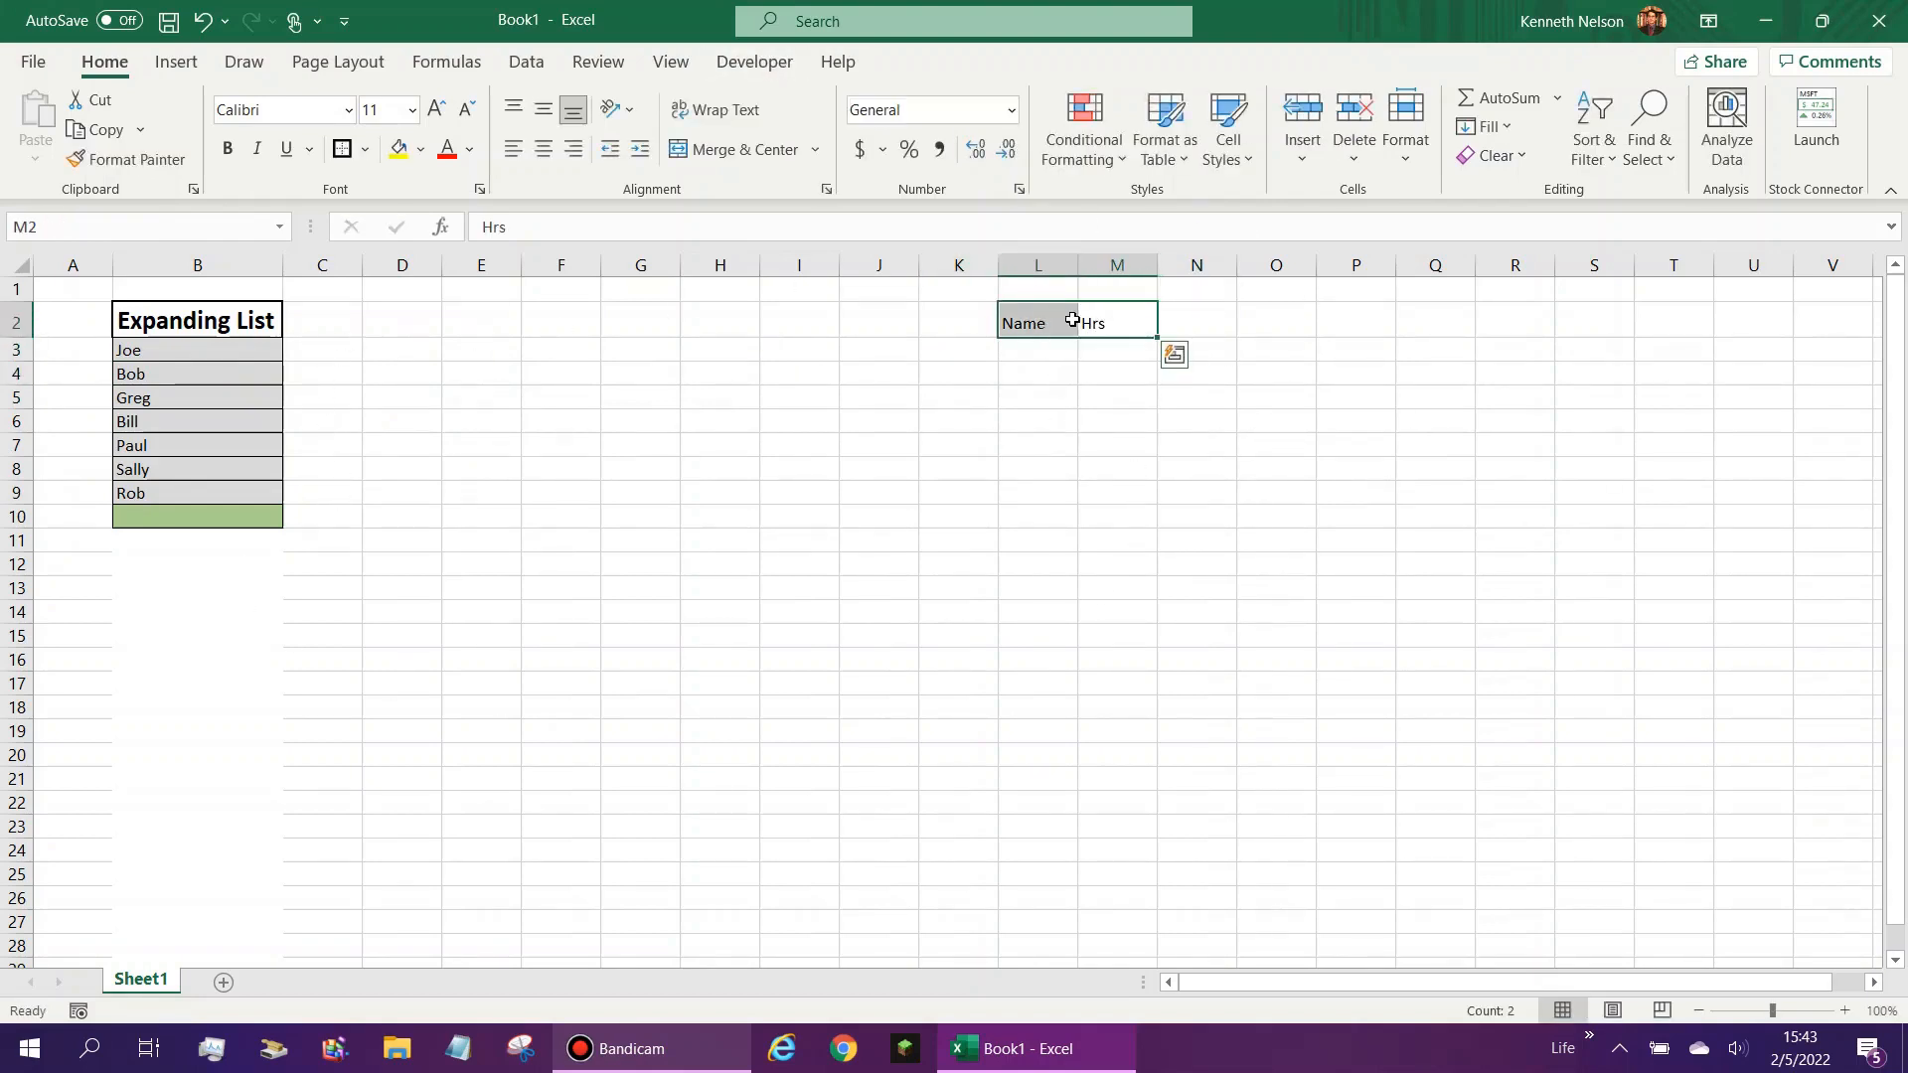
click(1063, 353)
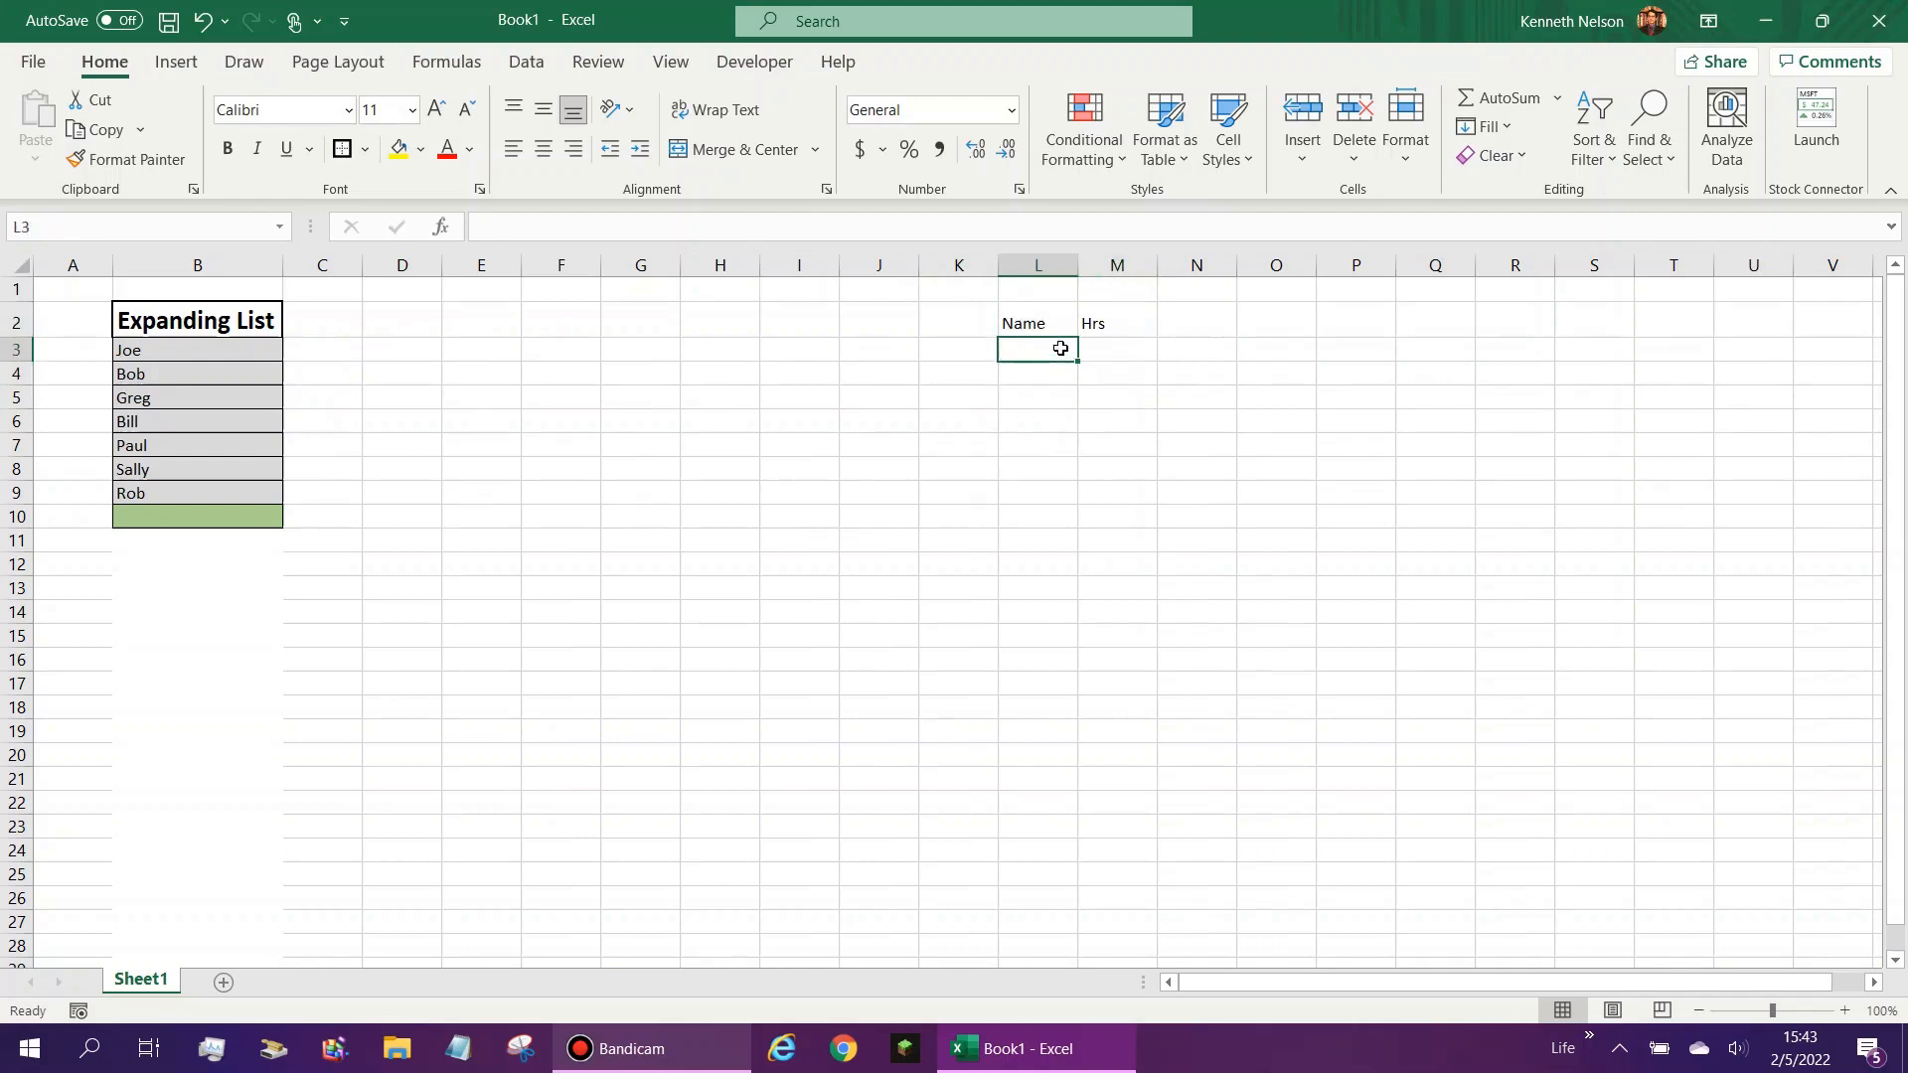
click(364, 325)
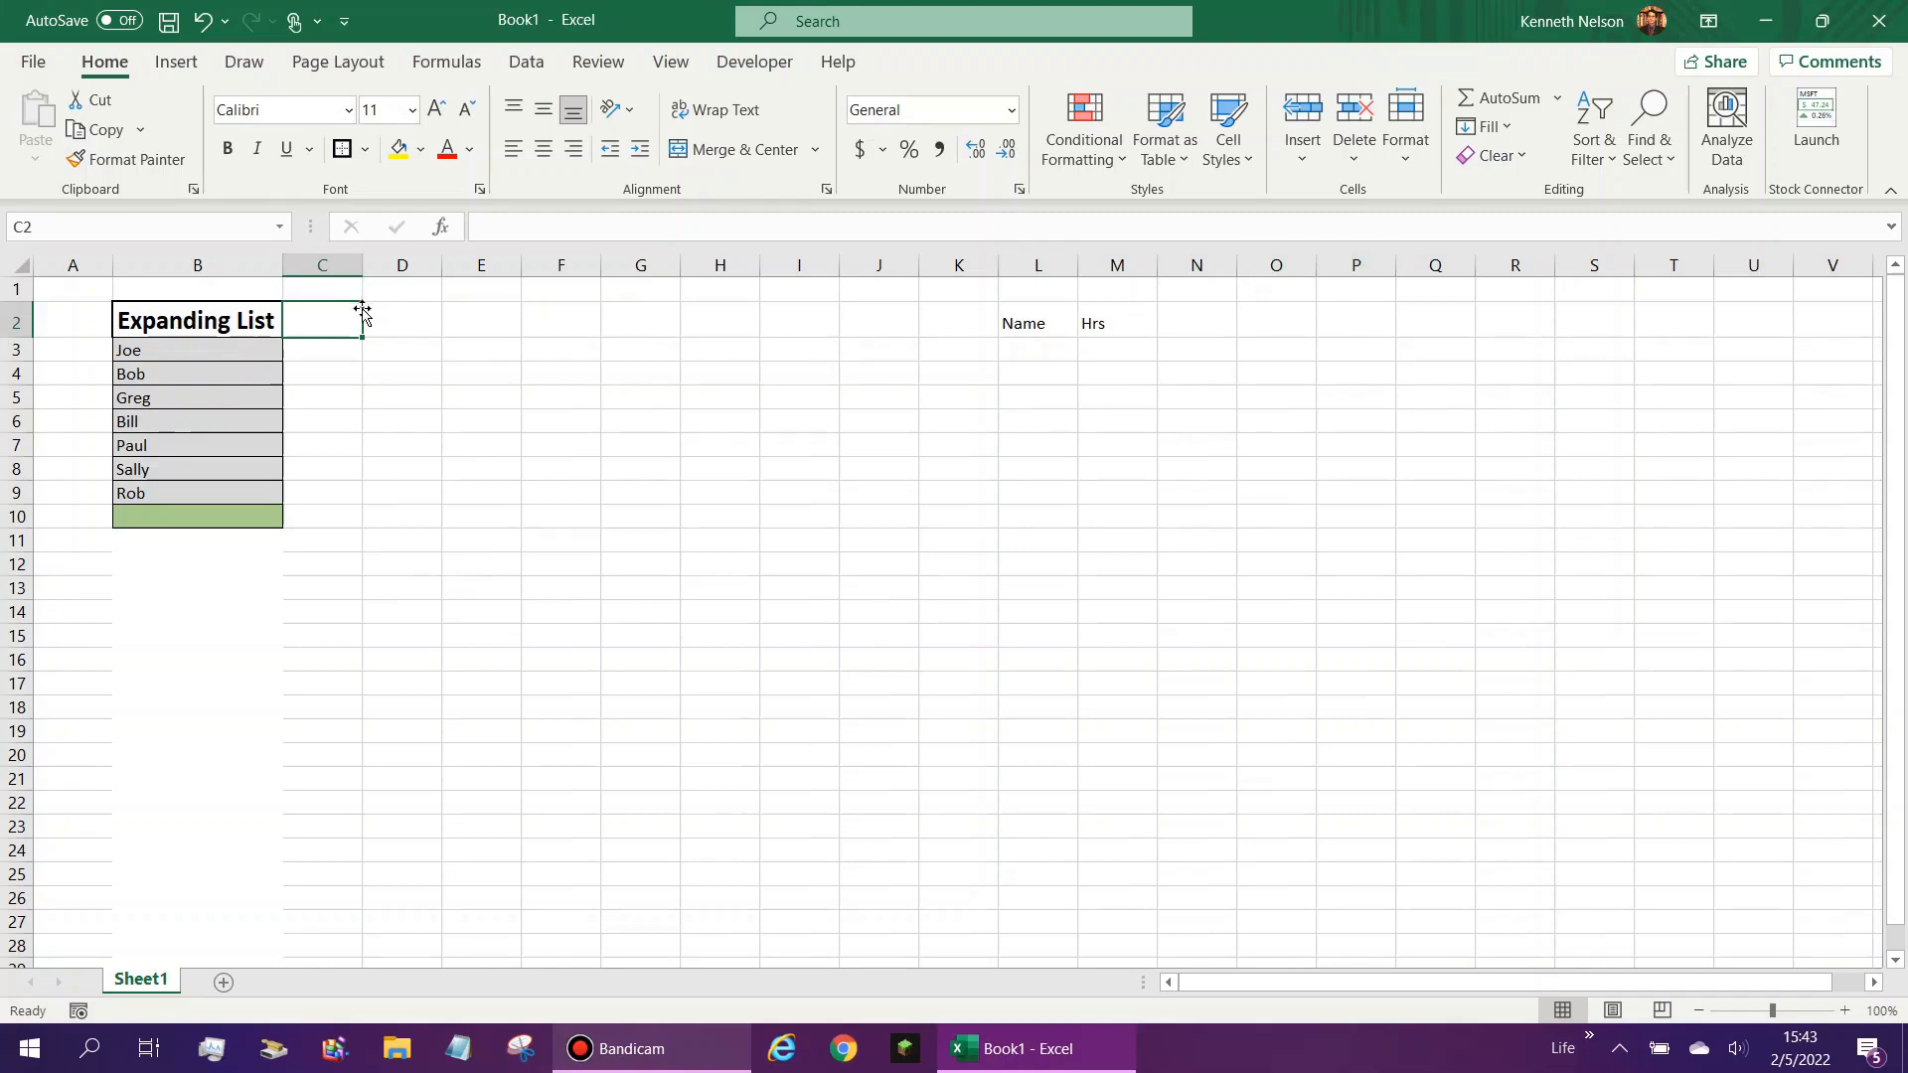
- Add the header Validation List in C2, copy the Expanding List header's formatting to it, and fit column C to its width
text(Validation List)
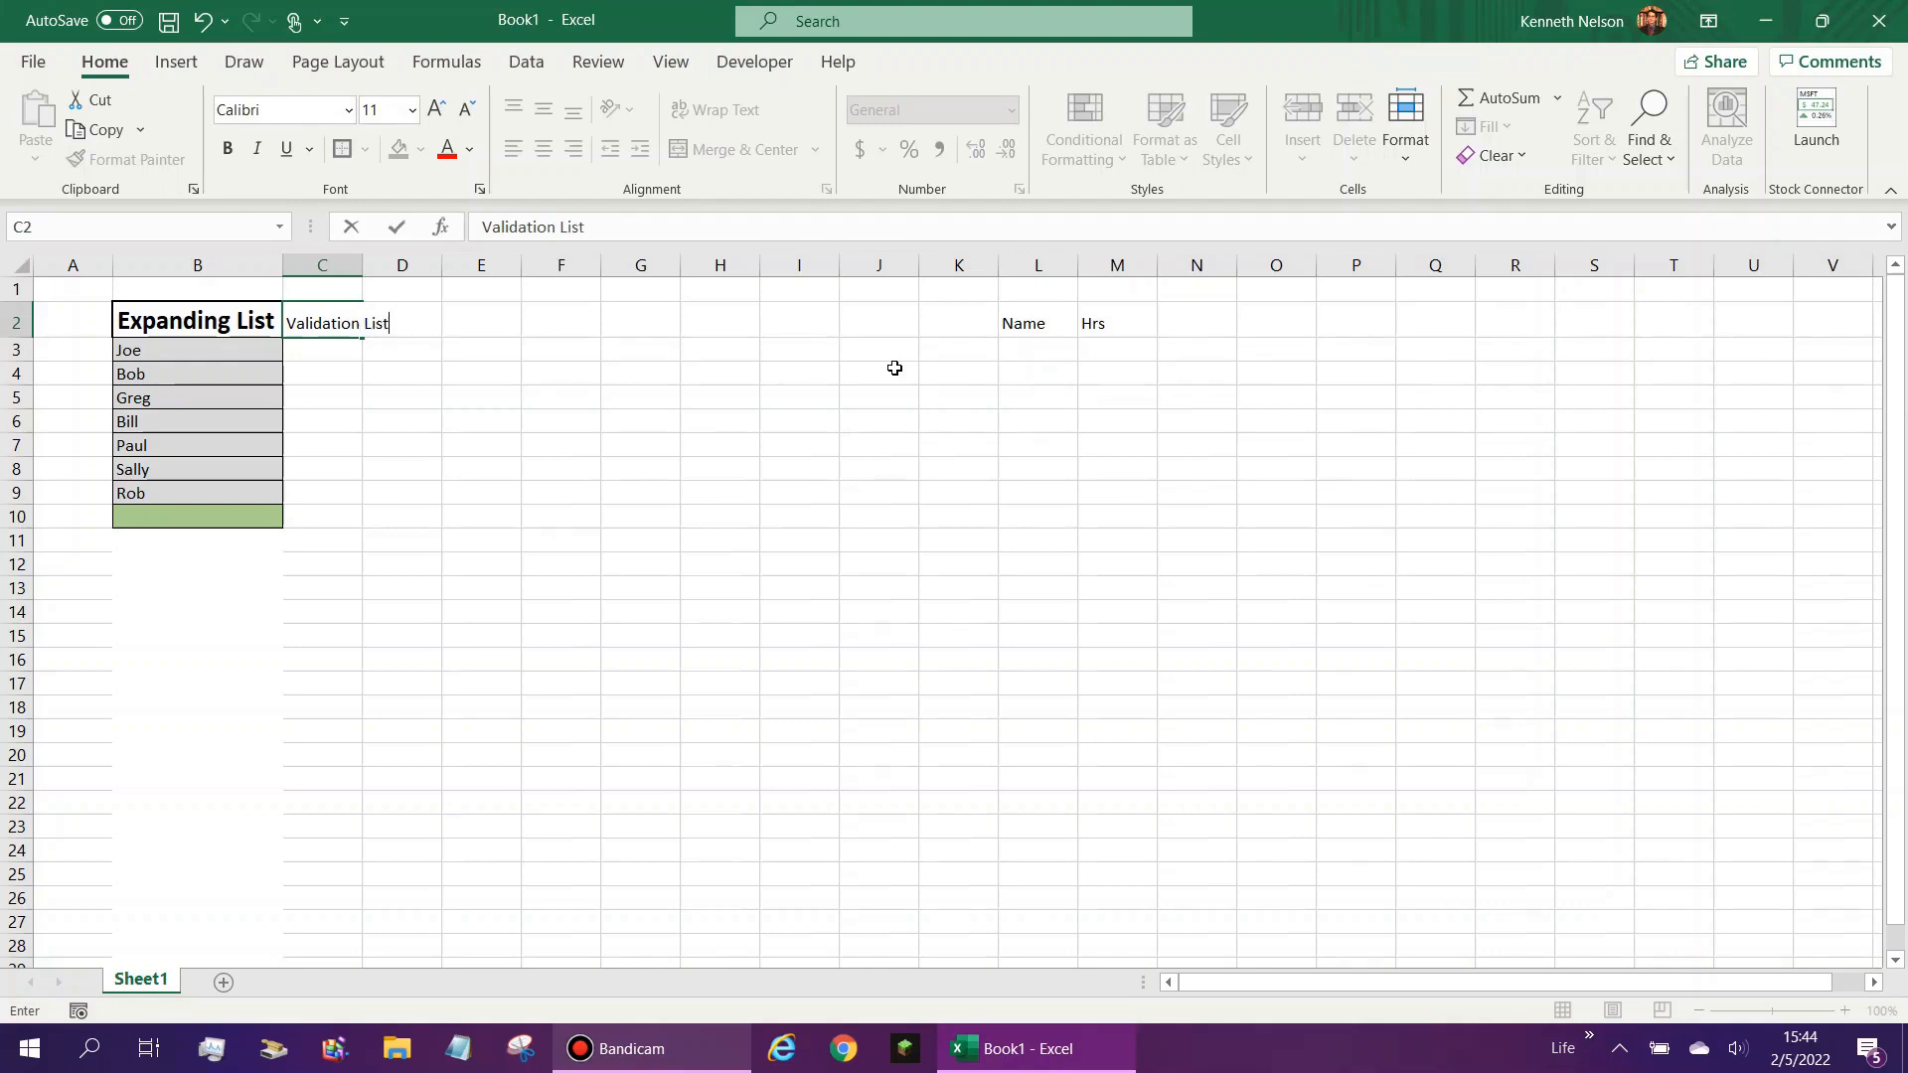
key(Return)
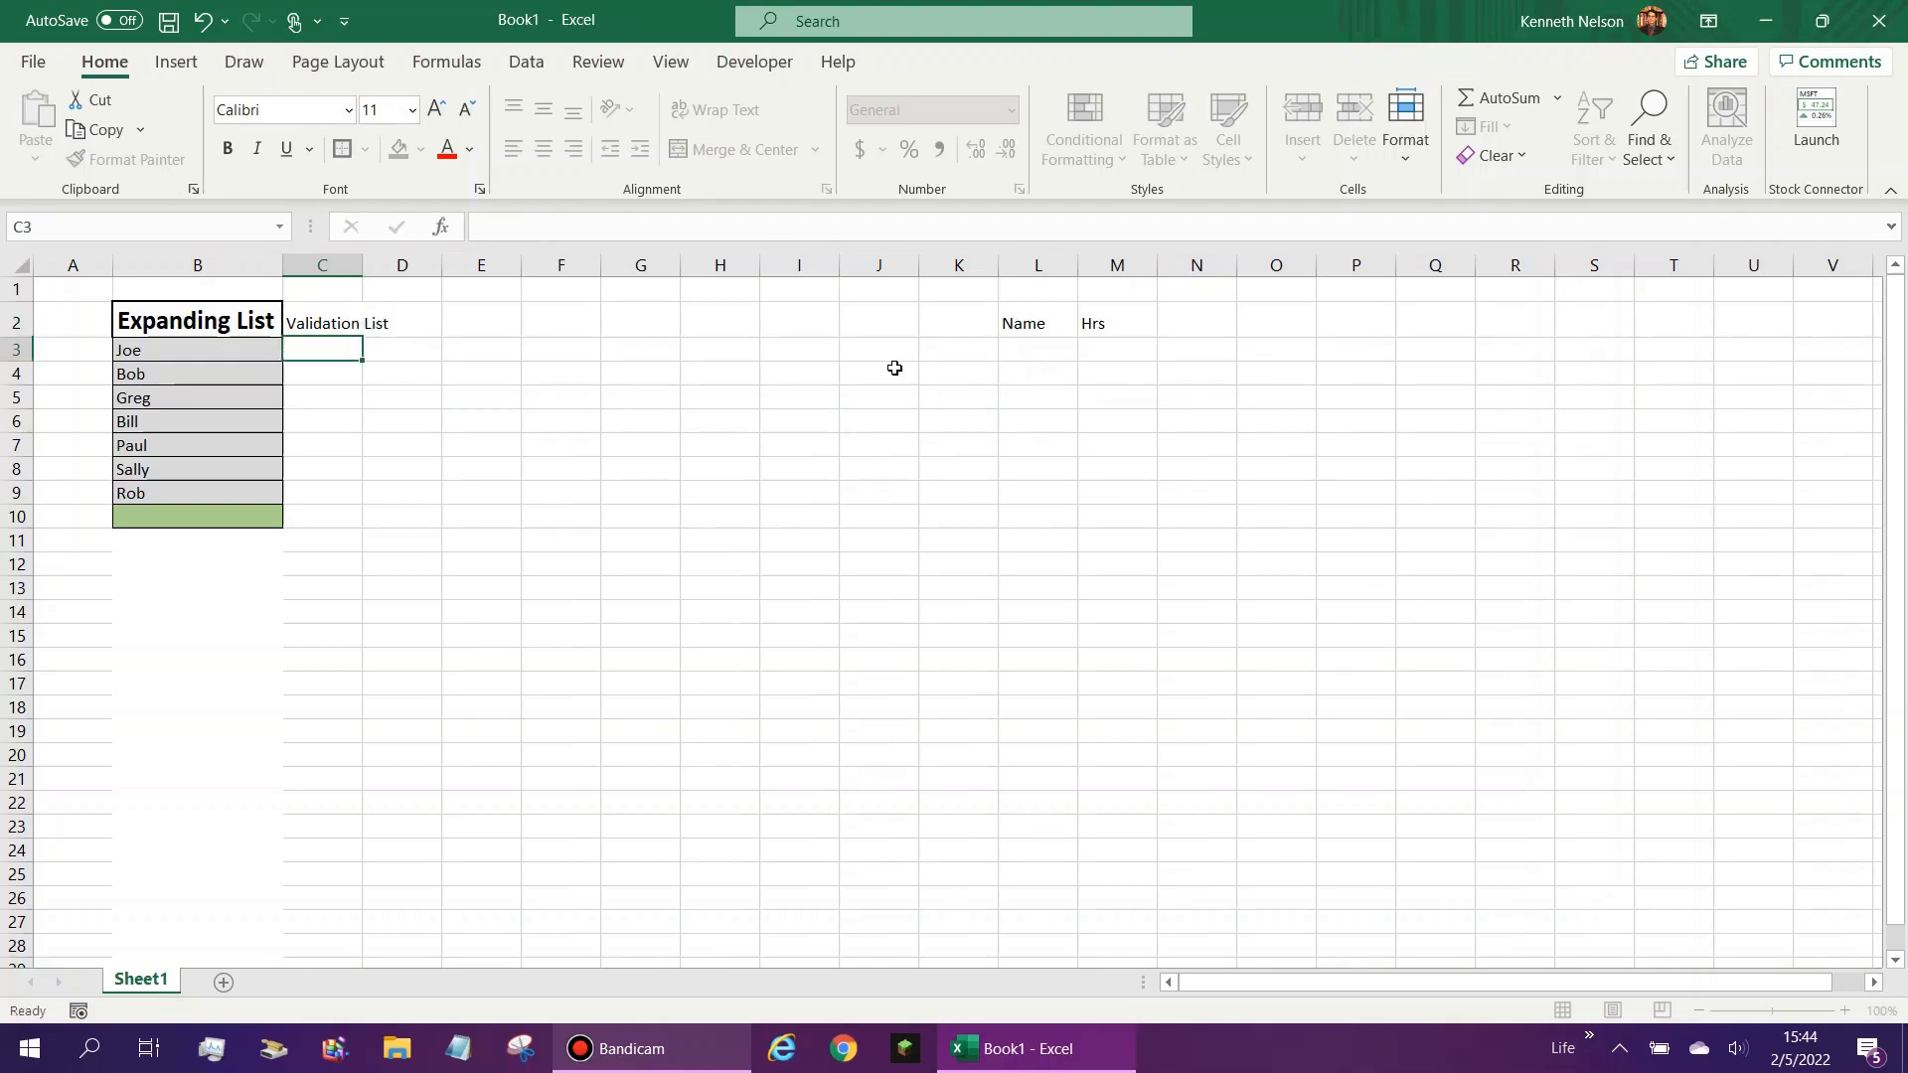
click(319, 303)
click(252, 311)
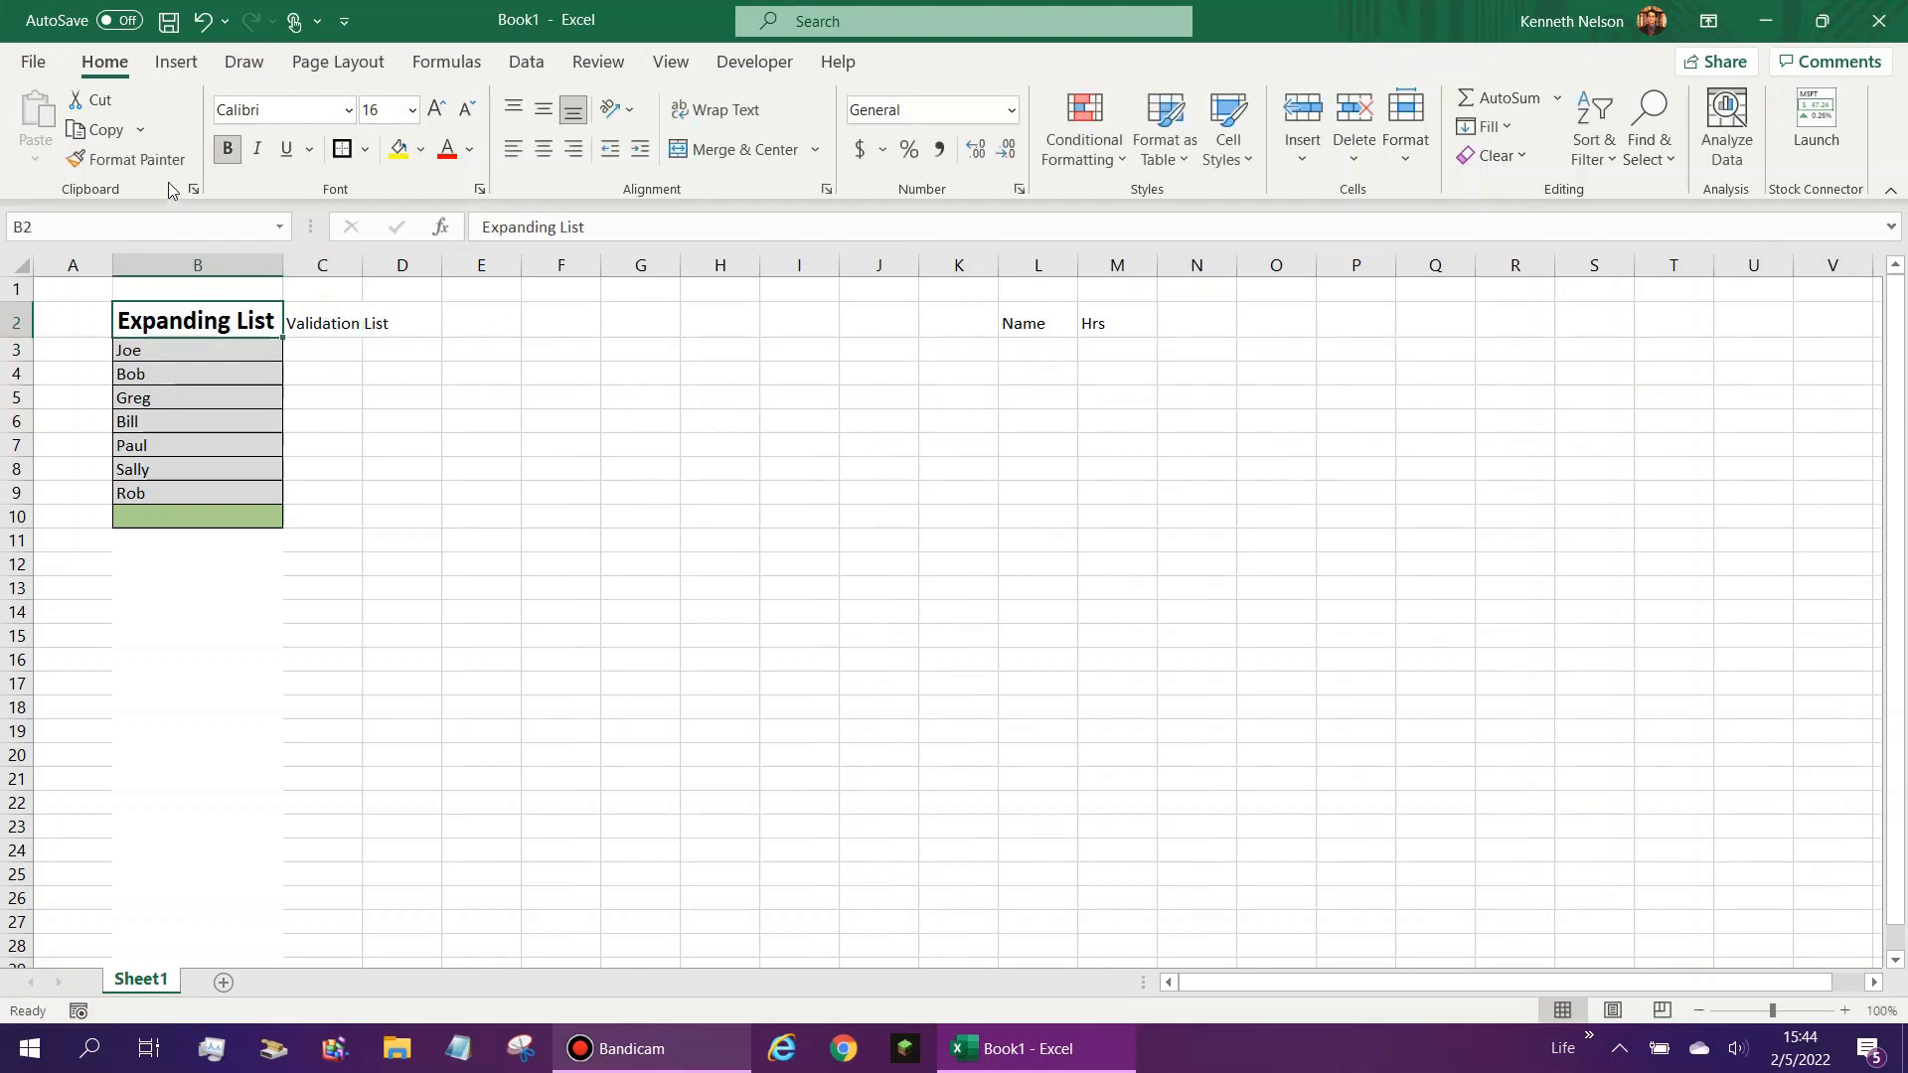
click(127, 159)
click(341, 311)
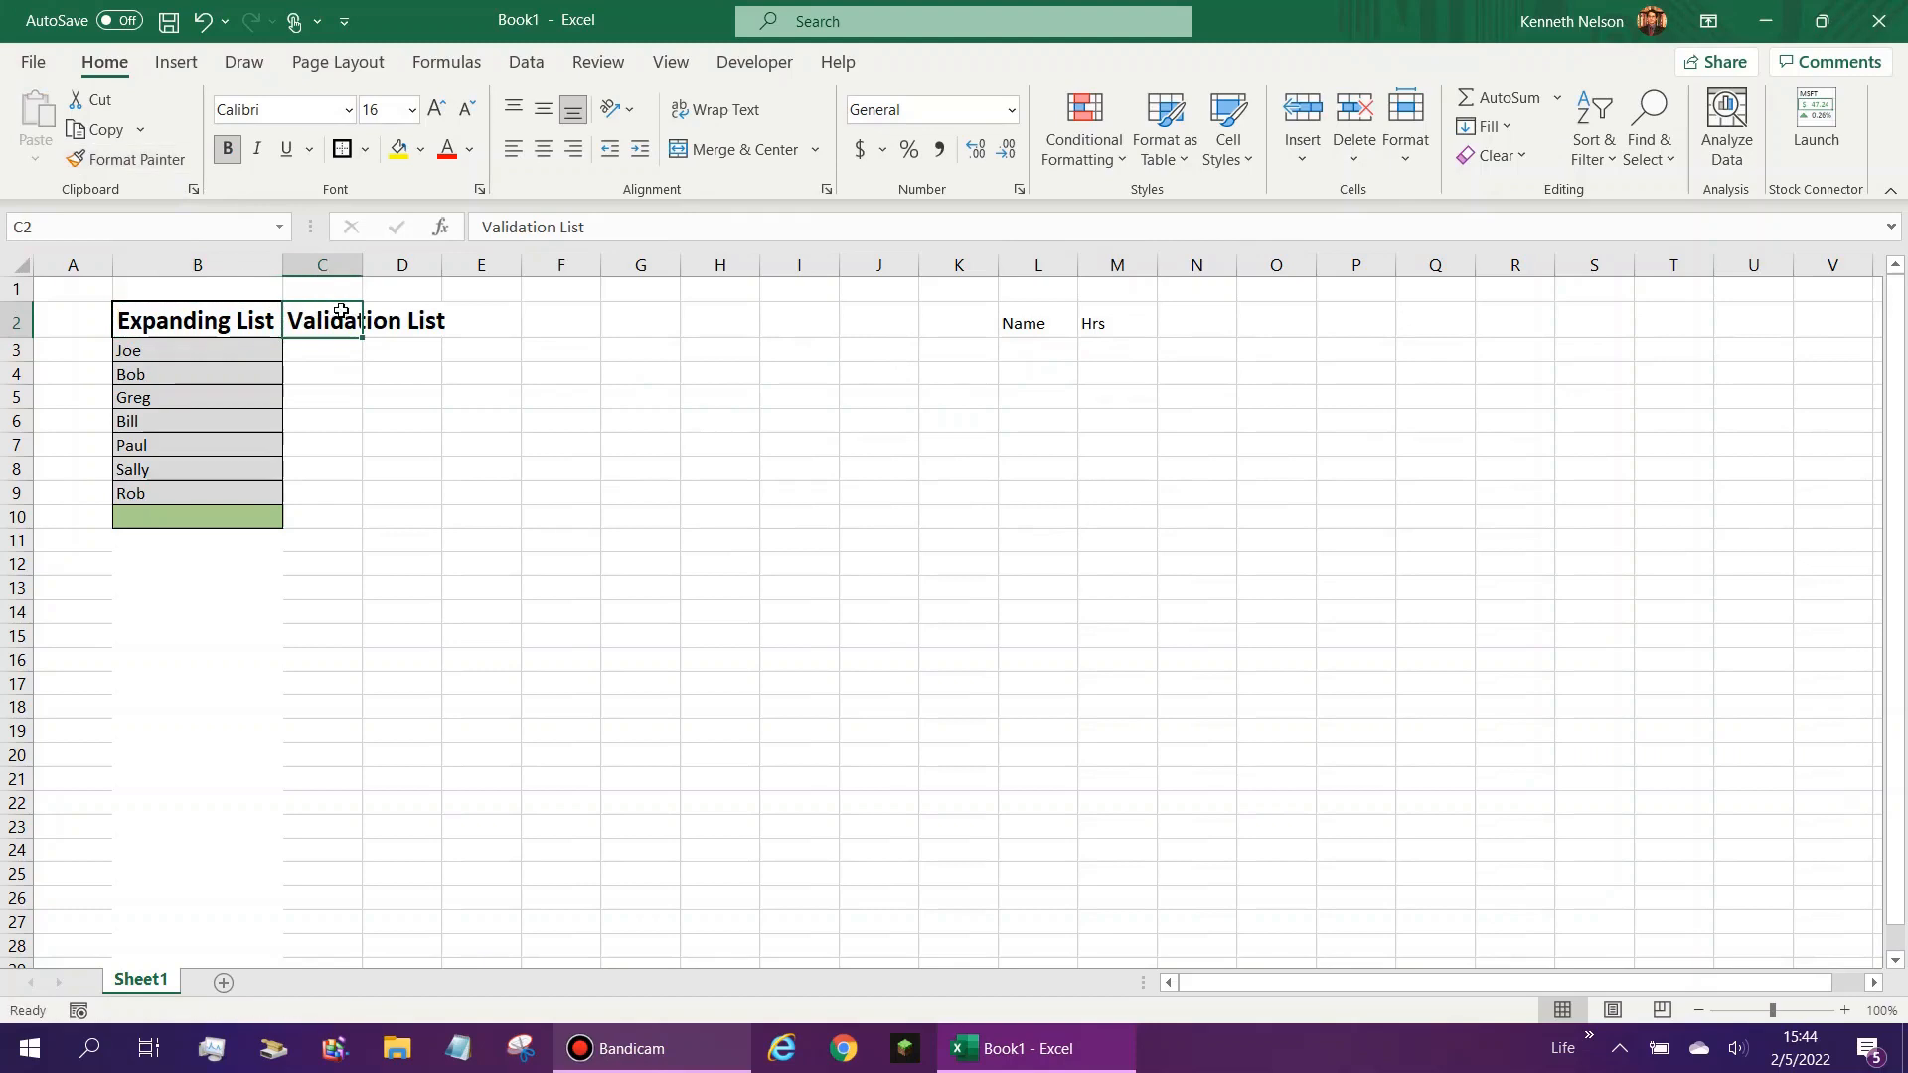
double_click(362, 264)
click(377, 368)
click(393, 349)
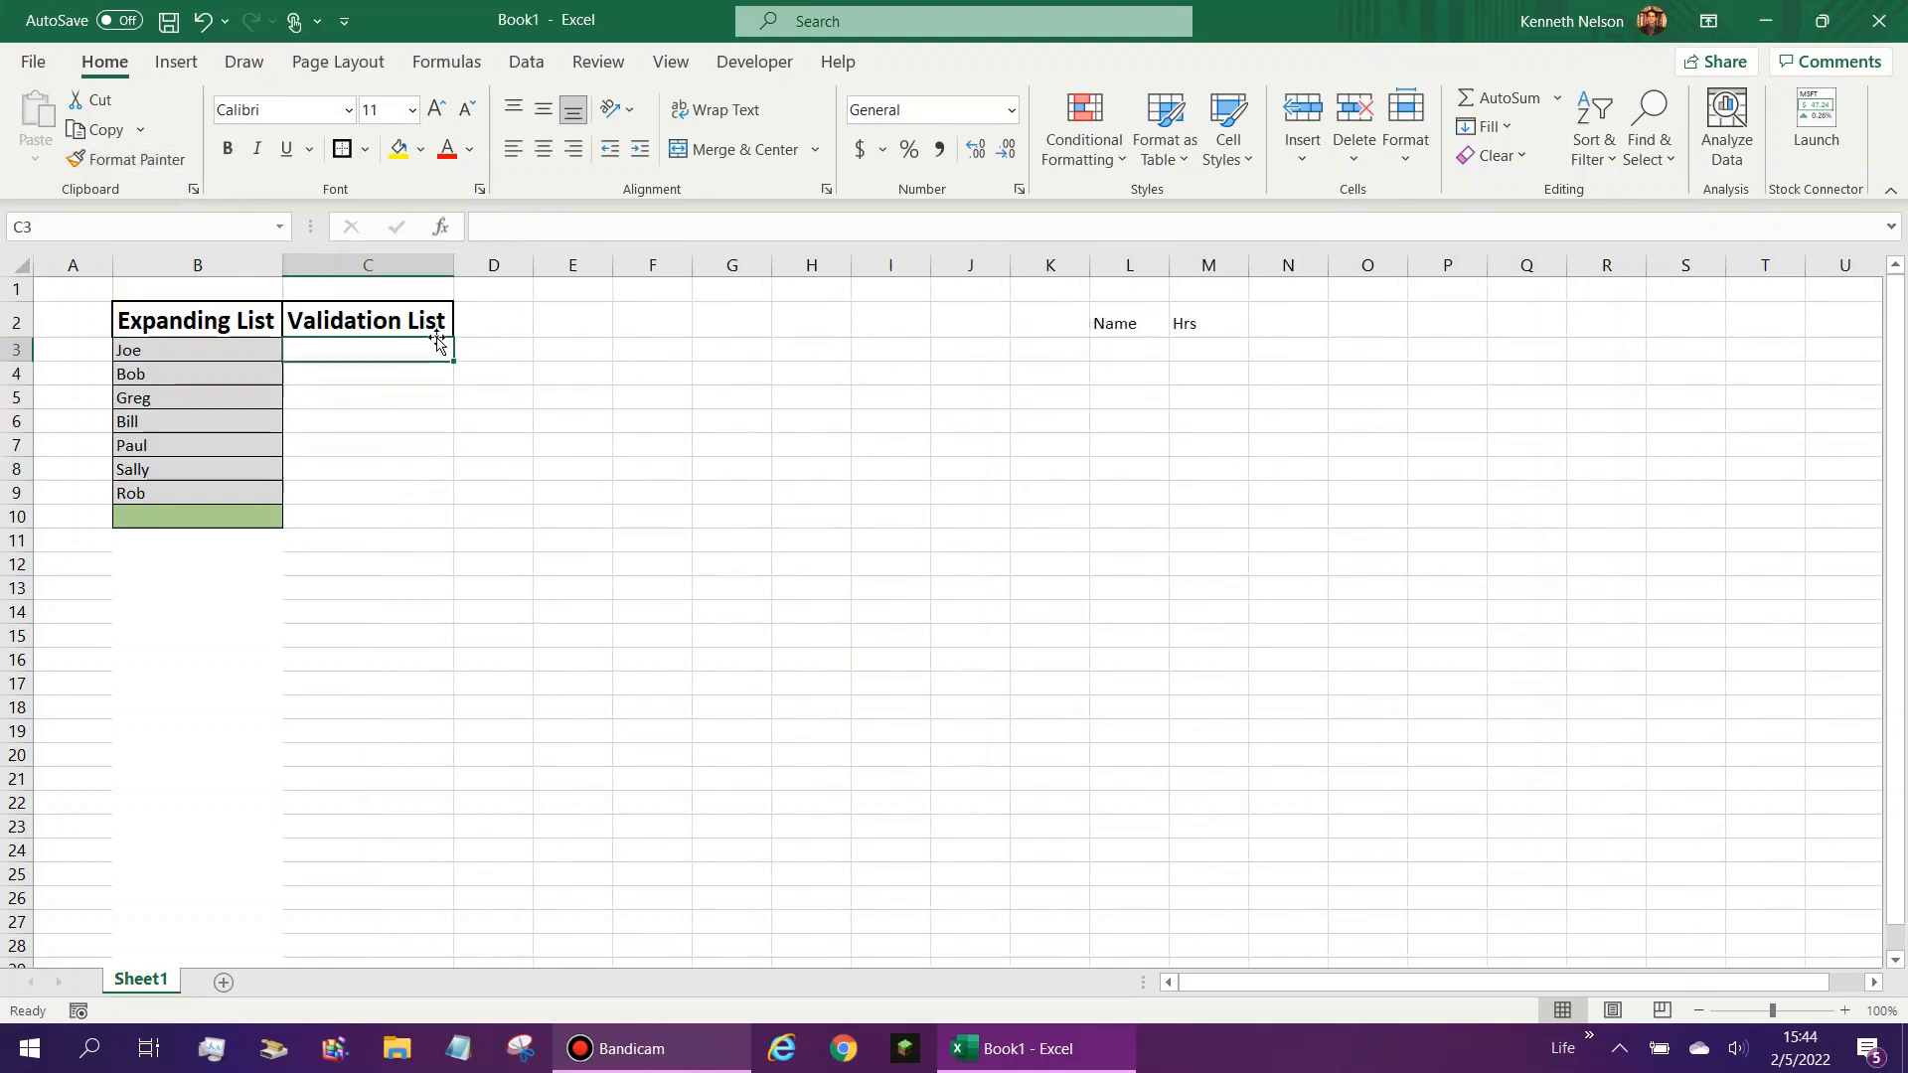
- Start an IFERROR formula in C3 with "<No Entry>" as the fallback value, leaving its value argument empty
drag(179, 350, 181, 564)
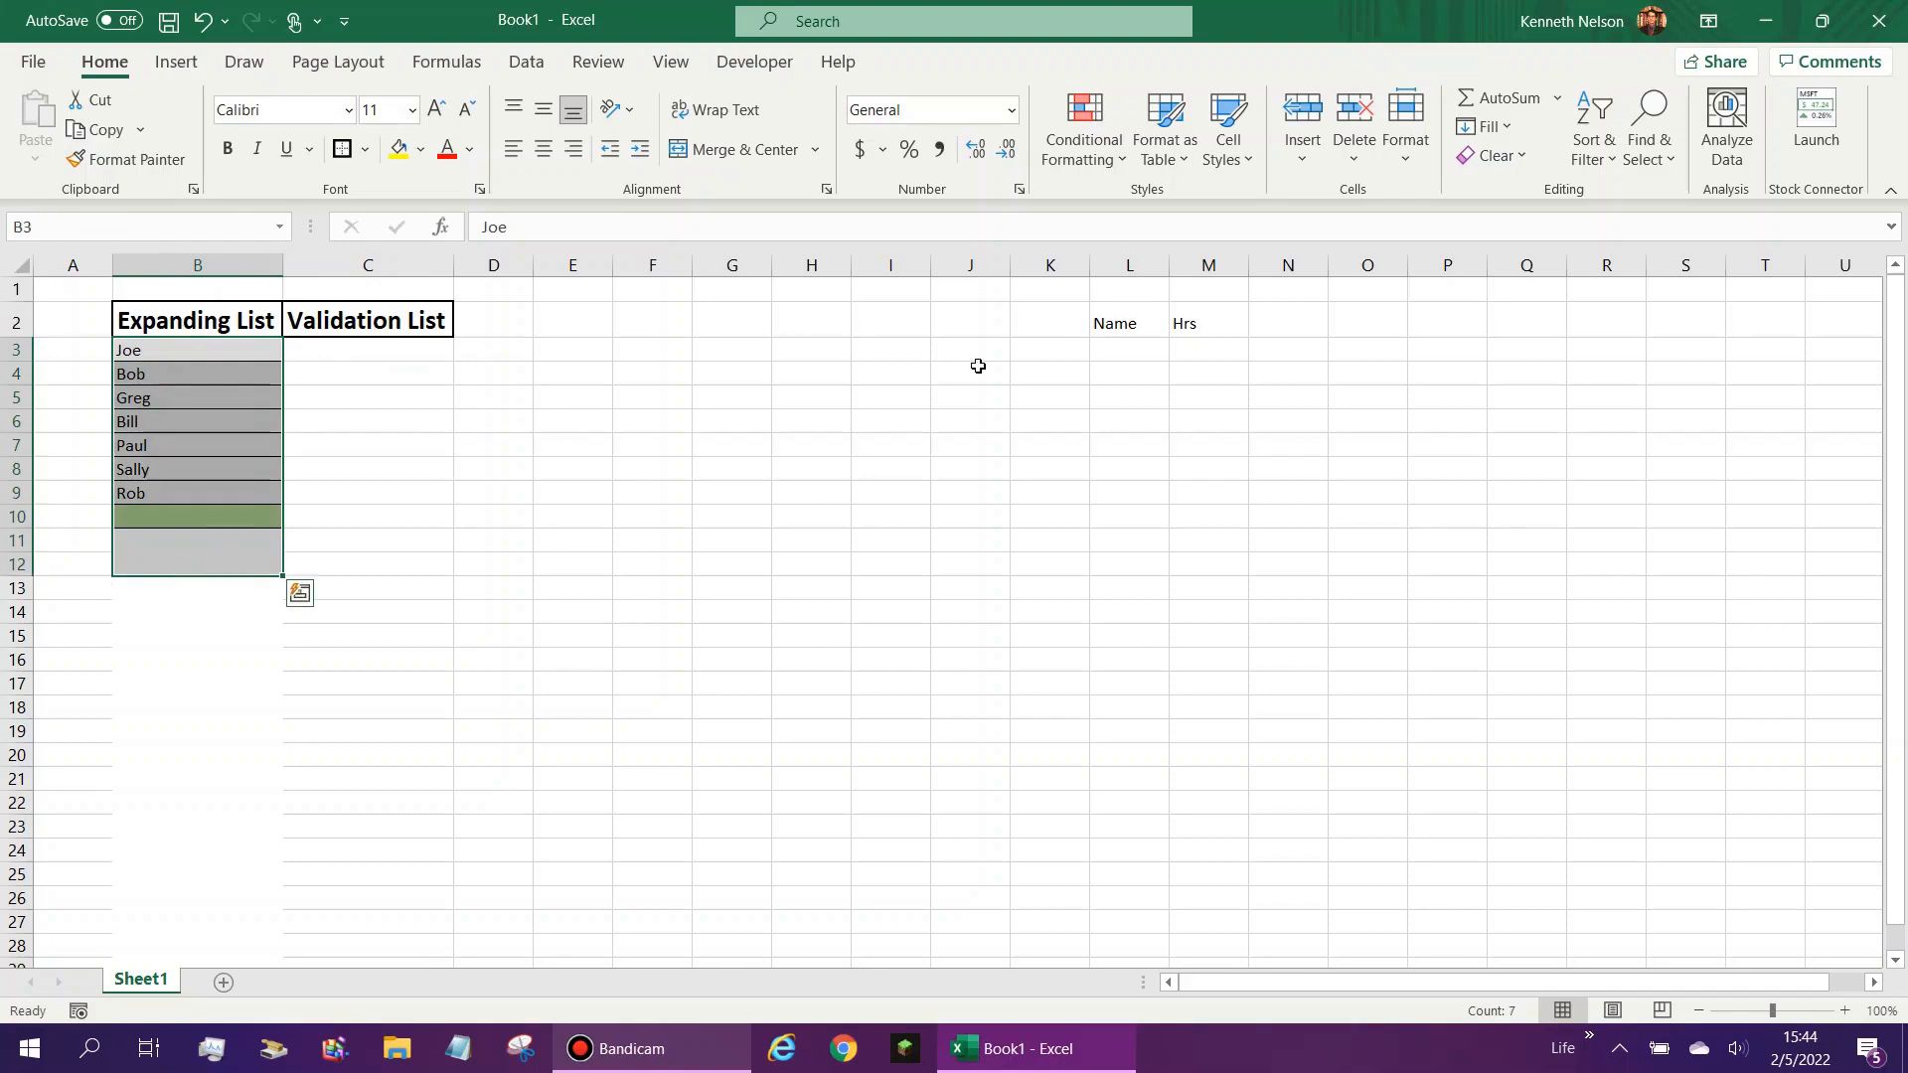
click(1143, 349)
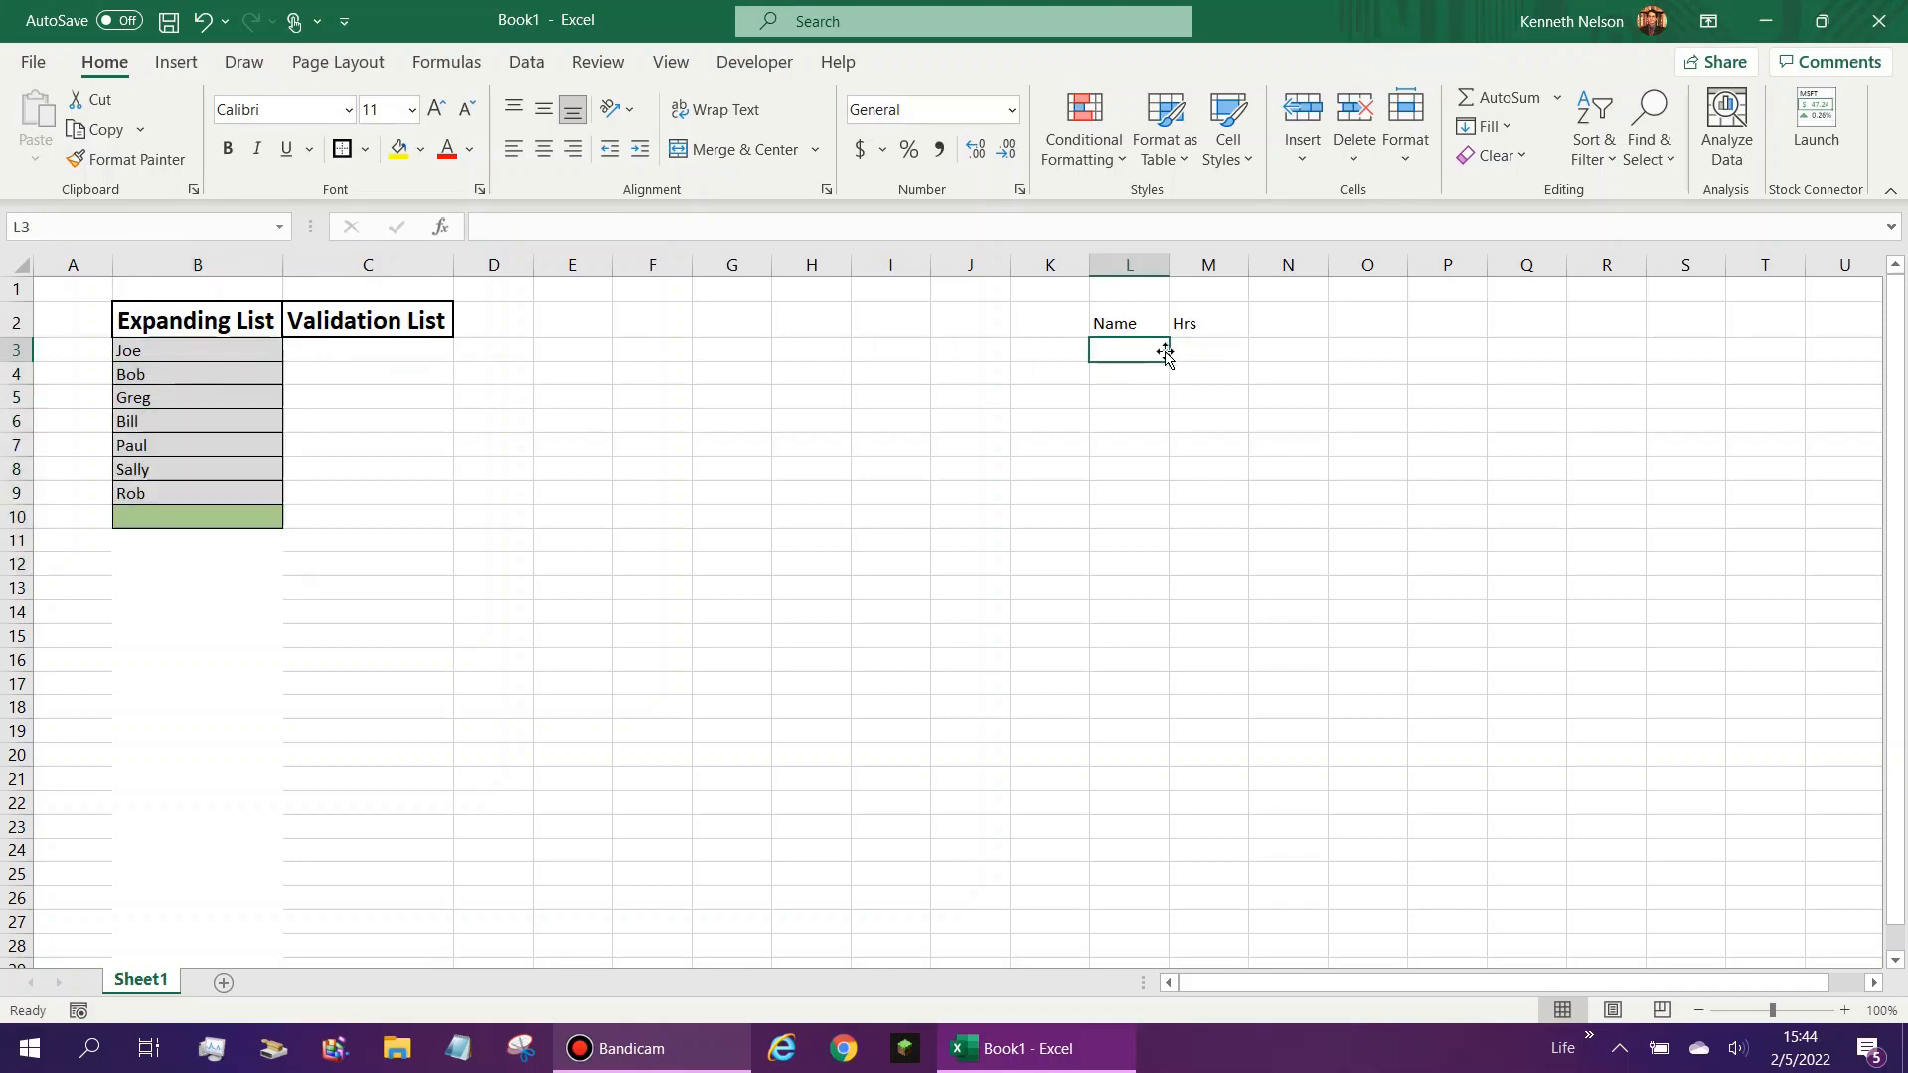
click(389, 350)
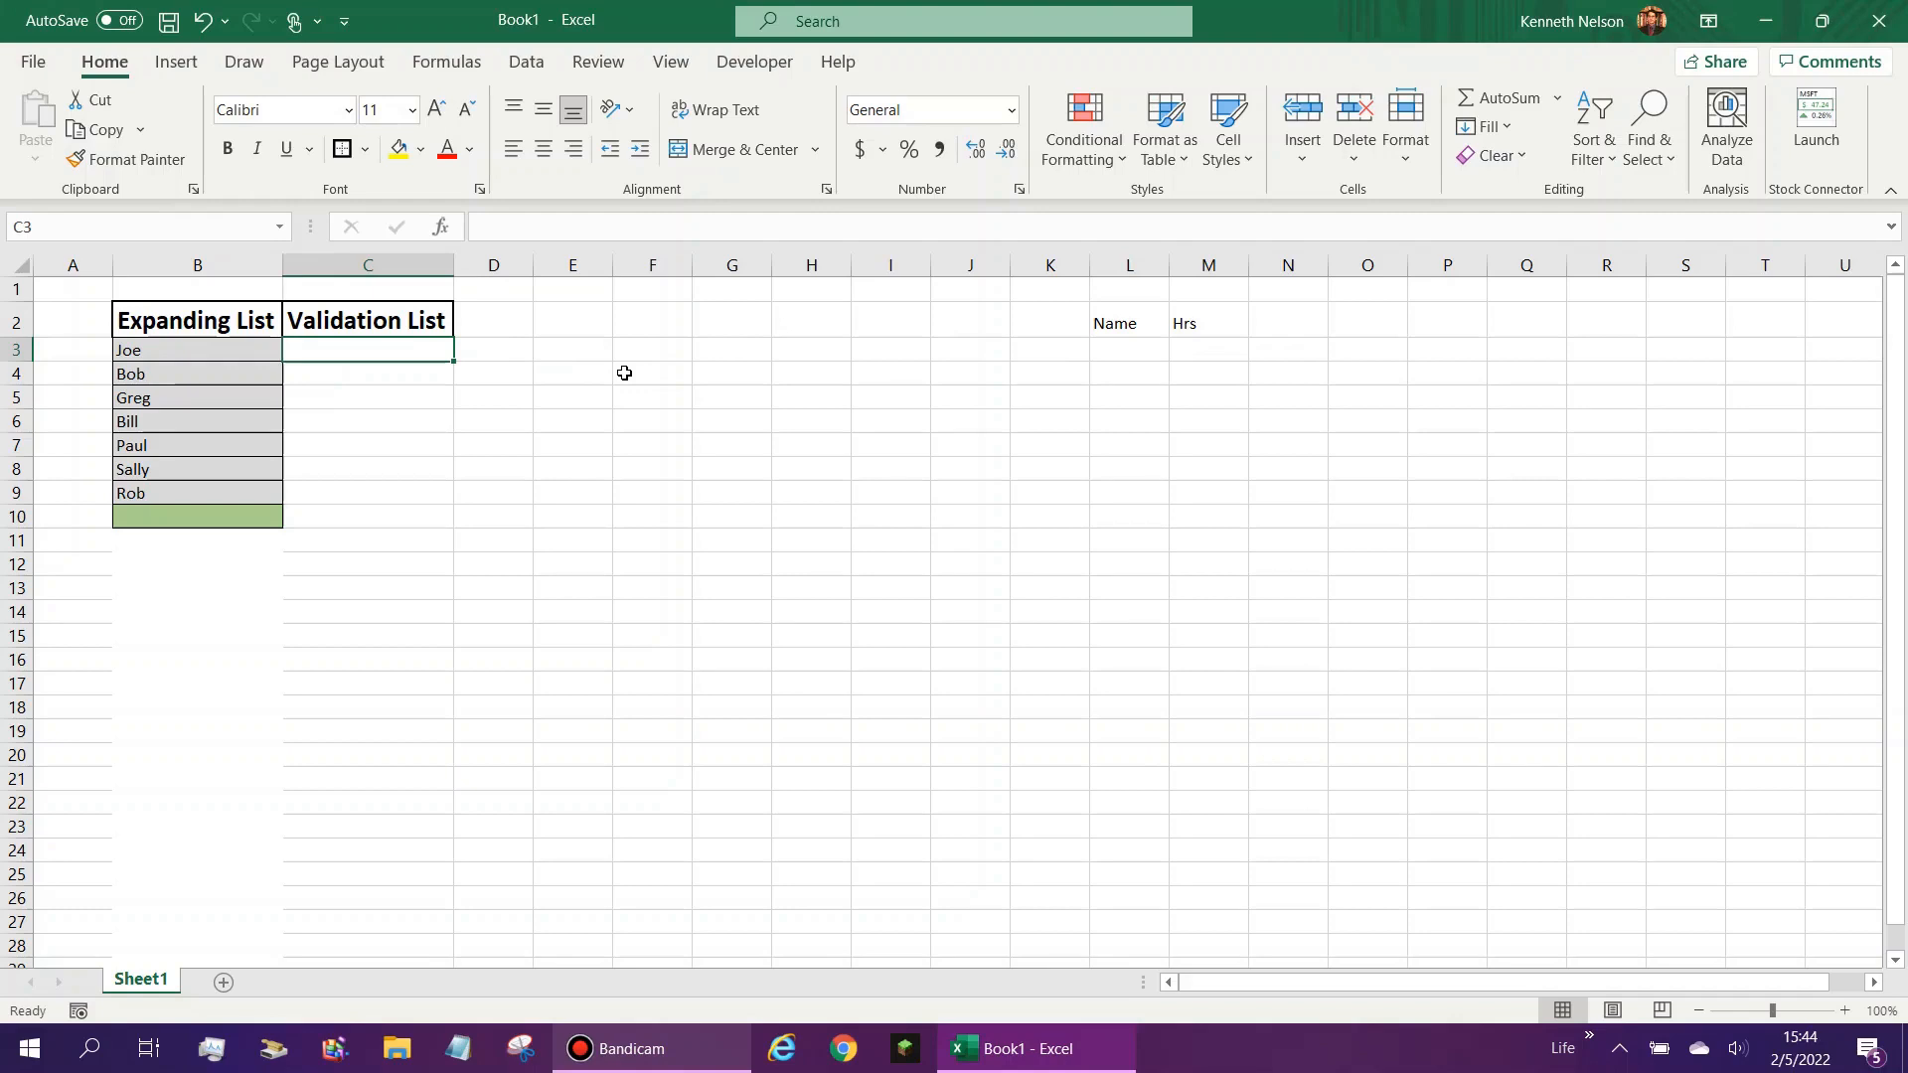
text(=)
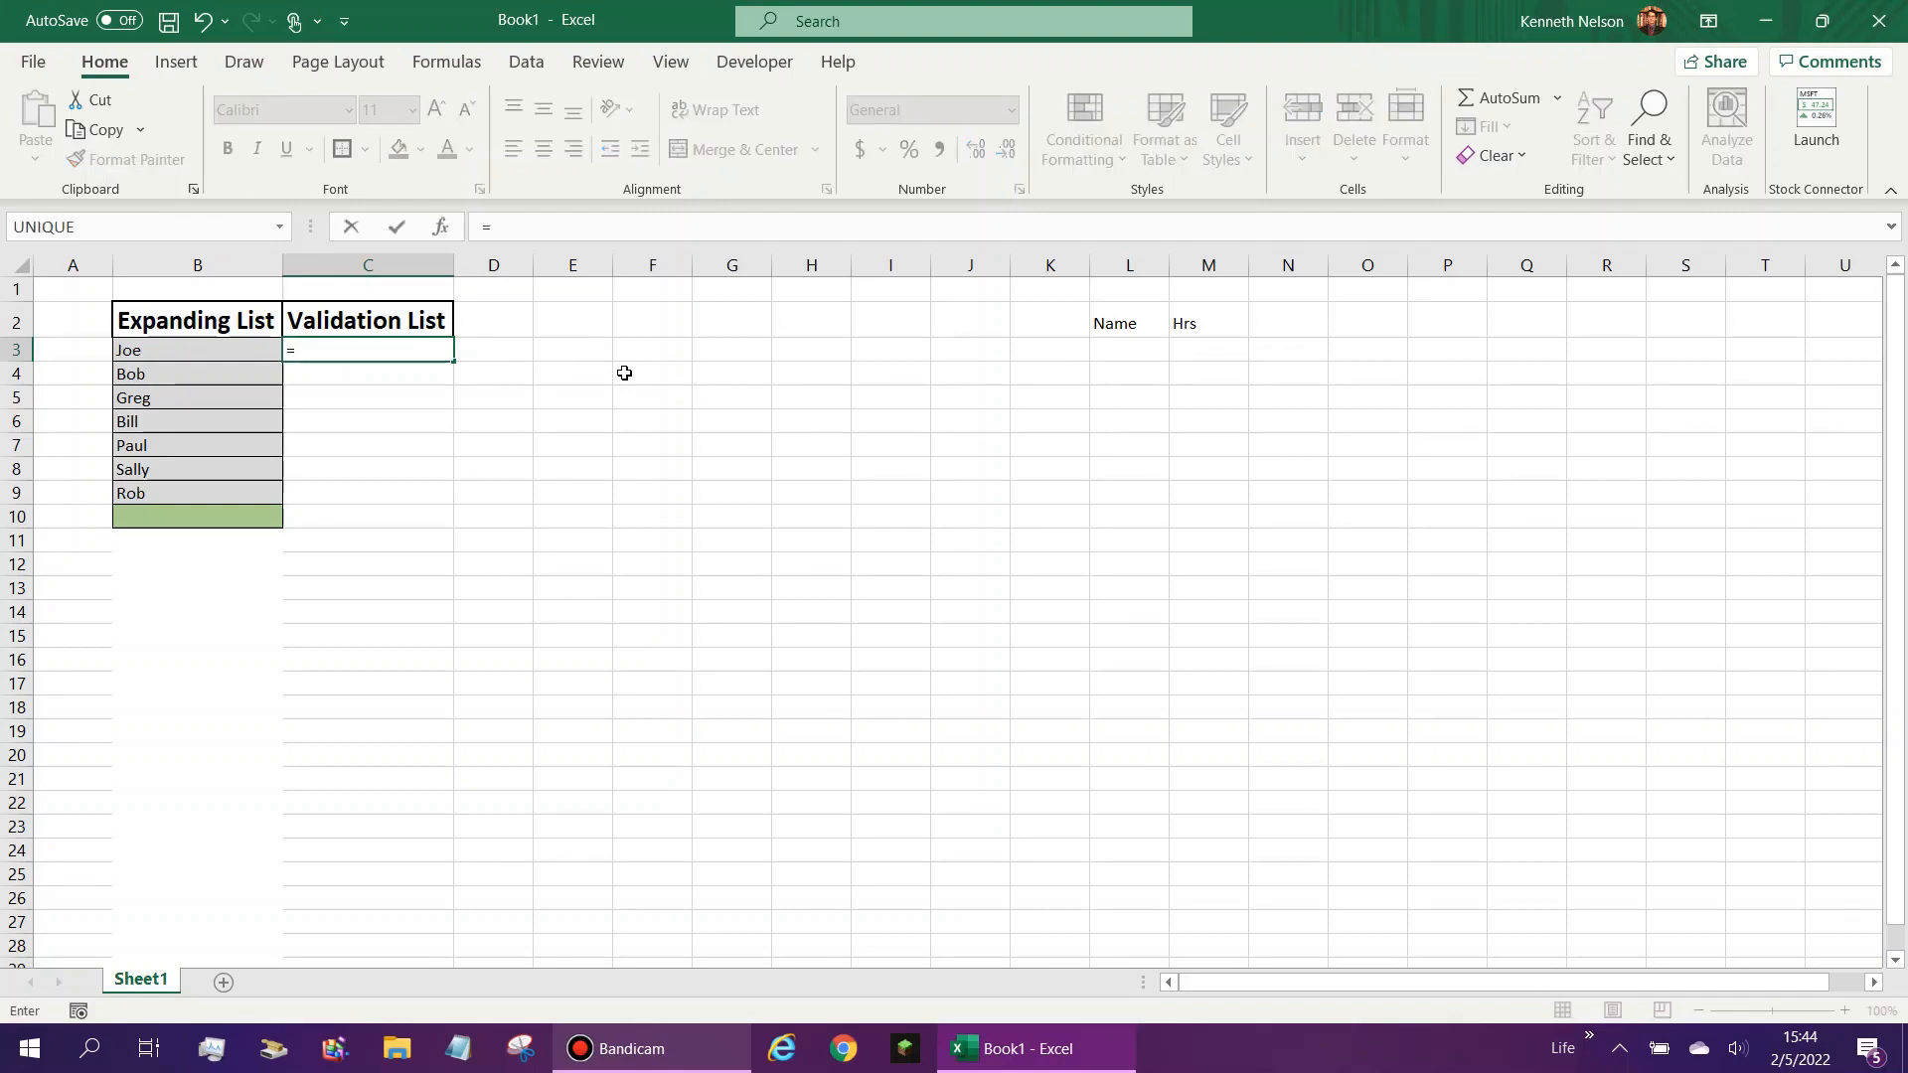
text(if)
key(Down)
key(Tab)
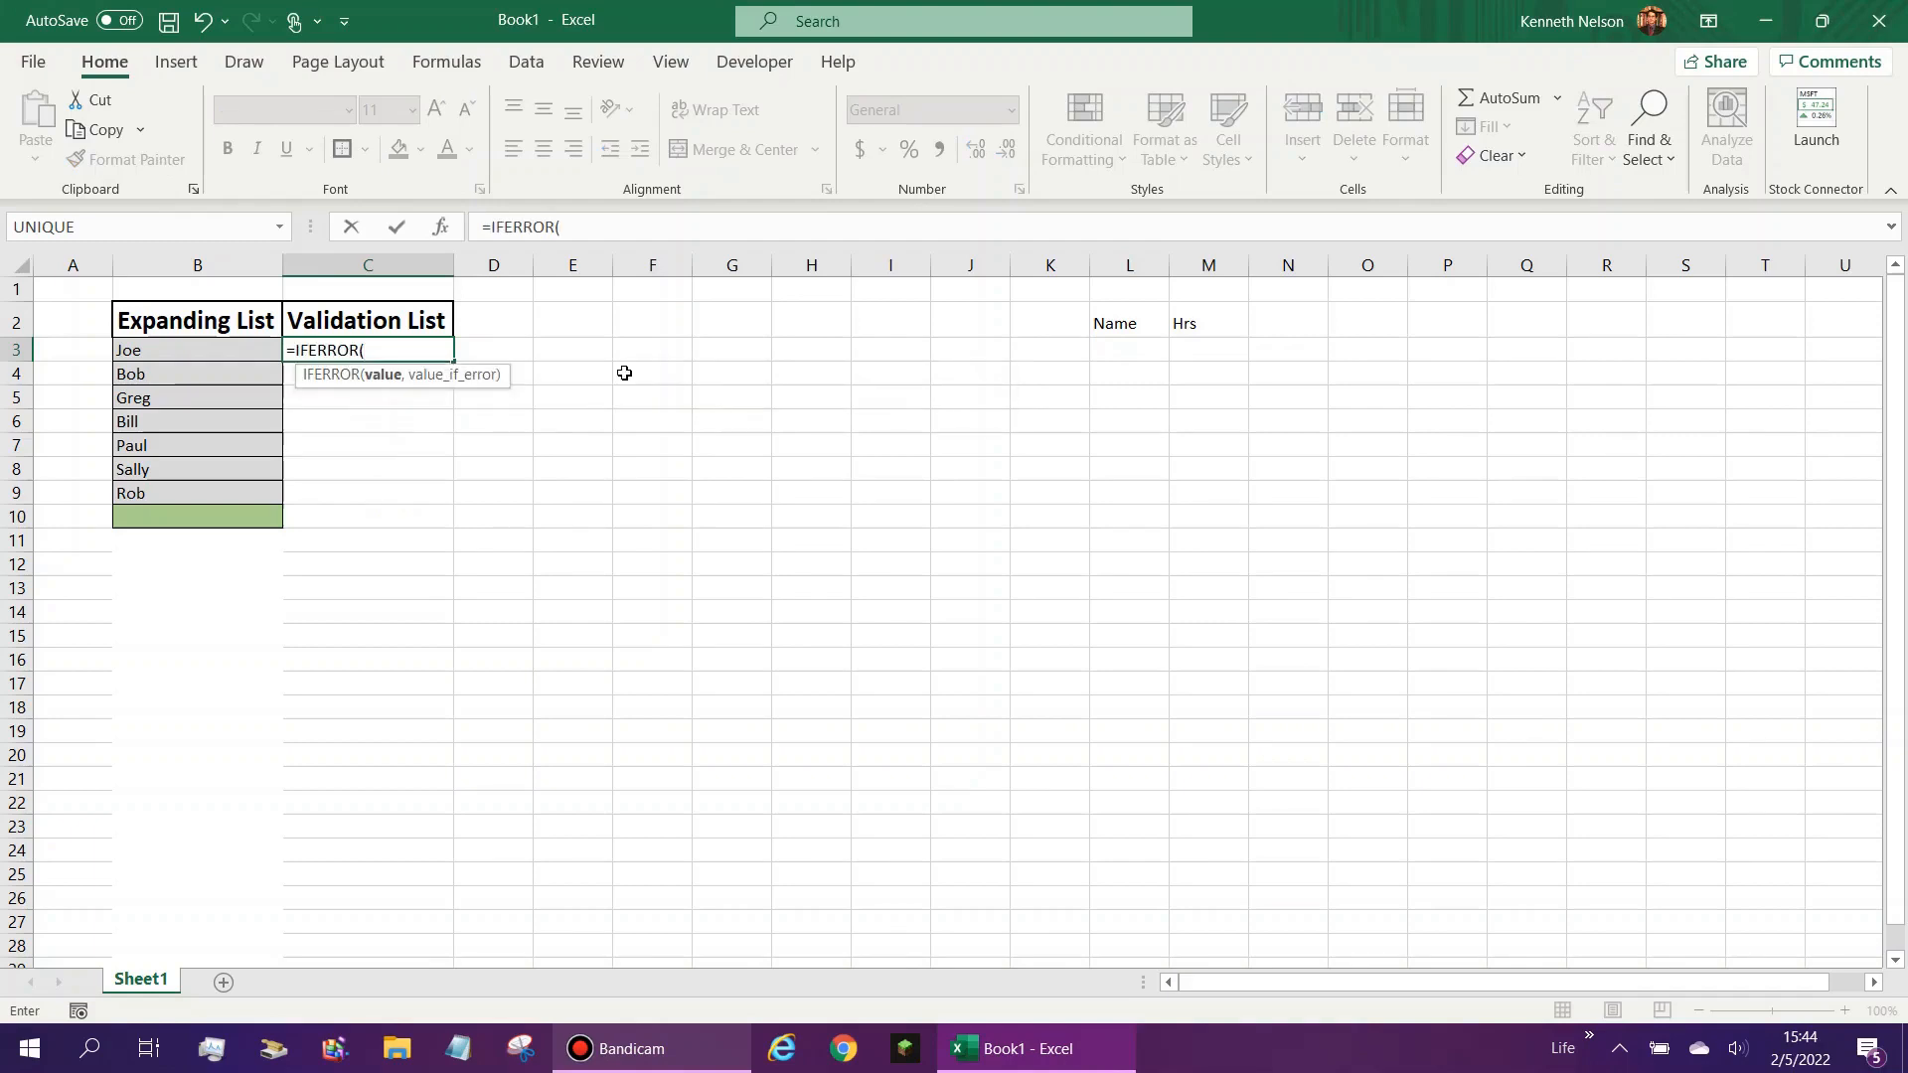
text(,)
text("<N)
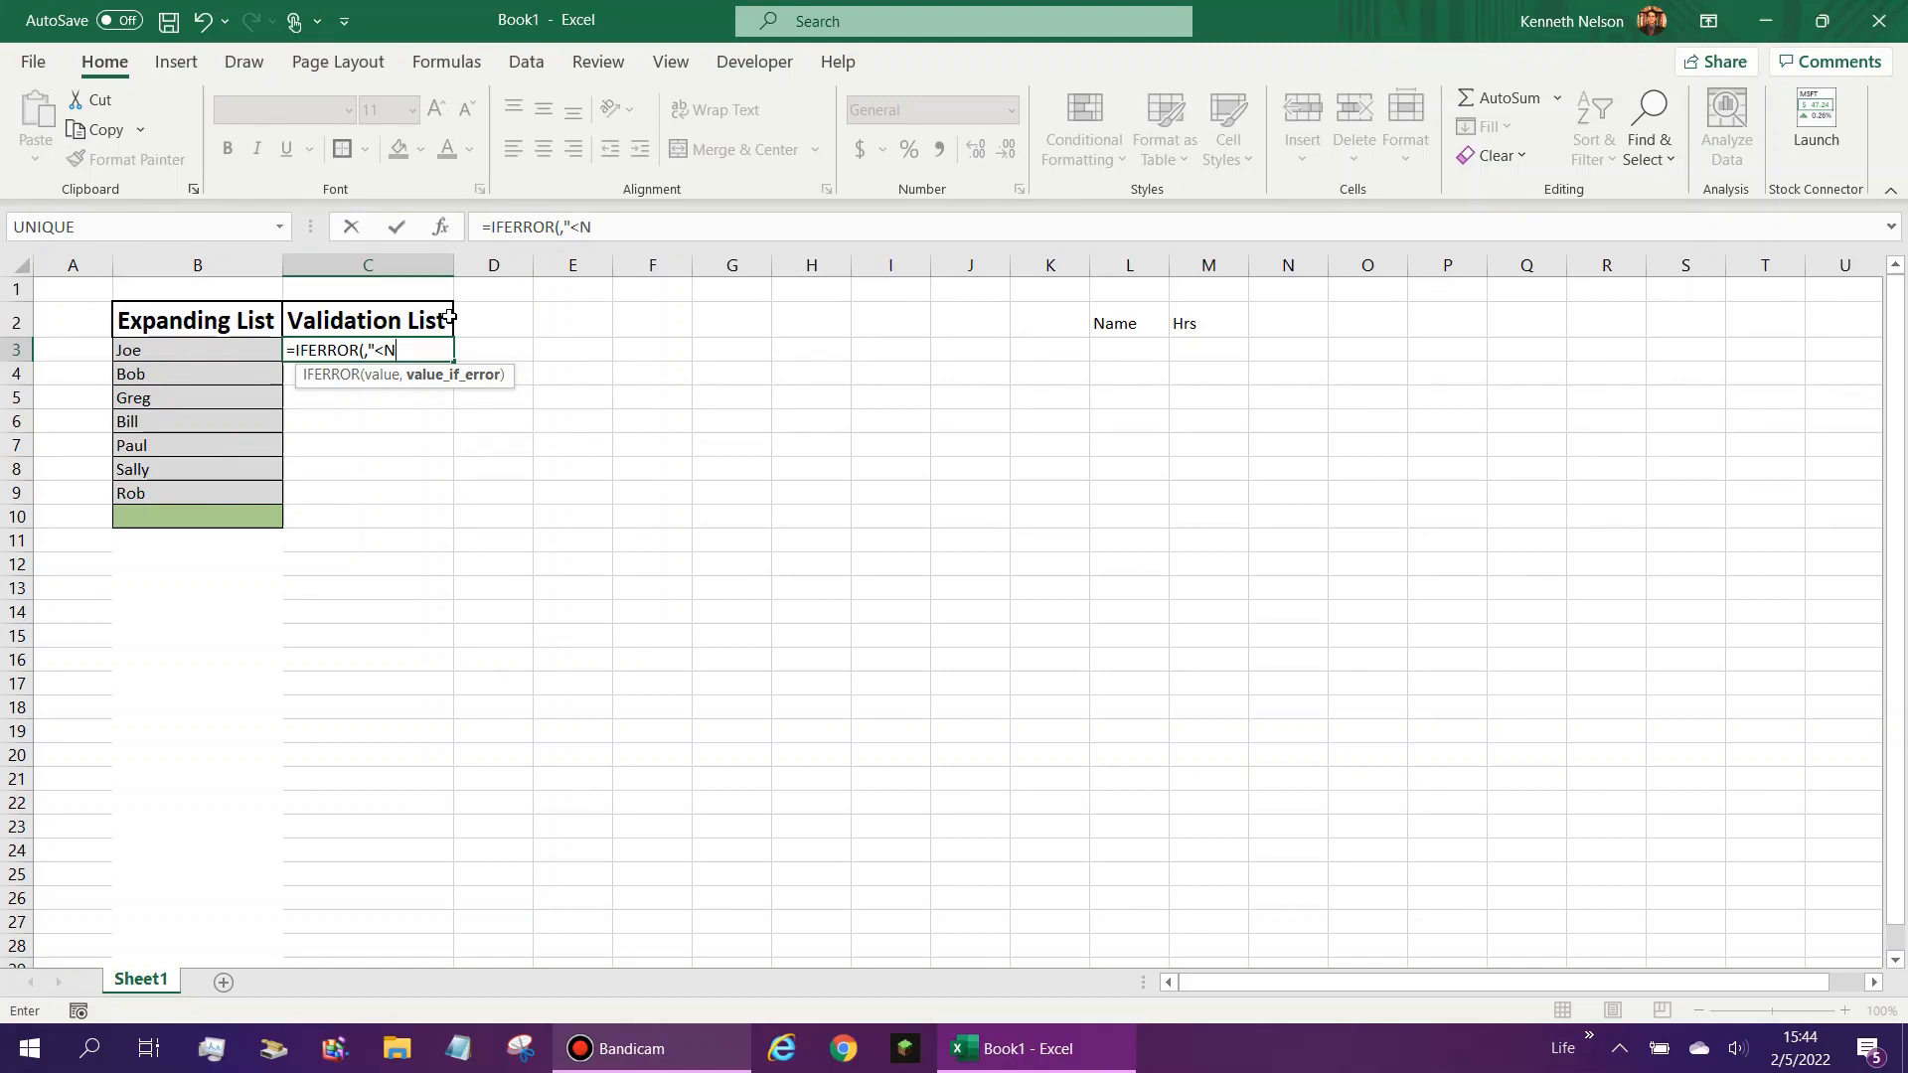
text(o Entry>")
- Insert a FILTER function as the IFERROR value in C3, using B3:B100 as the array
click(560, 227)
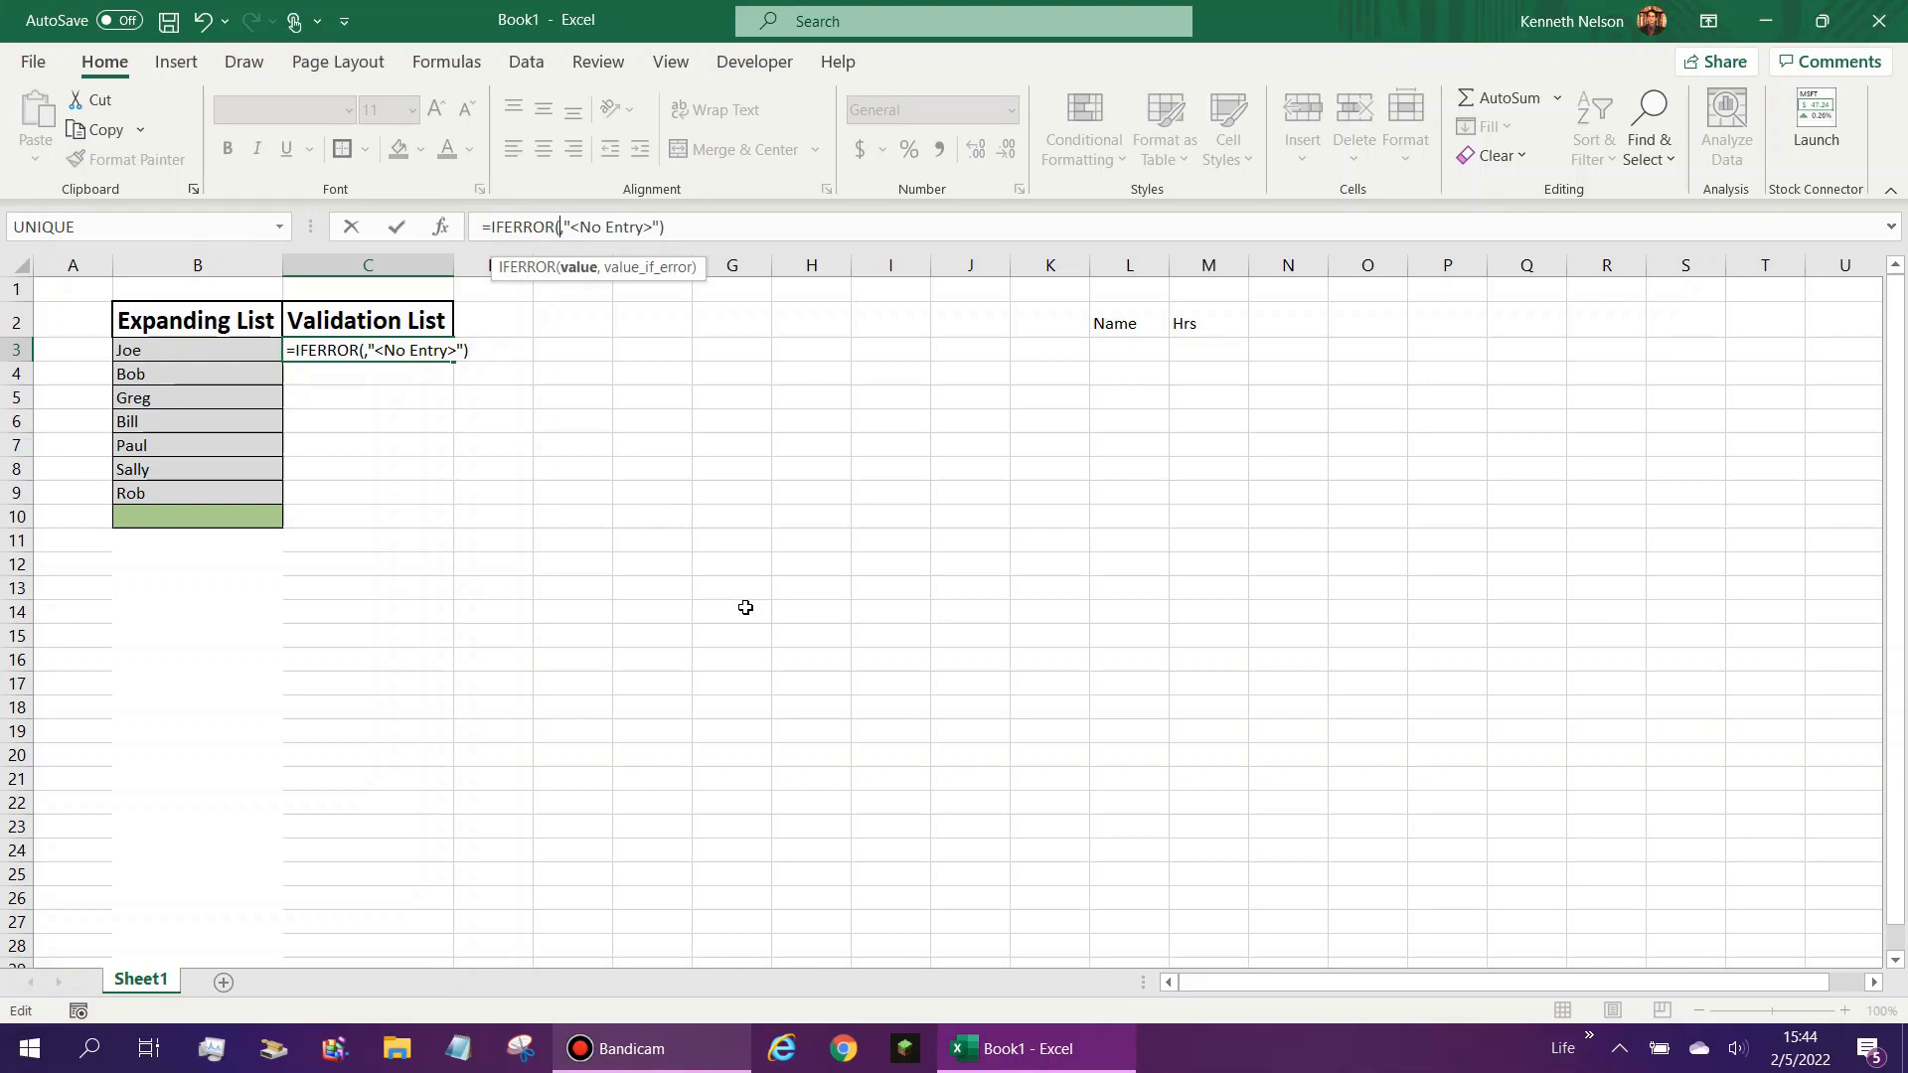
text(filter)
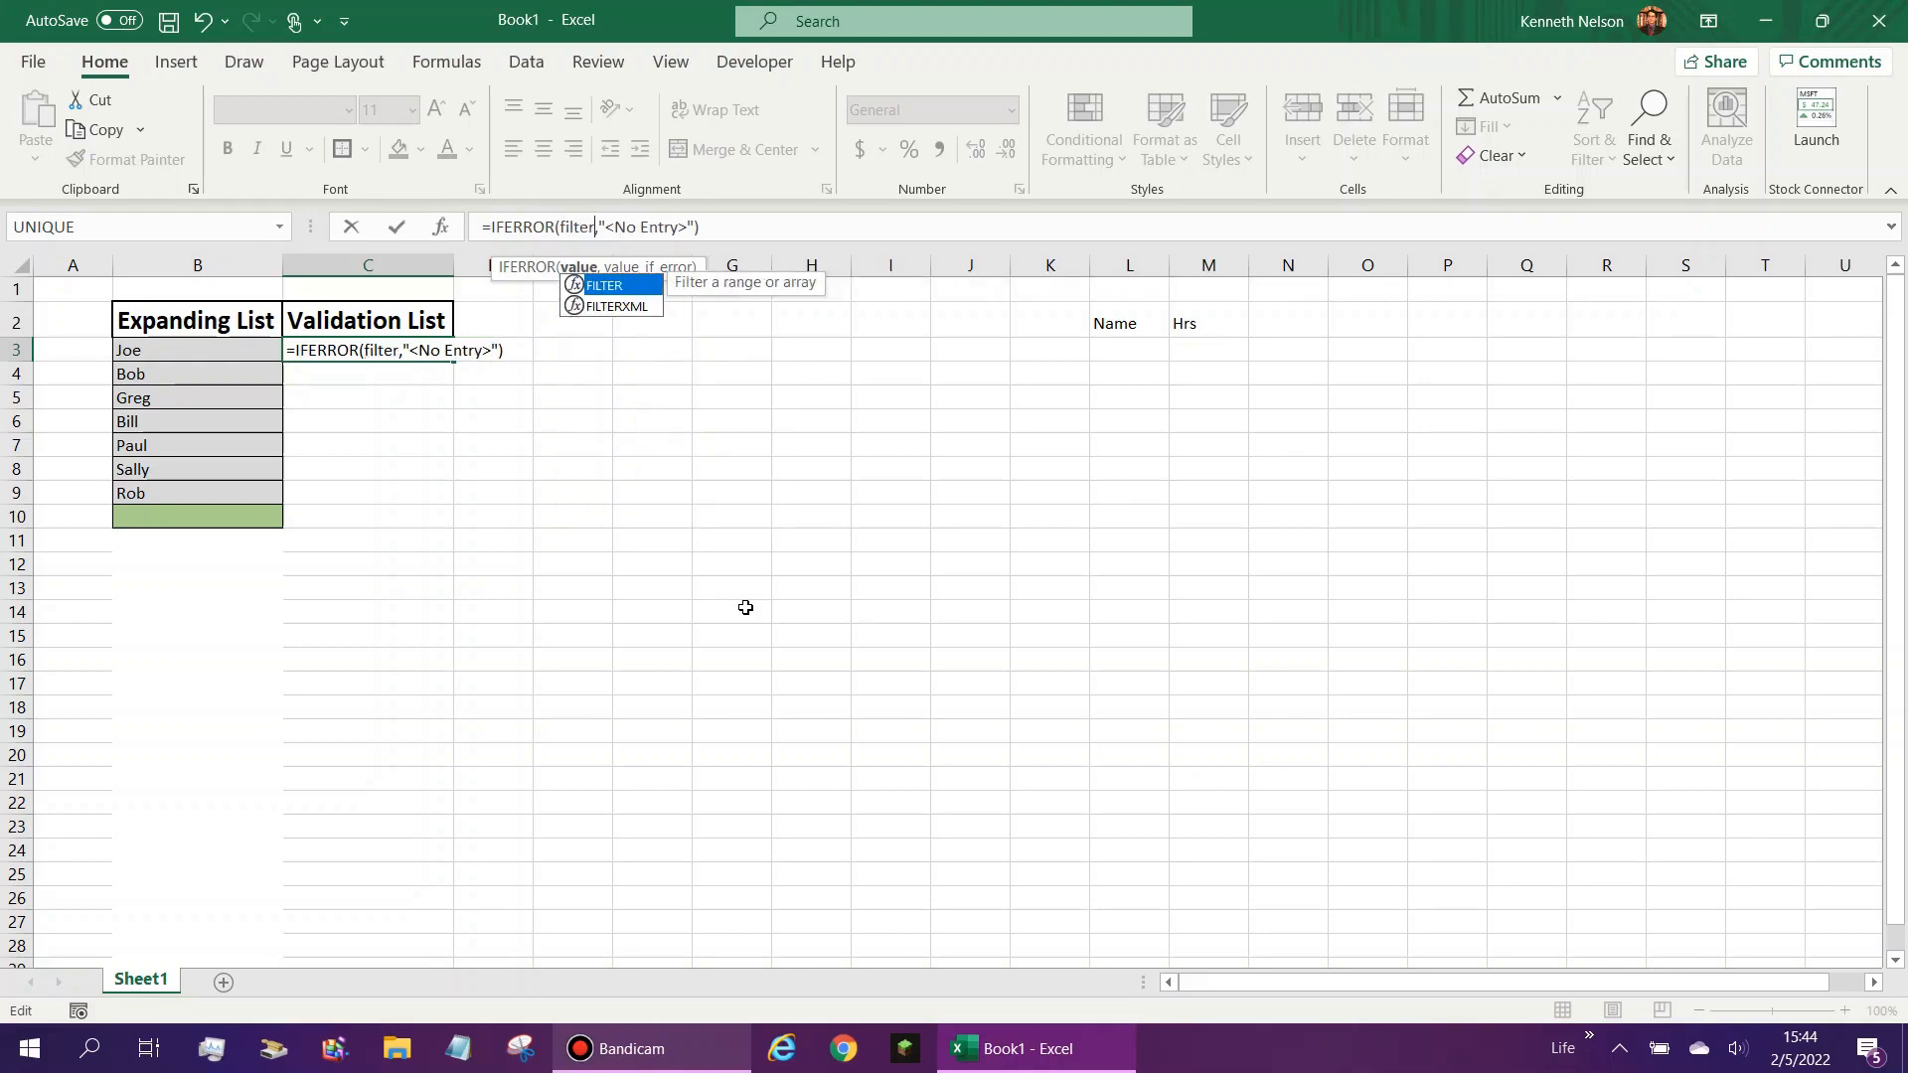
text(())
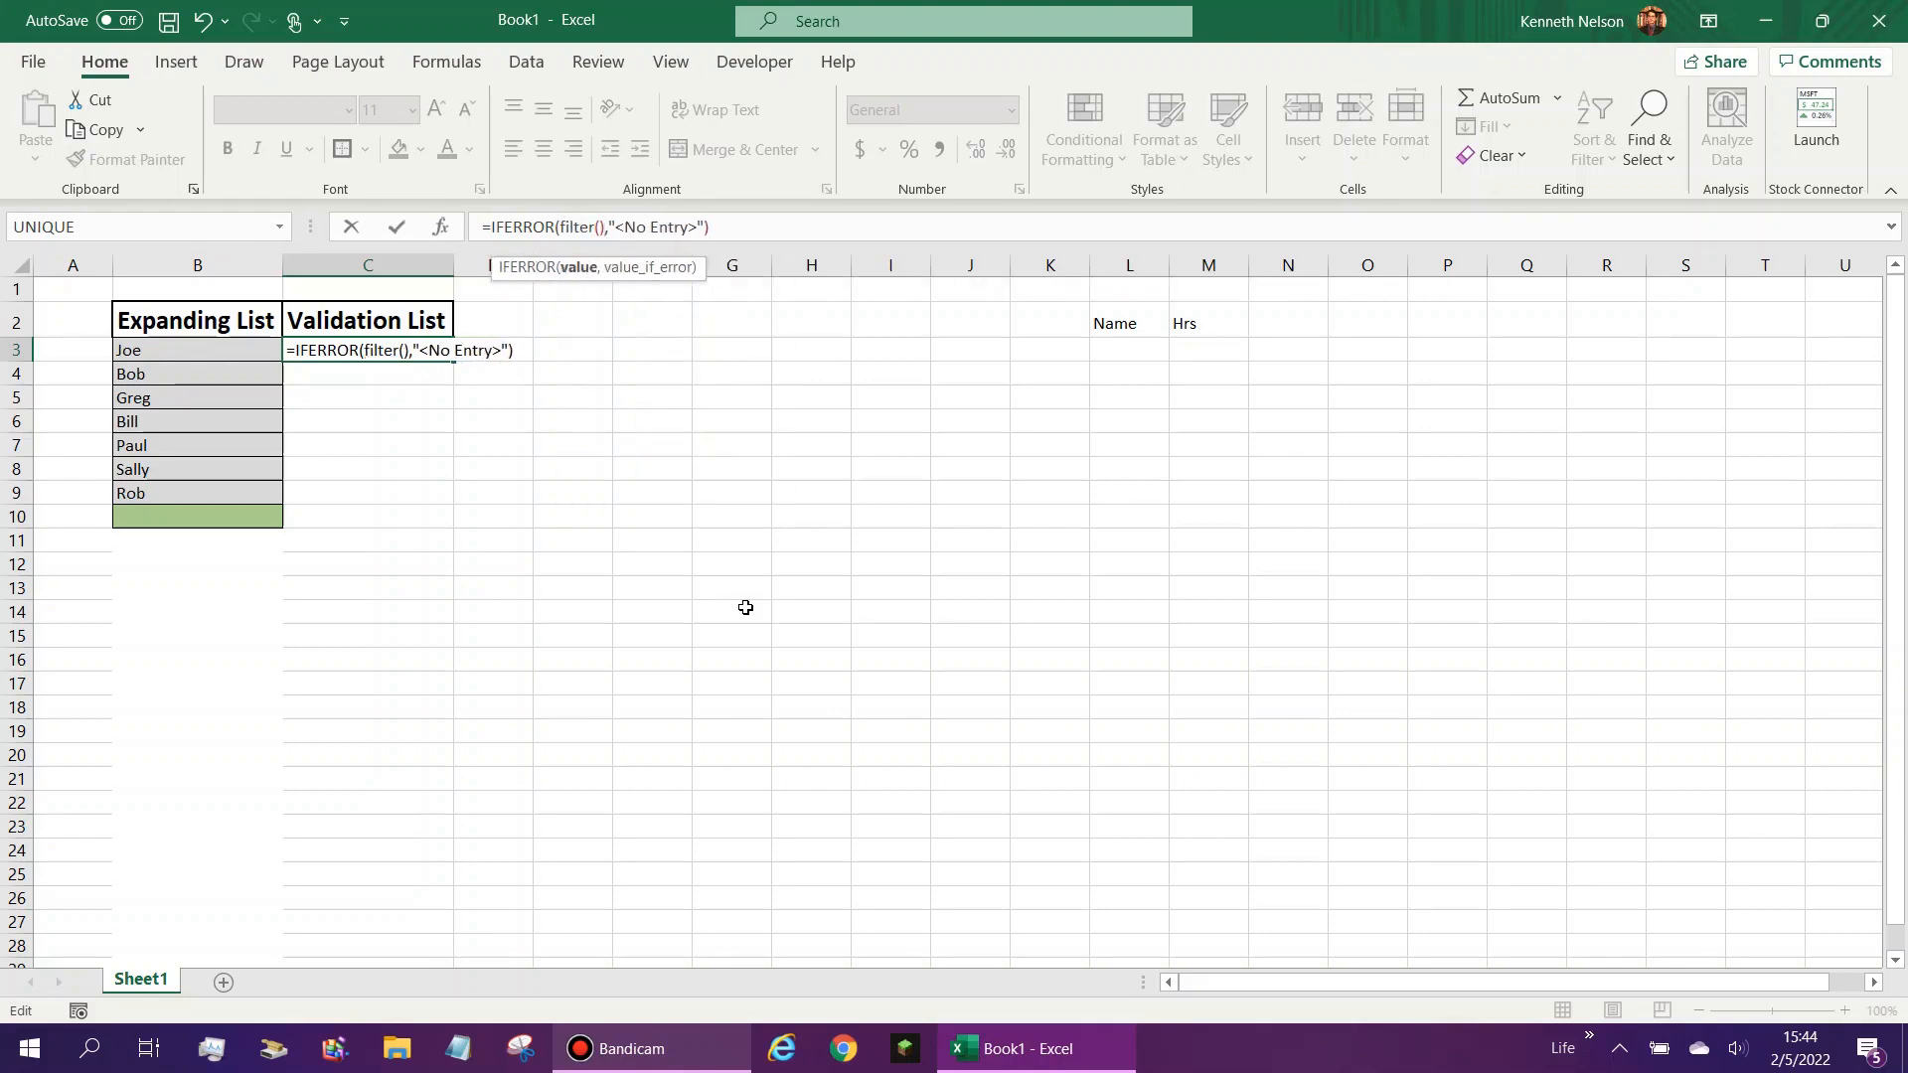
key(Left)
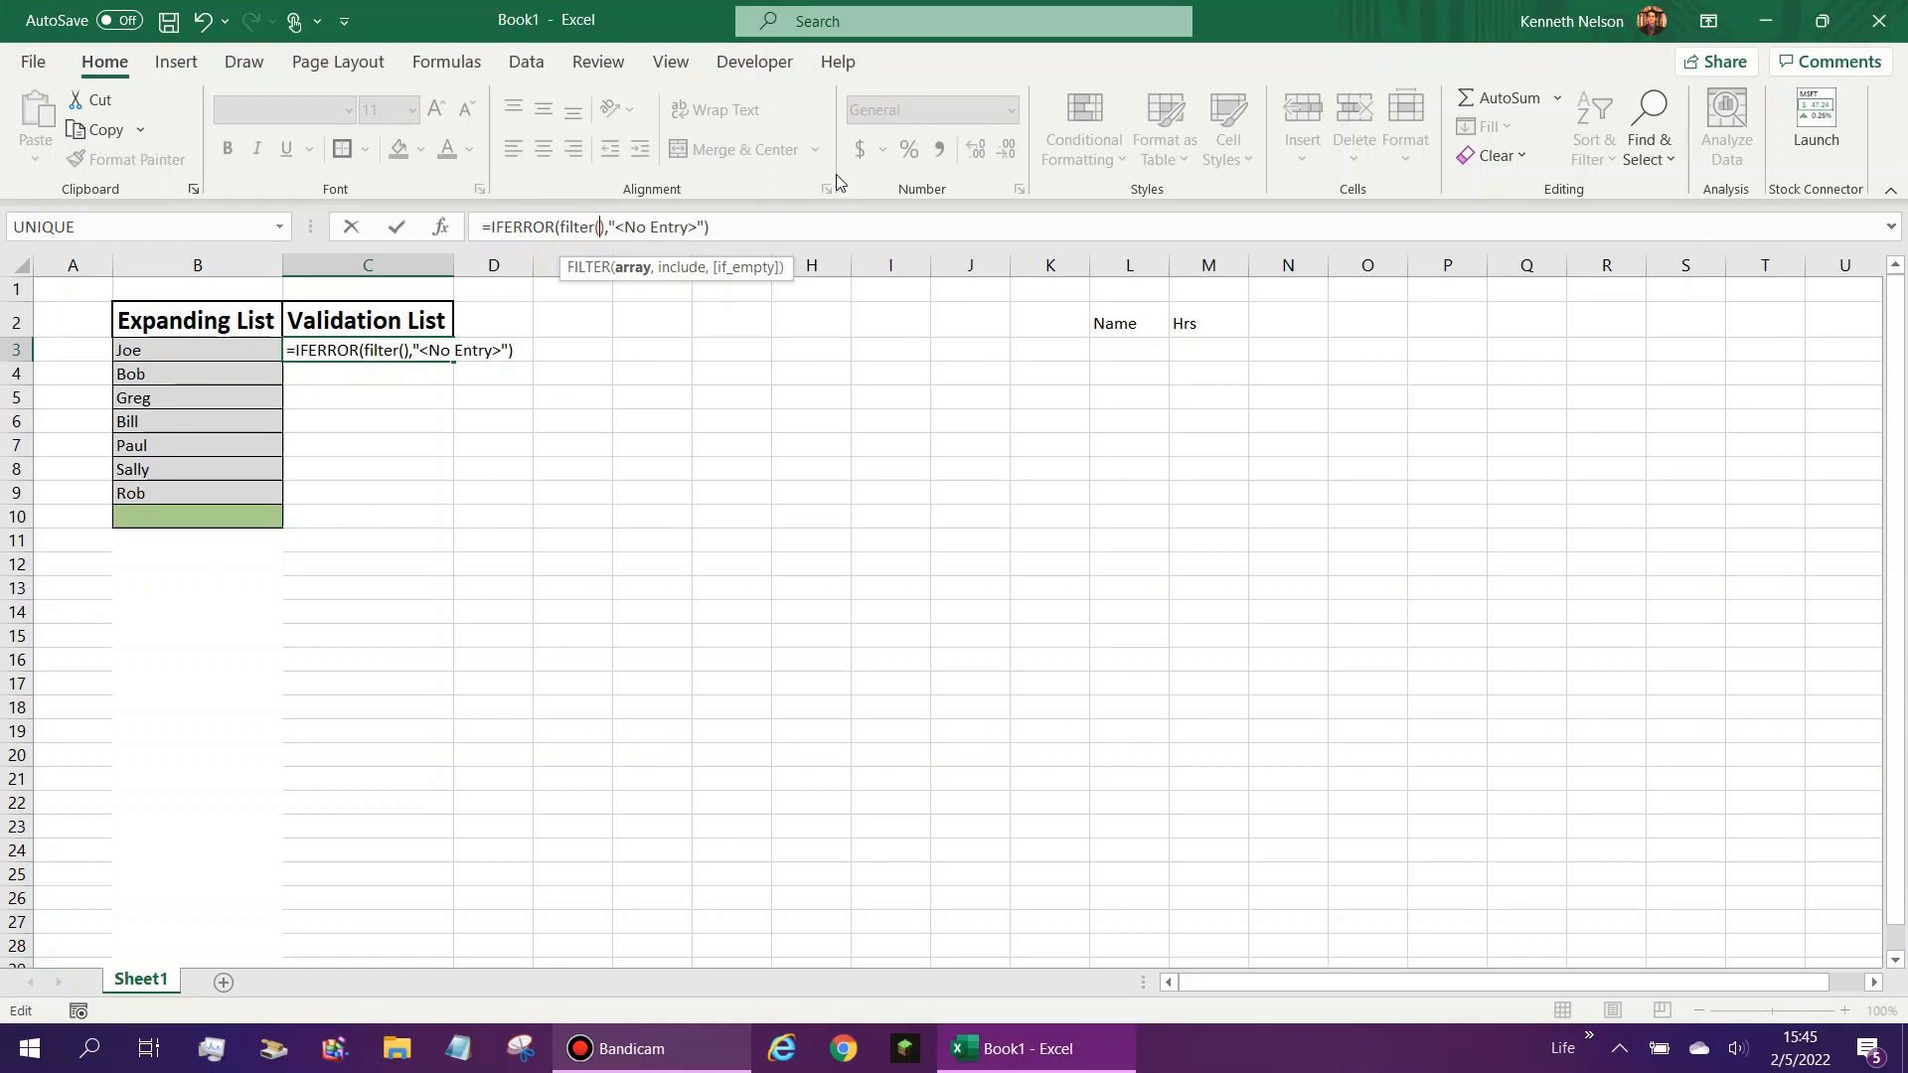
drag(221, 352, 179, 565)
key(BackSpace)
key(BackSpace)
text(100)
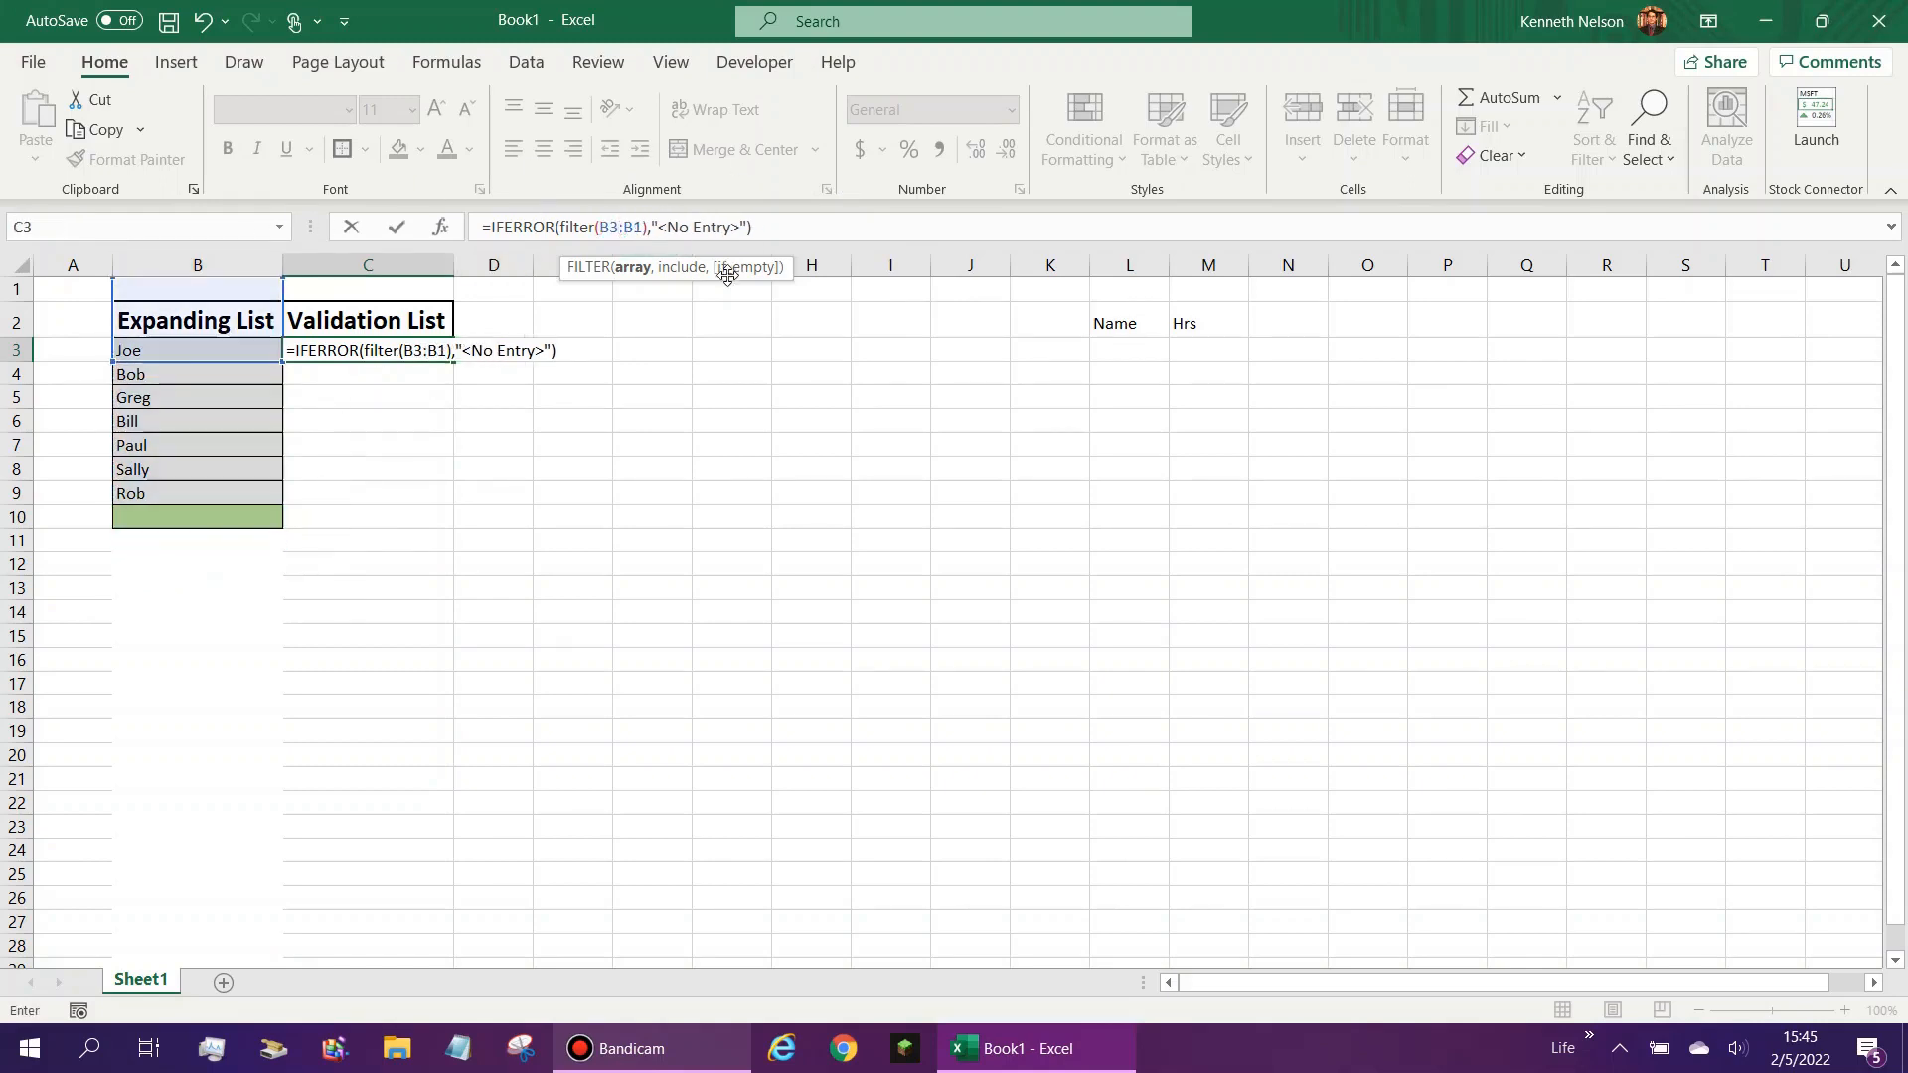
text(,)
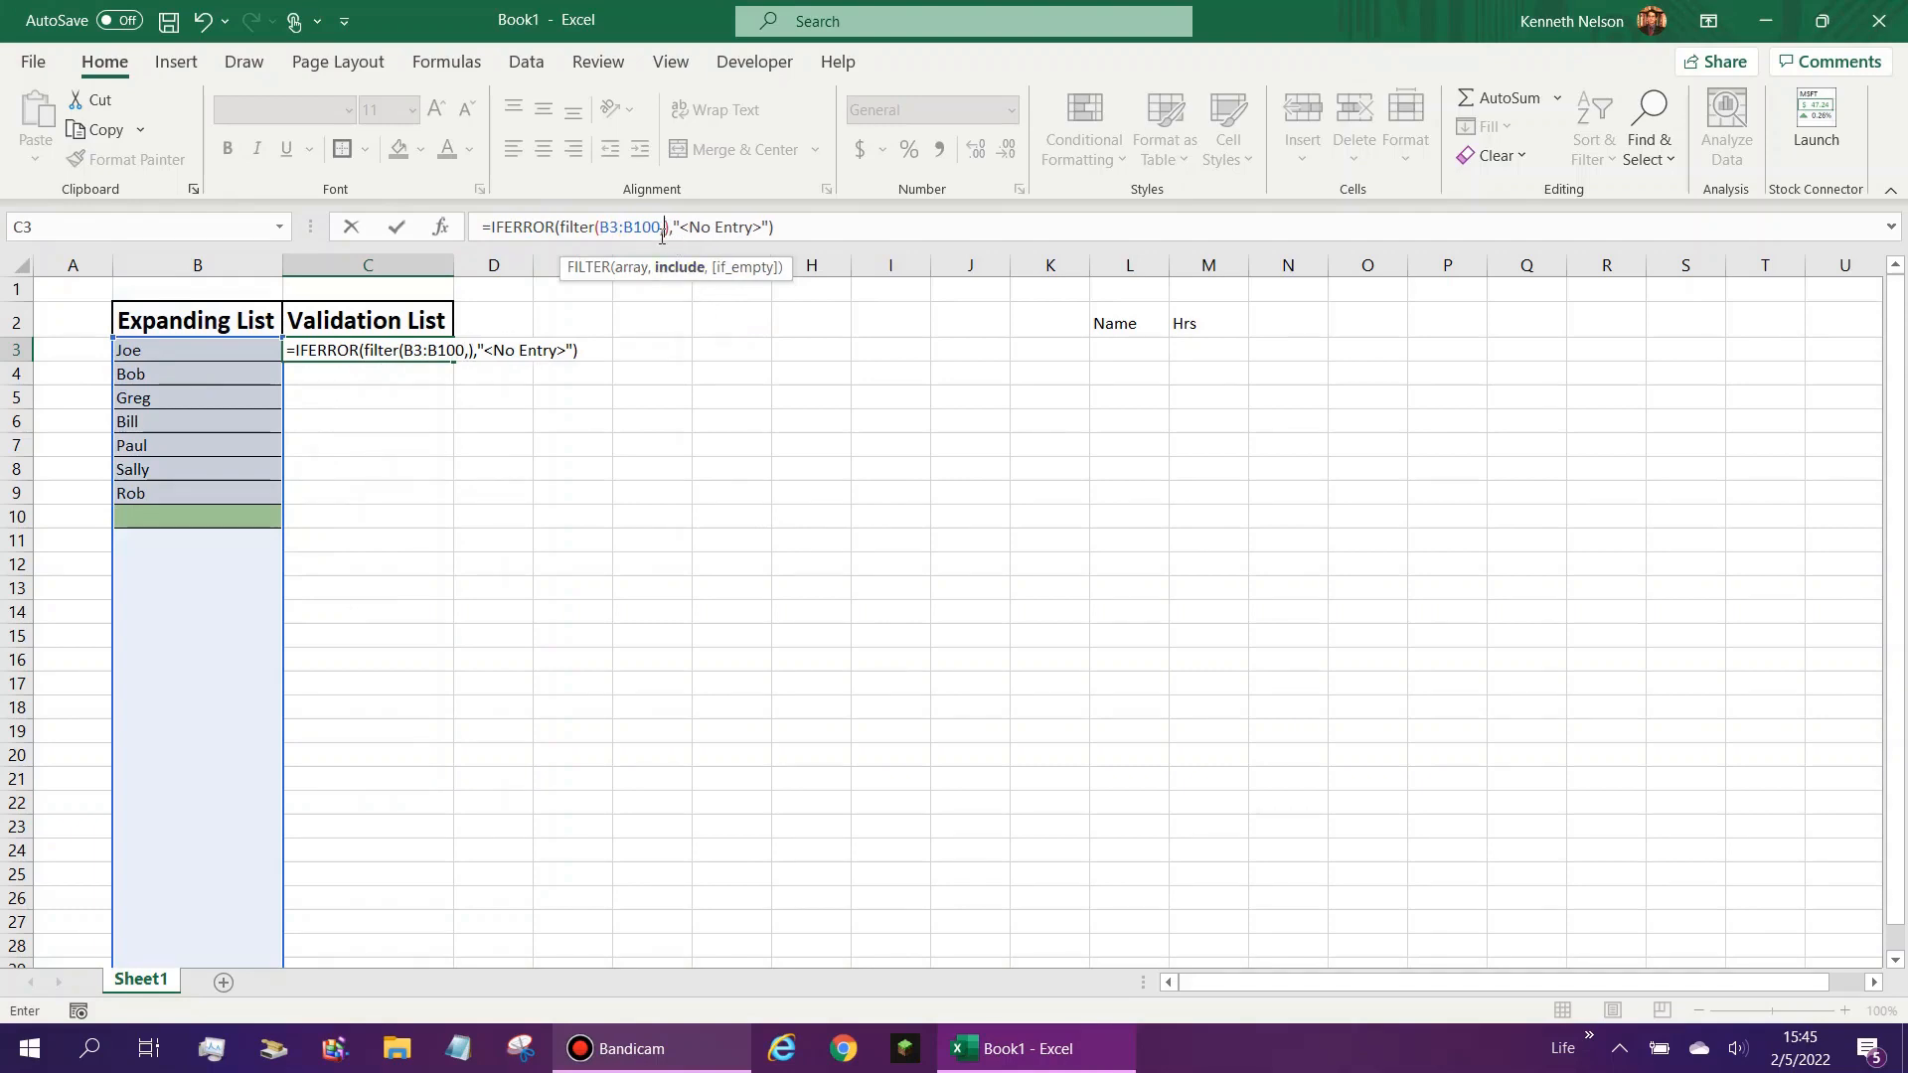
- Set the FILTER include argument to B3:B100<>"" so that only non-blank entries are returned
drag(660, 228, 600, 227)
key(ctrl+c)
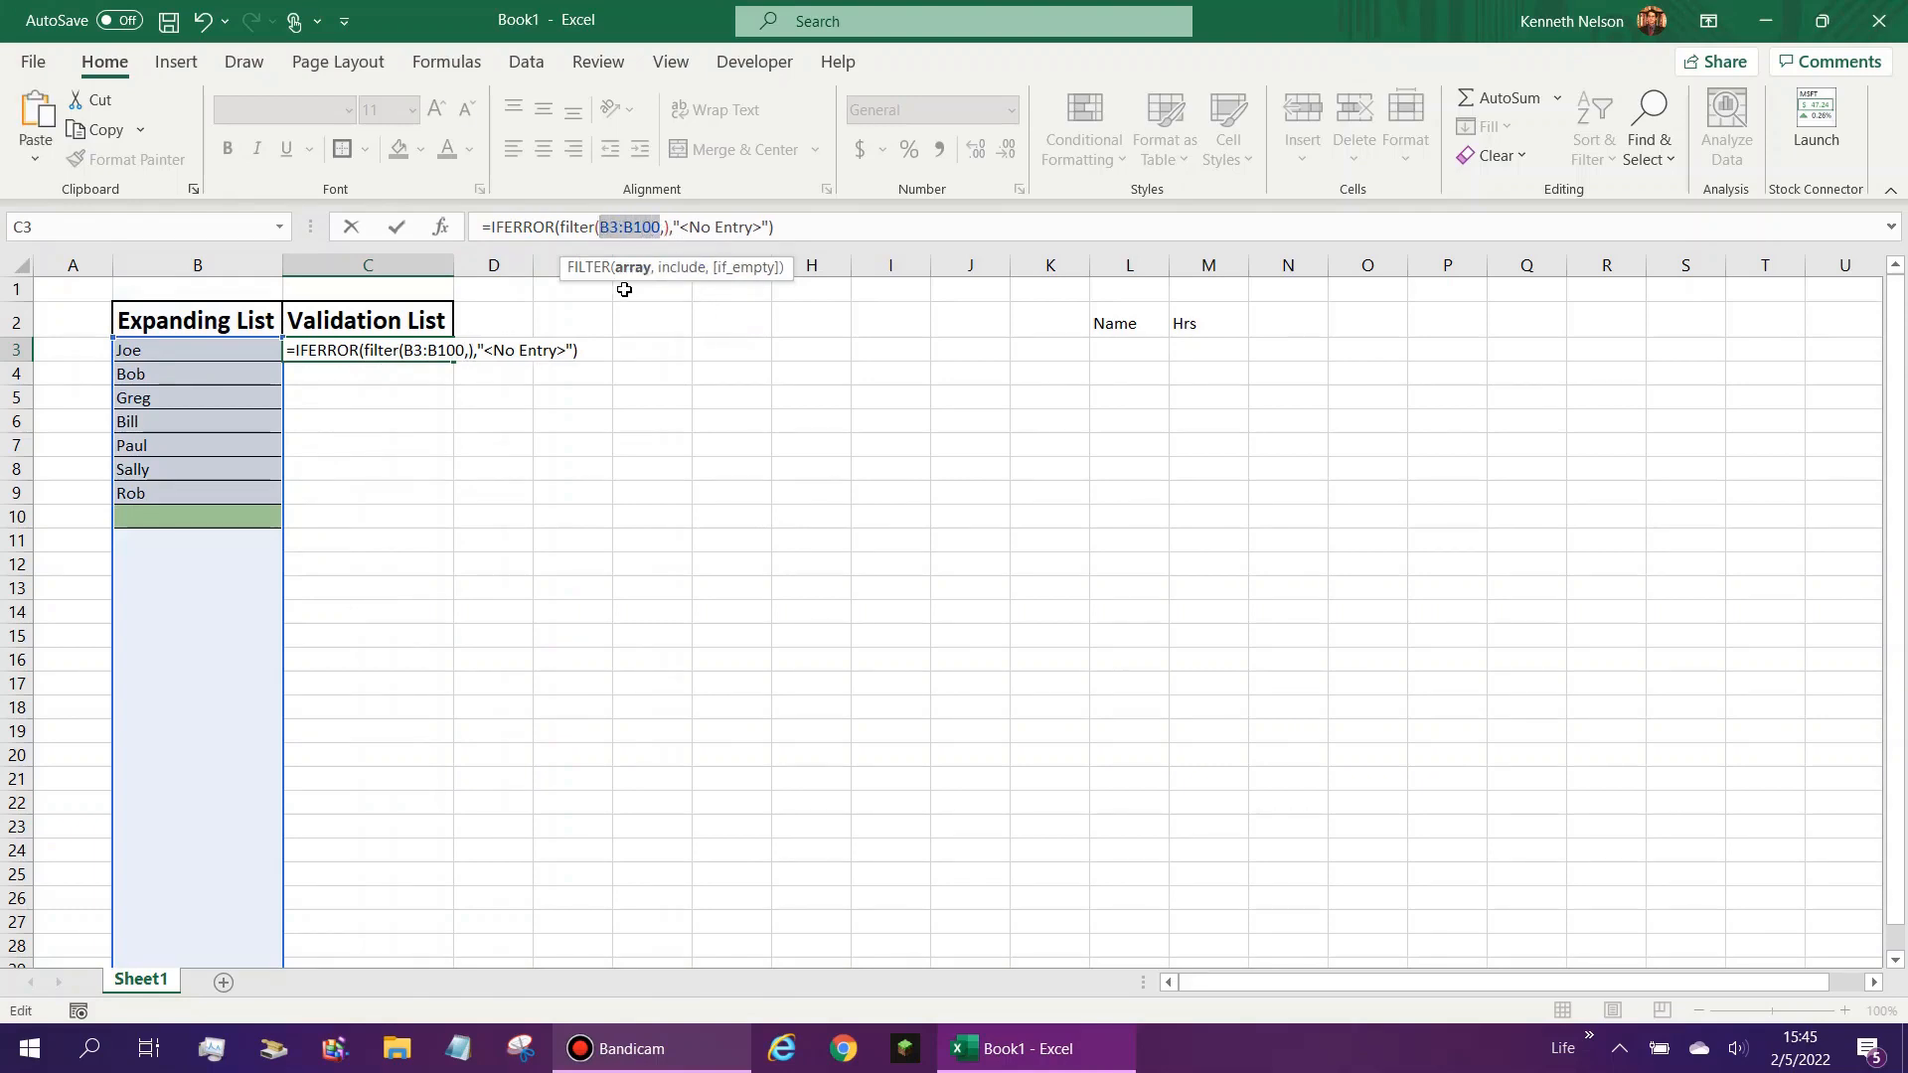
key(Right)
key(Right)
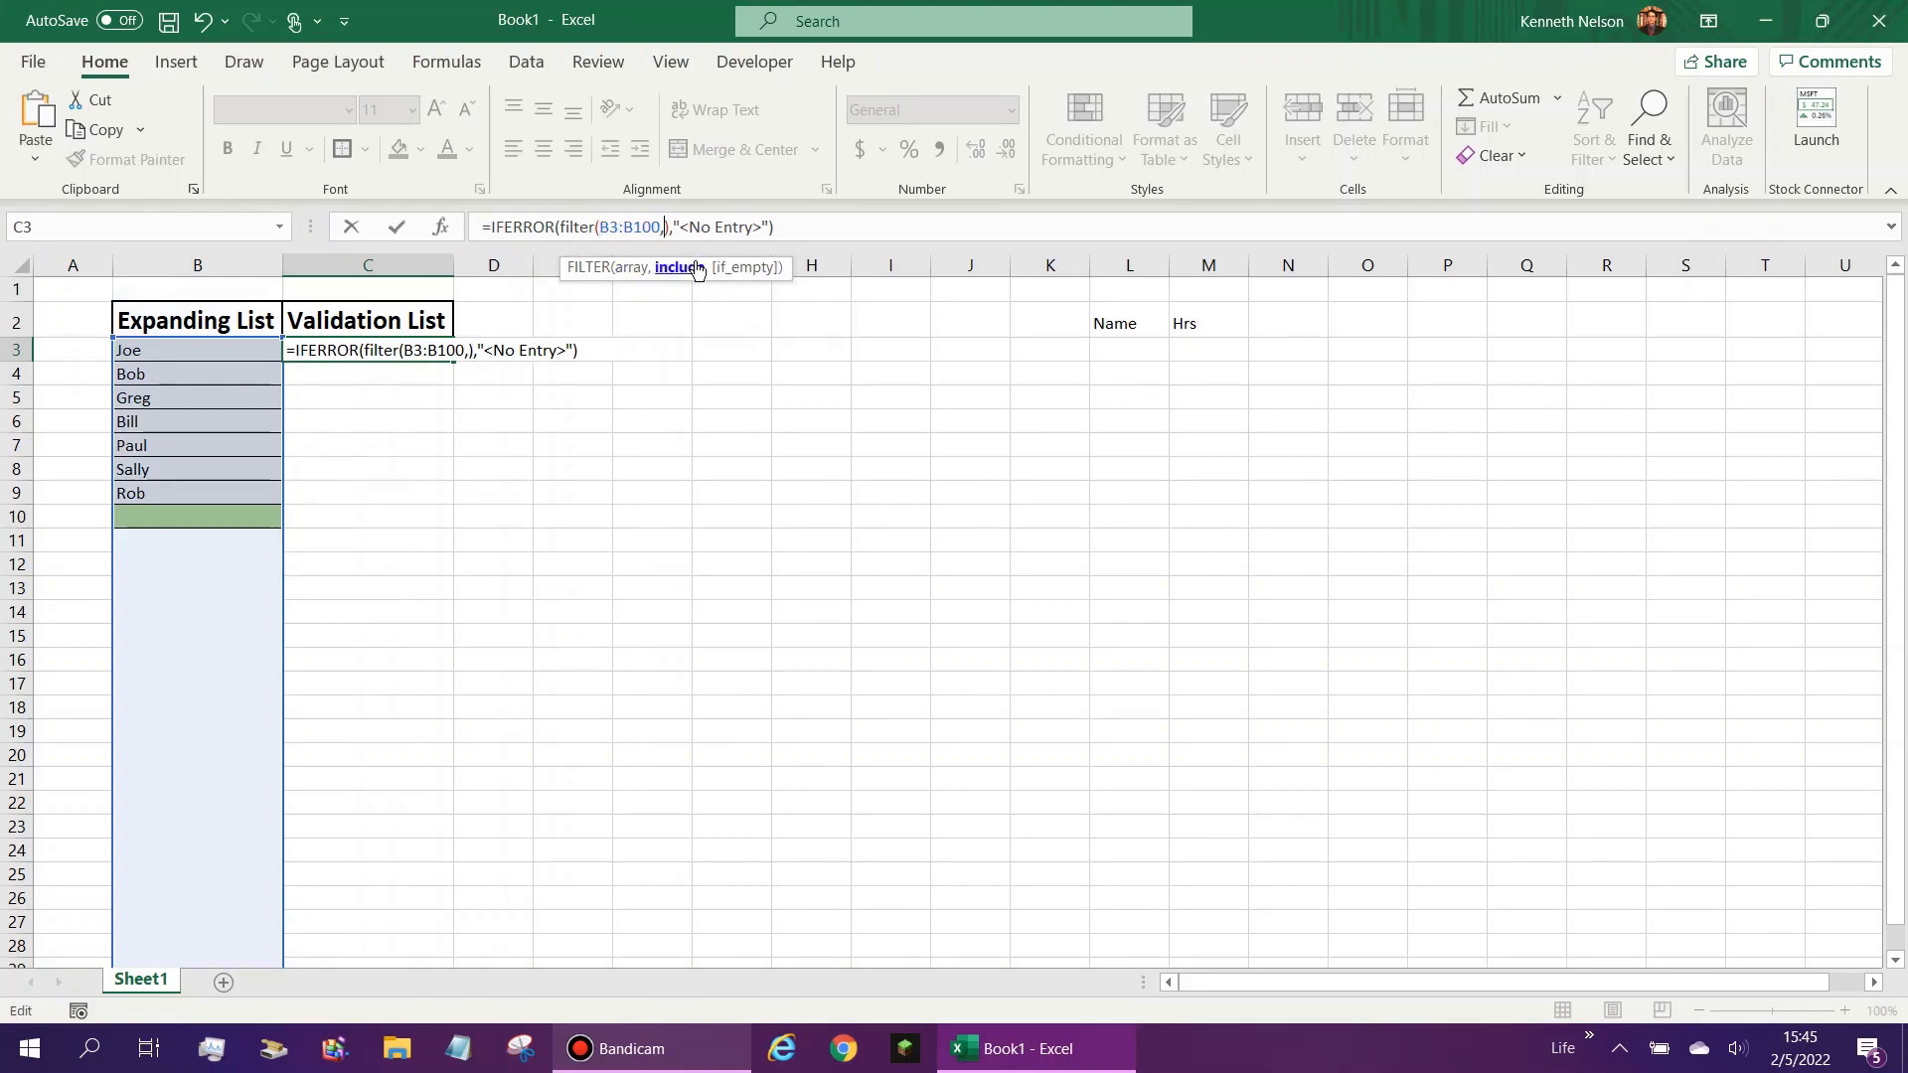
key(ctrl+v)
text(<>)
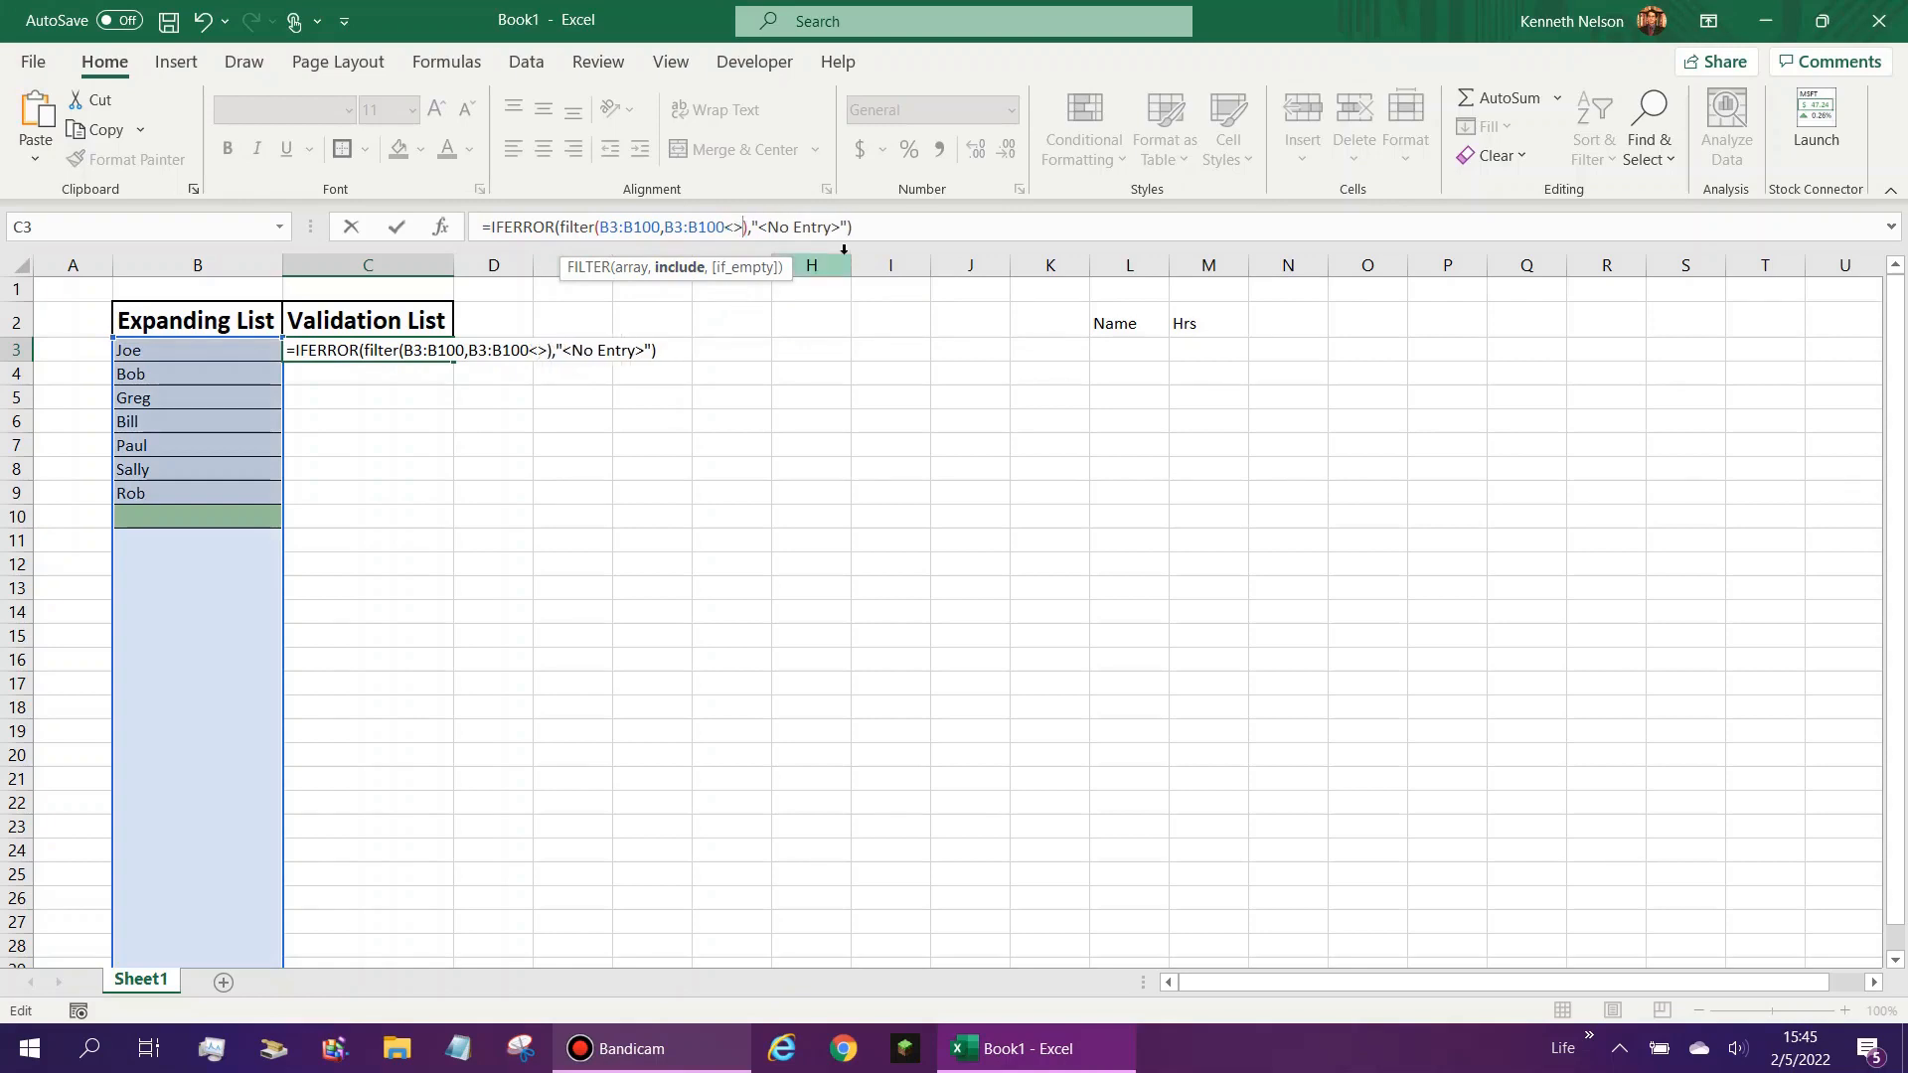
text("")
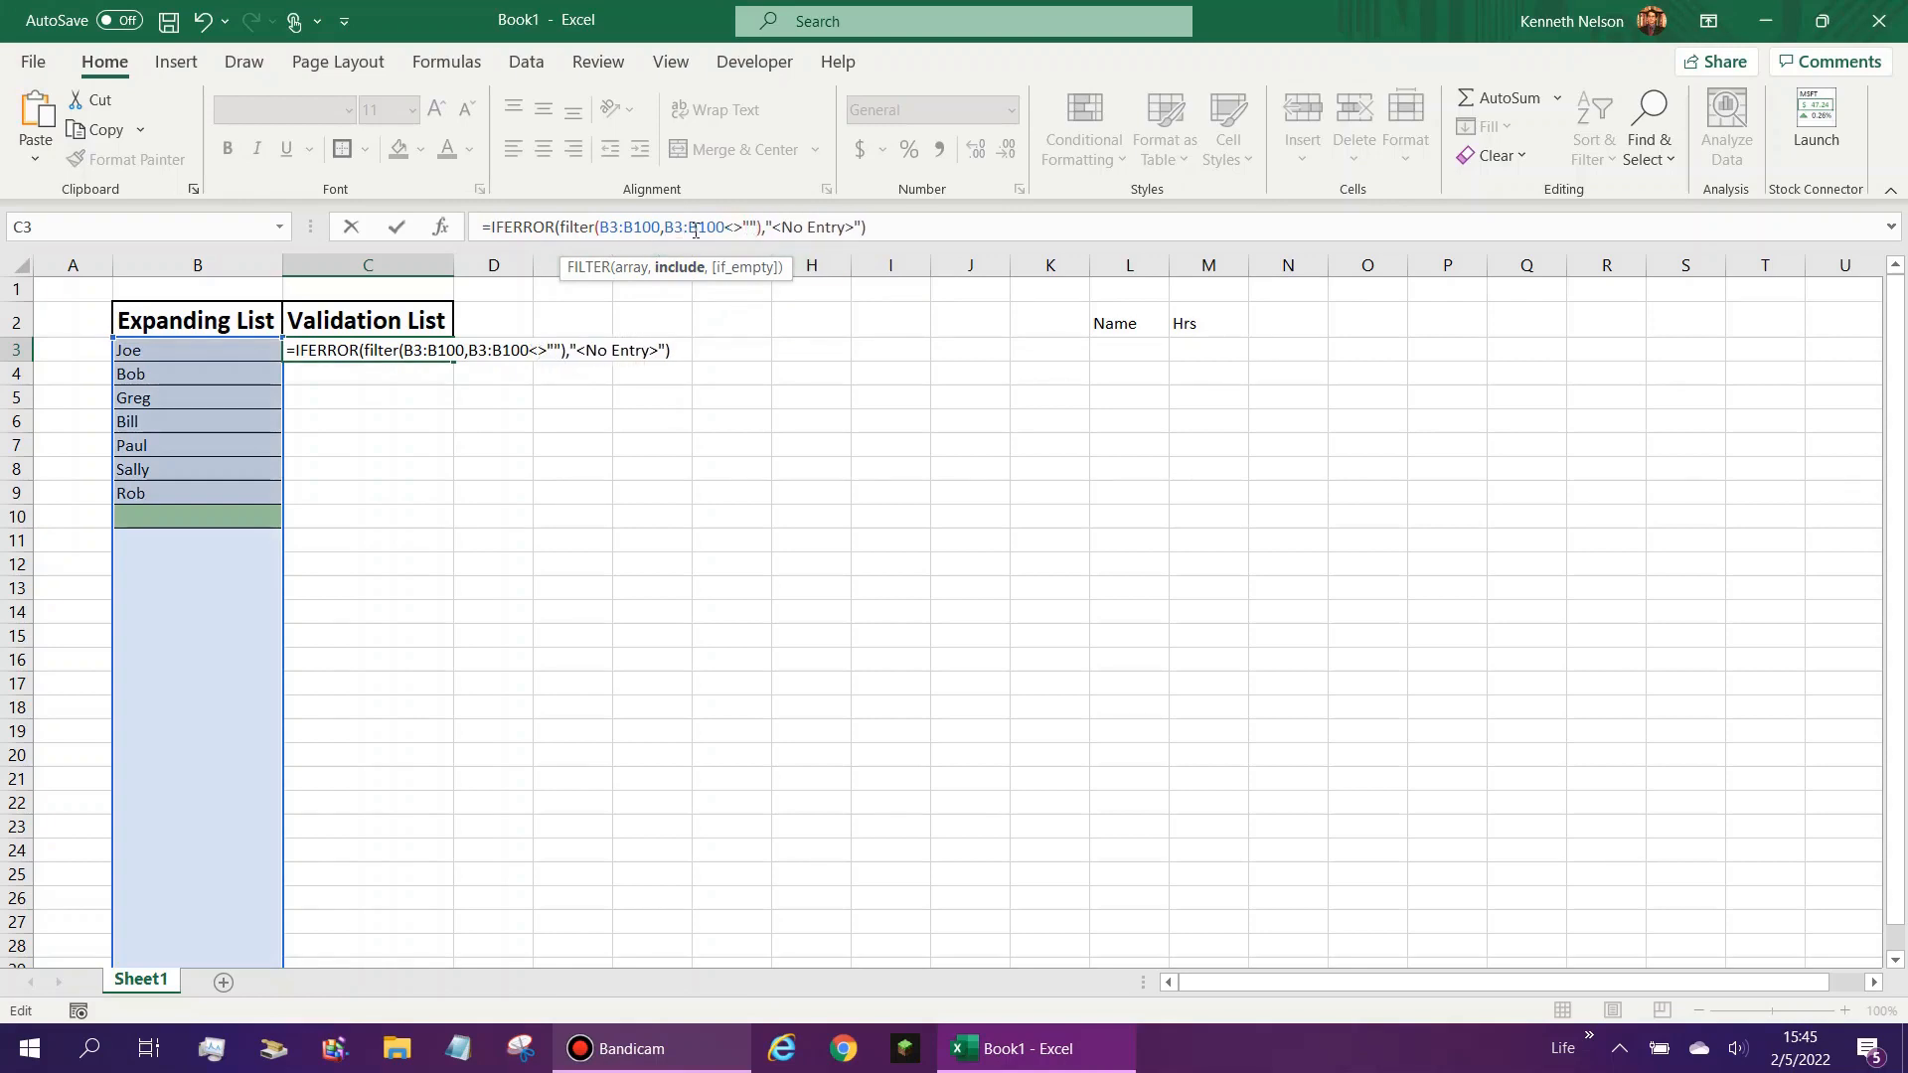
- Make both range references absolute as $B$3:$B$100 and commit the formula in C3
drag(672, 233, 599, 227)
key(F4)
key(F4)
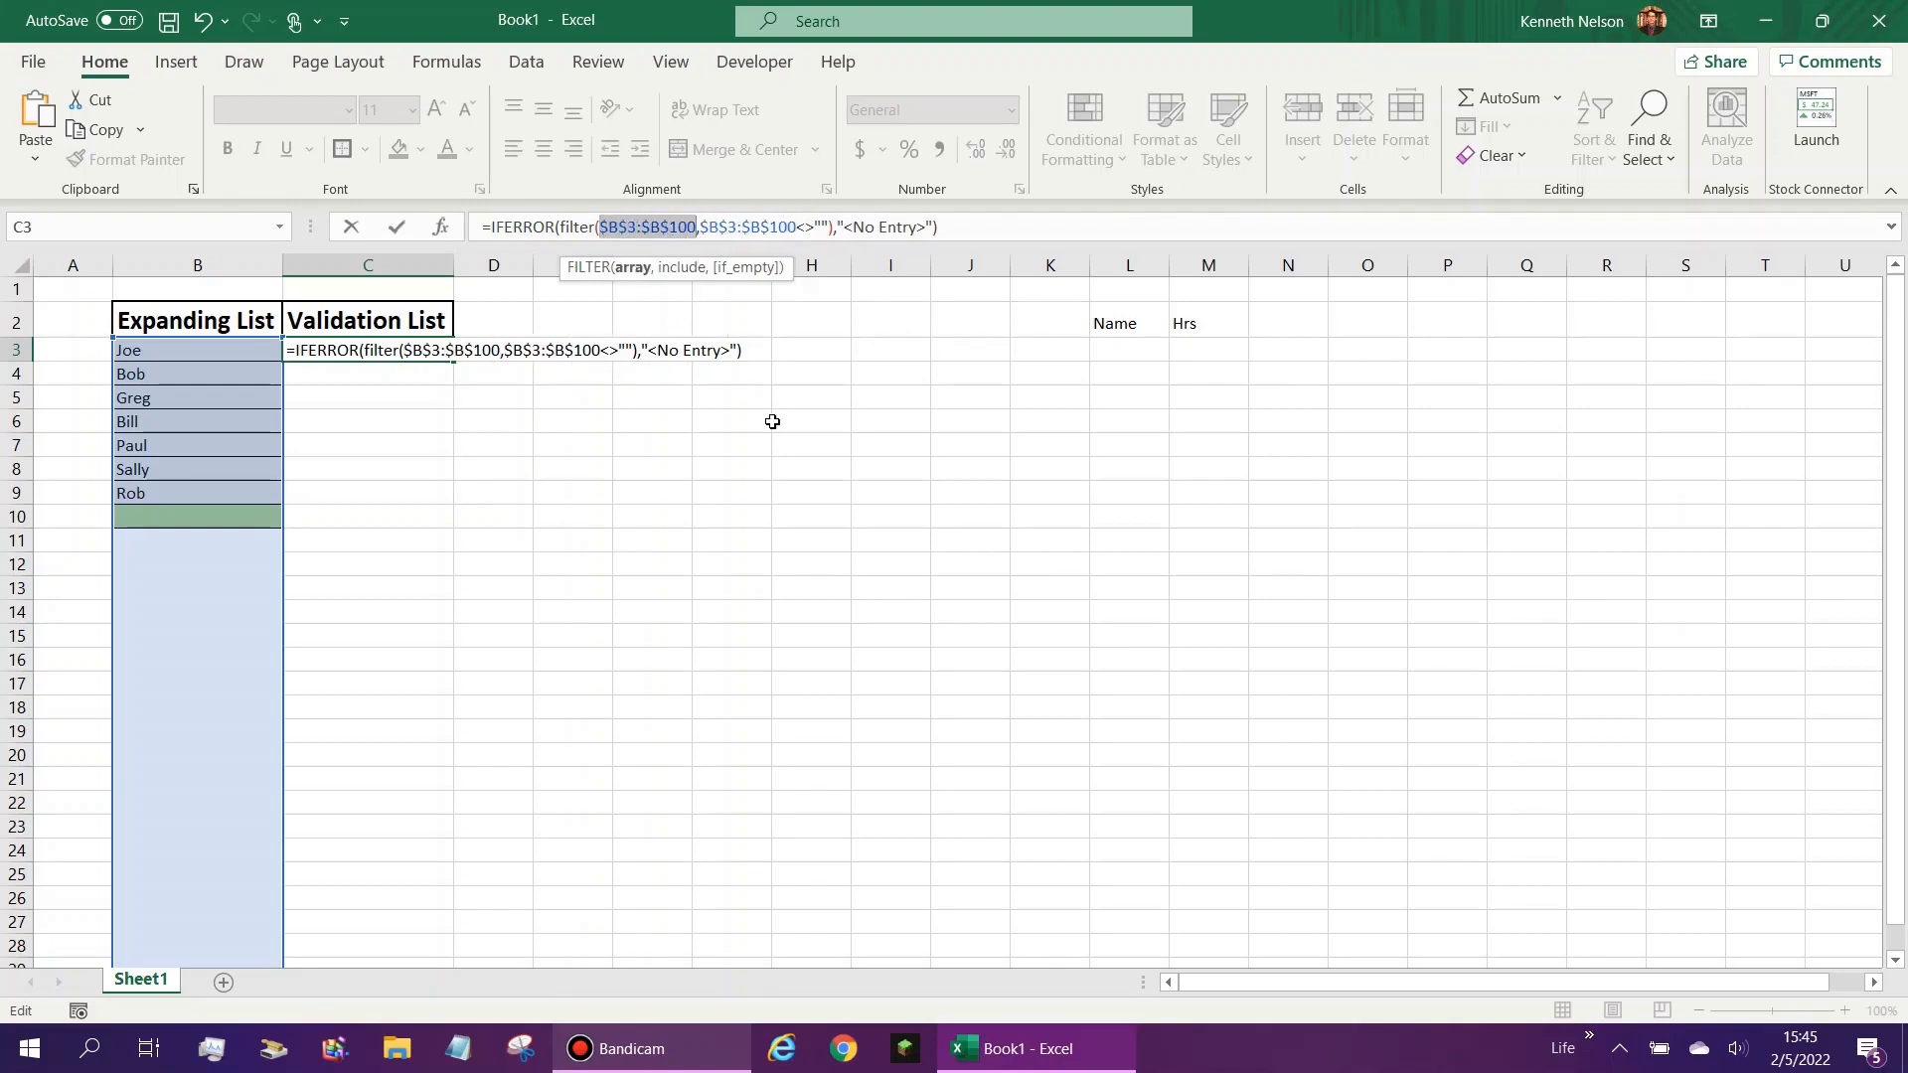
key(ctrl+Return)
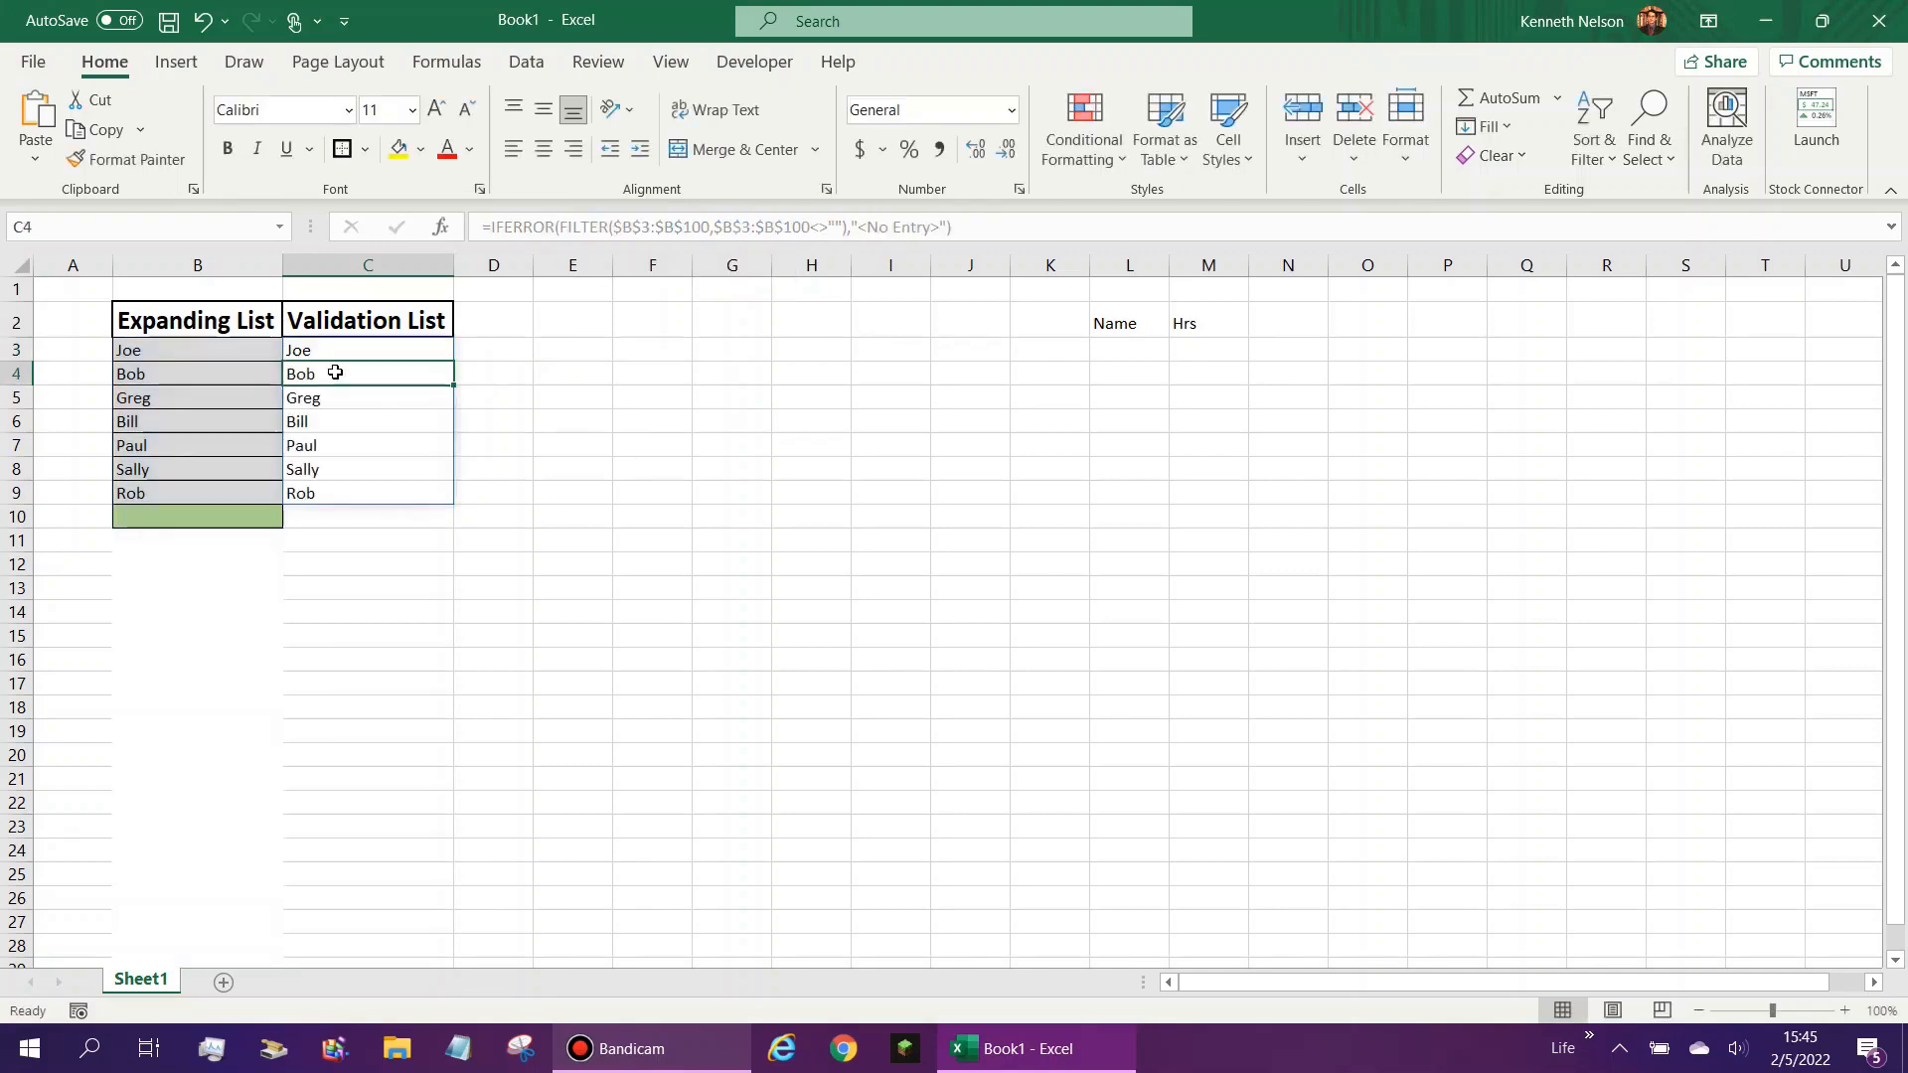
drag(360, 365, 367, 497)
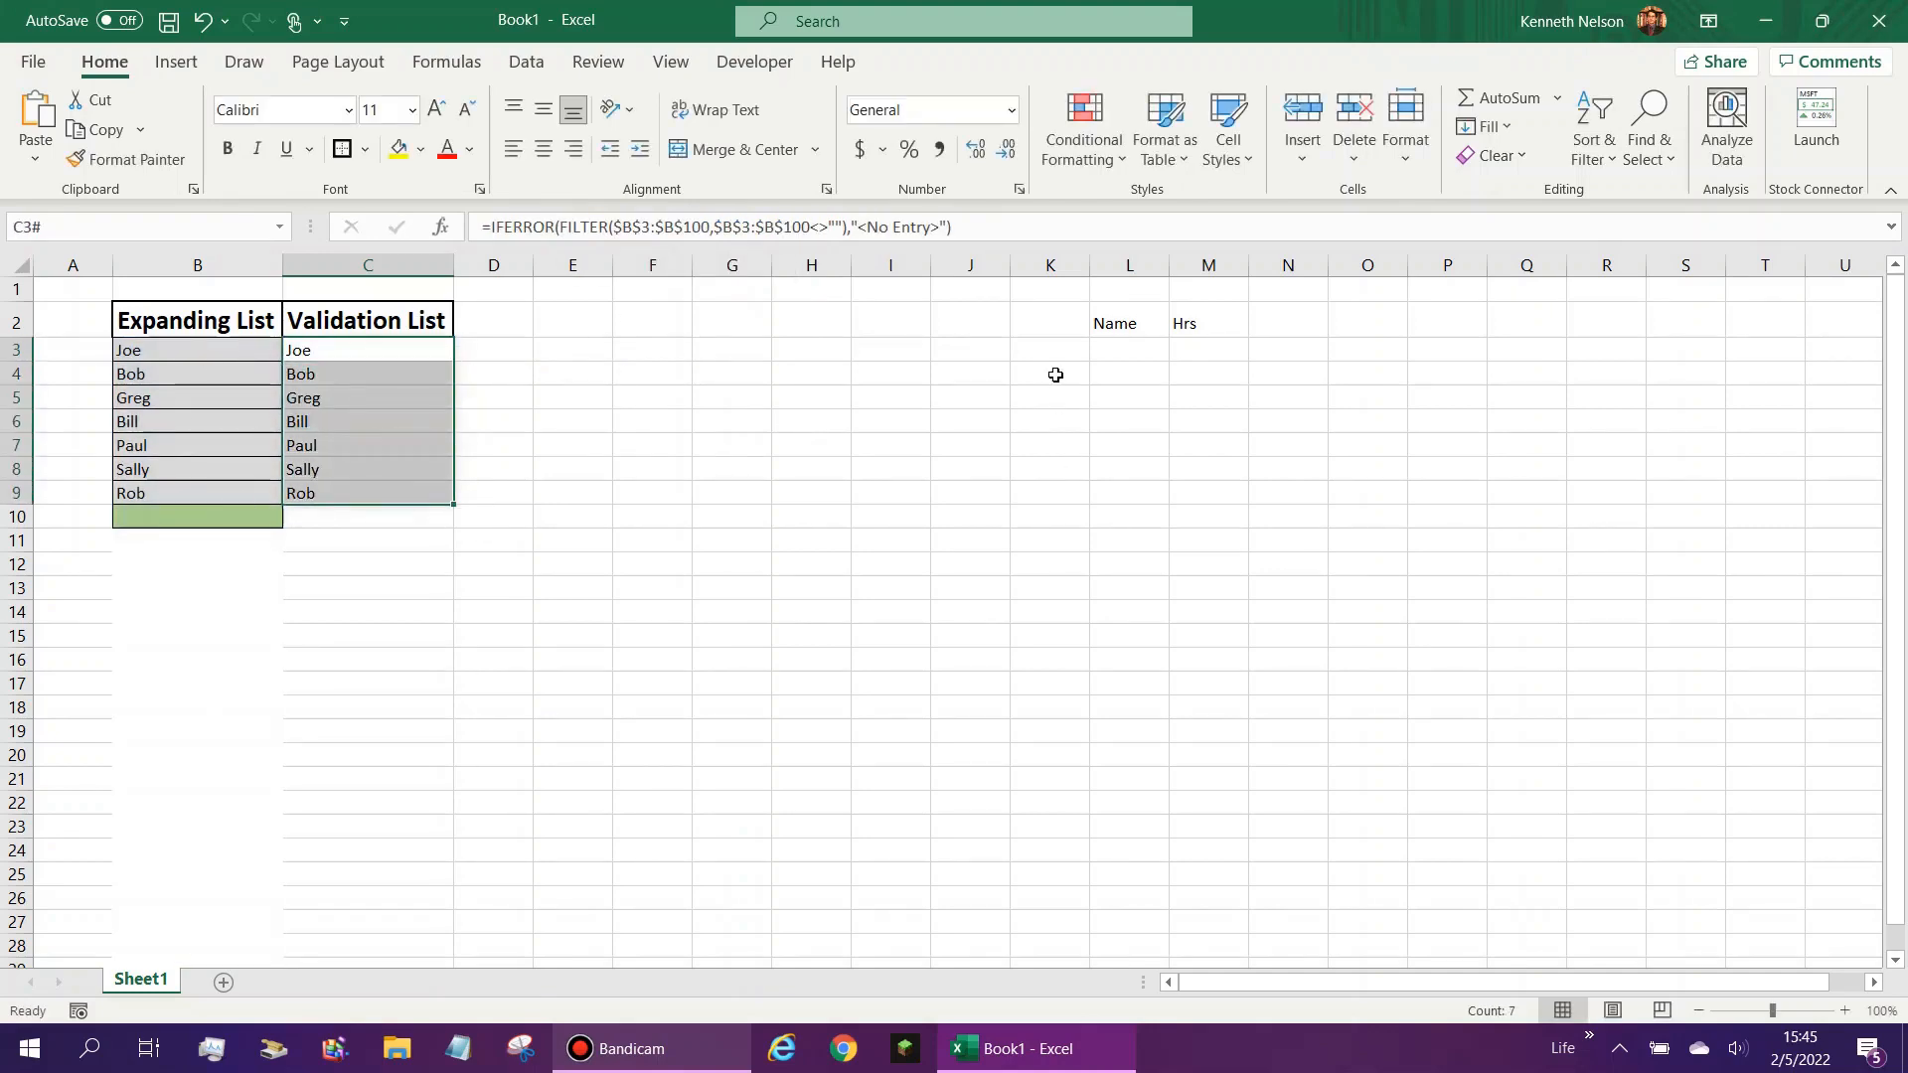
click(1129, 348)
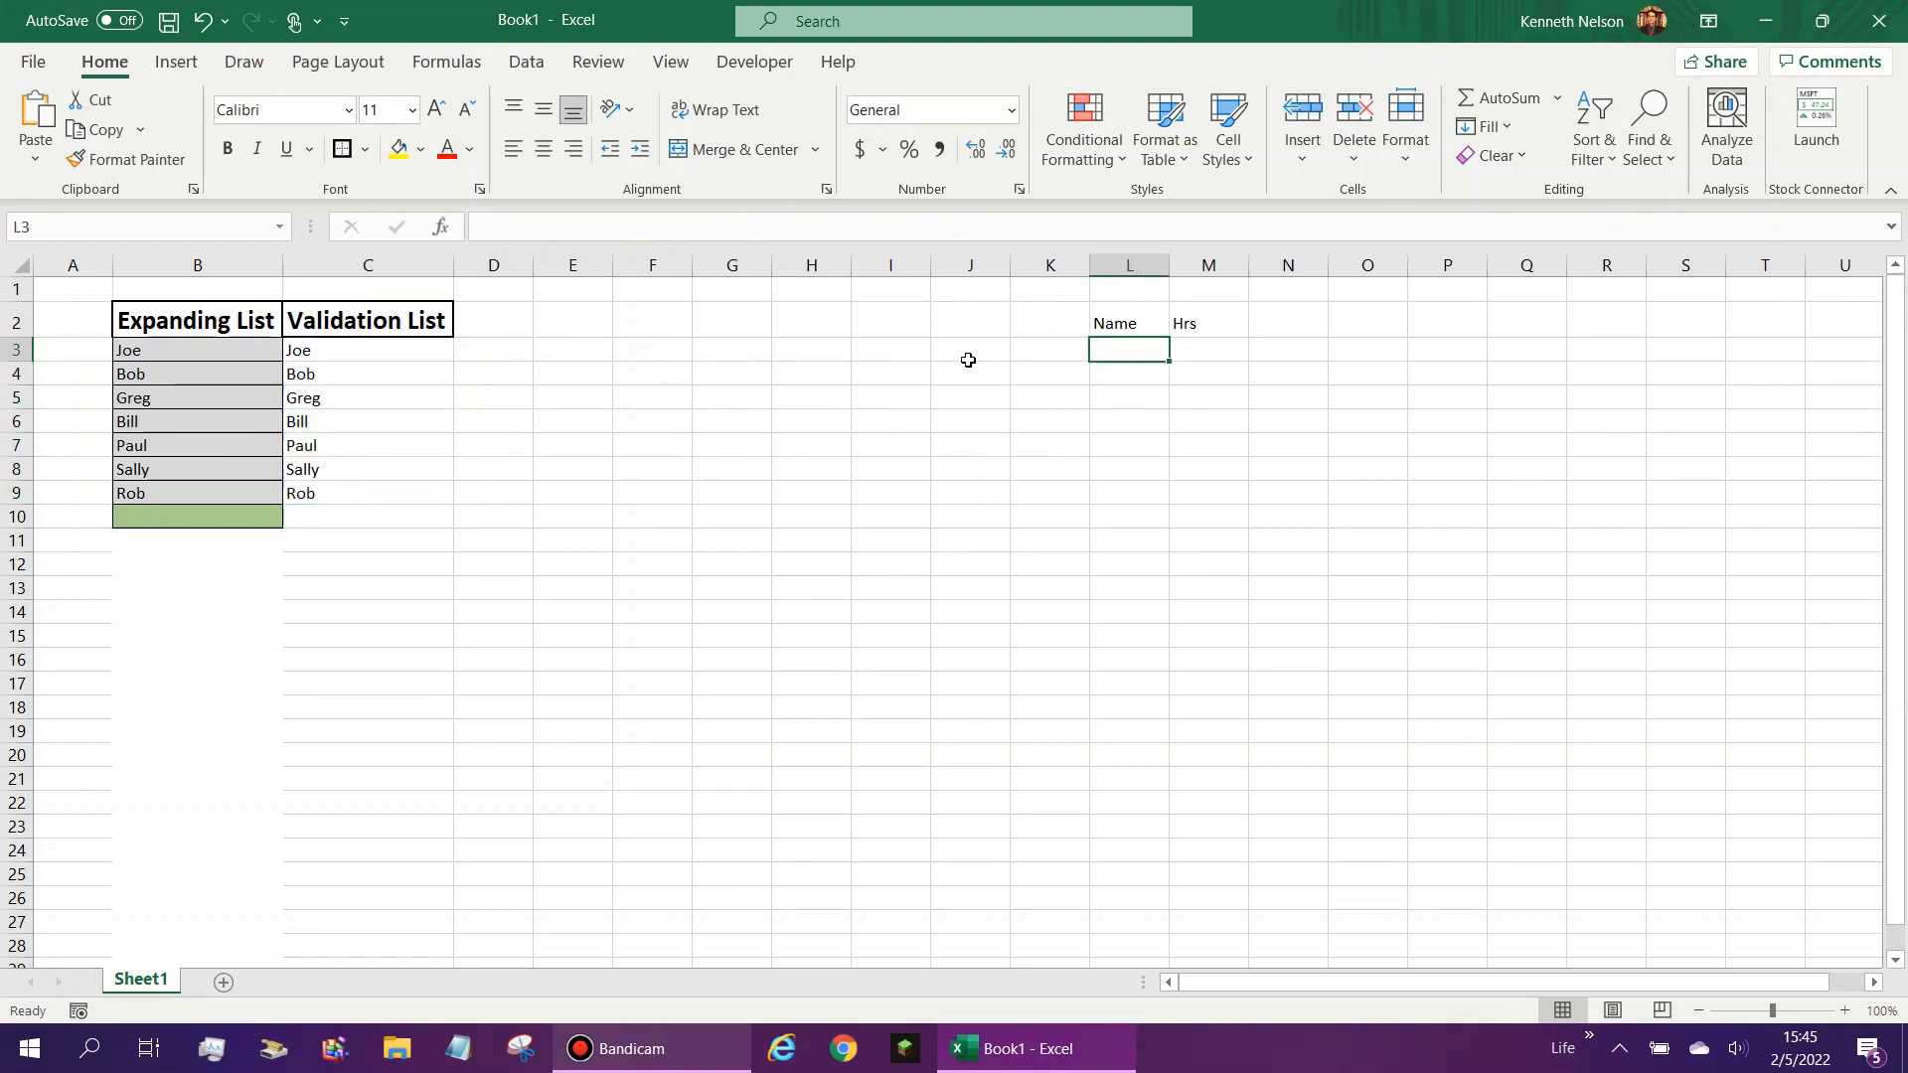
drag(337, 348, 338, 502)
click(391, 677)
click(350, 493)
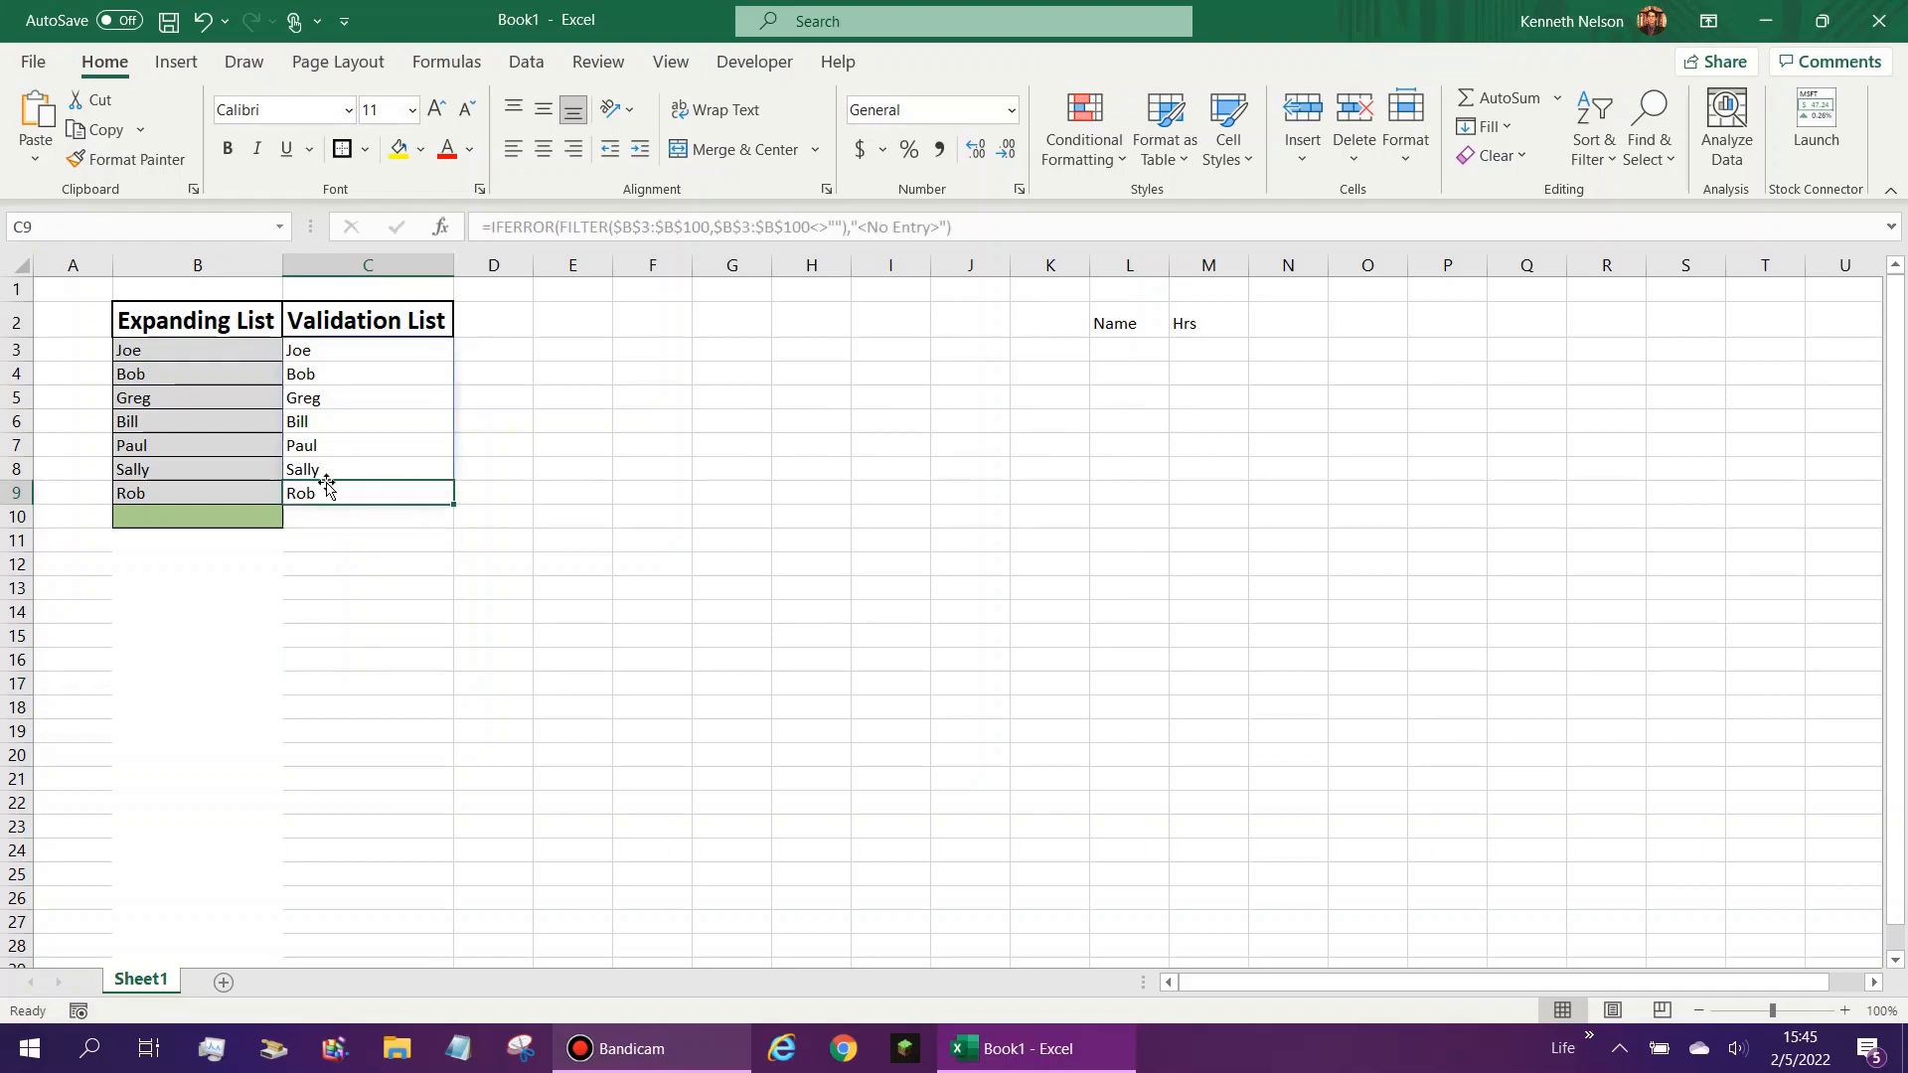
- Enter a duplicate of the last name in cell B10 of the Expanding List, and accept the duplicate advisory
click(238, 516)
text(Rob)
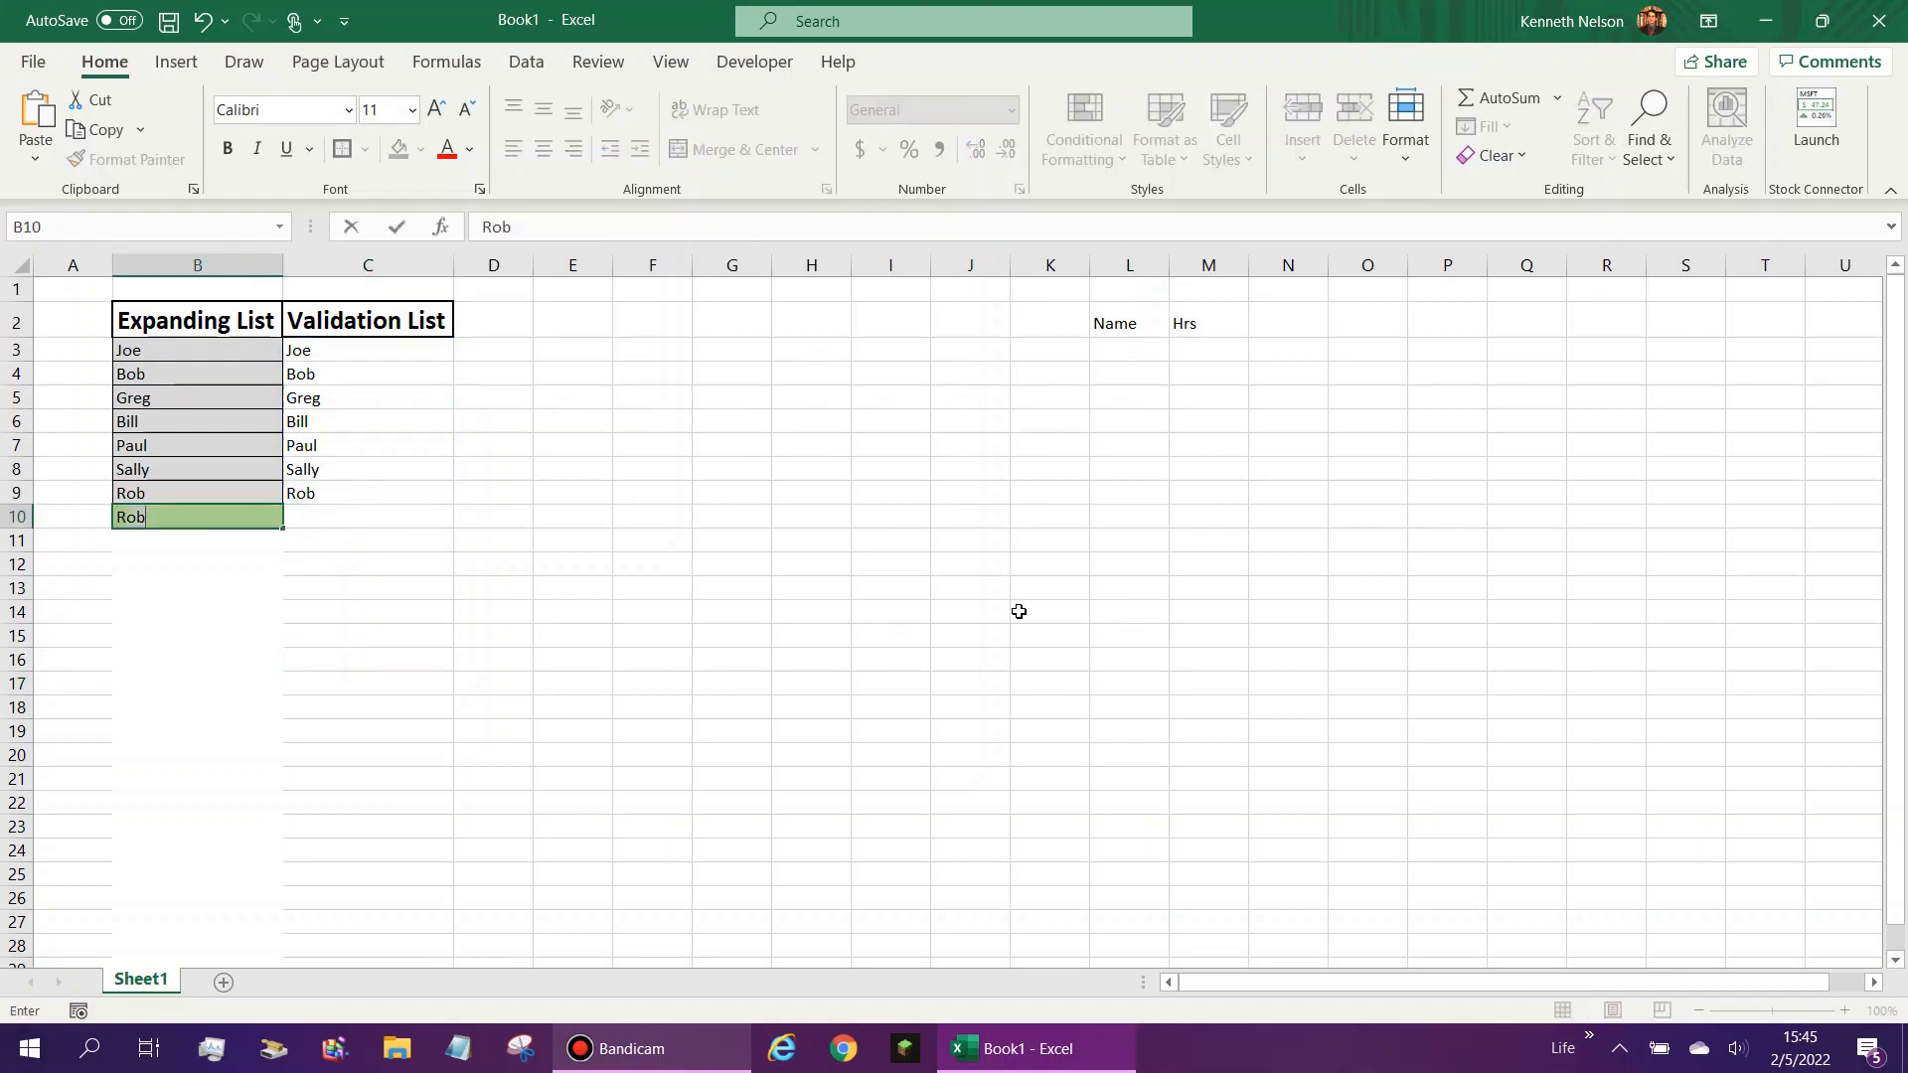
key(Return)
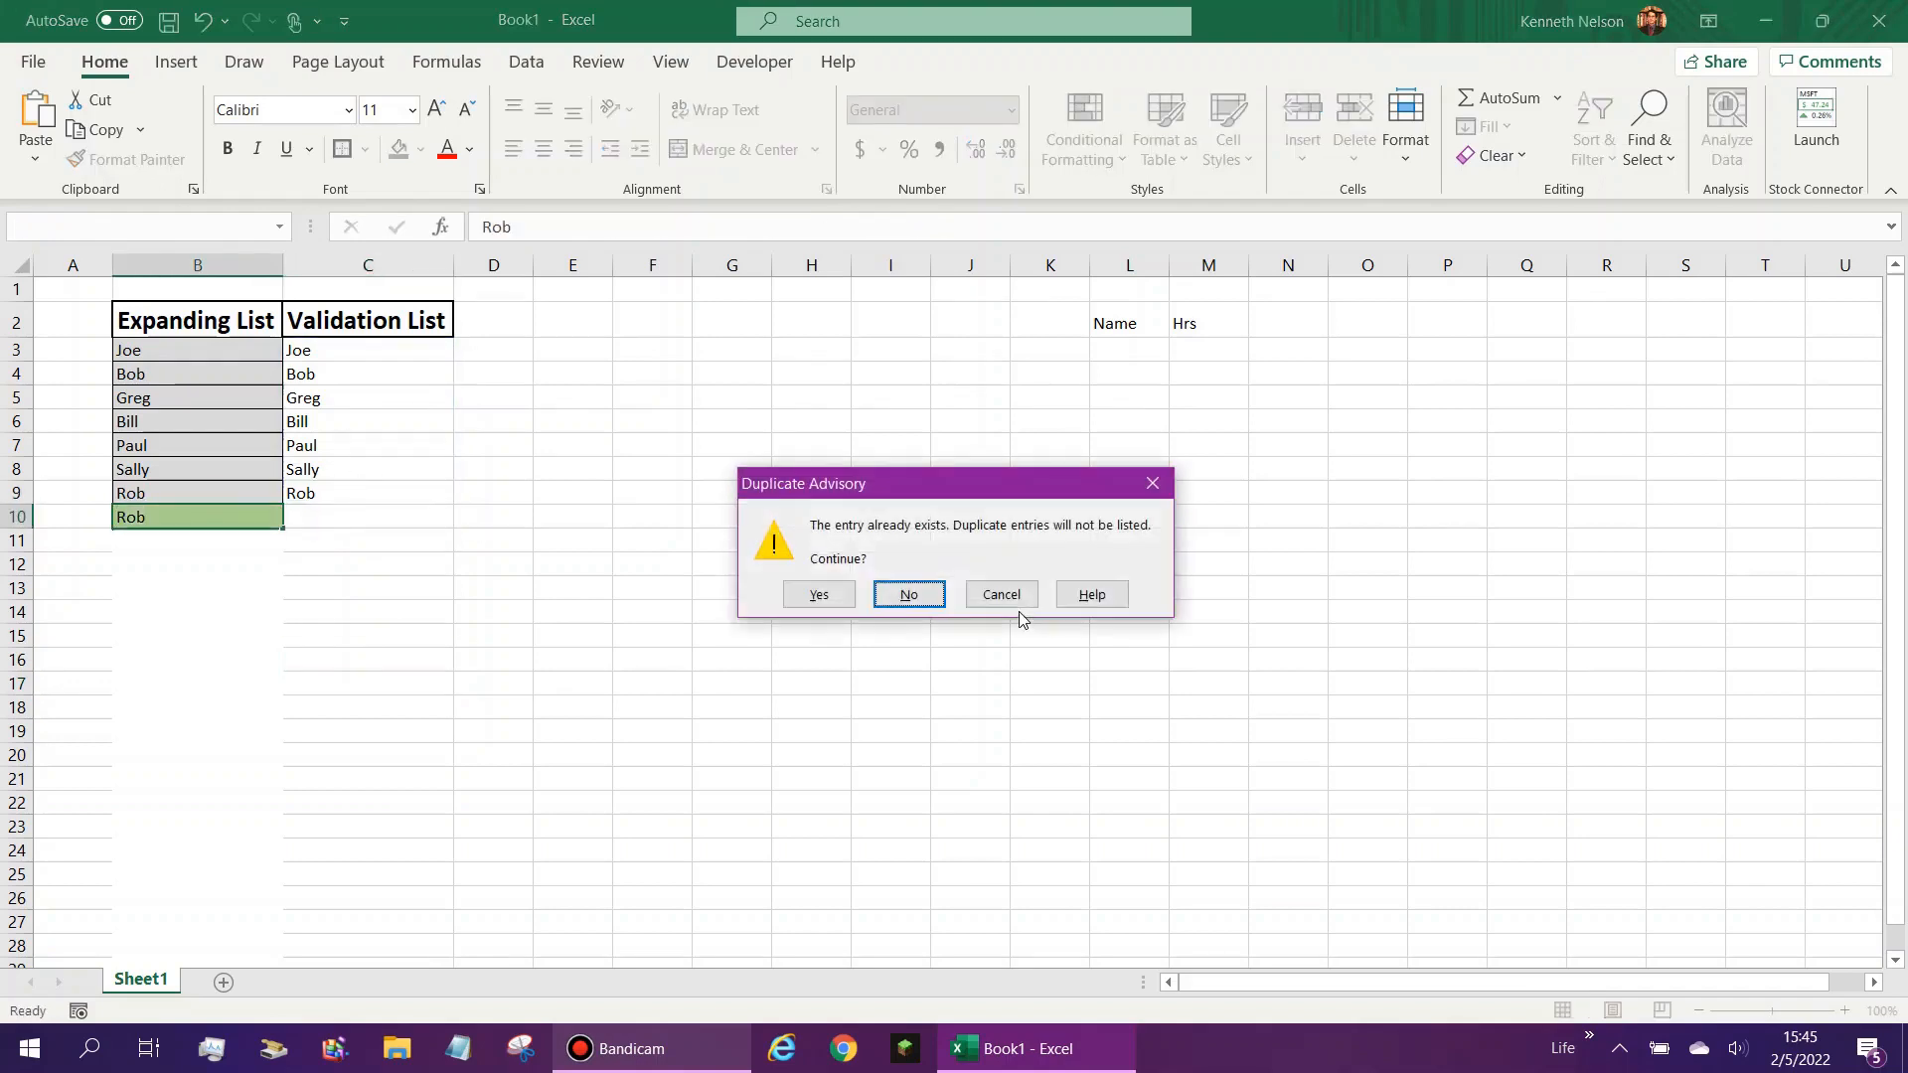
click(819, 592)
click(350, 539)
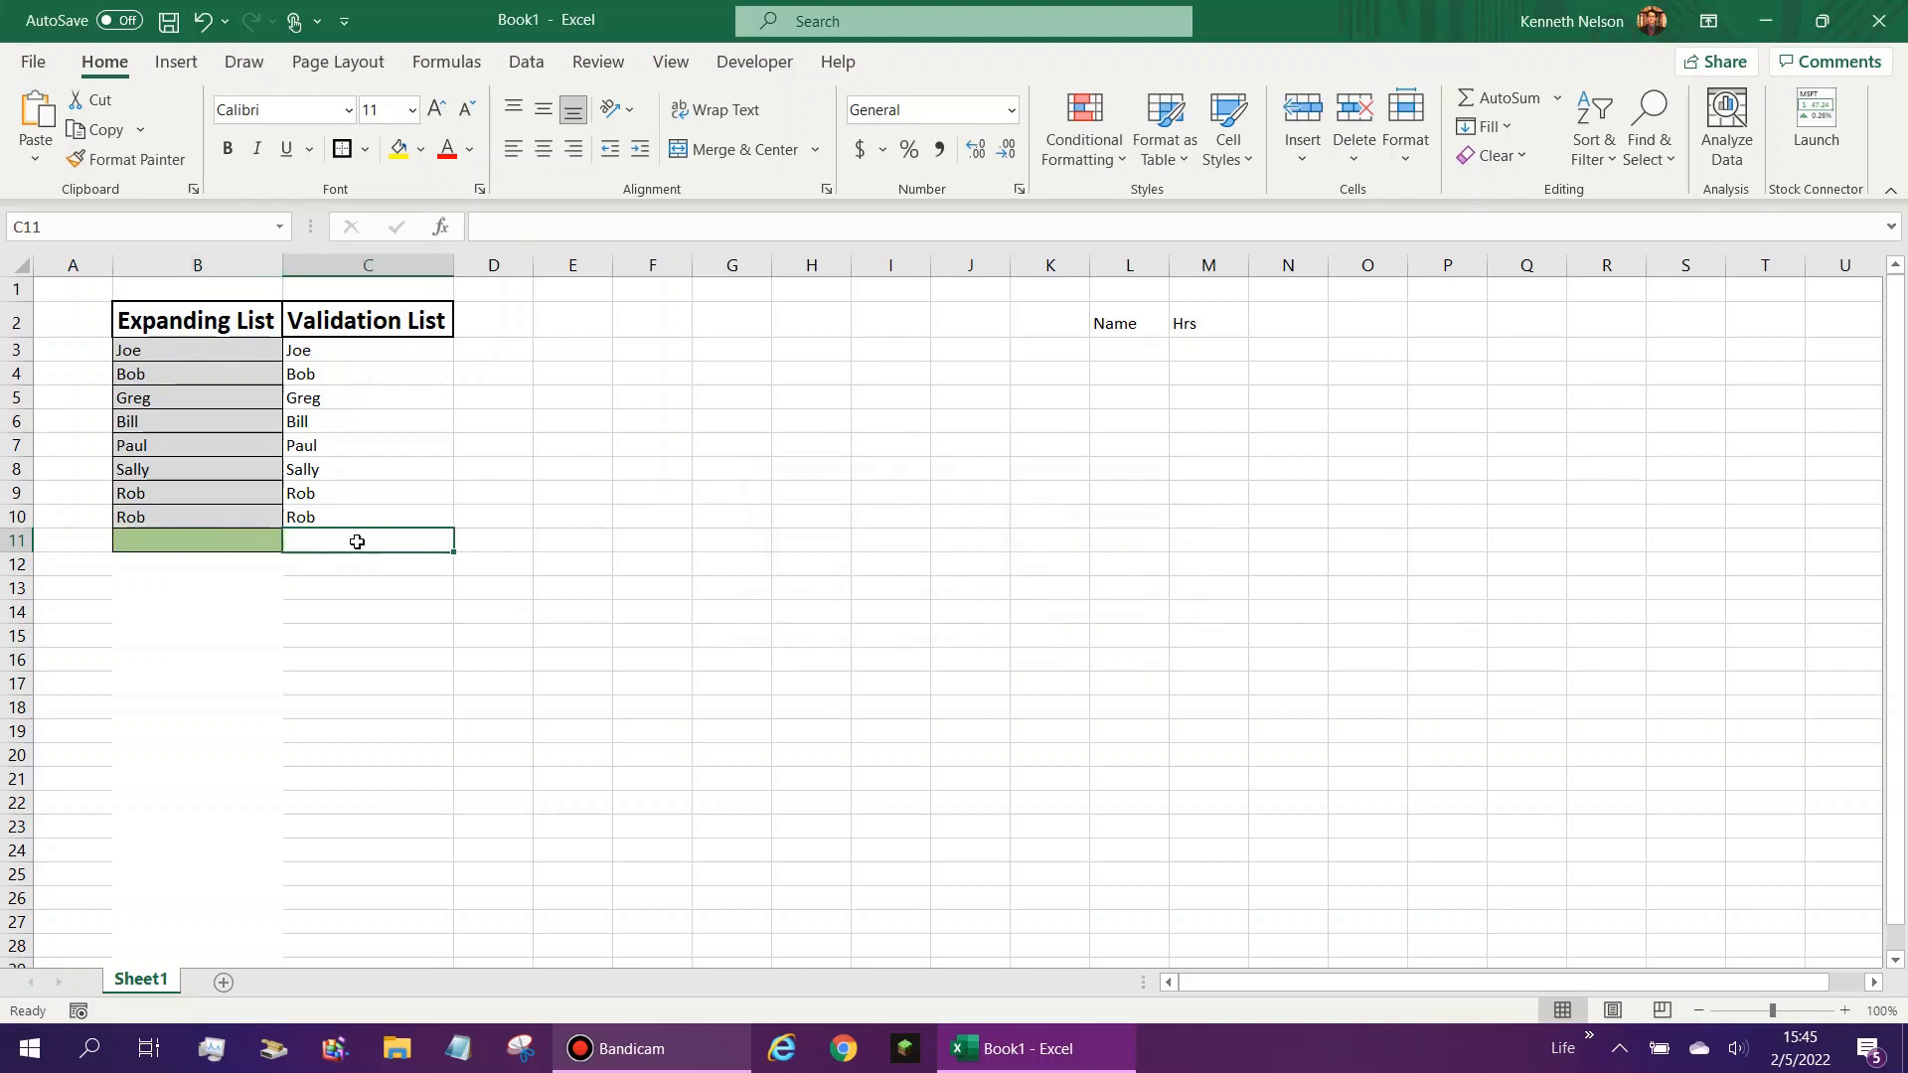
click(358, 496)
click(358, 537)
click(343, 517)
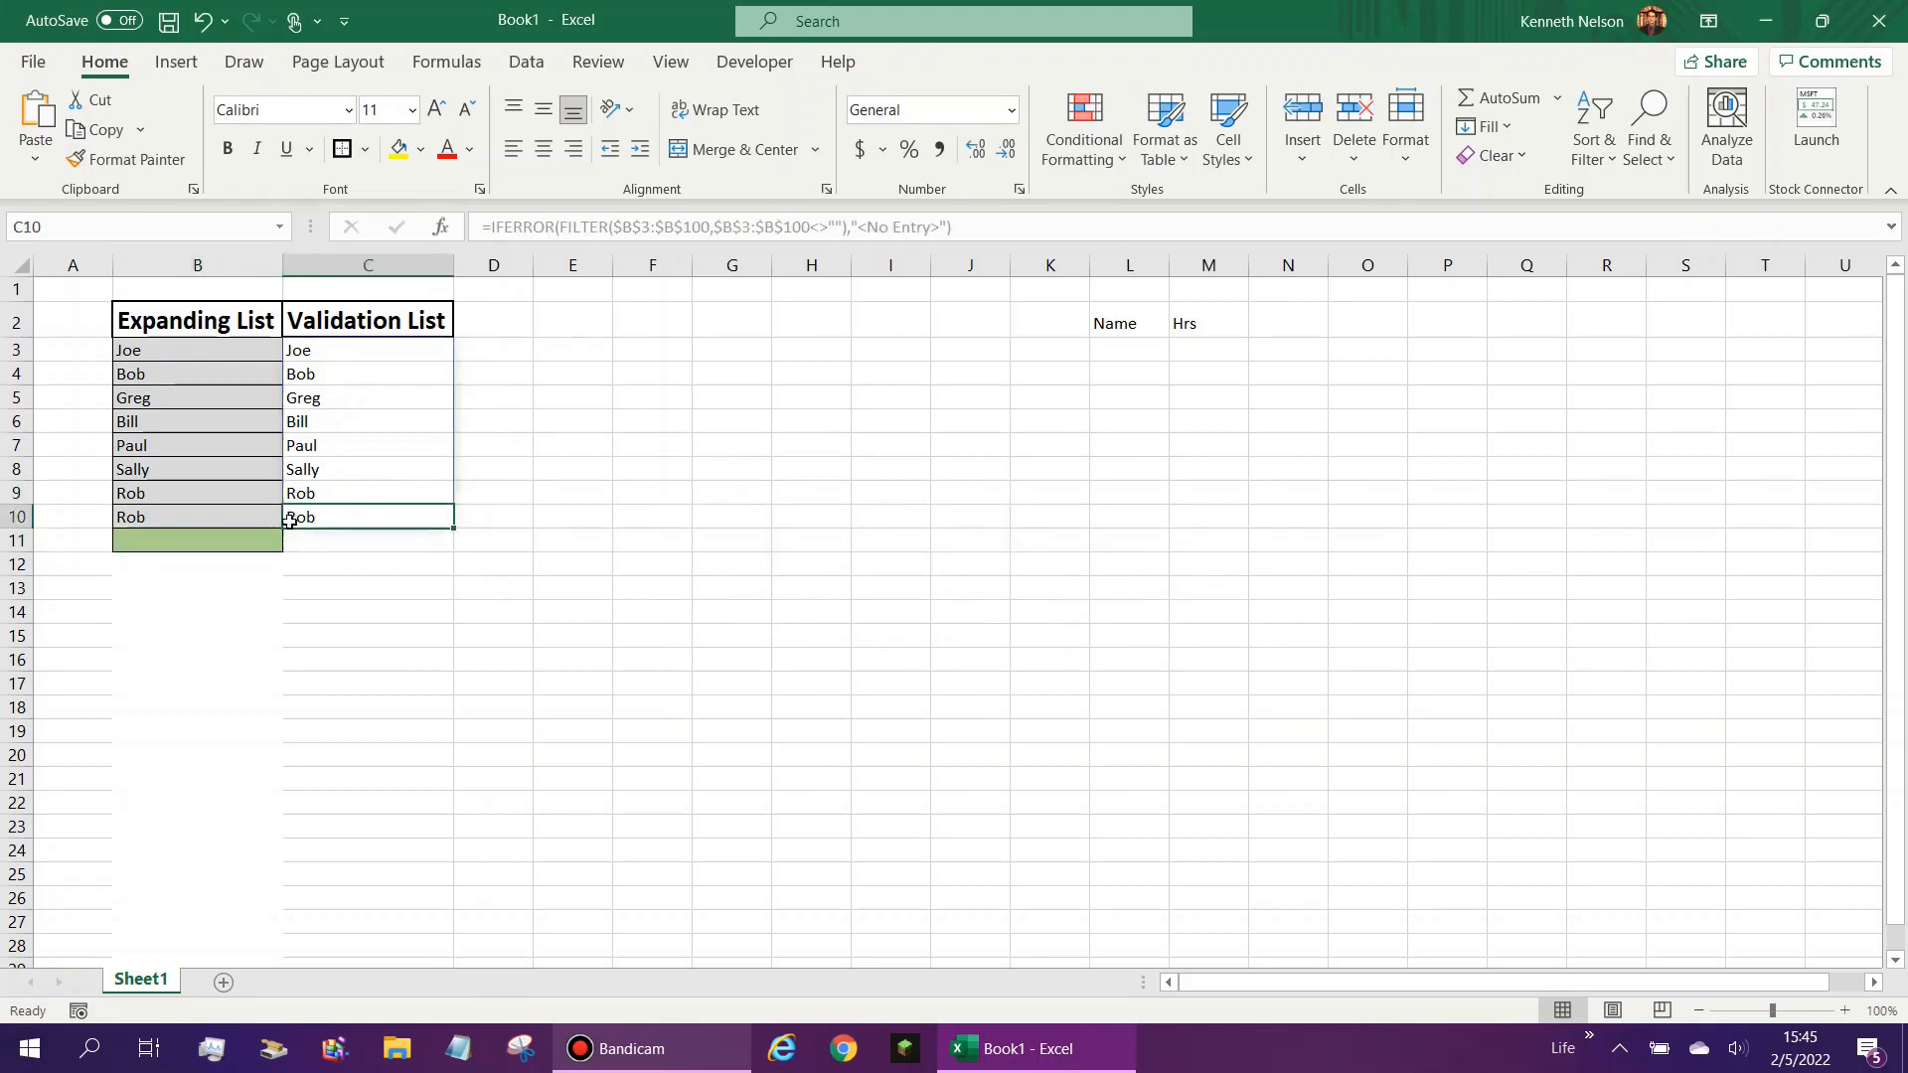
- Try to enter a duplicate of the list's first name in cell B11, and dismiss the duplicate advisory
click(197, 514)
click(220, 540)
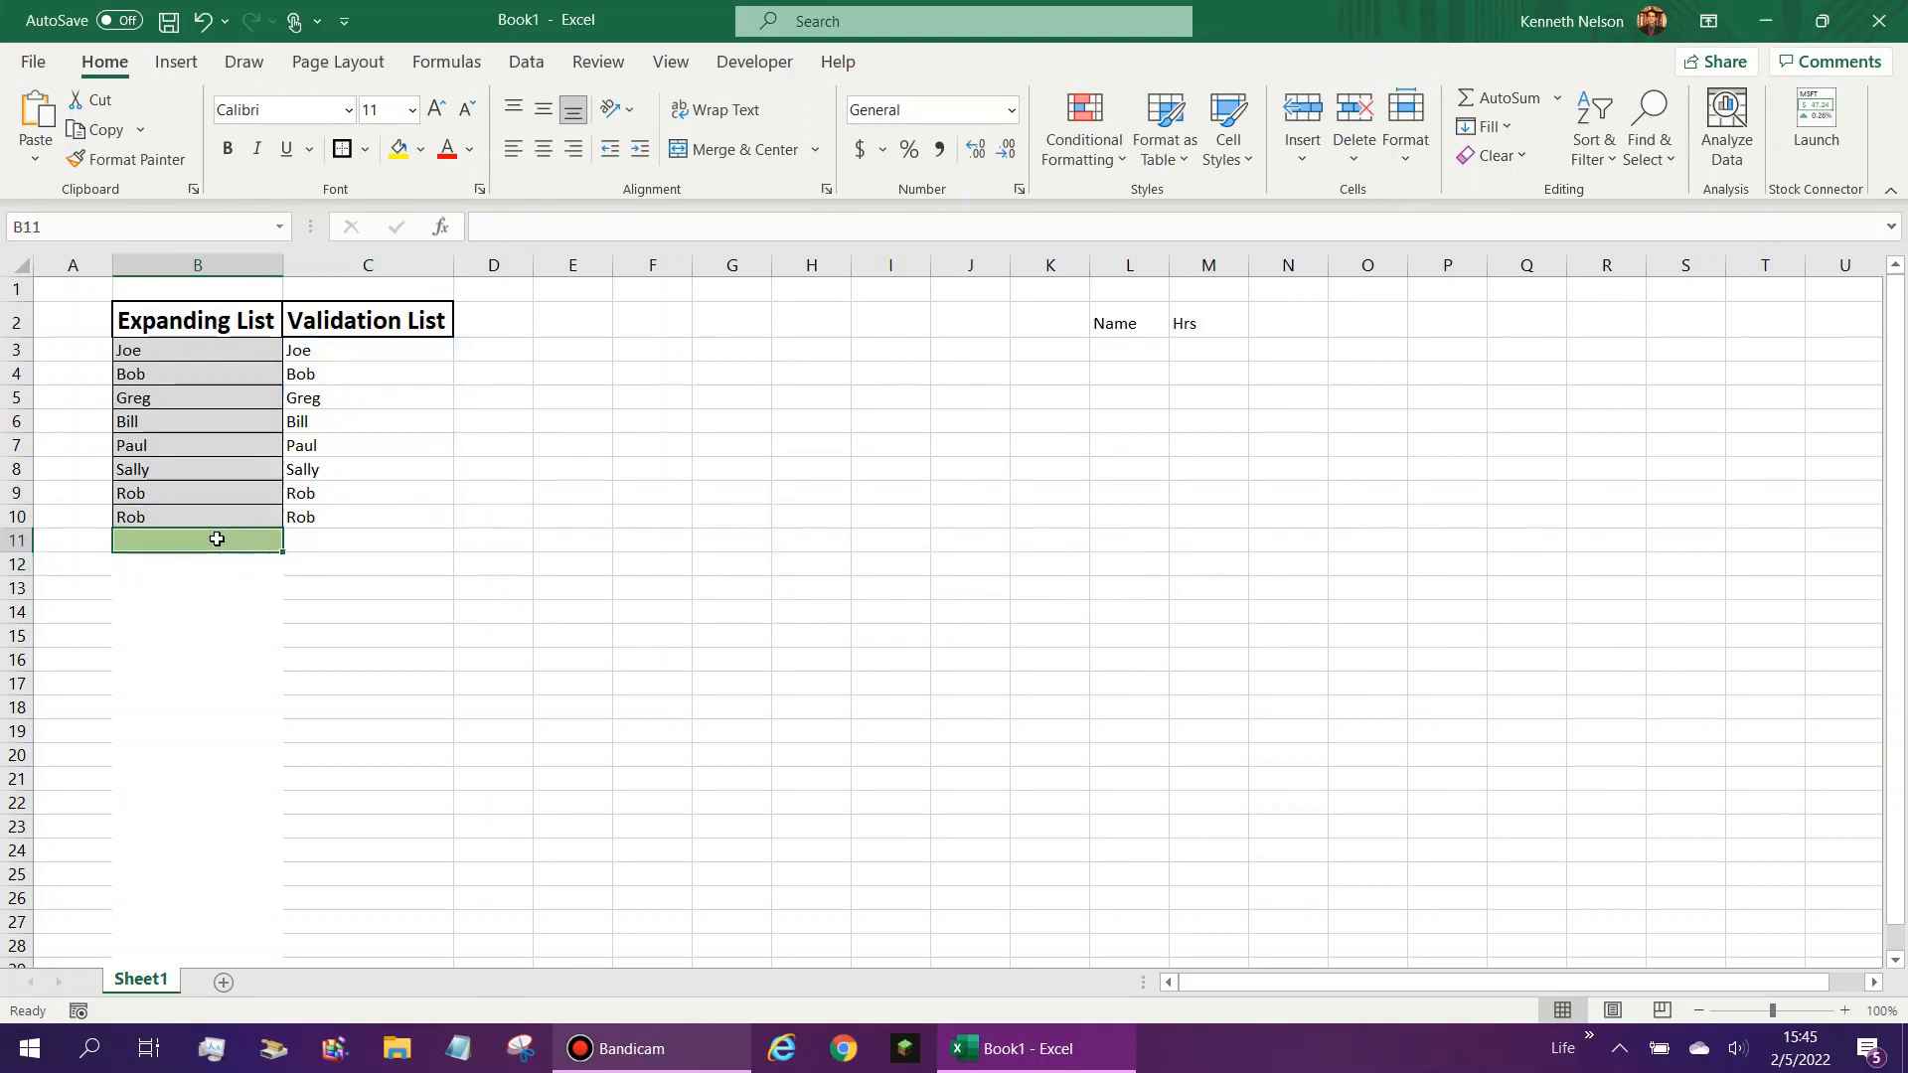
text(Joe)
key(Return)
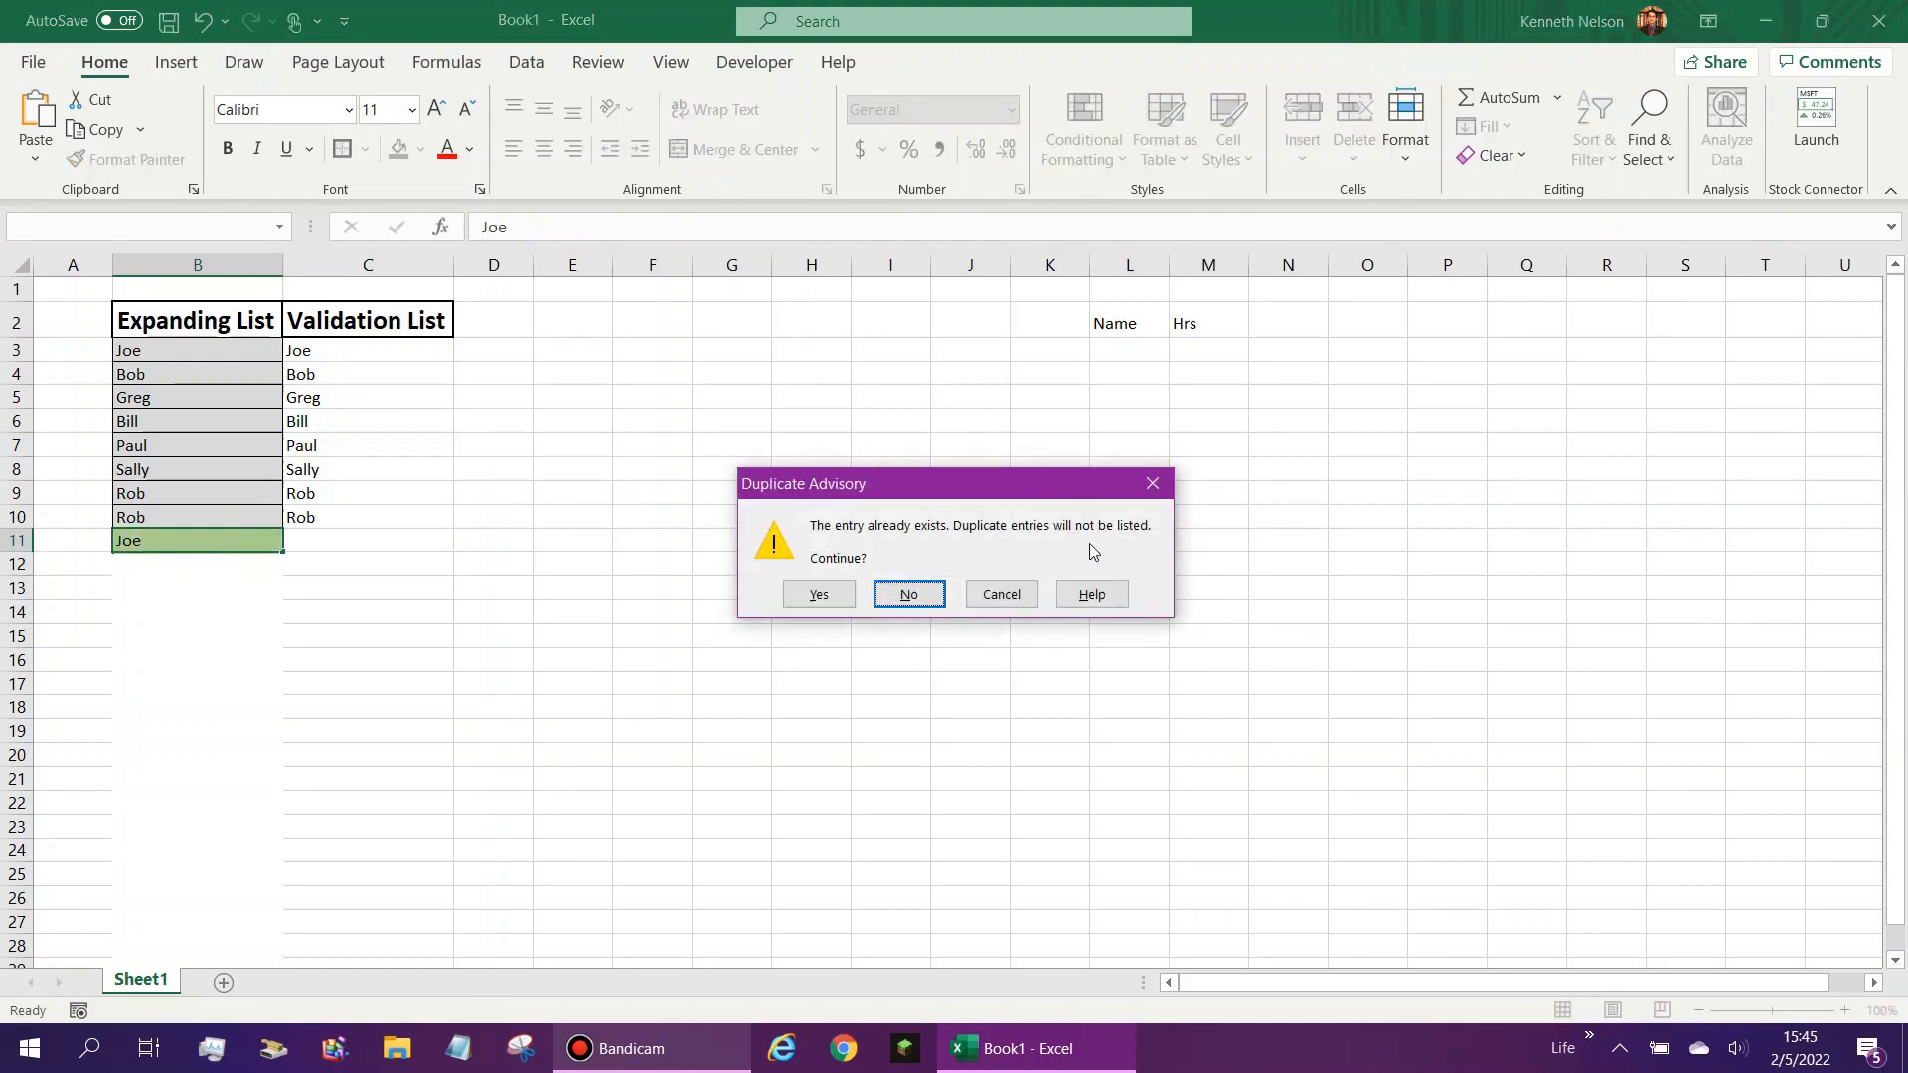
click(1152, 483)
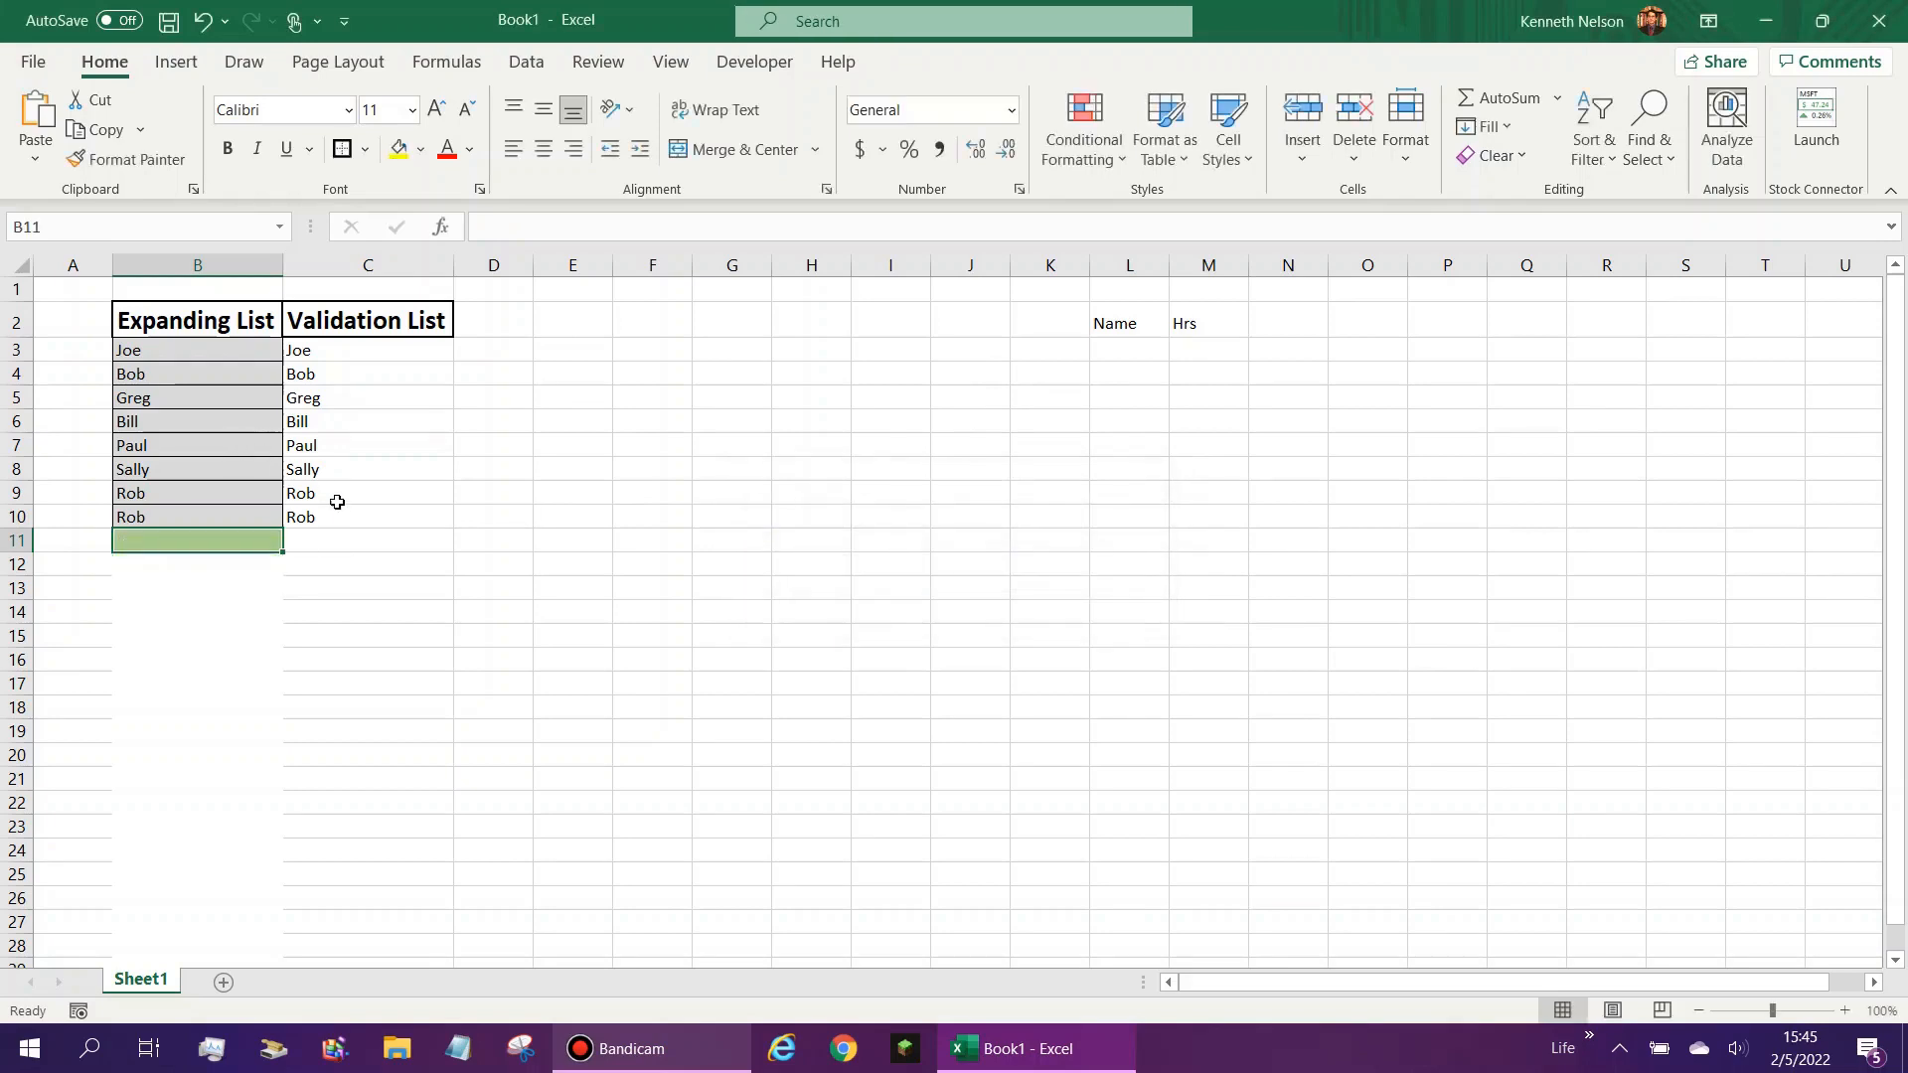
click(330, 523)
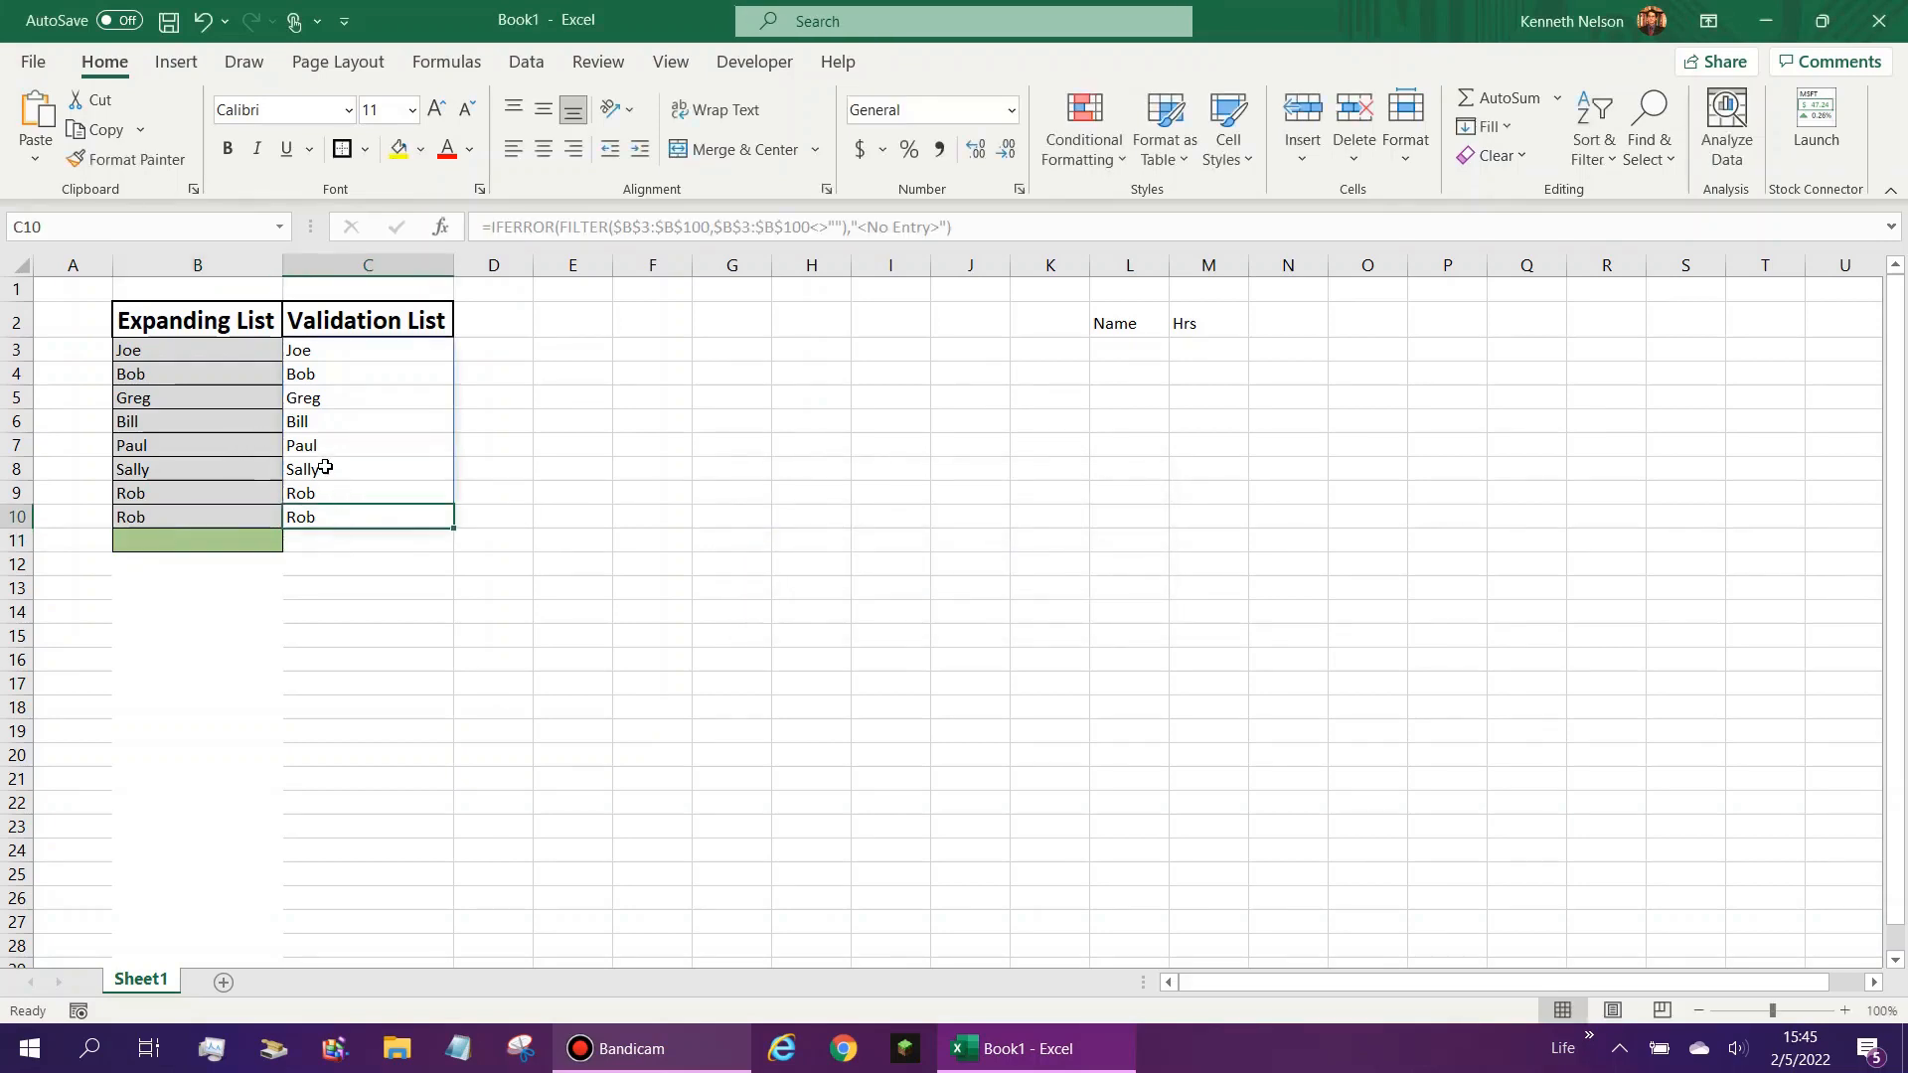
- Insert the UNIQUE function in front of FILTER inside the IFERROR formula in C3
click(316, 352)
drag(316, 352, 337, 512)
click(322, 348)
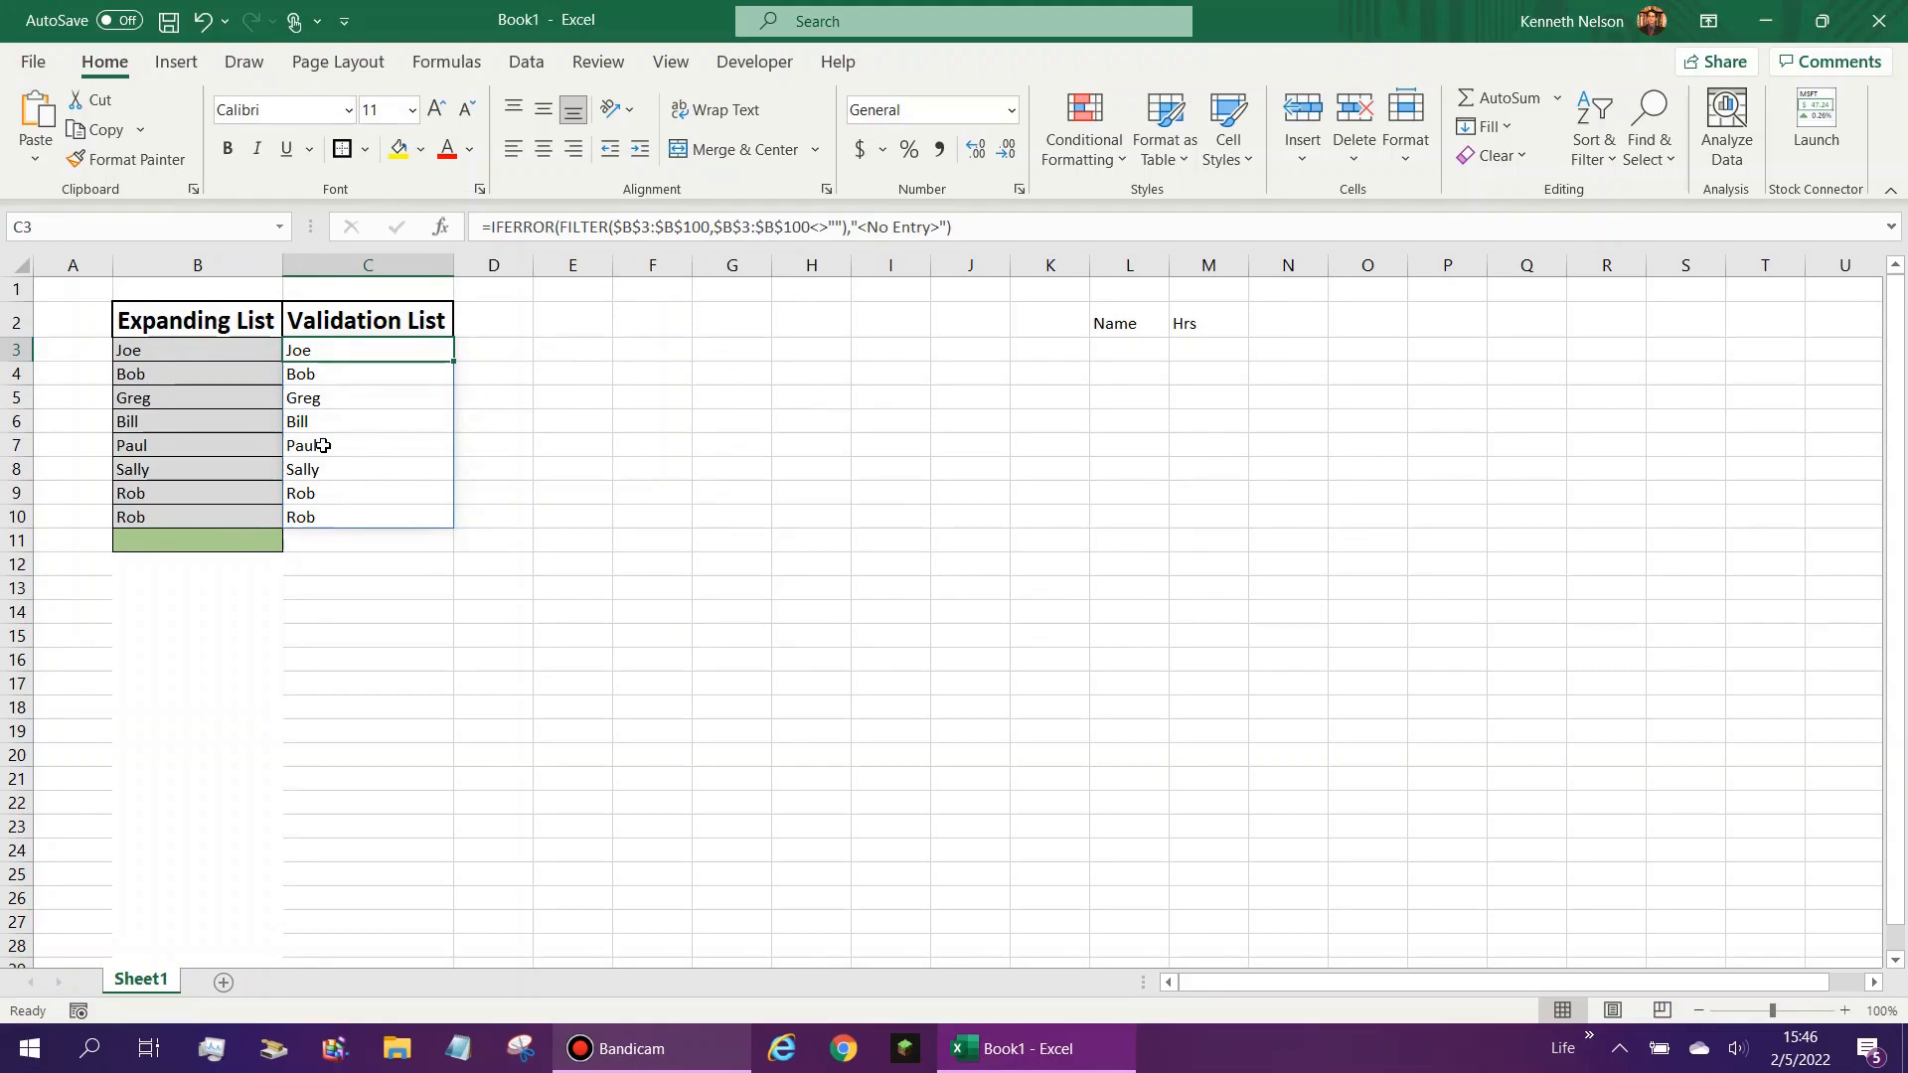
click(613, 226)
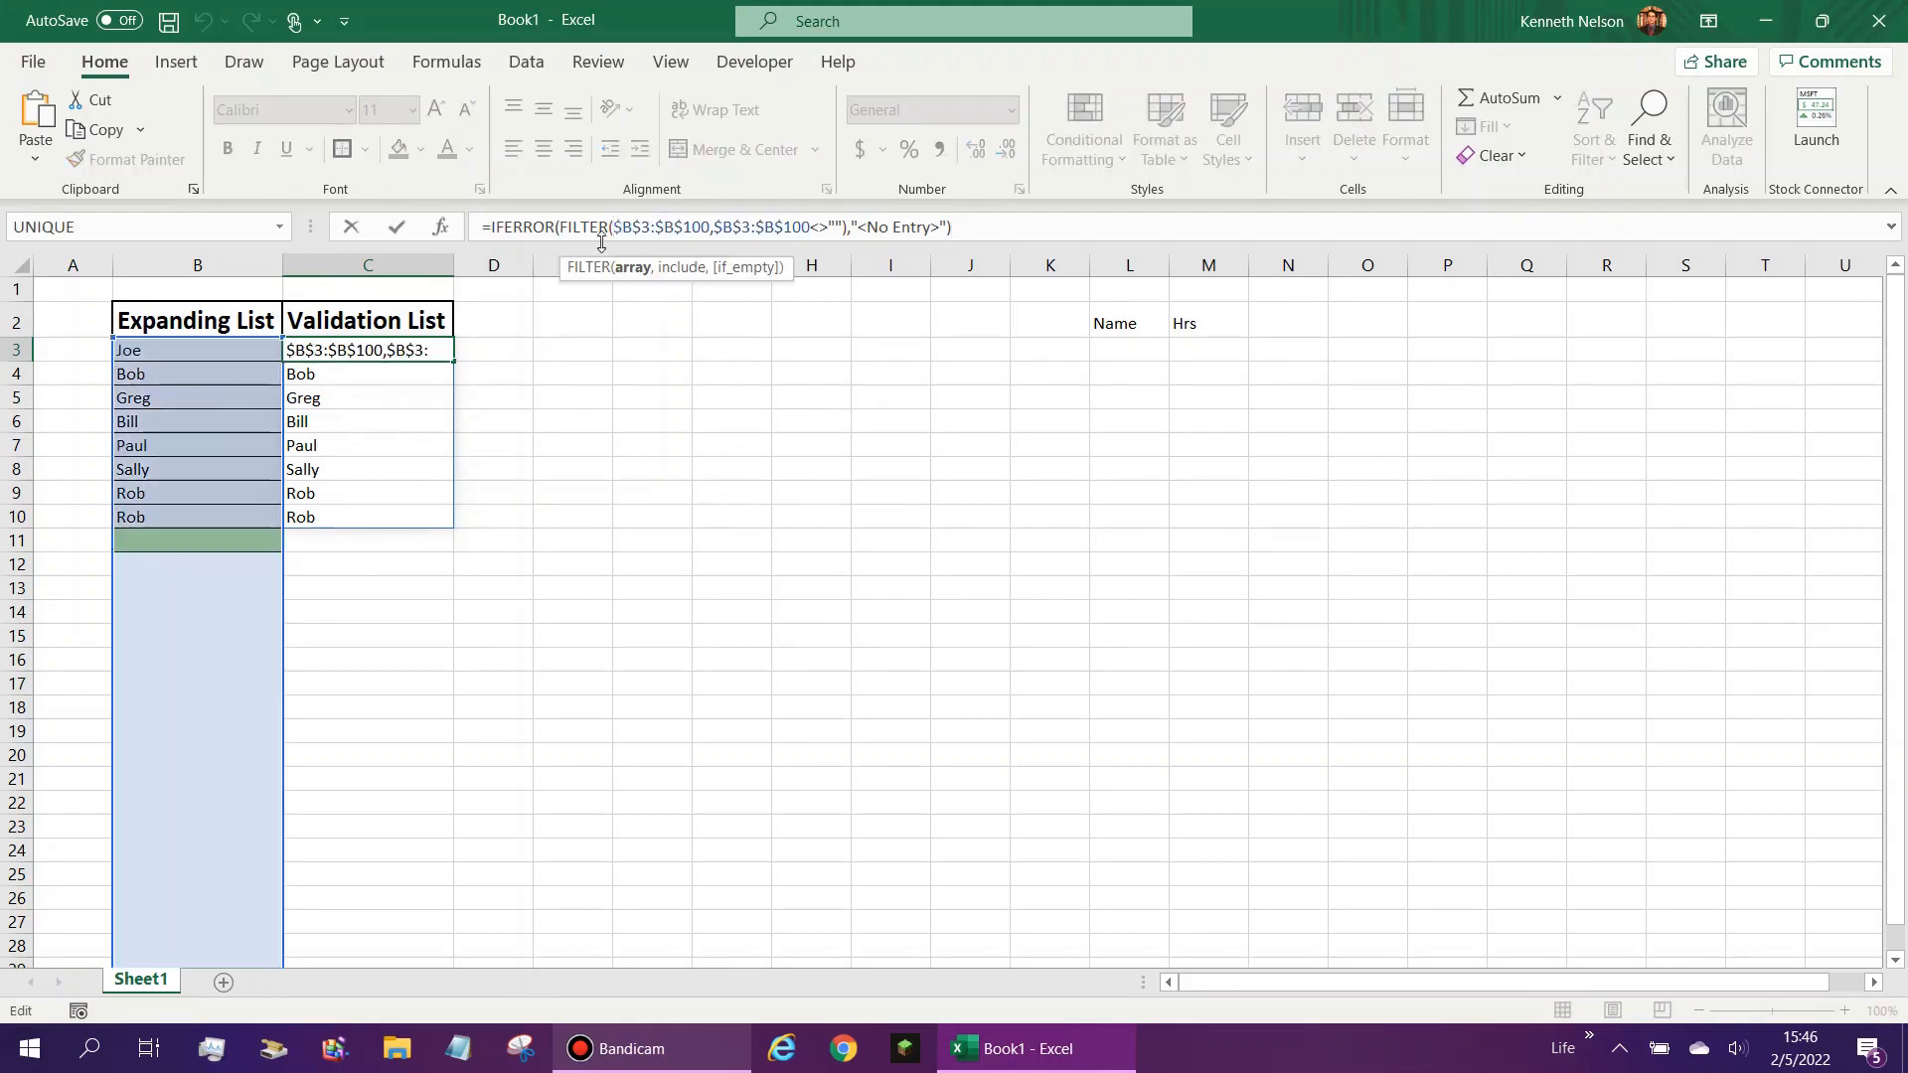
text(un)
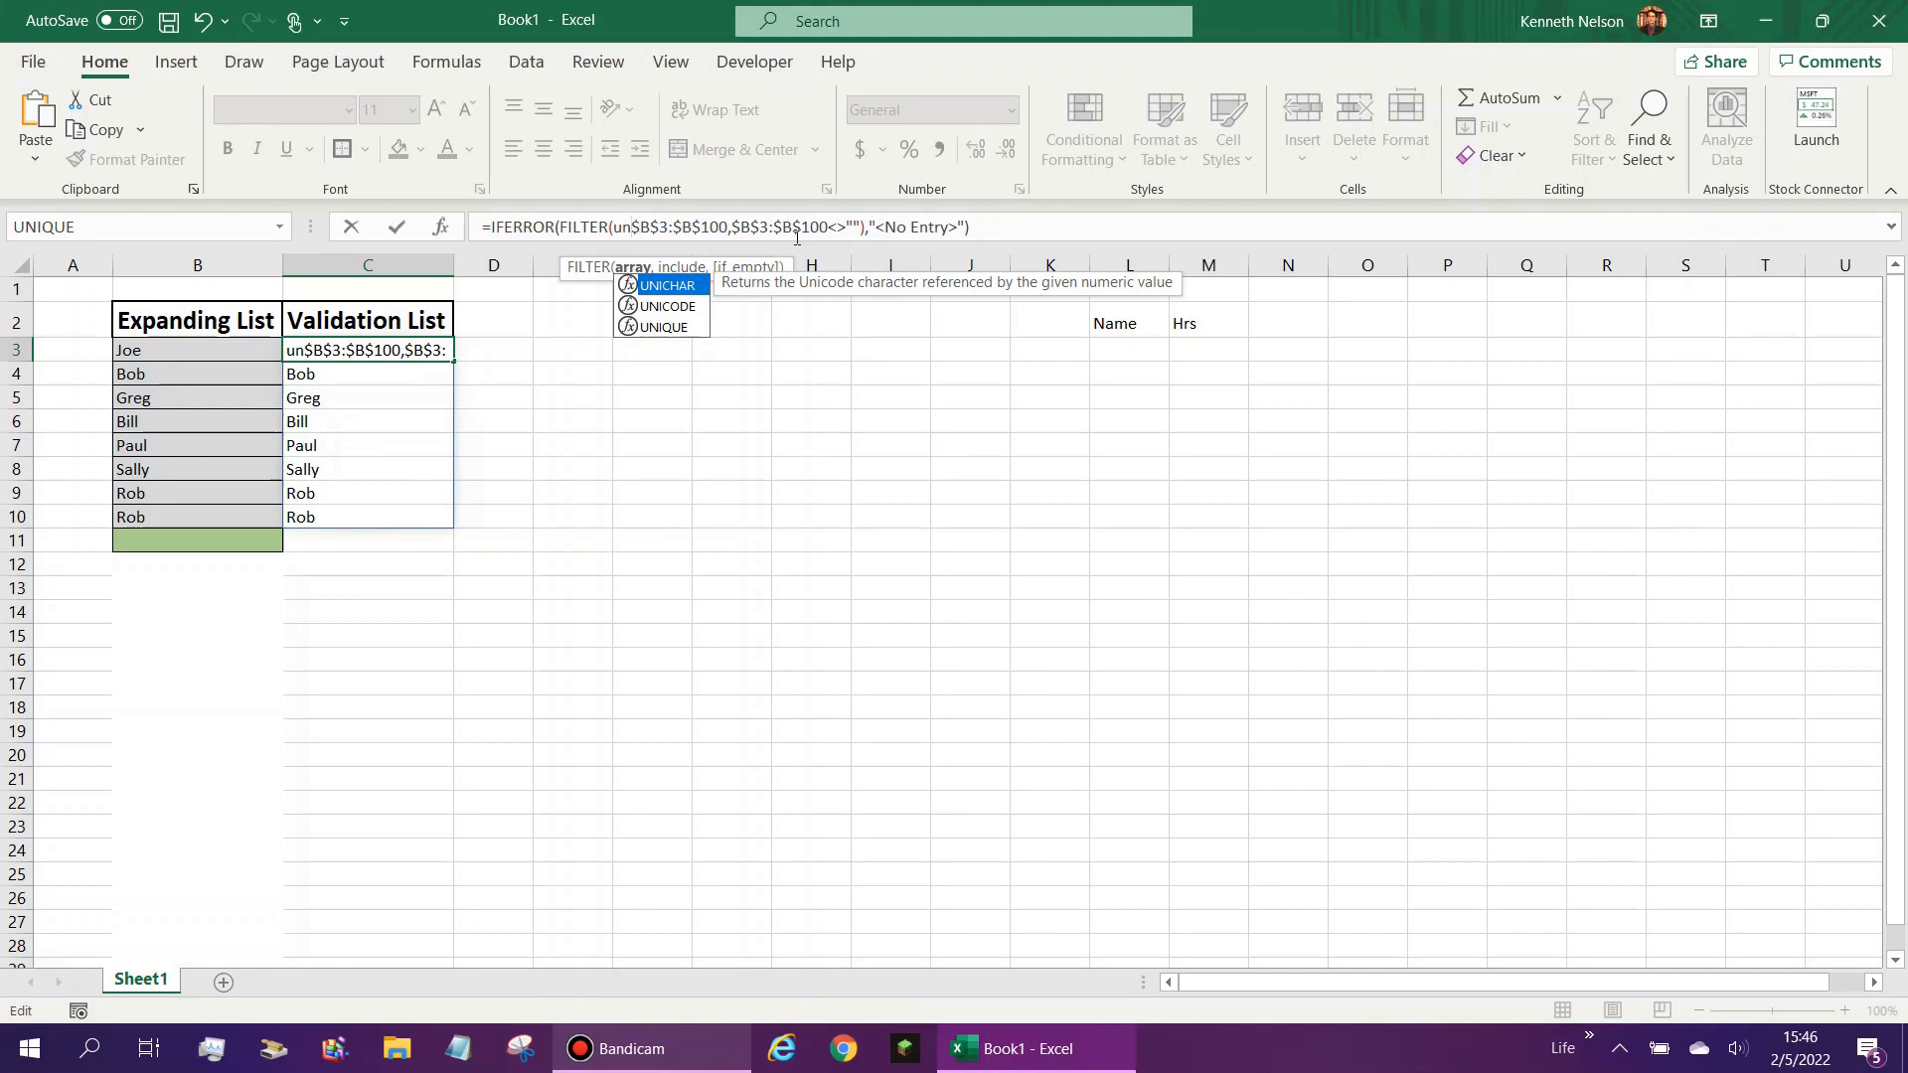
key(BackSpace)
key(BackSpace)
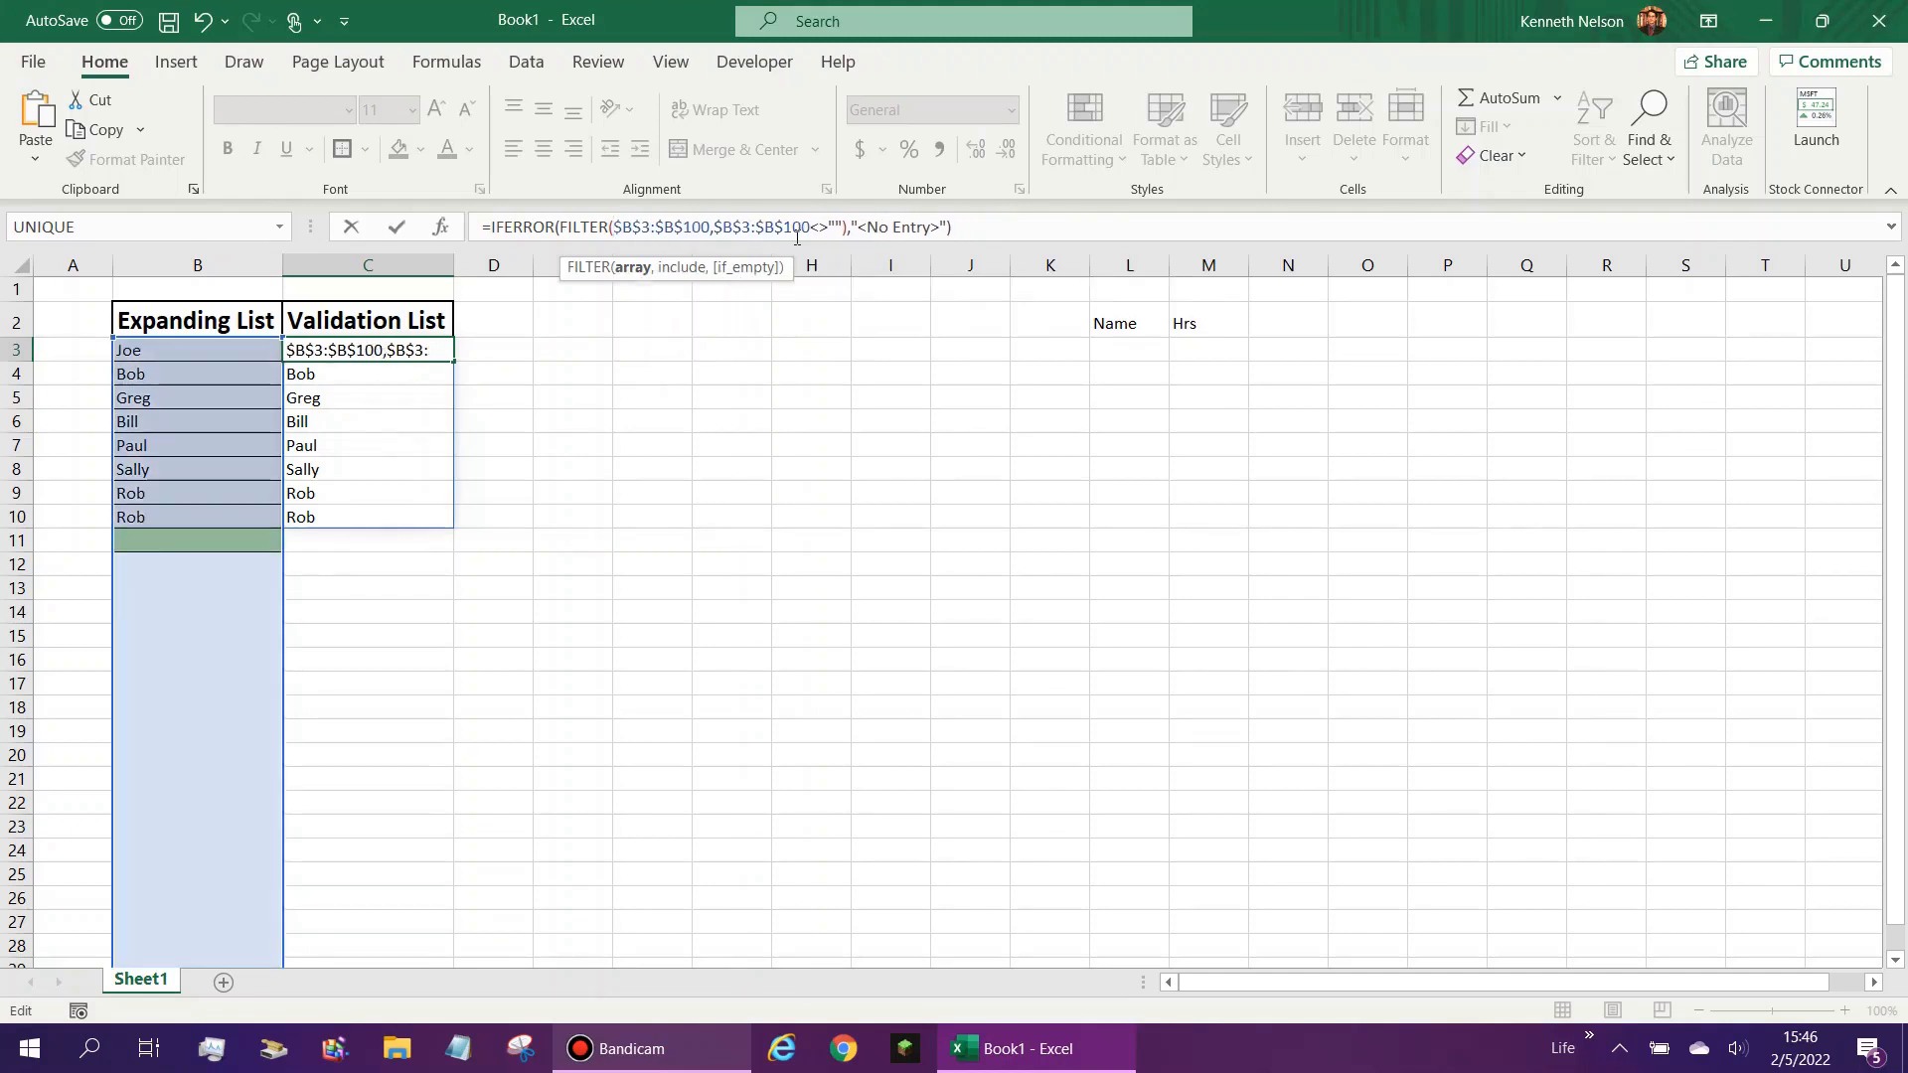
key(Left)
key(Left)
key(Left)
key(Left)
key(Left)
text(uni)
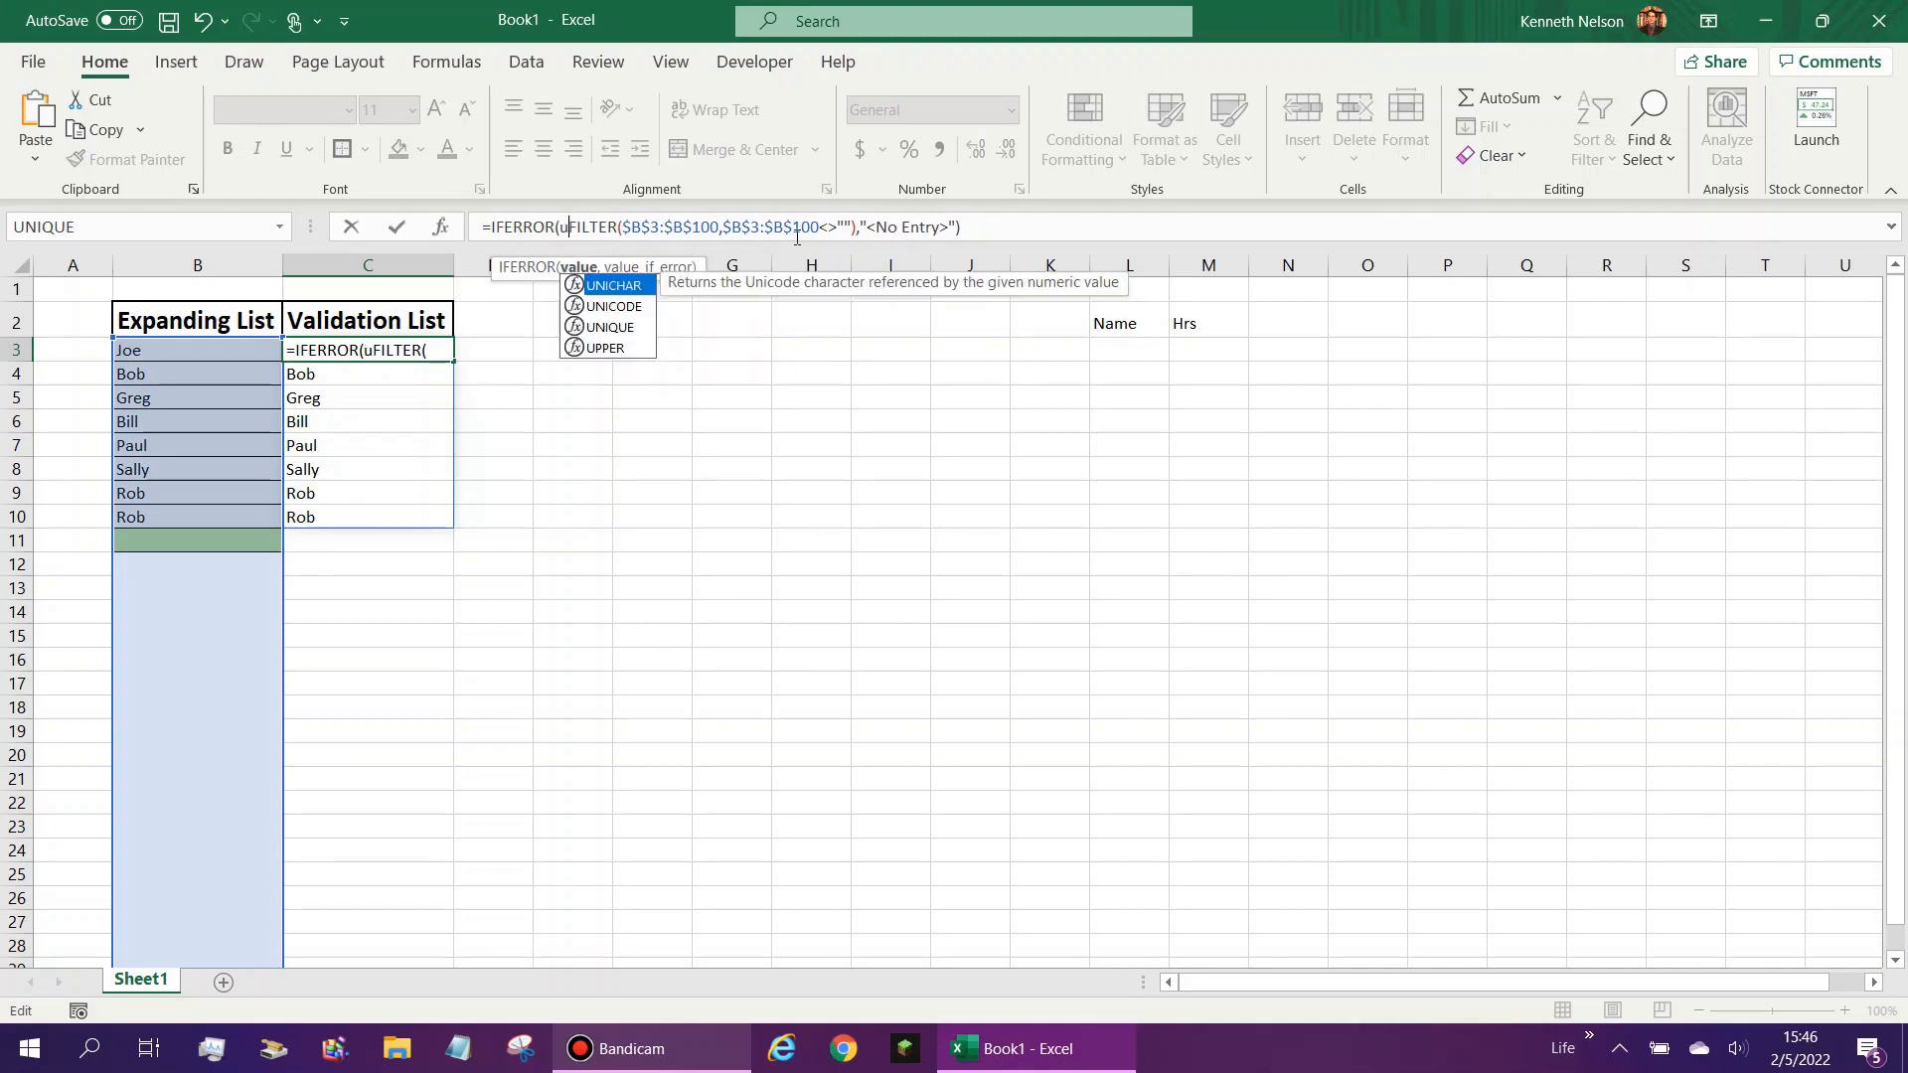
key(Down)
key(Down)
key(Tab)
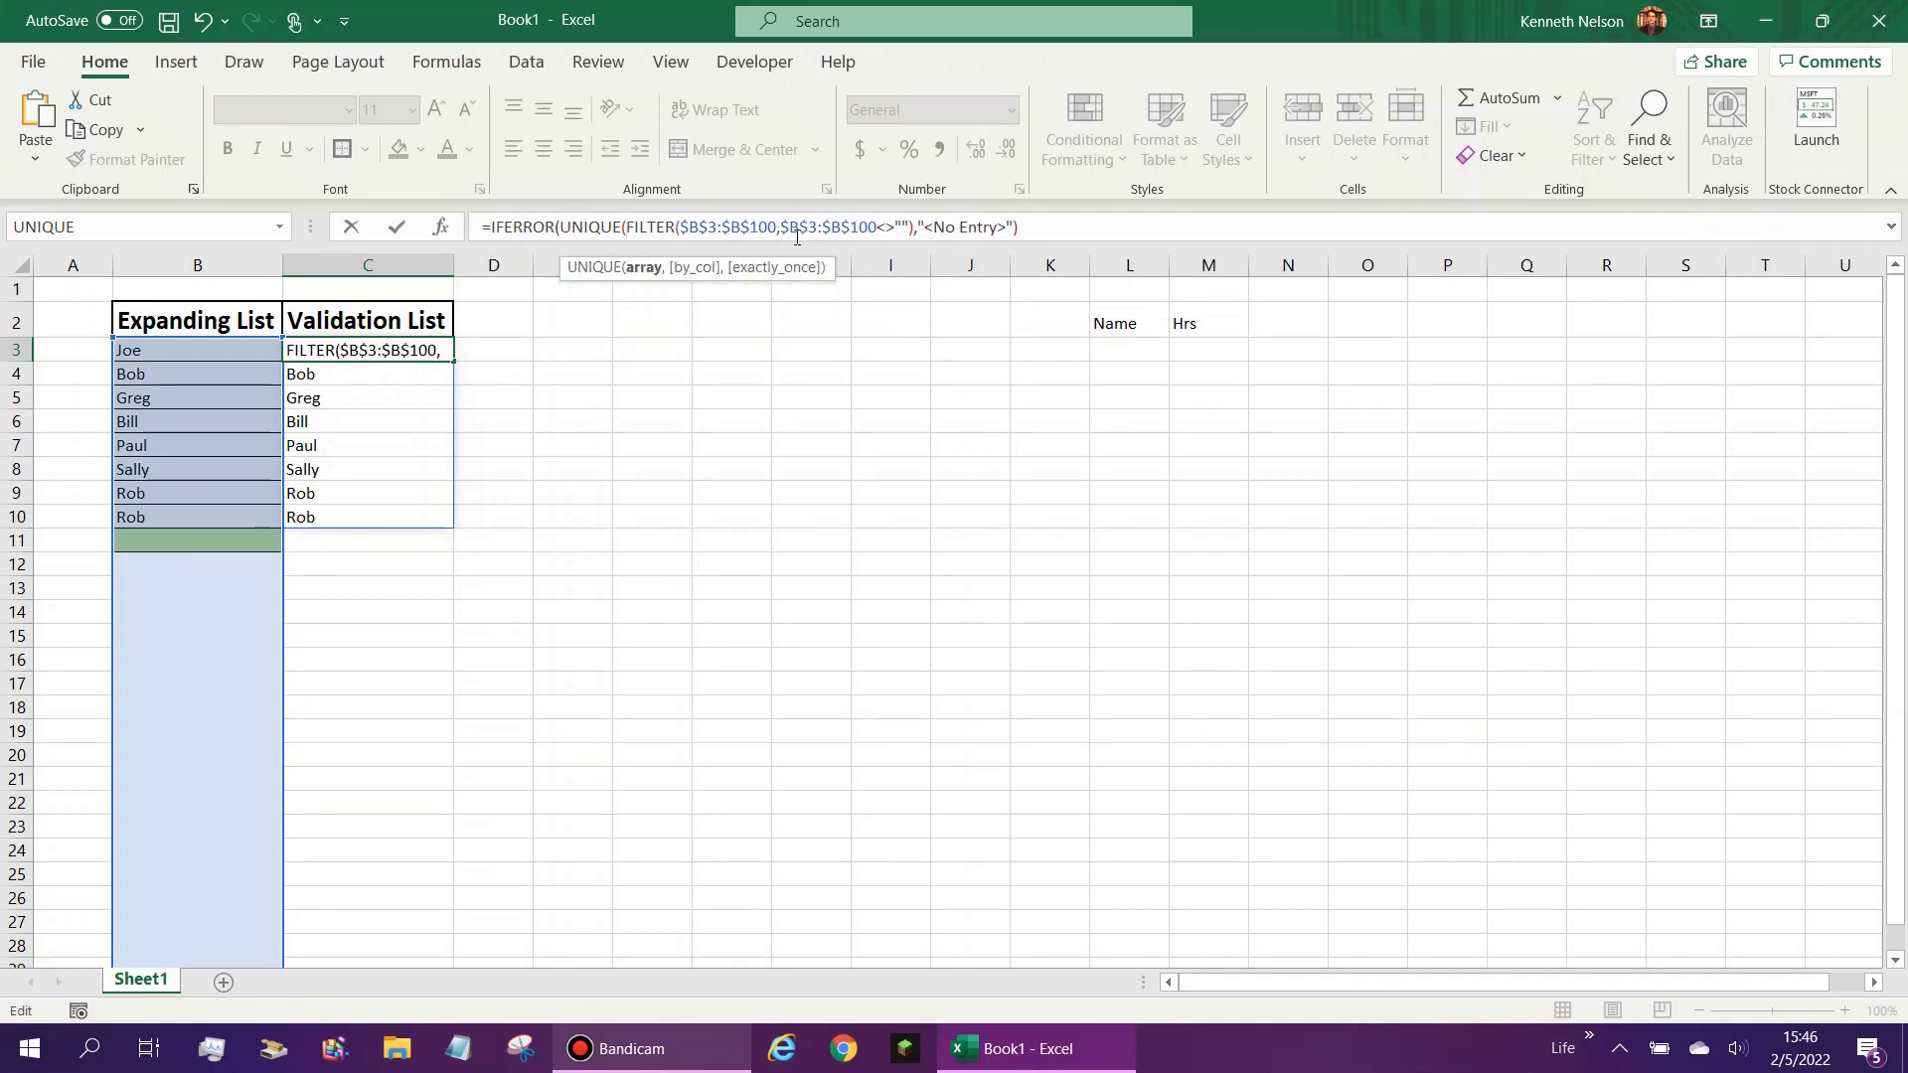
- Close the UNIQUE function's parenthesis after the FILTER expression and commit the formula in C3
click(644, 267)
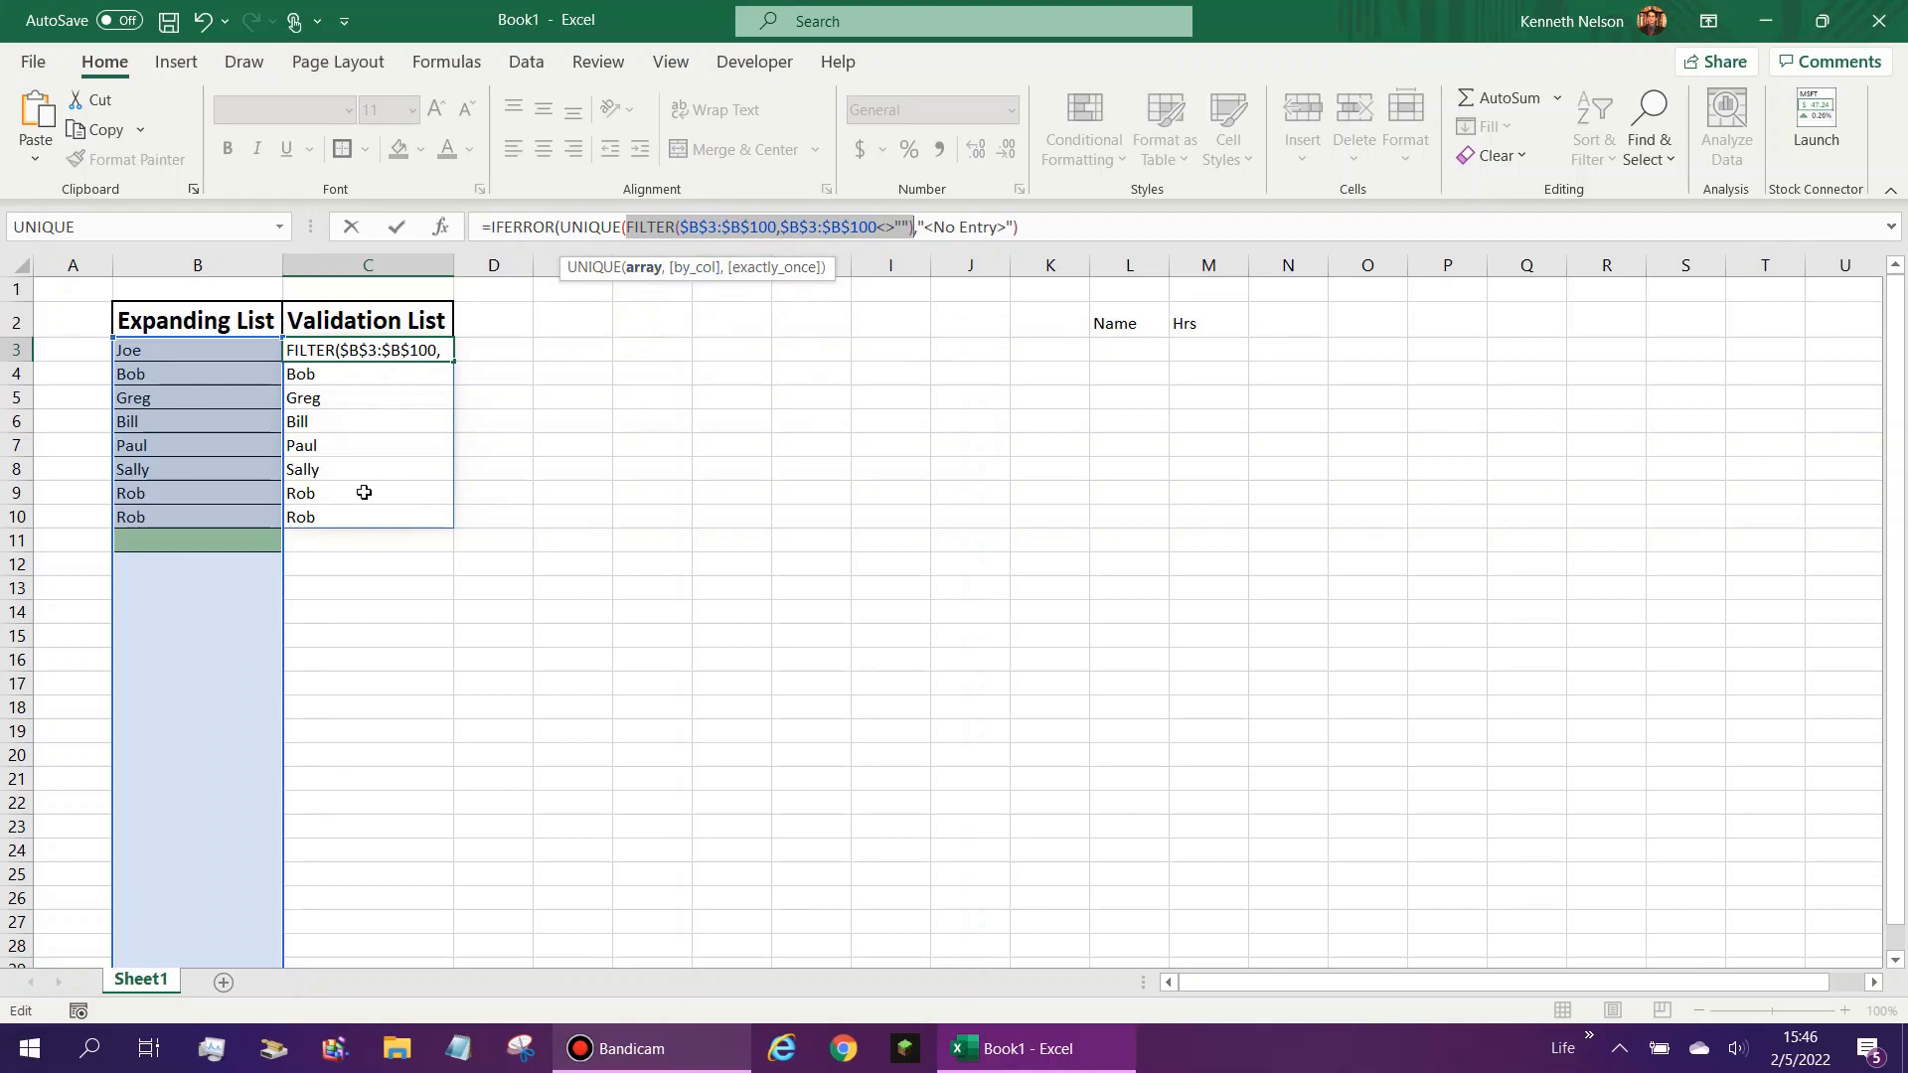
click(907, 226)
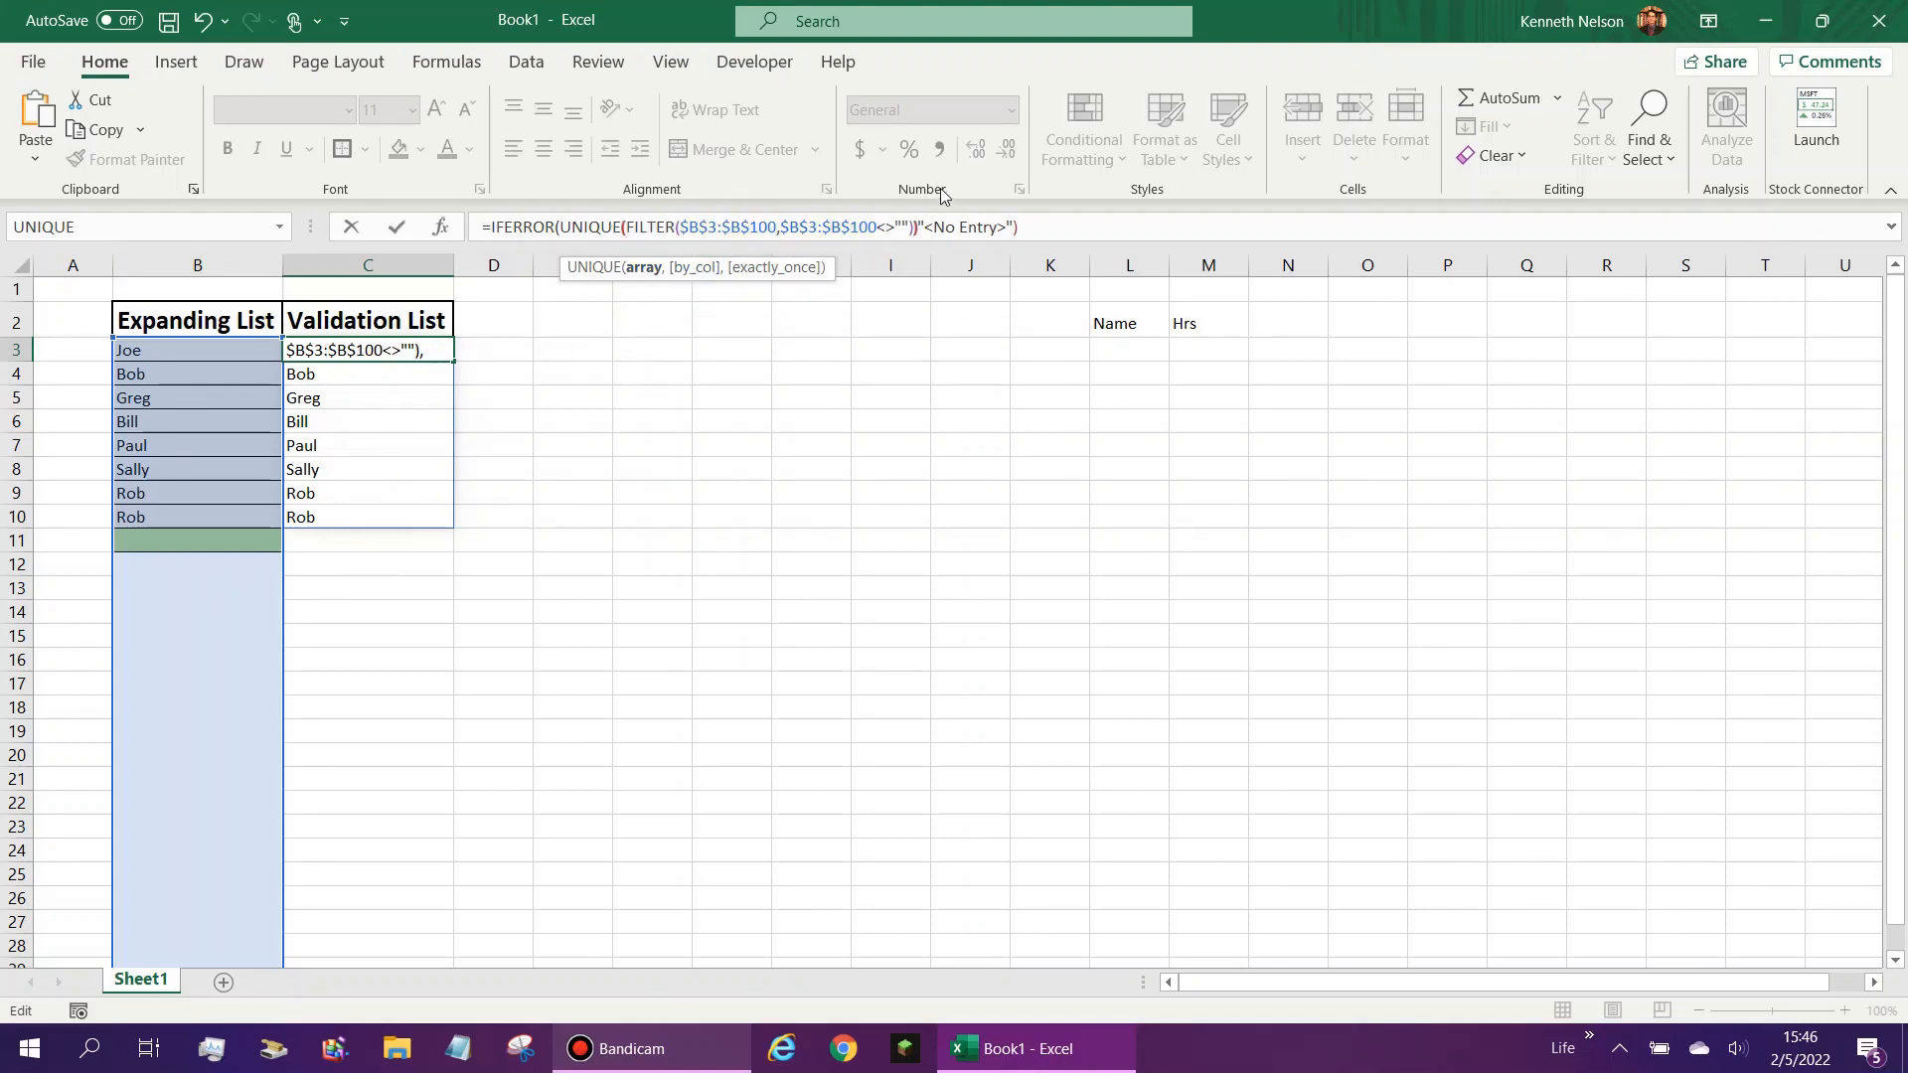
text())
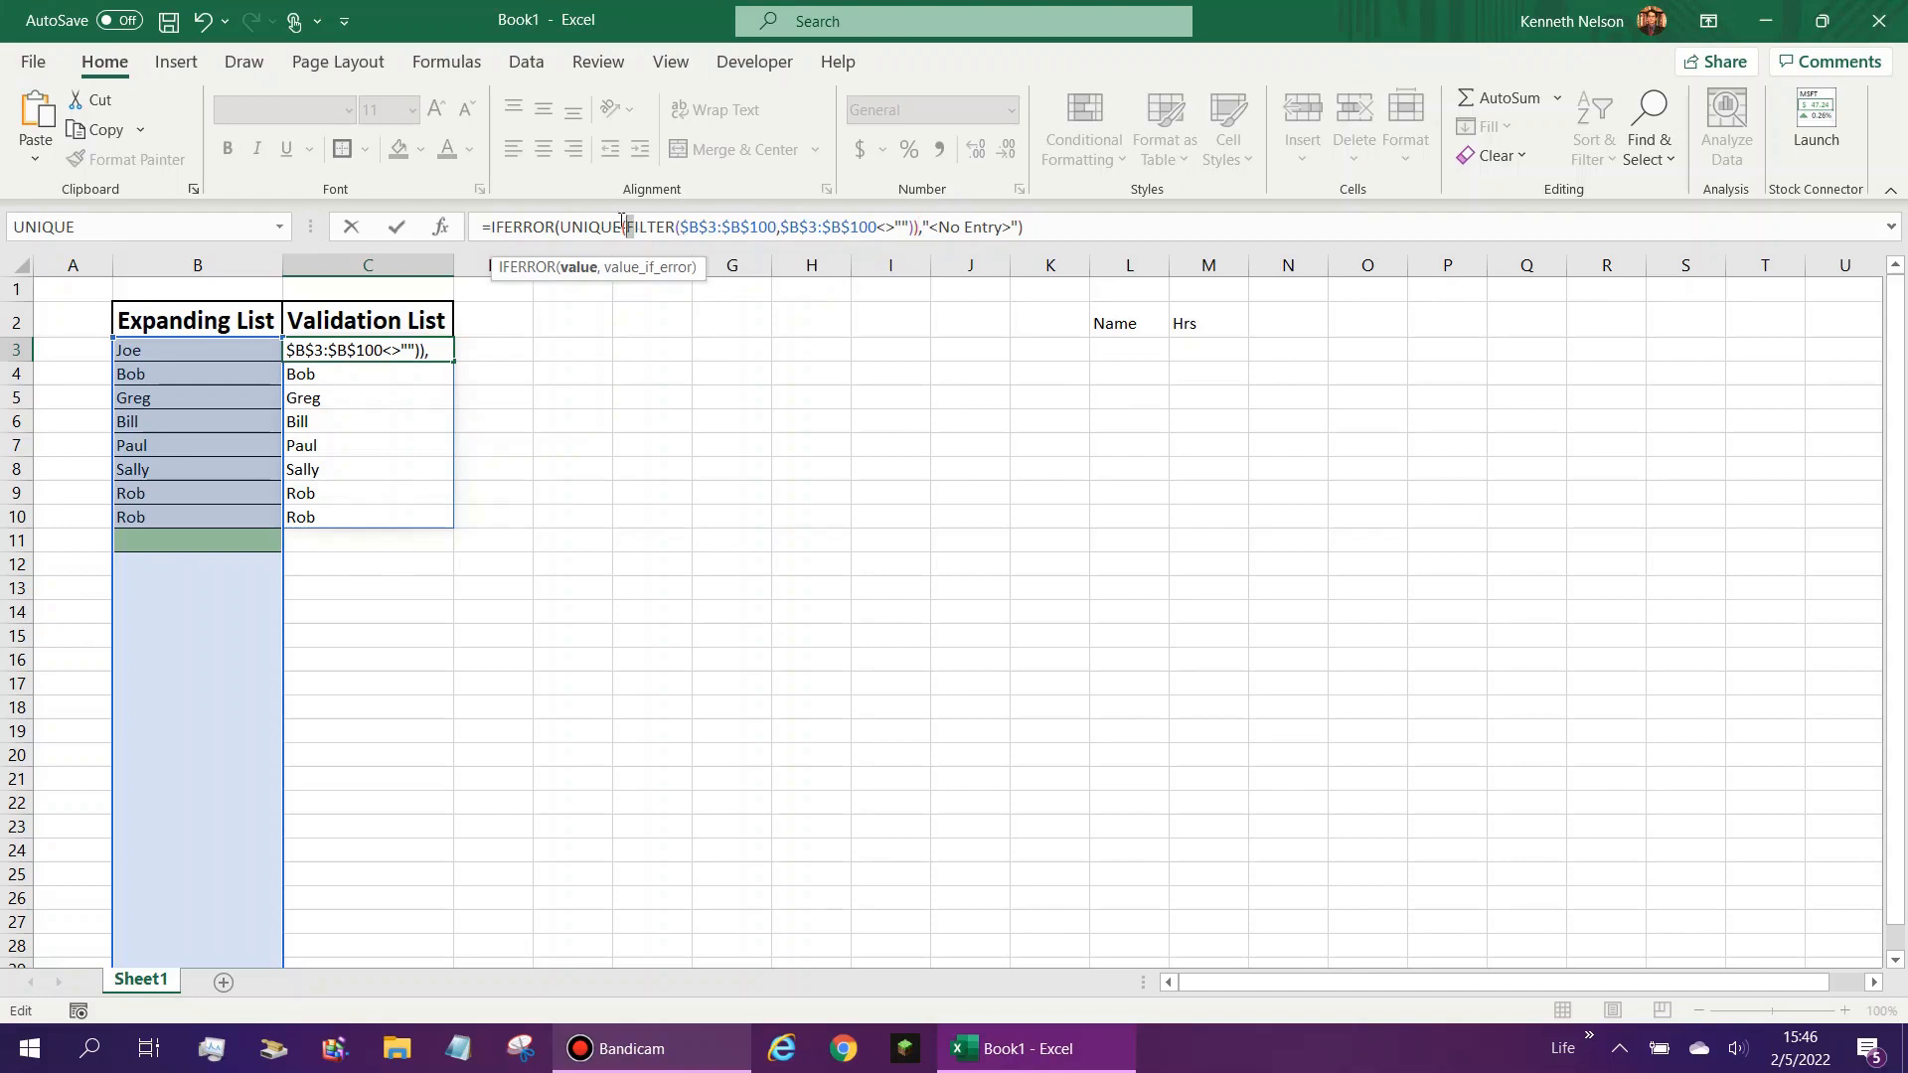
double_click(625, 228)
double_click(914, 225)
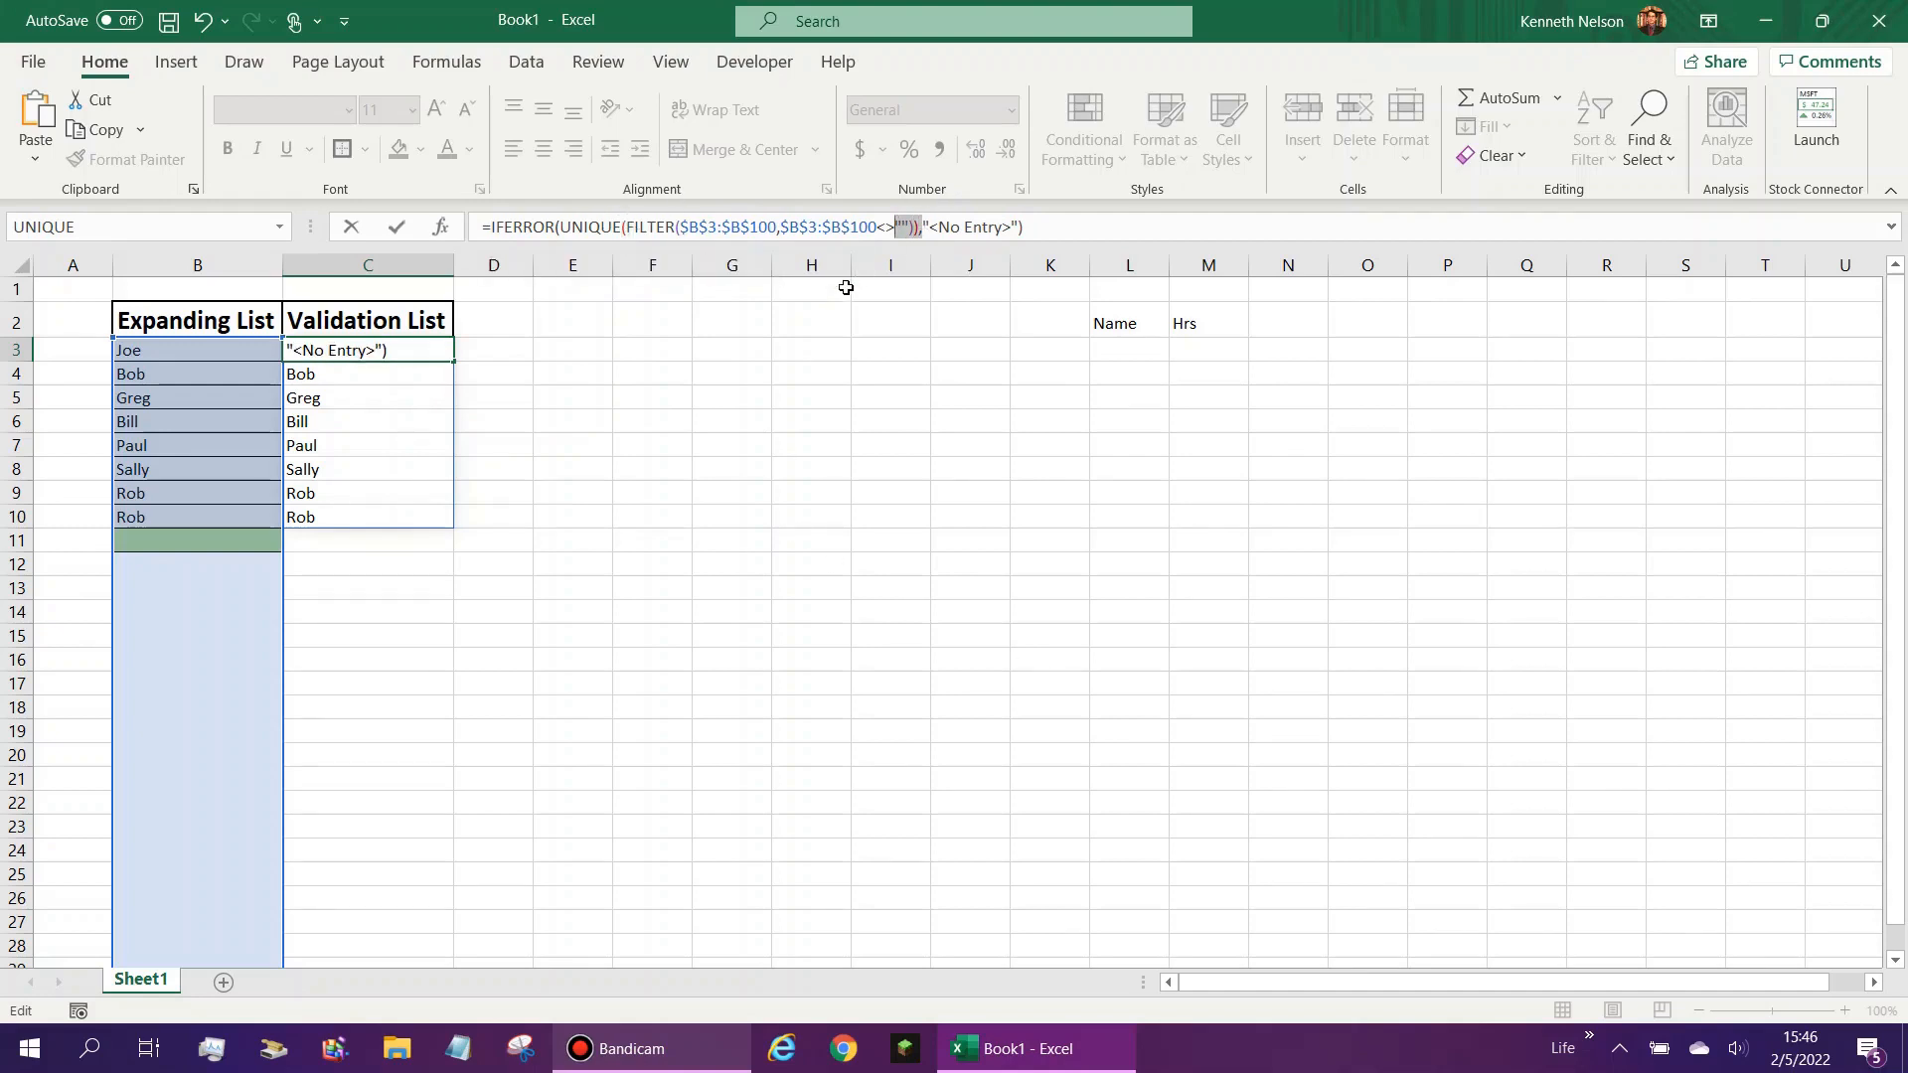
key(Return)
- Clear the duplicate name from cell B10 of the Expanding List
click(328, 497)
click(191, 518)
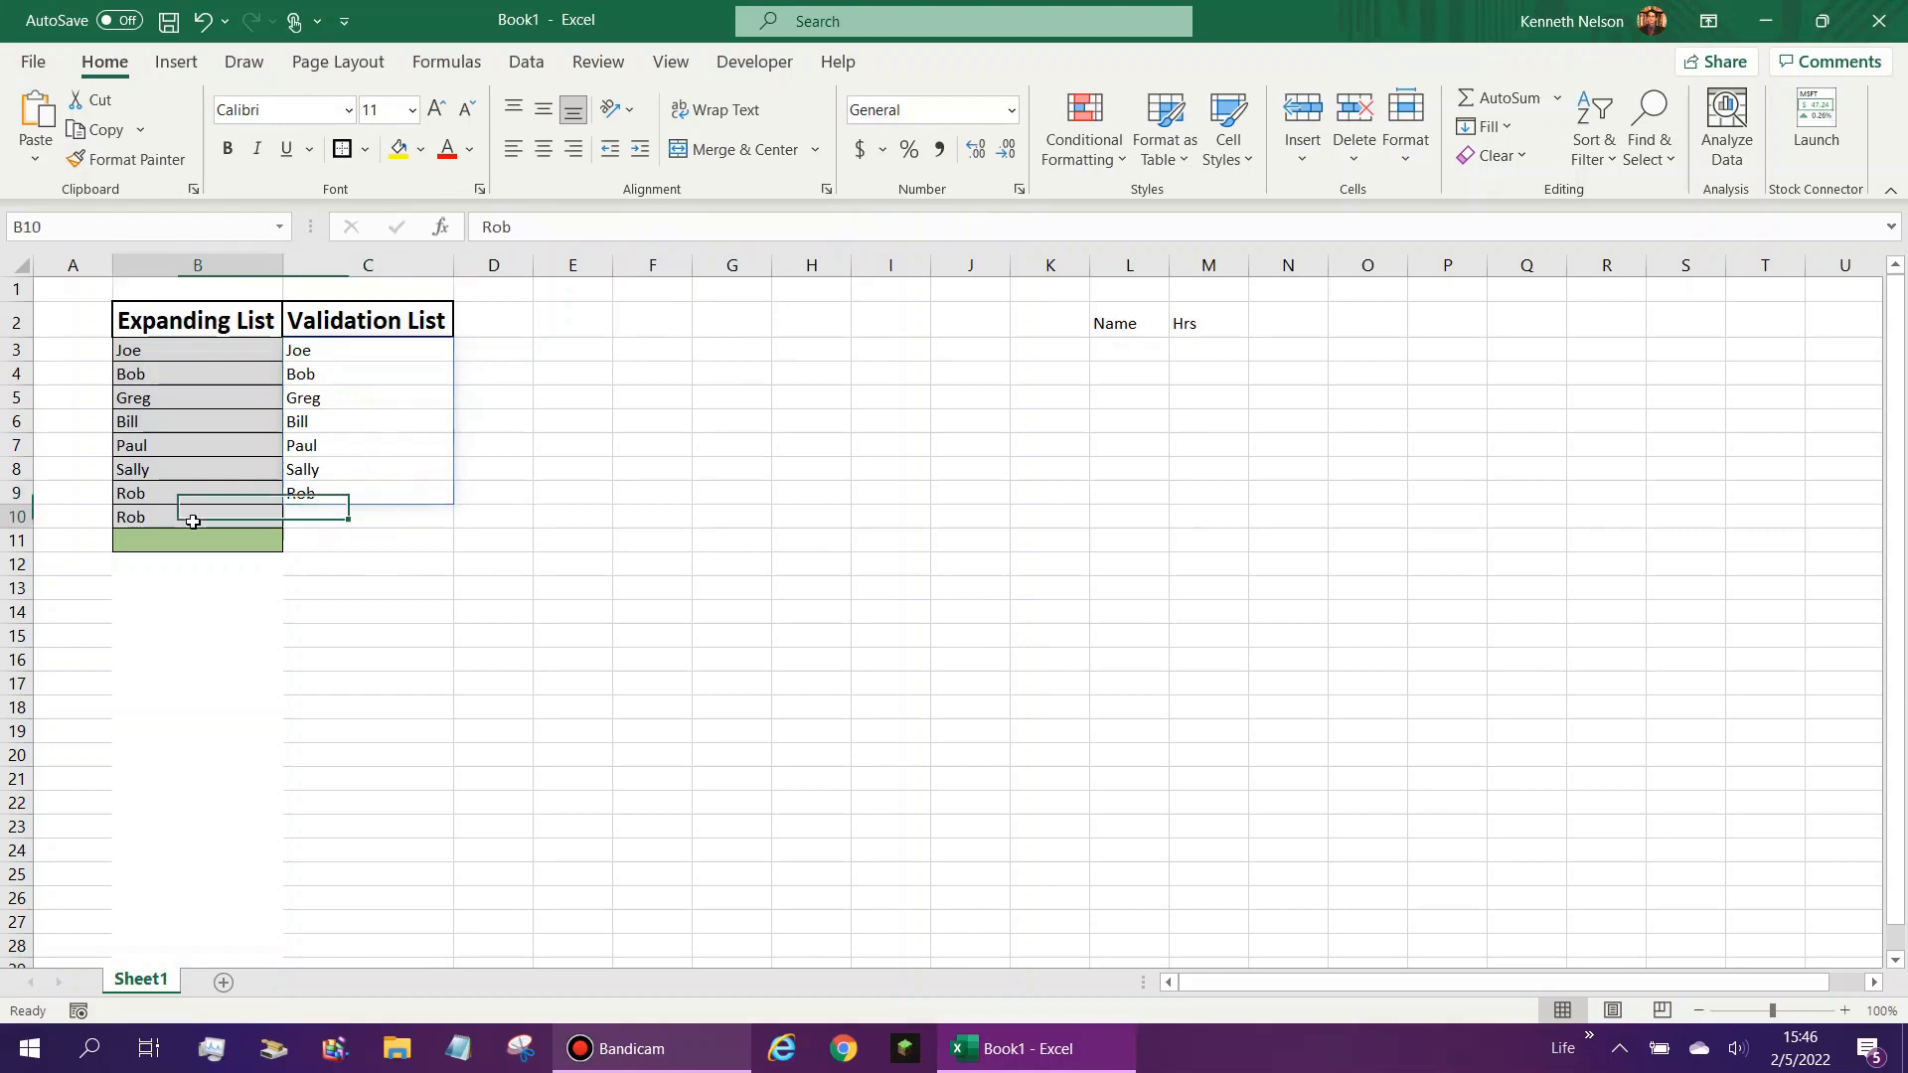
key(Delete)
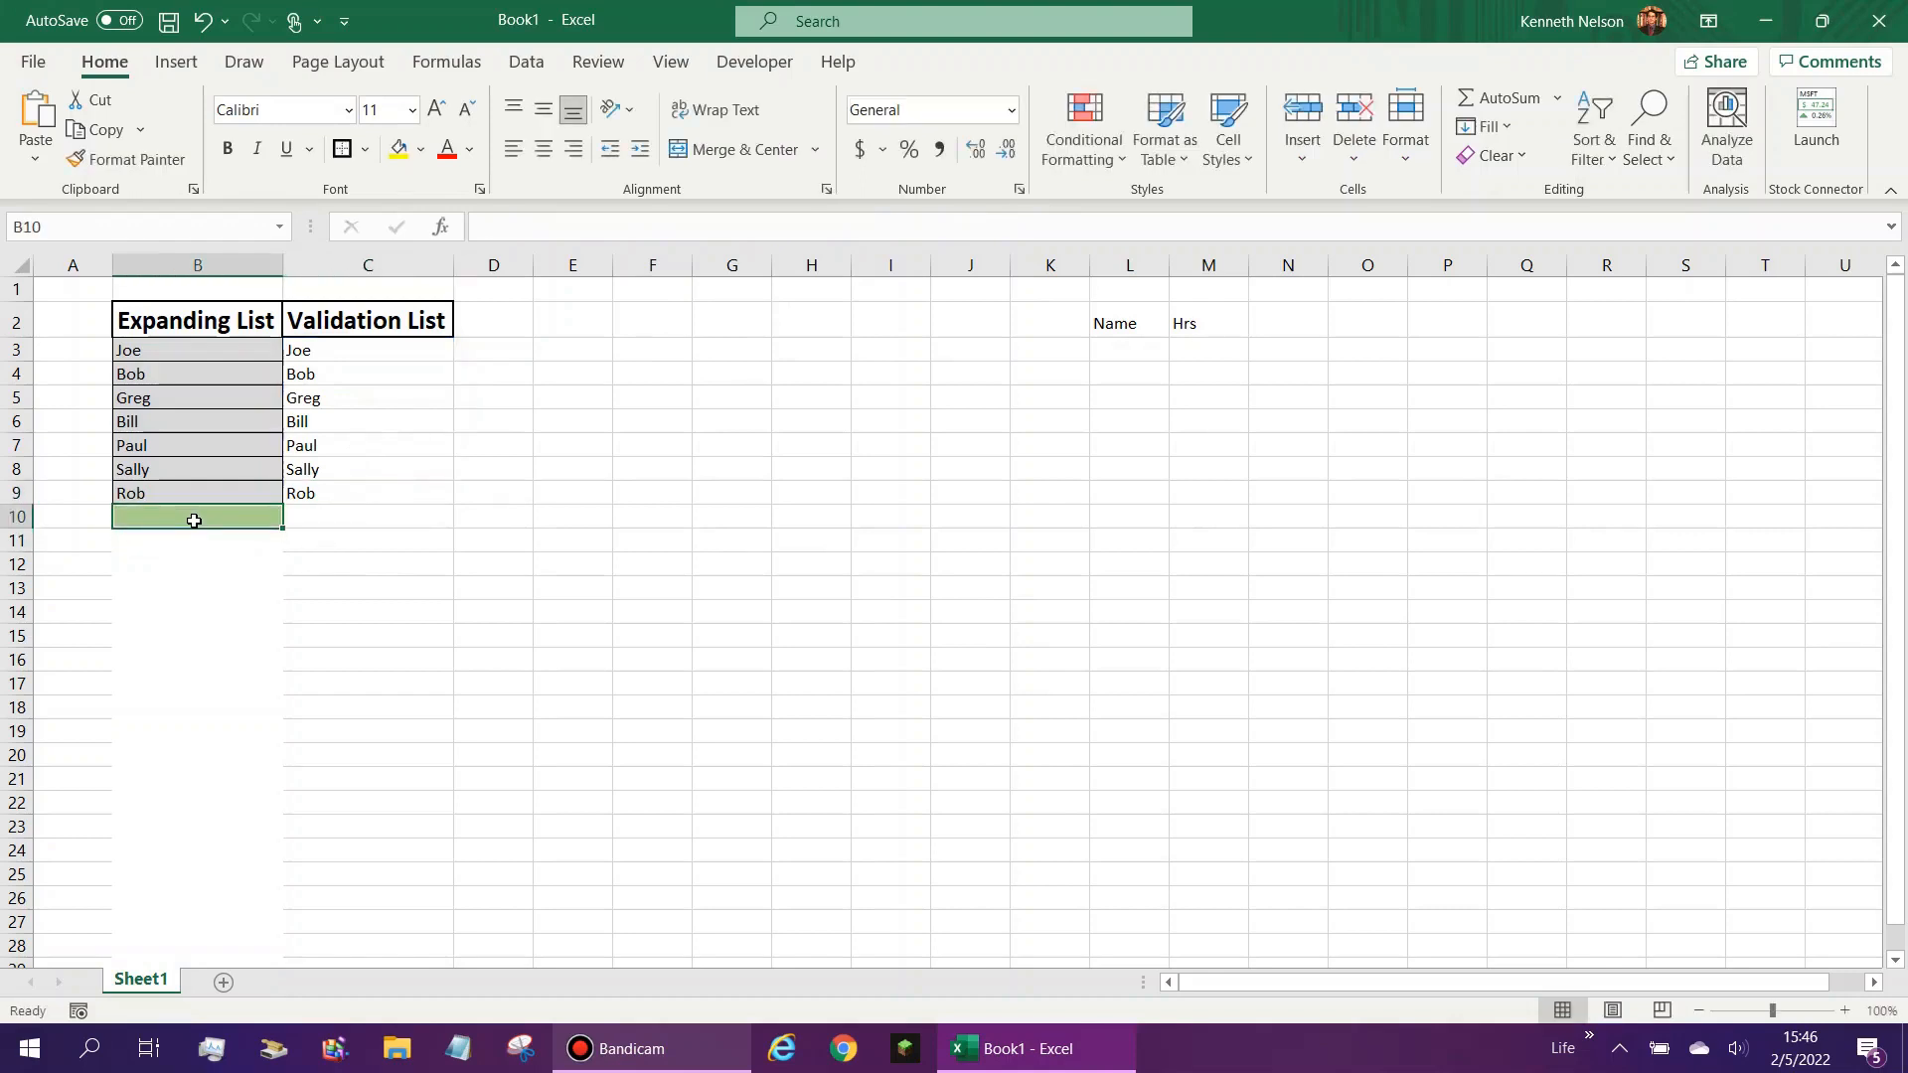
- Try to re-enter the duplicate name in B10, decline the duplicate advisory, and clear the cell
text(Rob)
key(Return)
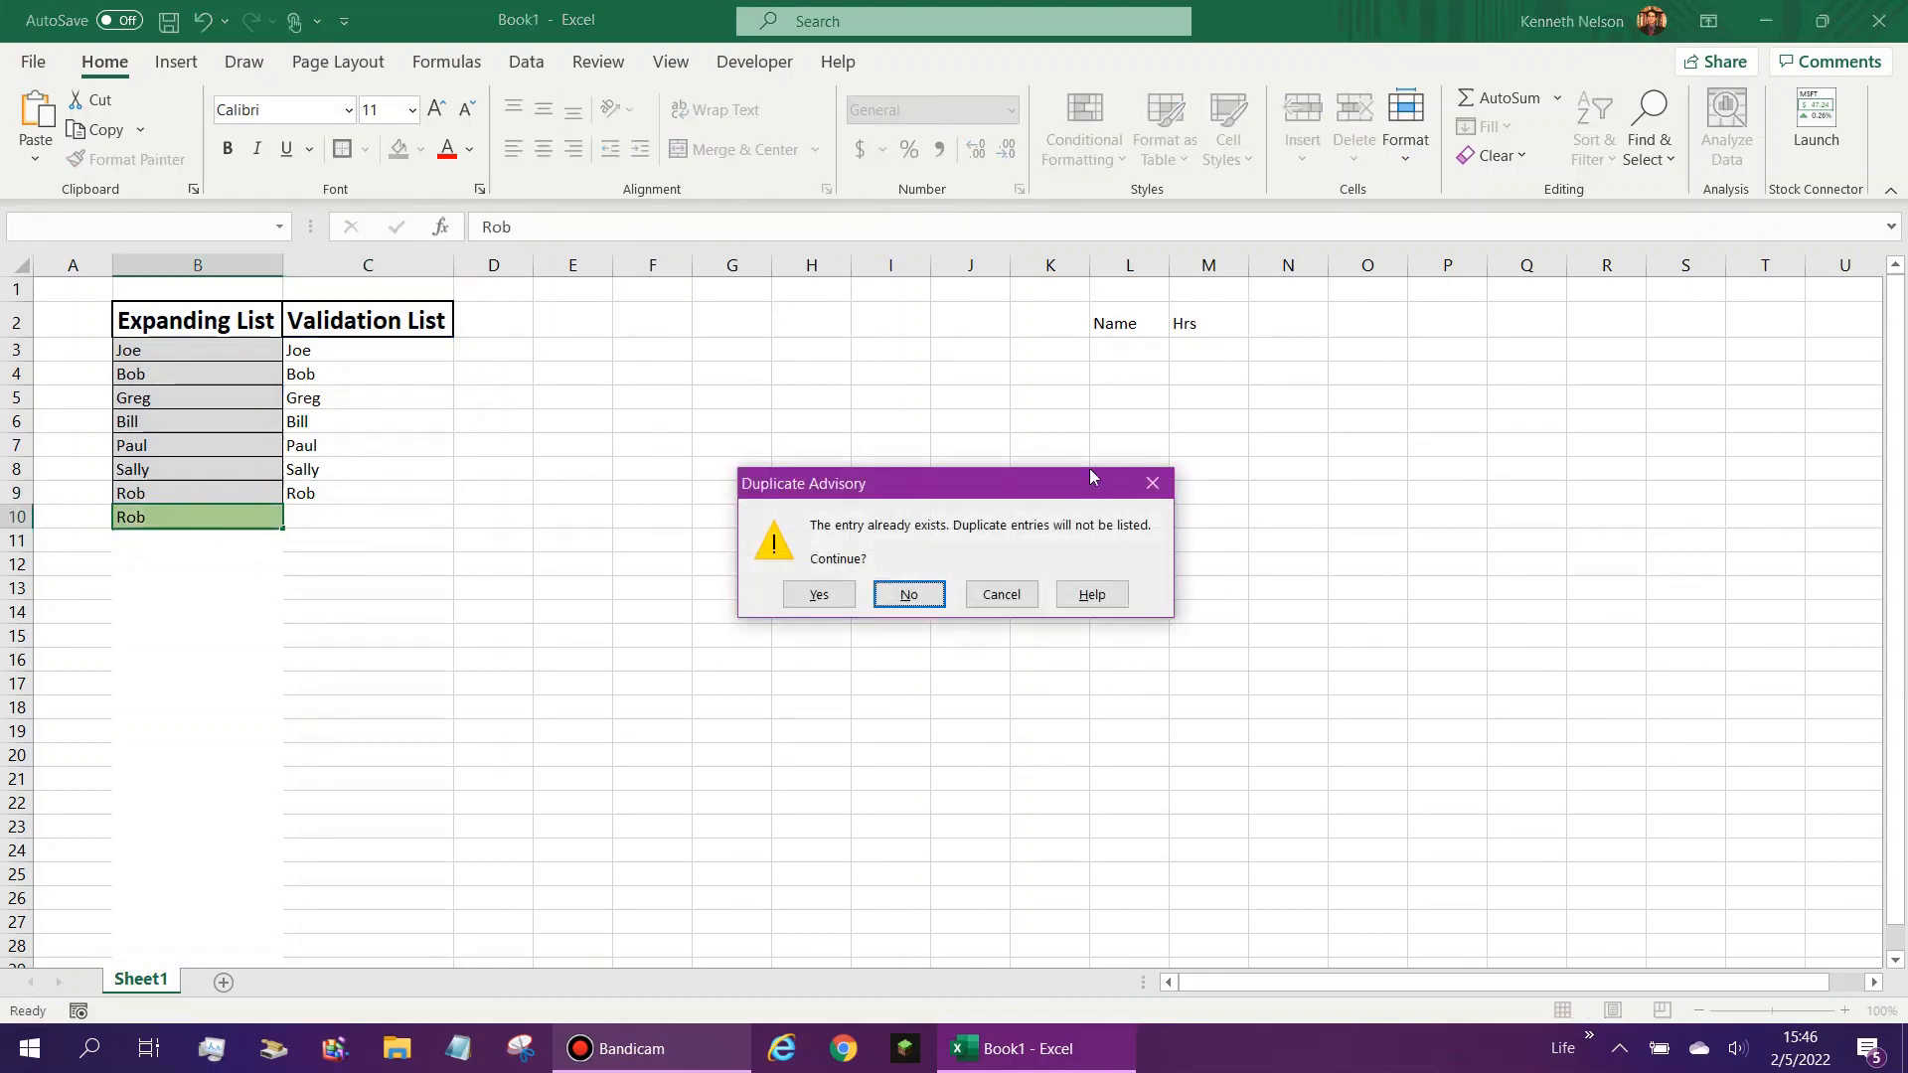
click(916, 596)
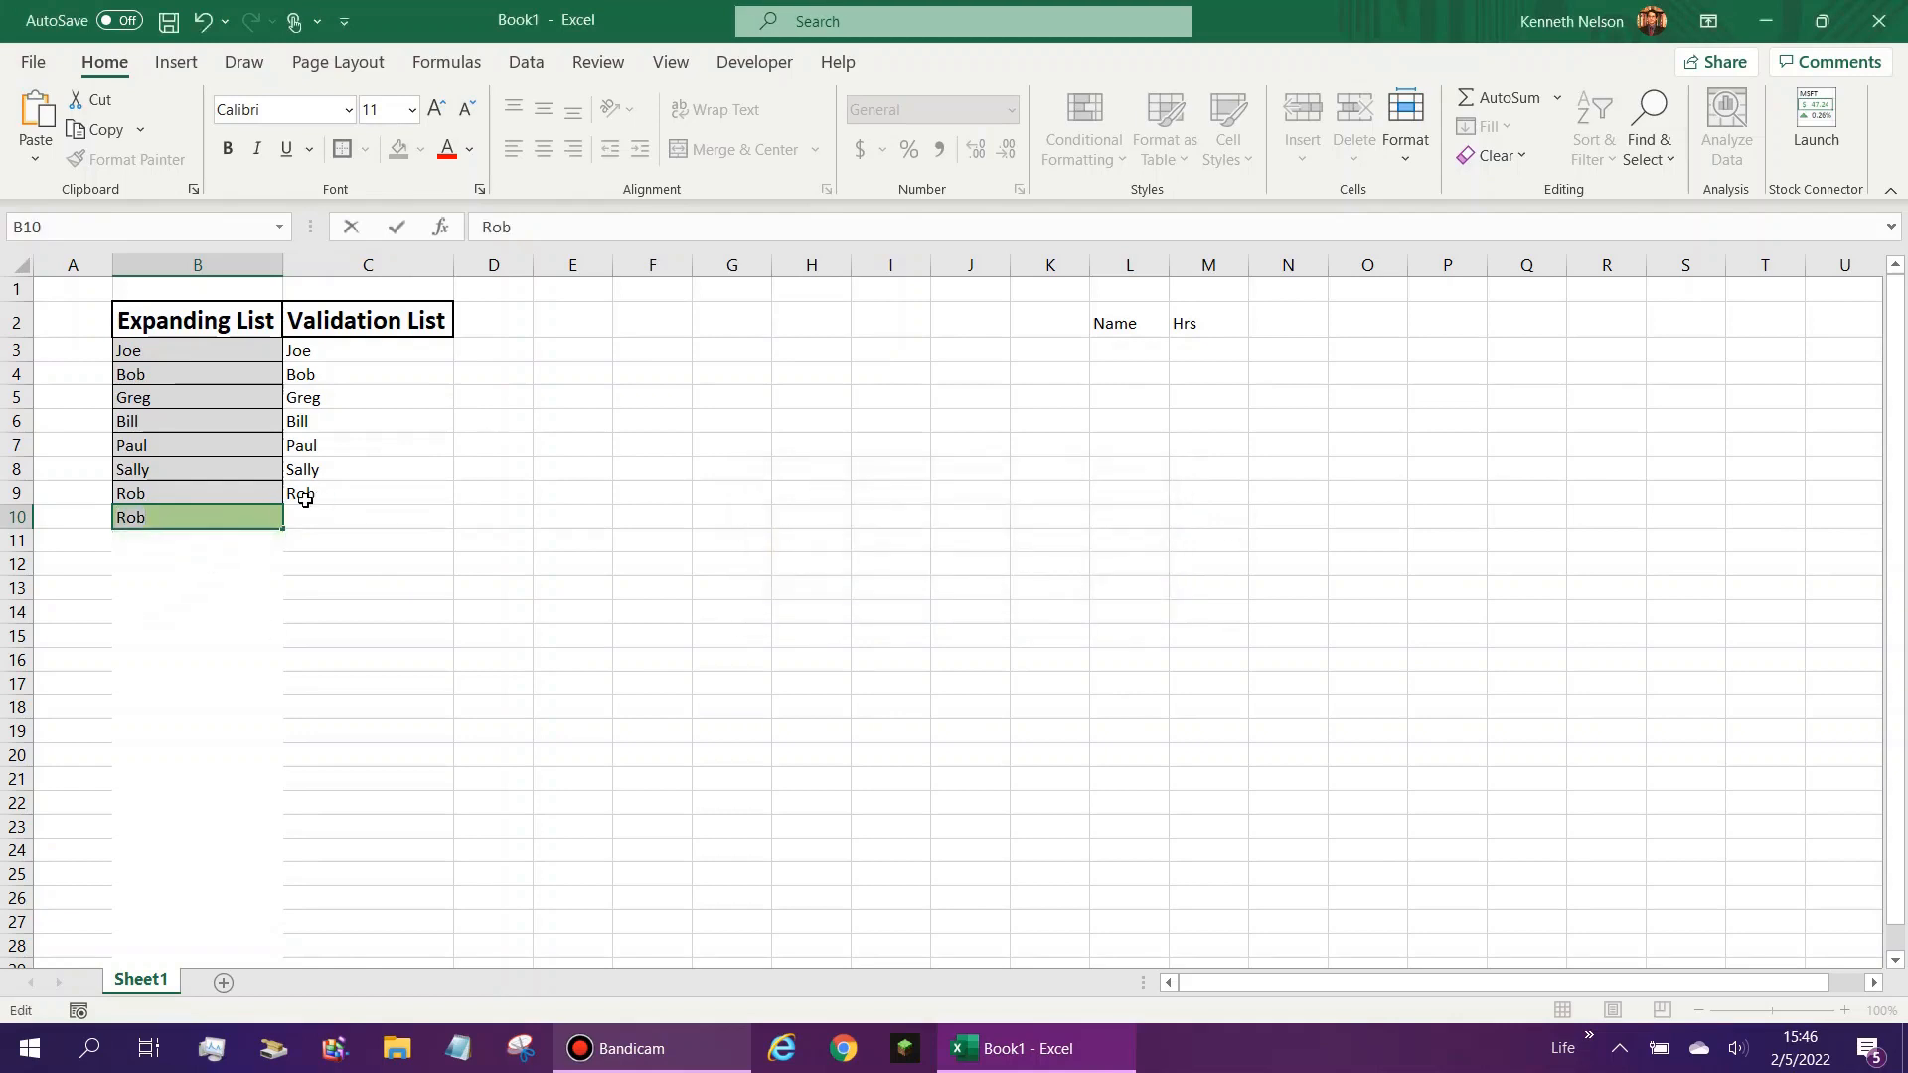
key(Delete)
key(Return)
- Examine the spilled UNIQUE formula through the cells of the Validation List up to C3
click(344, 520)
click(355, 496)
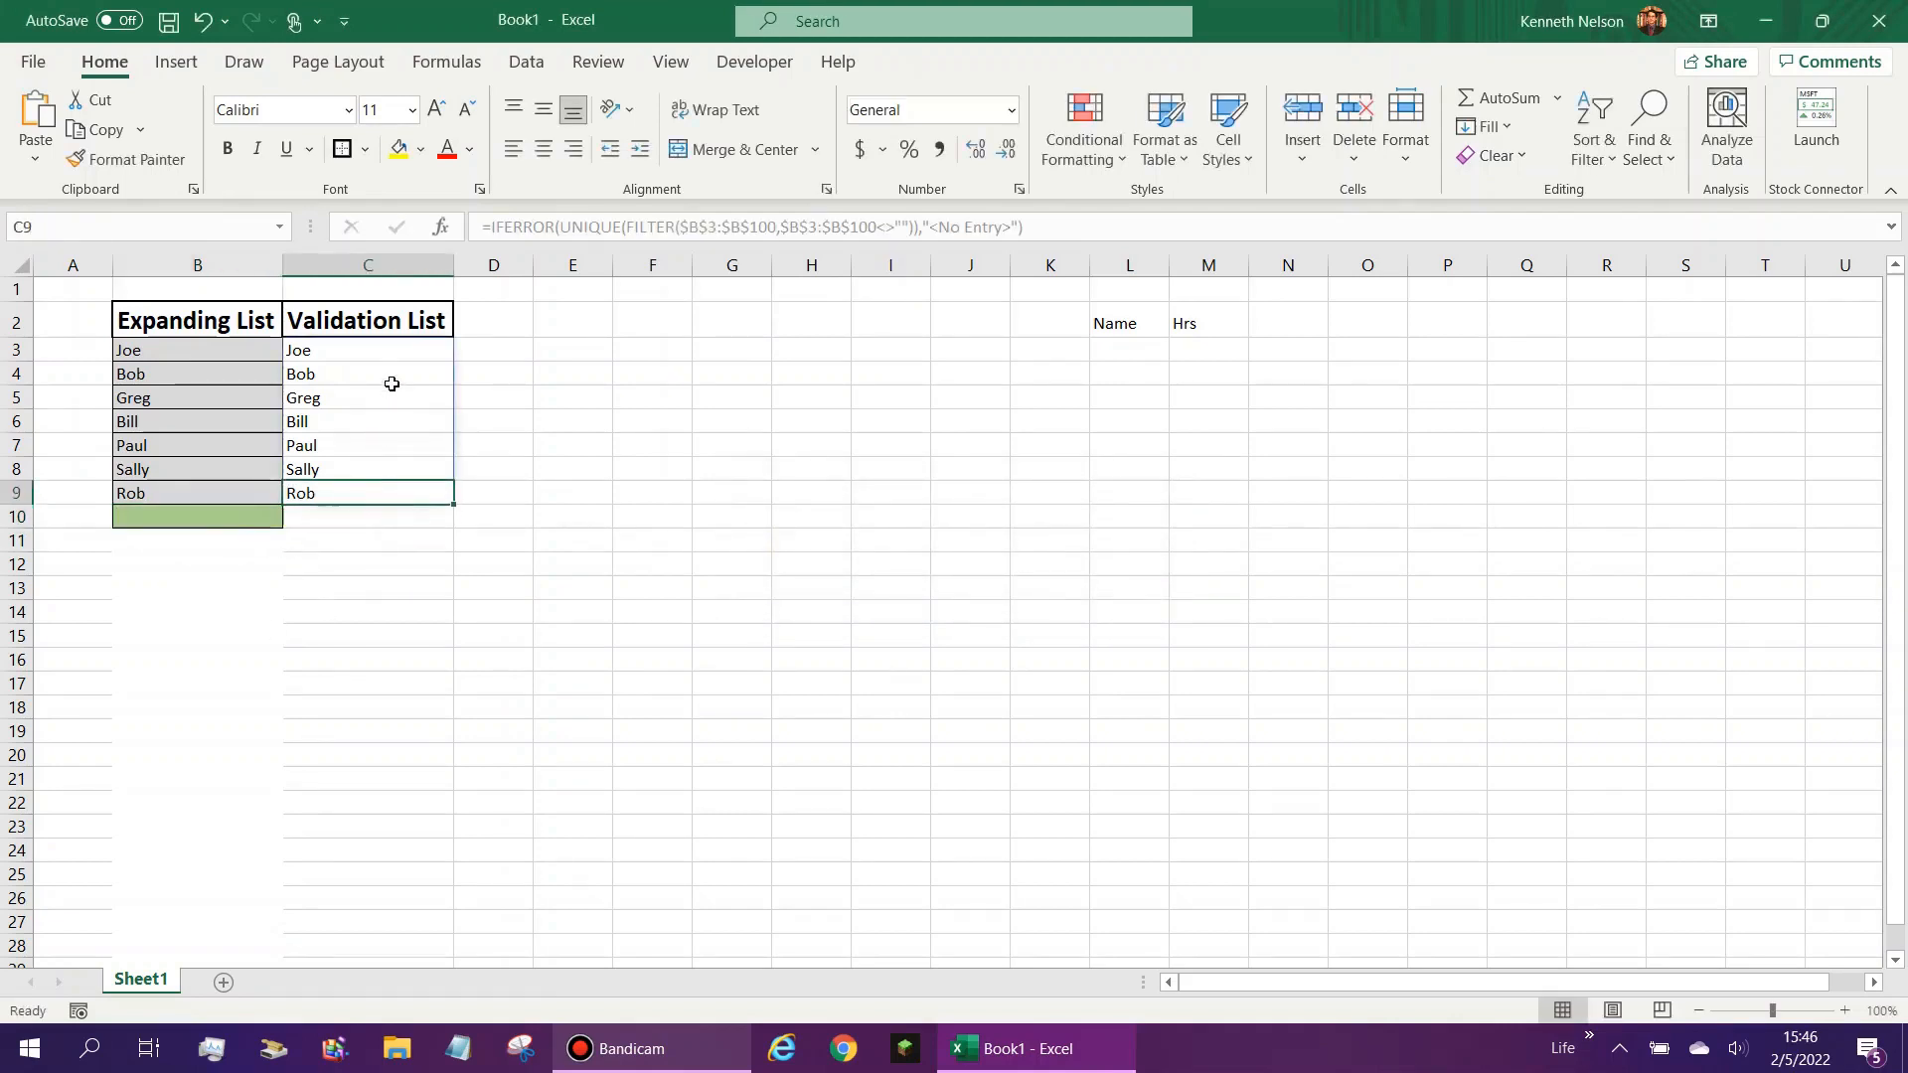
key(Up)
key(Up)
key(Up)
key(Up)
key(Up)
key(Up)
key(Down)
key(Up)
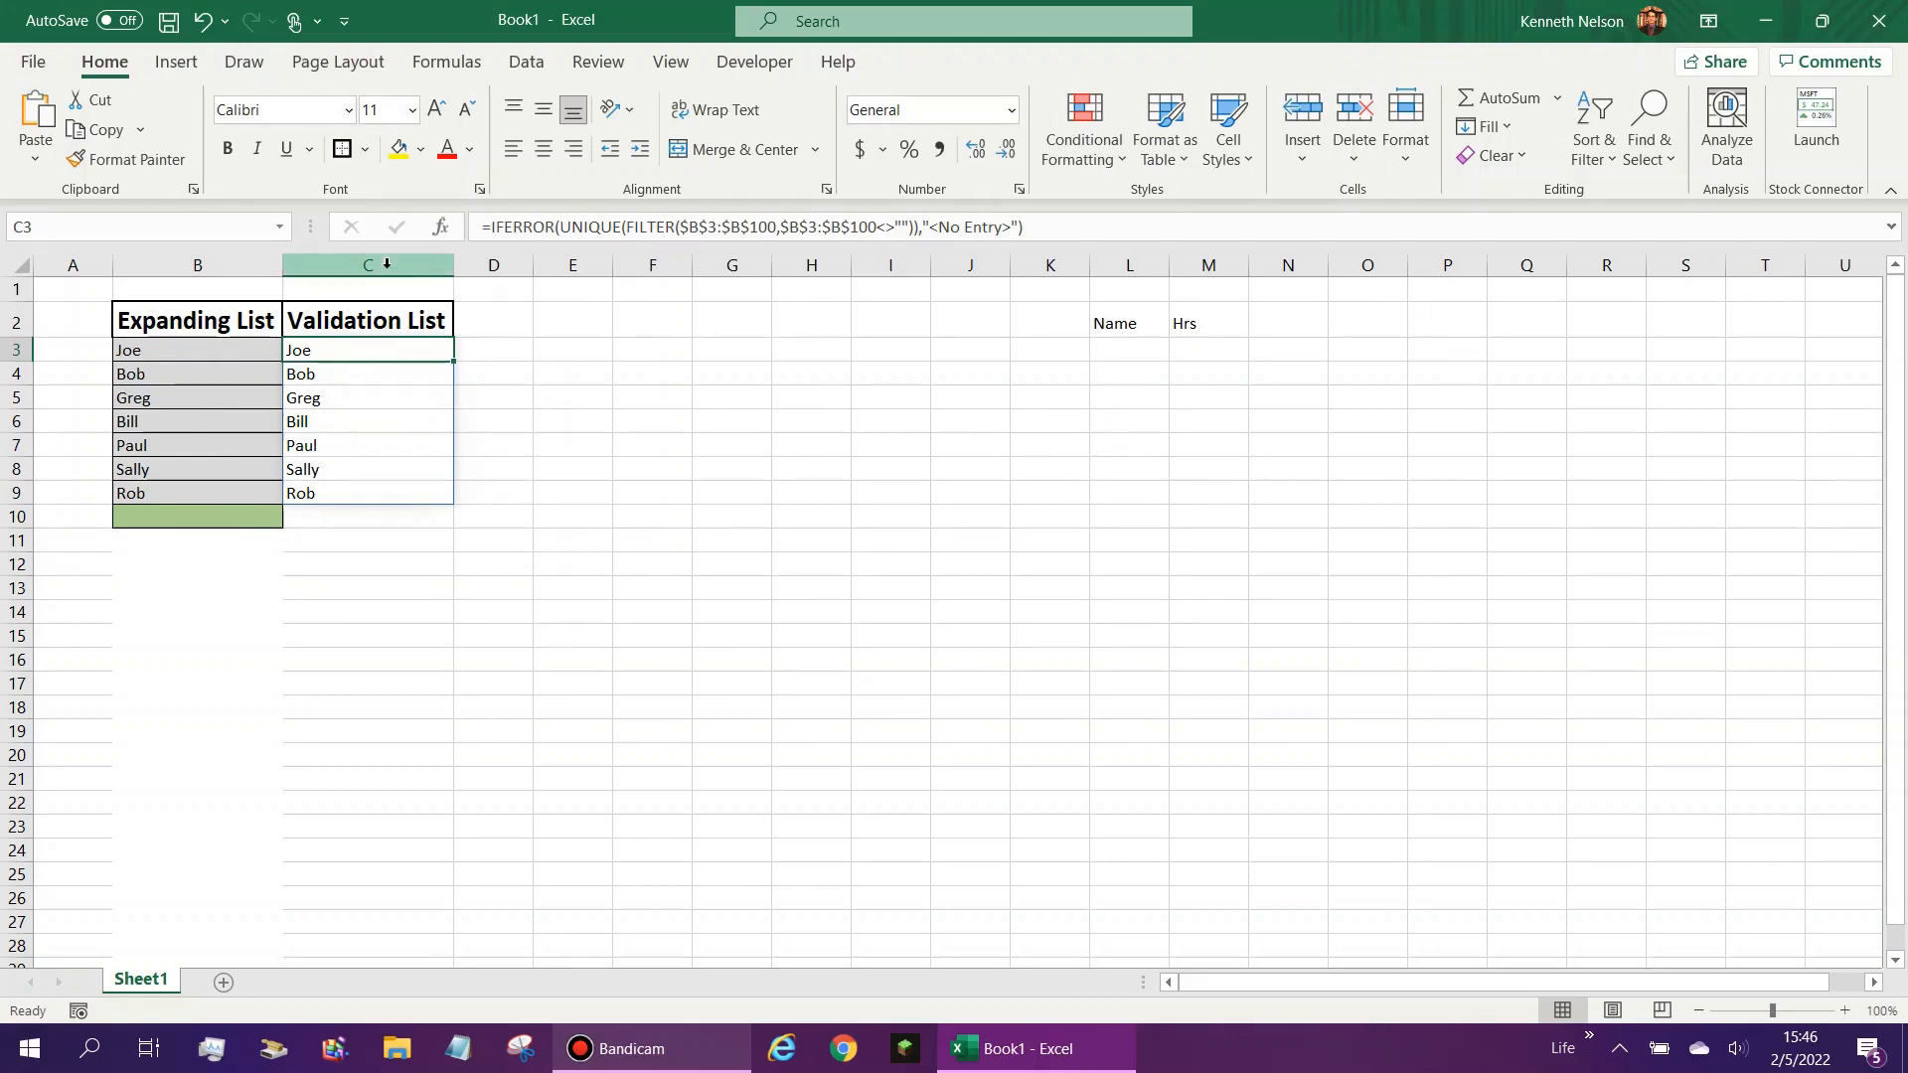
- Hide column C containing the Validation List
click(387, 263)
right_click(387, 264)
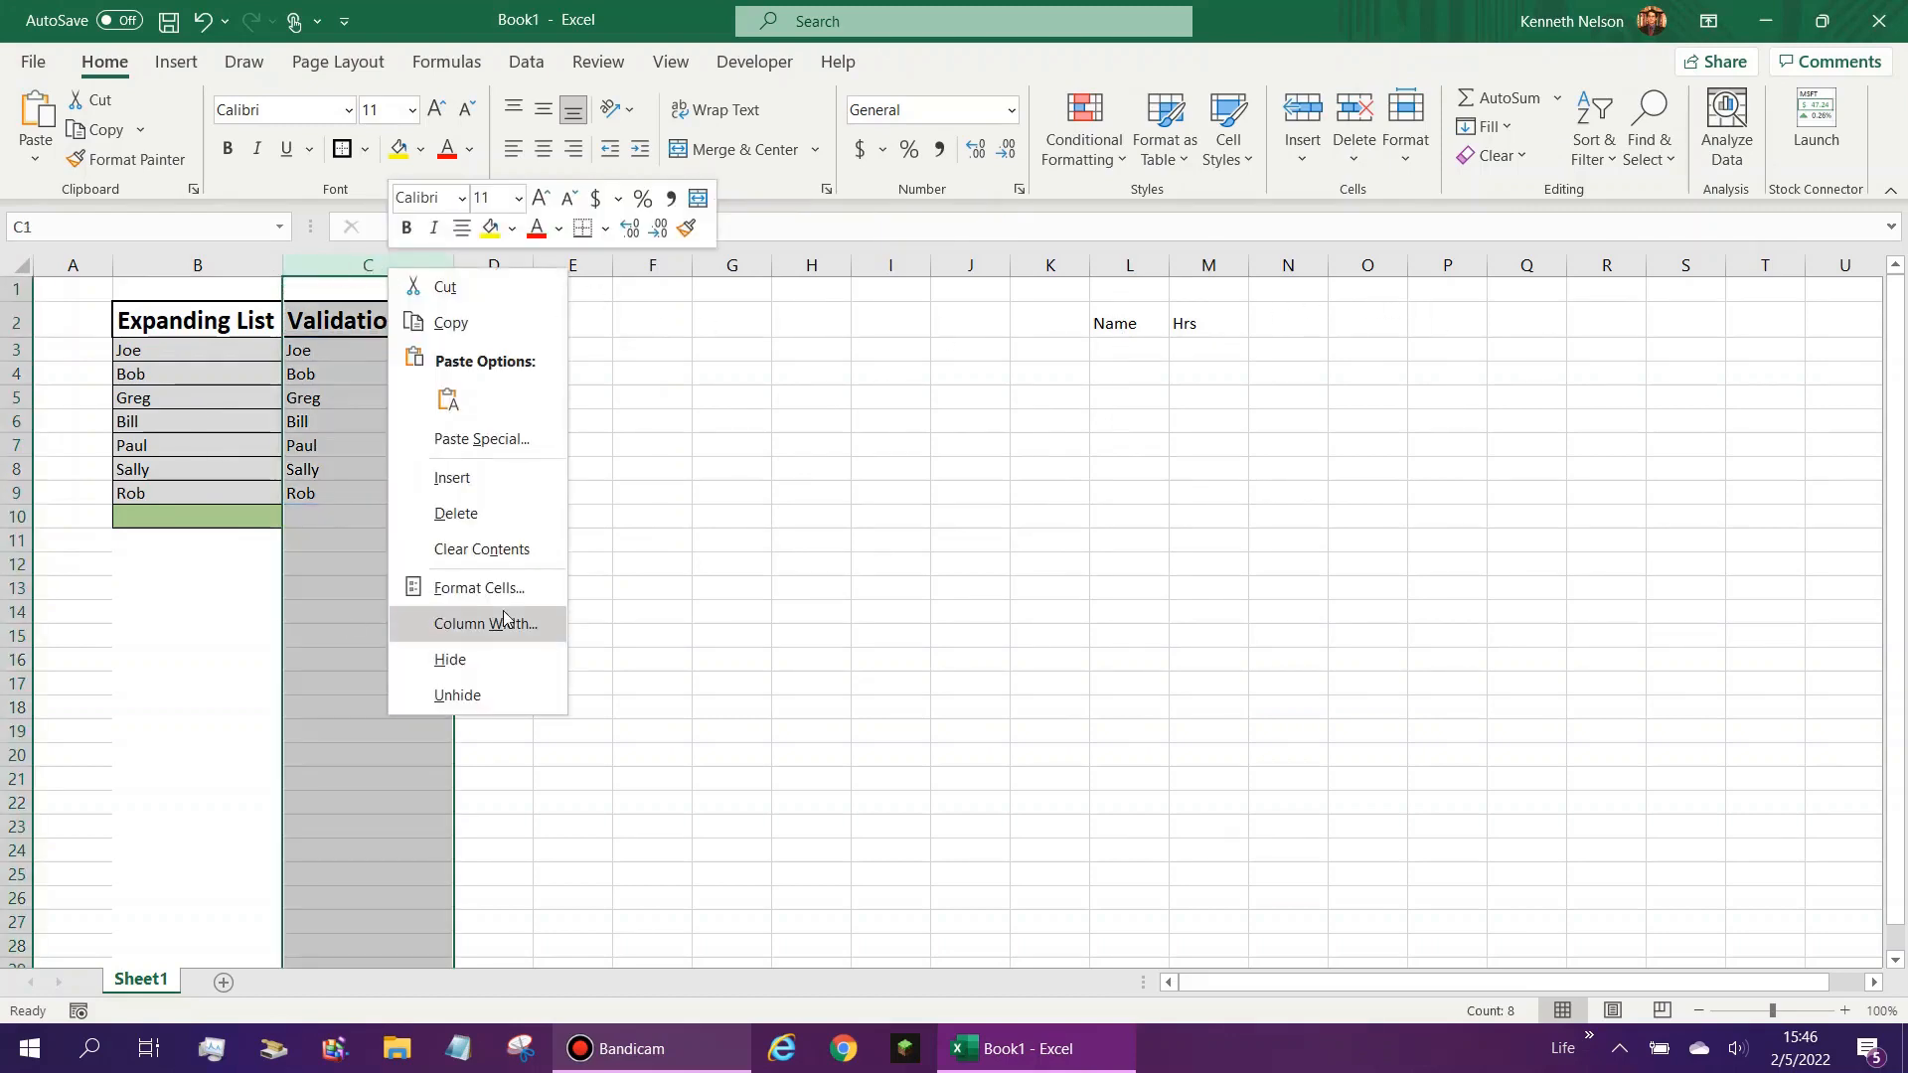
click(490, 661)
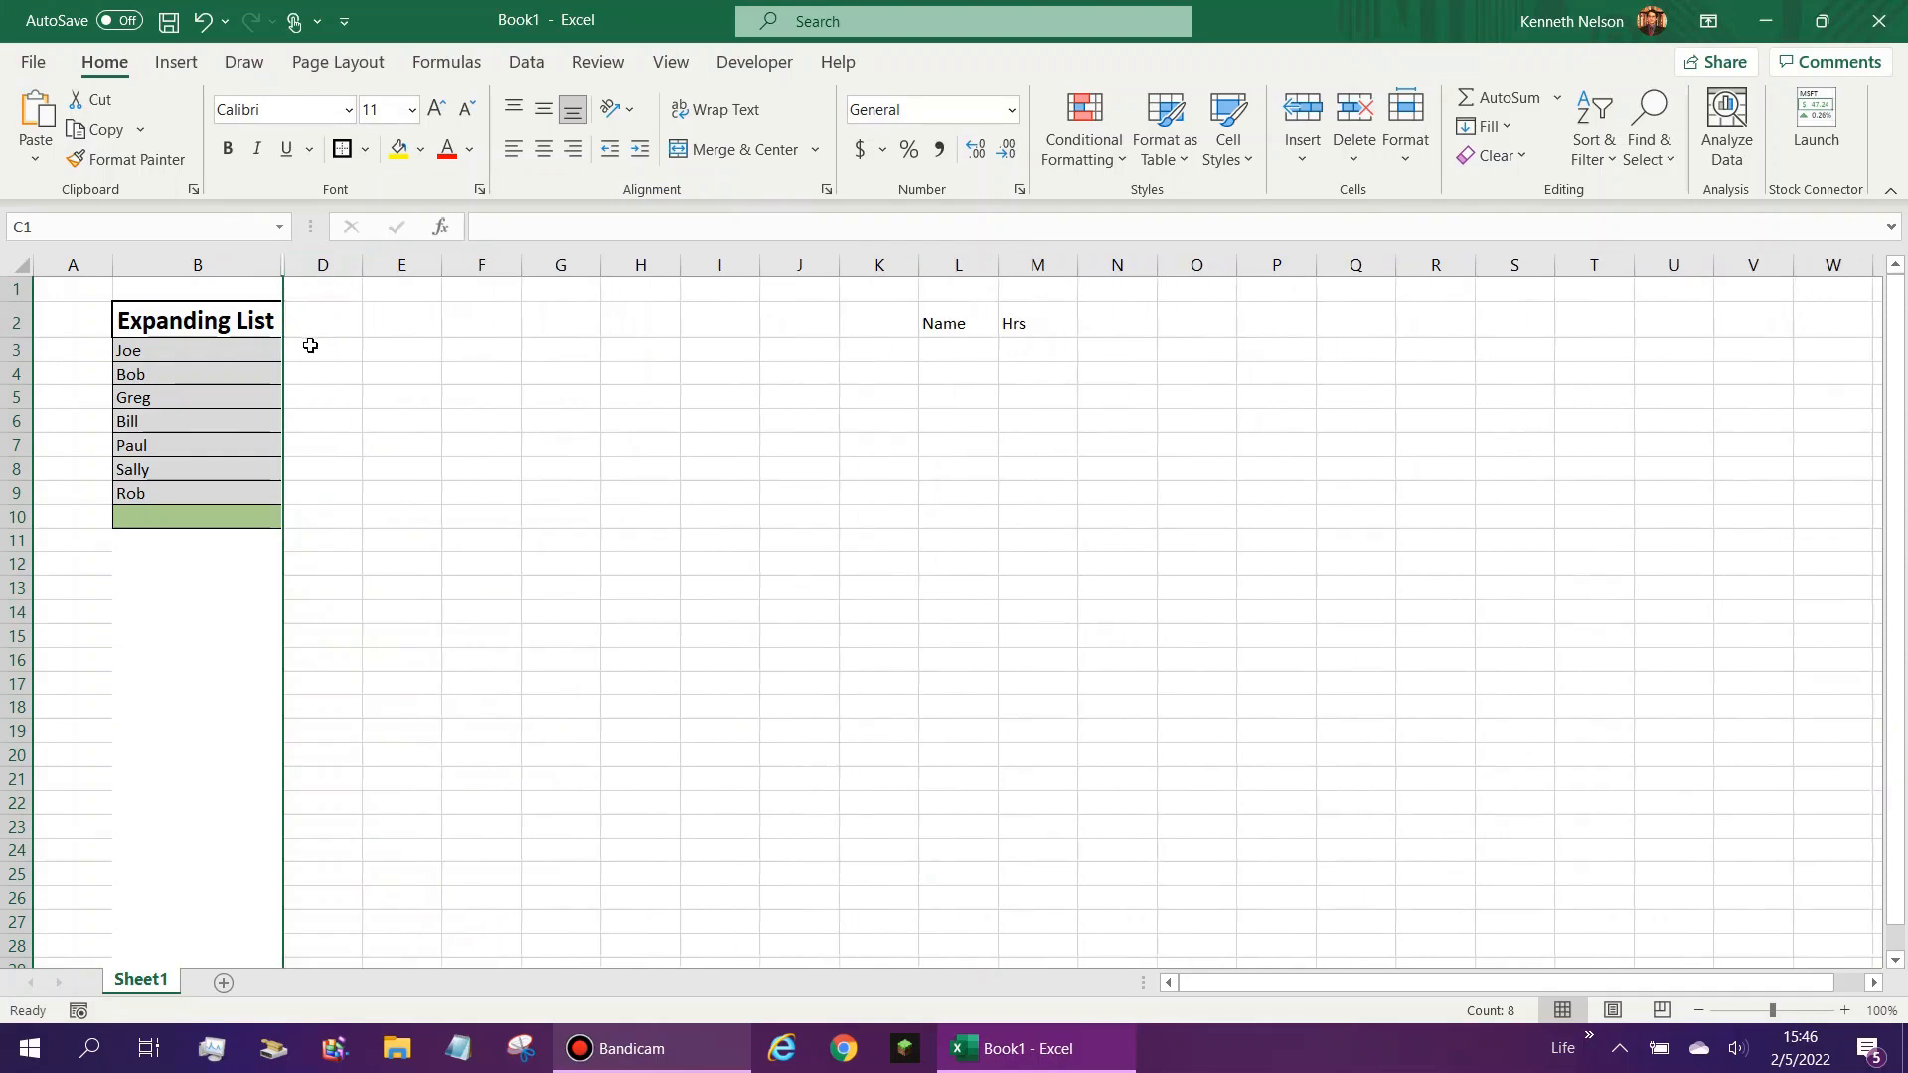
click(328, 294)
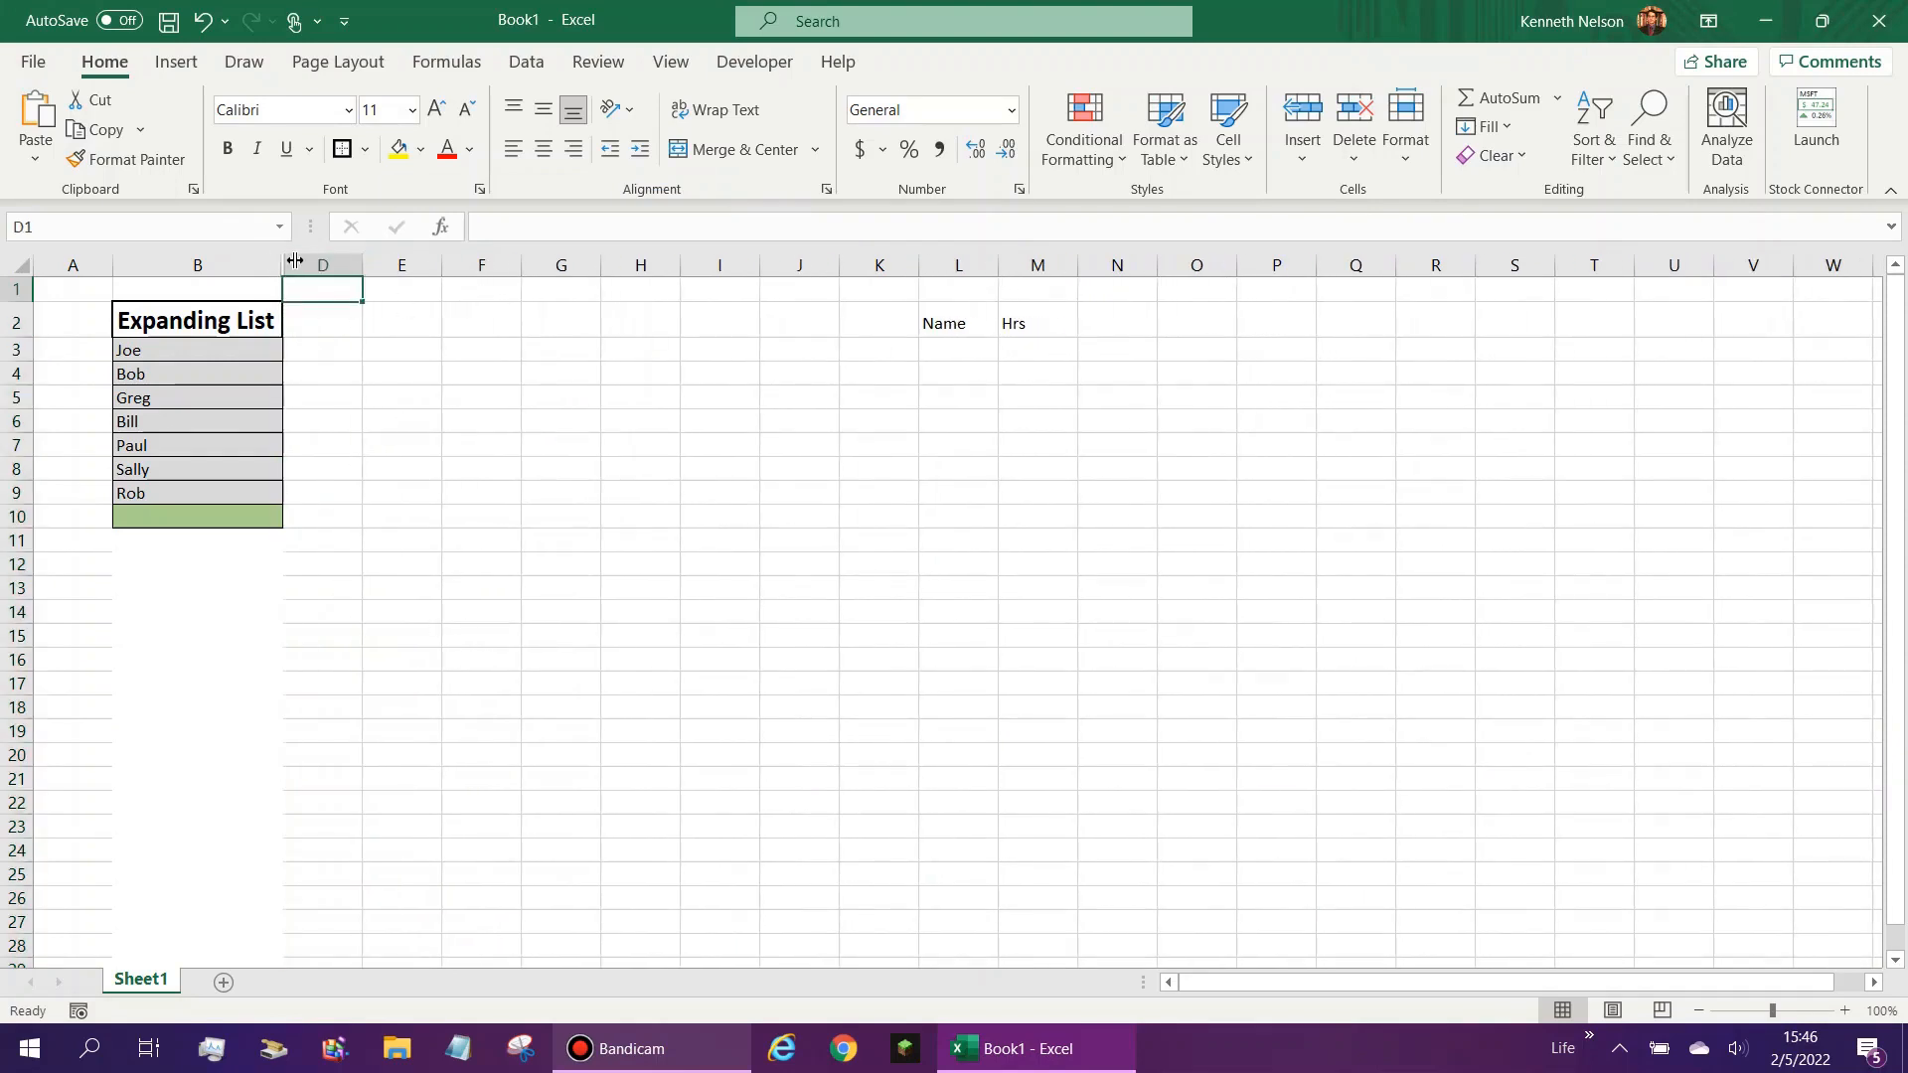
click(253, 306)
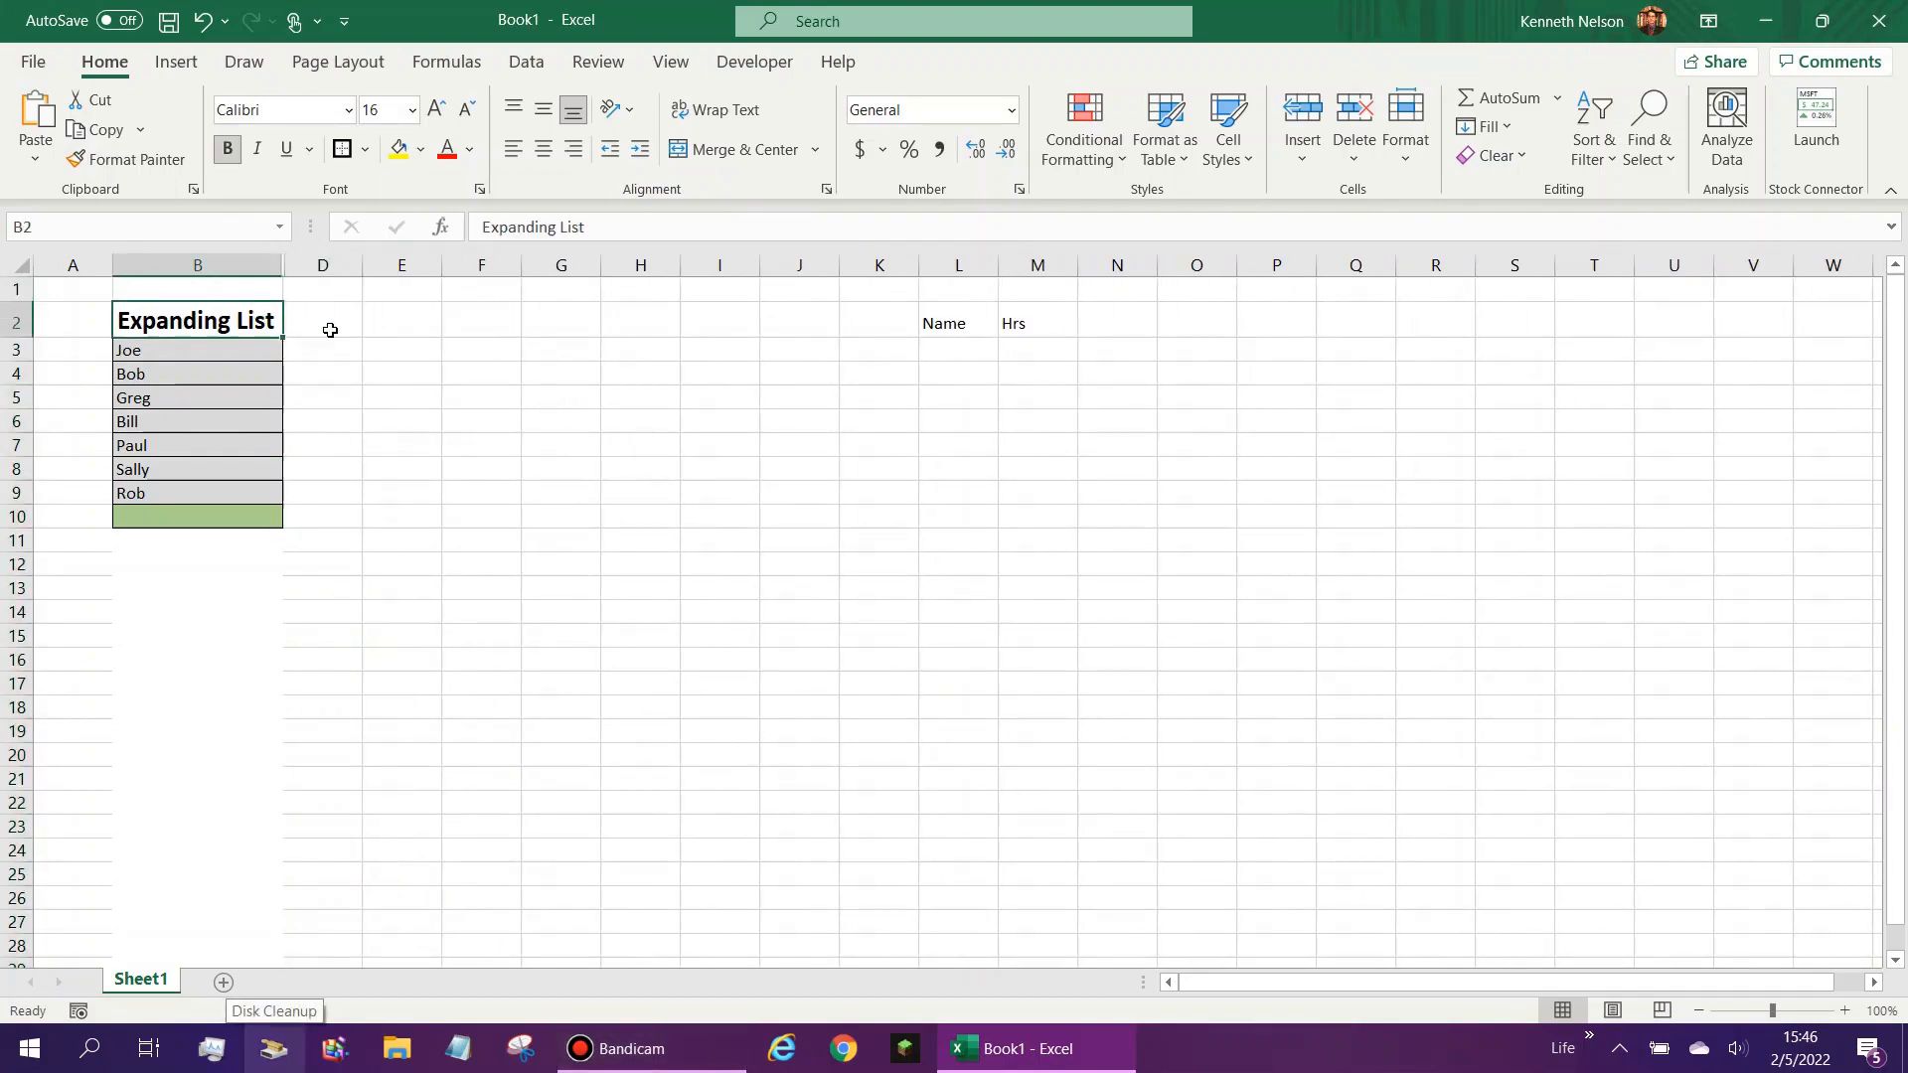
click(189, 494)
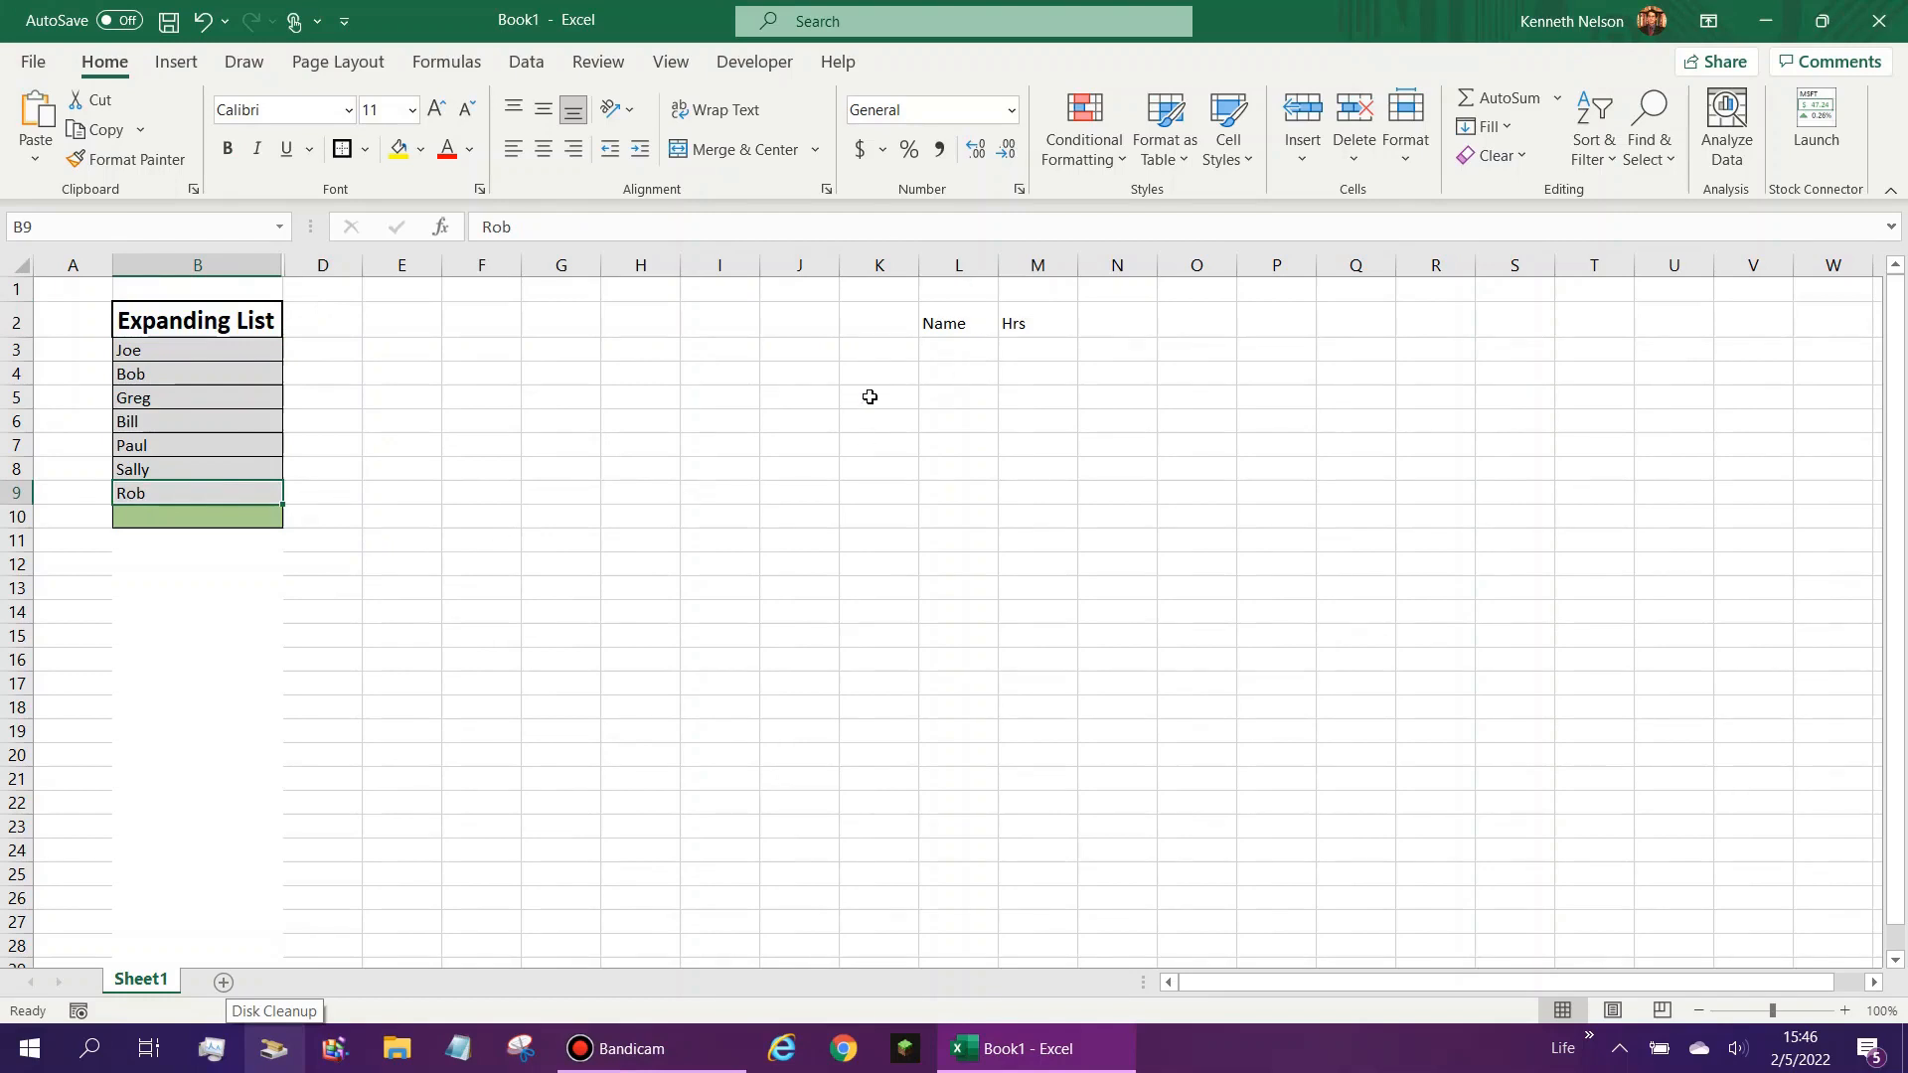
- Unhide column C between columns B and D
drag(276, 266, 316, 265)
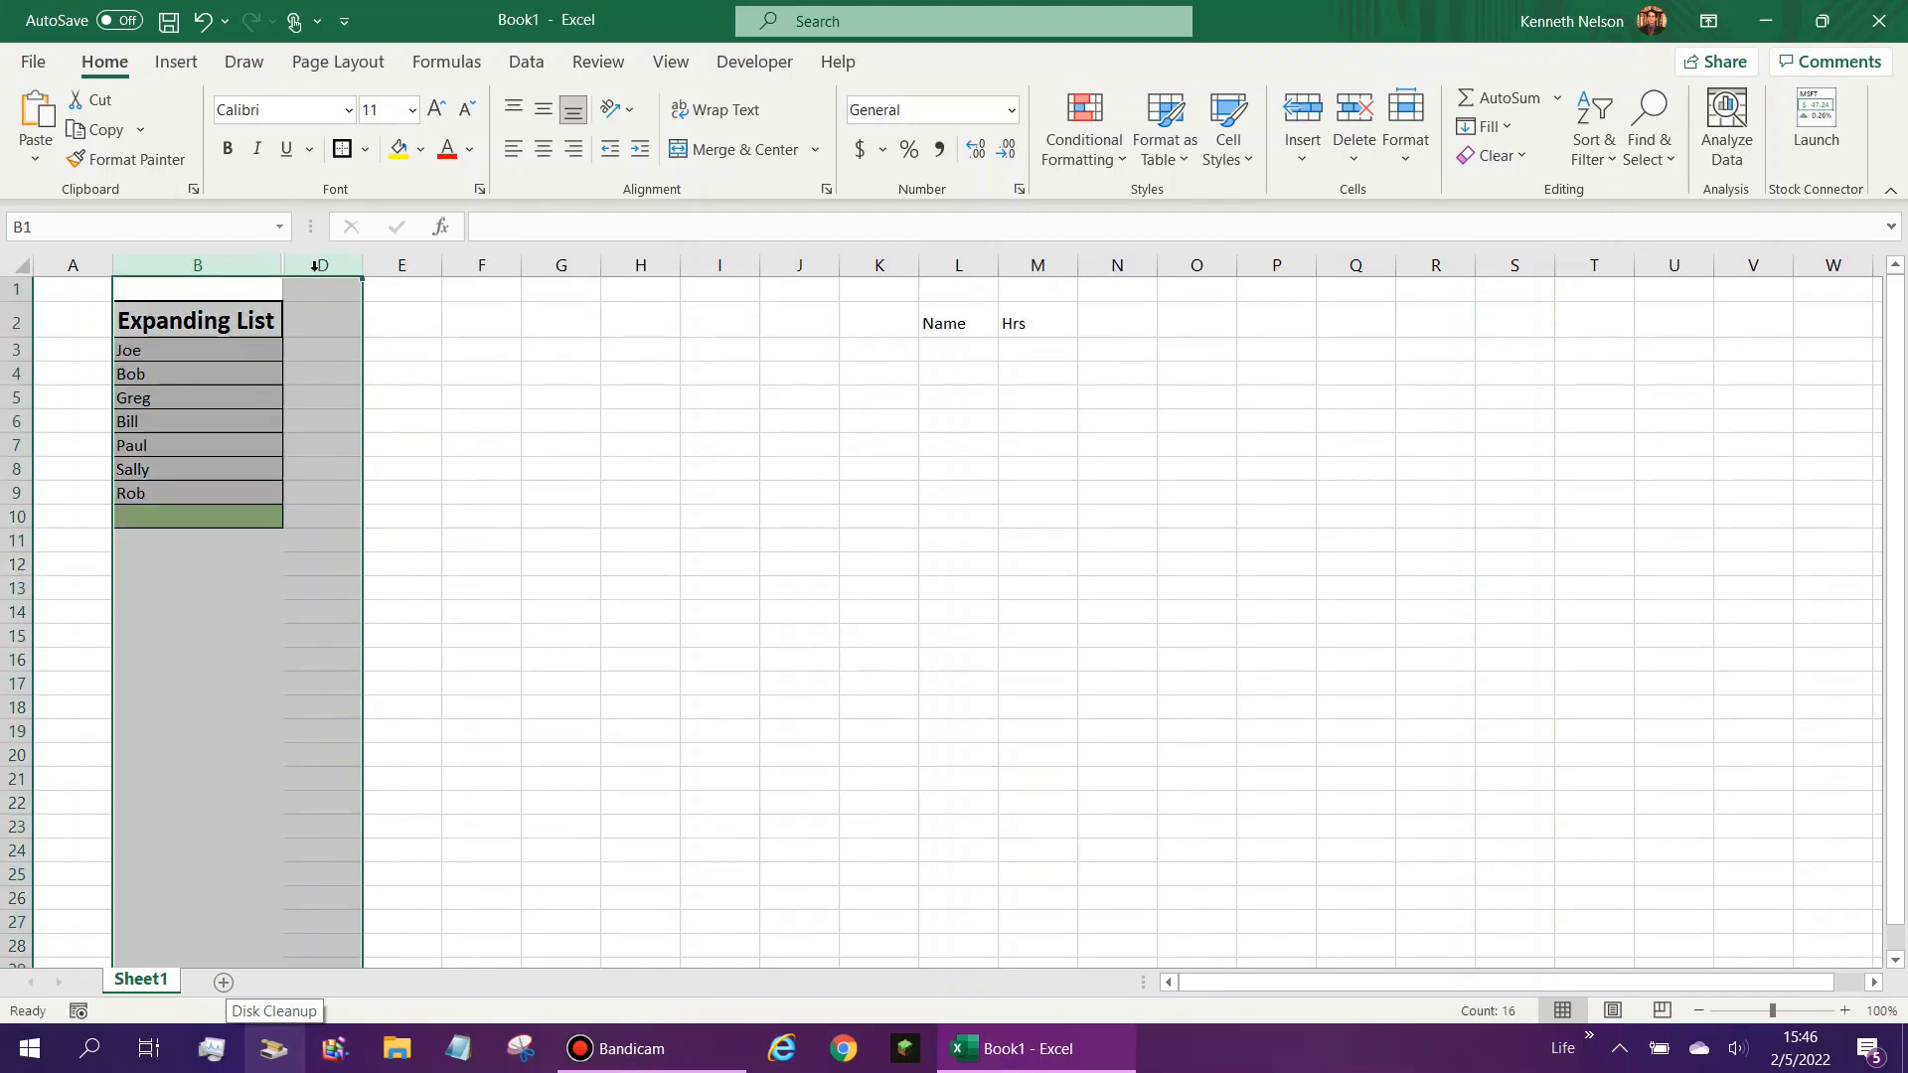
right_click(316, 266)
click(393, 694)
- Append &":" to the end of the C3 formula so each Validation List entry ends with a colon
click(343, 353)
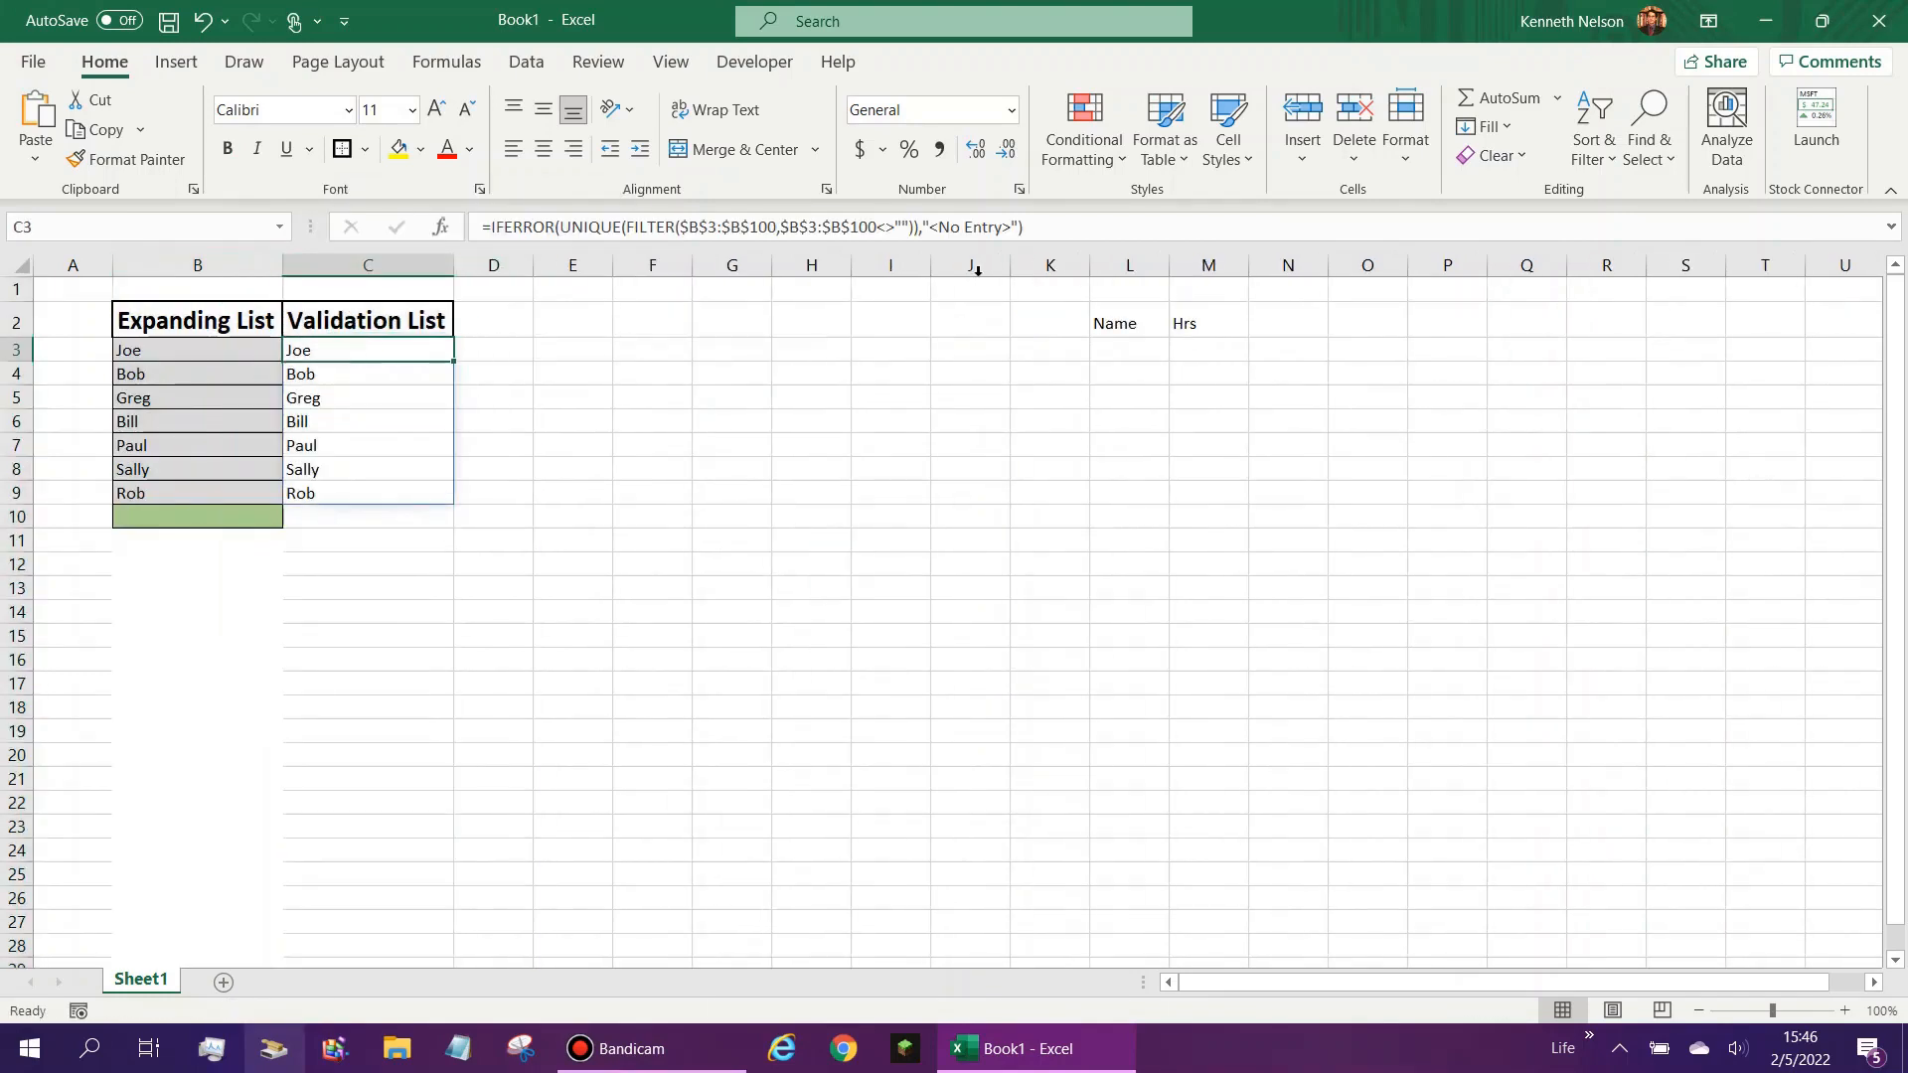
click(1055, 232)
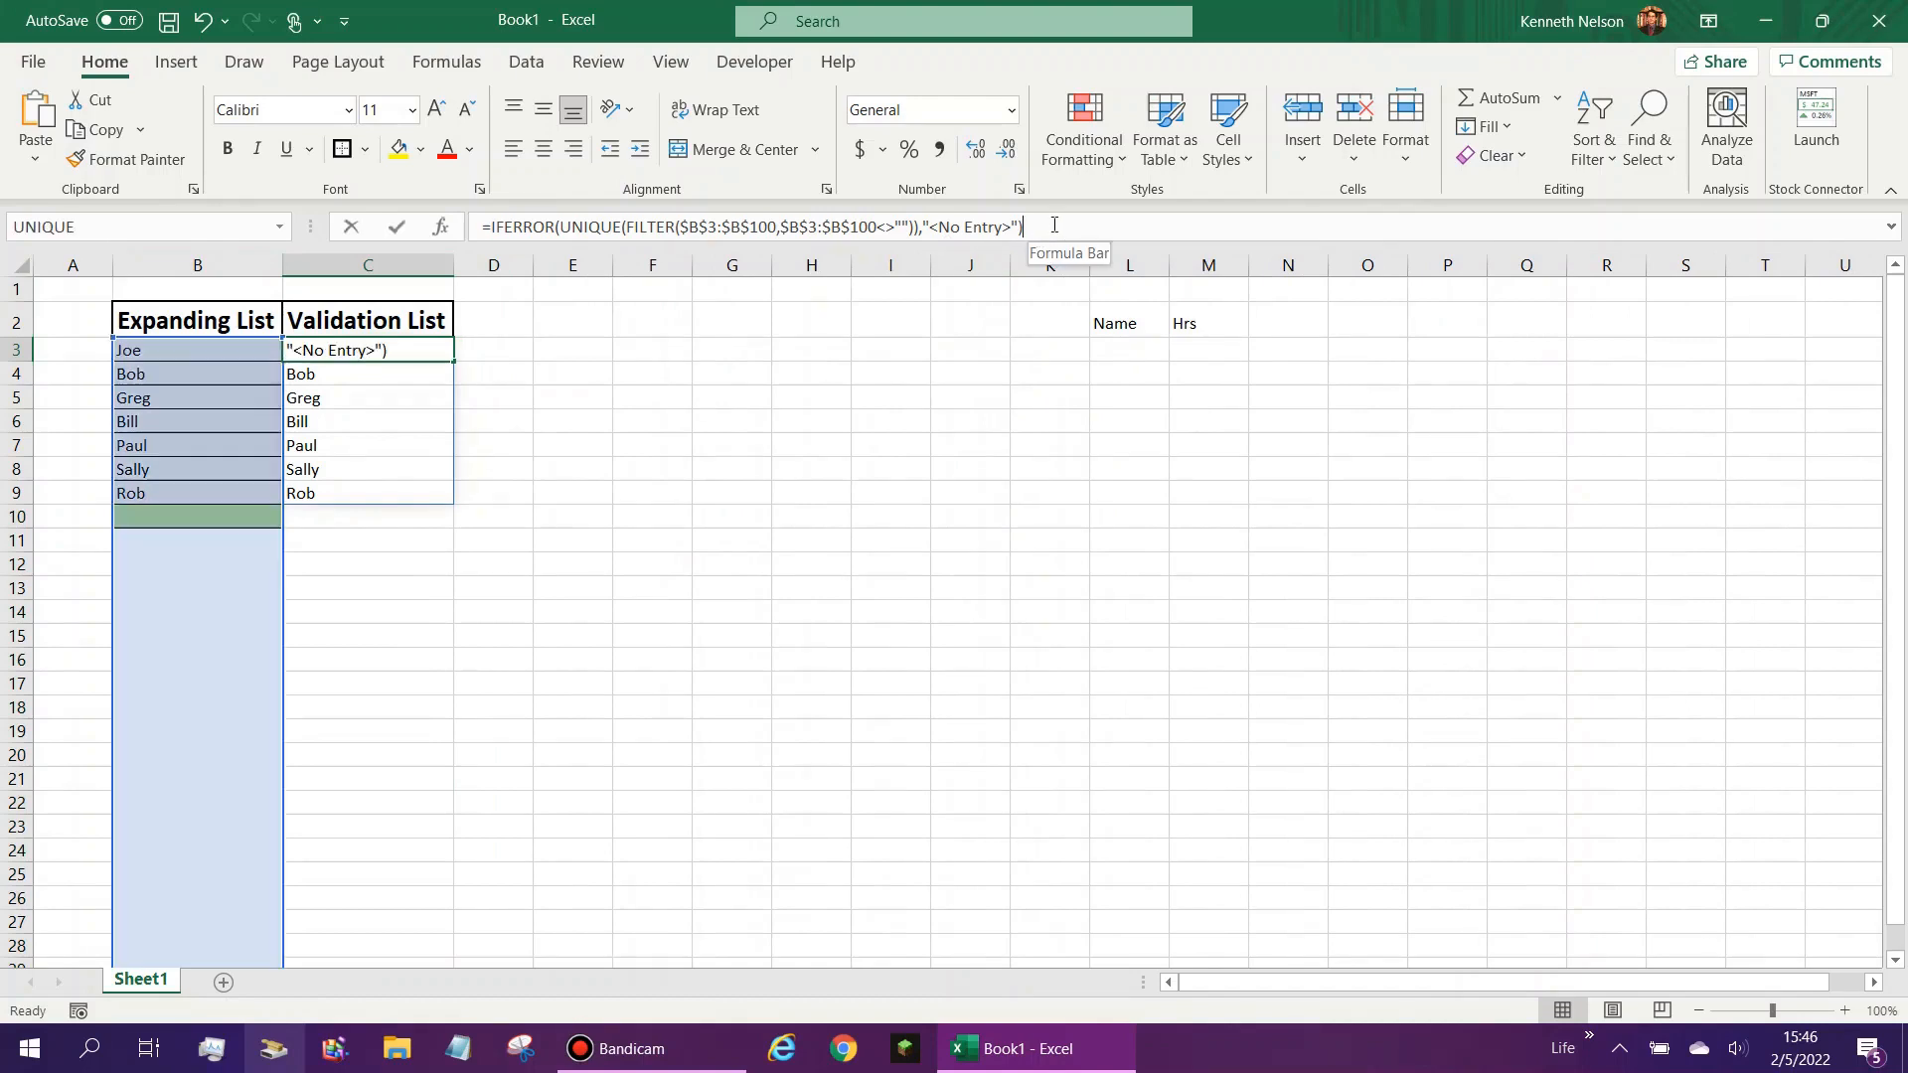
text(&)
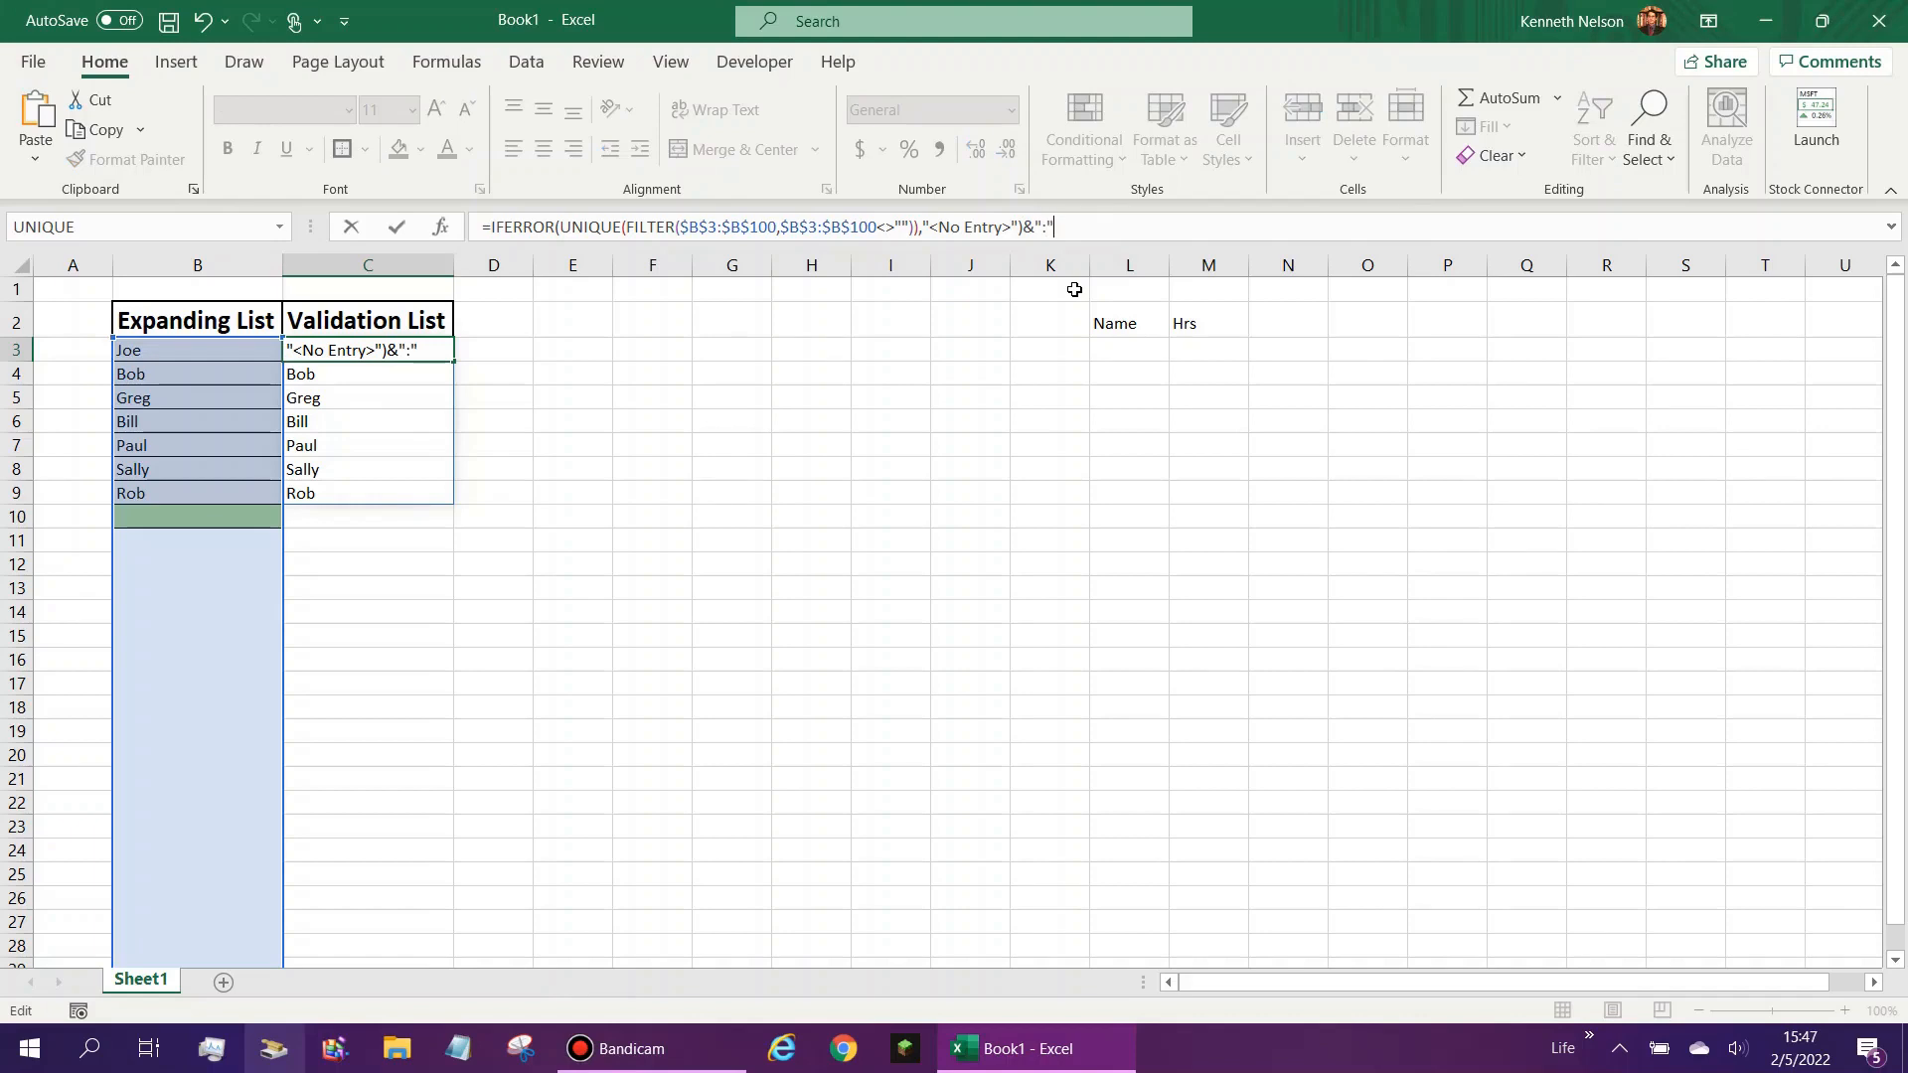
text(":")
key(Return)
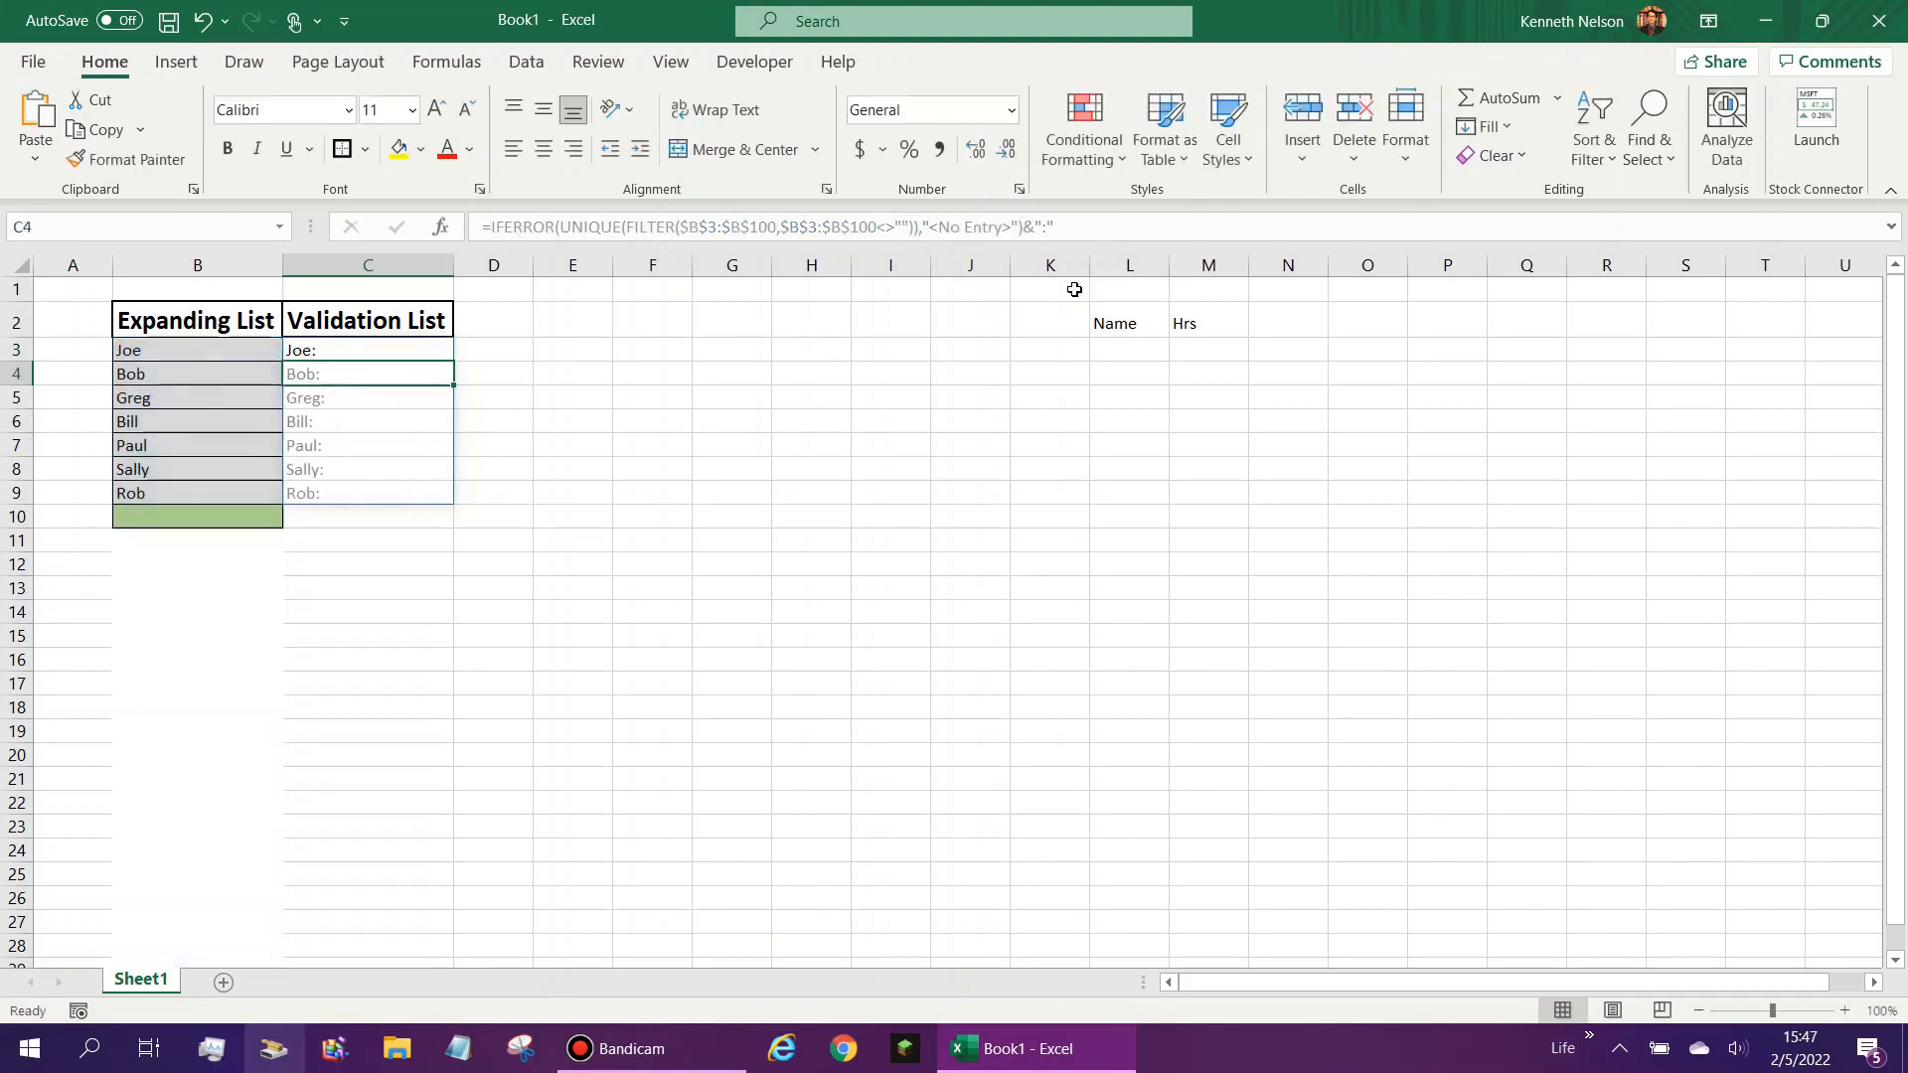
key(Up)
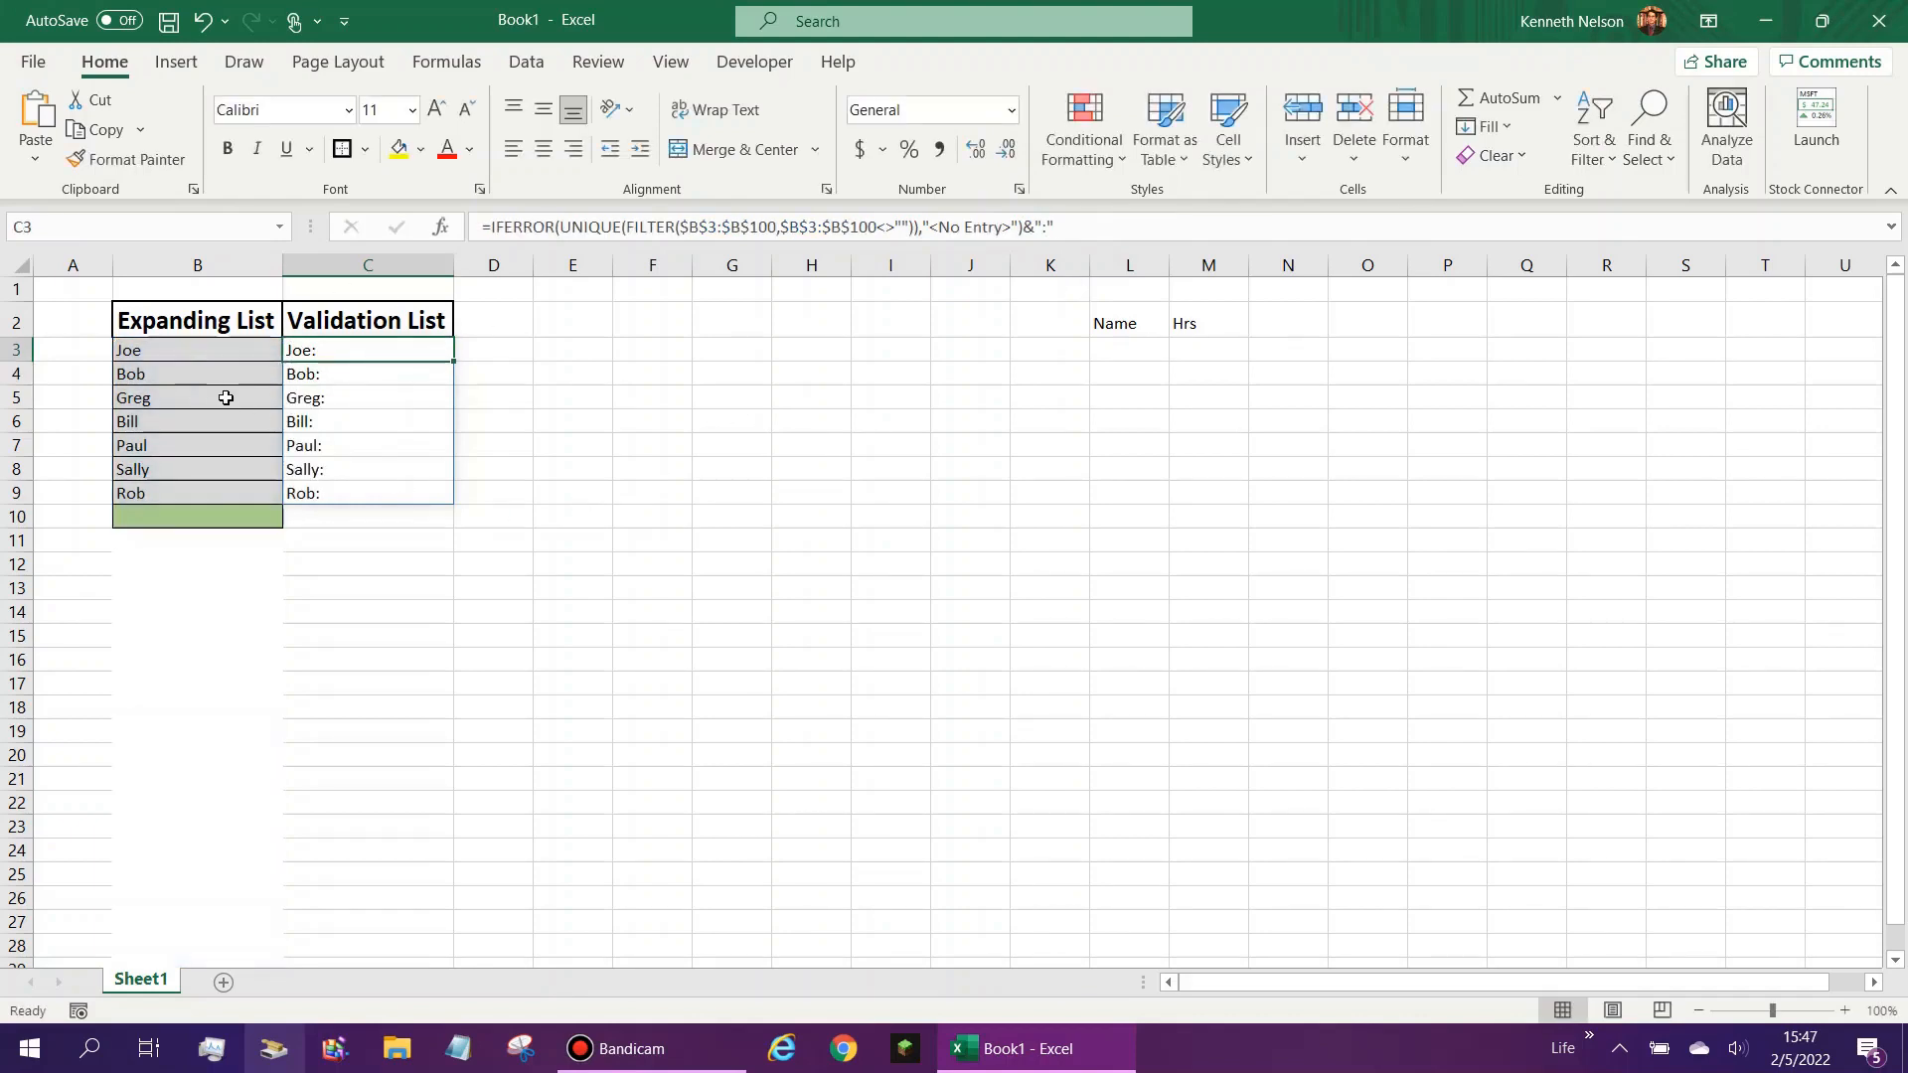
click(1097, 361)
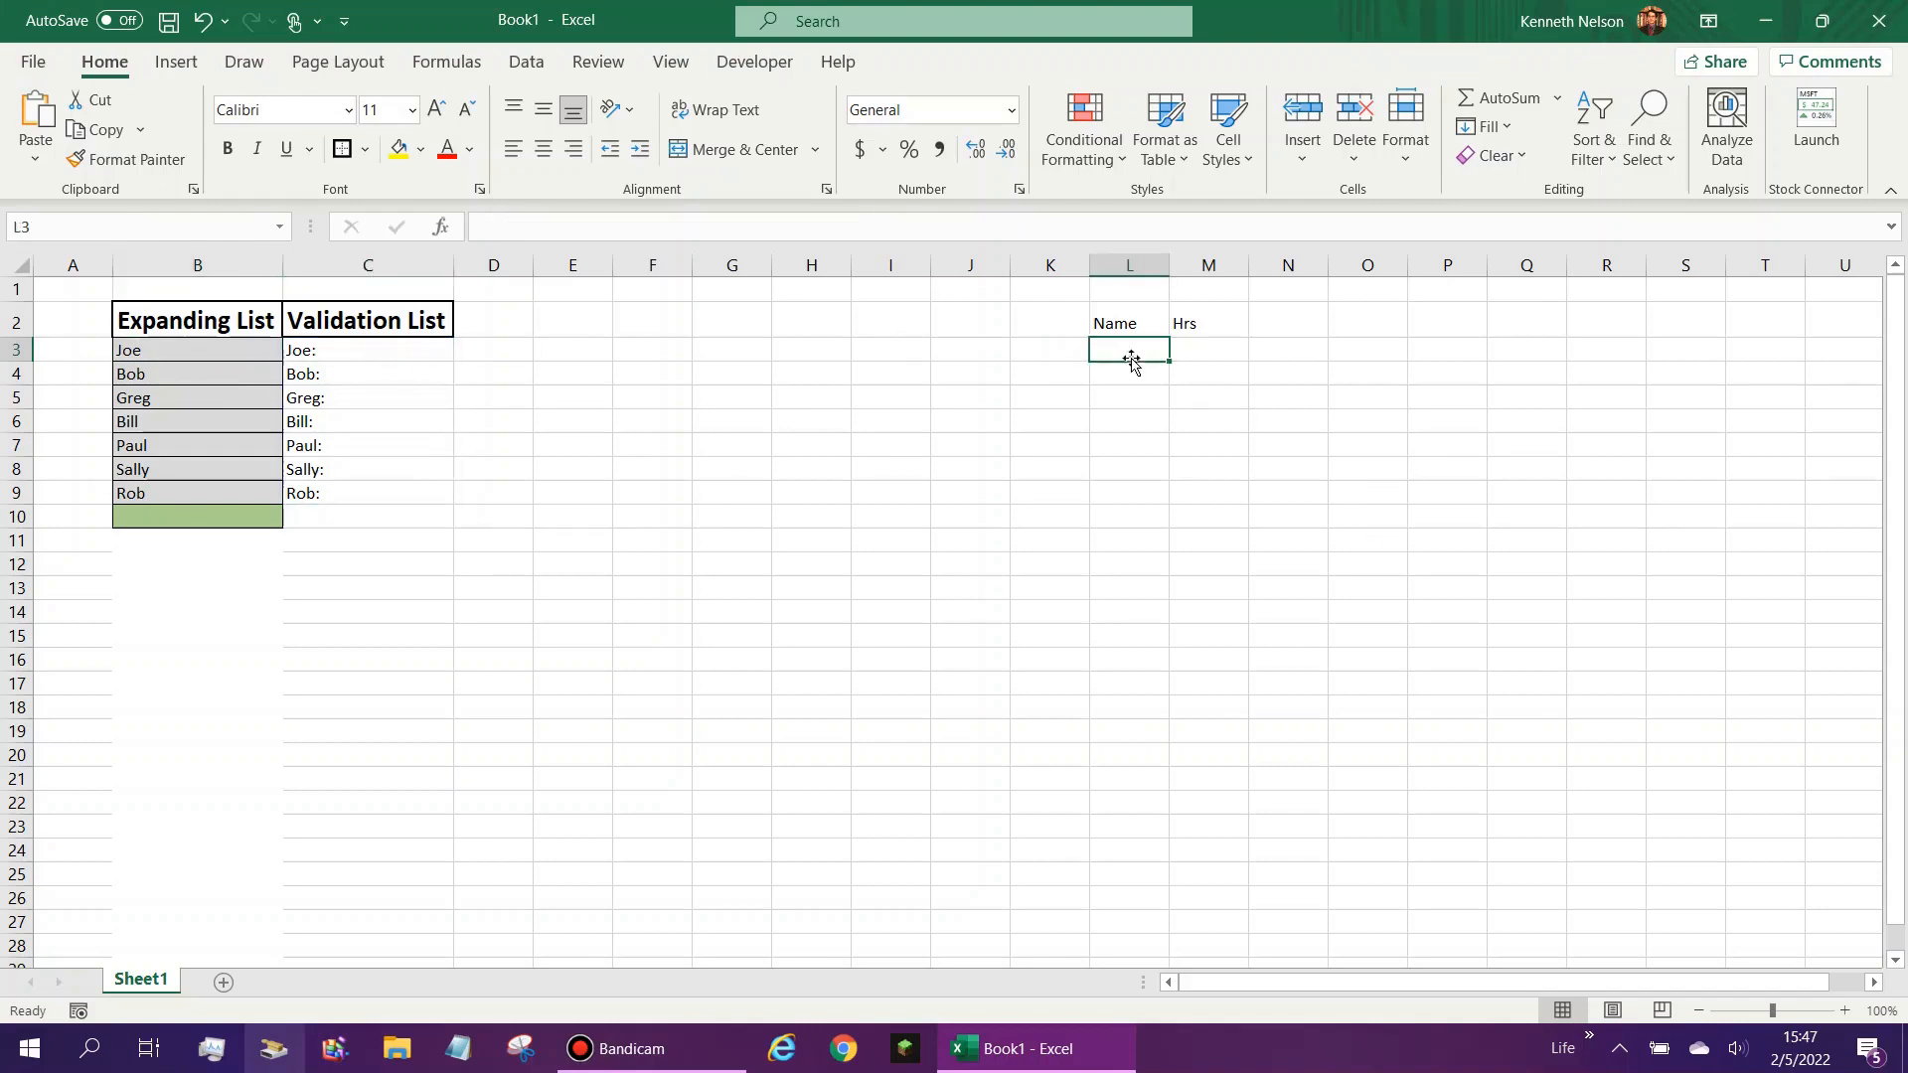
click(1197, 354)
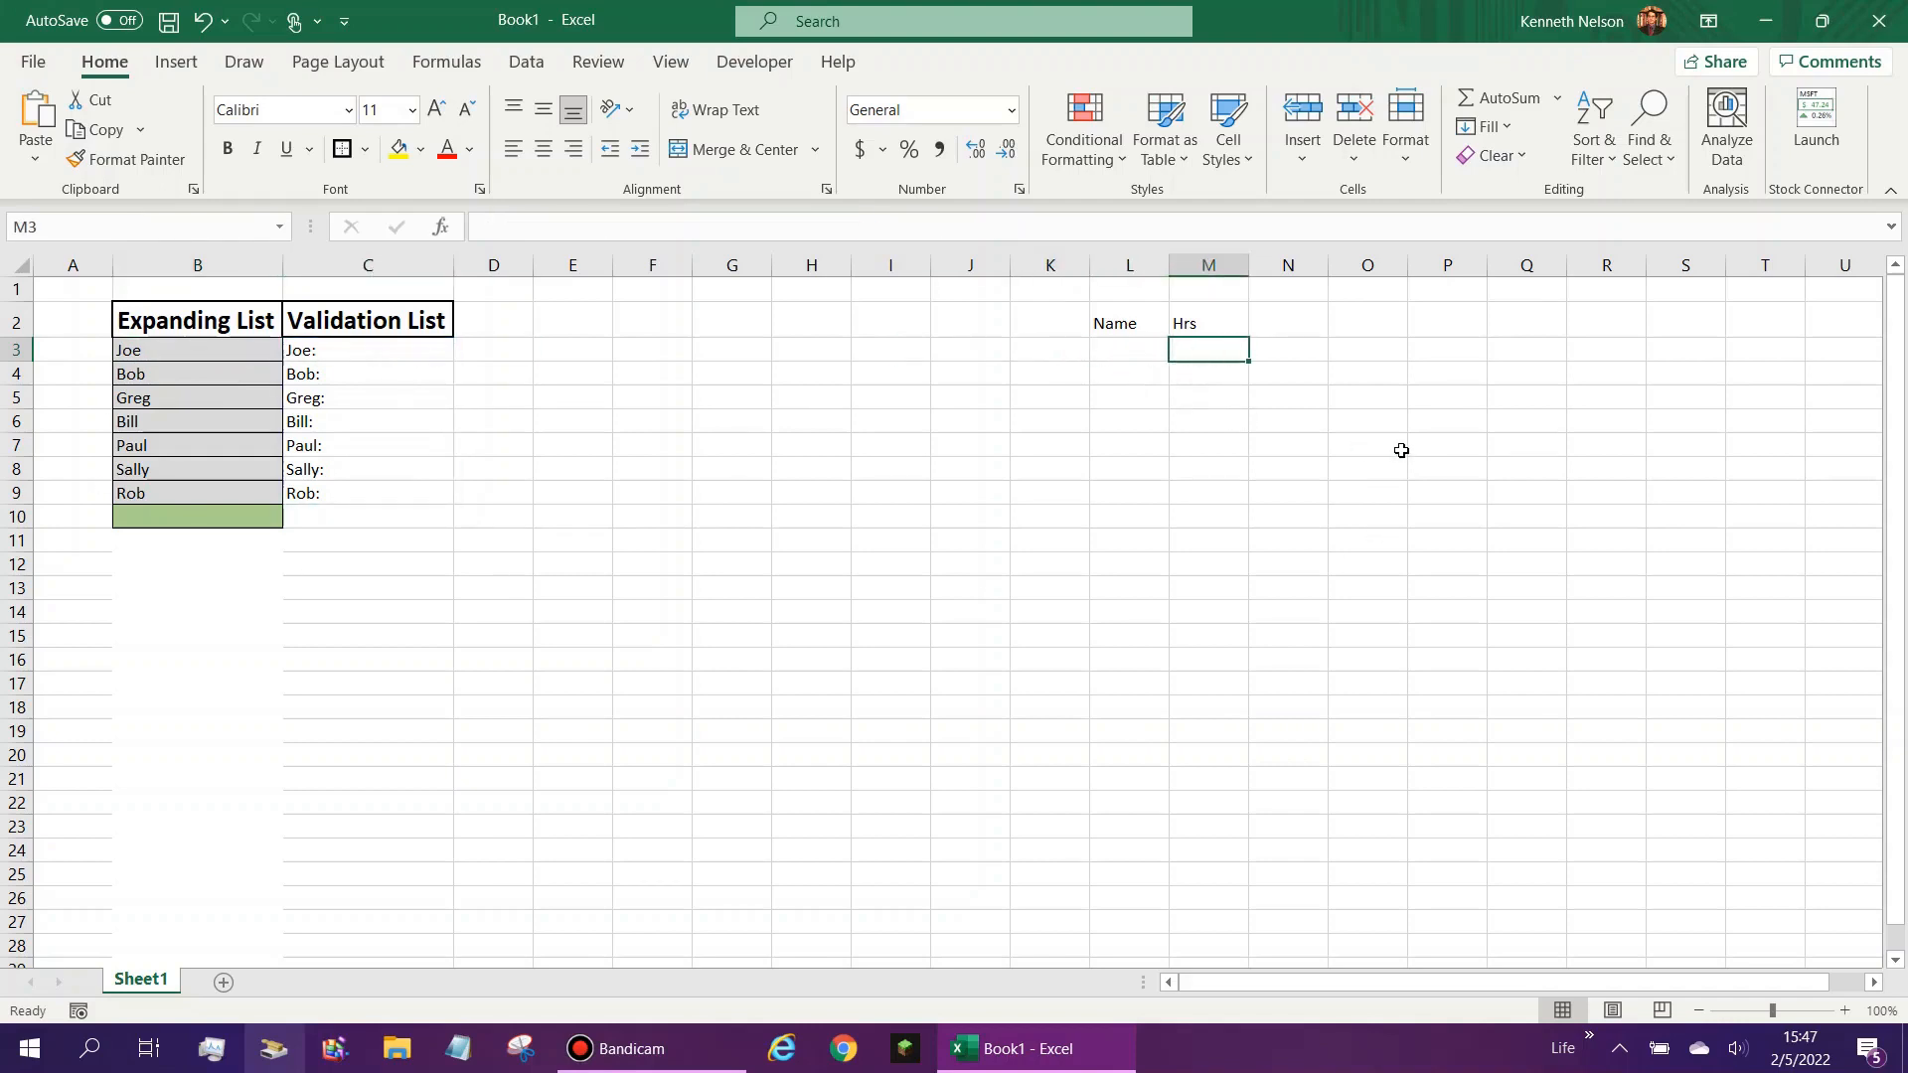
drag(1142, 316, 1179, 350)
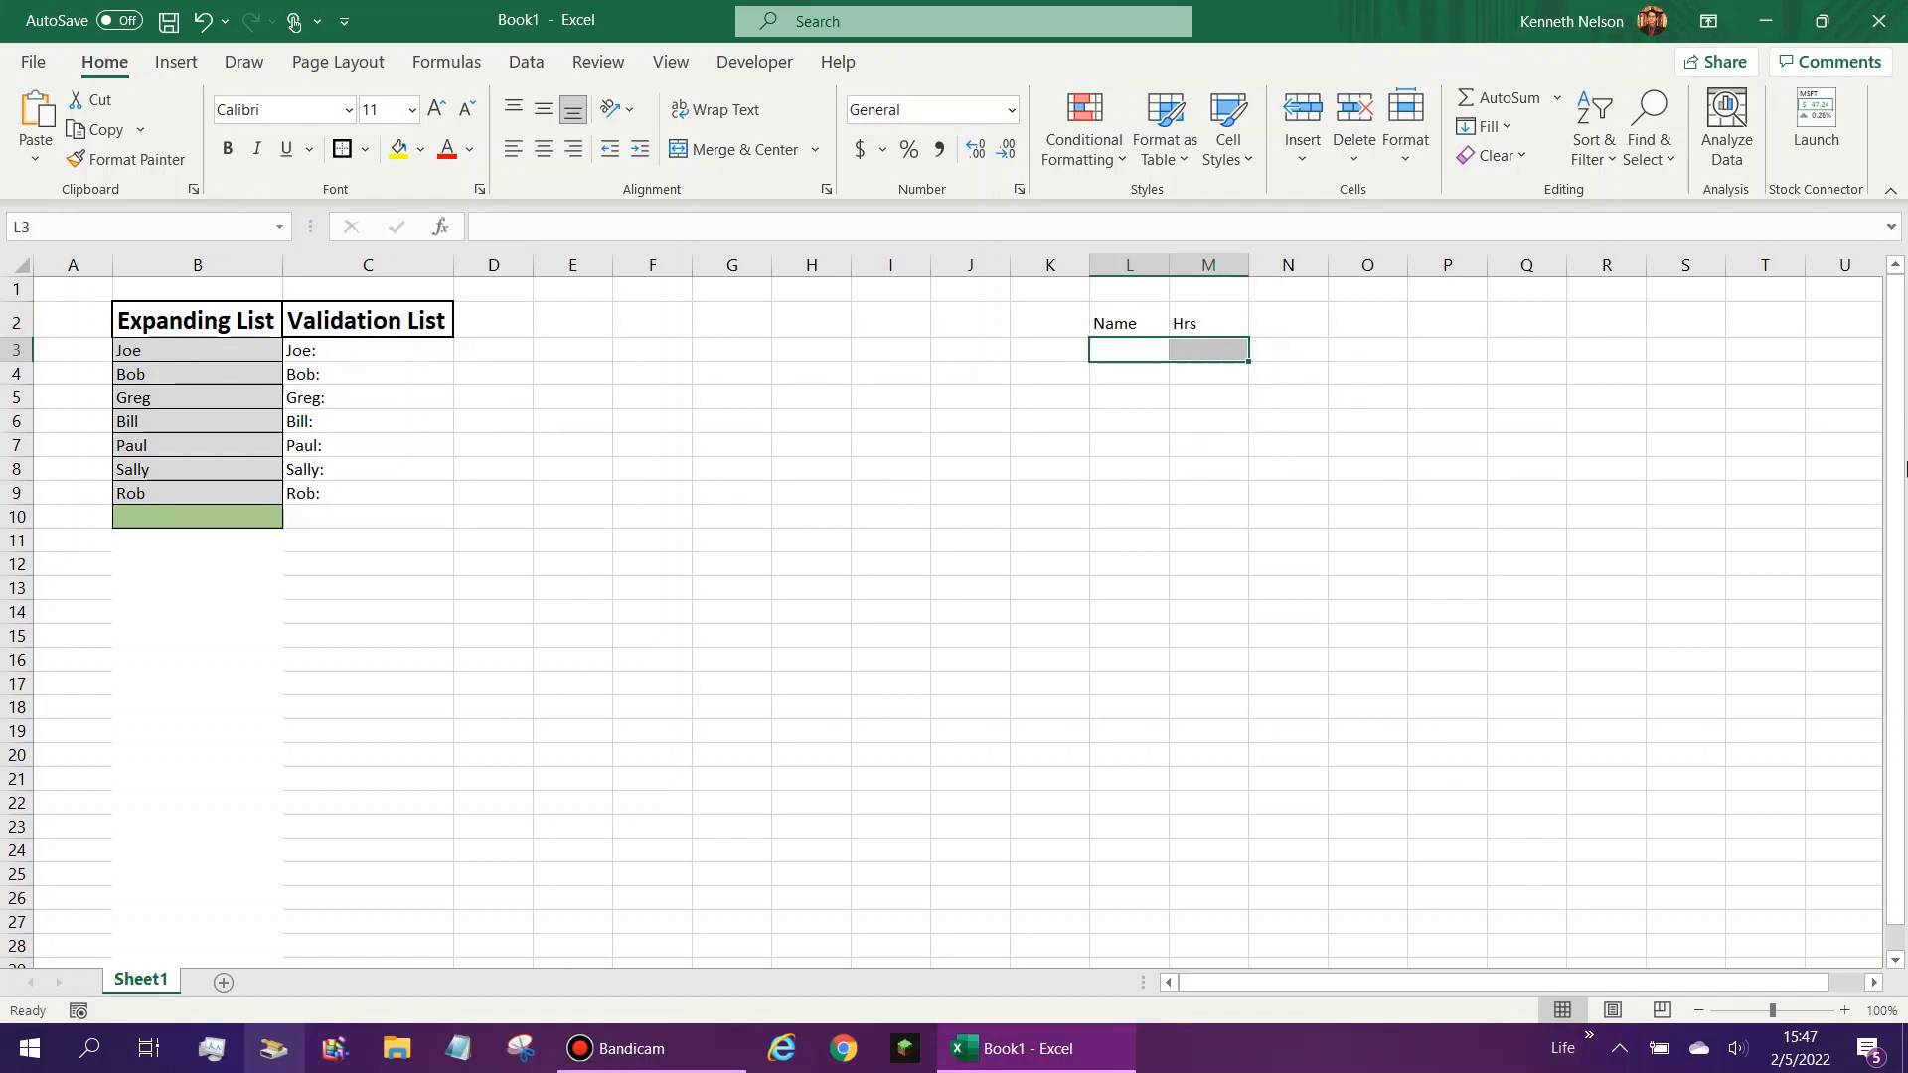
click(1234, 356)
click(1123, 360)
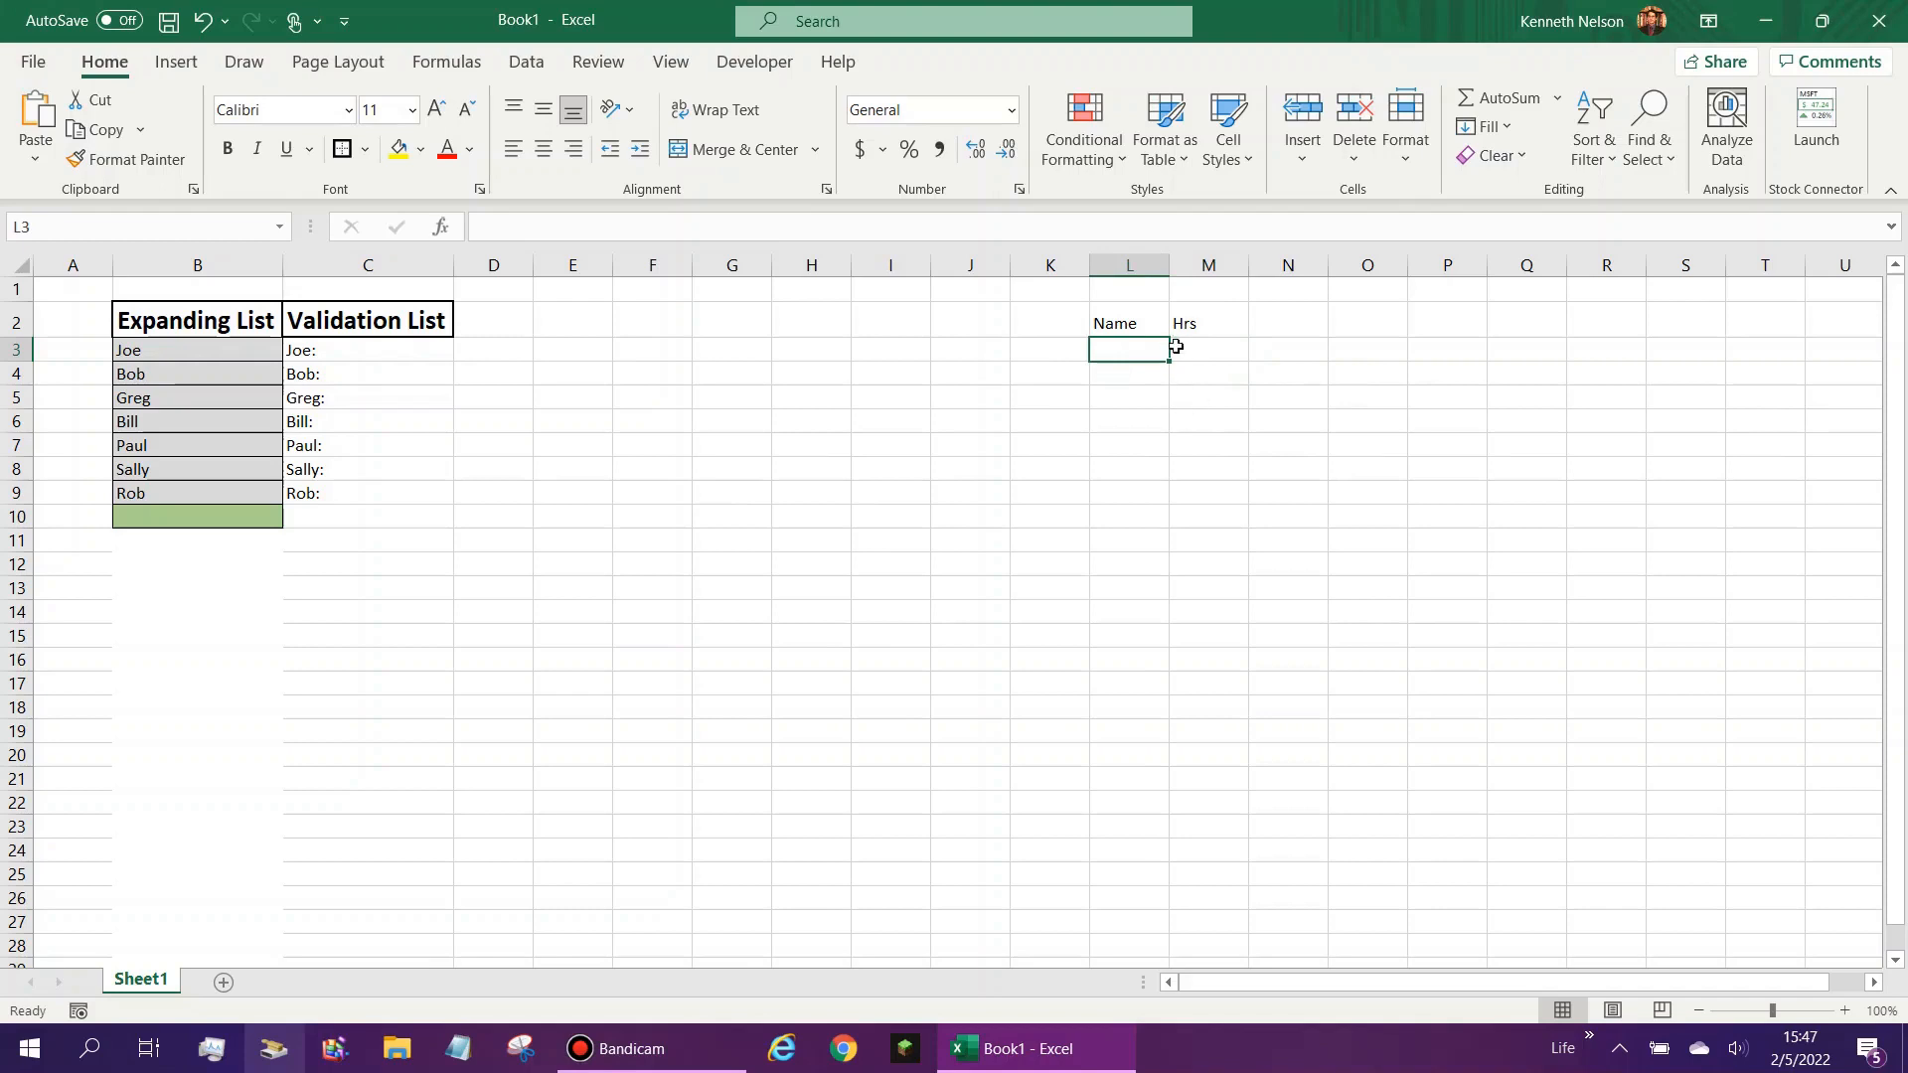
- Hide the Validation List column C with its colon-suffixed entries
right_click(341, 264)
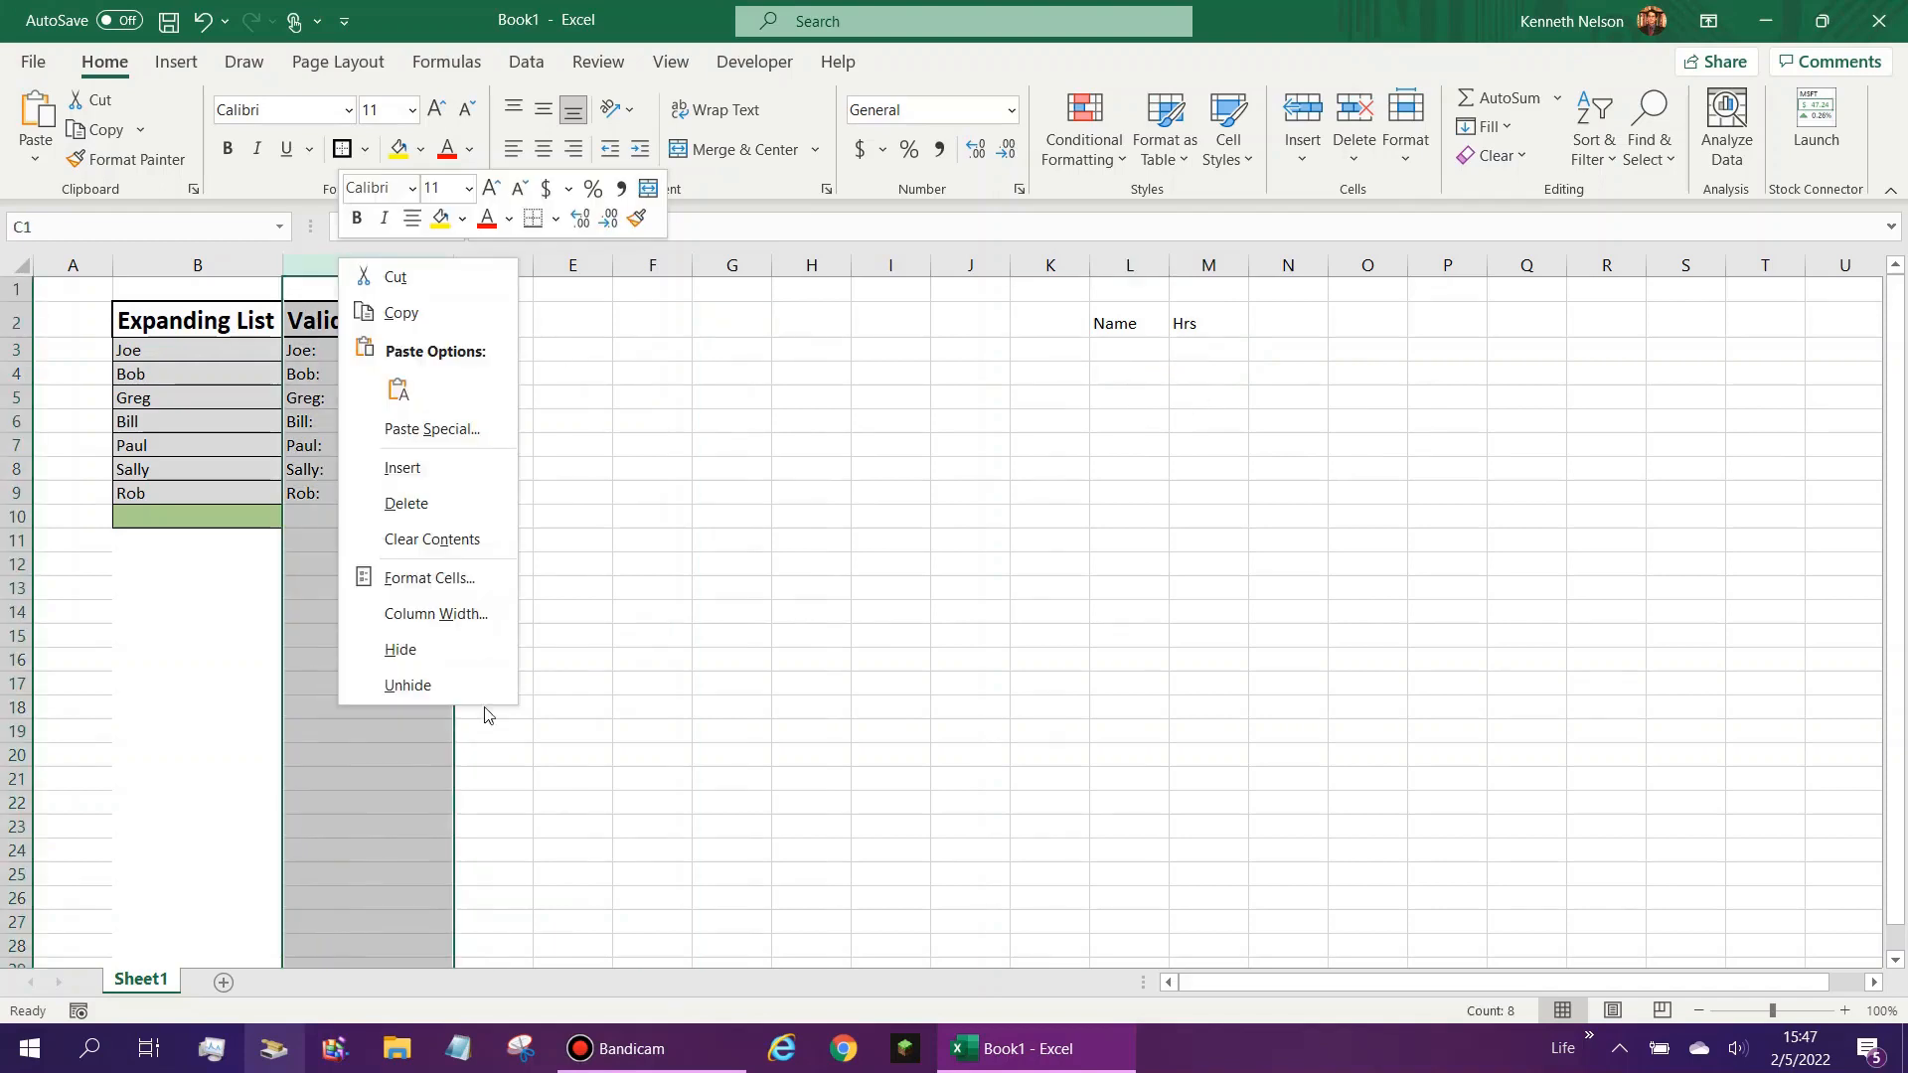
click(442, 647)
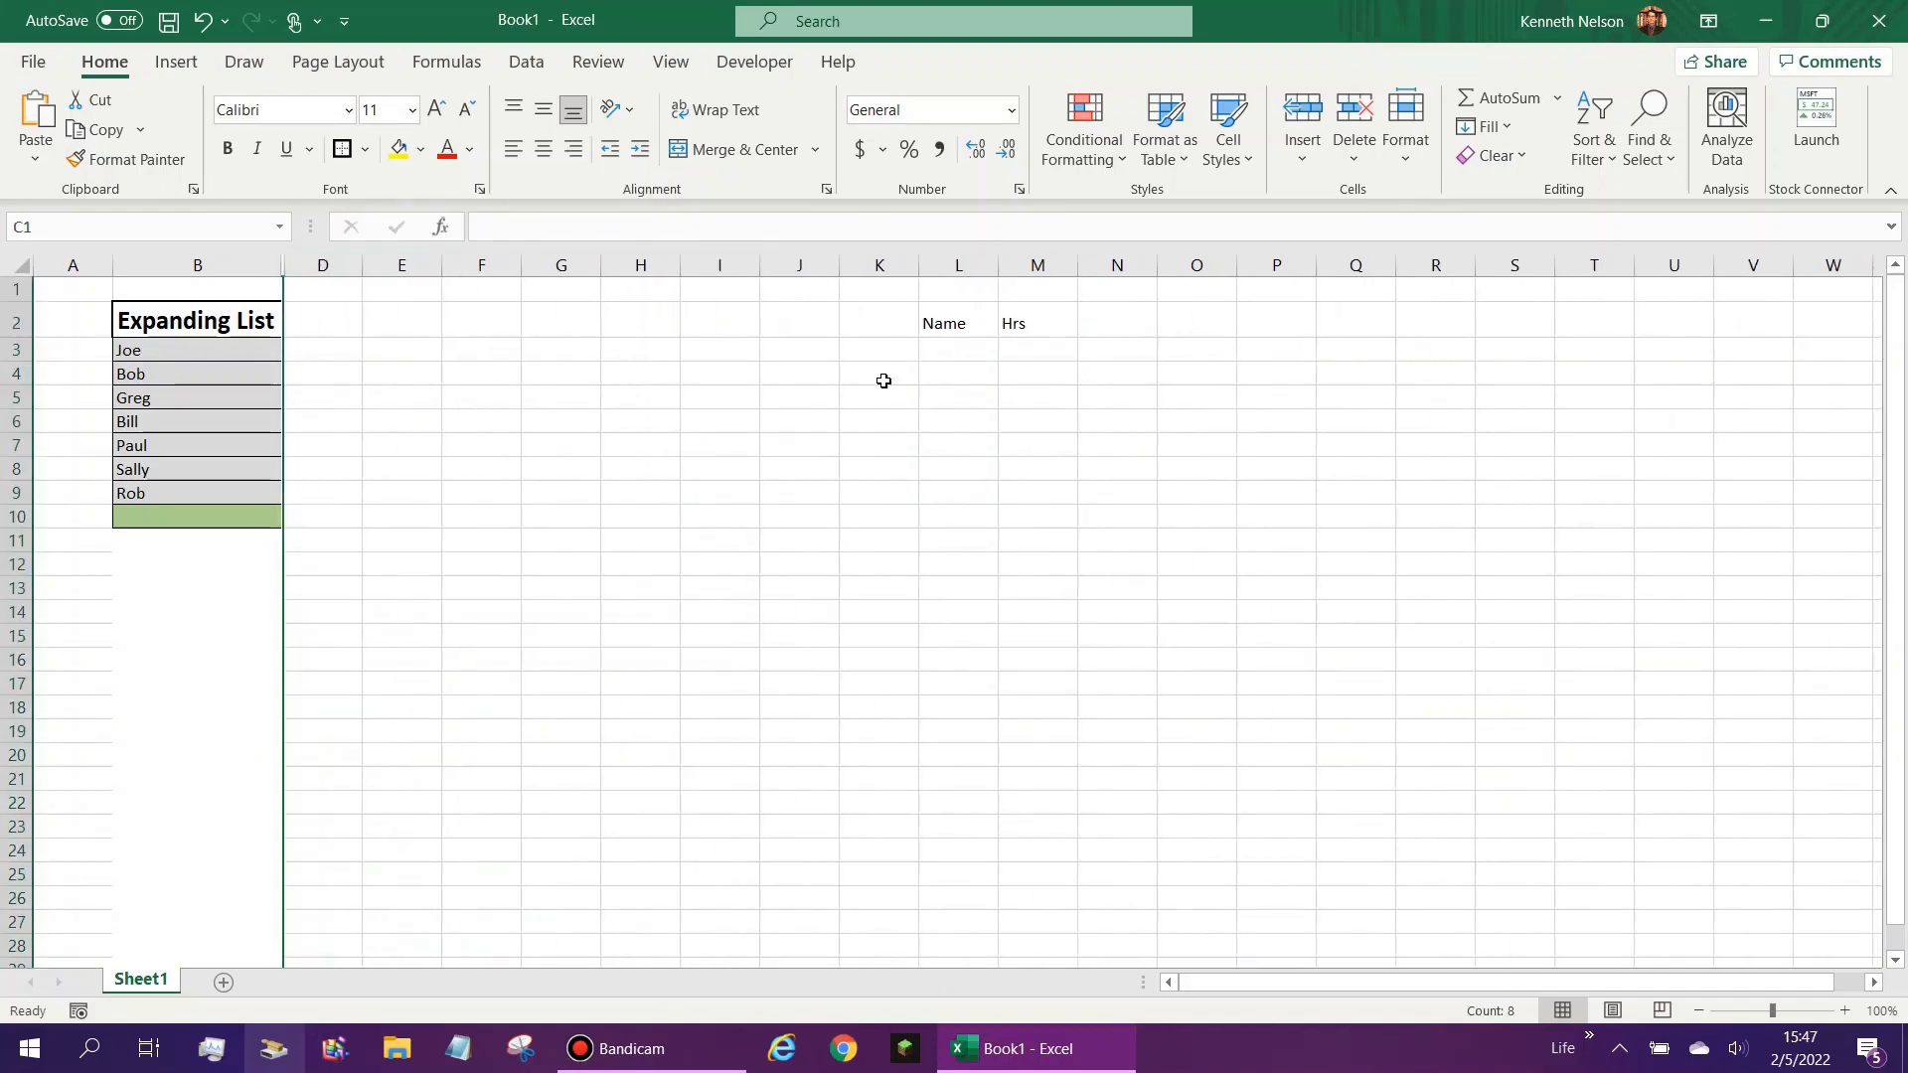
- Start a data validation rule for cell L3 under the Name header, allowing only List entries
click(958, 358)
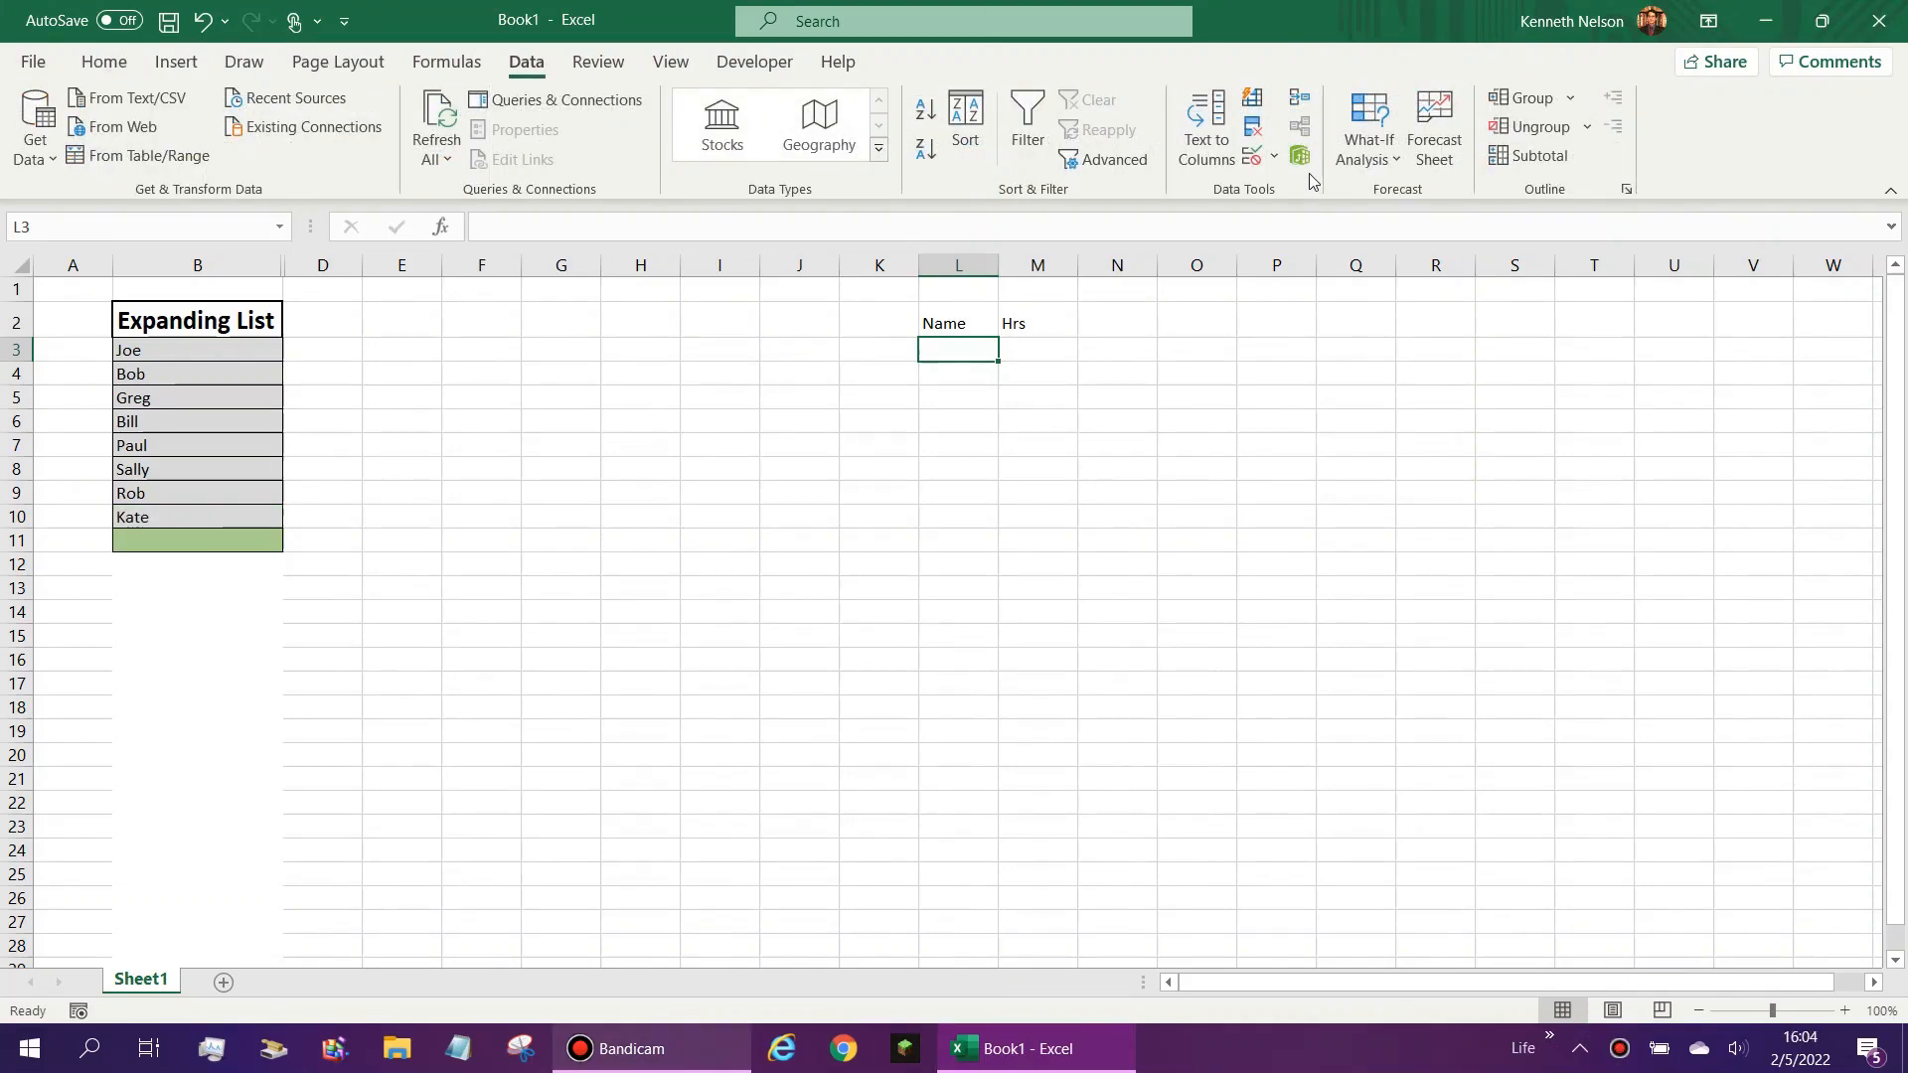
click(1251, 159)
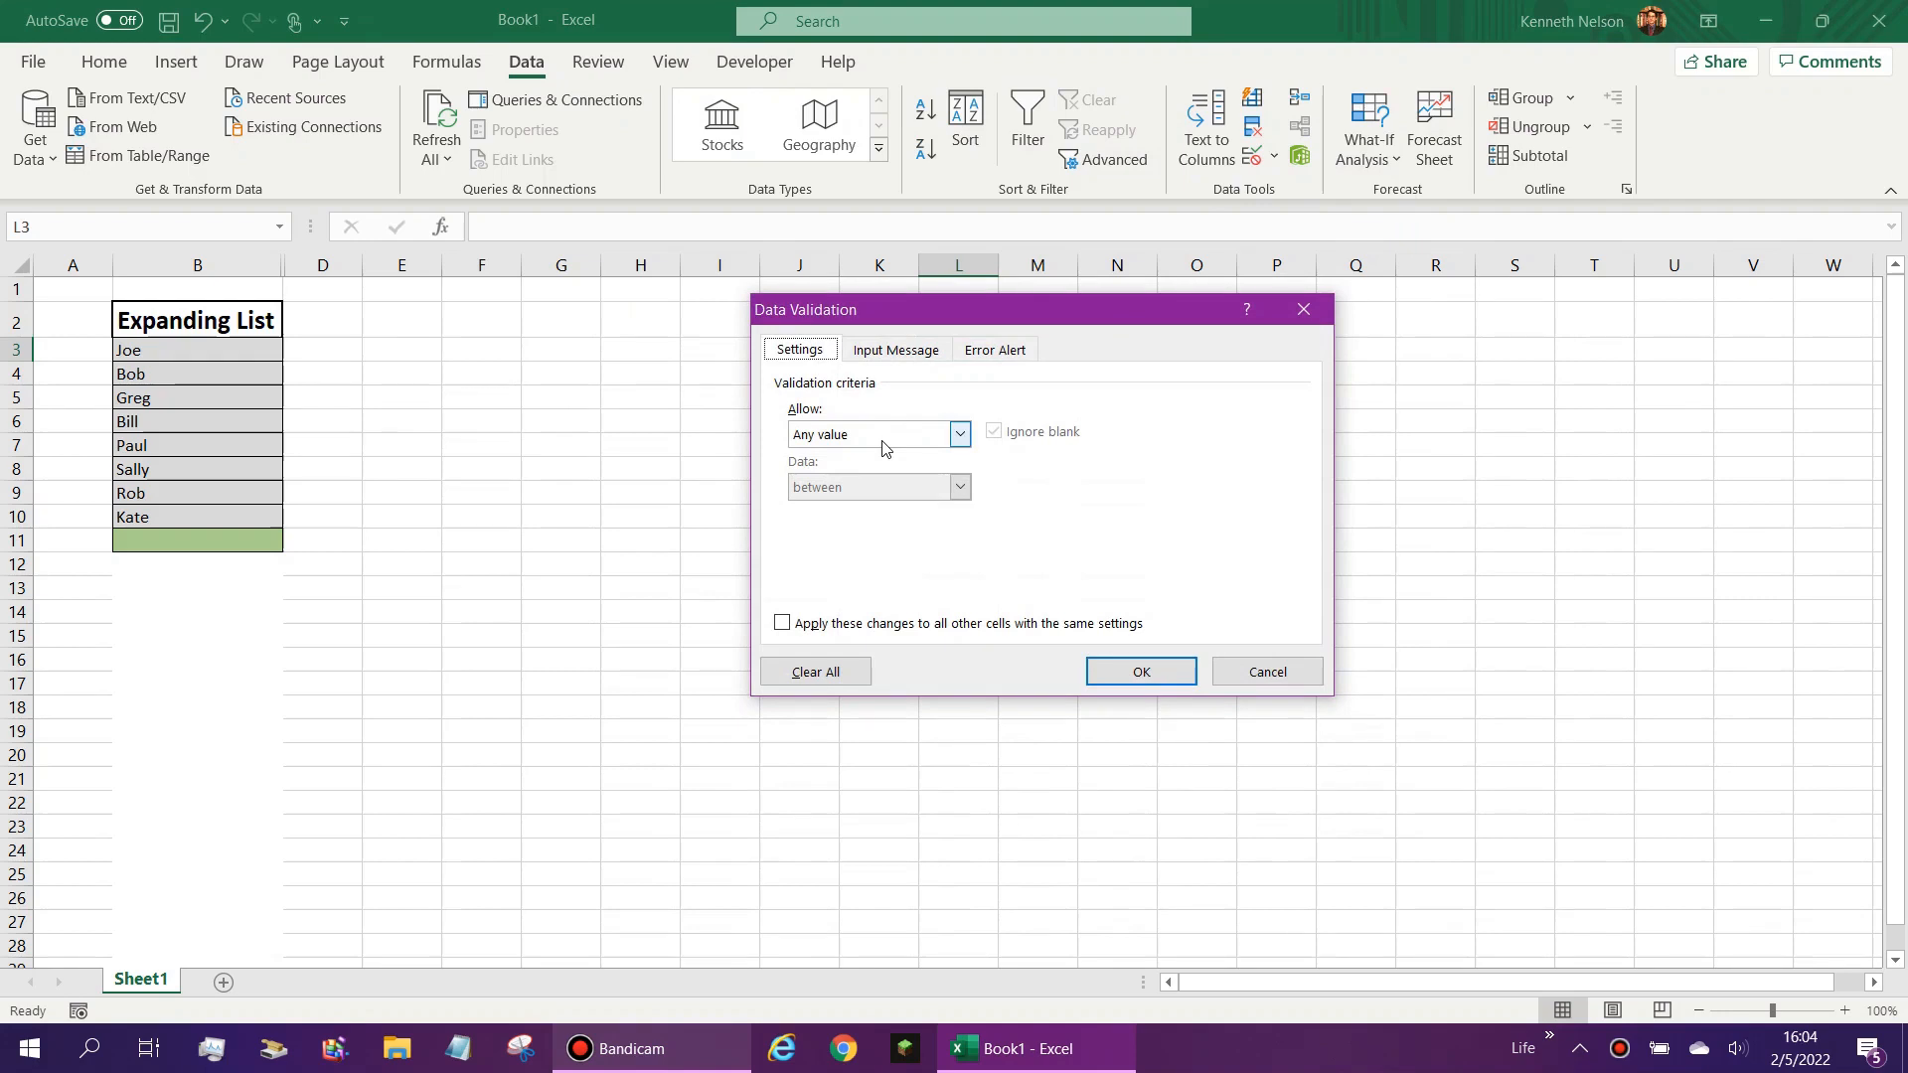
click(882, 443)
click(863, 493)
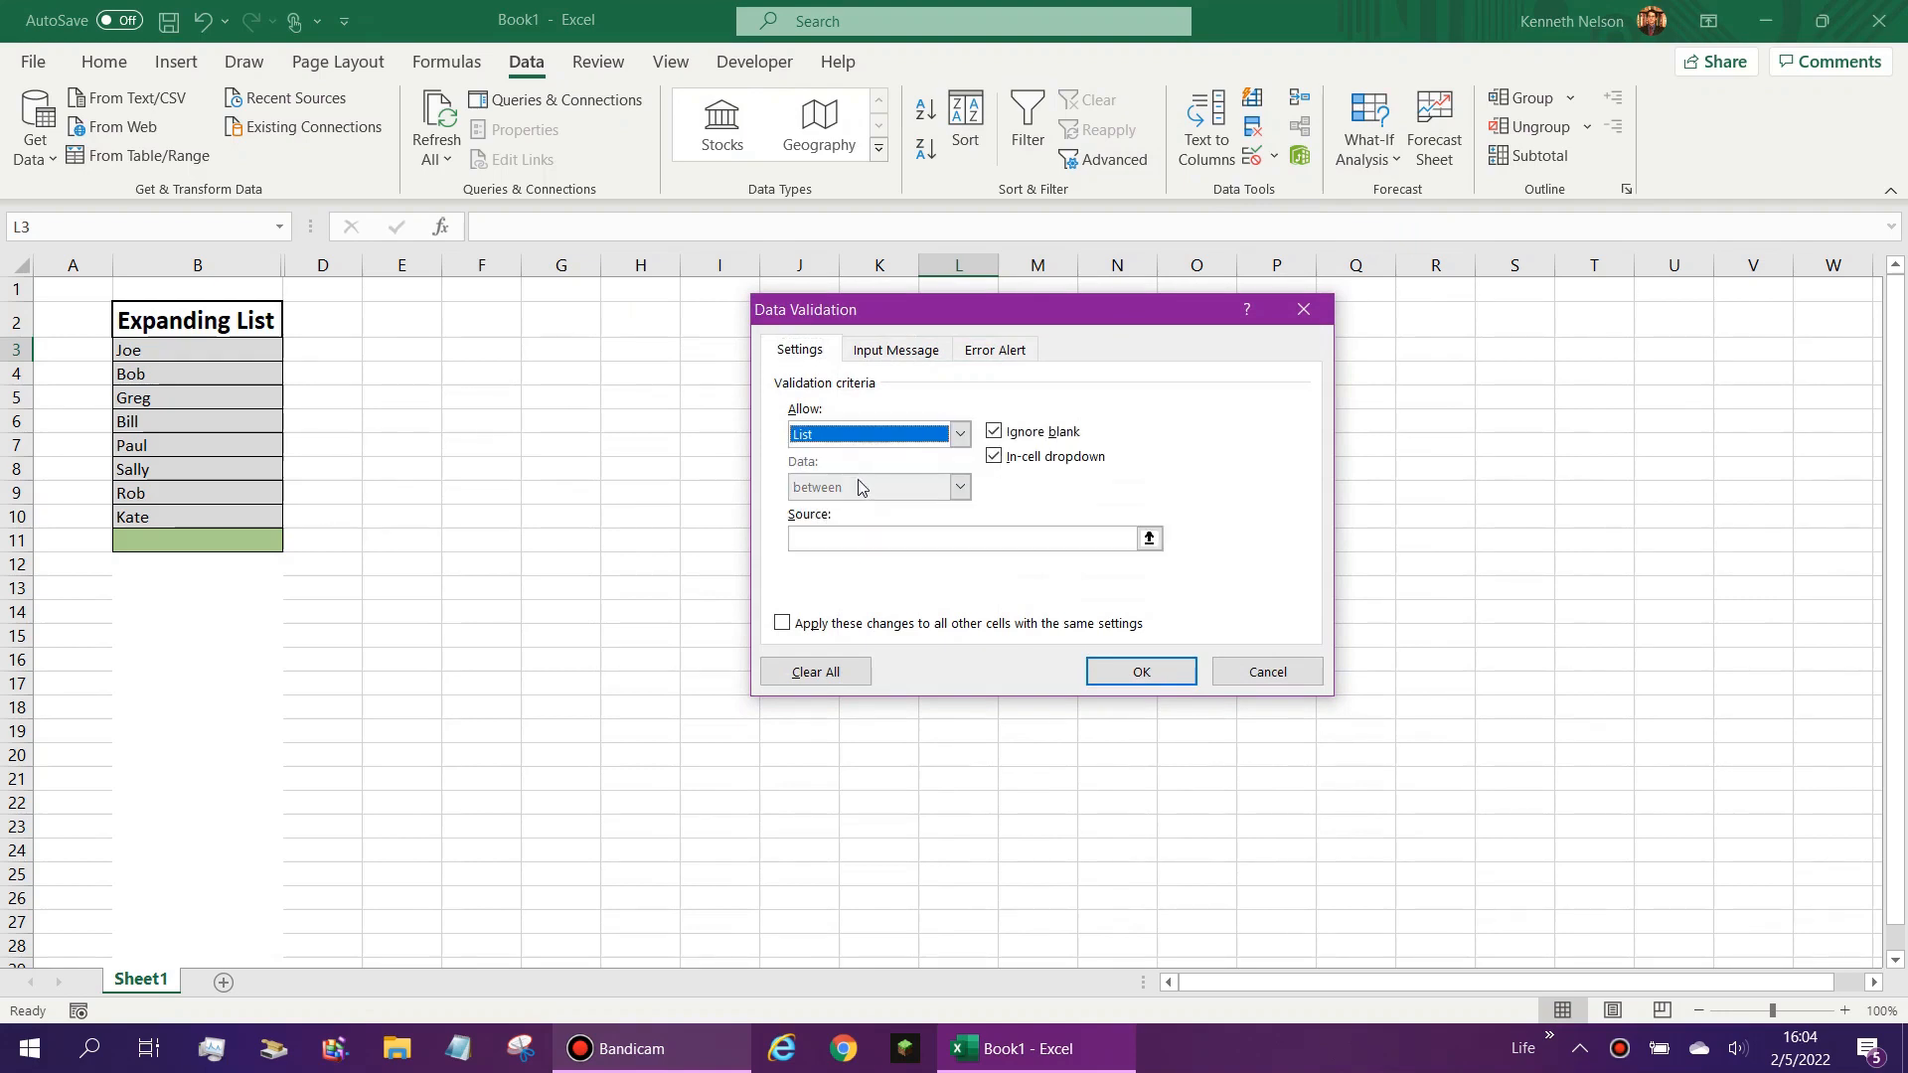
- Set the list source to =OFFSET($C$2,1,0,COUNTA($C$3:$C$100),1) in the L3 validation rule
click(845, 536)
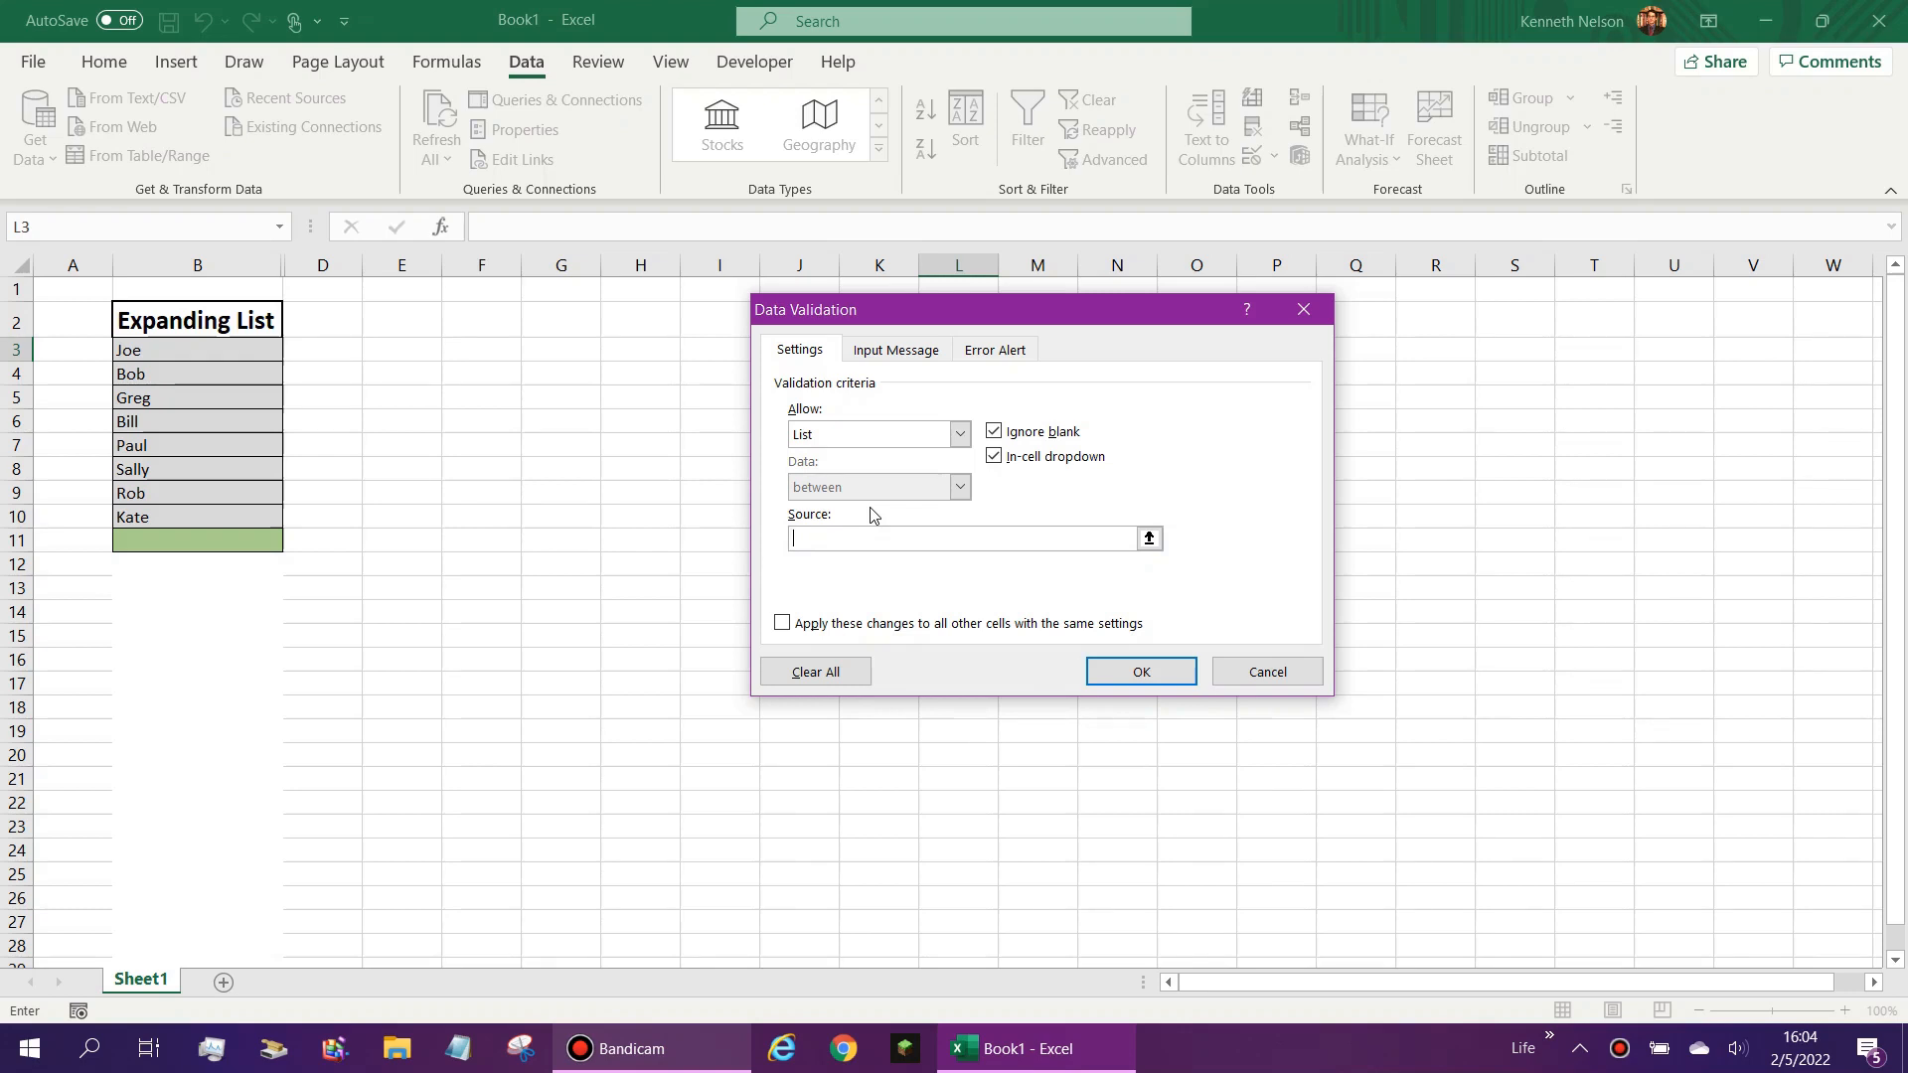
text(=)
text(1,0)
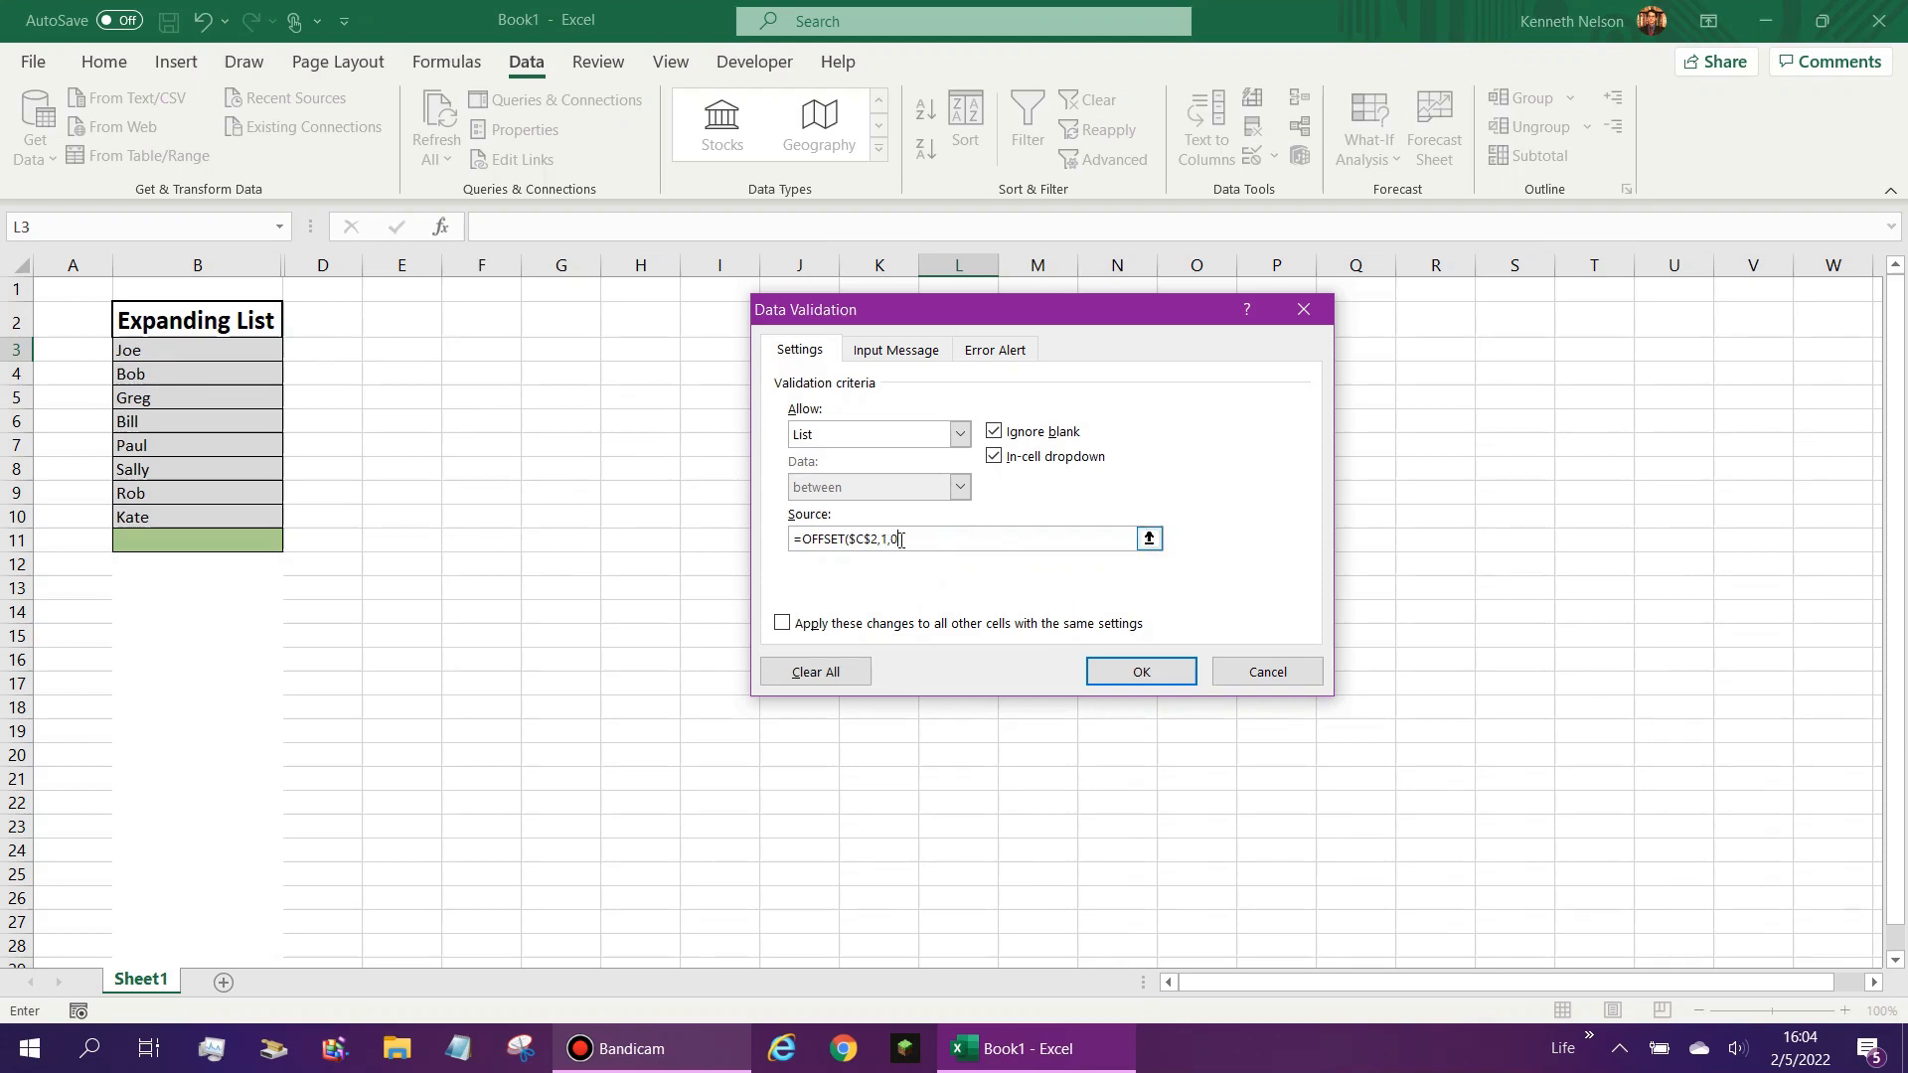
text(,)
text($@)
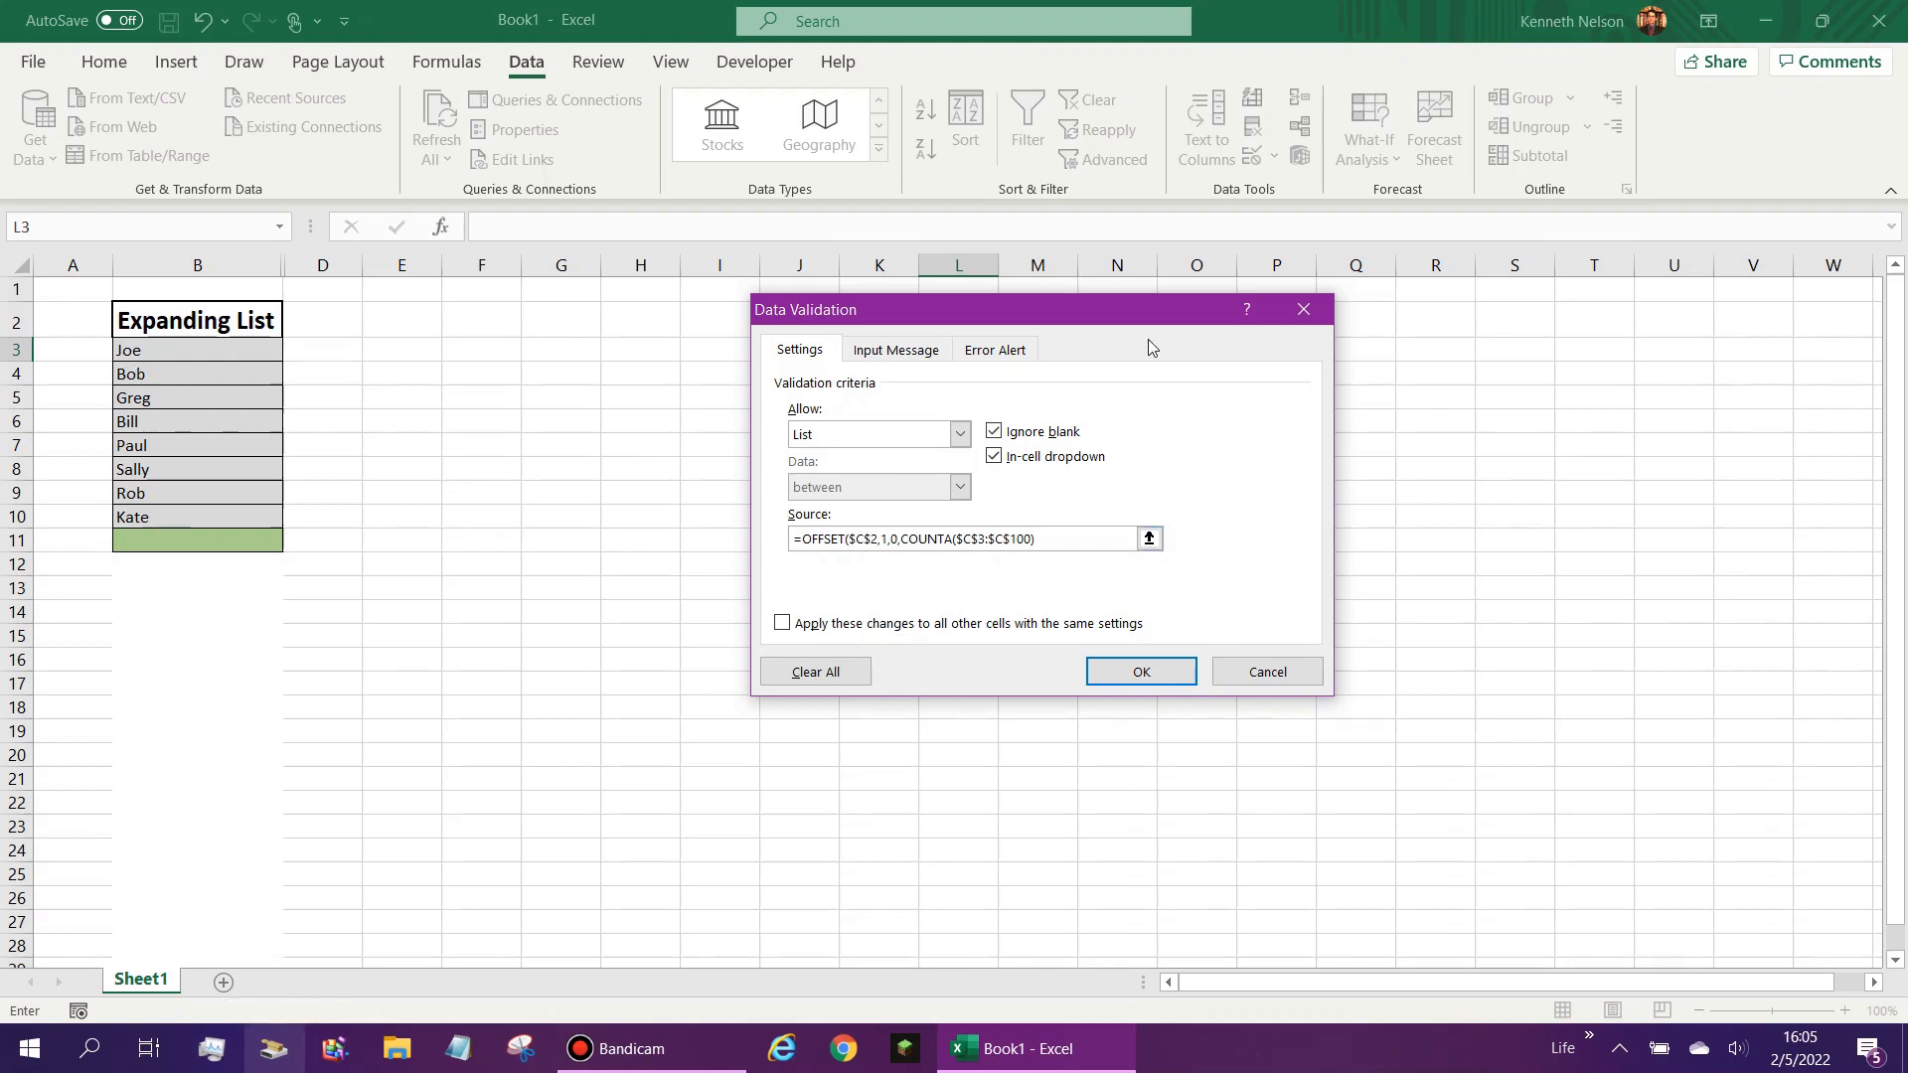
text(1))
- Enable the Stop error alert for invalid data, titled "Error", with a message starting "You must use the drop"
click(995, 349)
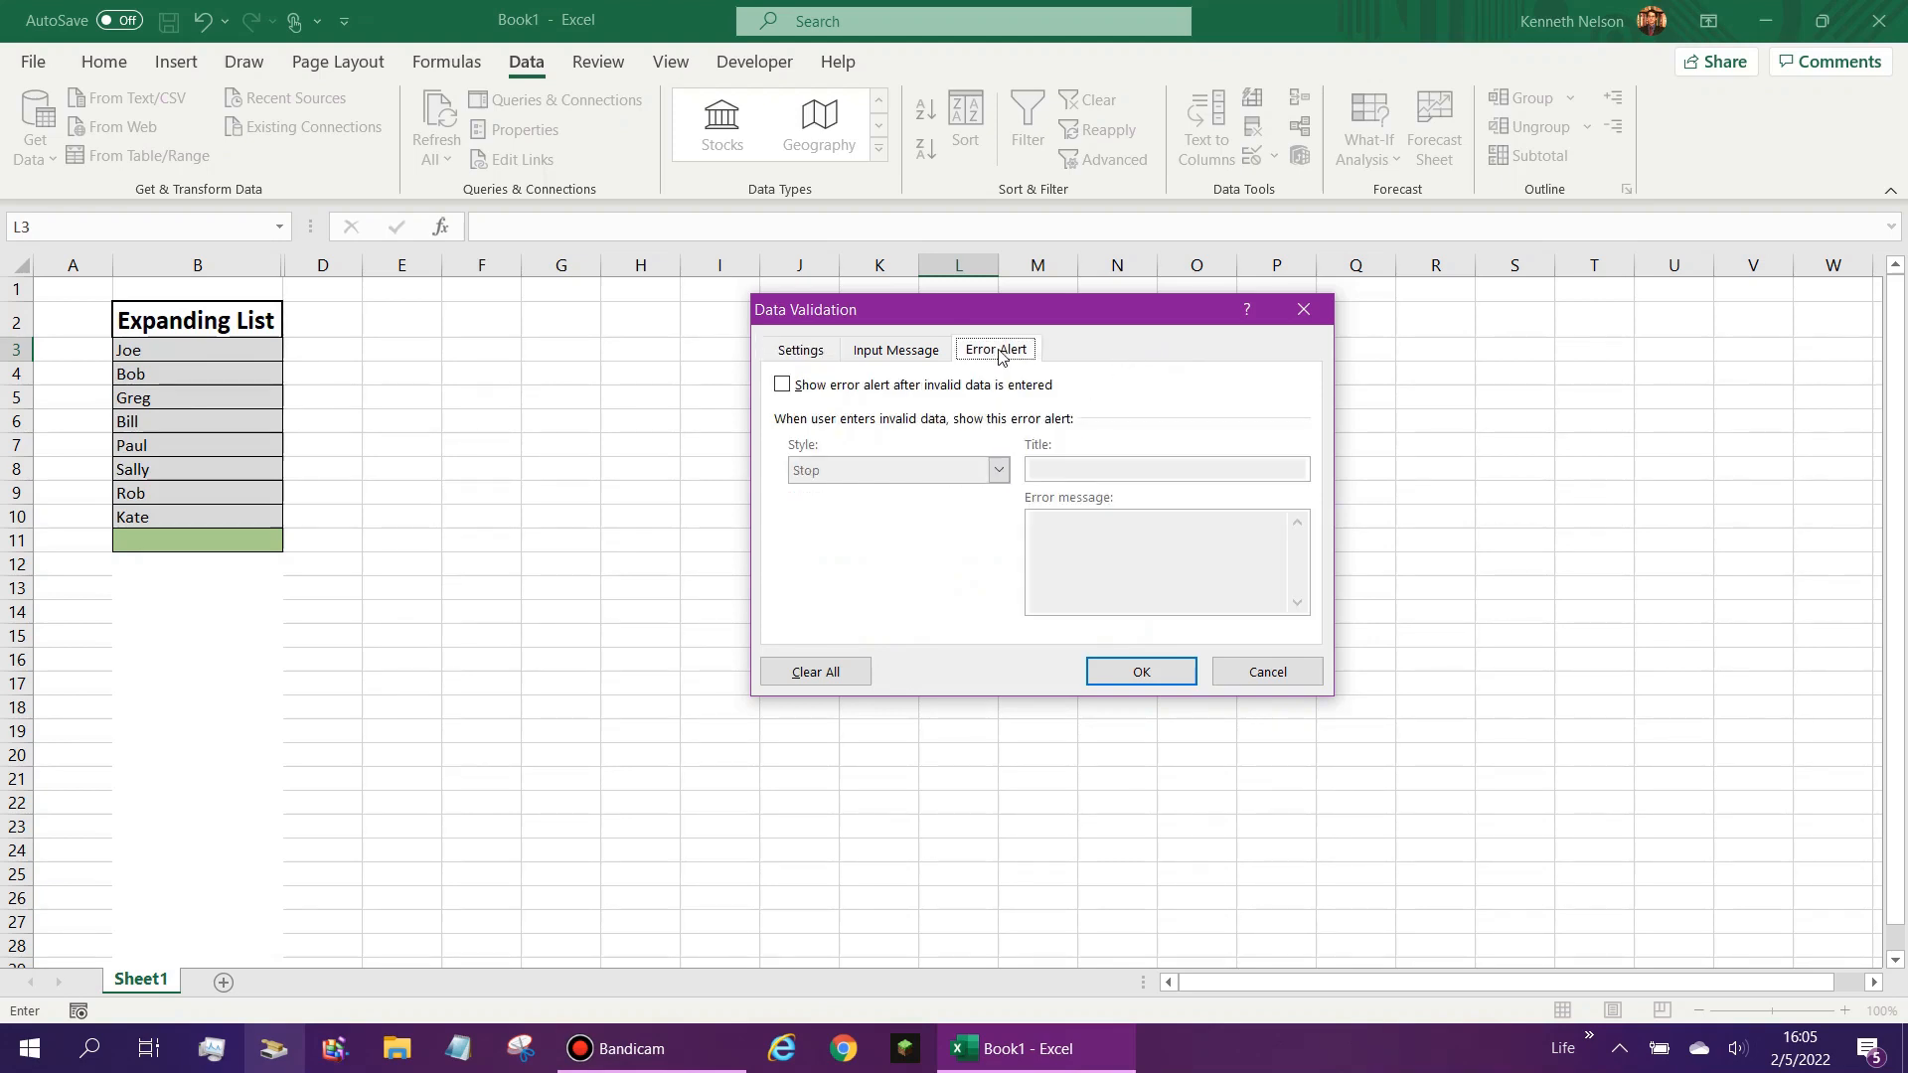
click(782, 384)
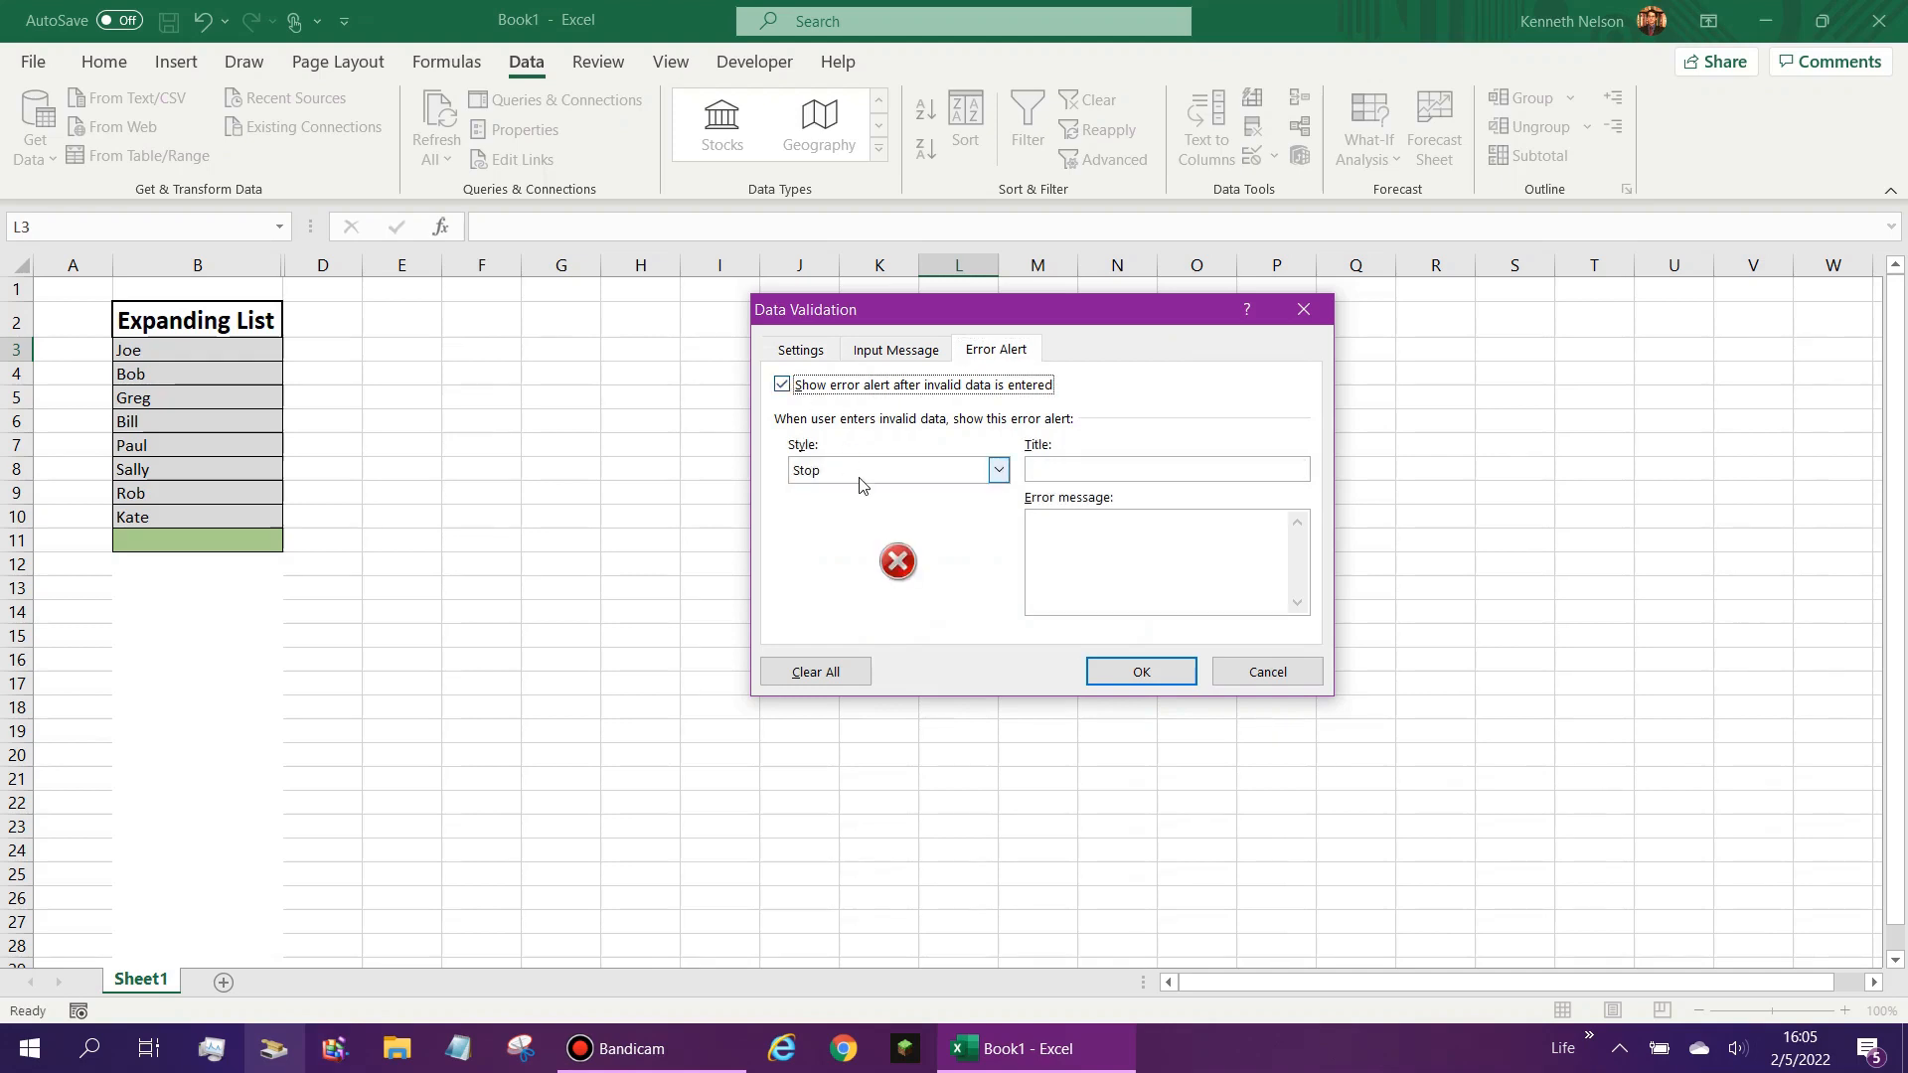
click(1051, 471)
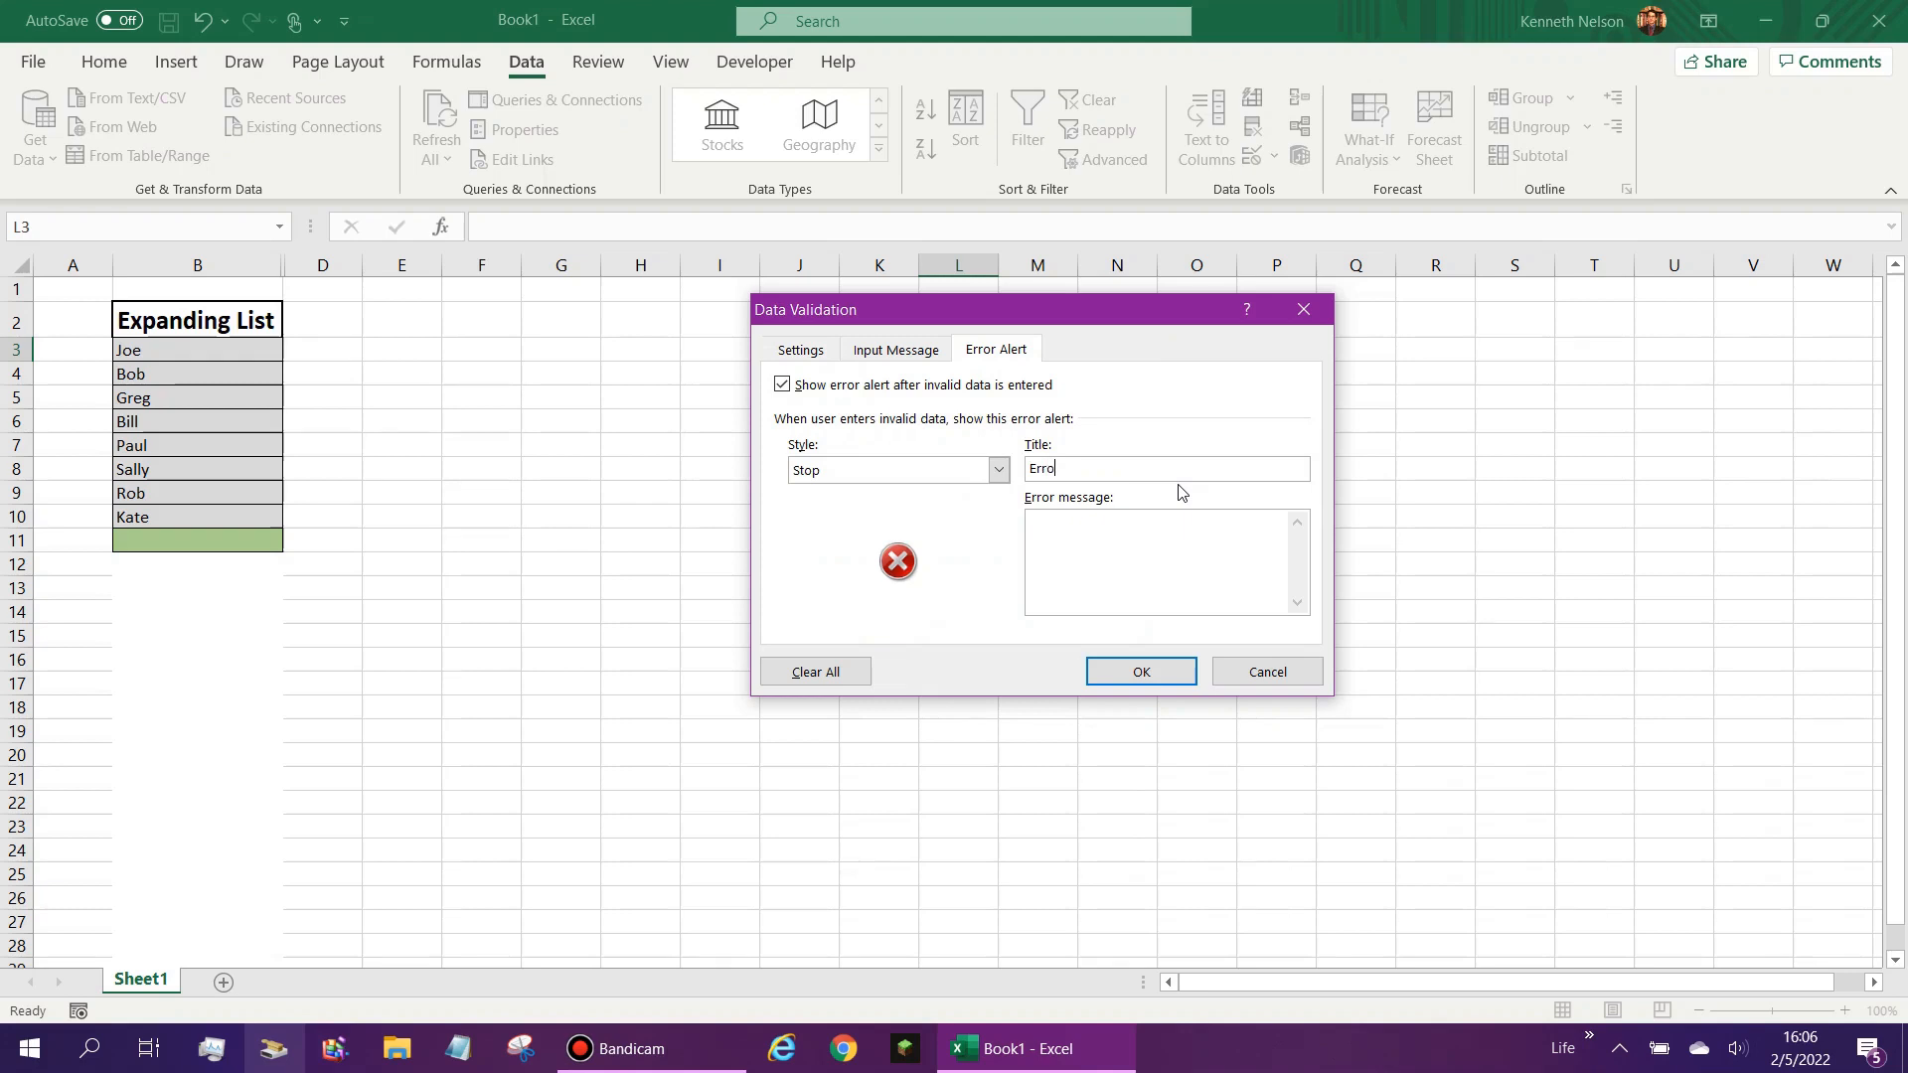
click(1197, 565)
text(You must use the drop-down list to the right of the cell. The list relects "Expanding List)
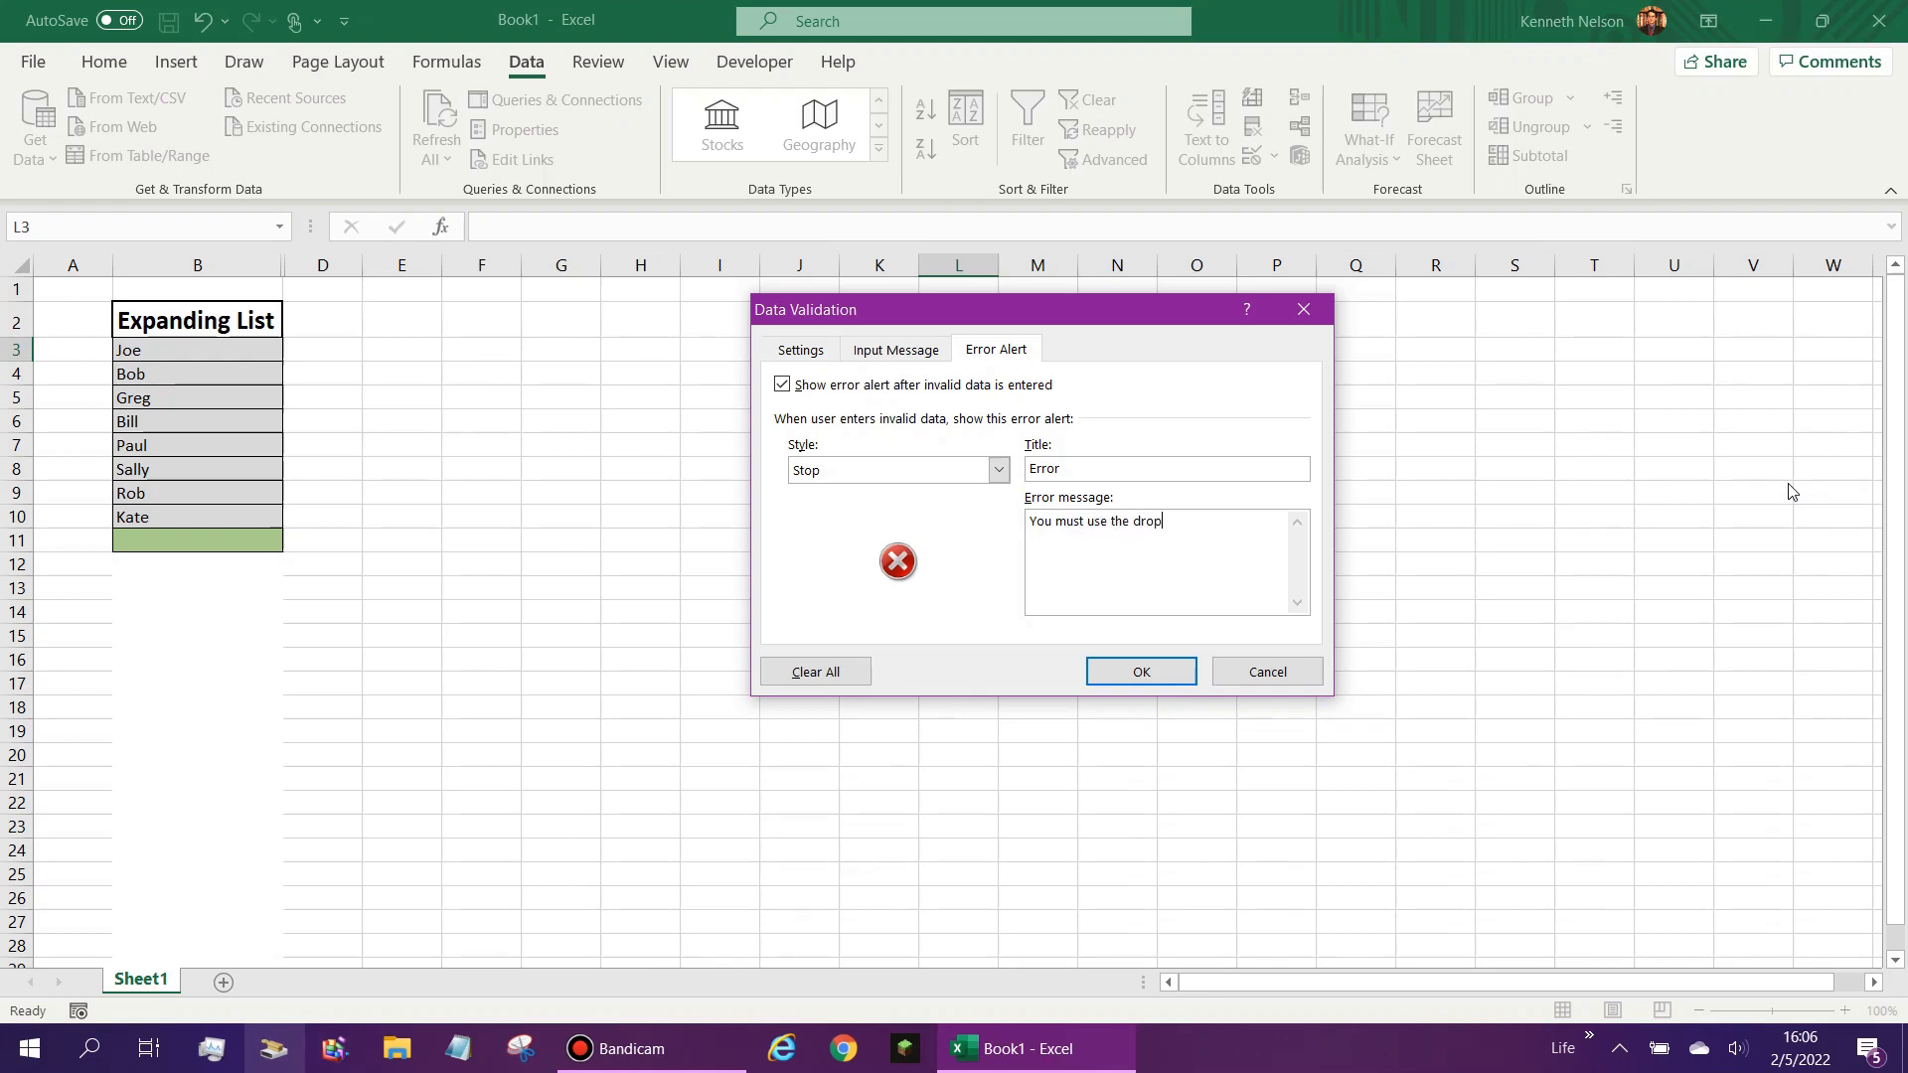
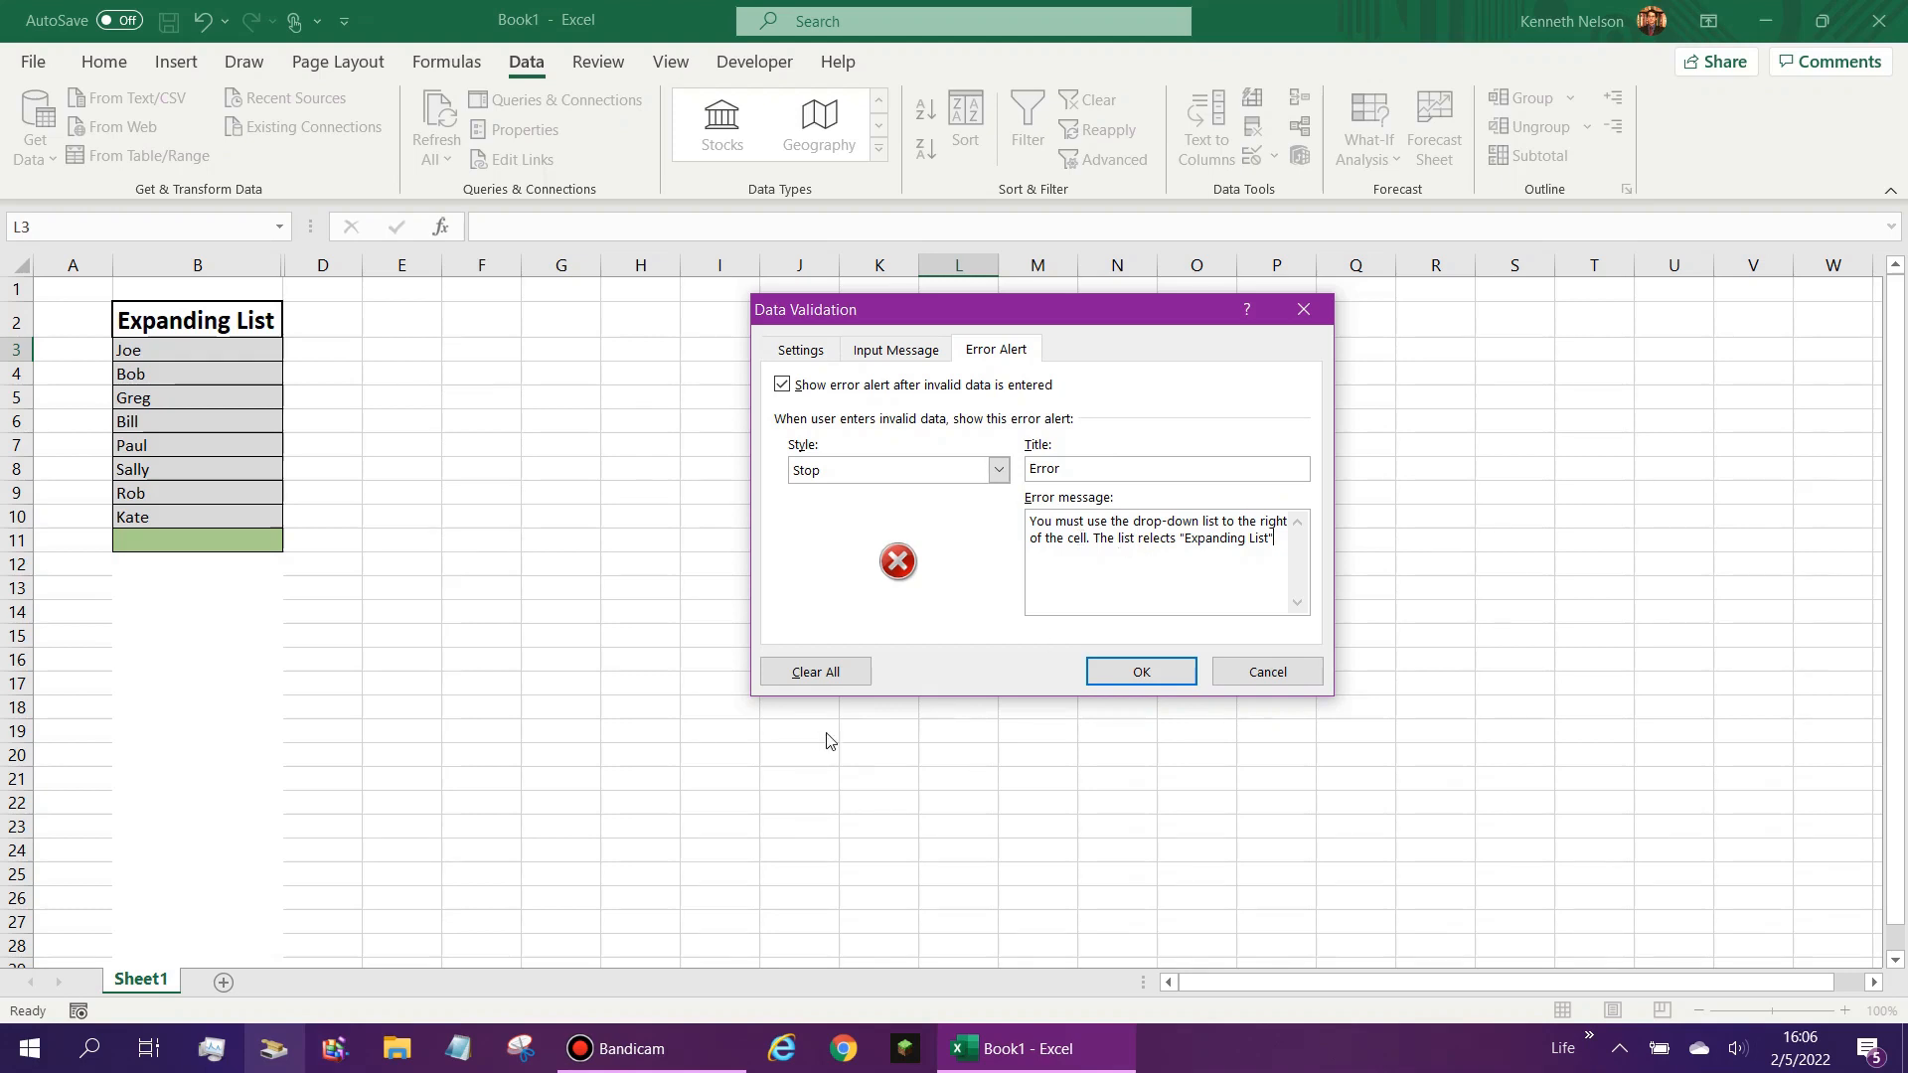
- Review the input message and settings of the L3 data validation rule, then apply the rule
click(896, 349)
click(821, 351)
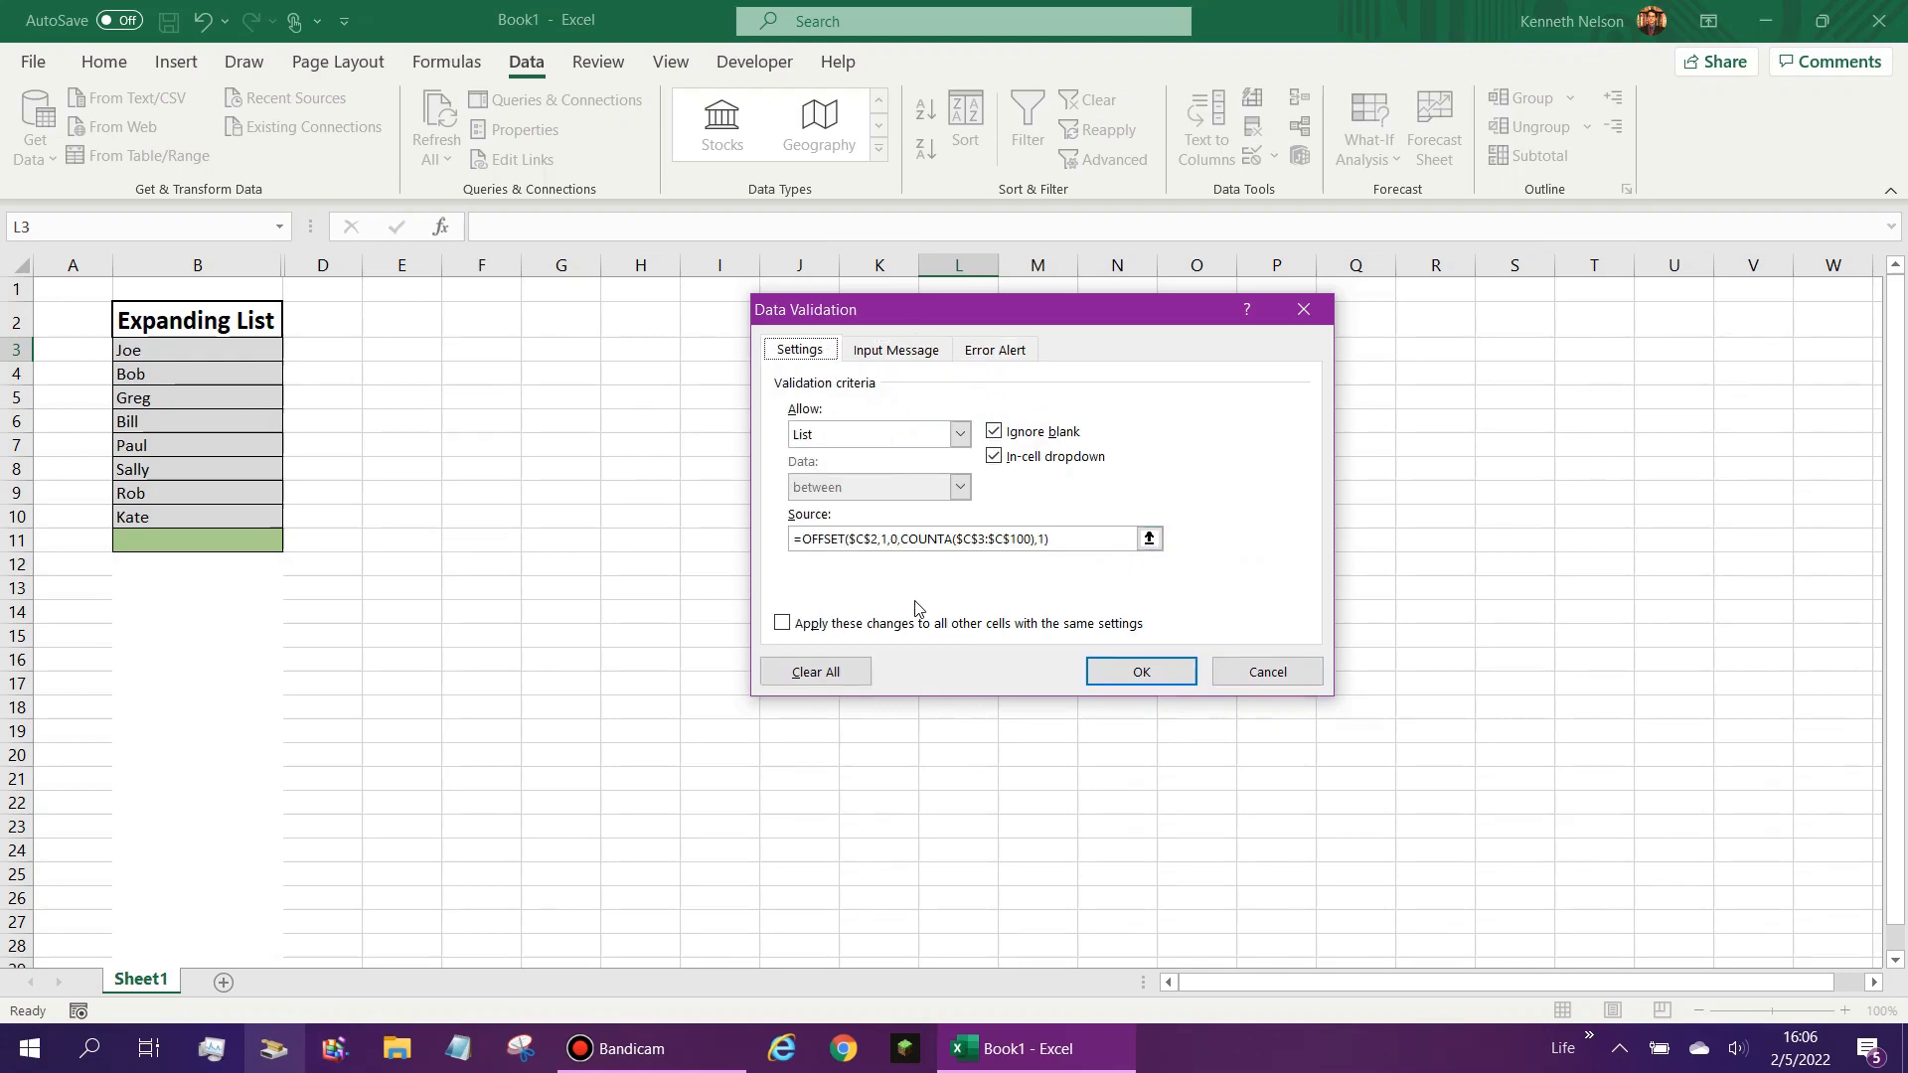
click(1133, 678)
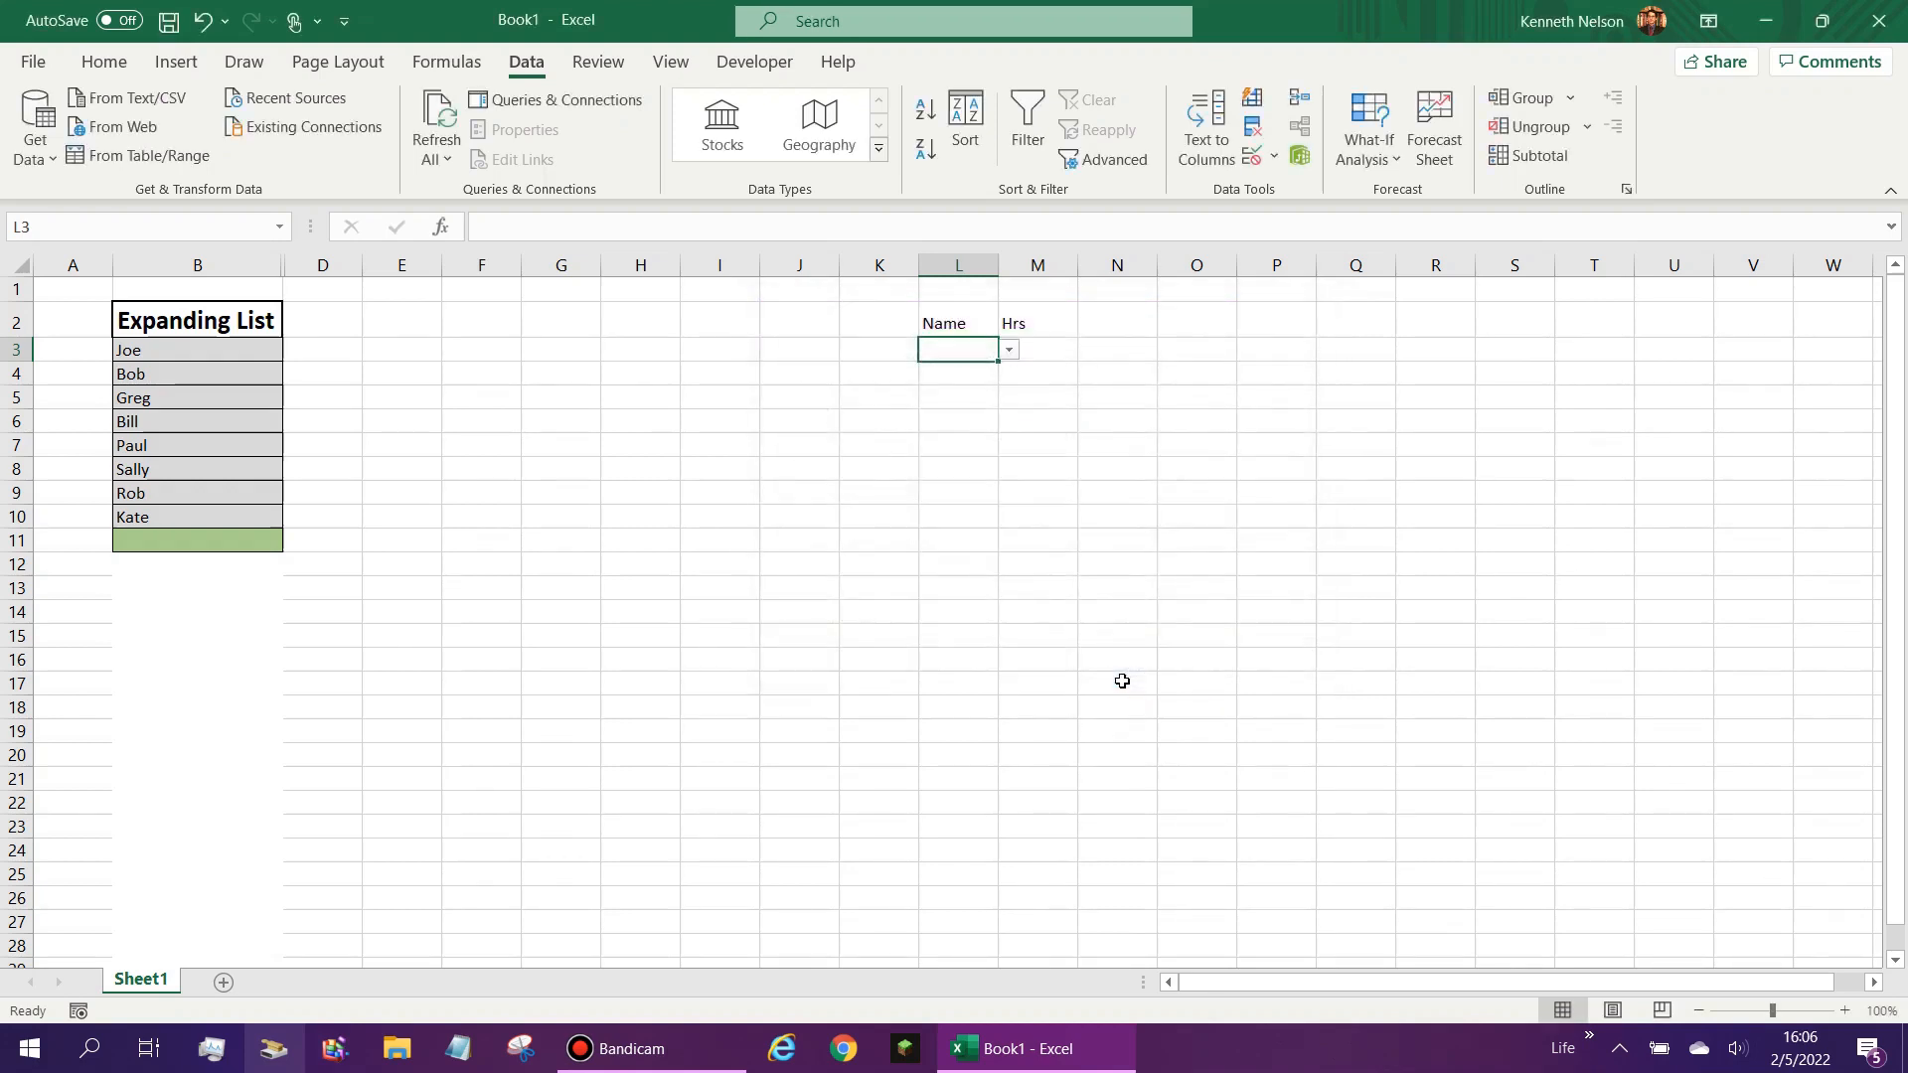
- Choose the first entry from L3's drop-down and compare the offered entries with the names in the Expanding List
click(1009, 350)
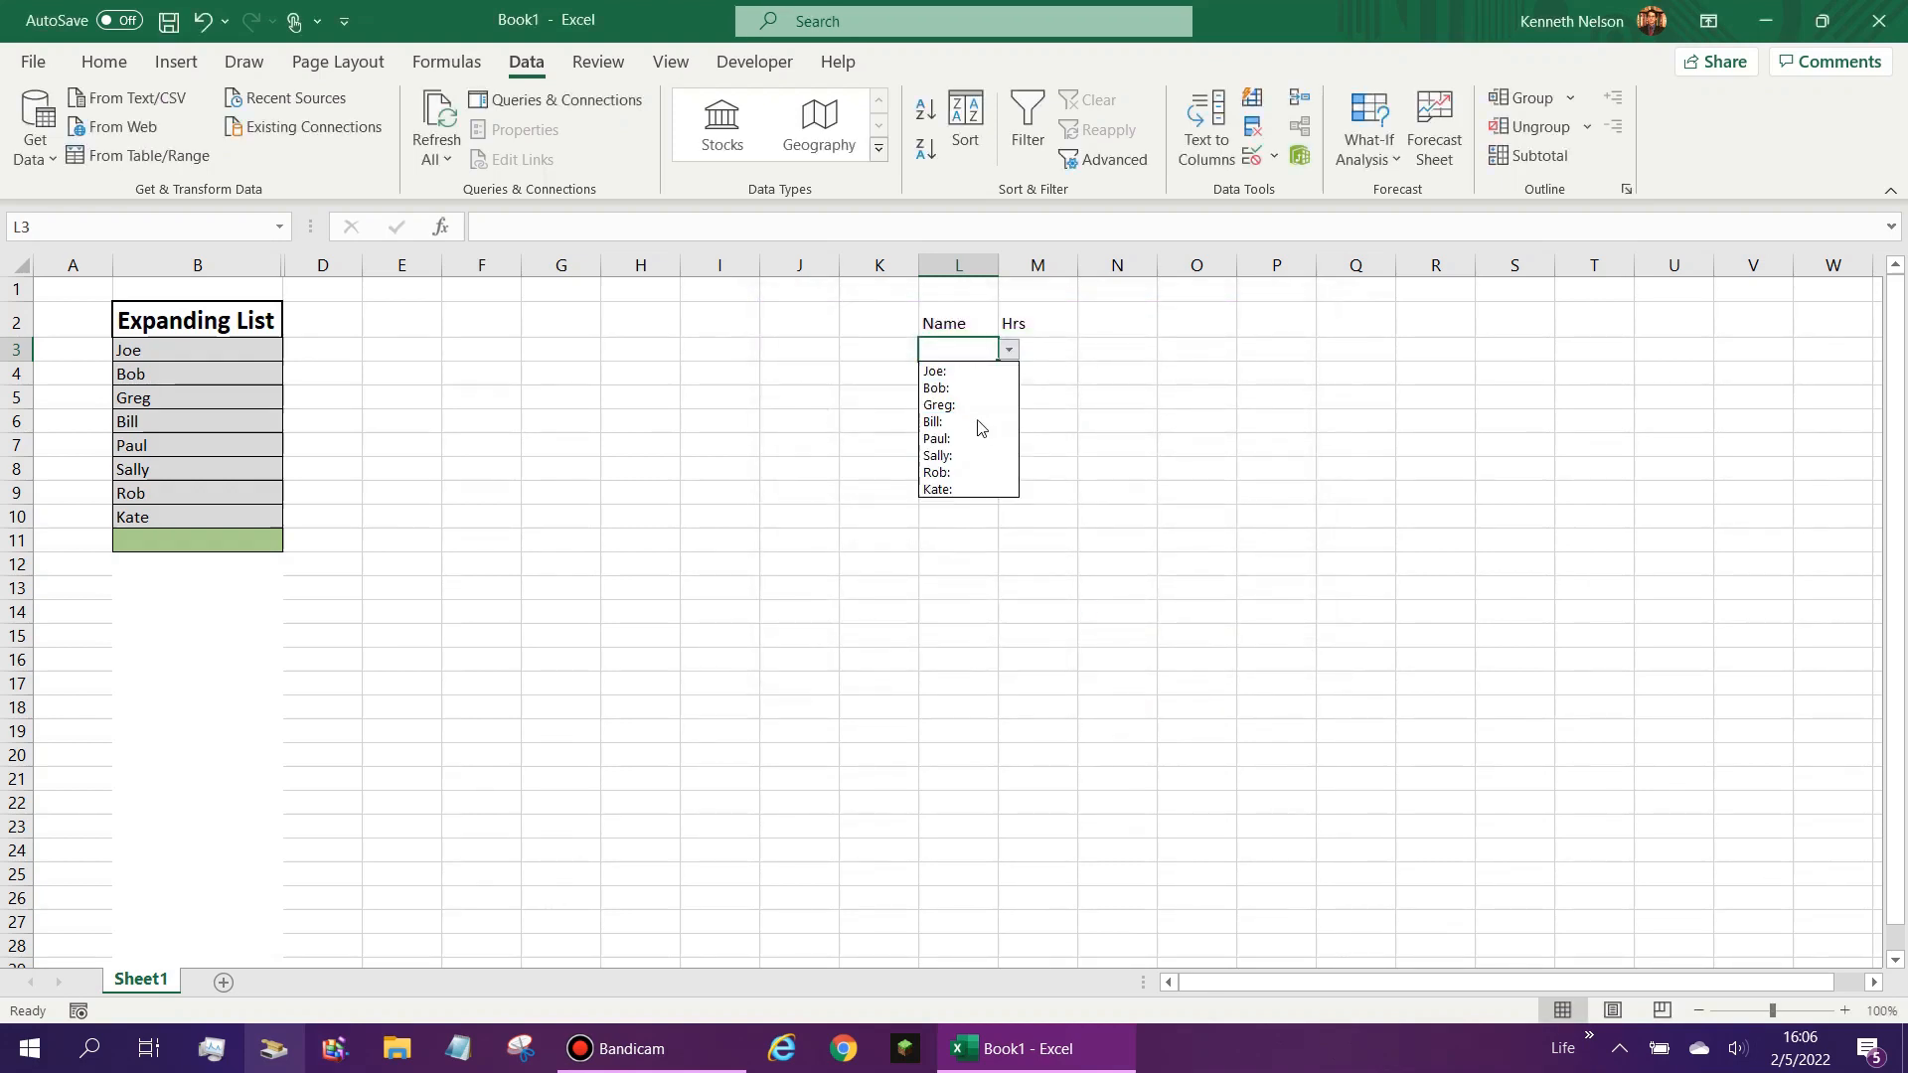
click(979, 371)
click(1009, 353)
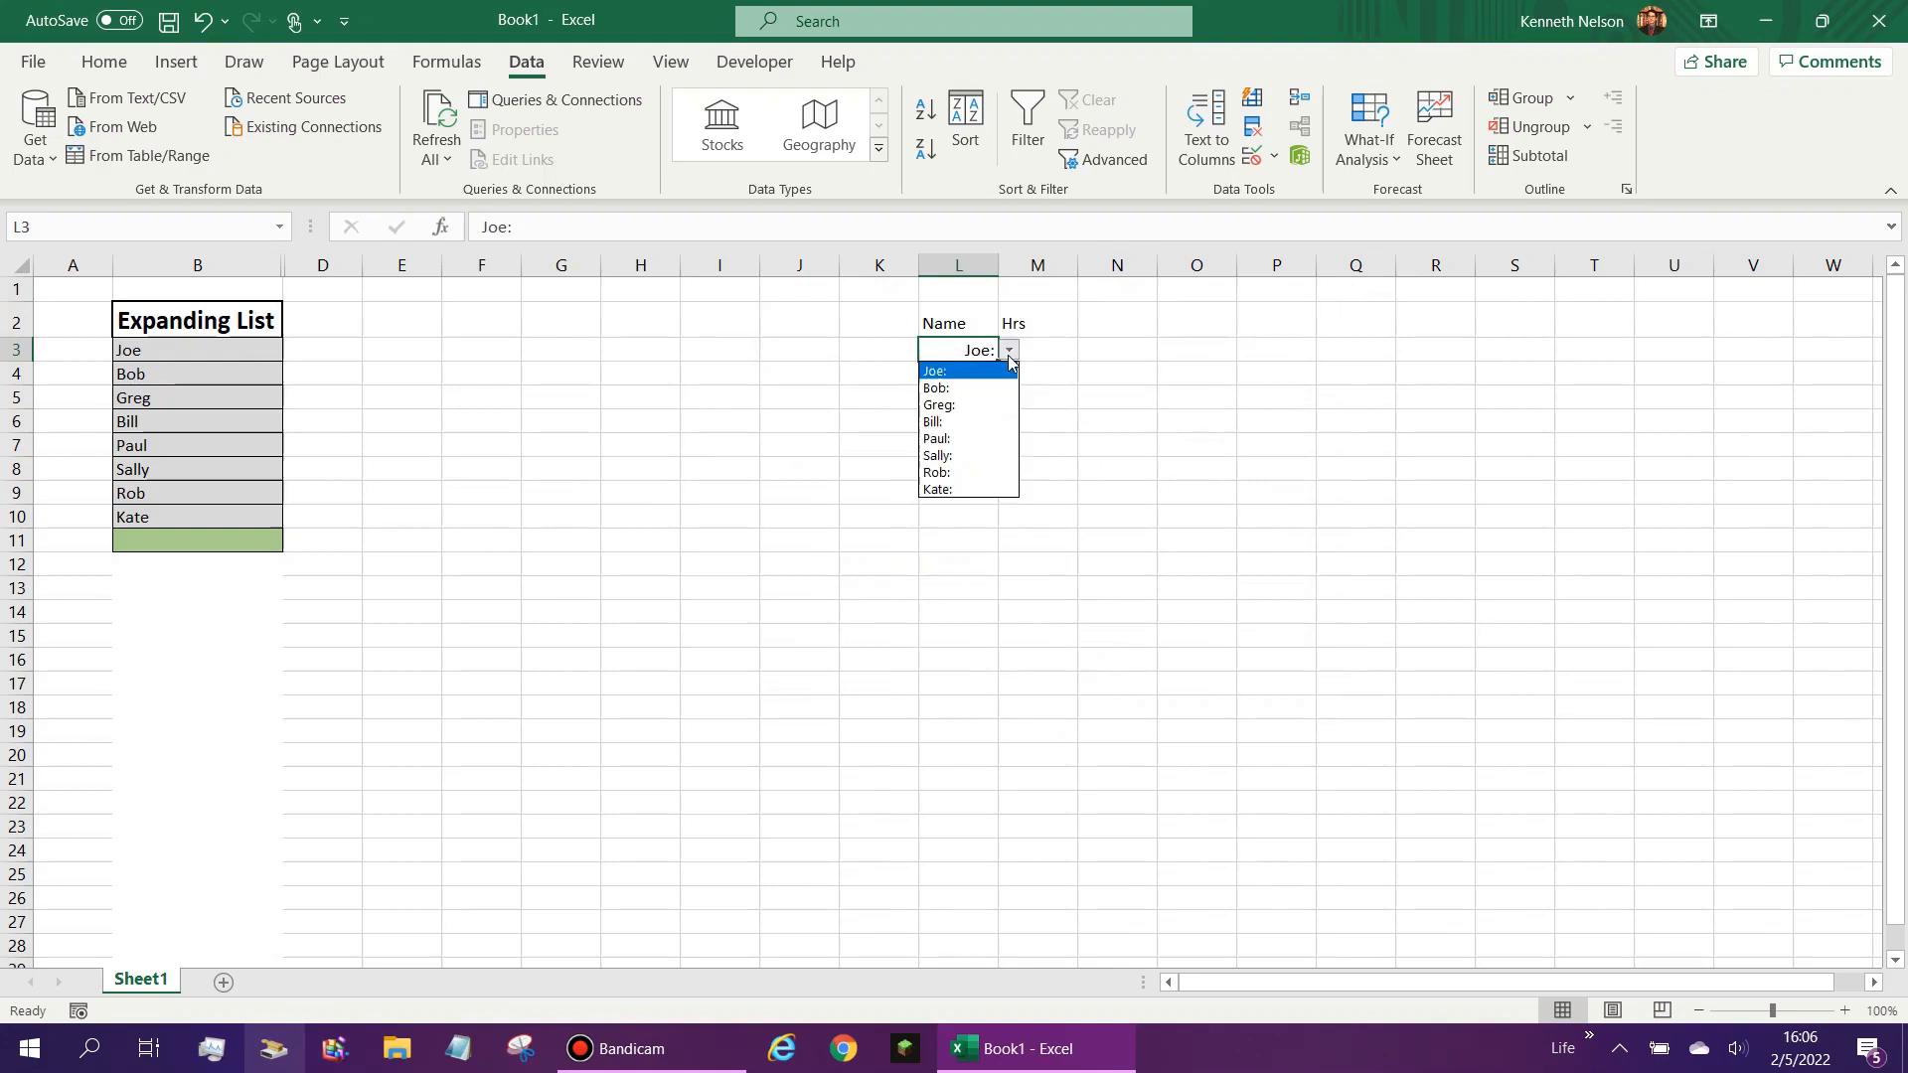
click(989, 356)
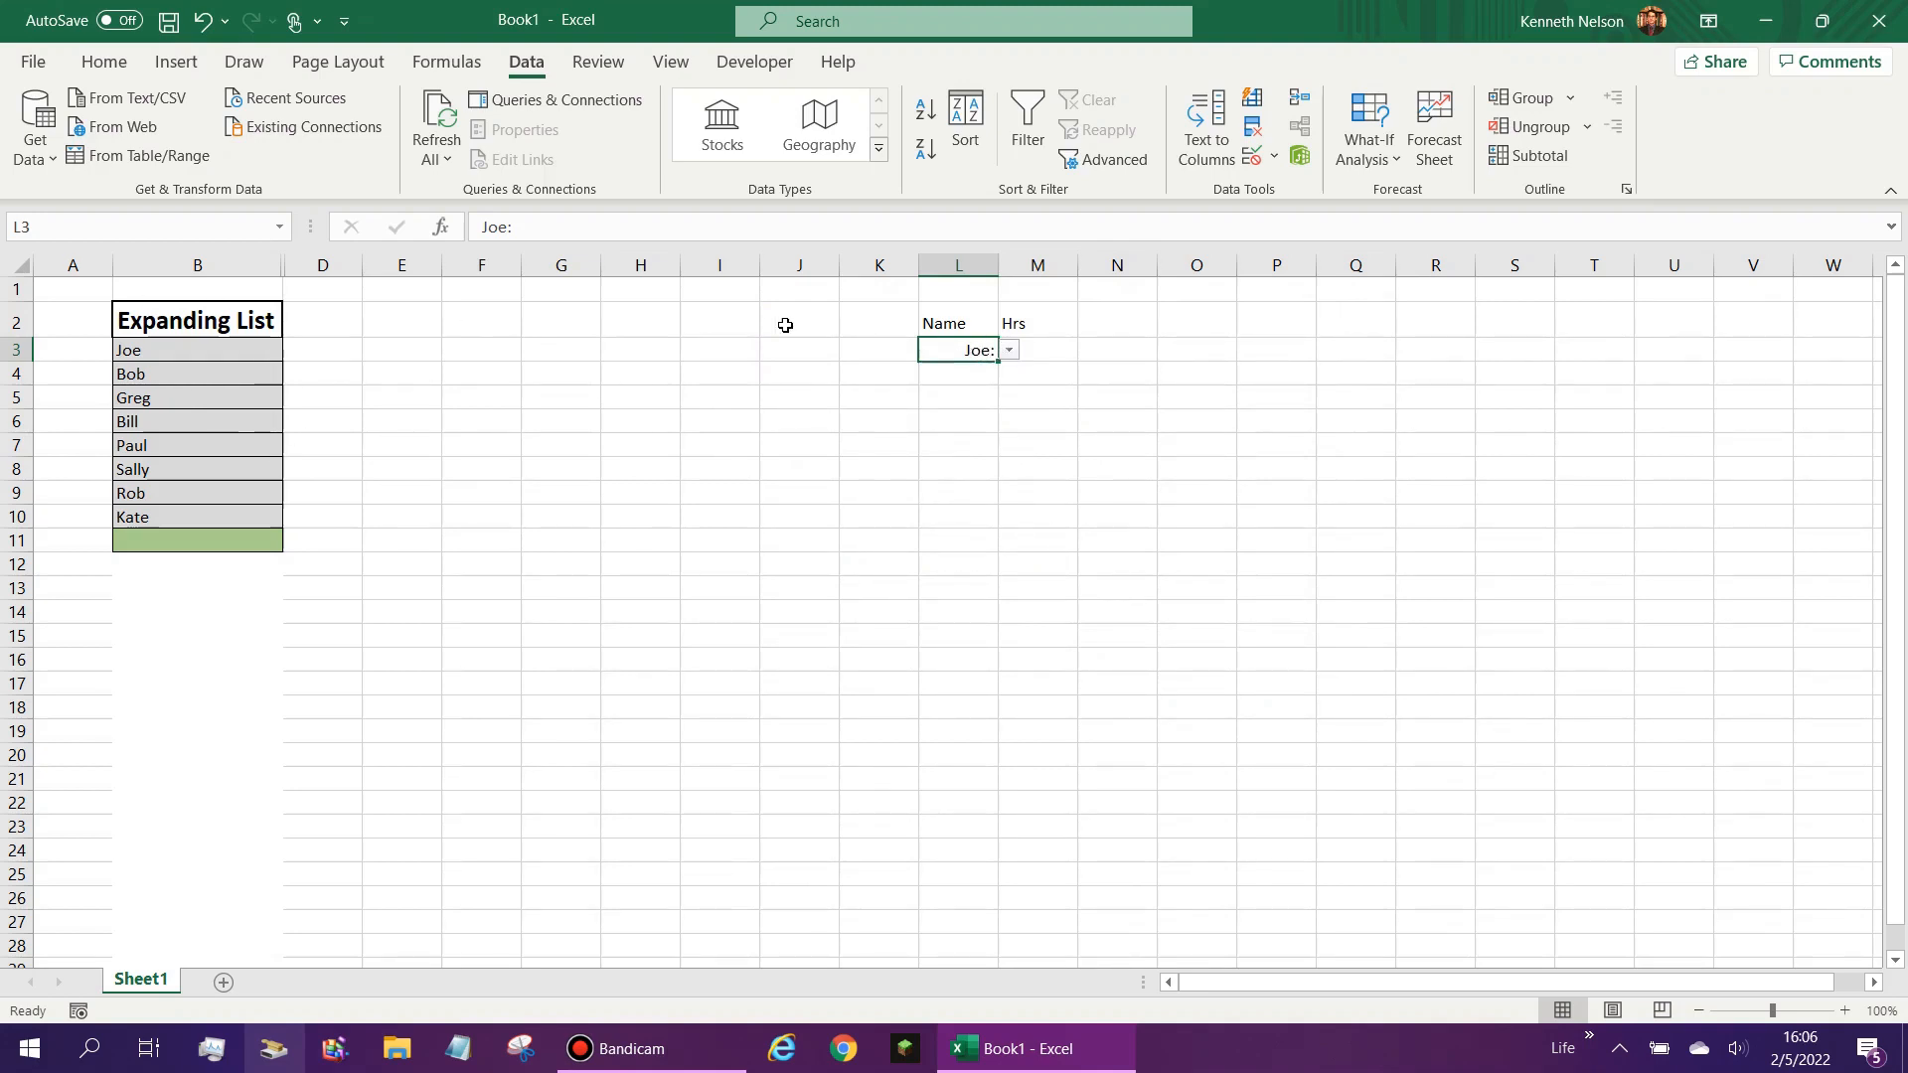
drag(187, 382, 188, 400)
click(187, 353)
click(189, 397)
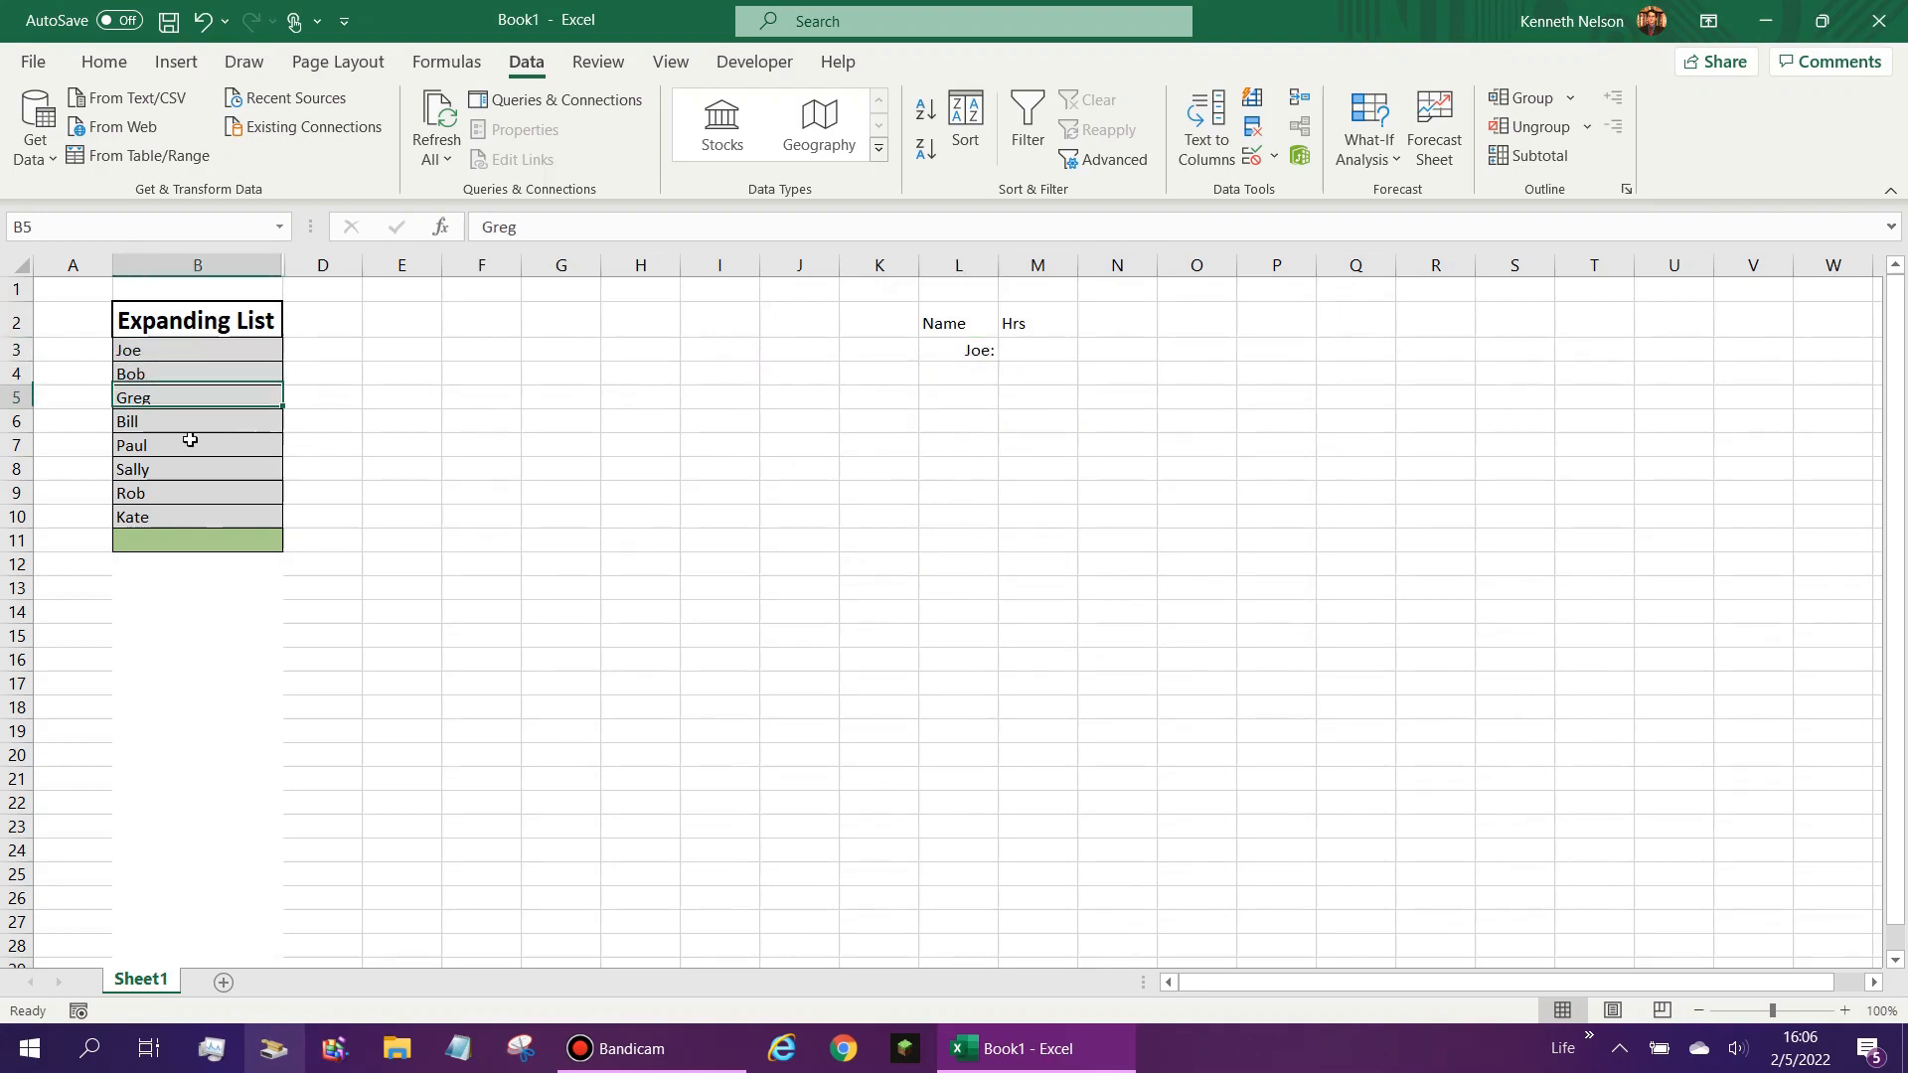
click(175, 517)
- Try the seventh and eighth entries of L3's drop-down, then clear the cell
click(952, 348)
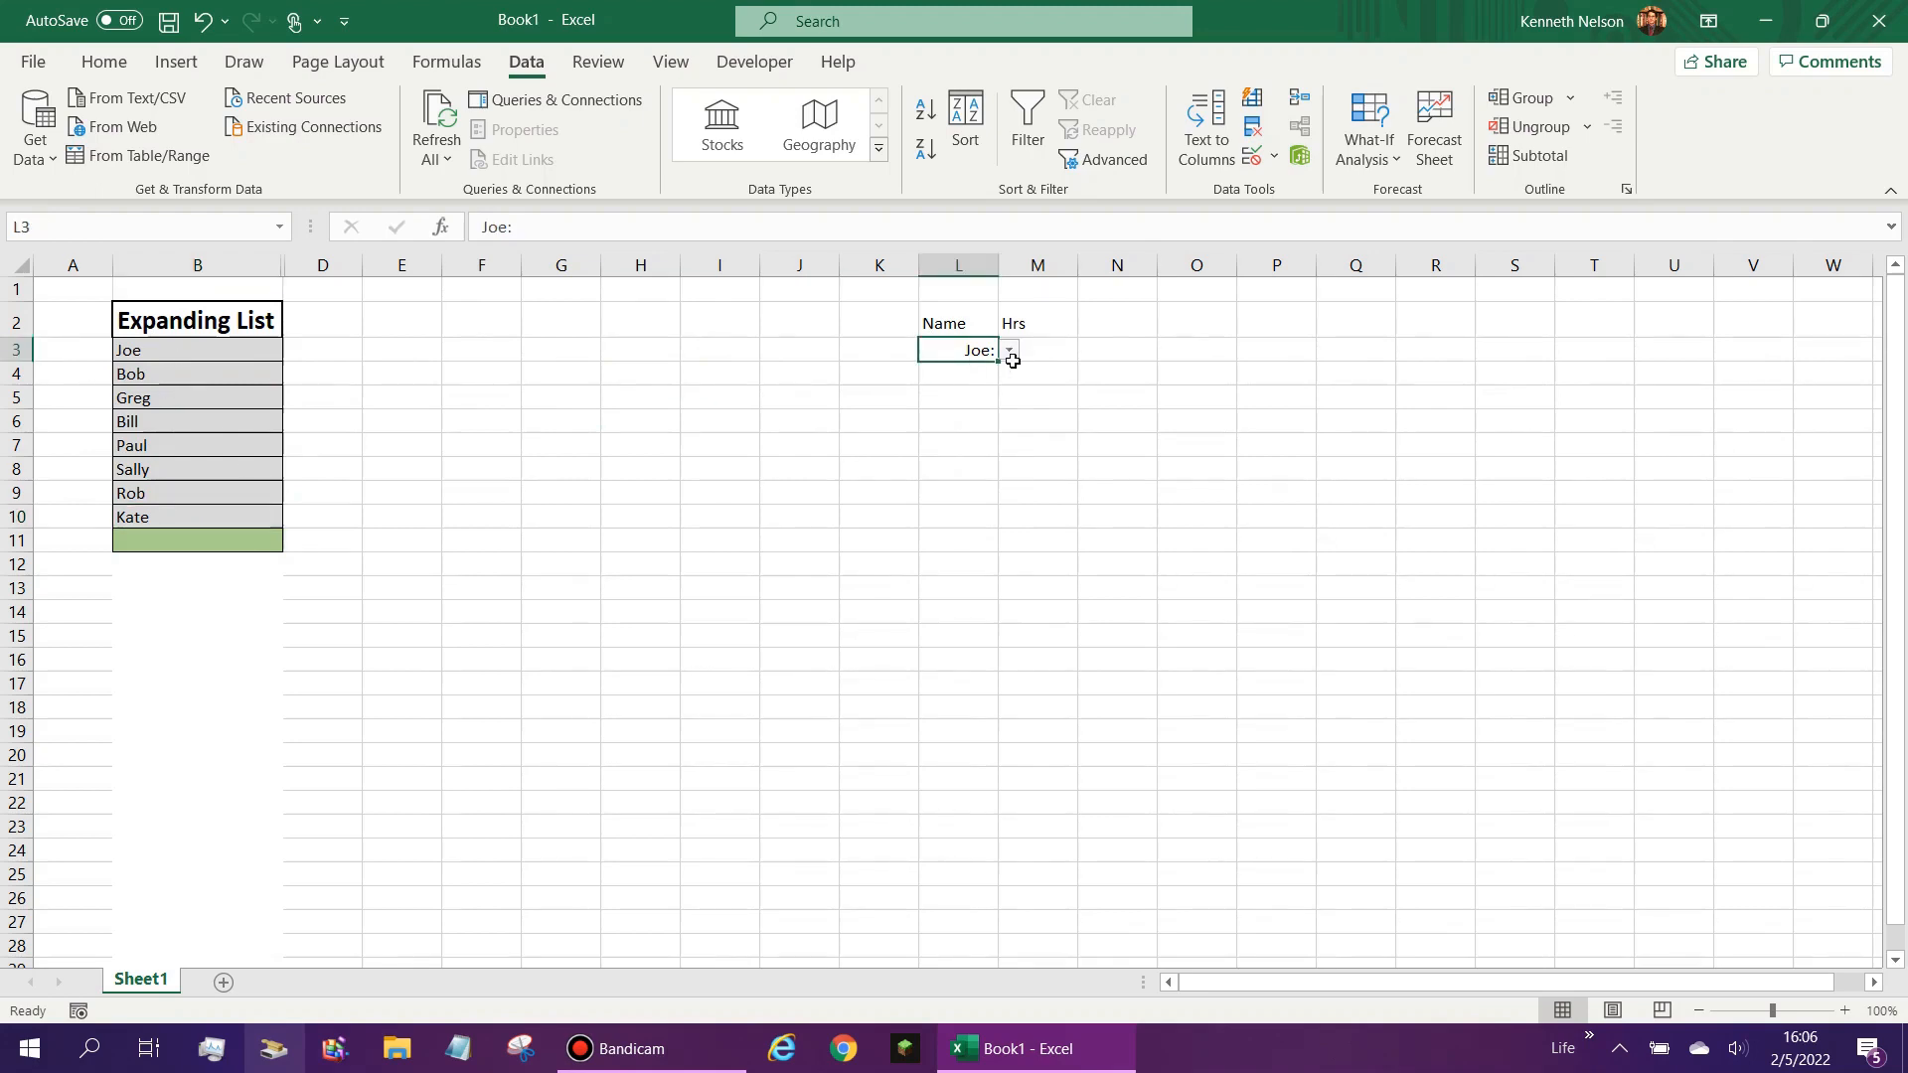
click(1009, 352)
click(984, 472)
click(1009, 353)
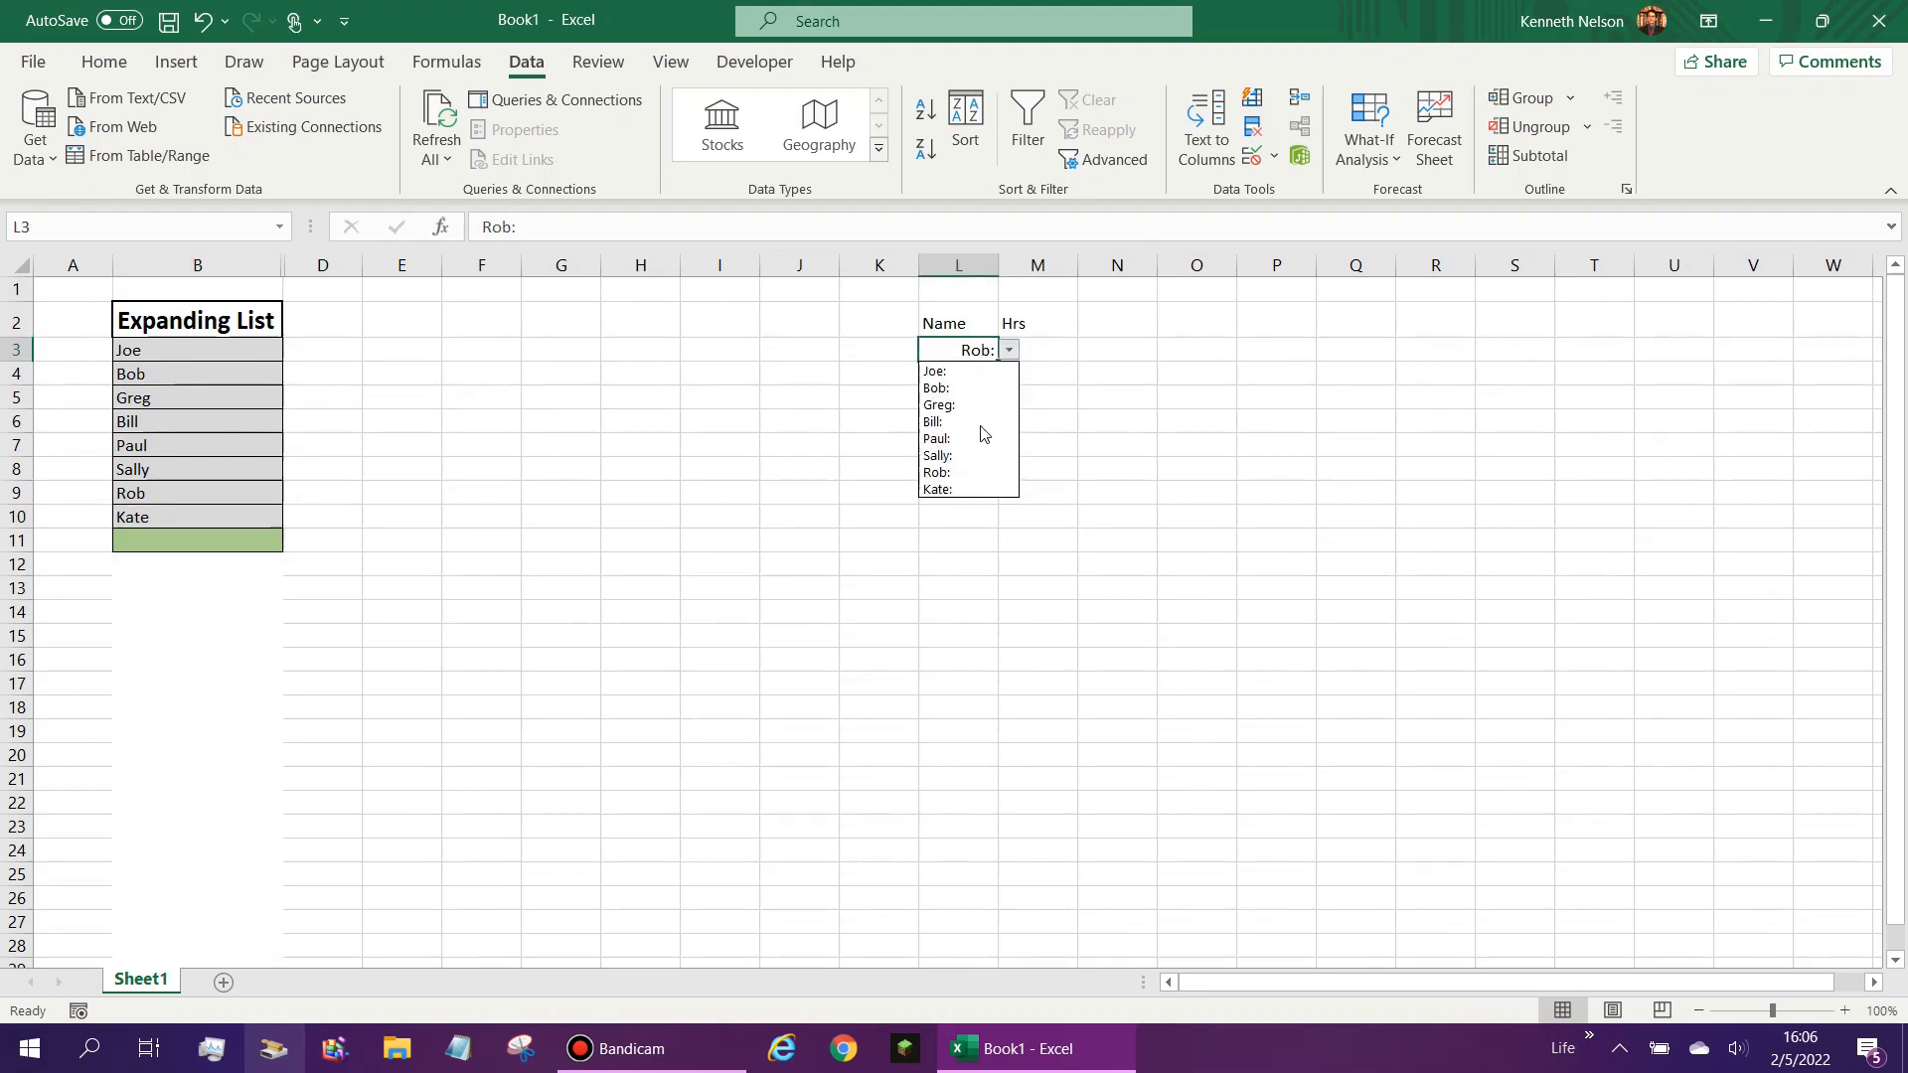
click(979, 489)
key(Delete)
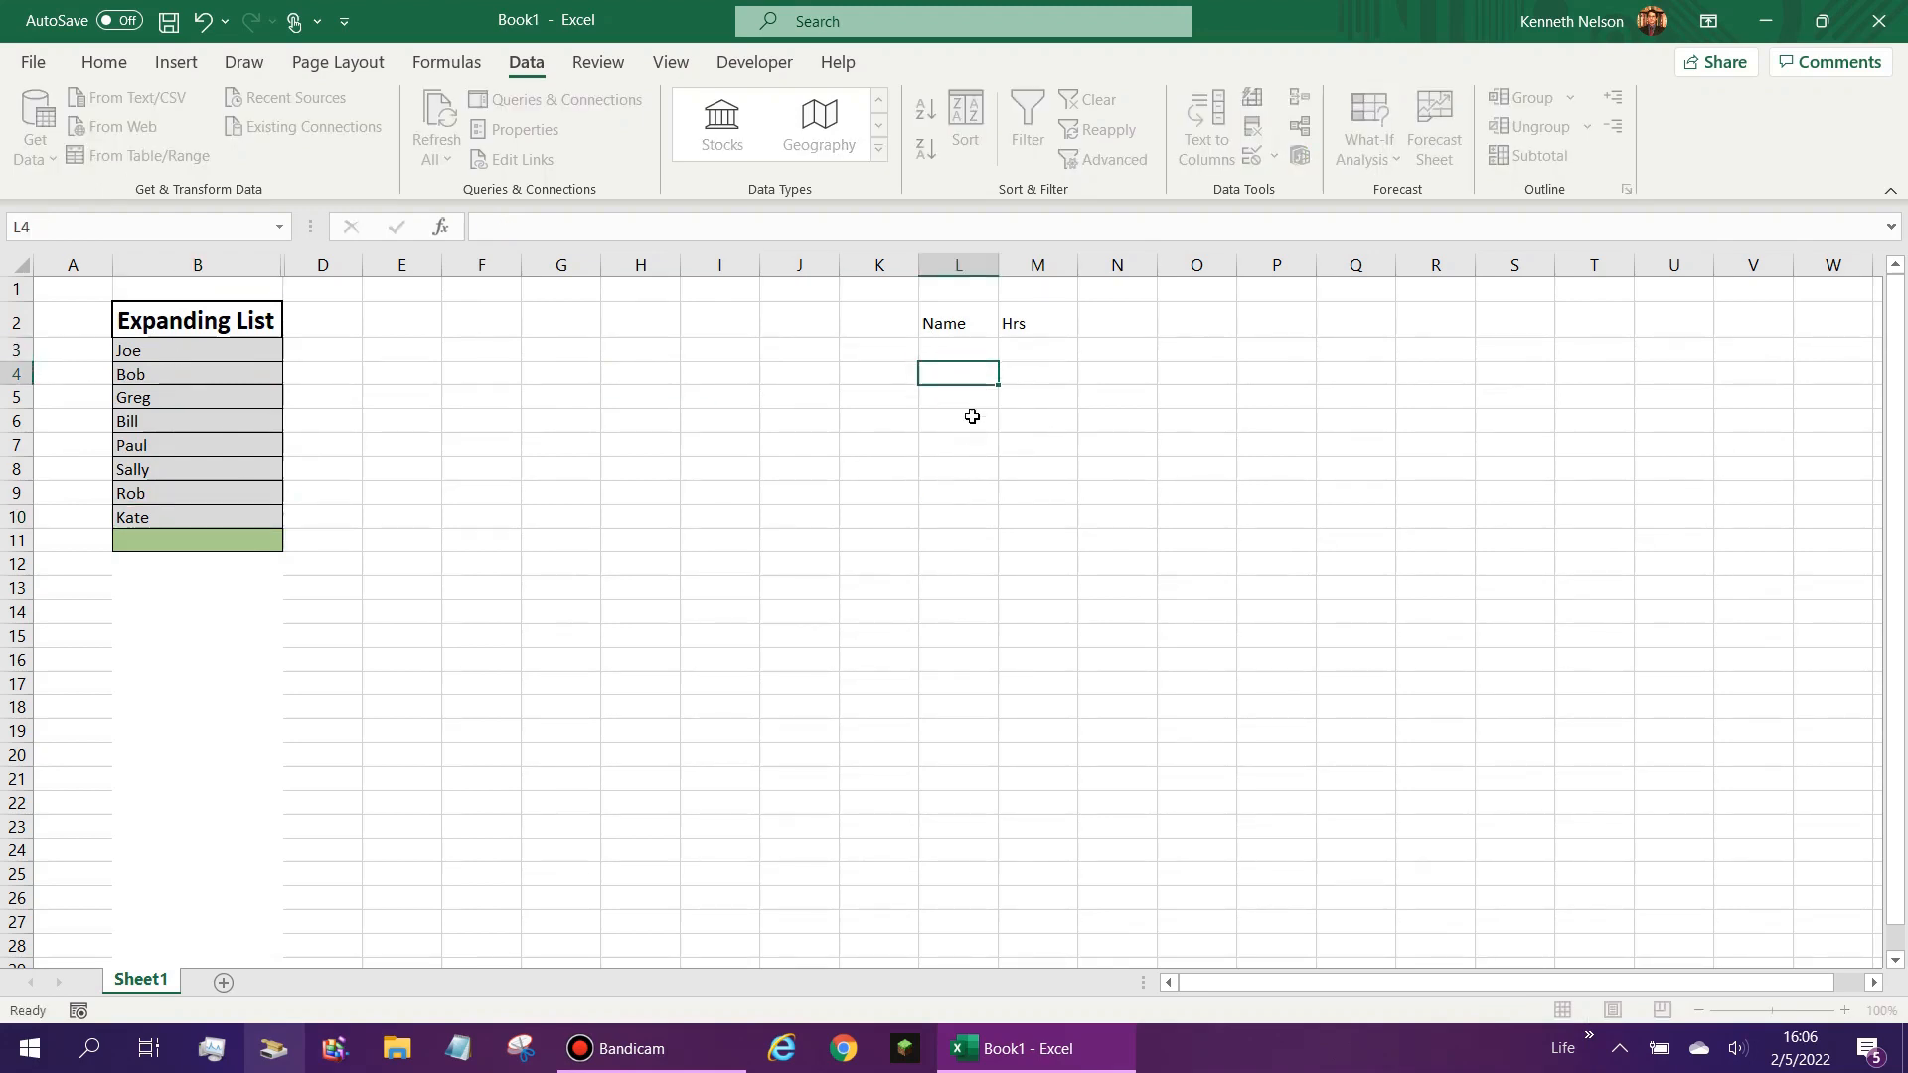
- Add a new first name in B11, the green free cell at the end of the Expanding List
click(240, 537)
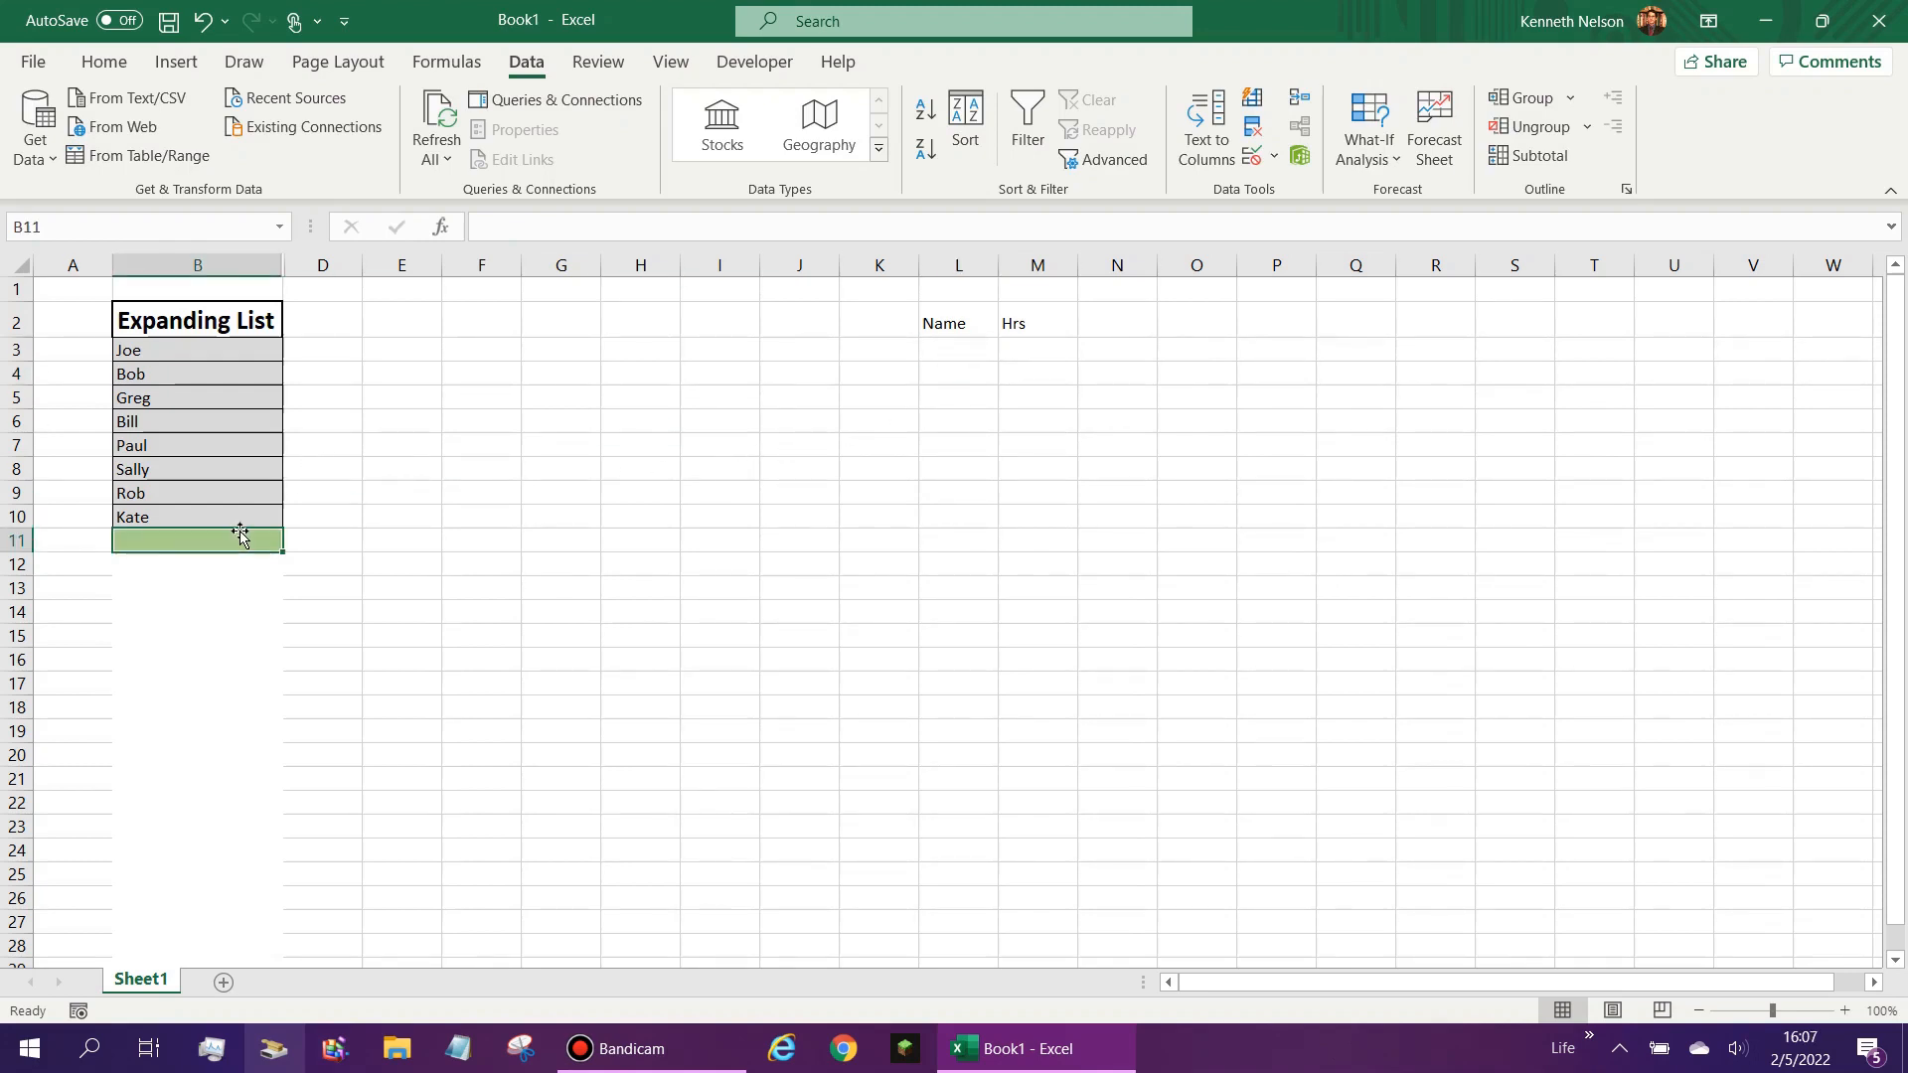
text(Kate)
key(BackSpace)
key(BackSpace)
key(BackSpace)
key(BackSpace)
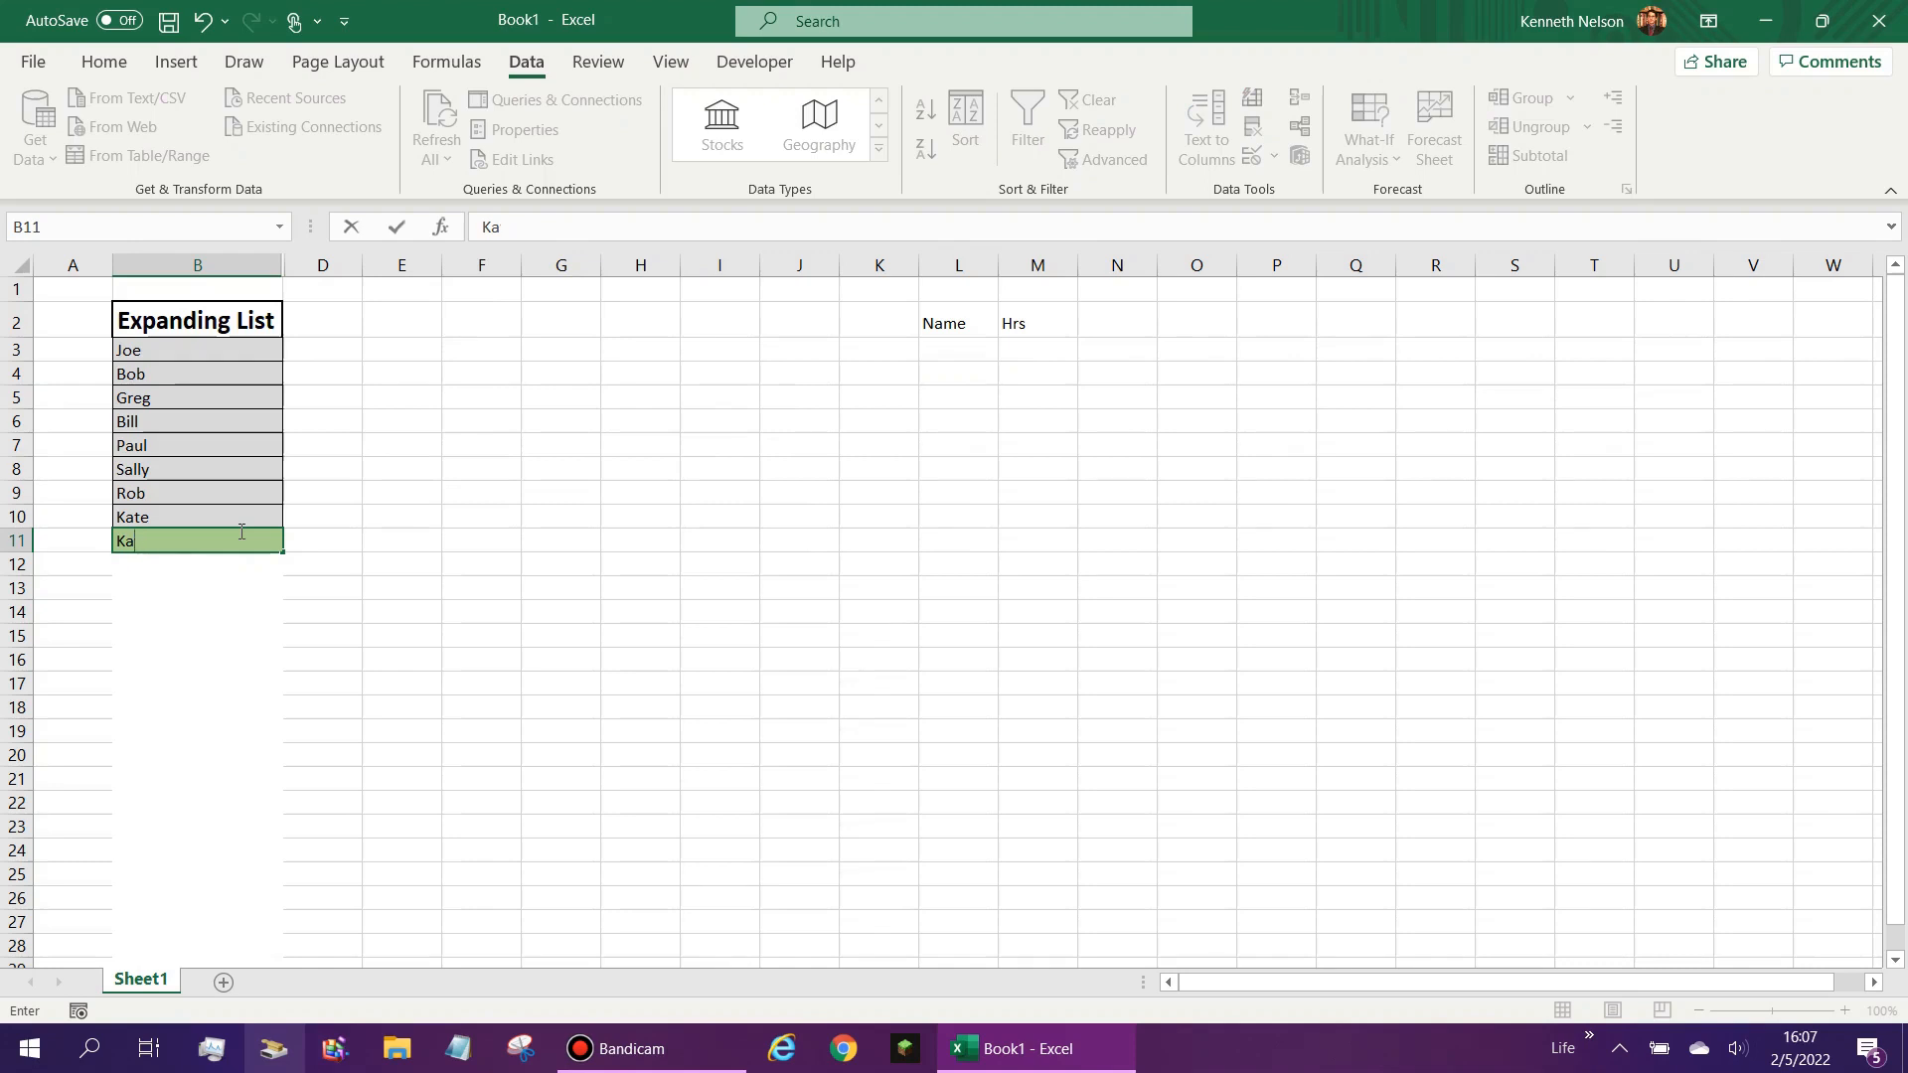
text(Ken)
key(ctrl+Return)
key(Return)
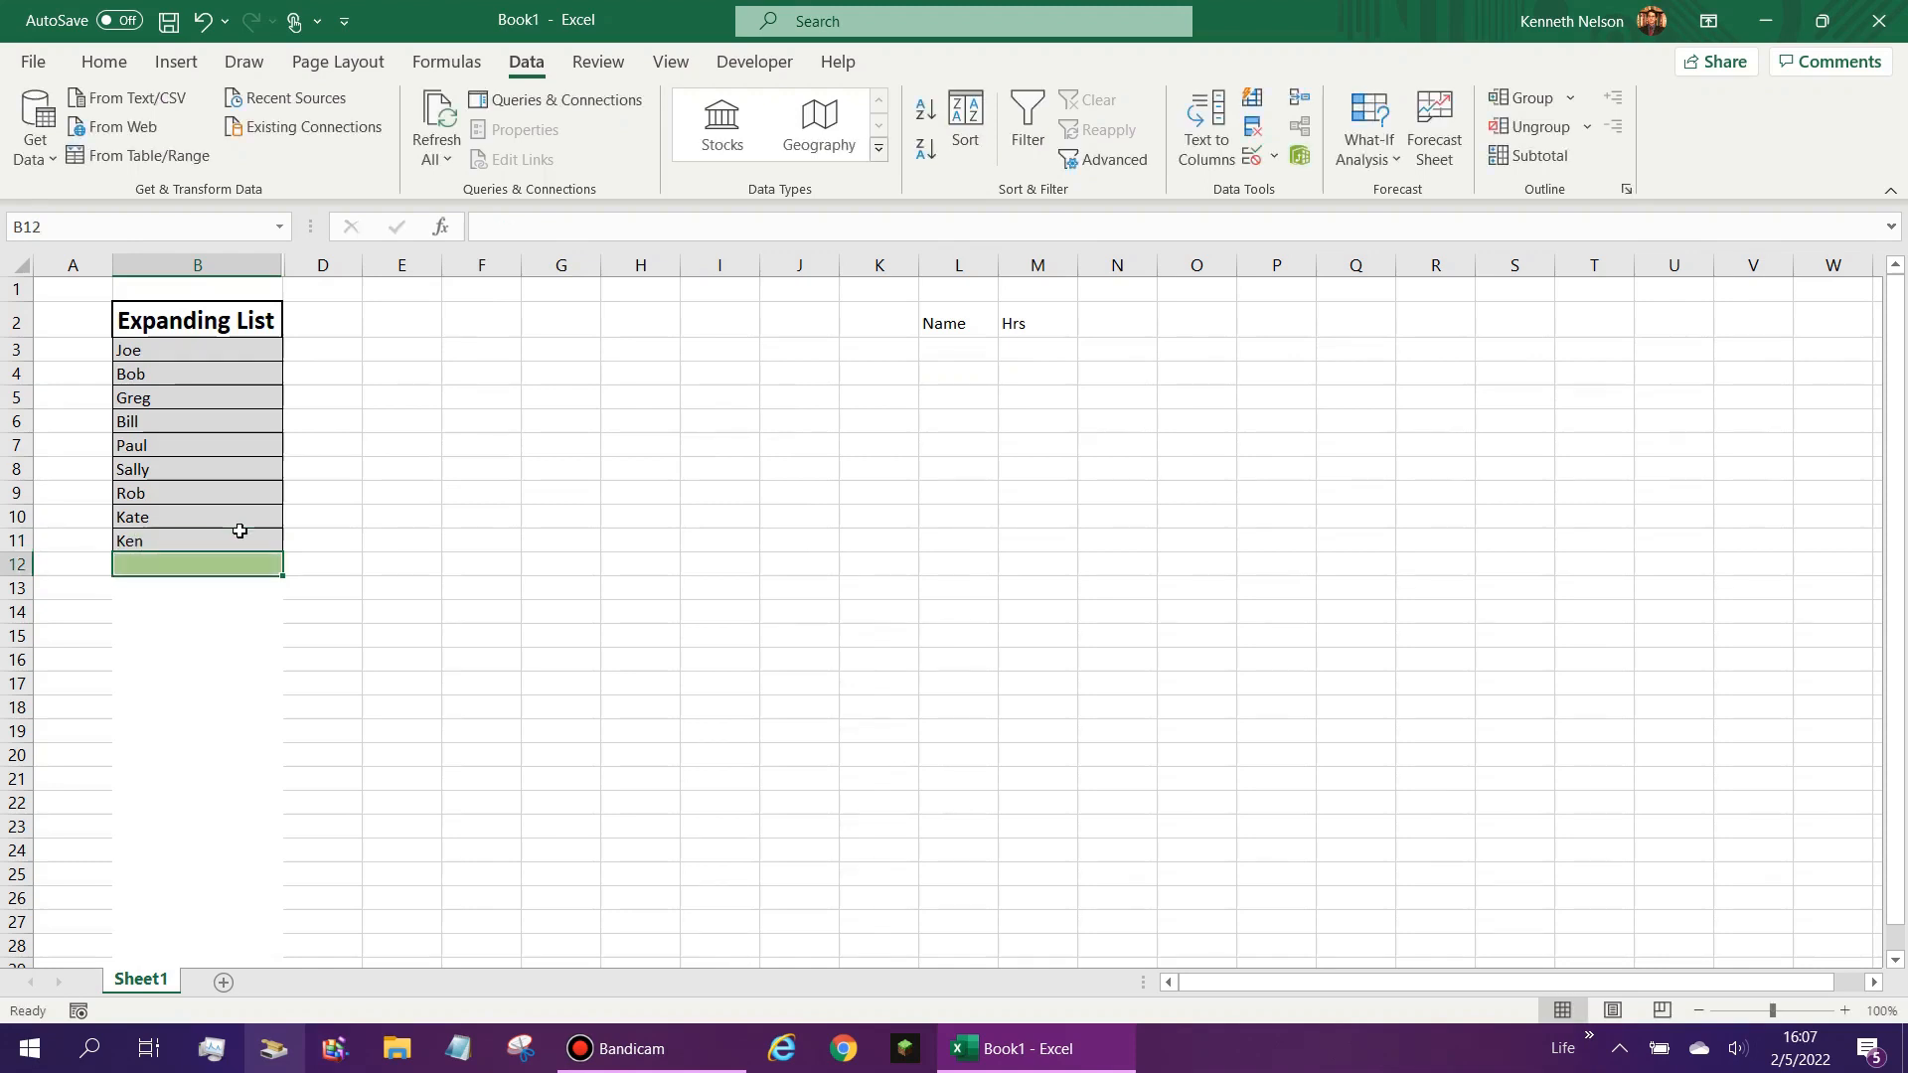
- Choose the newly added name from L3's drop-down, then clear L3 and remove that name from B11
click(979, 337)
click(988, 354)
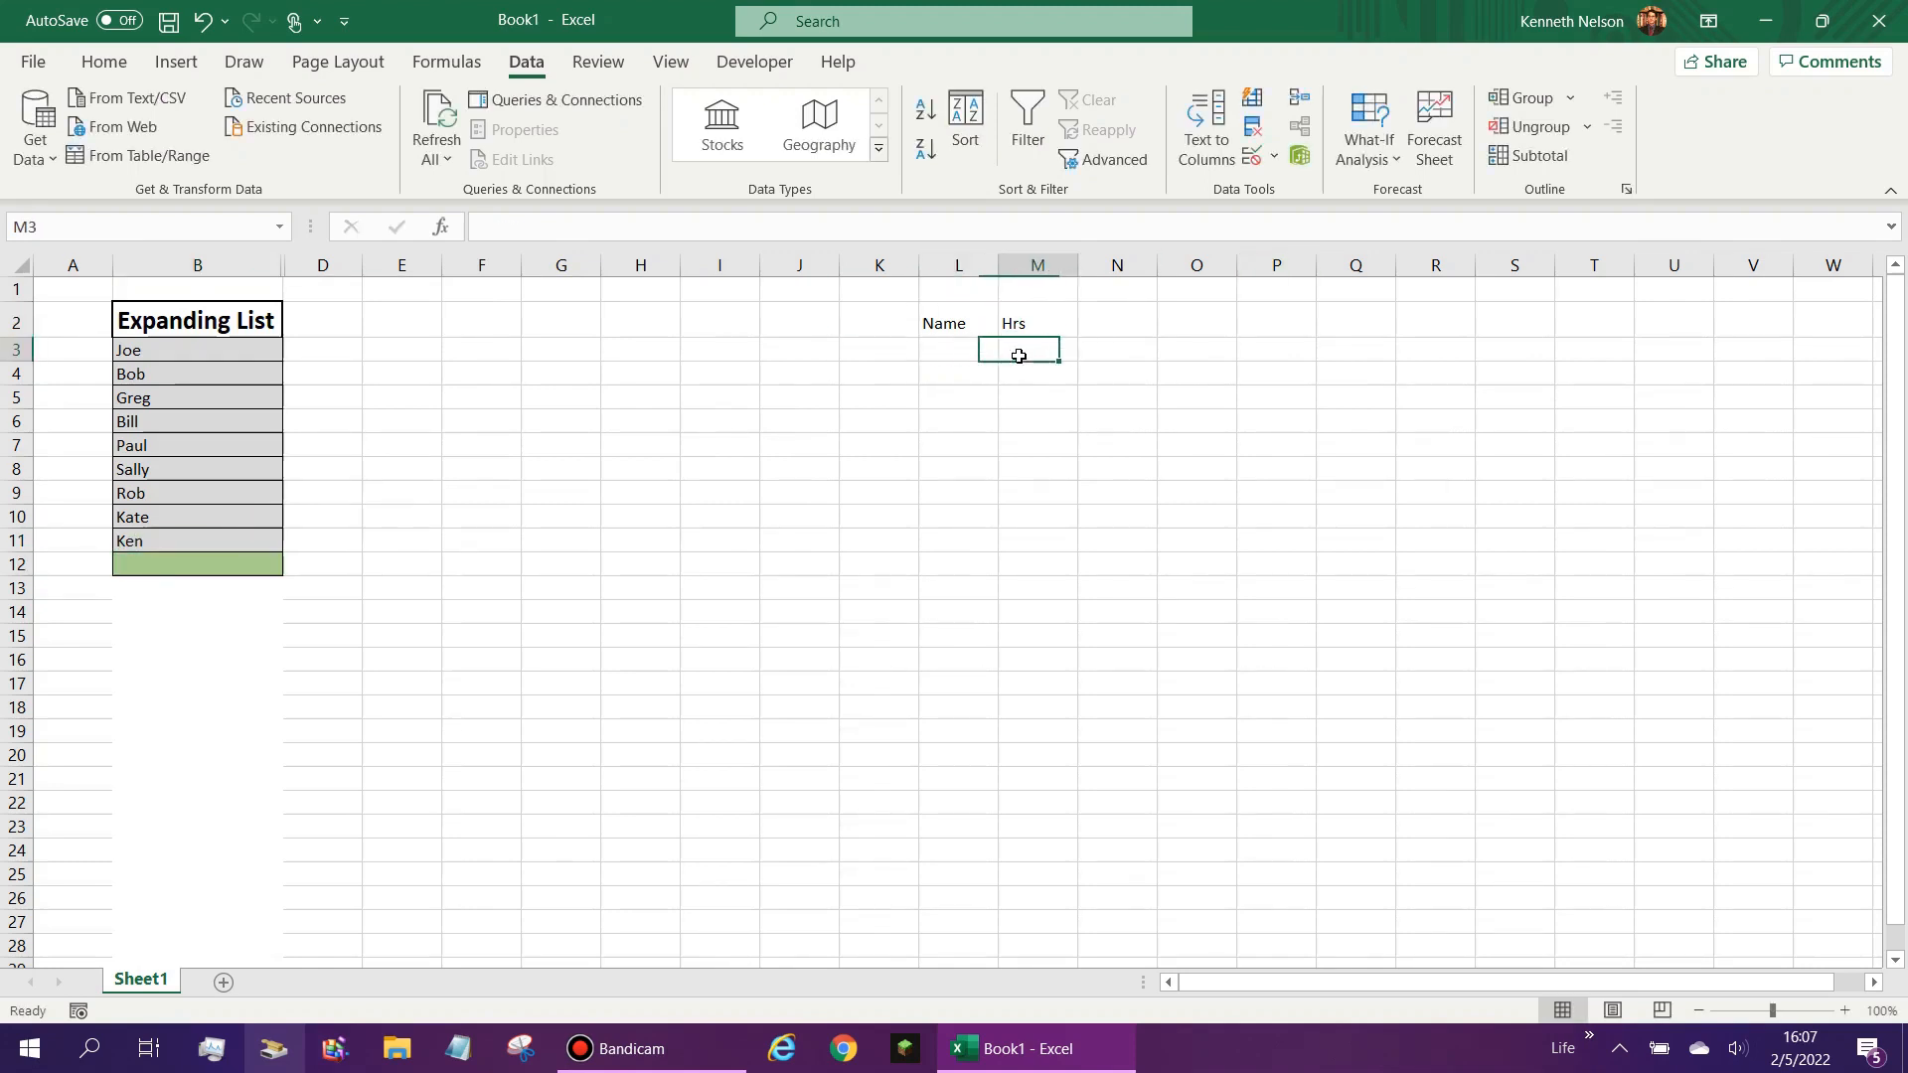
click(1010, 352)
scroll(969, 437, down, 1)
click(966, 475)
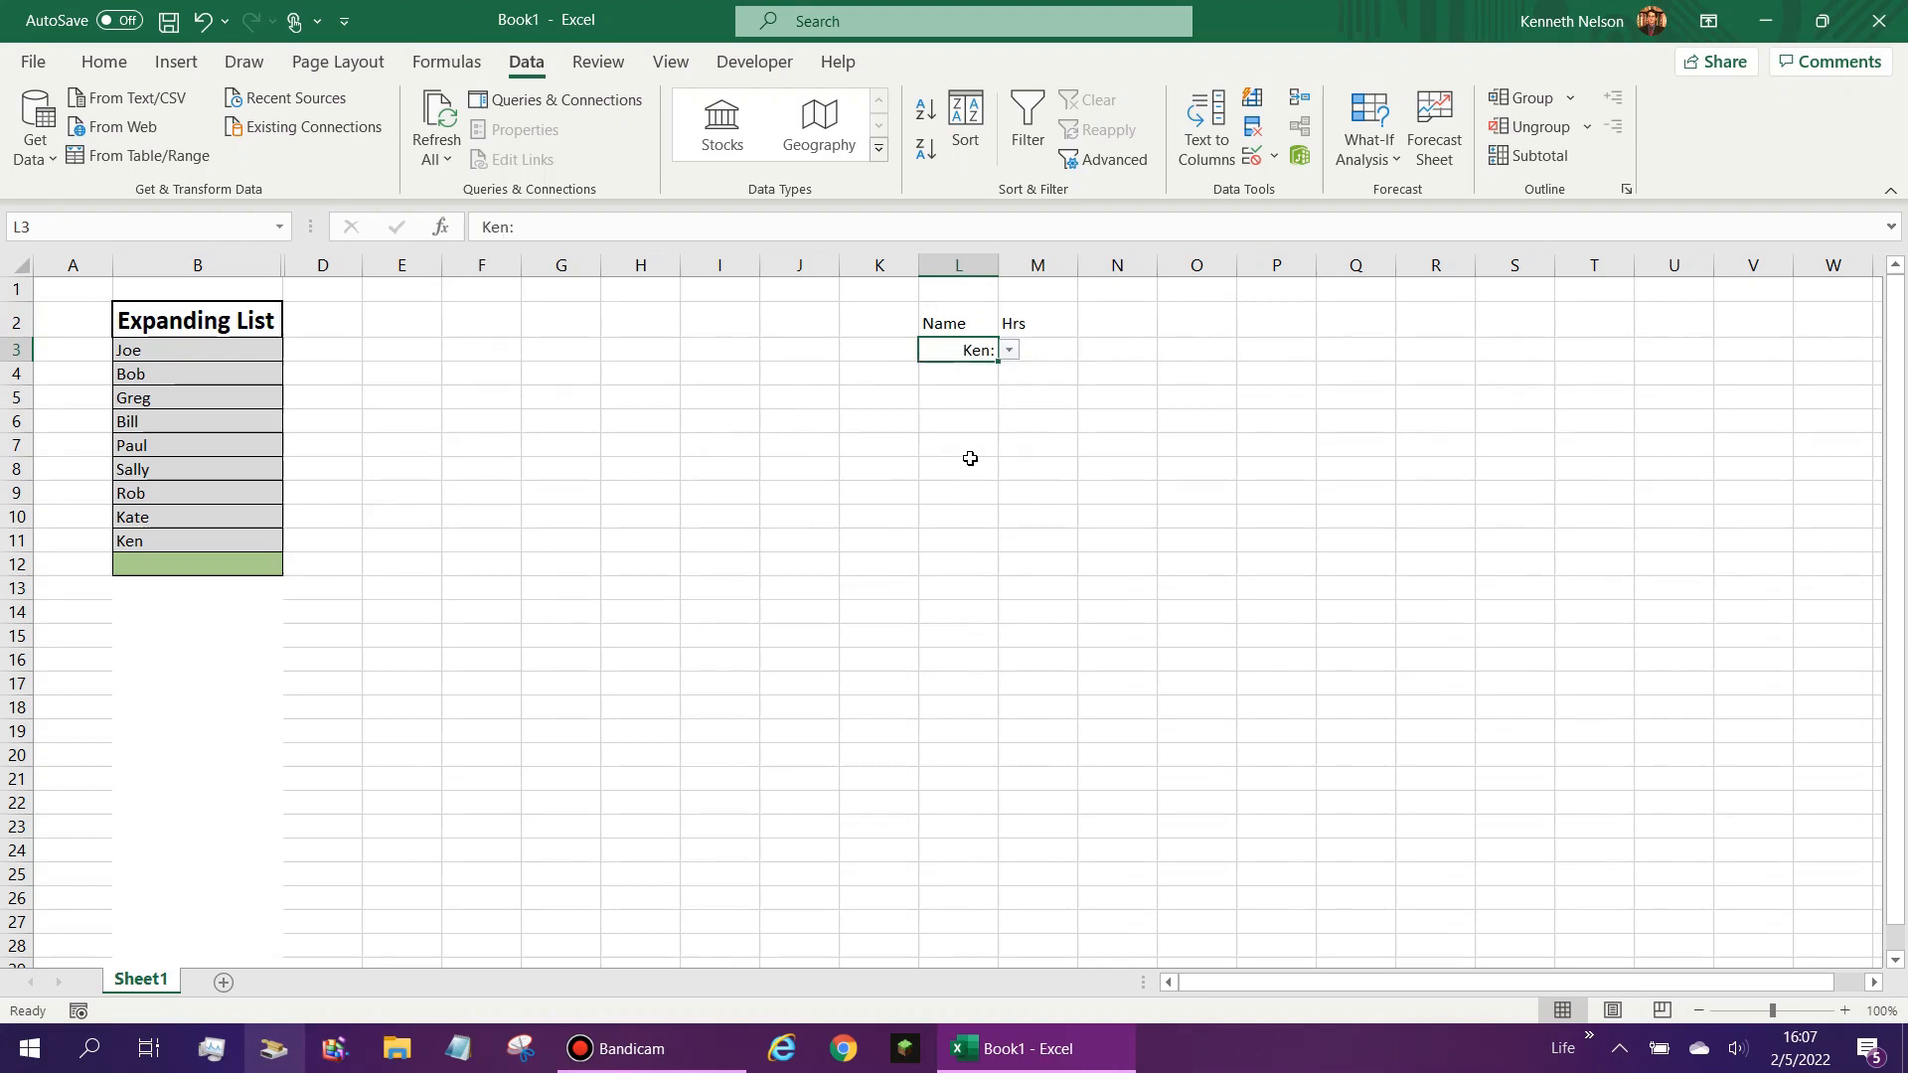
key(BackSpace)
key(Return)
click(159, 545)
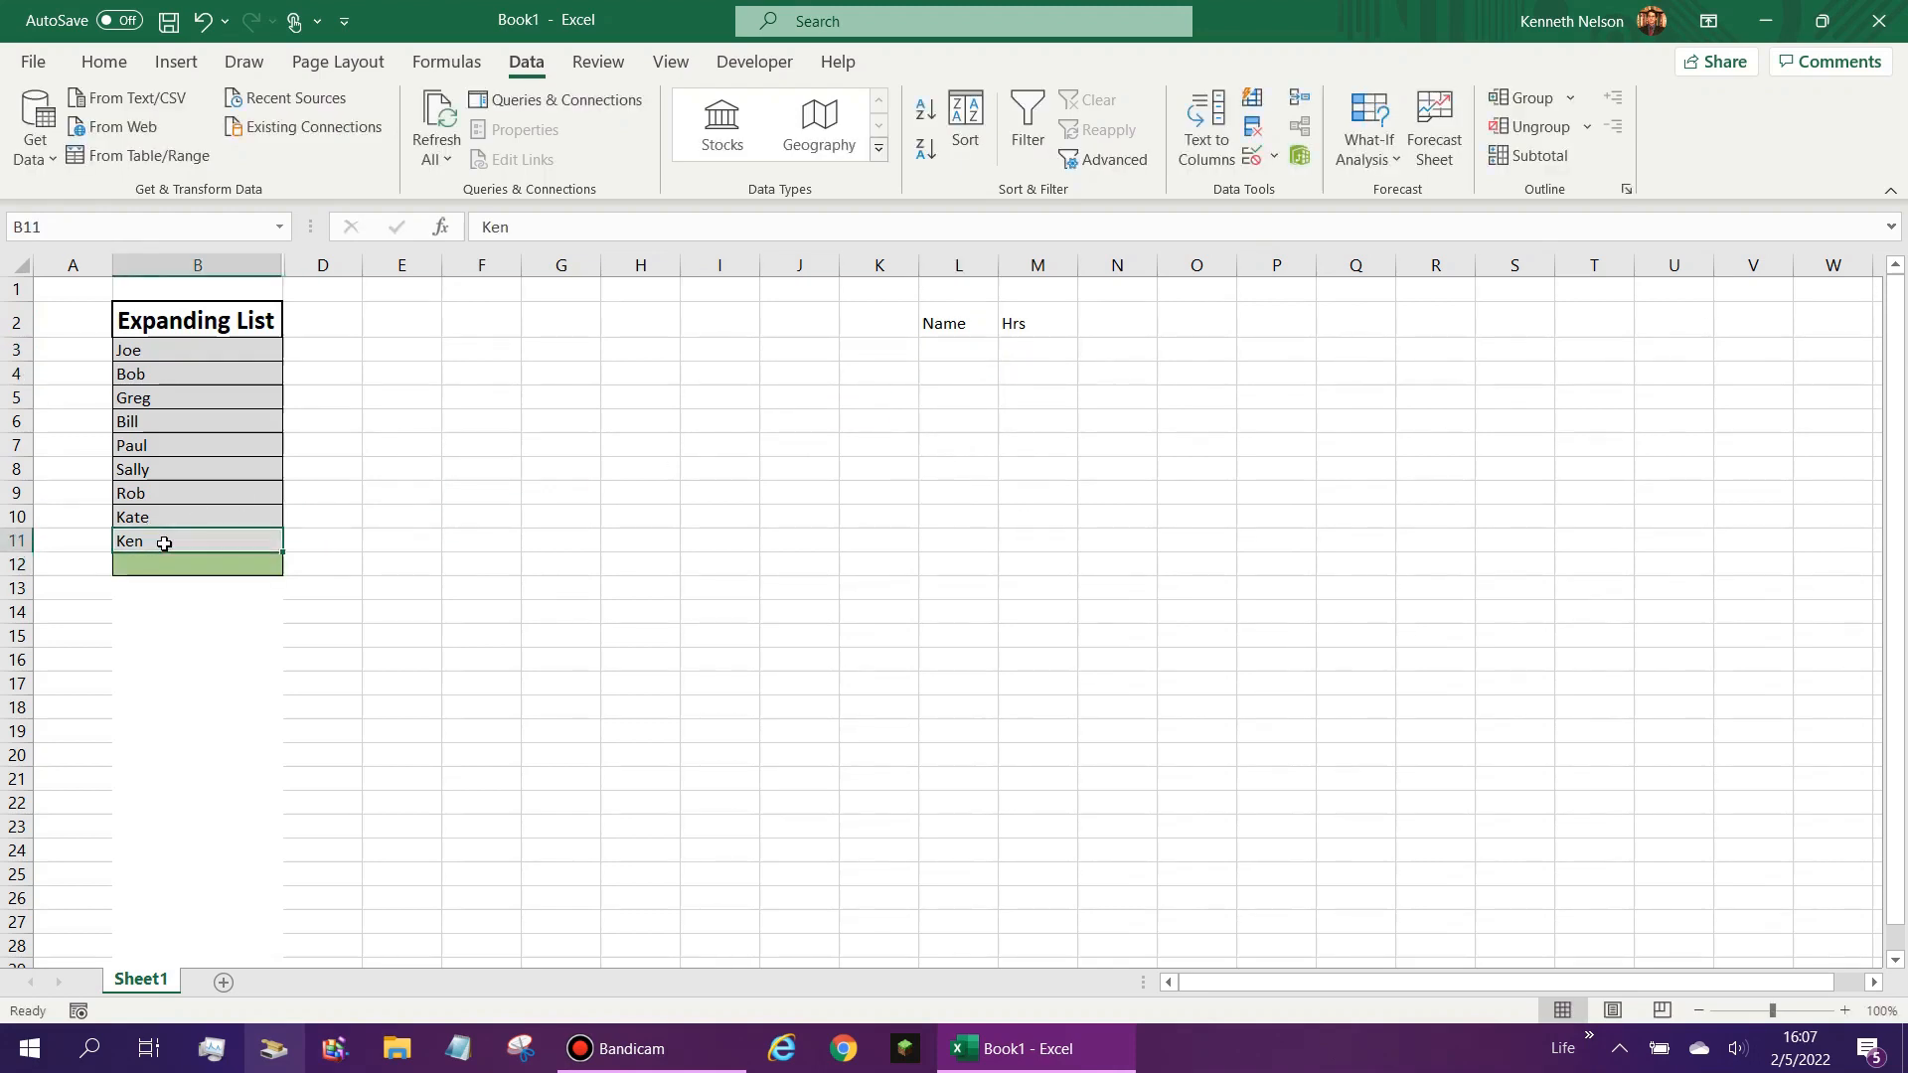
key(BackSpace)
- Copy L3 and paste only its validation onto cells L4:L15 of the Name column
click(979, 349)
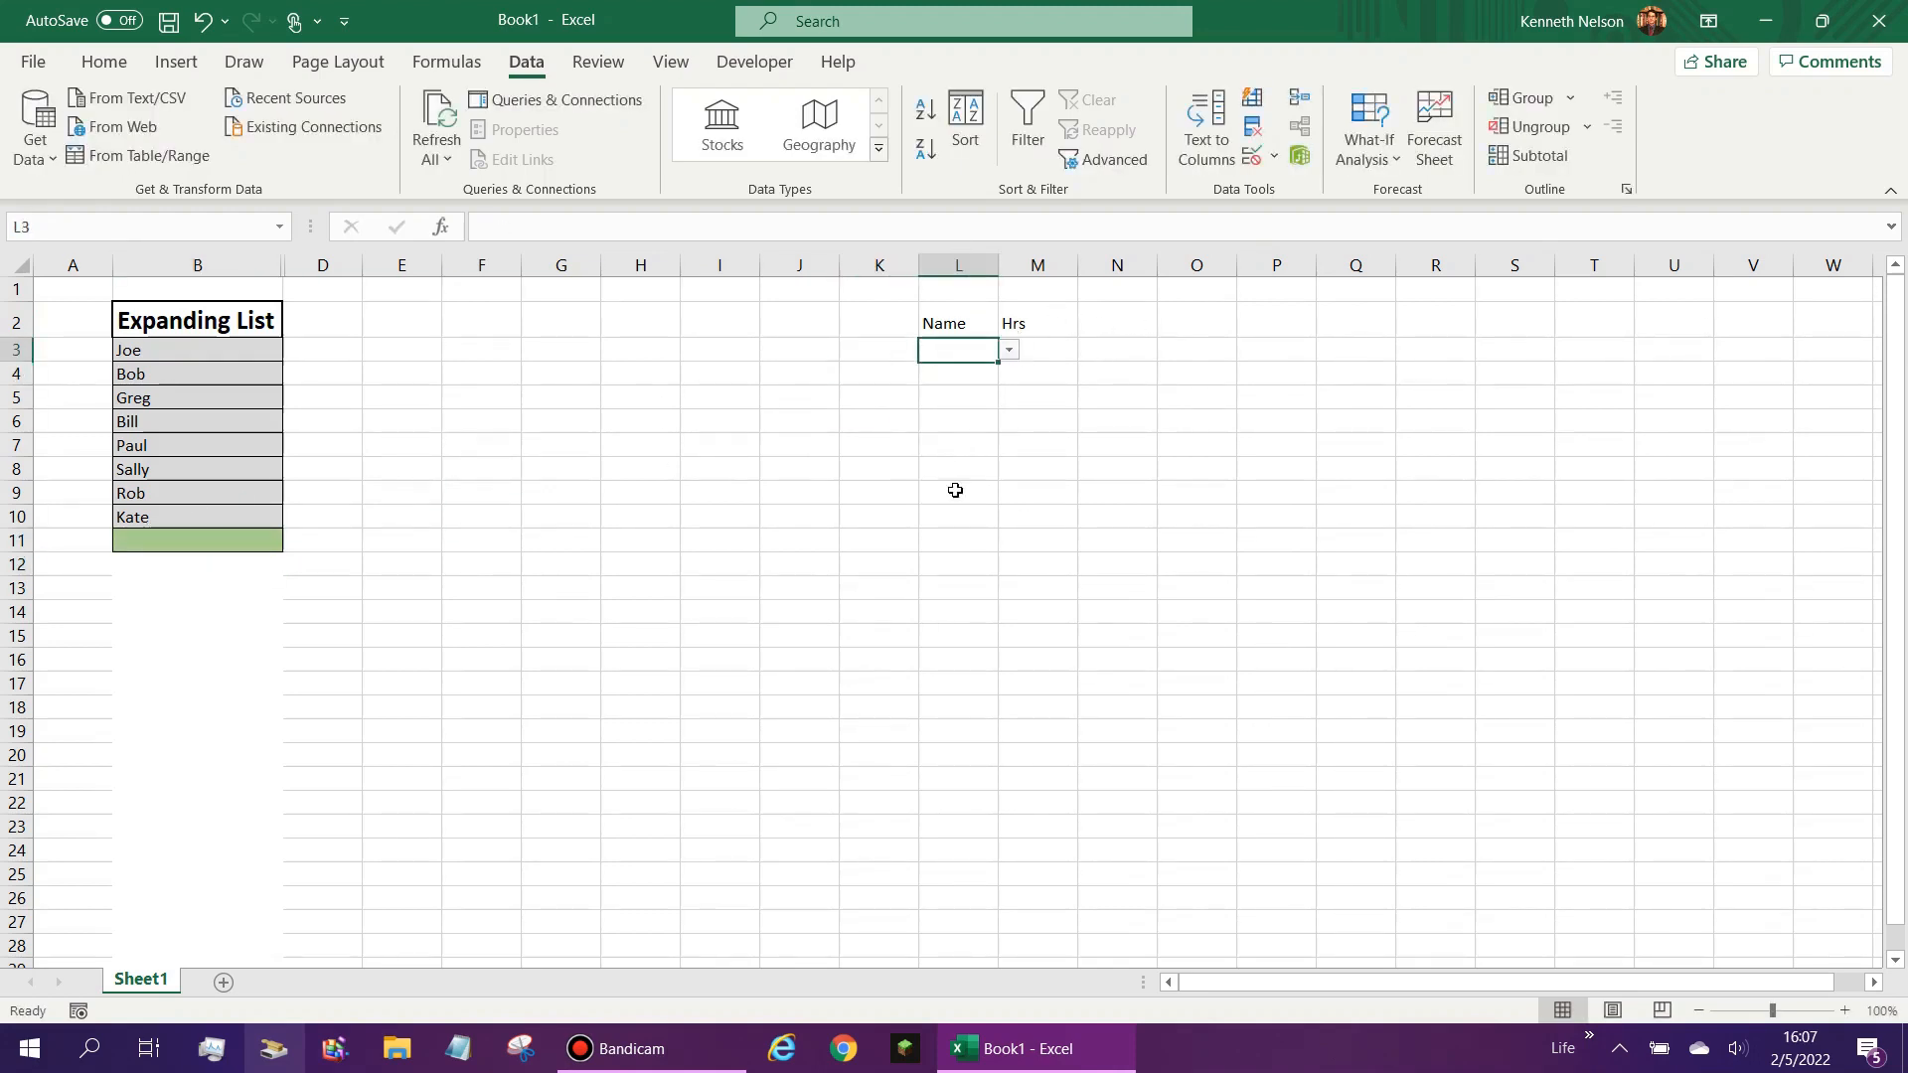
mouse_move(962, 1002)
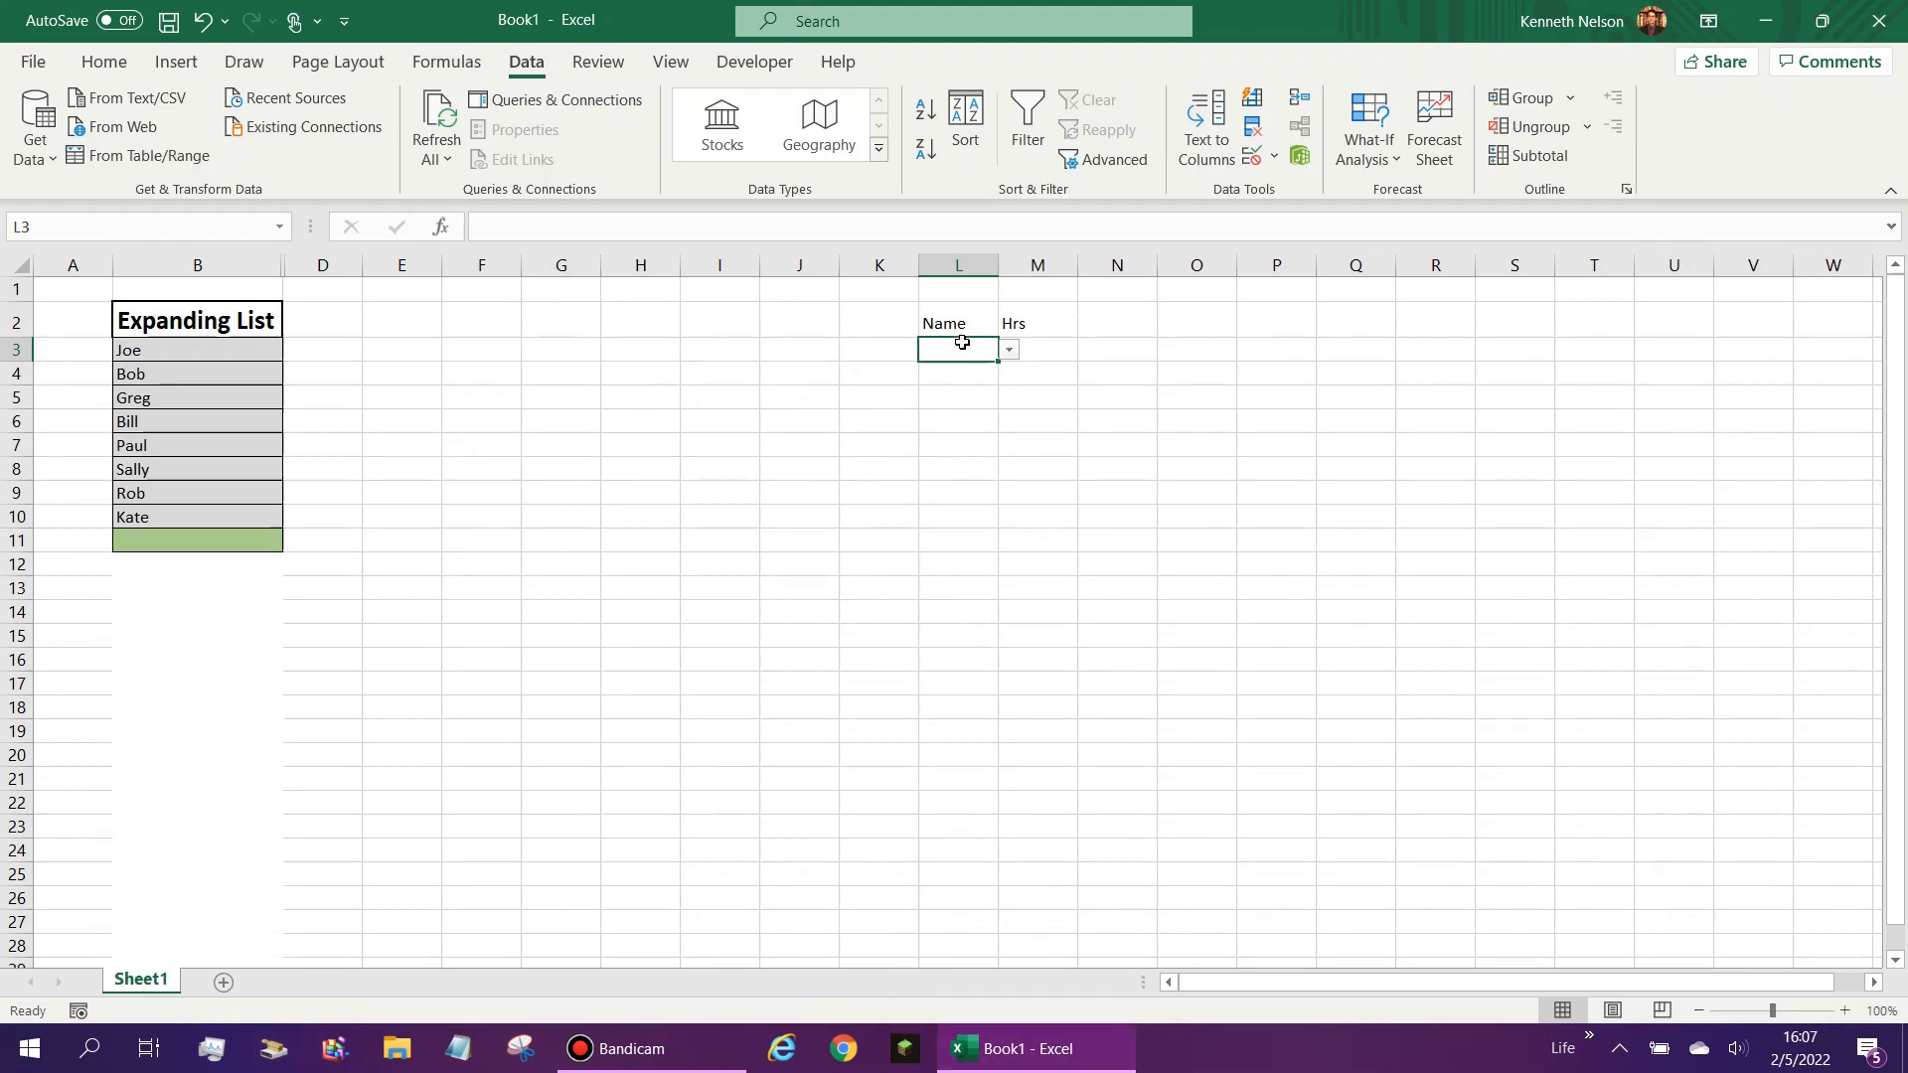
key(ctrl+c)
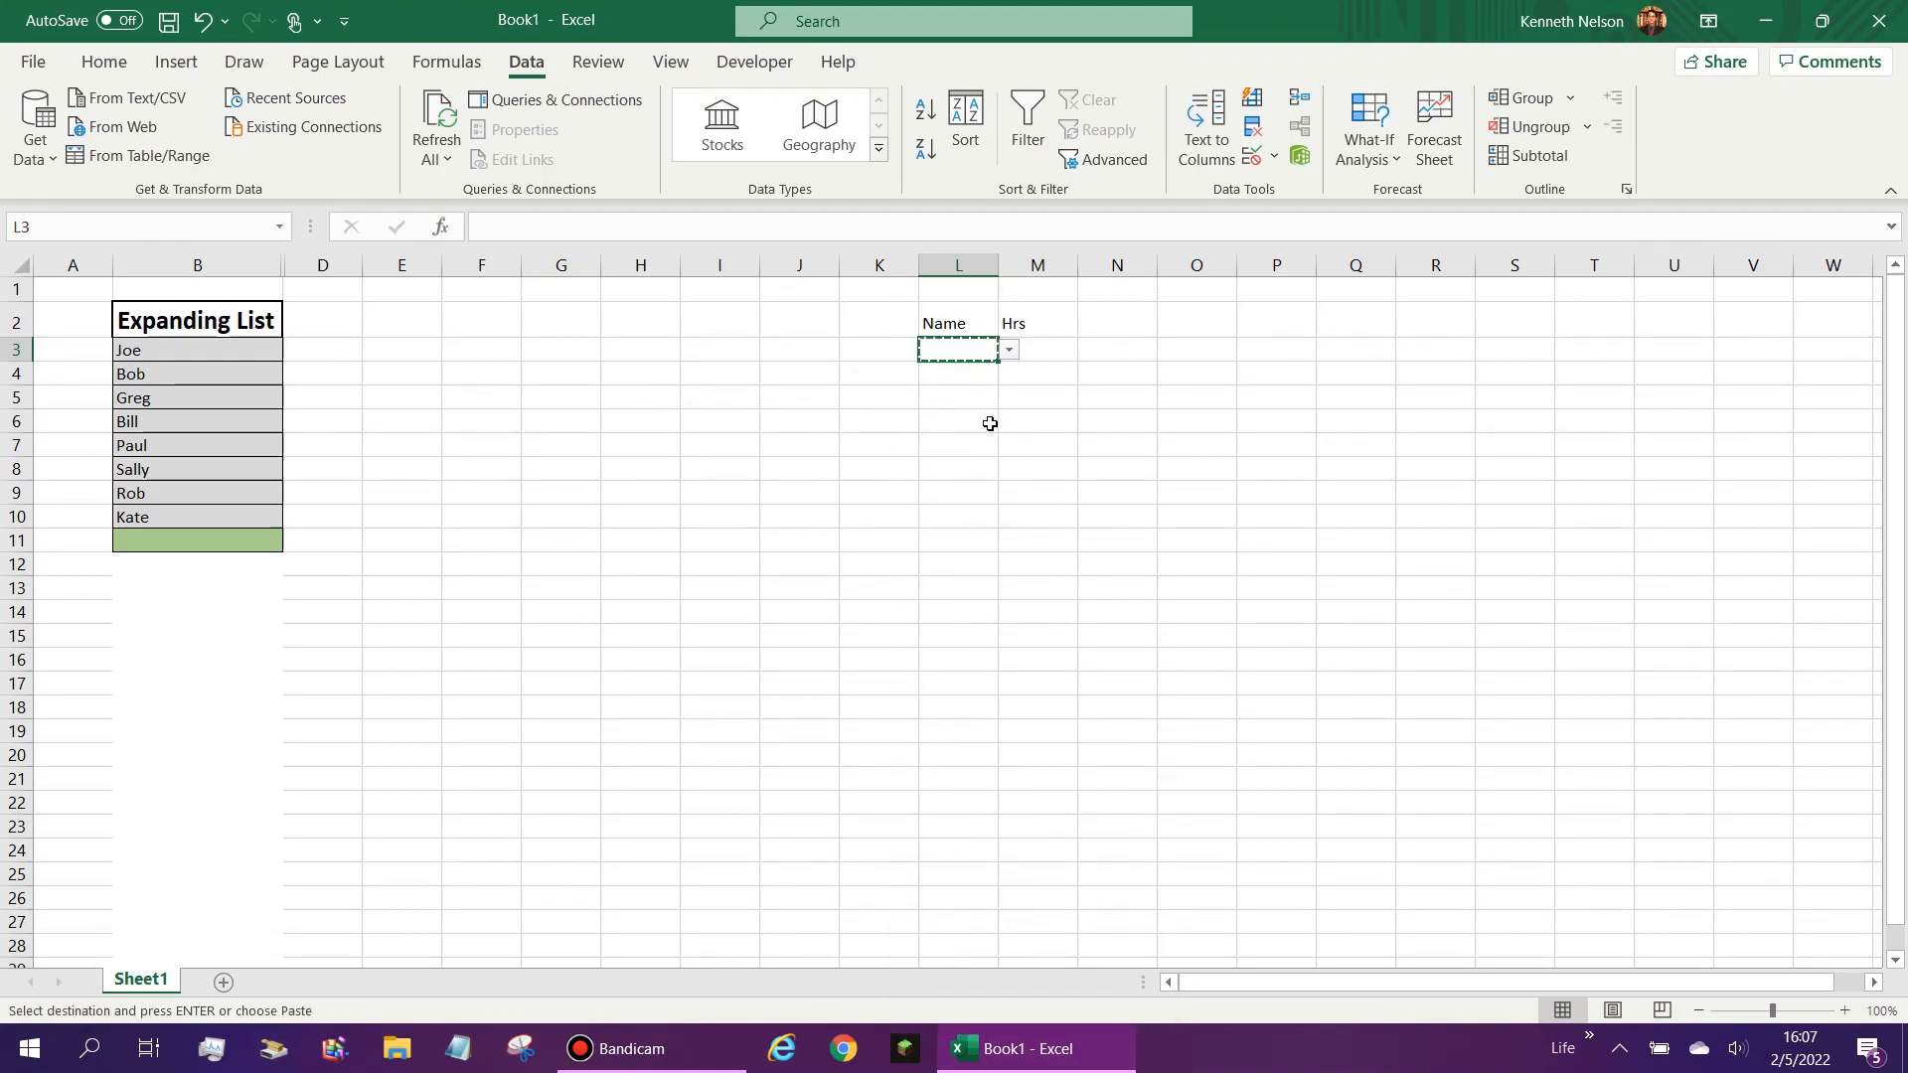
click(963, 374)
drag(963, 374, 944, 636)
right_click(961, 524)
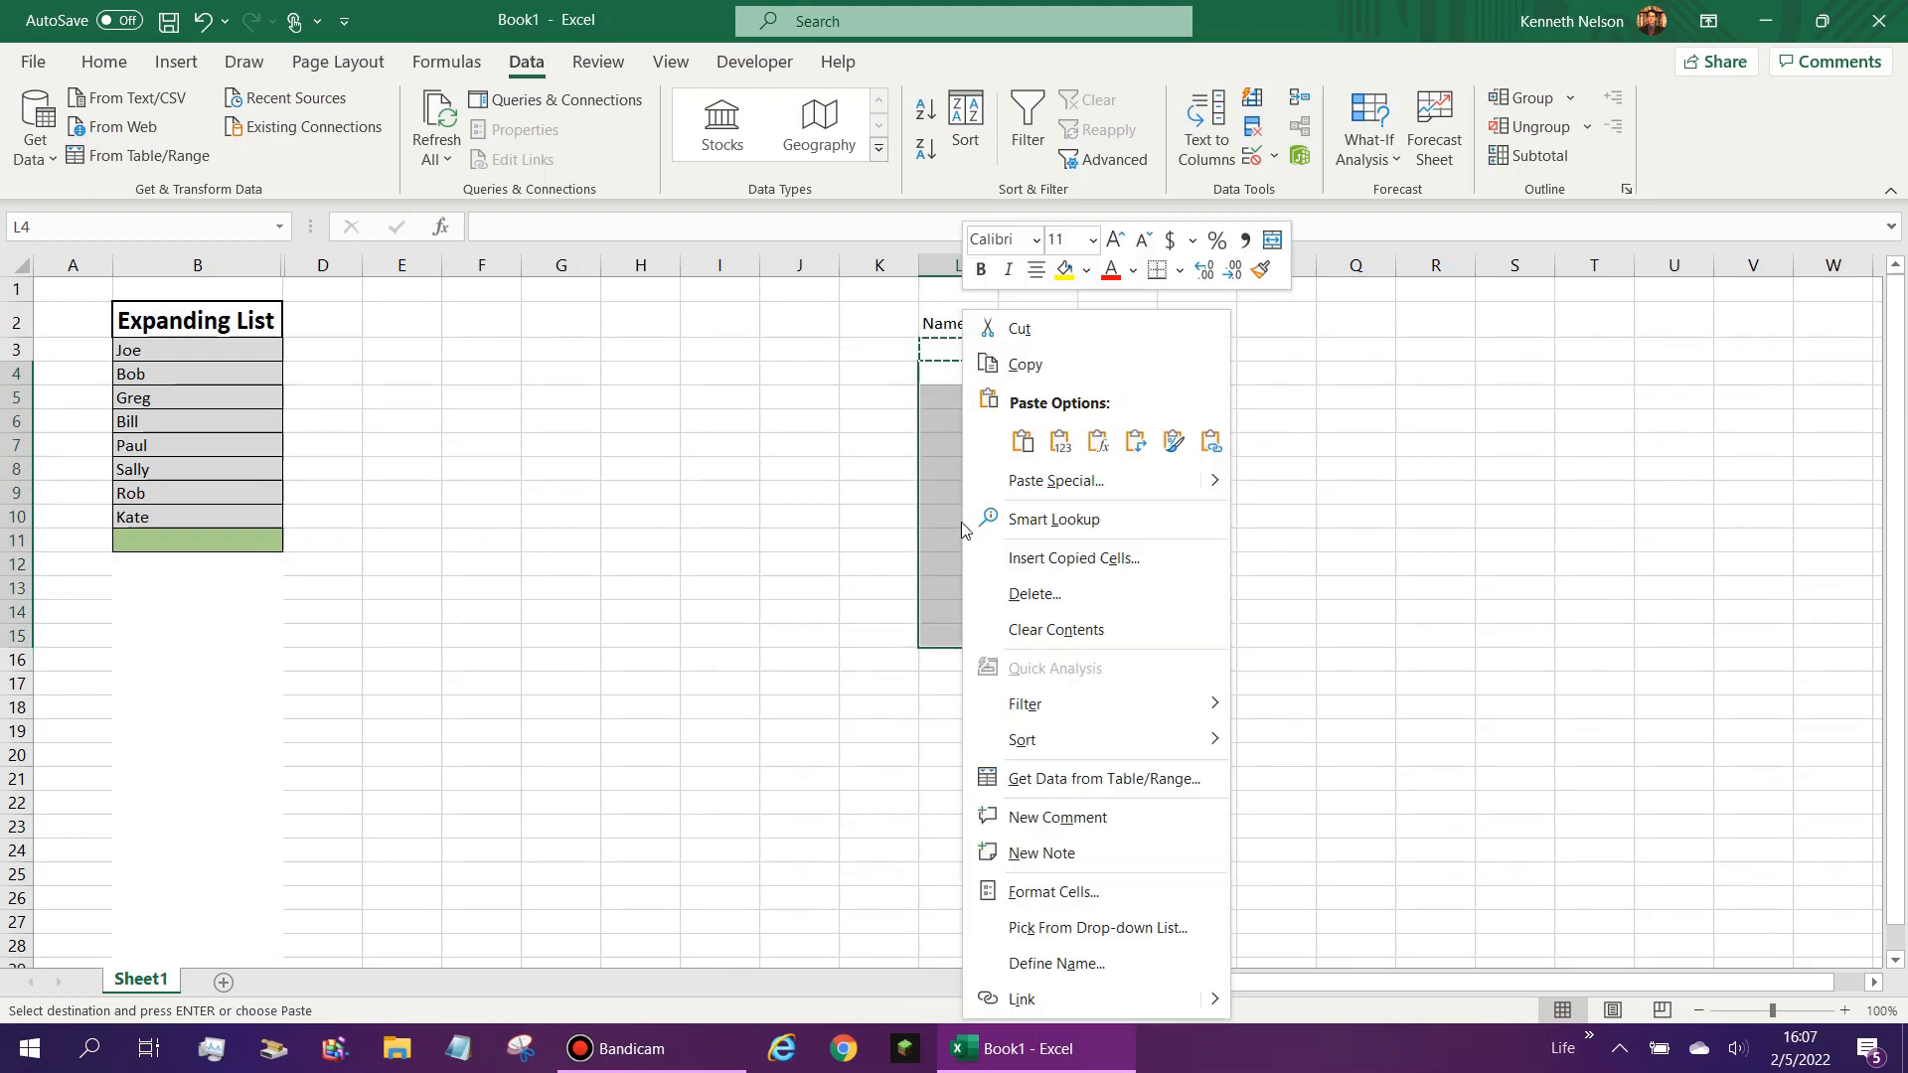
click(1006, 481)
click(815, 456)
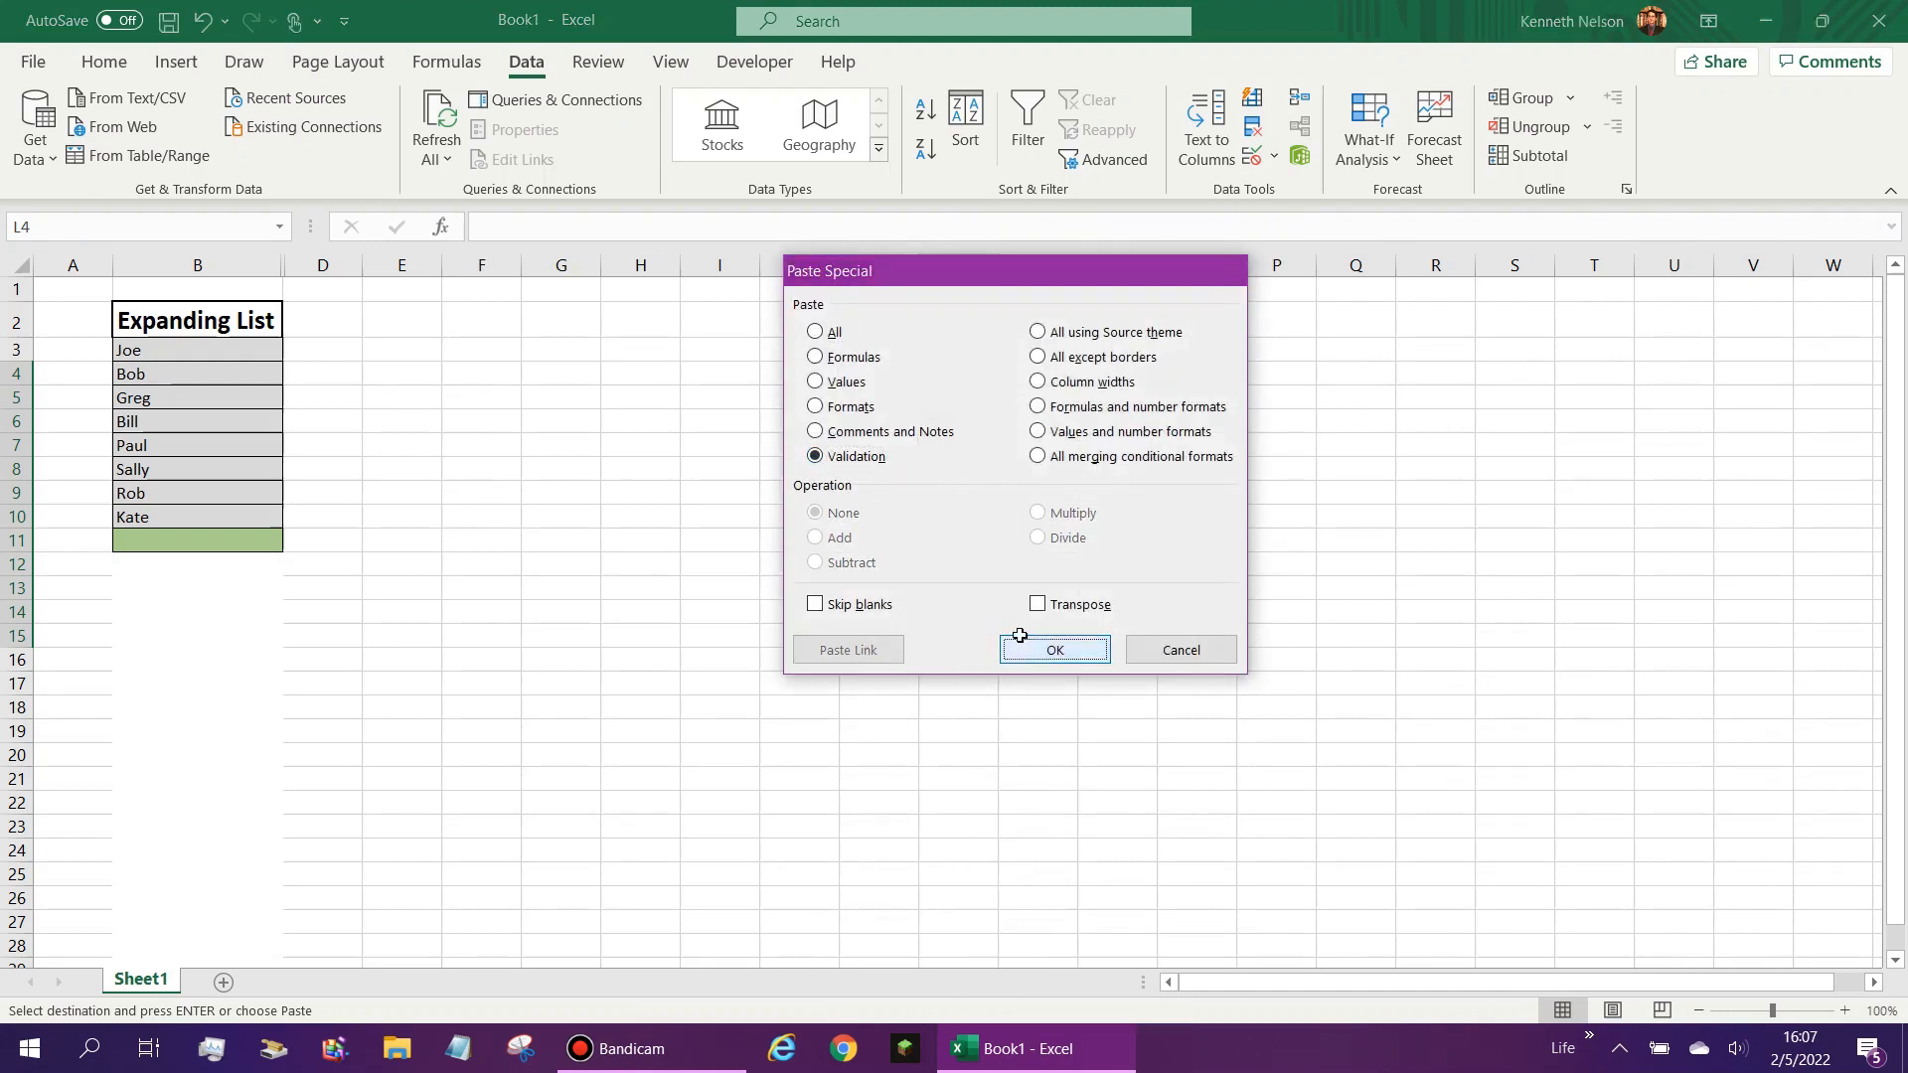
click(1053, 648)
- Test the pasted drop-down in L4 by choosing its fourth entry, then clear the cell
click(976, 415)
click(994, 376)
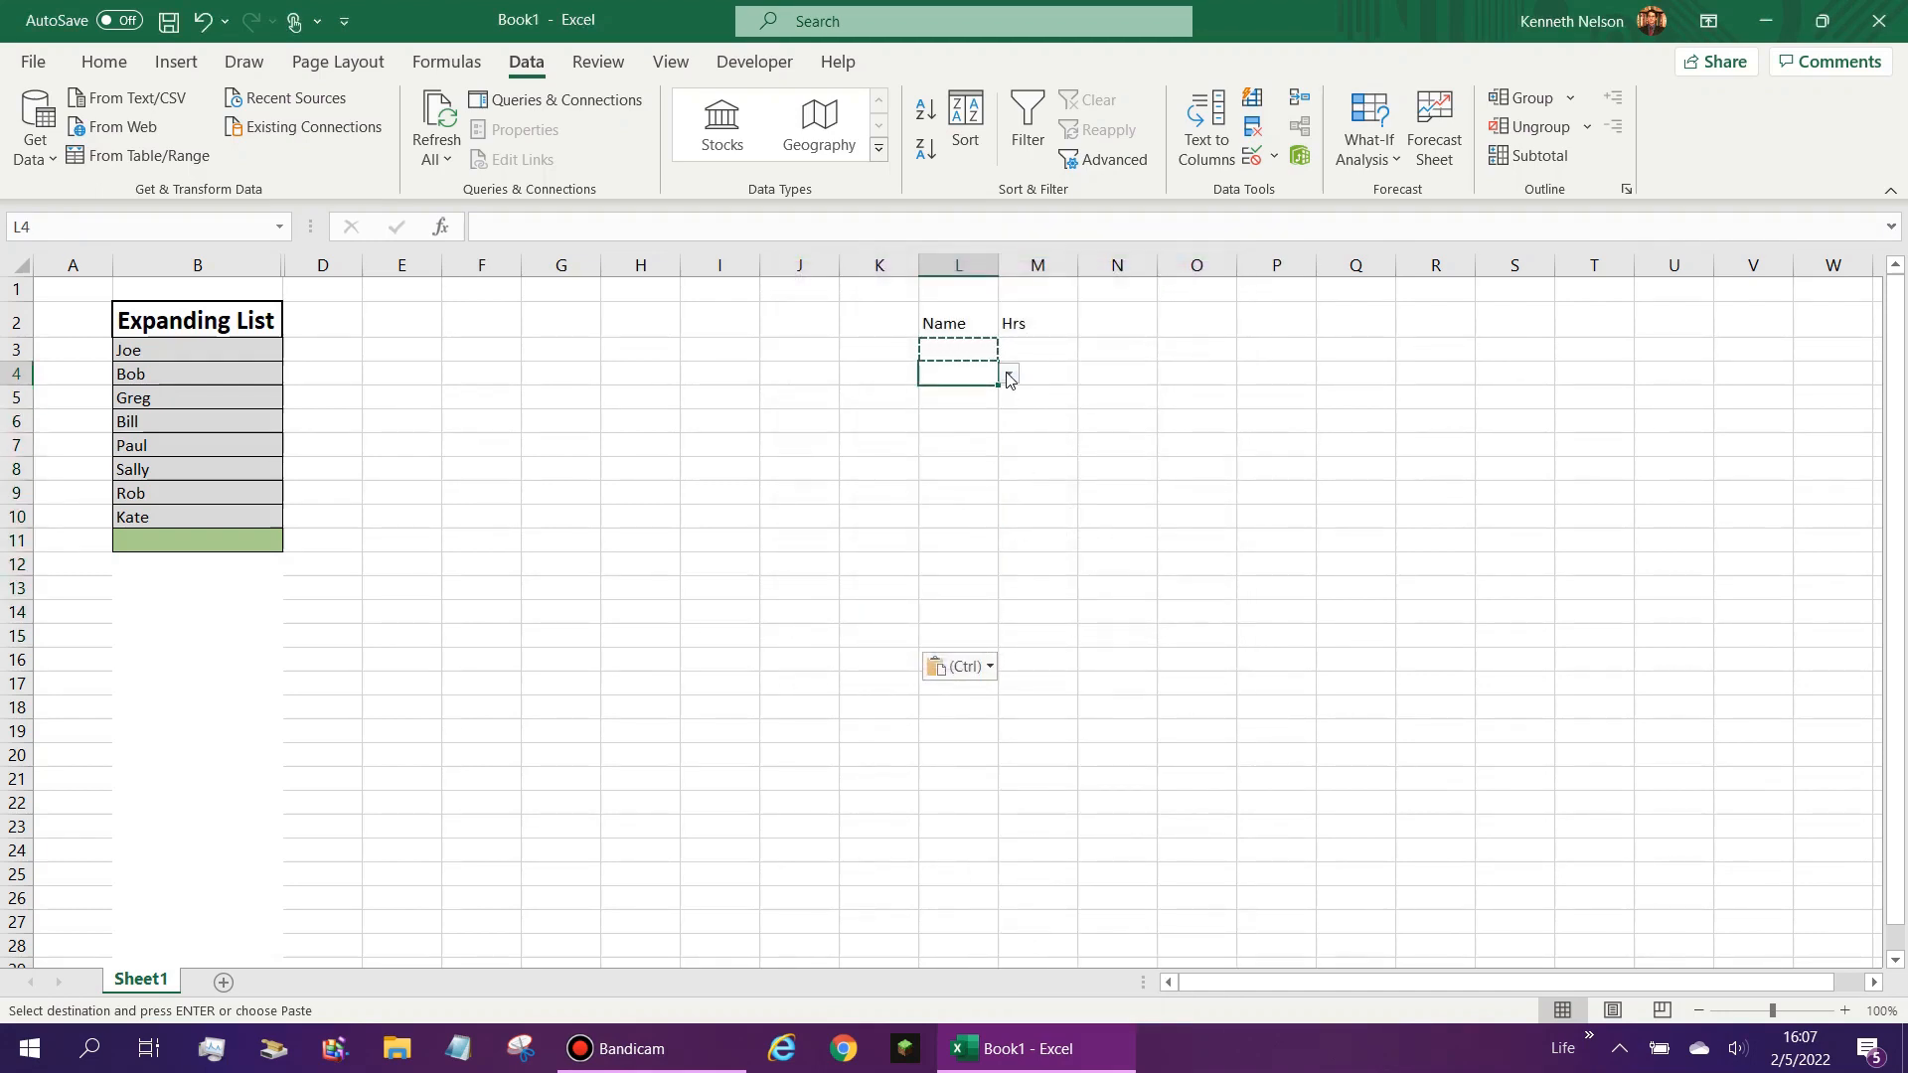
click(1009, 374)
click(982, 441)
click(1011, 376)
click(979, 383)
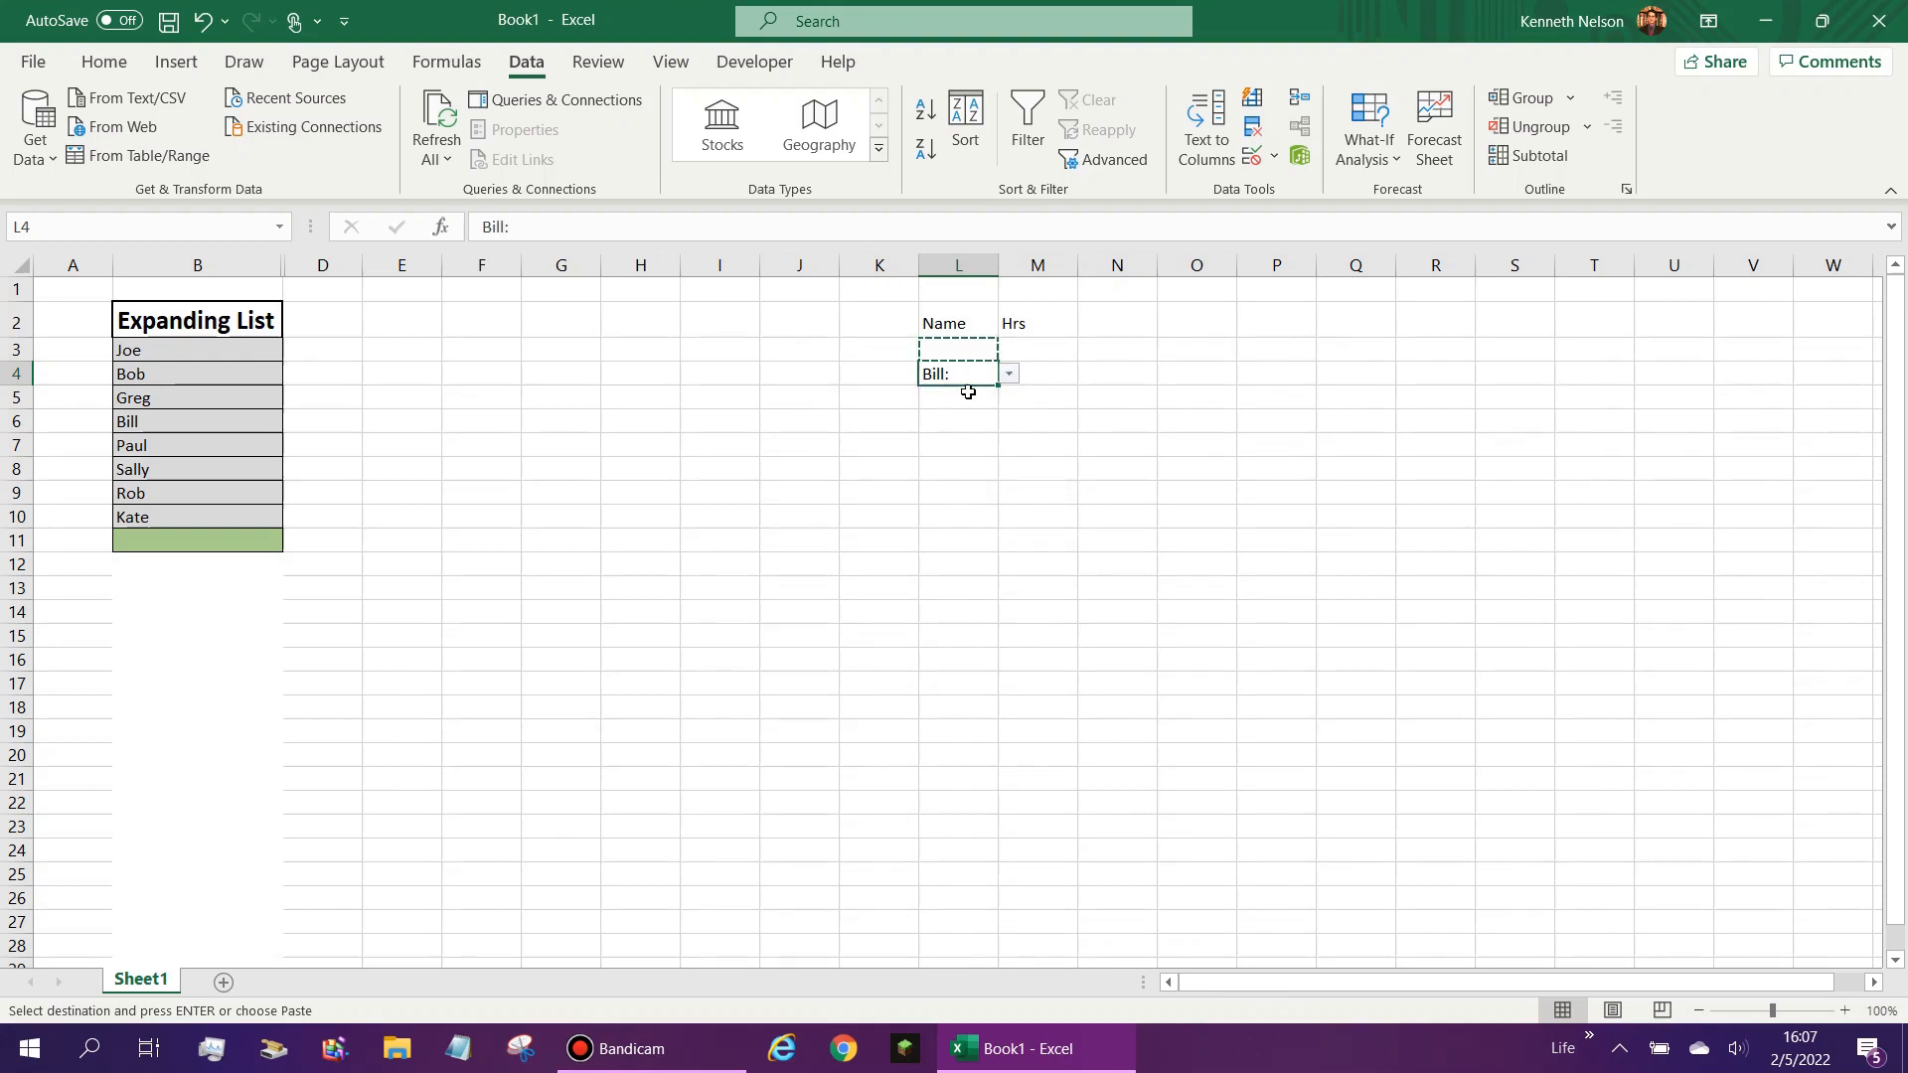
key(BackSpace)
key(Return)
- Right-align the Name cells L3:L16 and left-align the Hrs cells M3:M16
drag(966, 352, 944, 662)
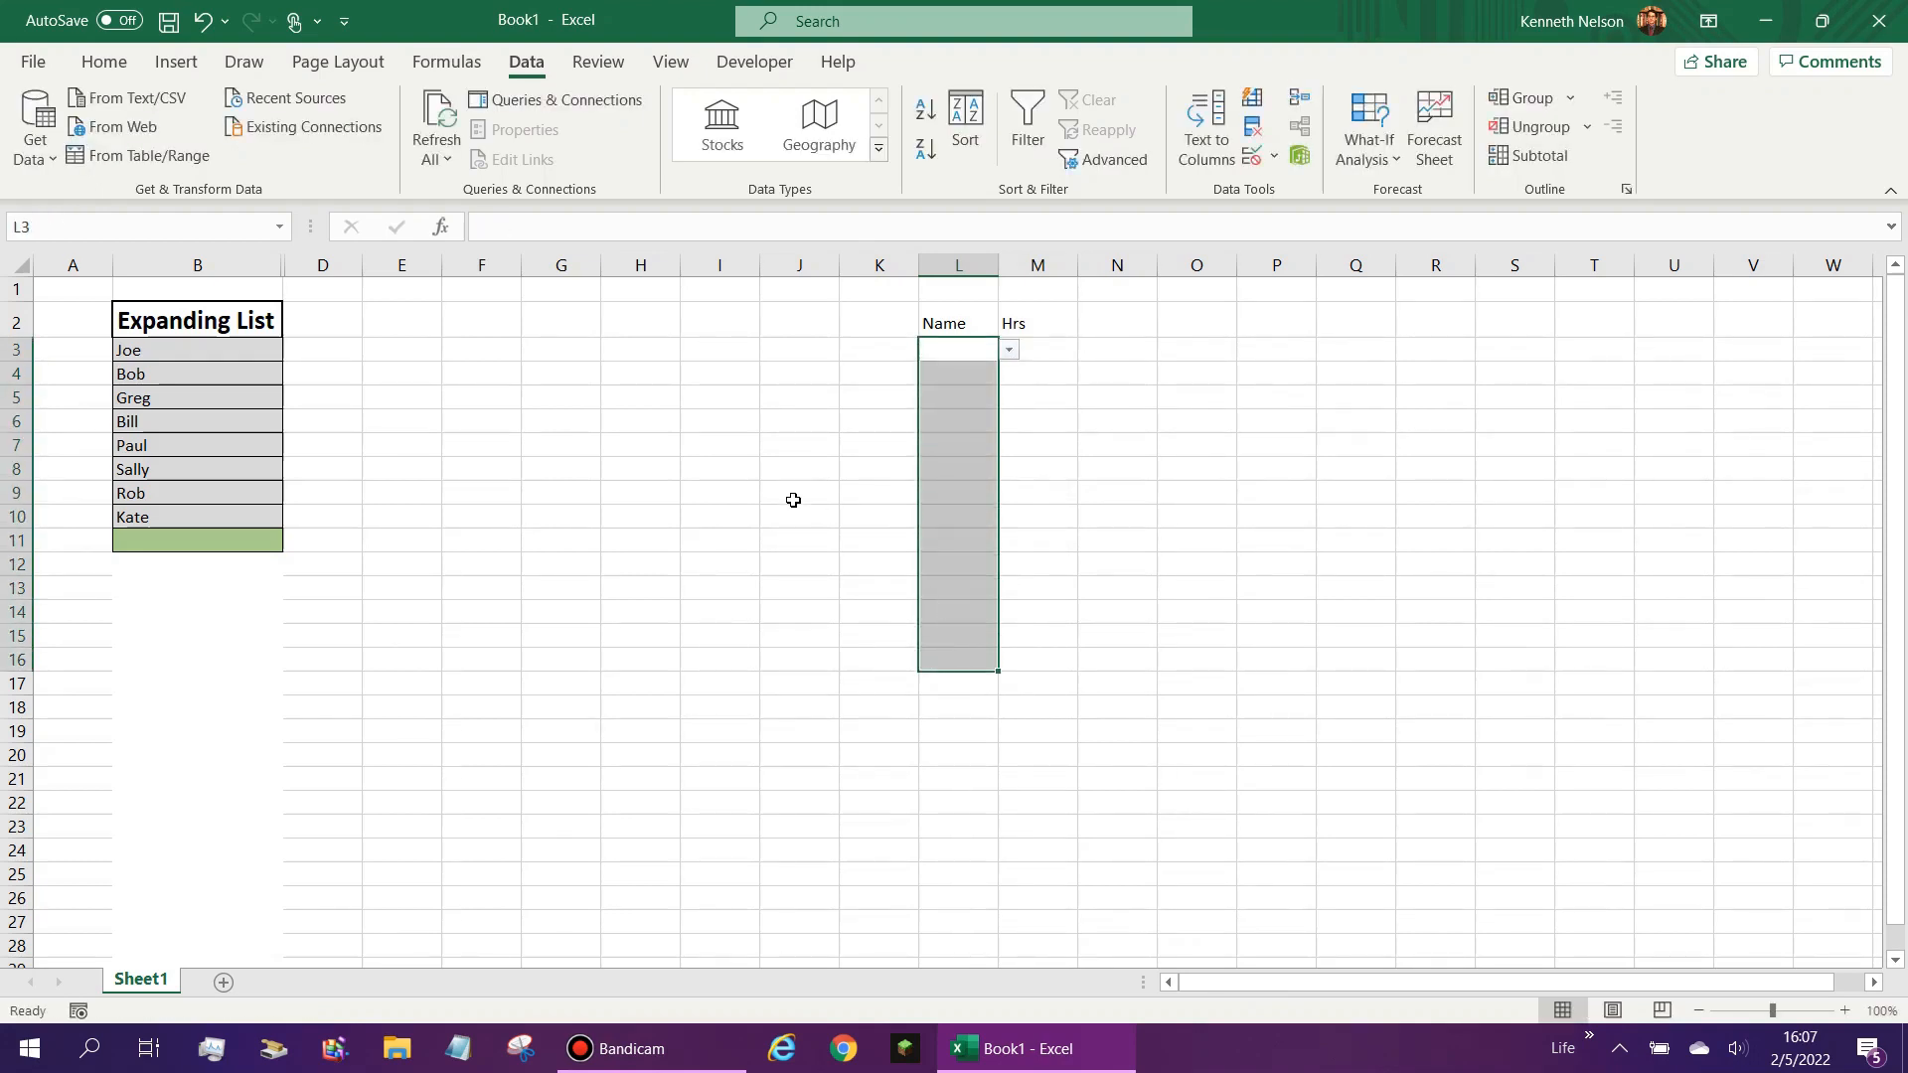
click(104, 62)
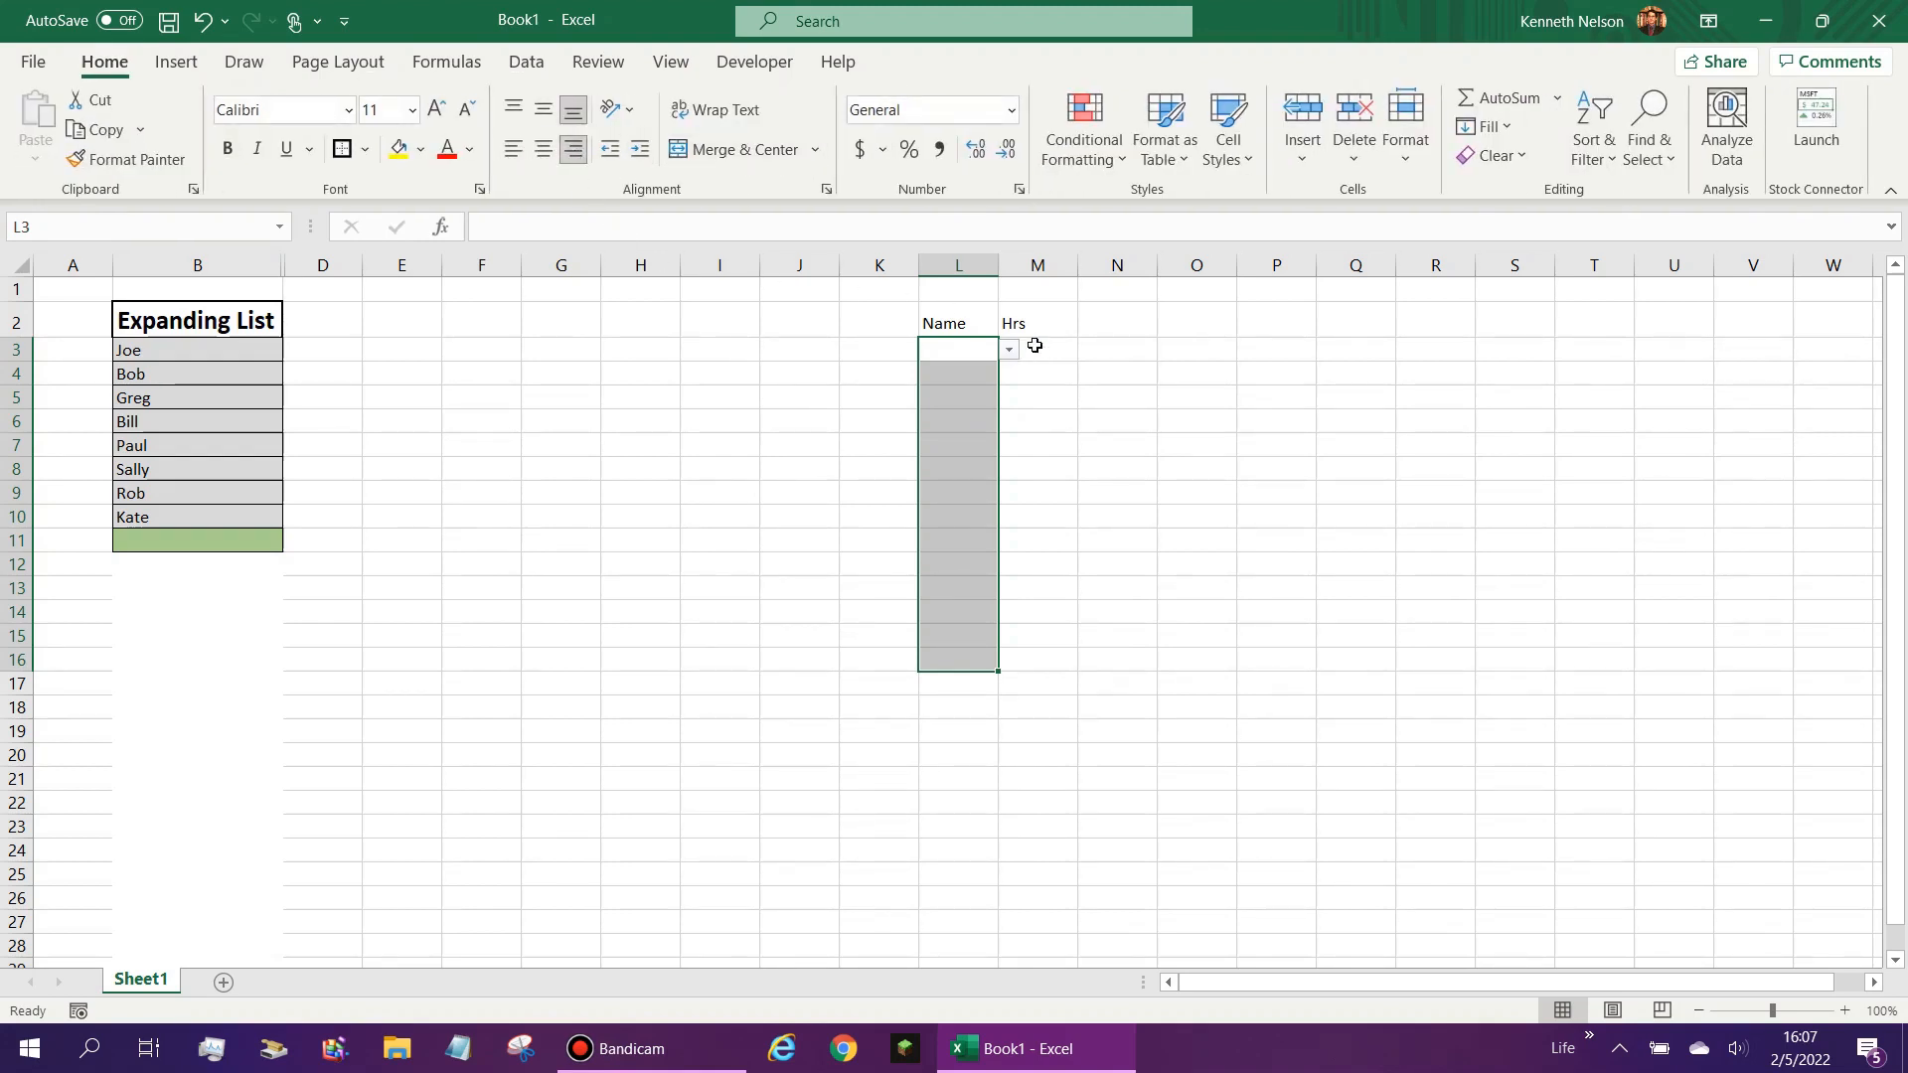
drag(1034, 348, 1049, 664)
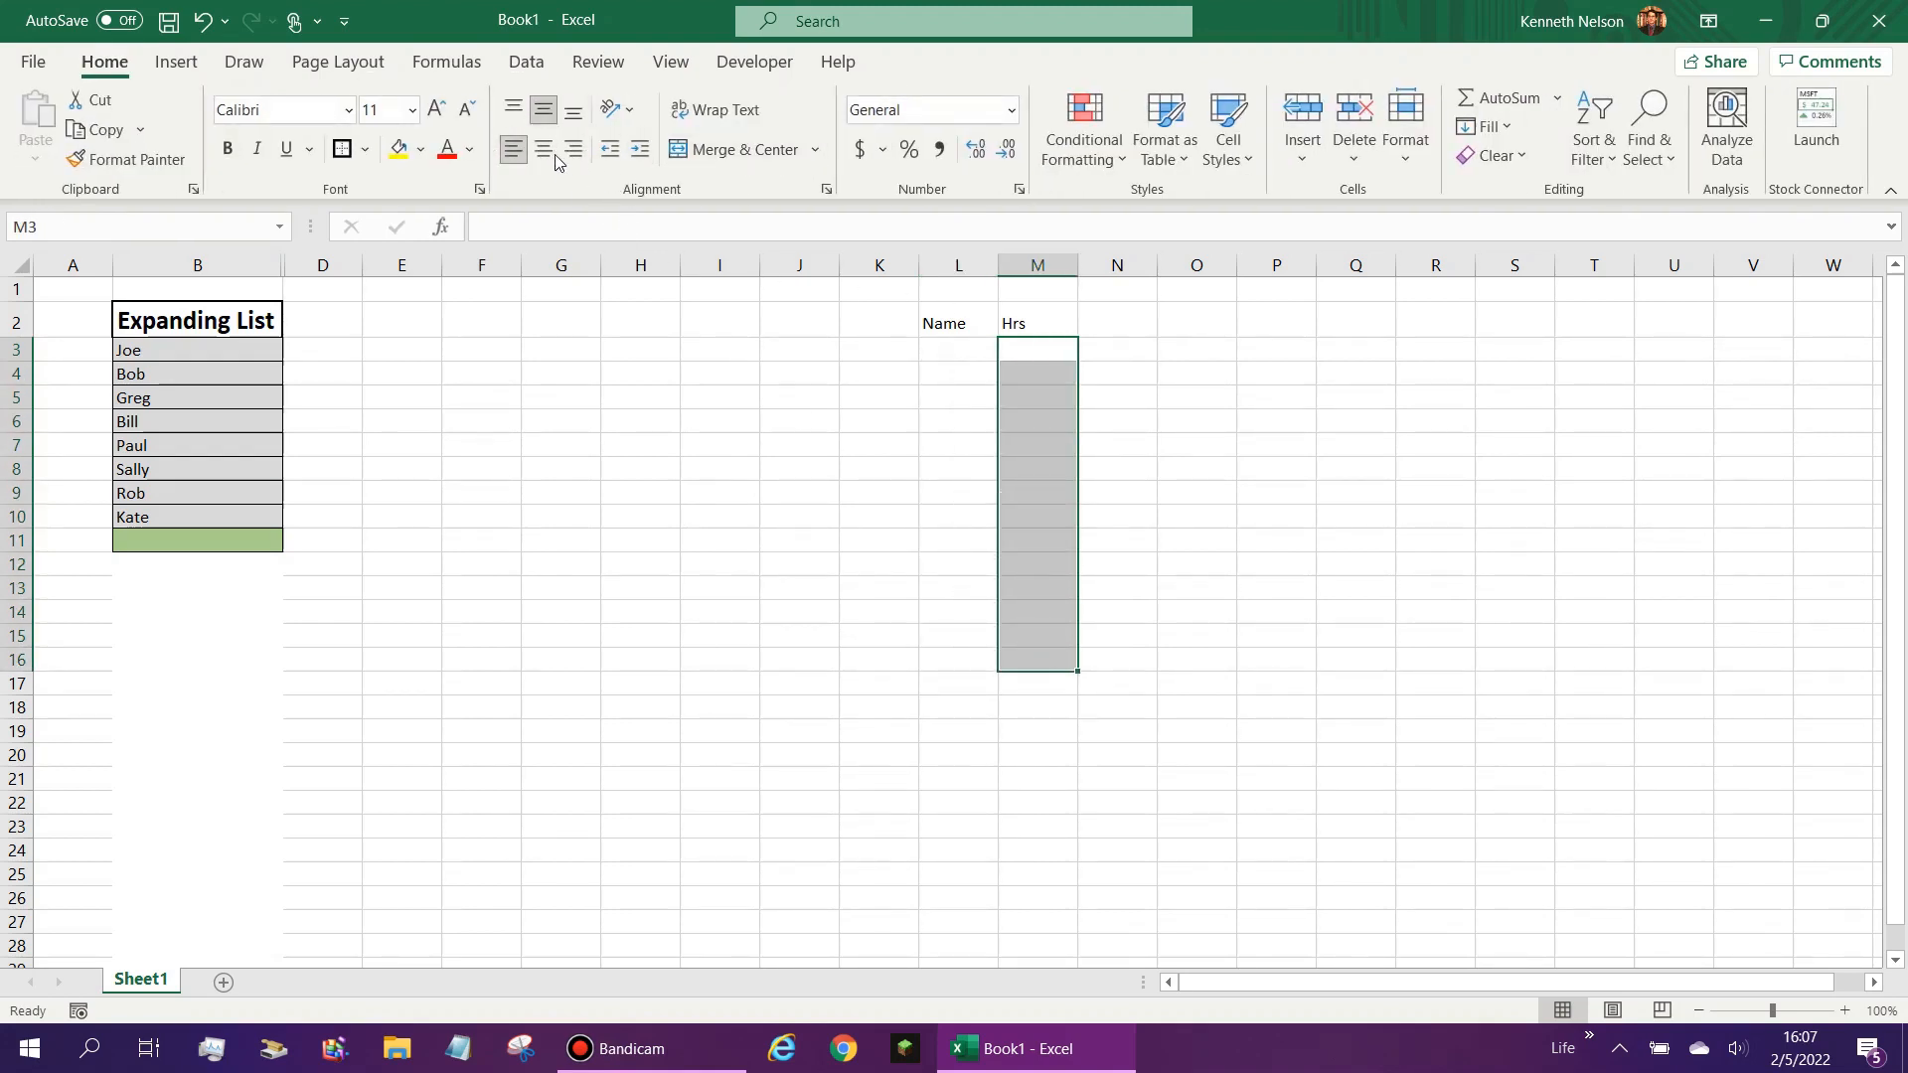
- Enter 1 as the hours in M5 and choose the second drop-down entry as the name in L5
click(984, 400)
click(1022, 402)
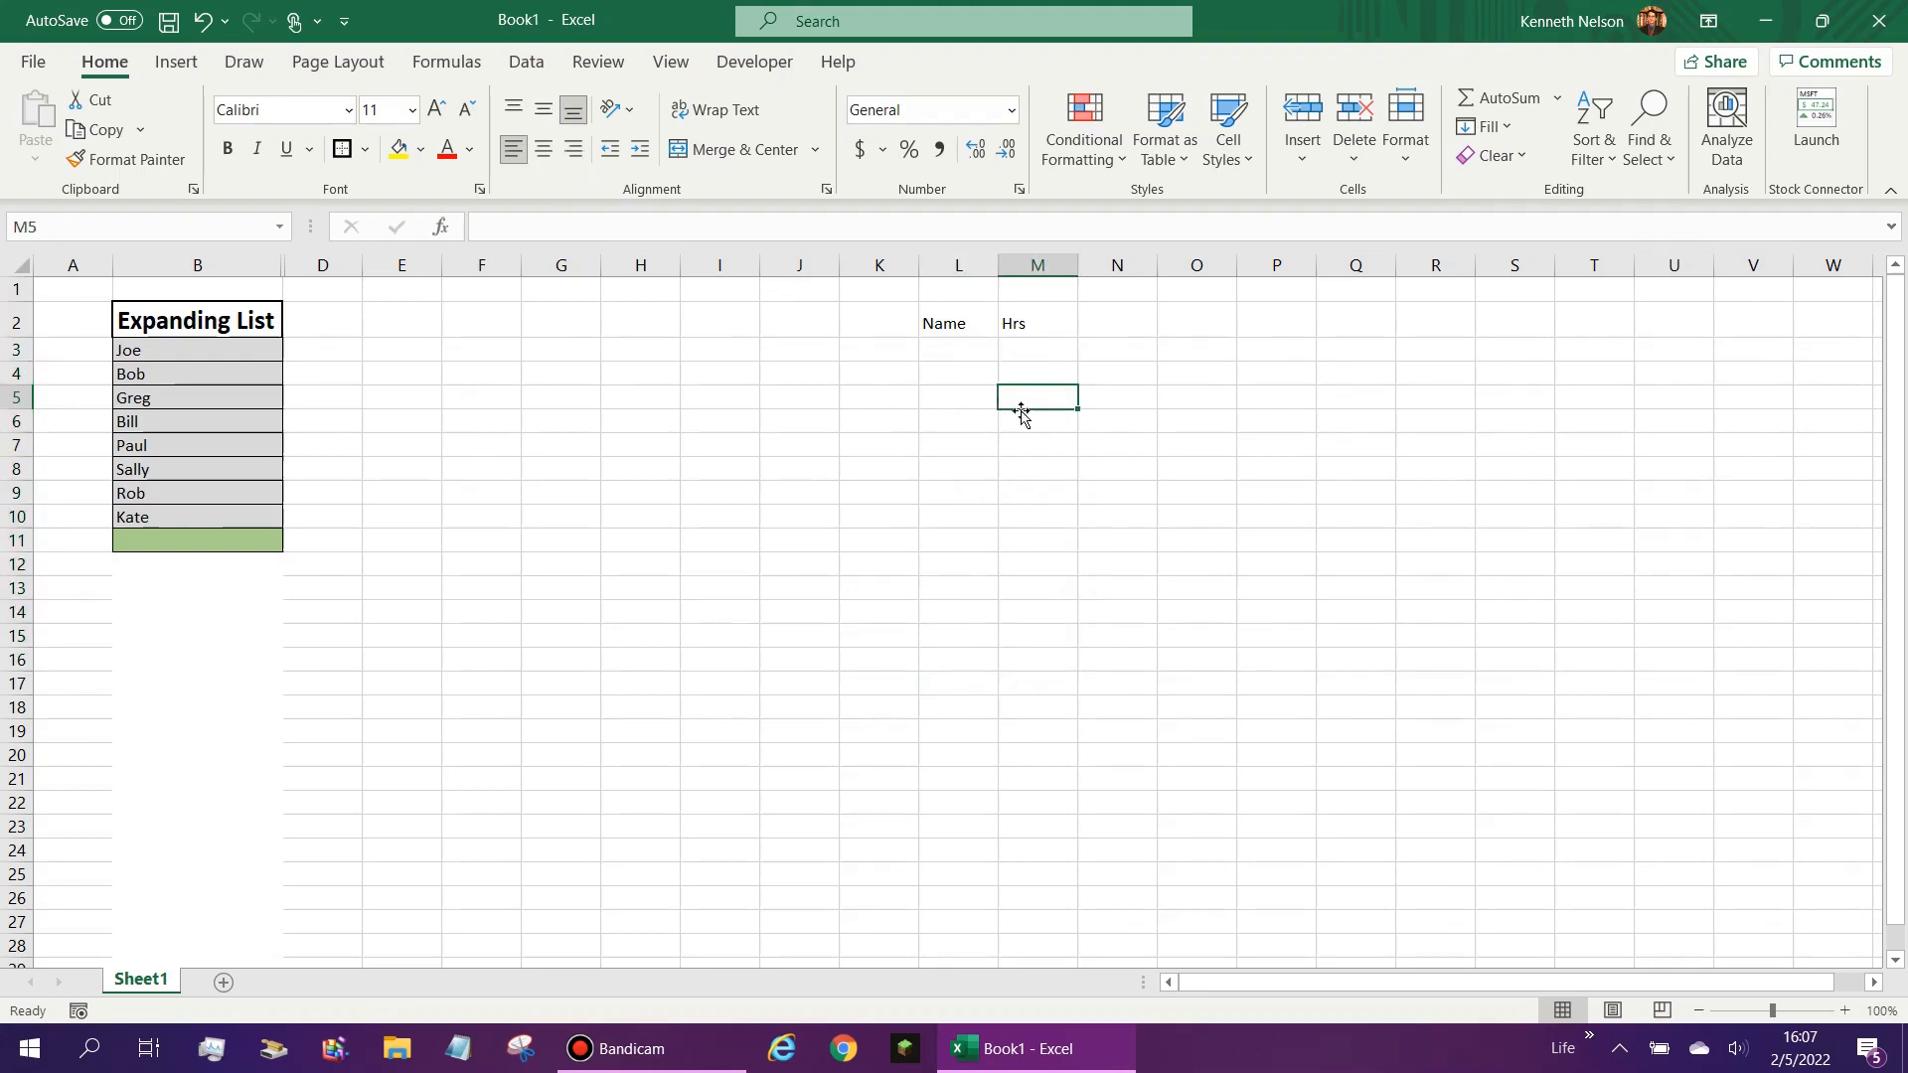
text(1)
click(987, 399)
click(1009, 397)
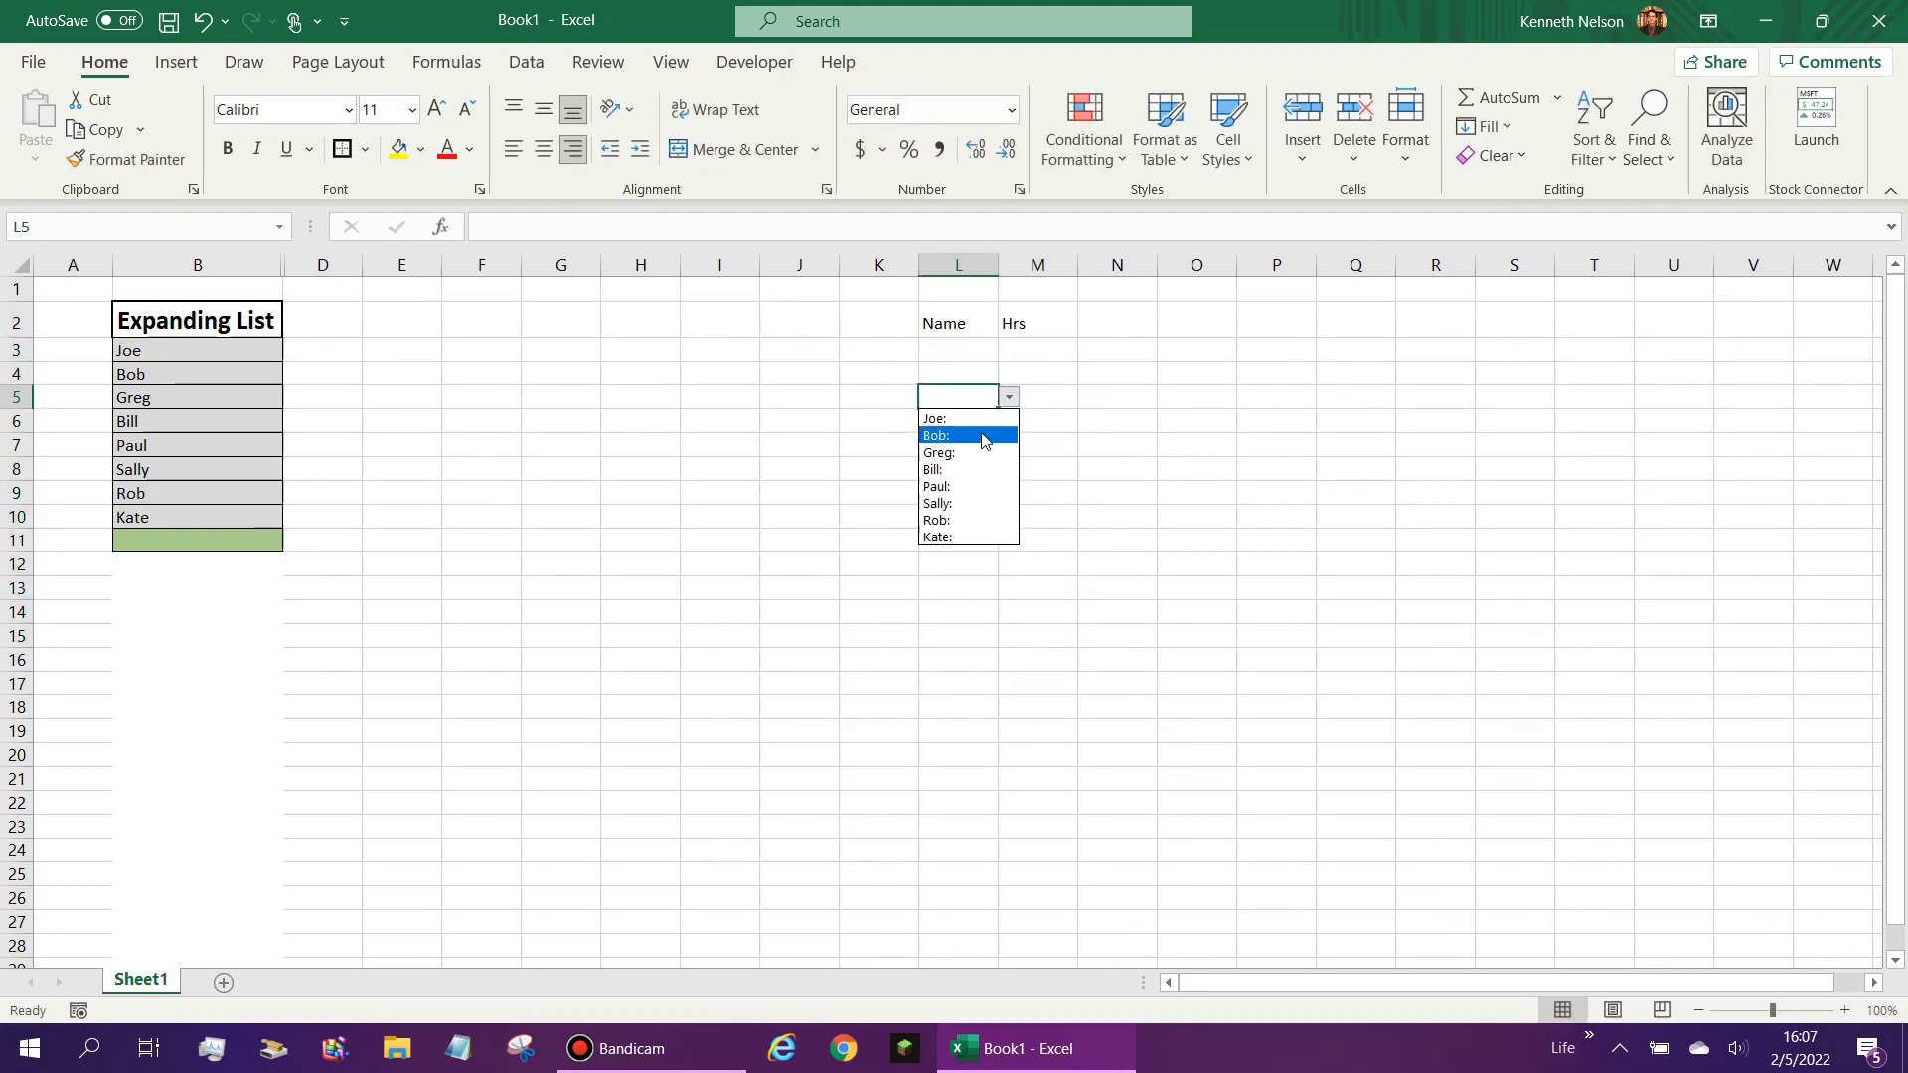
click(1014, 440)
click(1087, 399)
click(1023, 394)
click(976, 400)
- Check the Name column cells between L3 and L11 for drop-down arrows
click(986, 424)
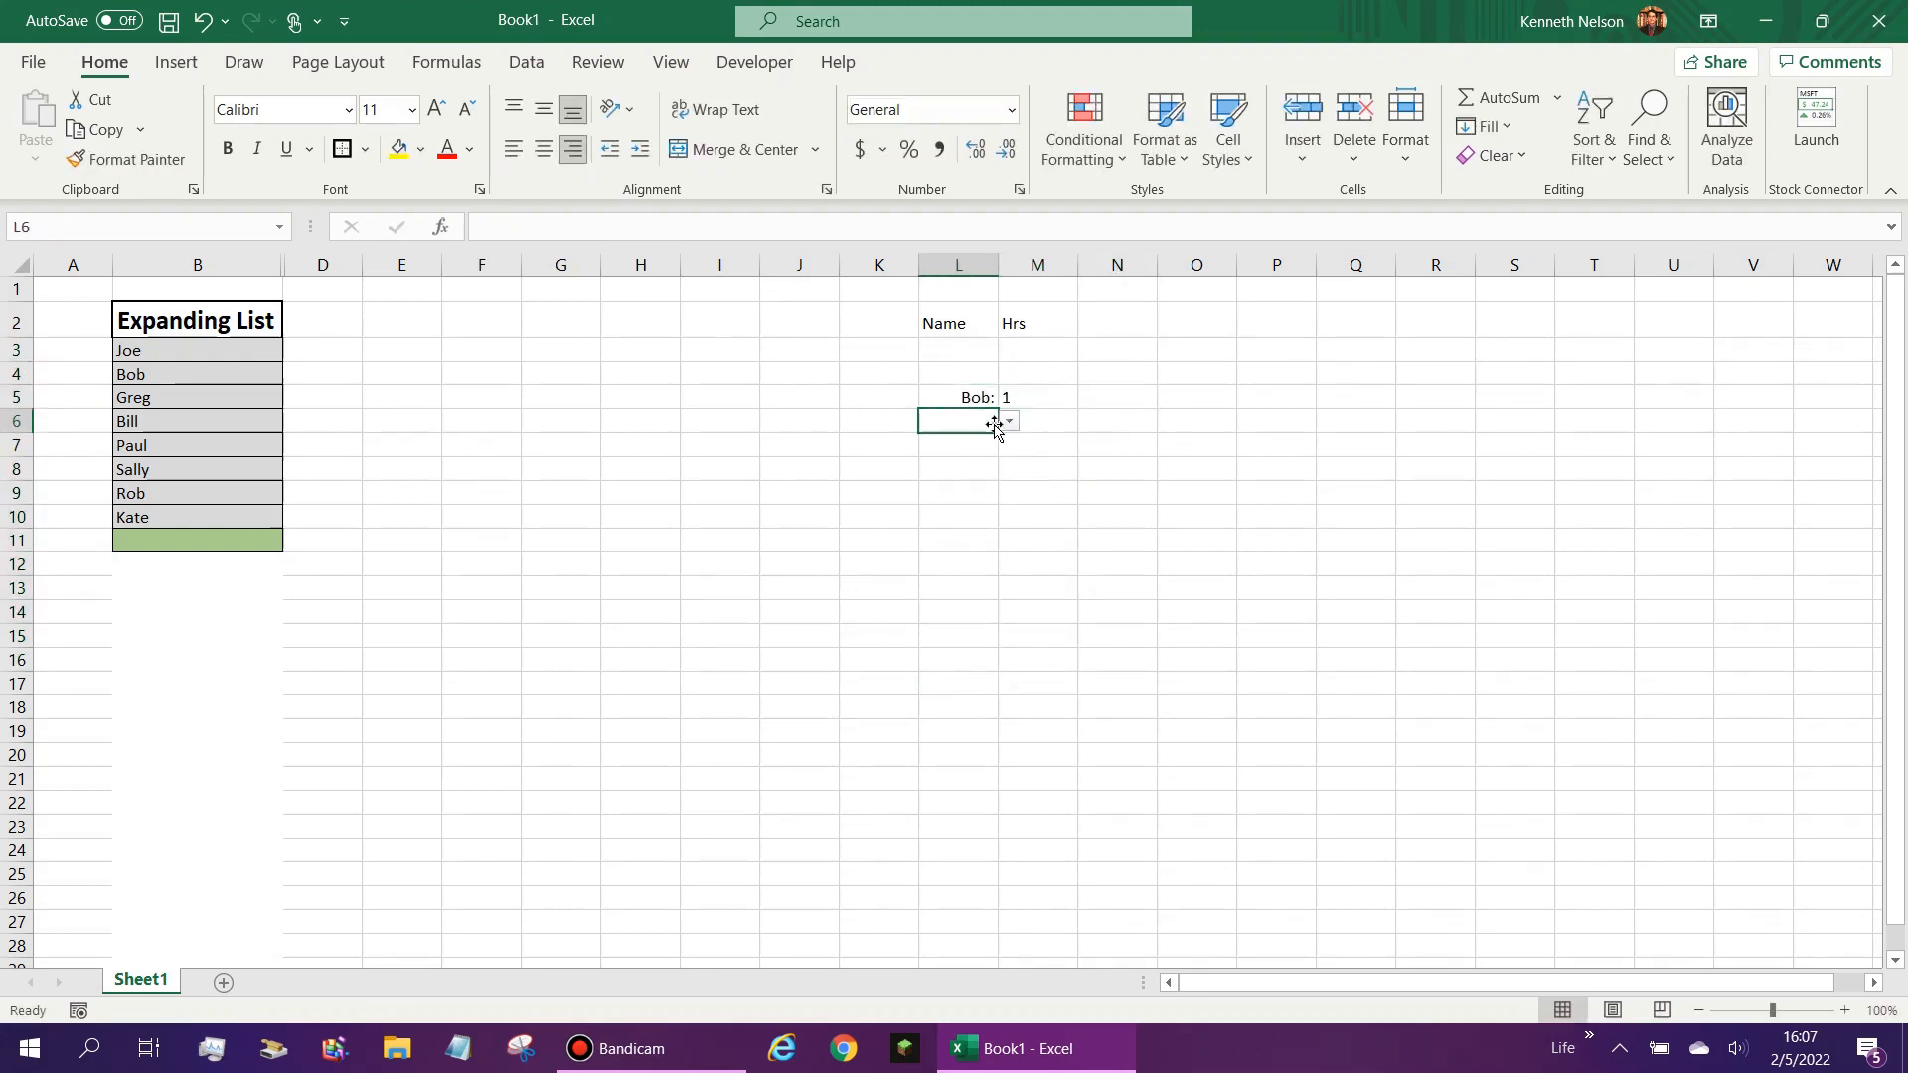
click(986, 375)
click(992, 350)
click(986, 424)
click(983, 462)
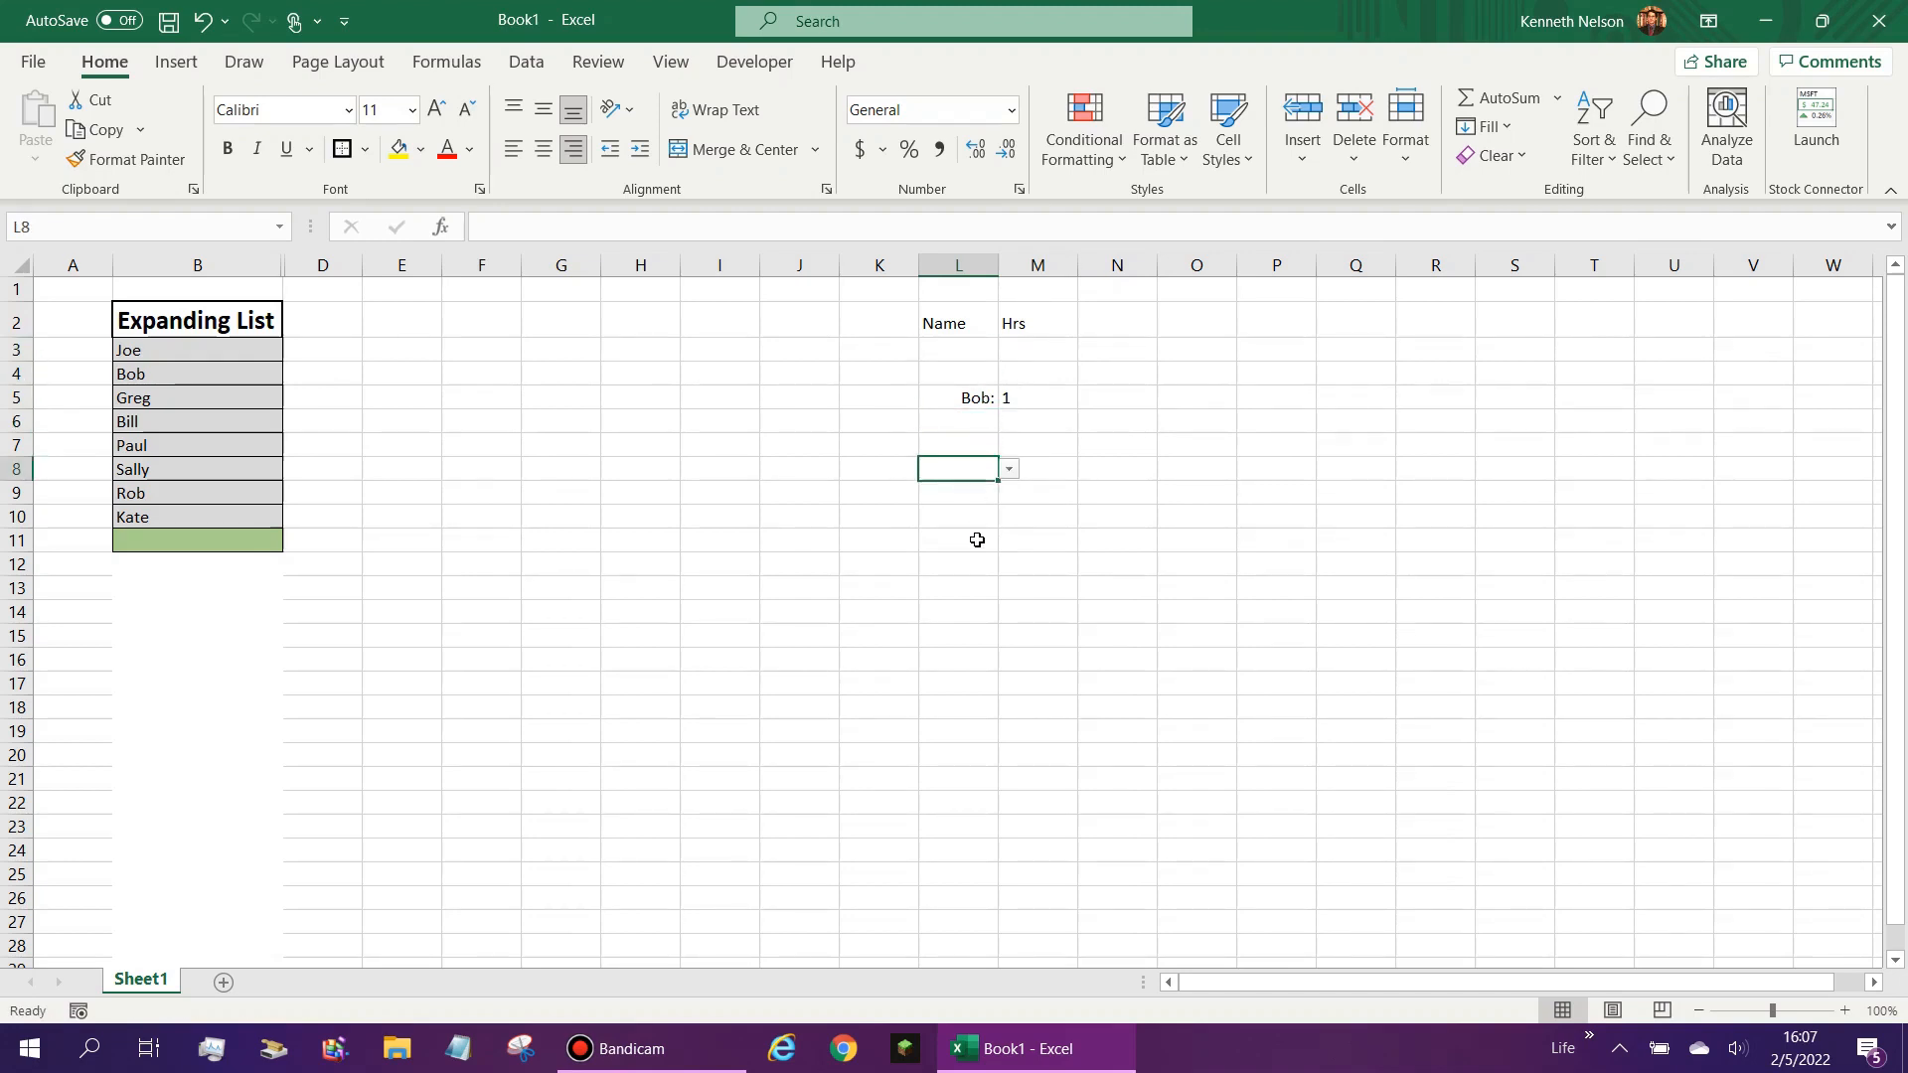
click(976, 541)
click(1016, 609)
click(977, 515)
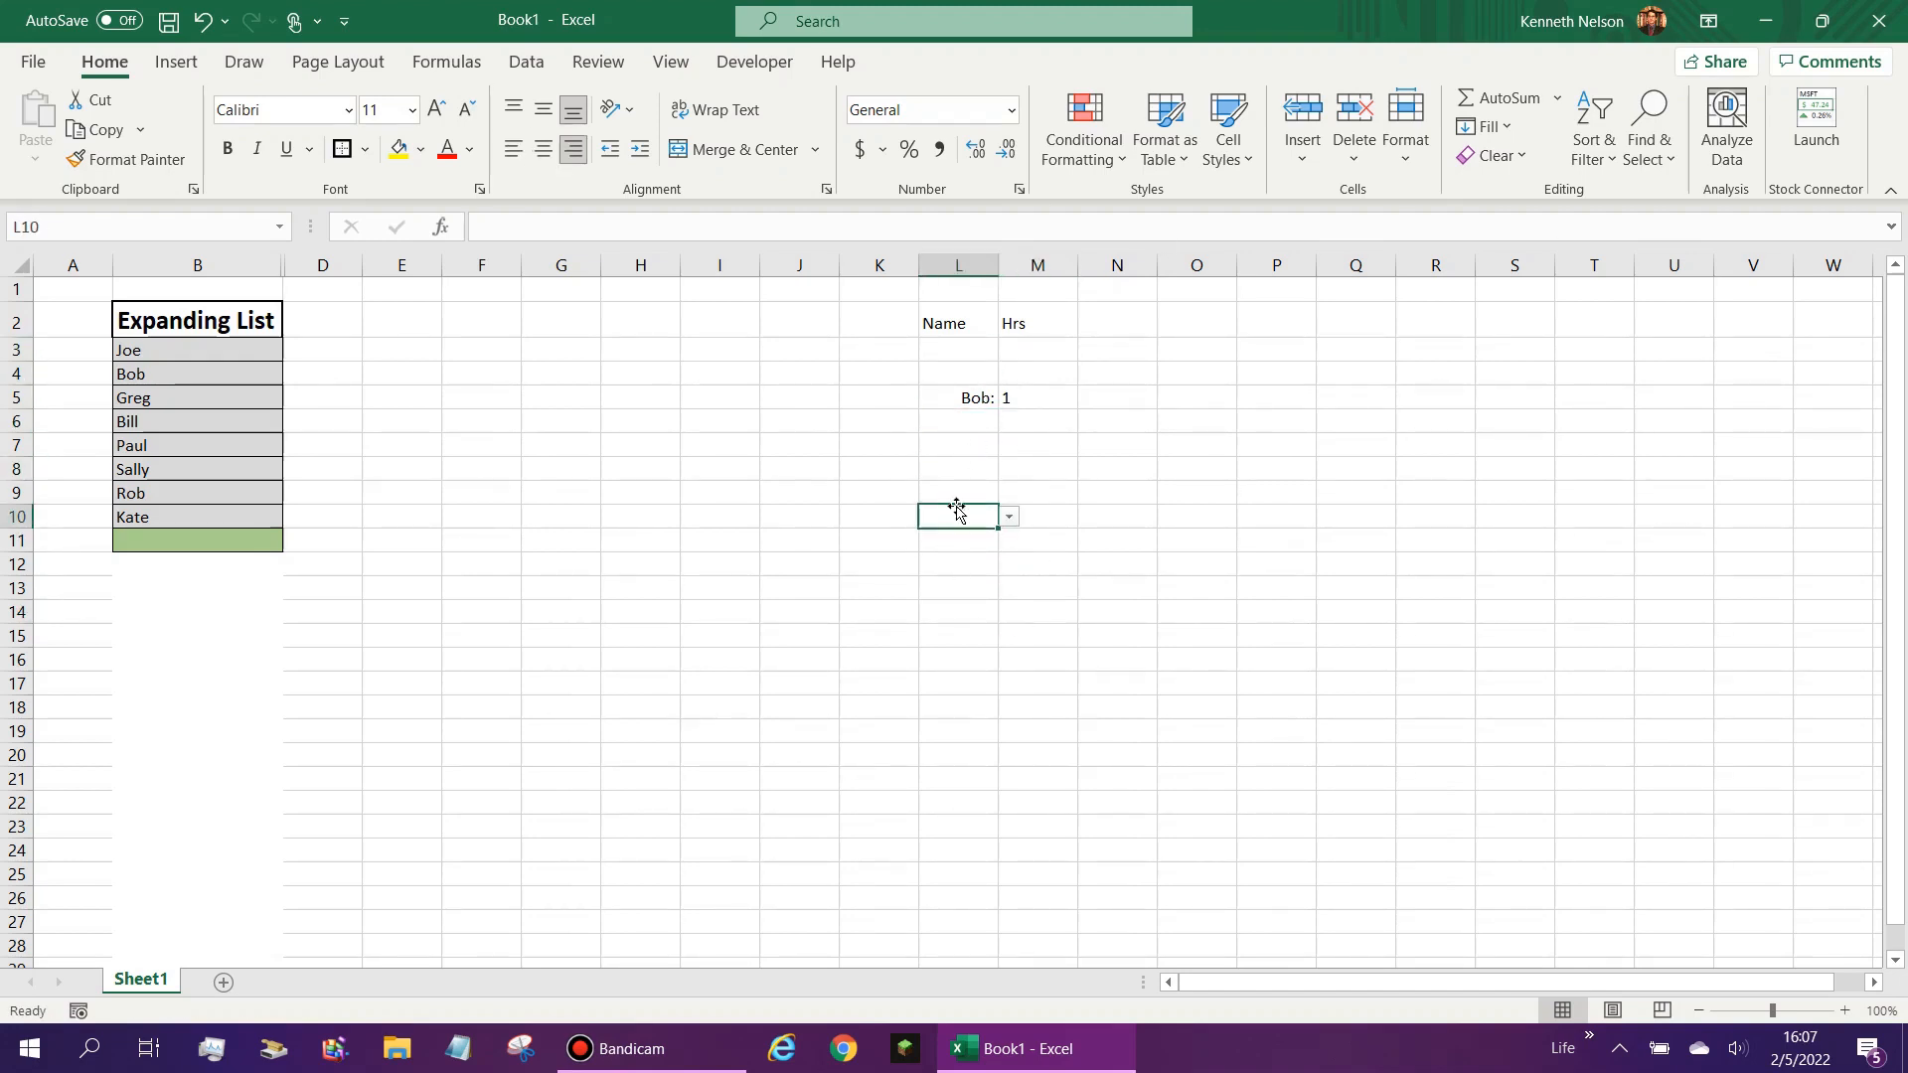
- Test the drop-down in L8 by choosing its third entry, then clear the cell
click(992, 464)
click(1010, 469)
click(994, 524)
click(1010, 469)
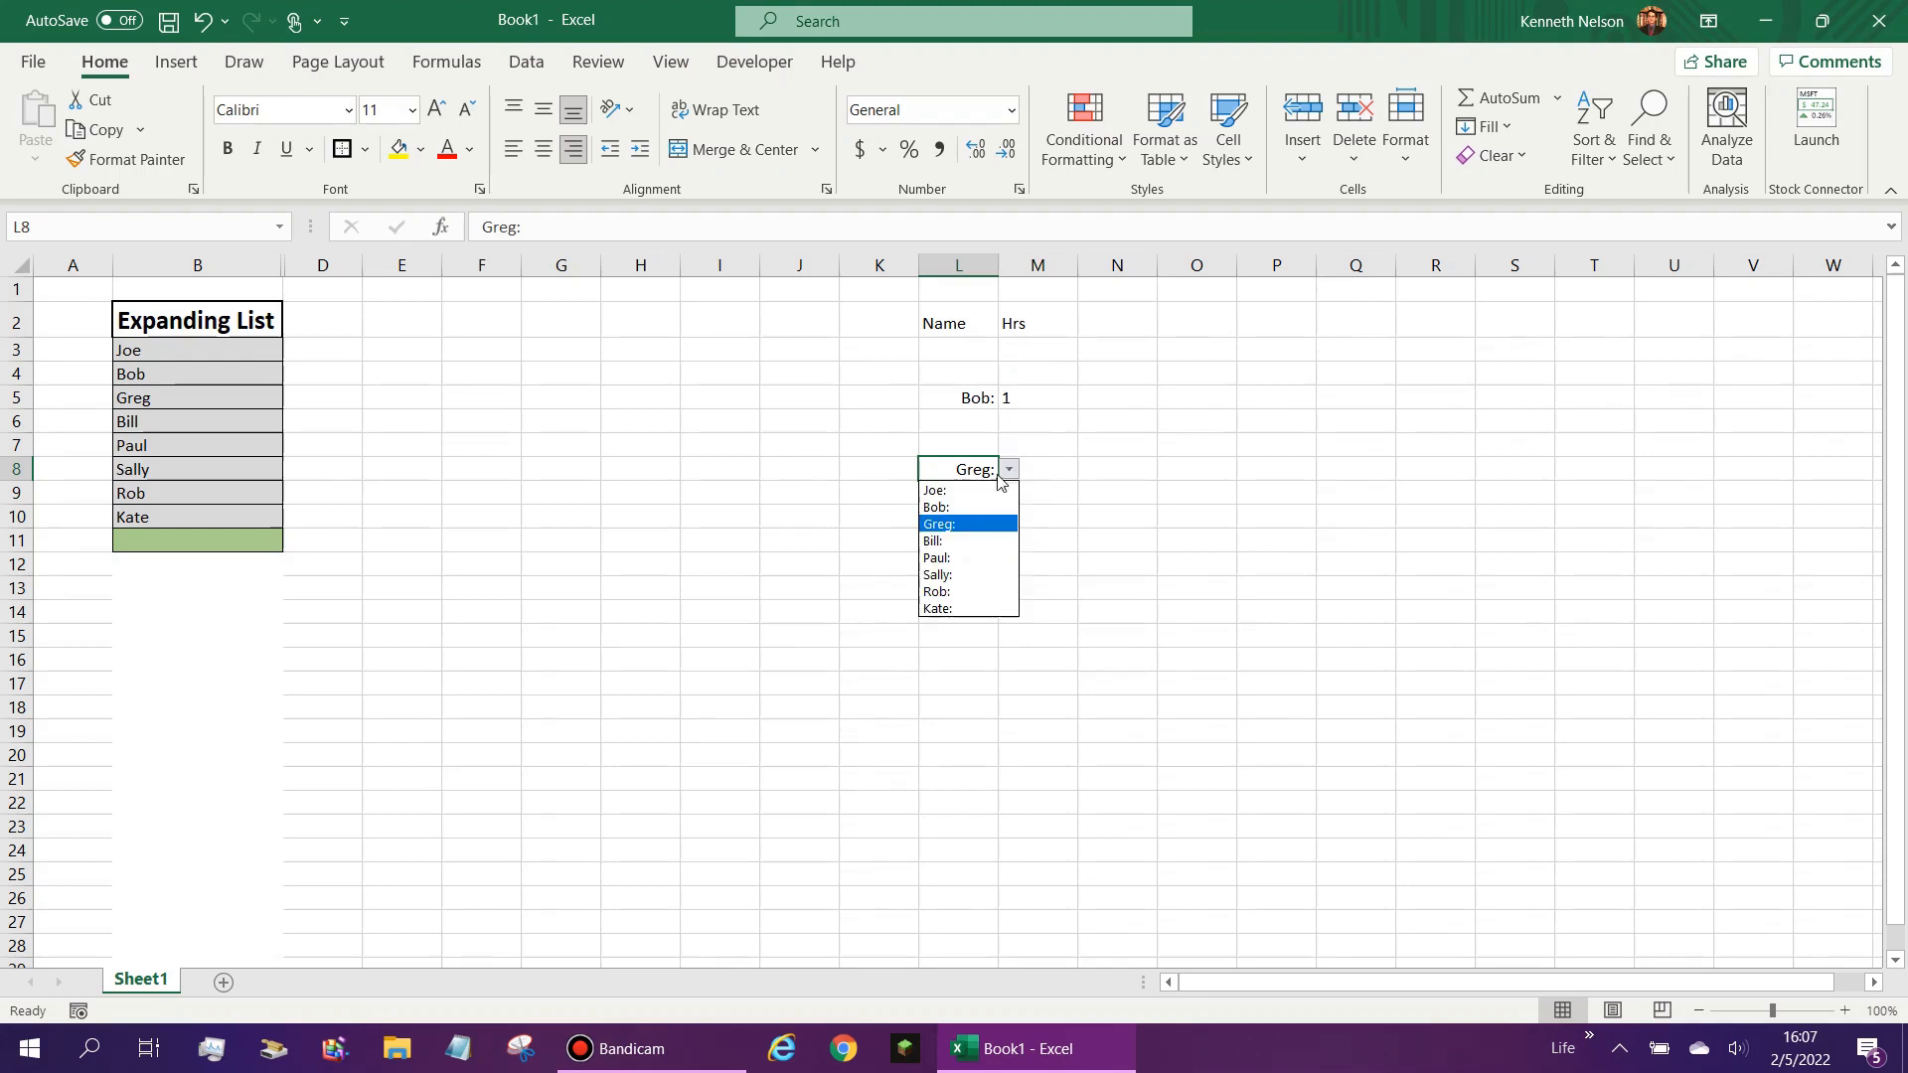
click(968, 487)
key(Delete)
- Clear L5, try to enter the unlisted text "Fotr" there, and cancel the rejected entry
click(971, 399)
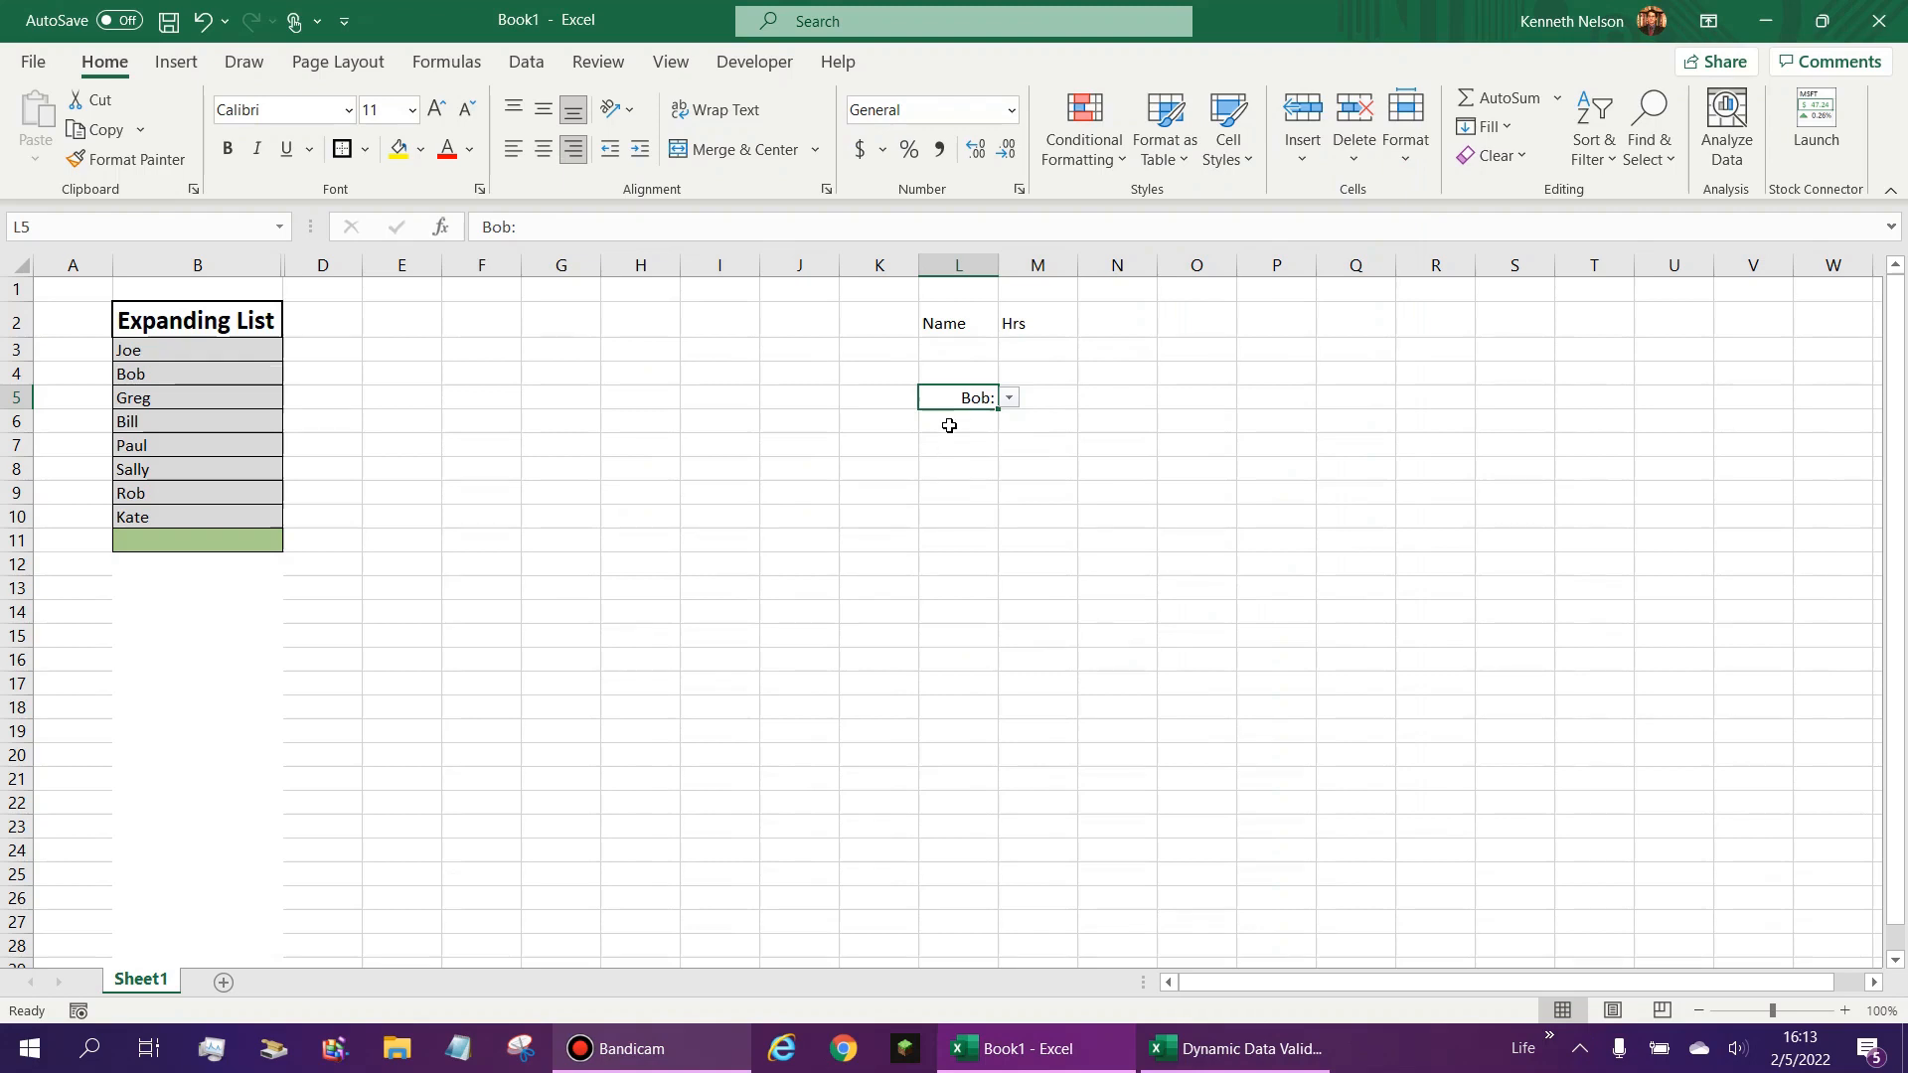
key(Delete)
click(970, 442)
click(972, 405)
text(Fotr)
key(Return)
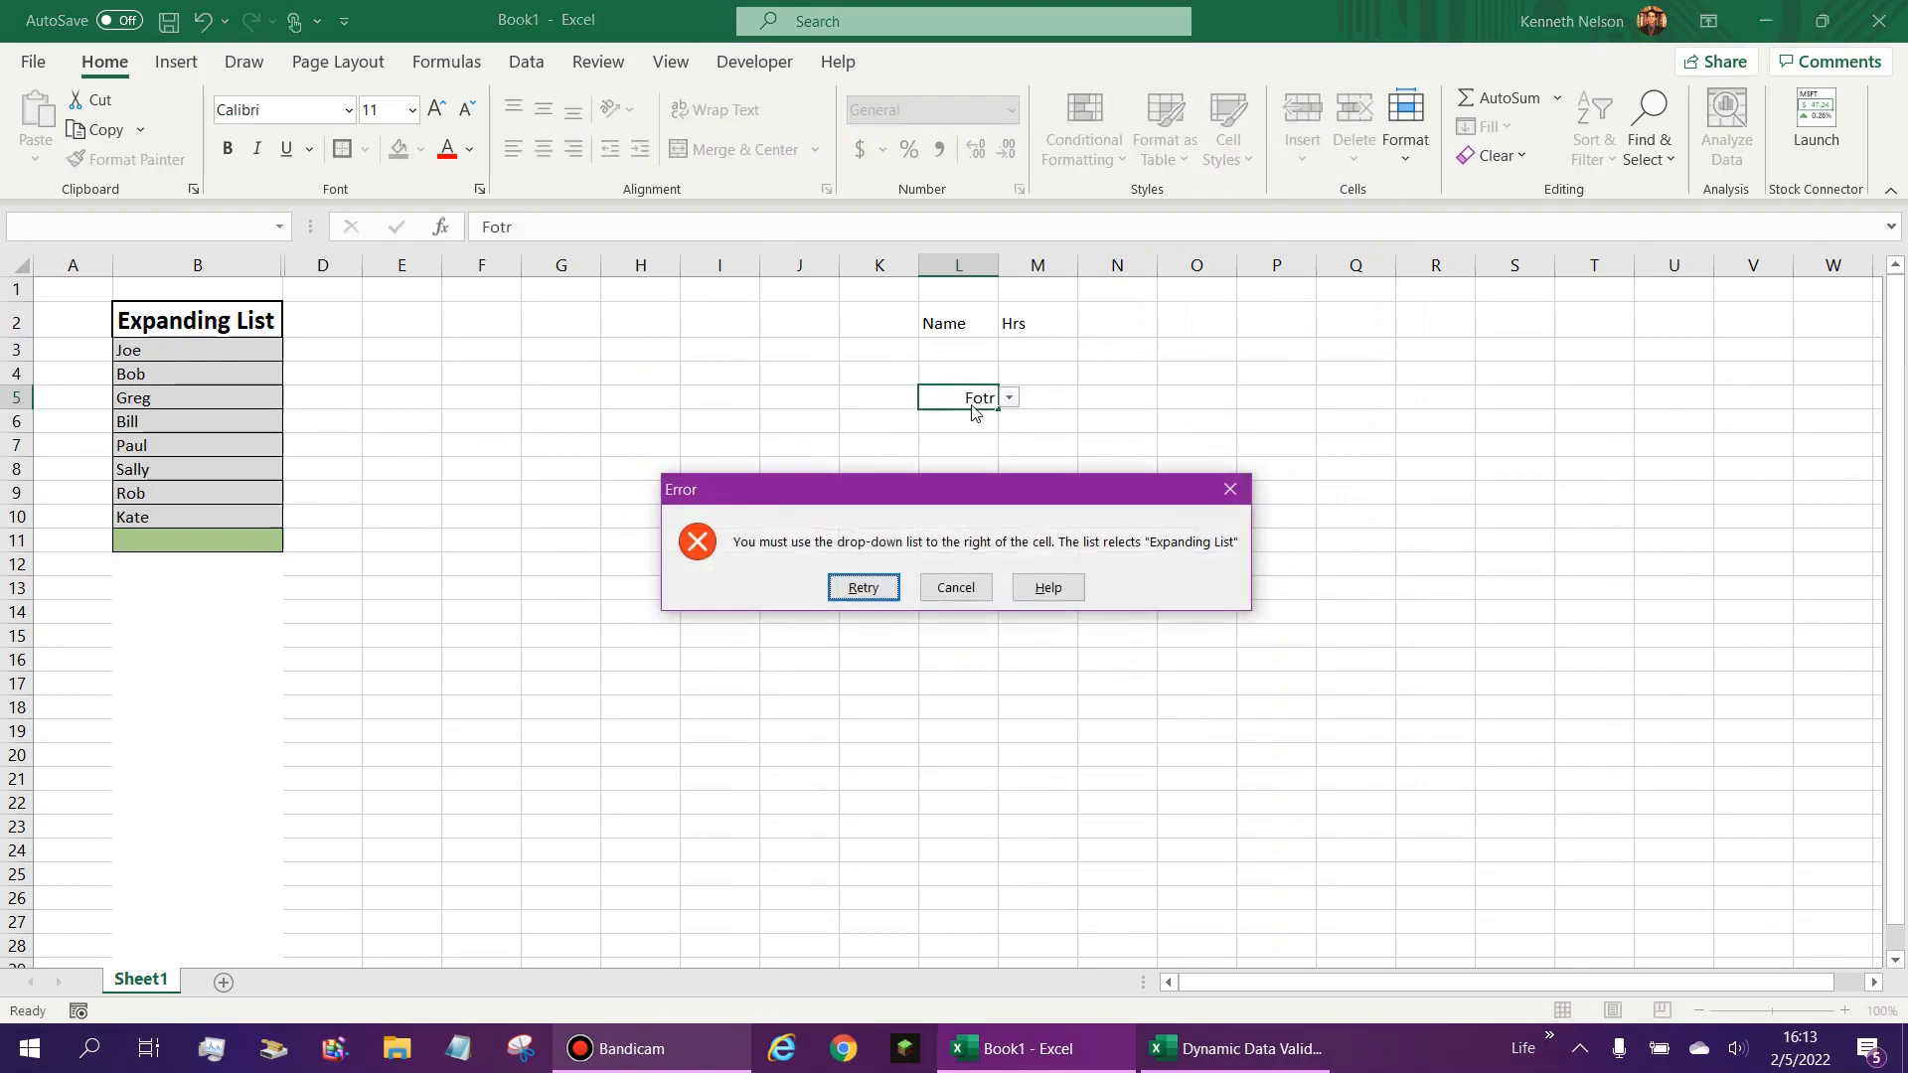
drag(728, 496, 758, 454)
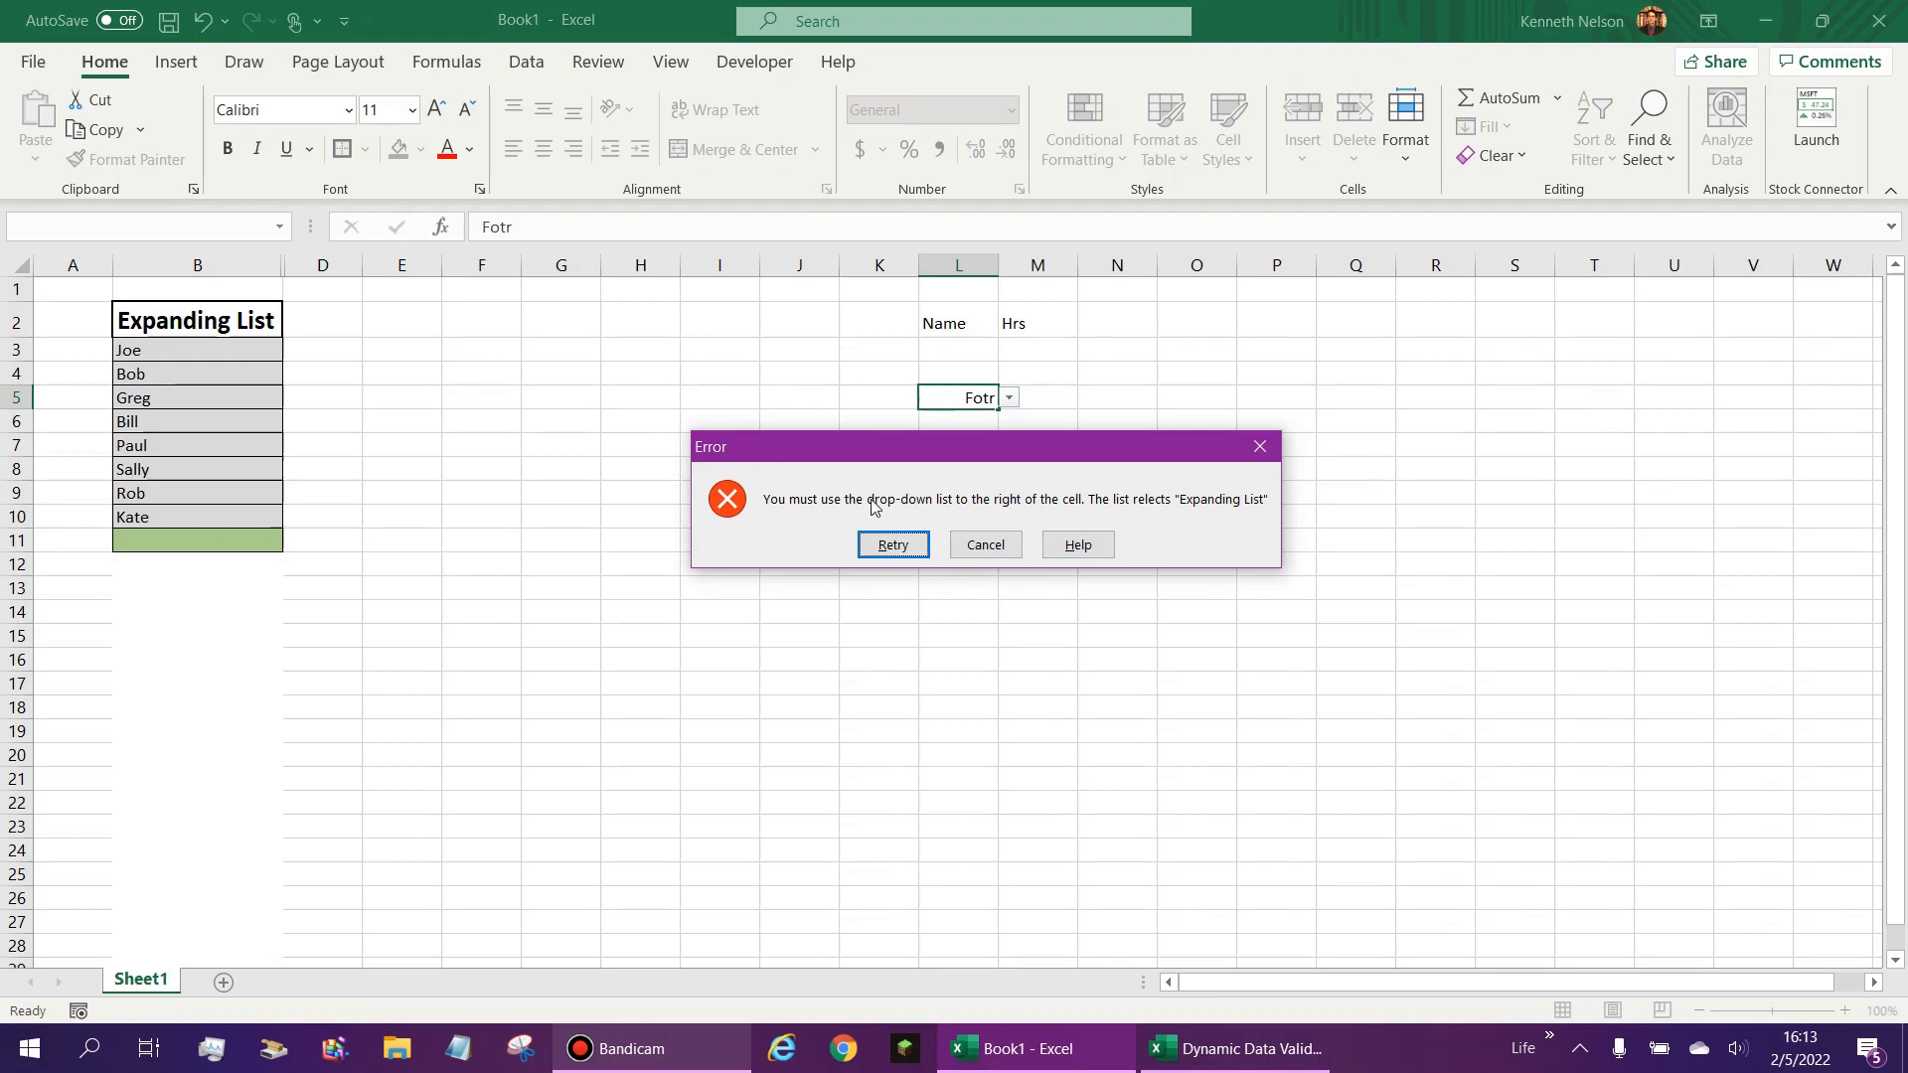
click(986, 545)
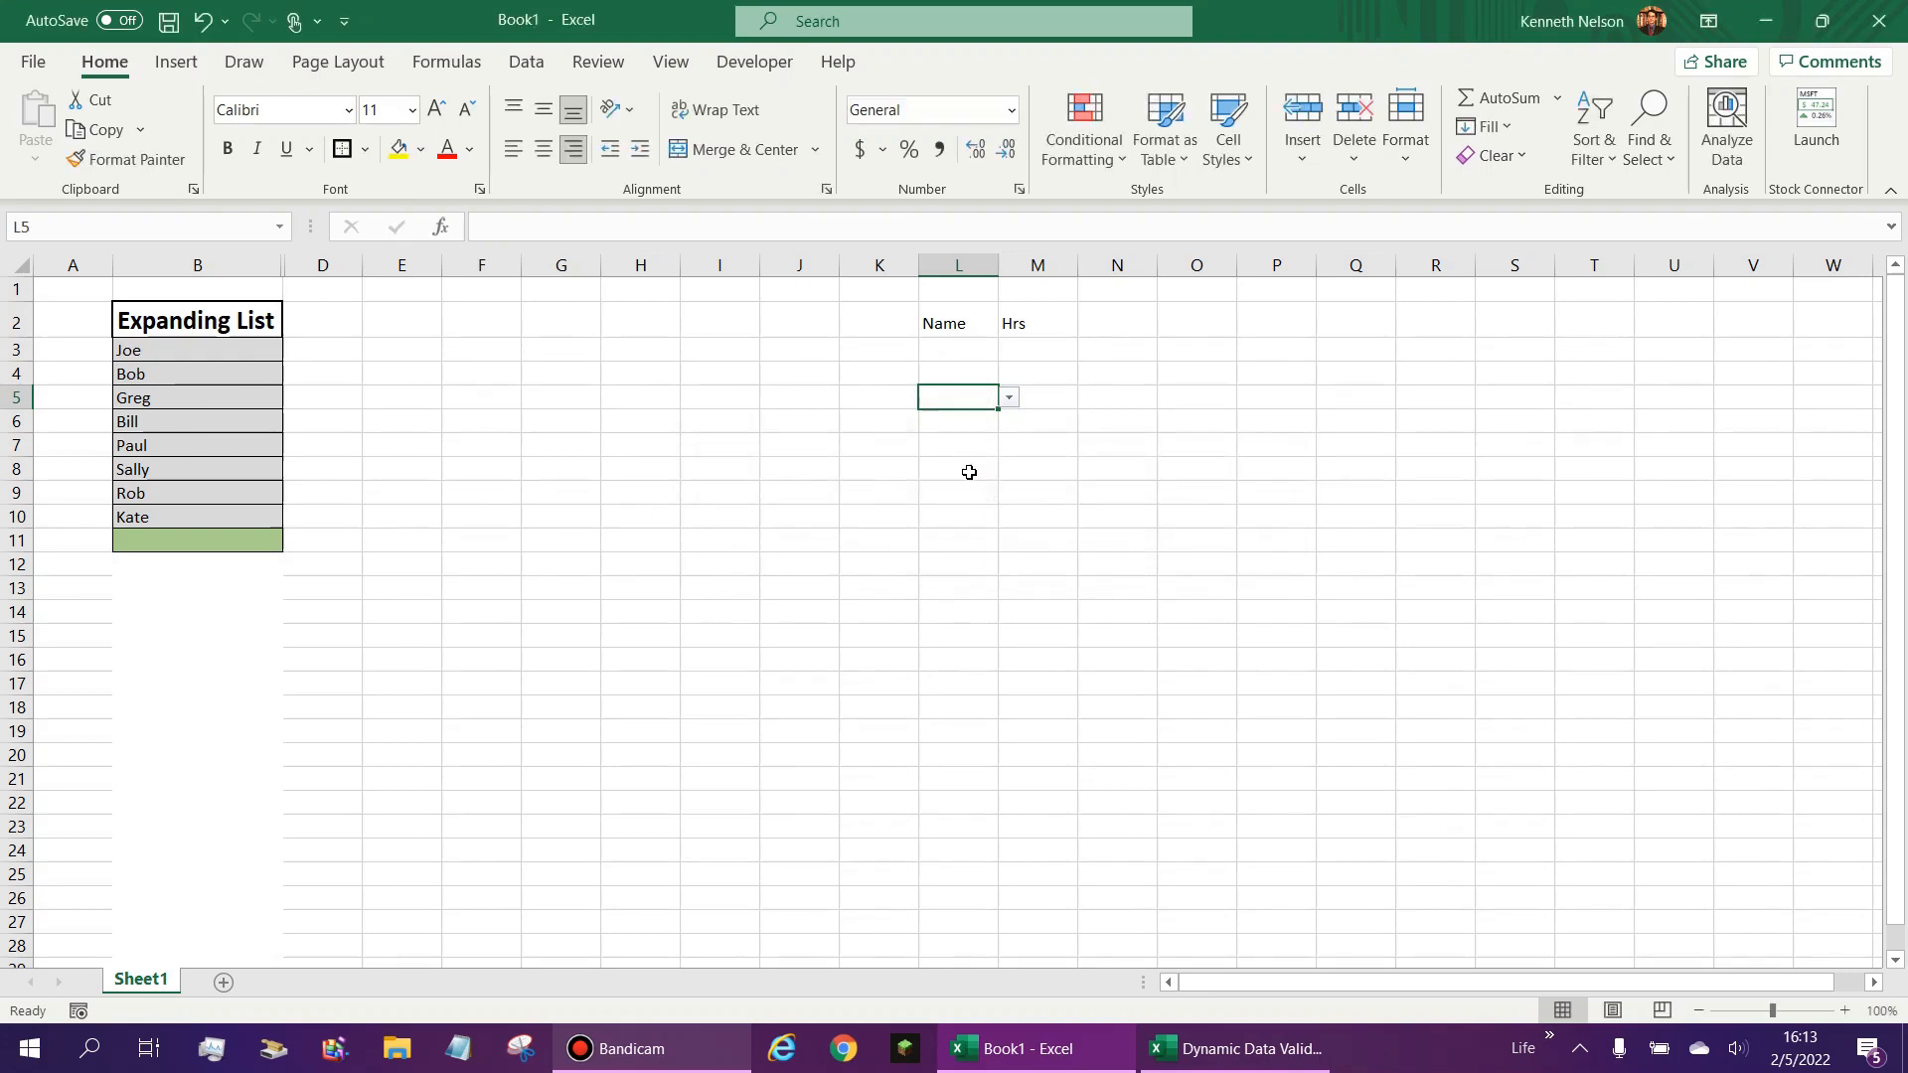
click(974, 468)
click(959, 351)
click(972, 375)
click(972, 399)
drag(1037, 467, 1034, 397)
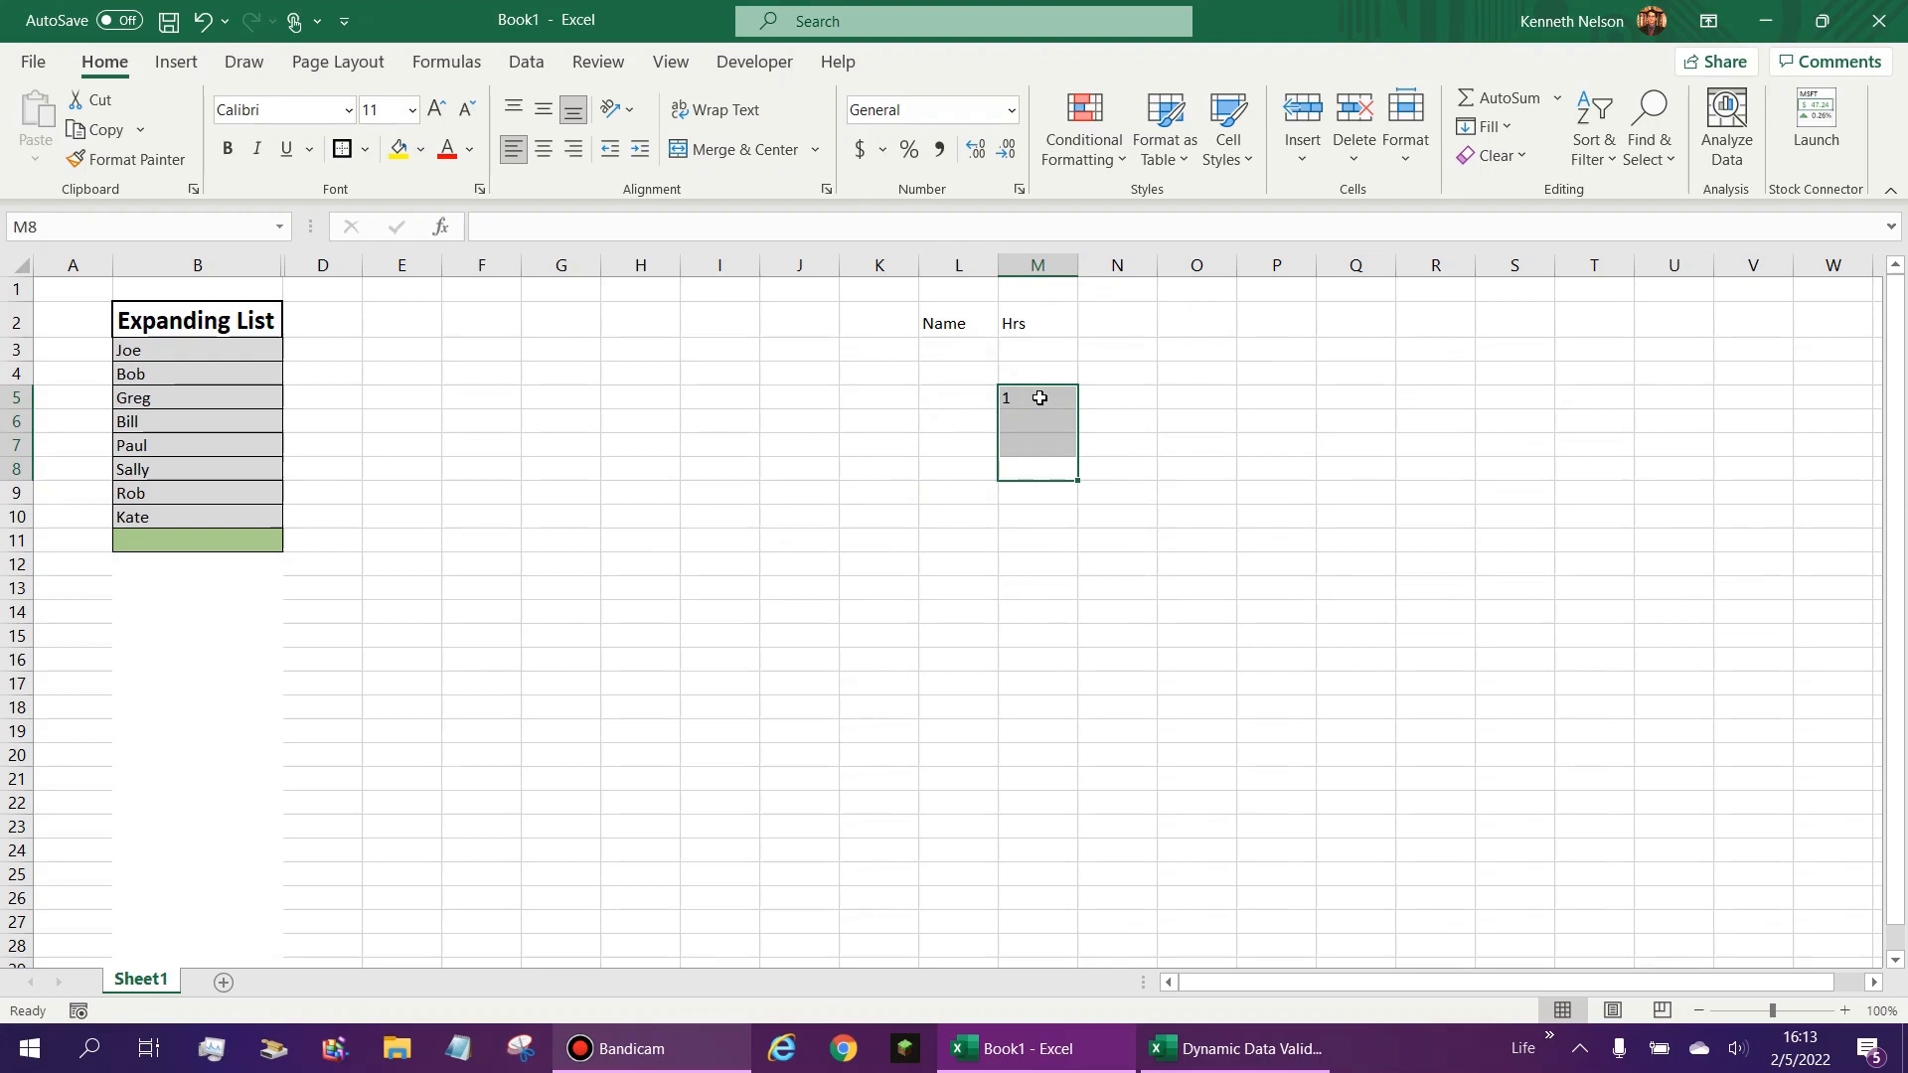
- Rename Sheet1 as List
right_click(132, 989)
click(204, 711)
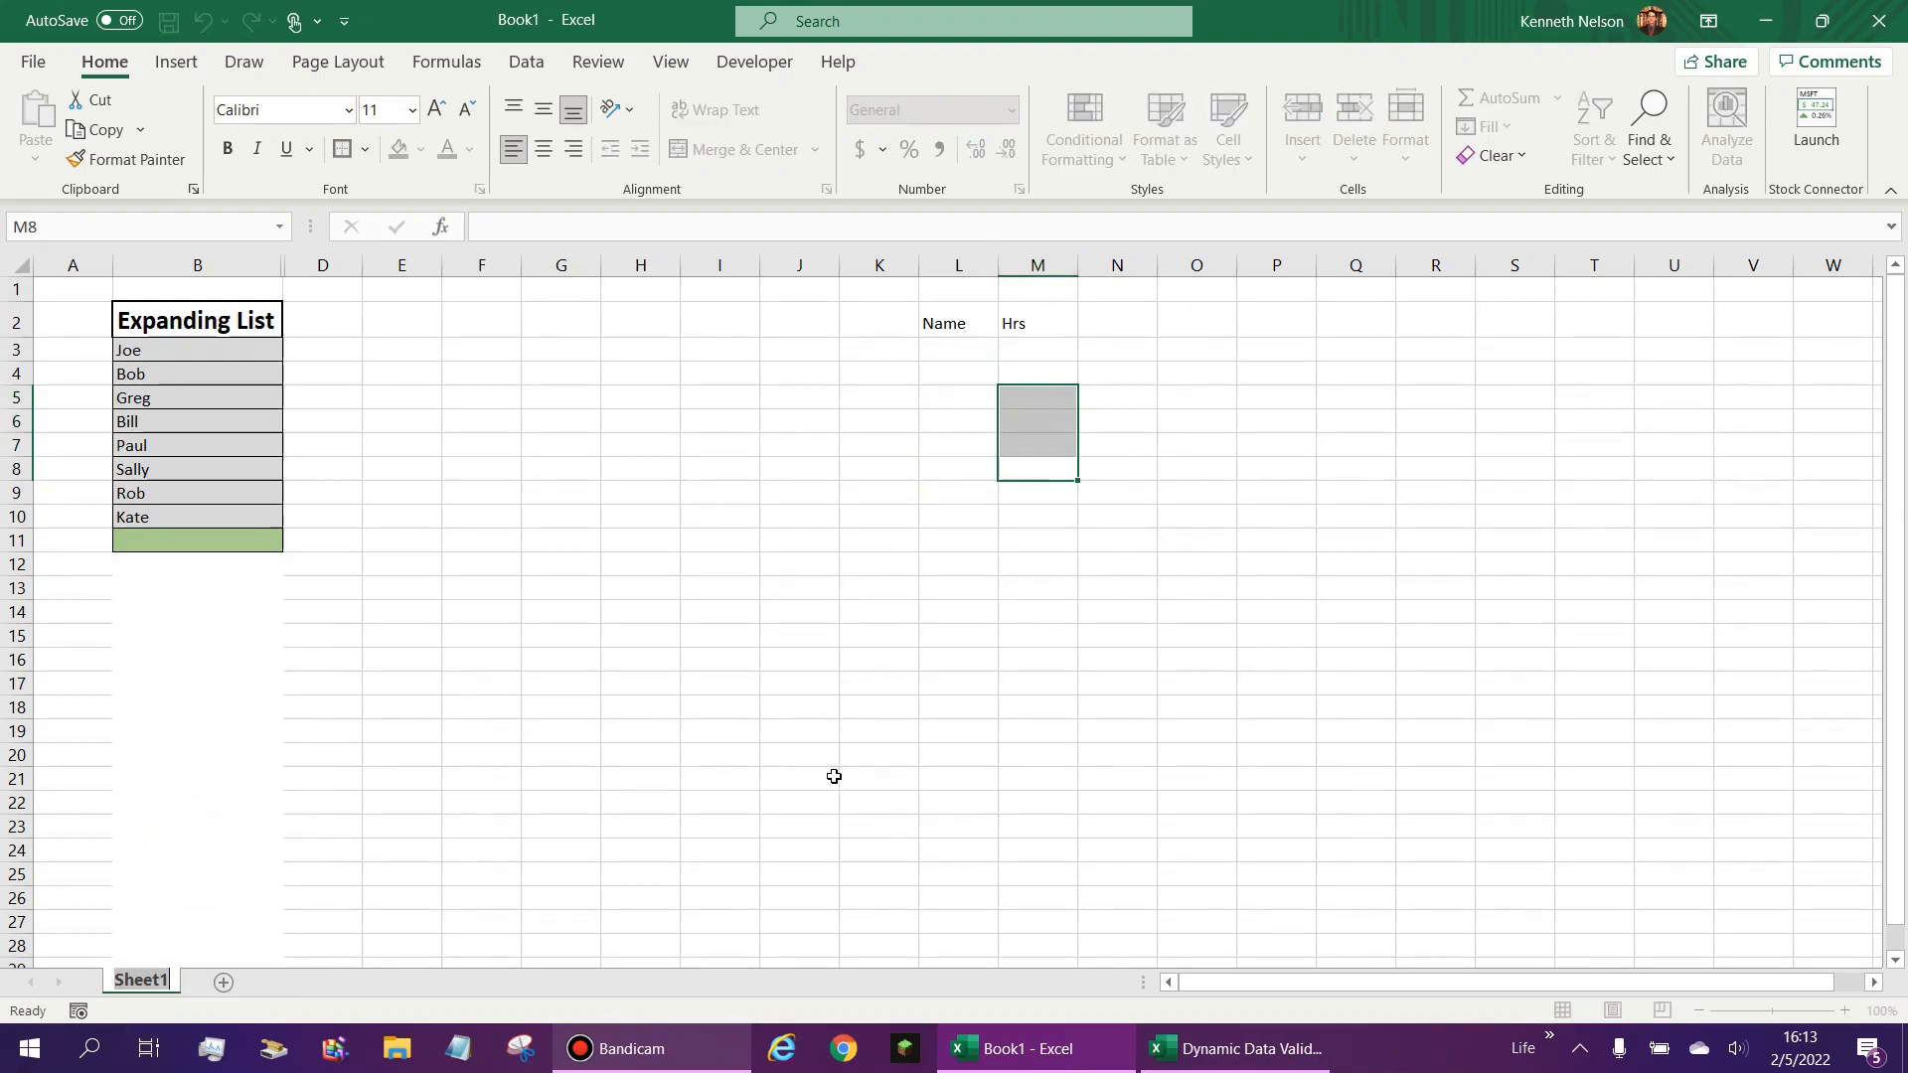
text(List)
key(Return)
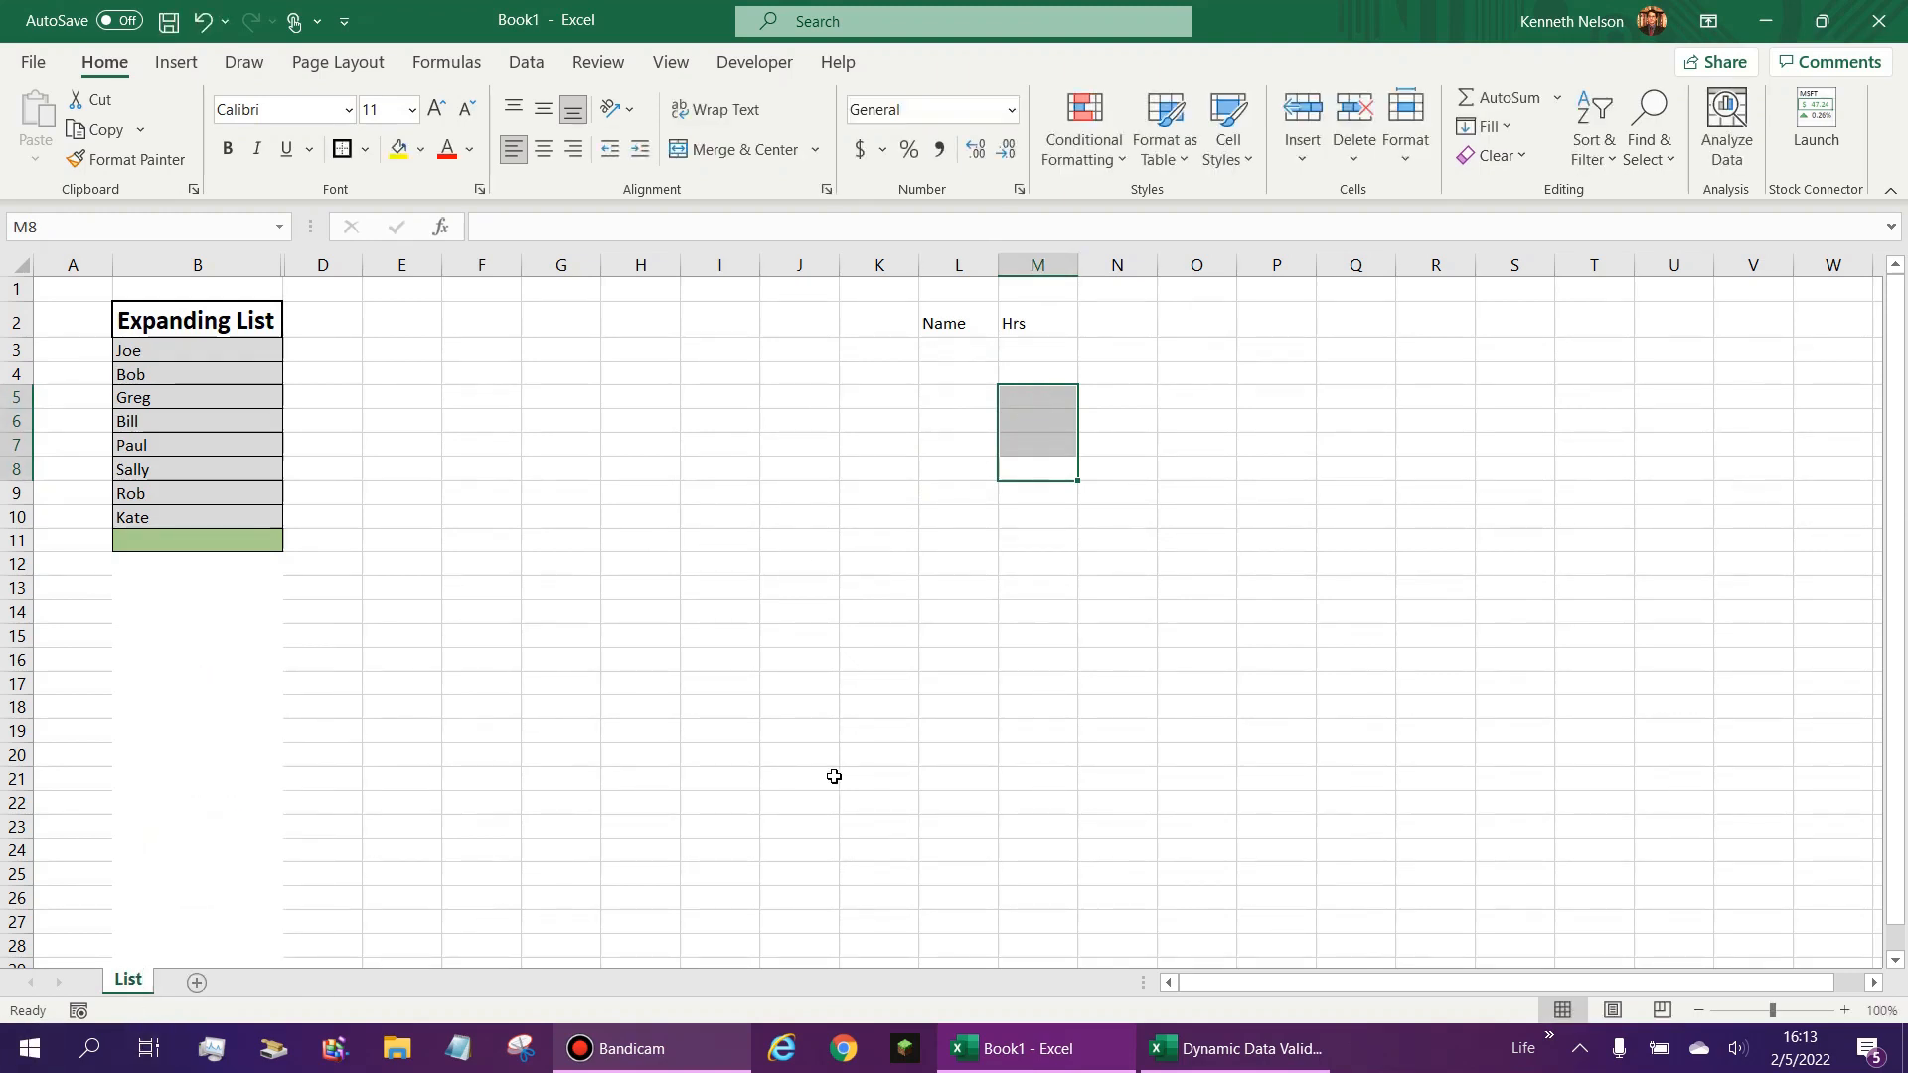
click(674, 564)
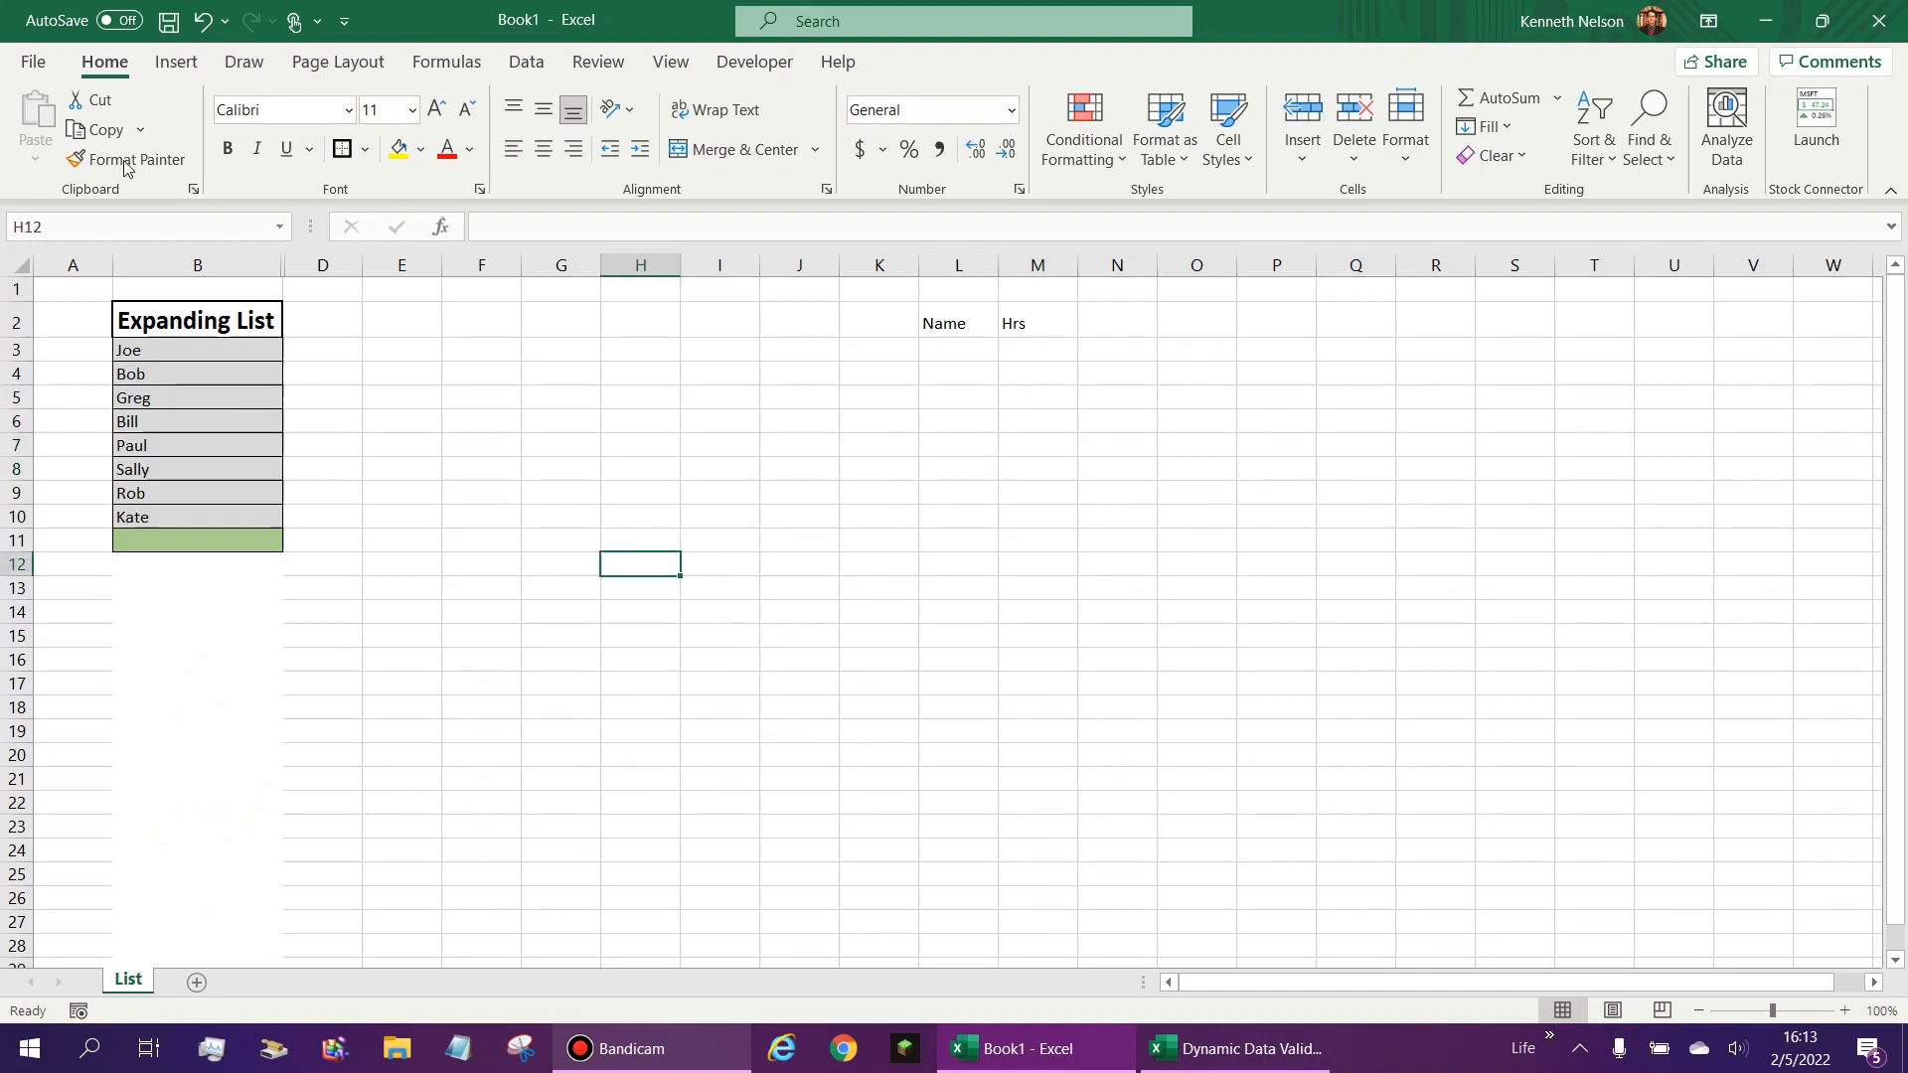
- Save the workbook to the Desktop as Expanding List and close it
click(169, 20)
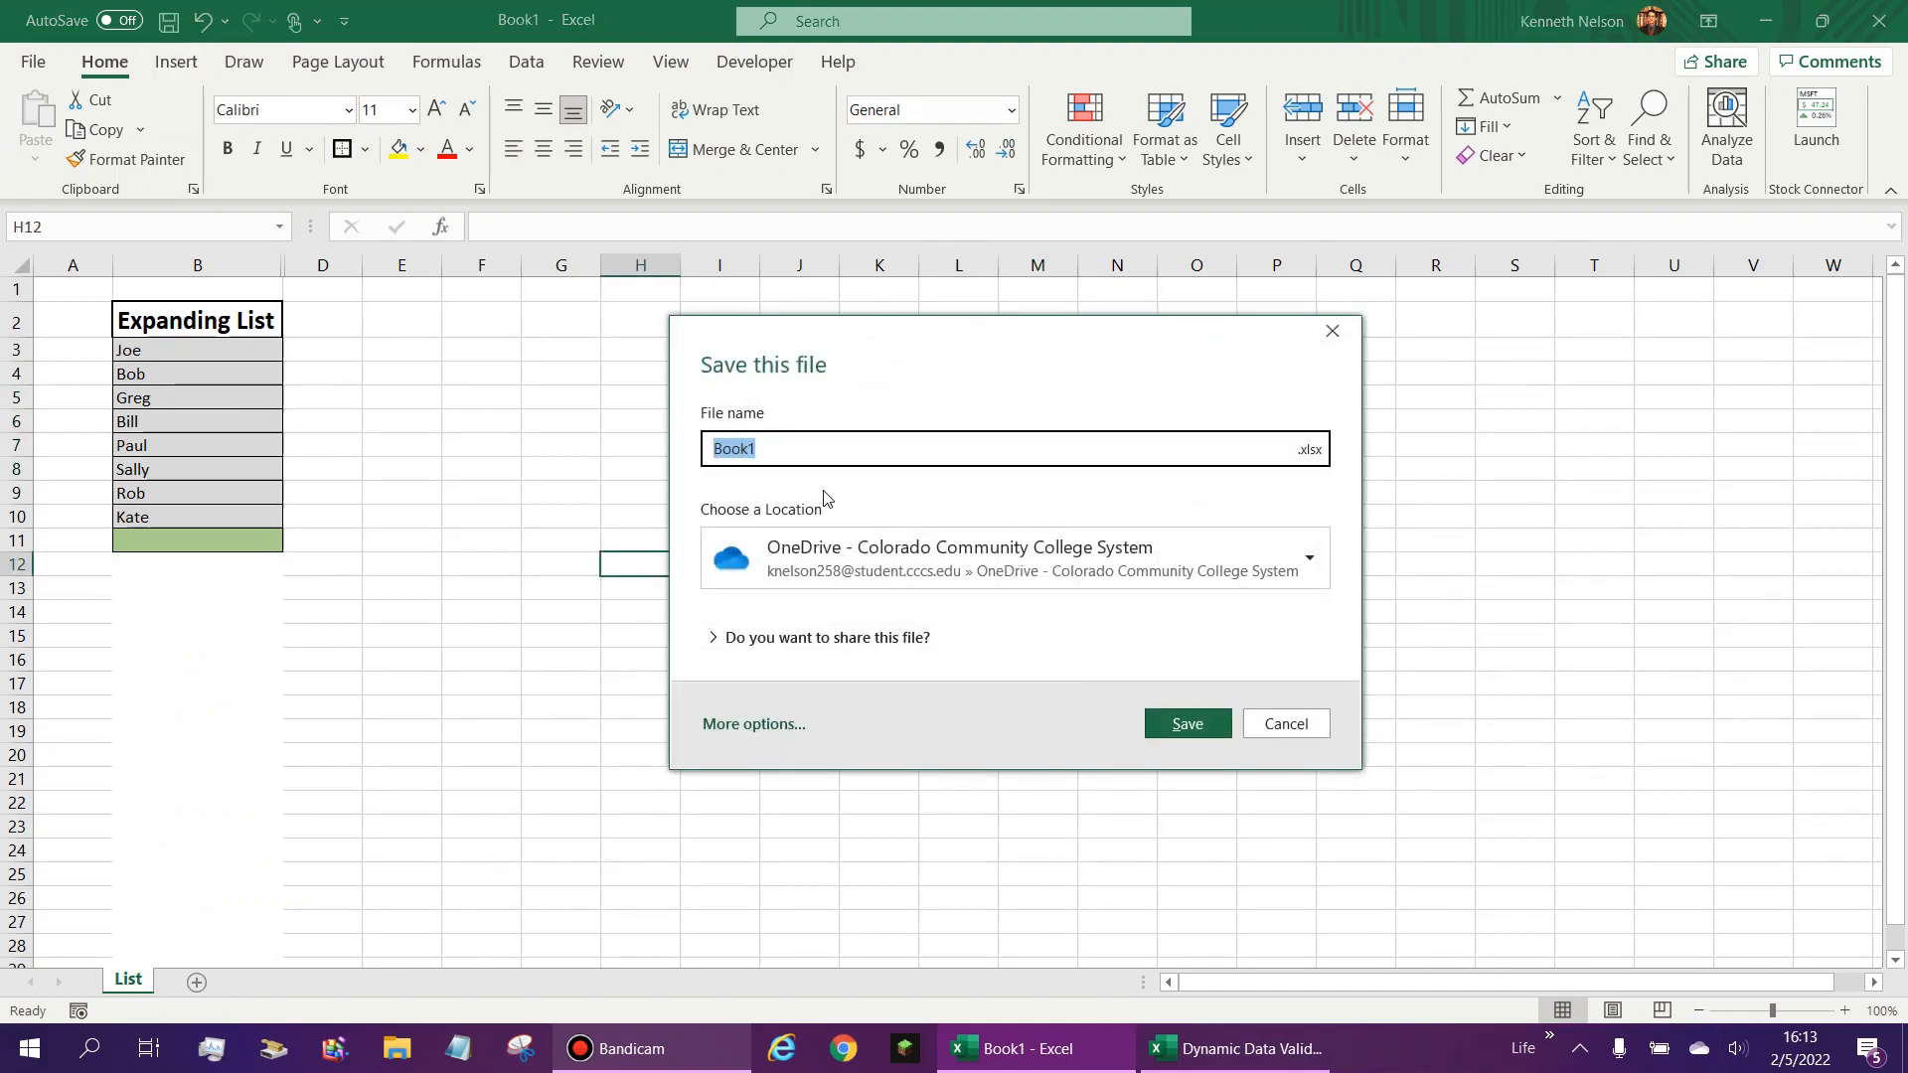
text(E)
key(BackSpace)
text(Expanding List)
click(777, 553)
click(792, 931)
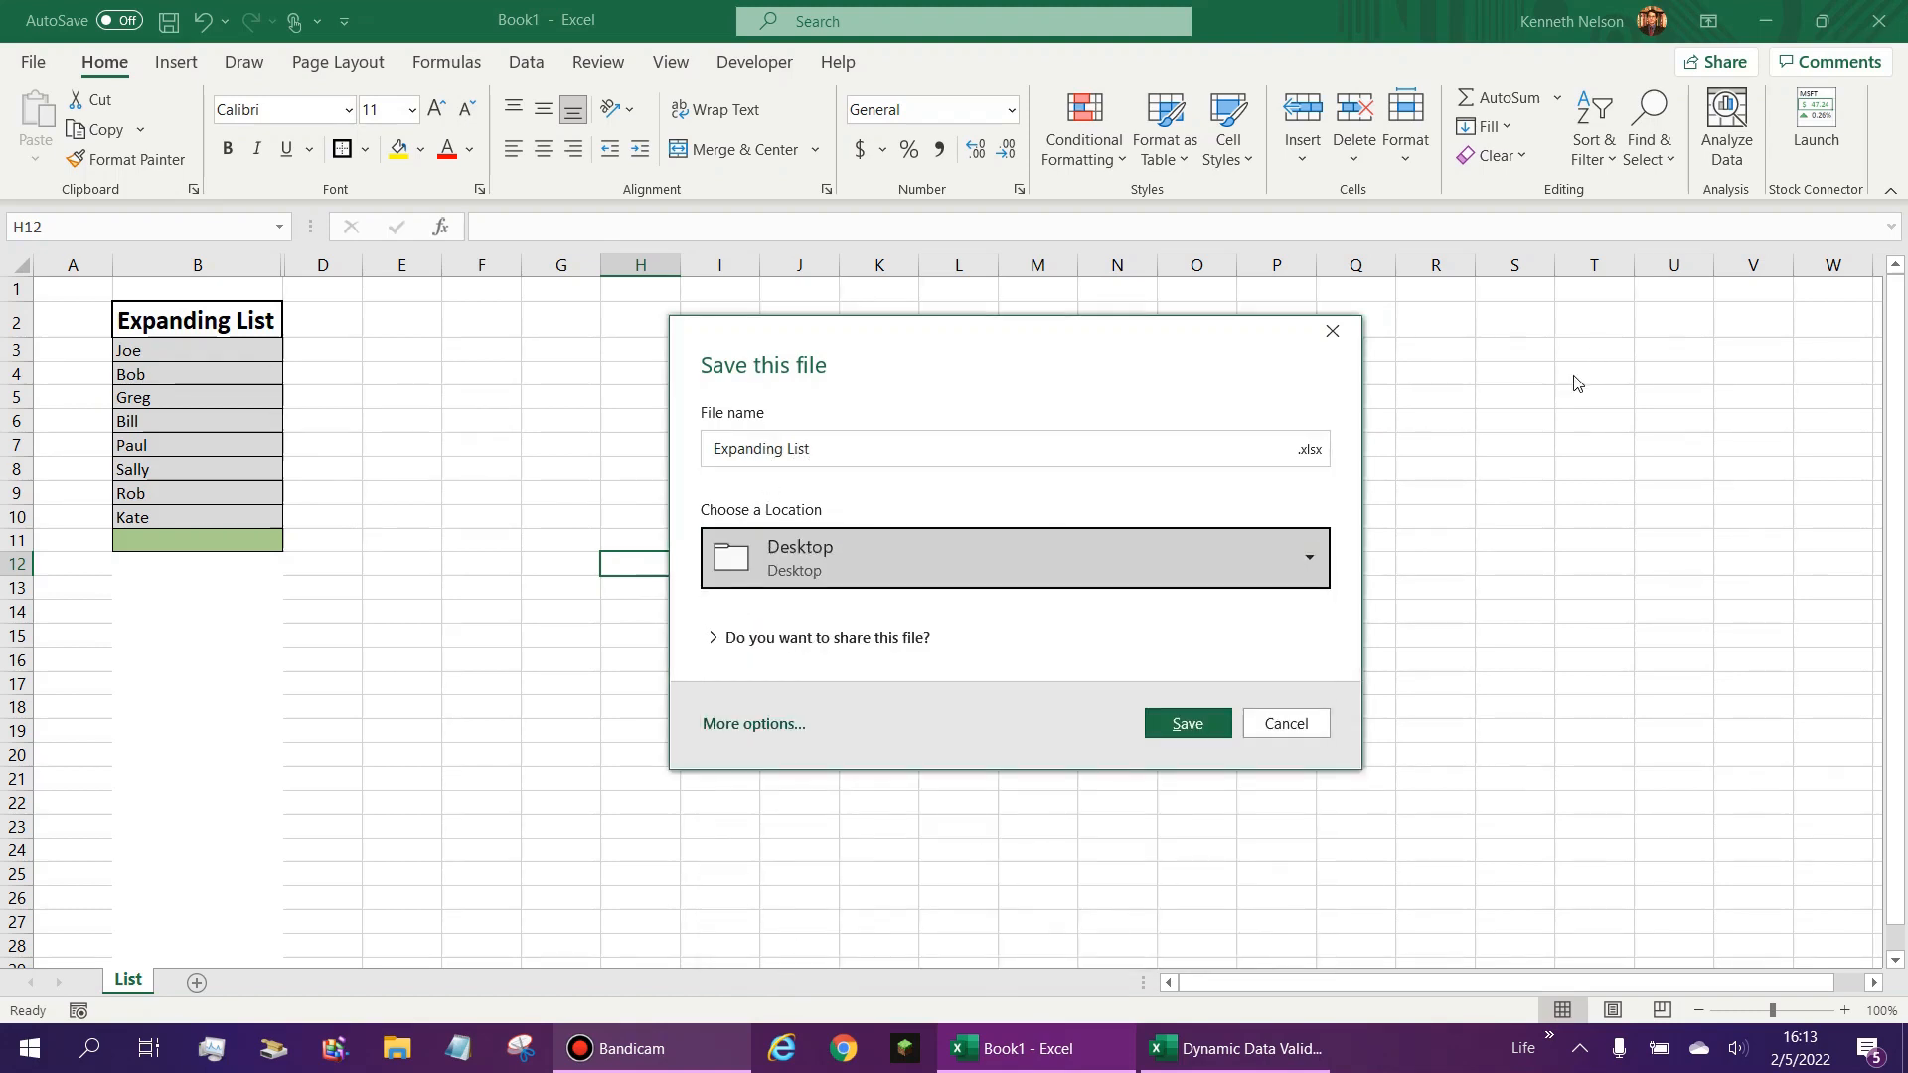
click(1220, 720)
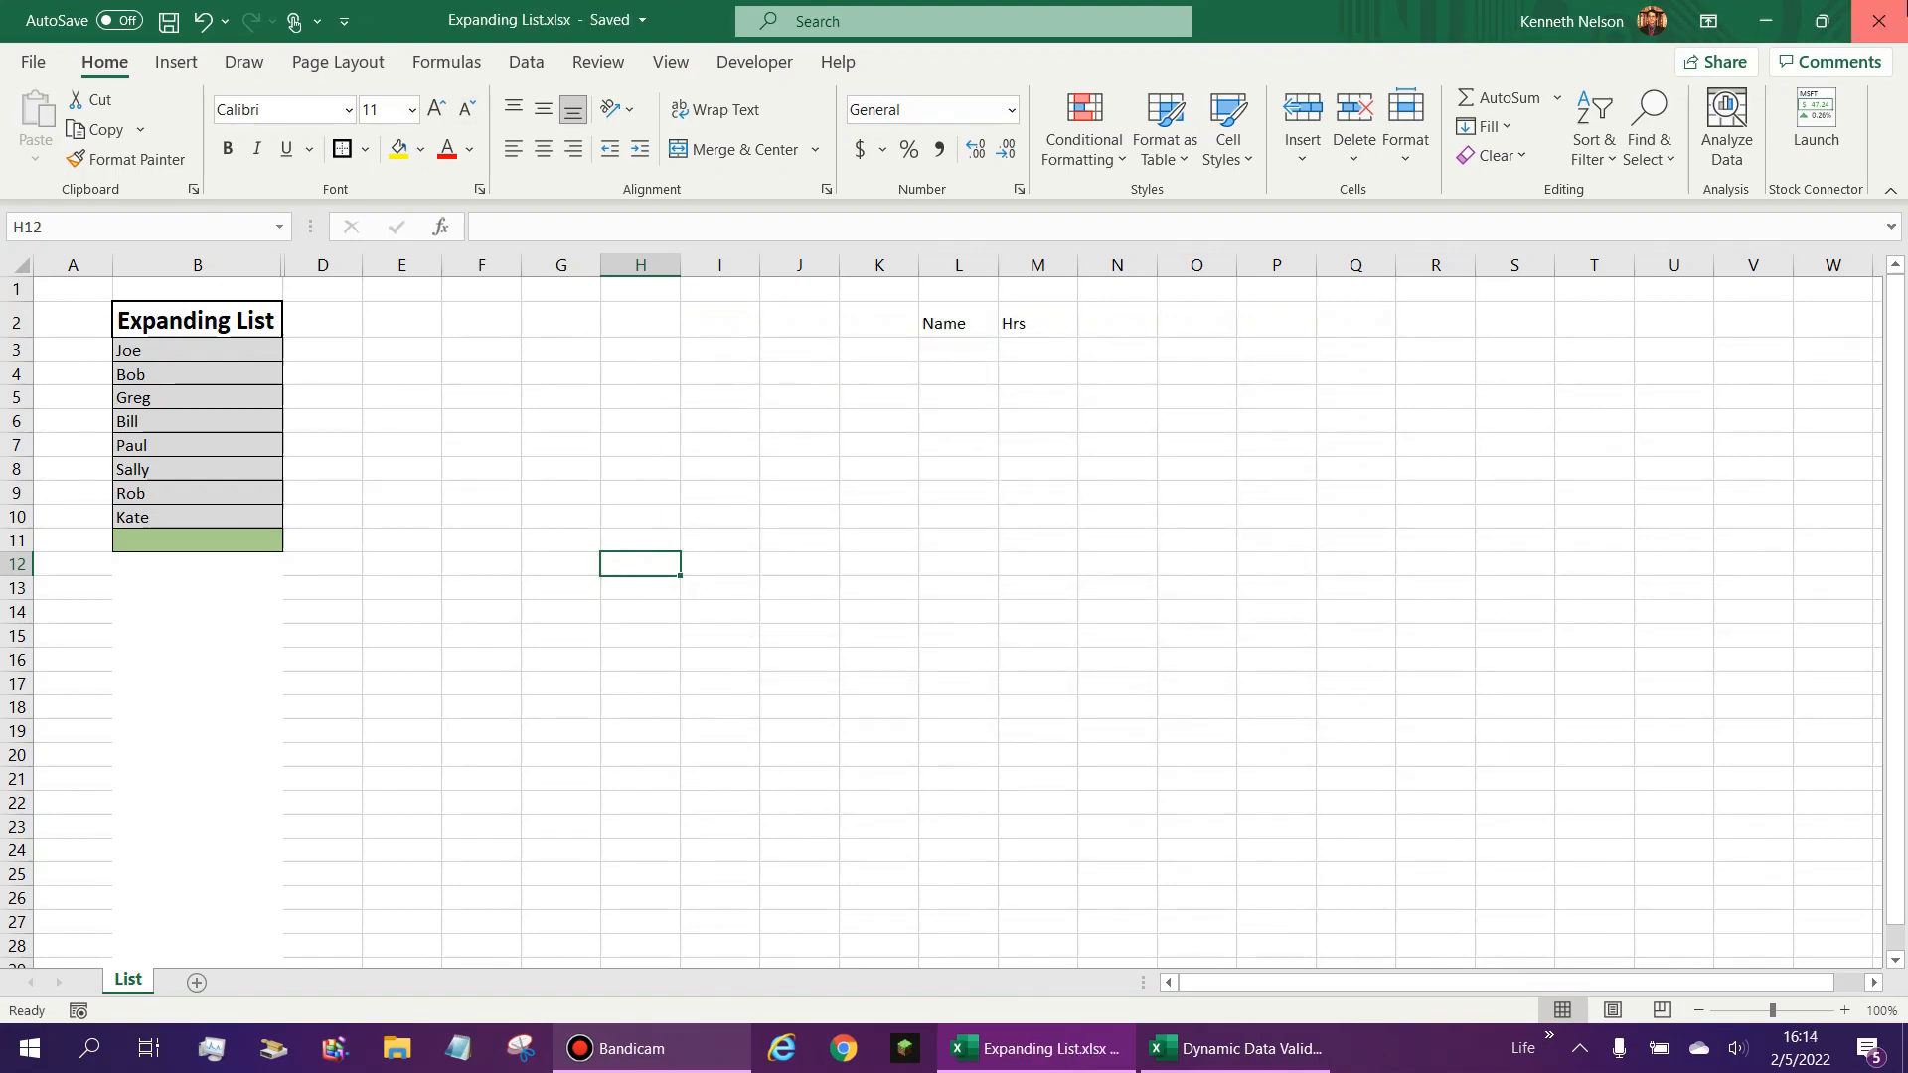
click(1878, 20)
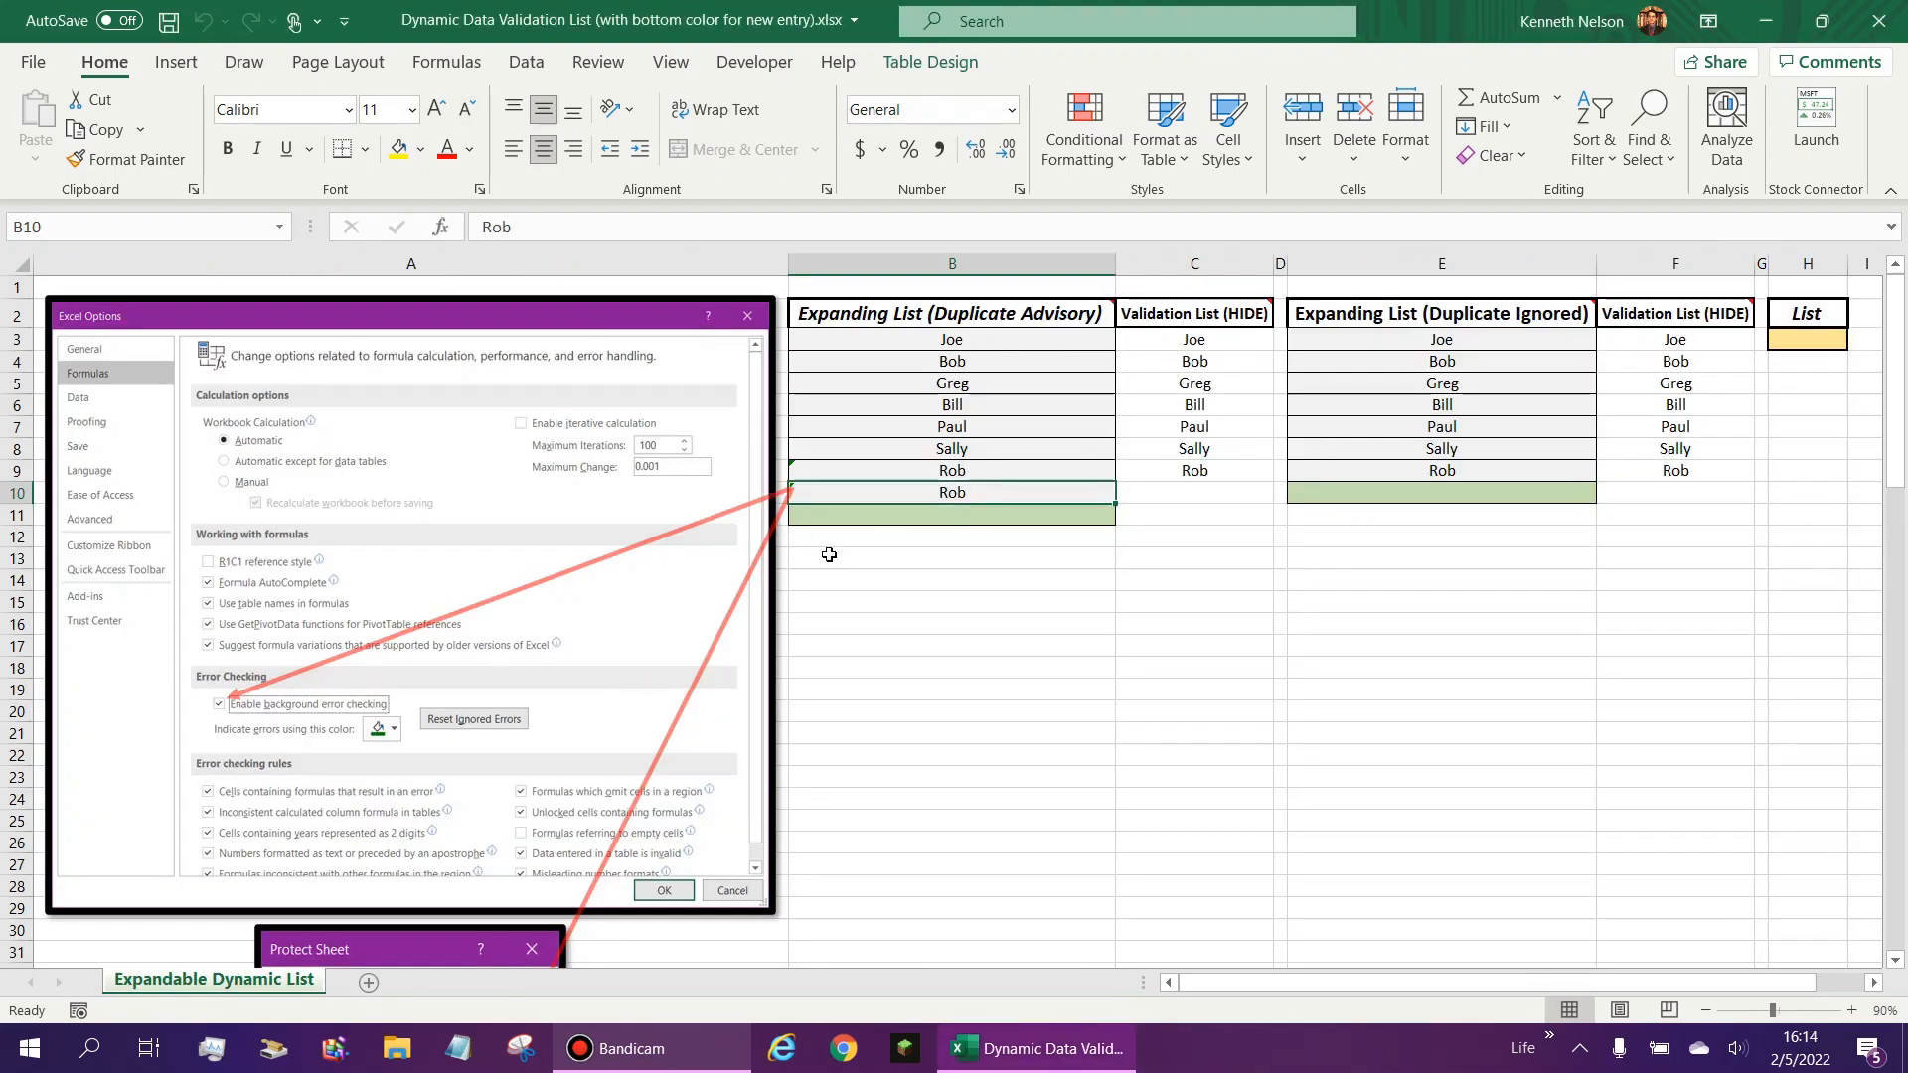
- Show the error-checking choices for the flagged duplicate name in B9 of the Duplicate Advisory list
scroll(513, 553, down, 2)
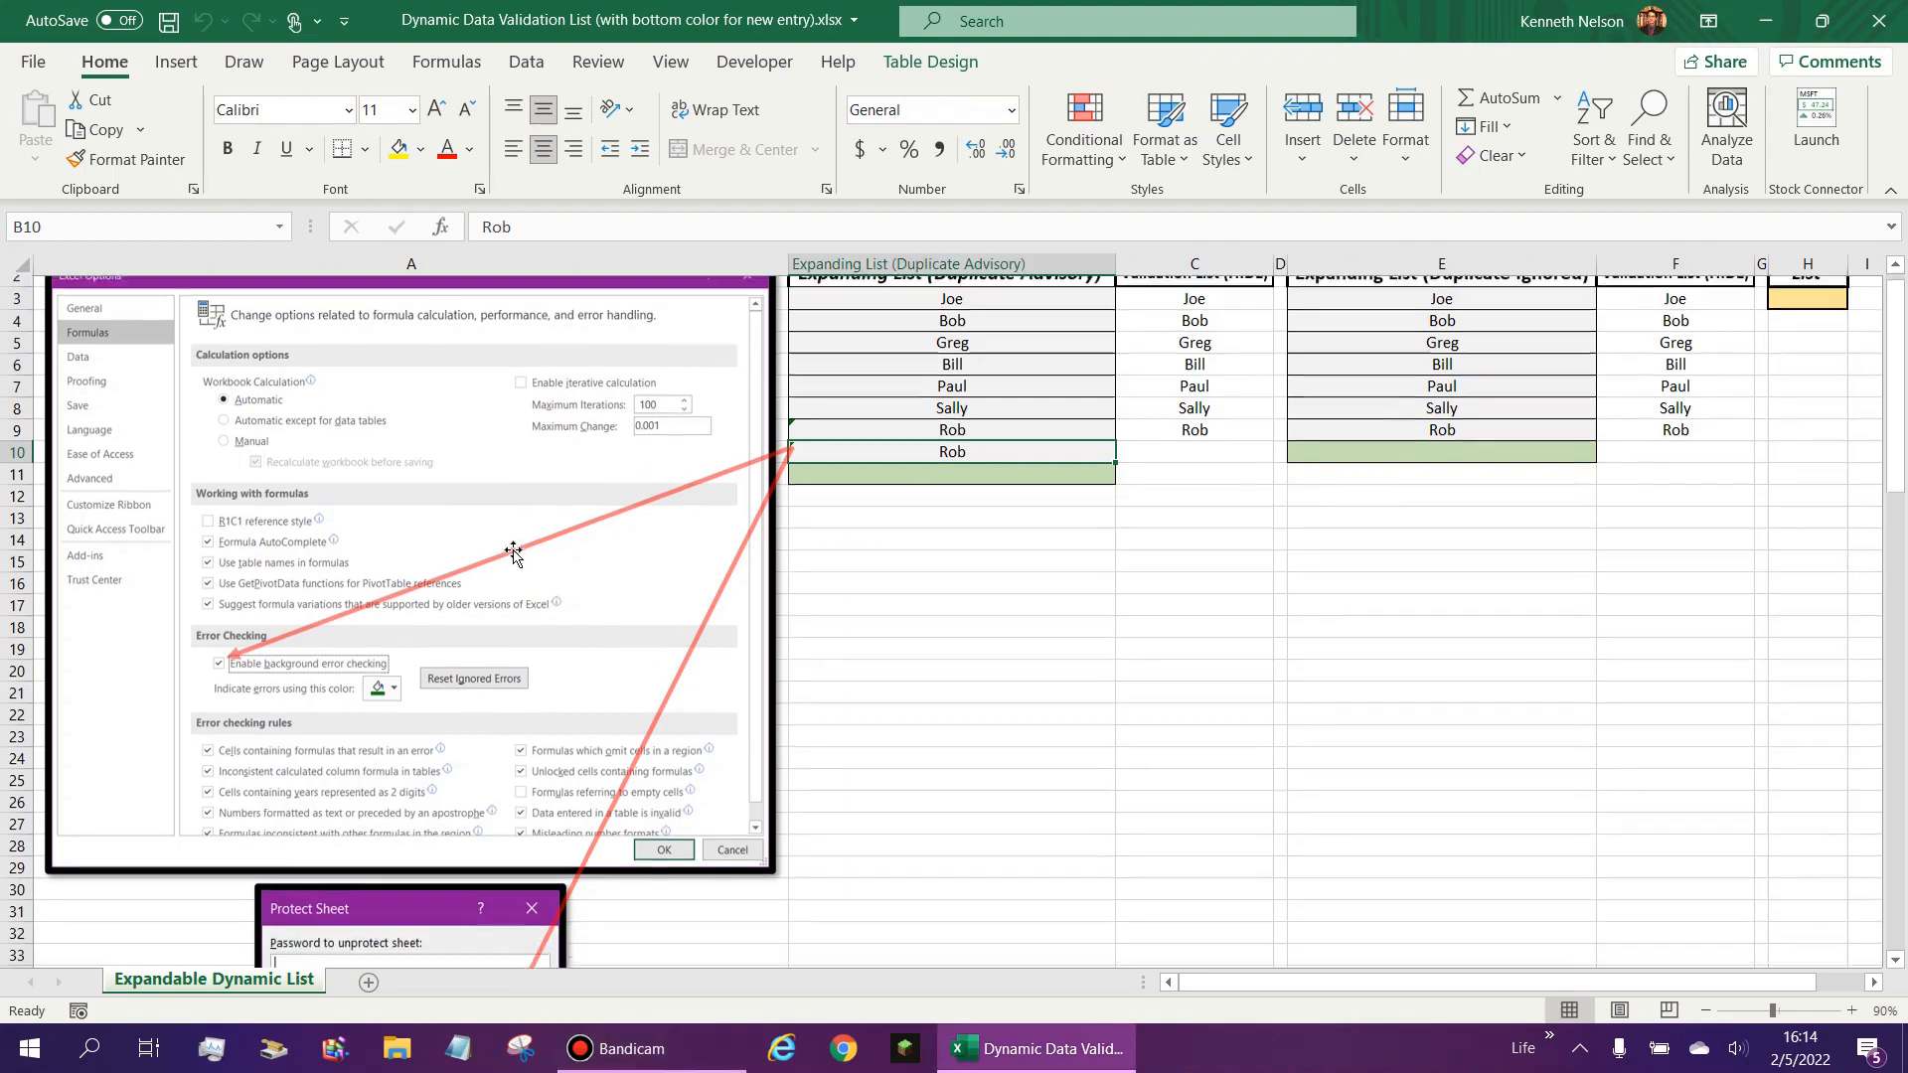
scroll(513, 553, up, 2)
click(795, 491)
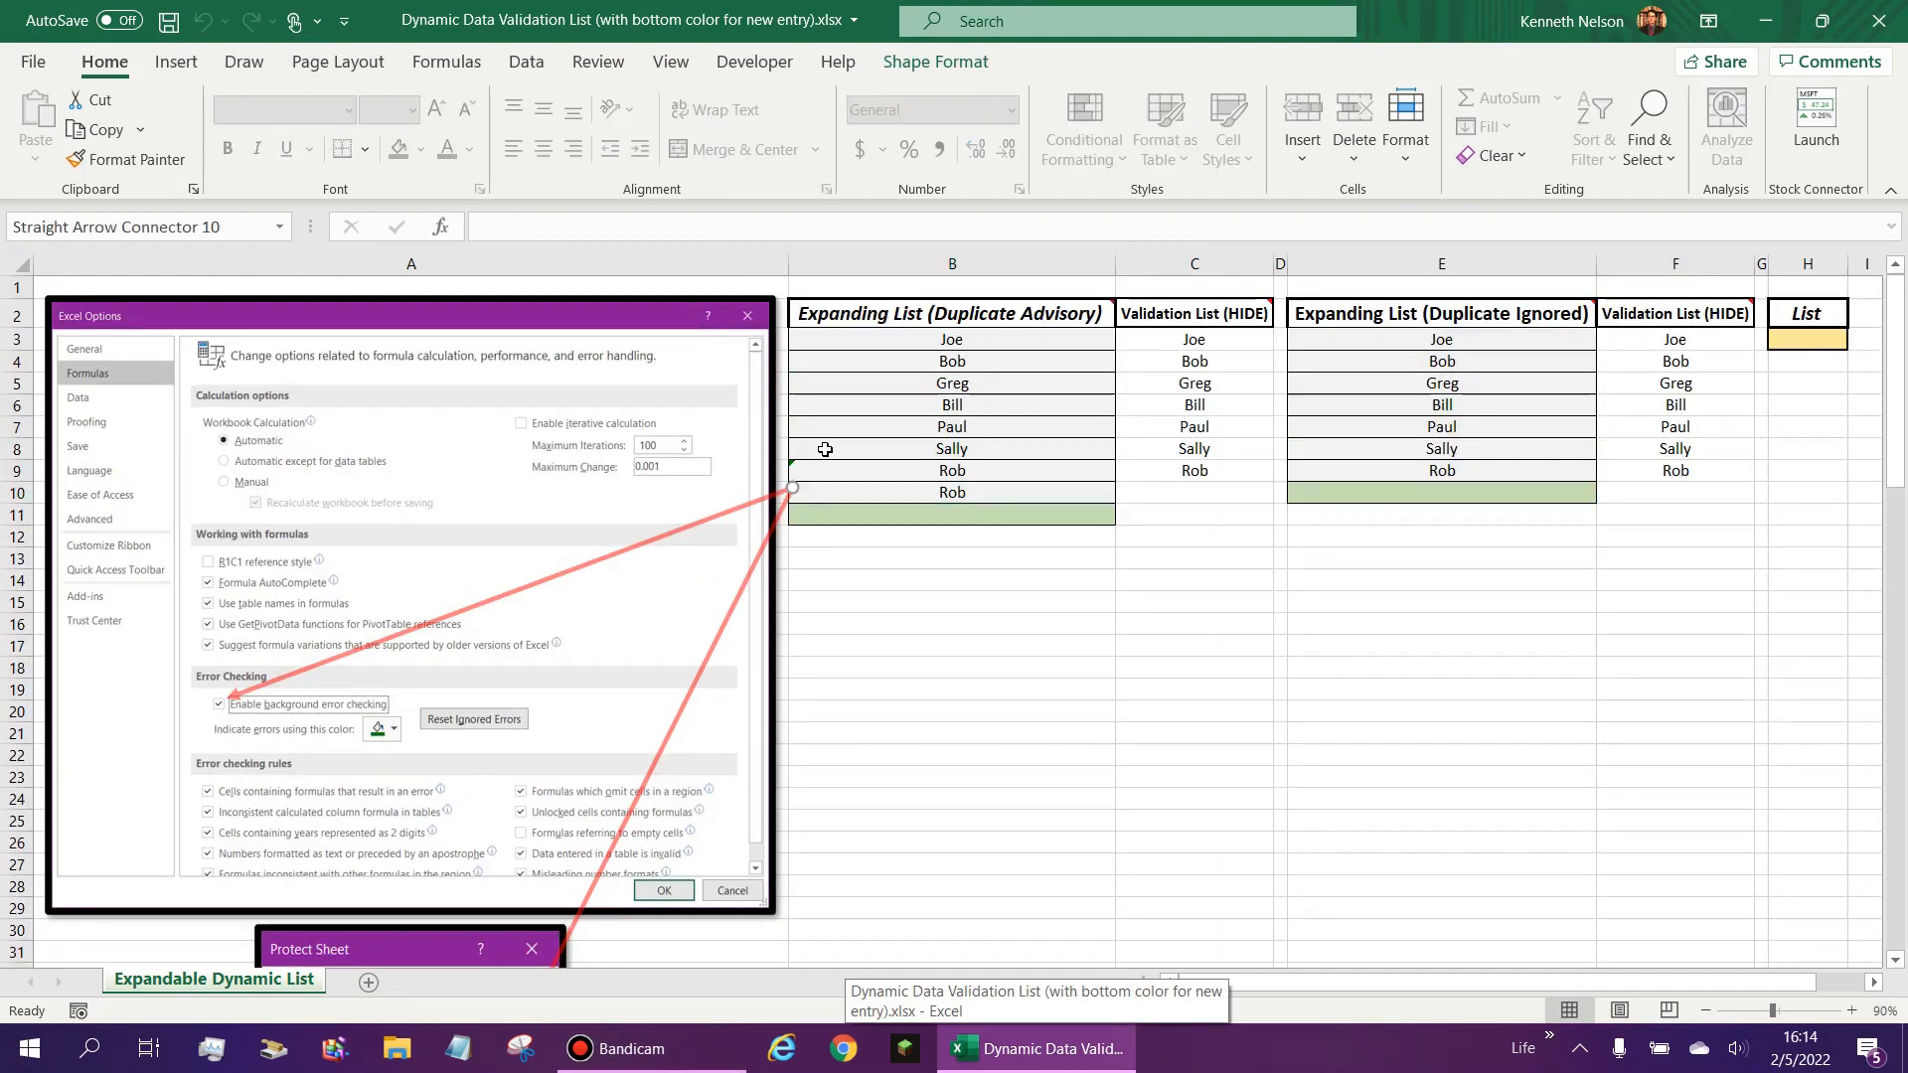
click(829, 455)
click(830, 467)
click(771, 471)
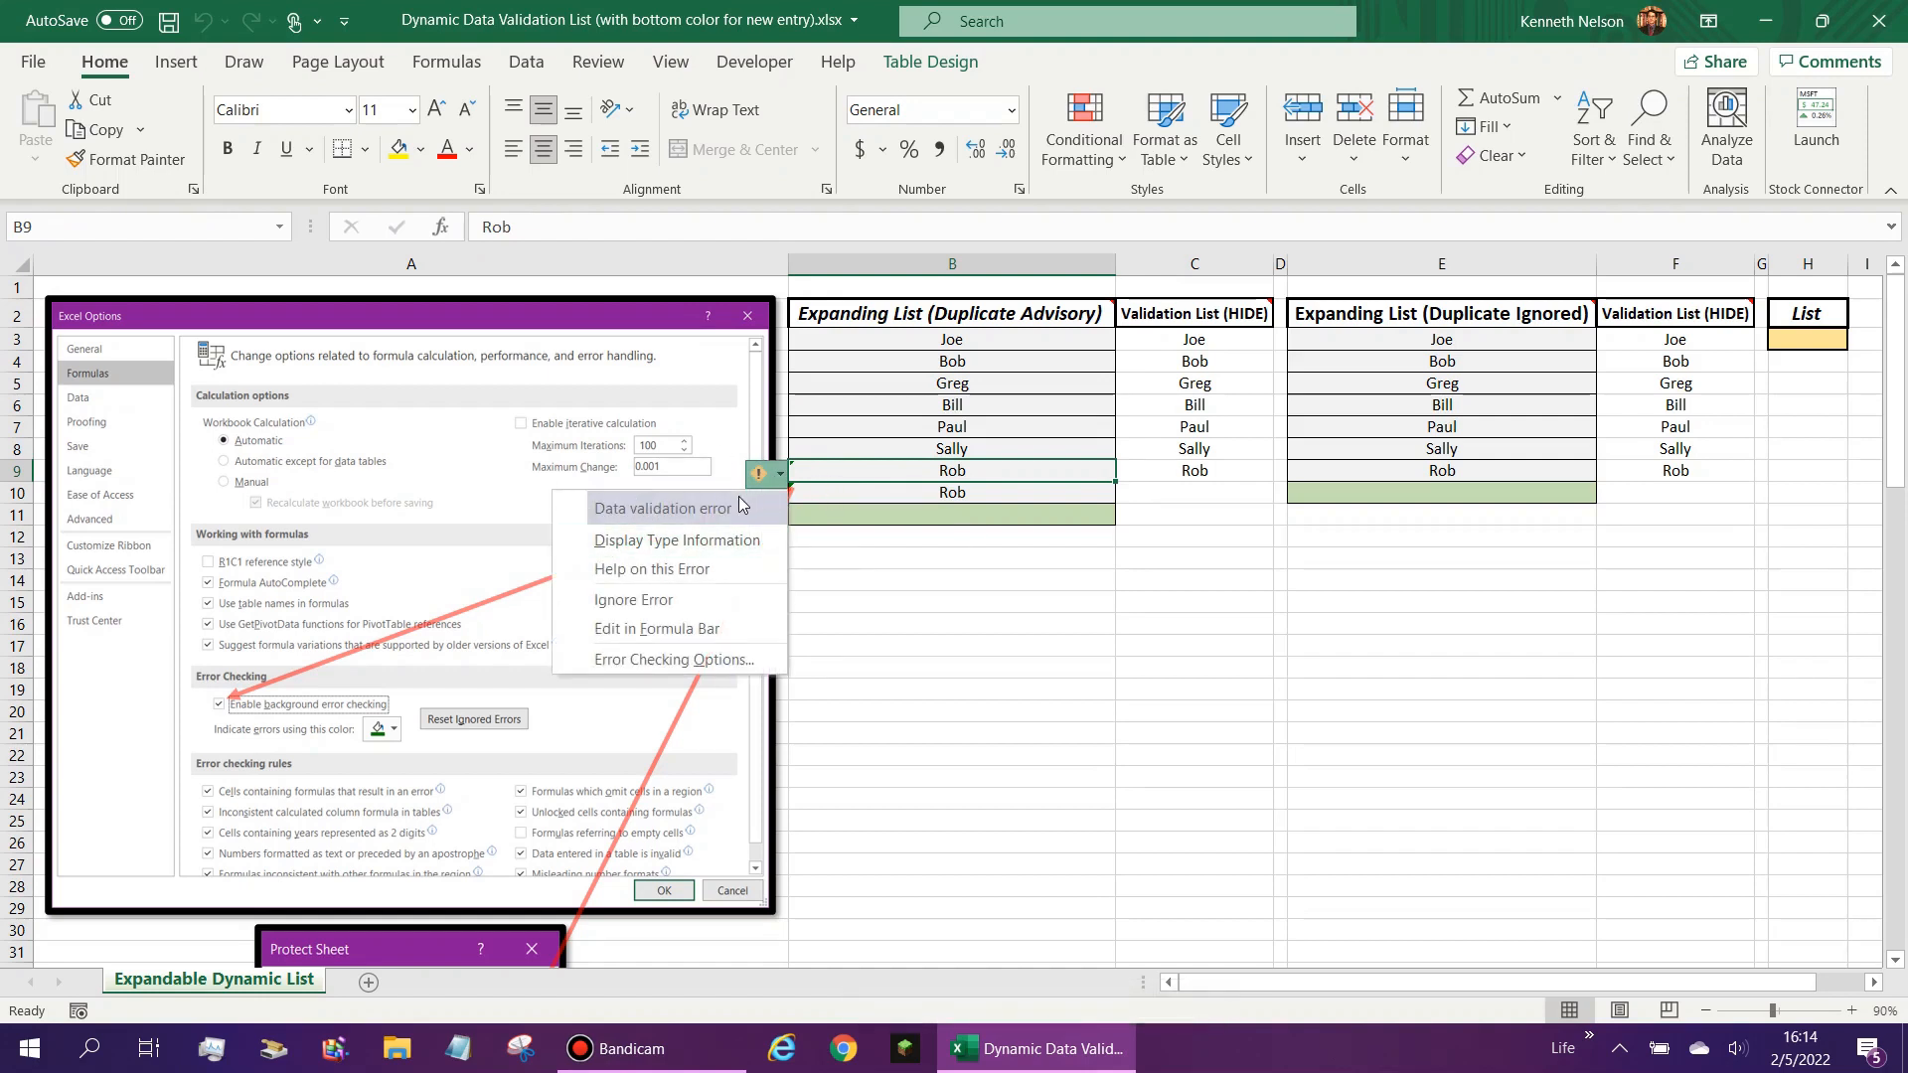
- Check the error flags on the duplicate entries in B9 and B10 against the reference picture beside the list
click(1036, 487)
click(1033, 509)
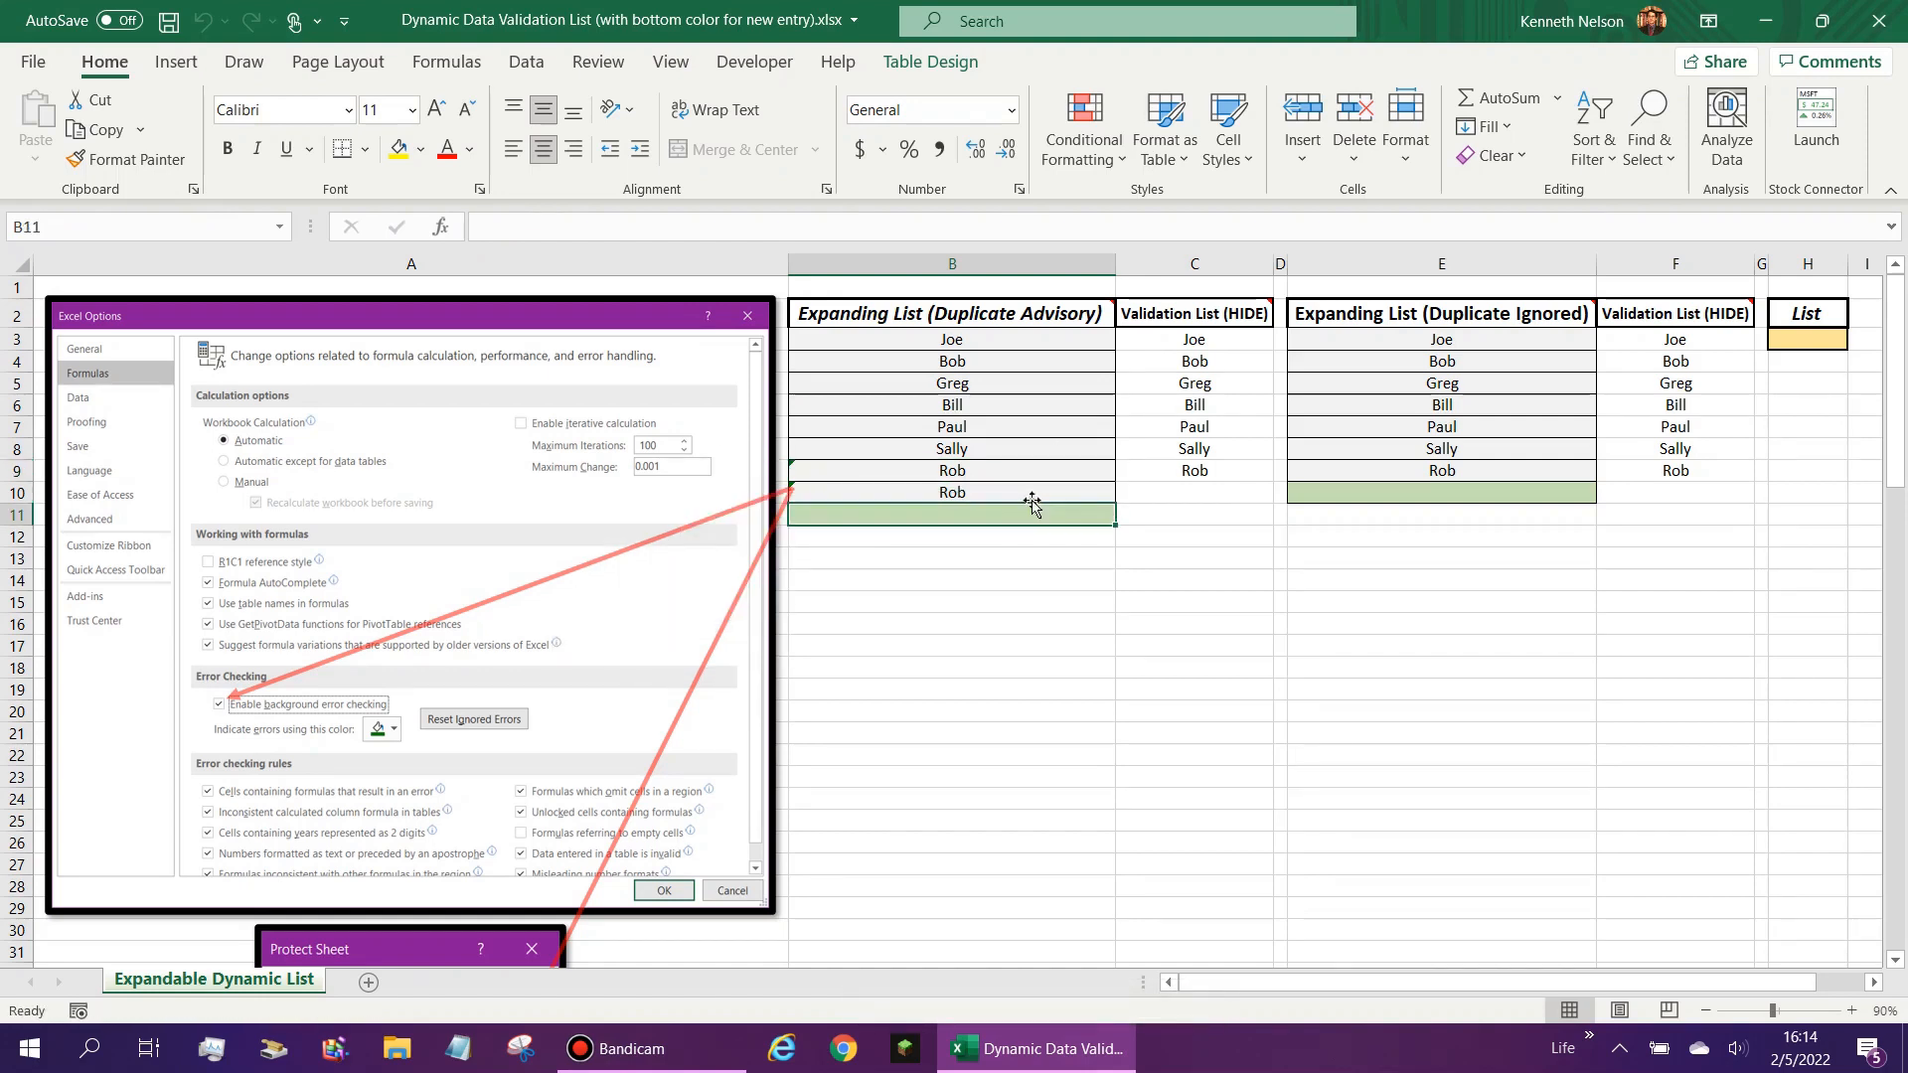
click(1031, 474)
click(1032, 509)
click(1034, 474)
click(1044, 491)
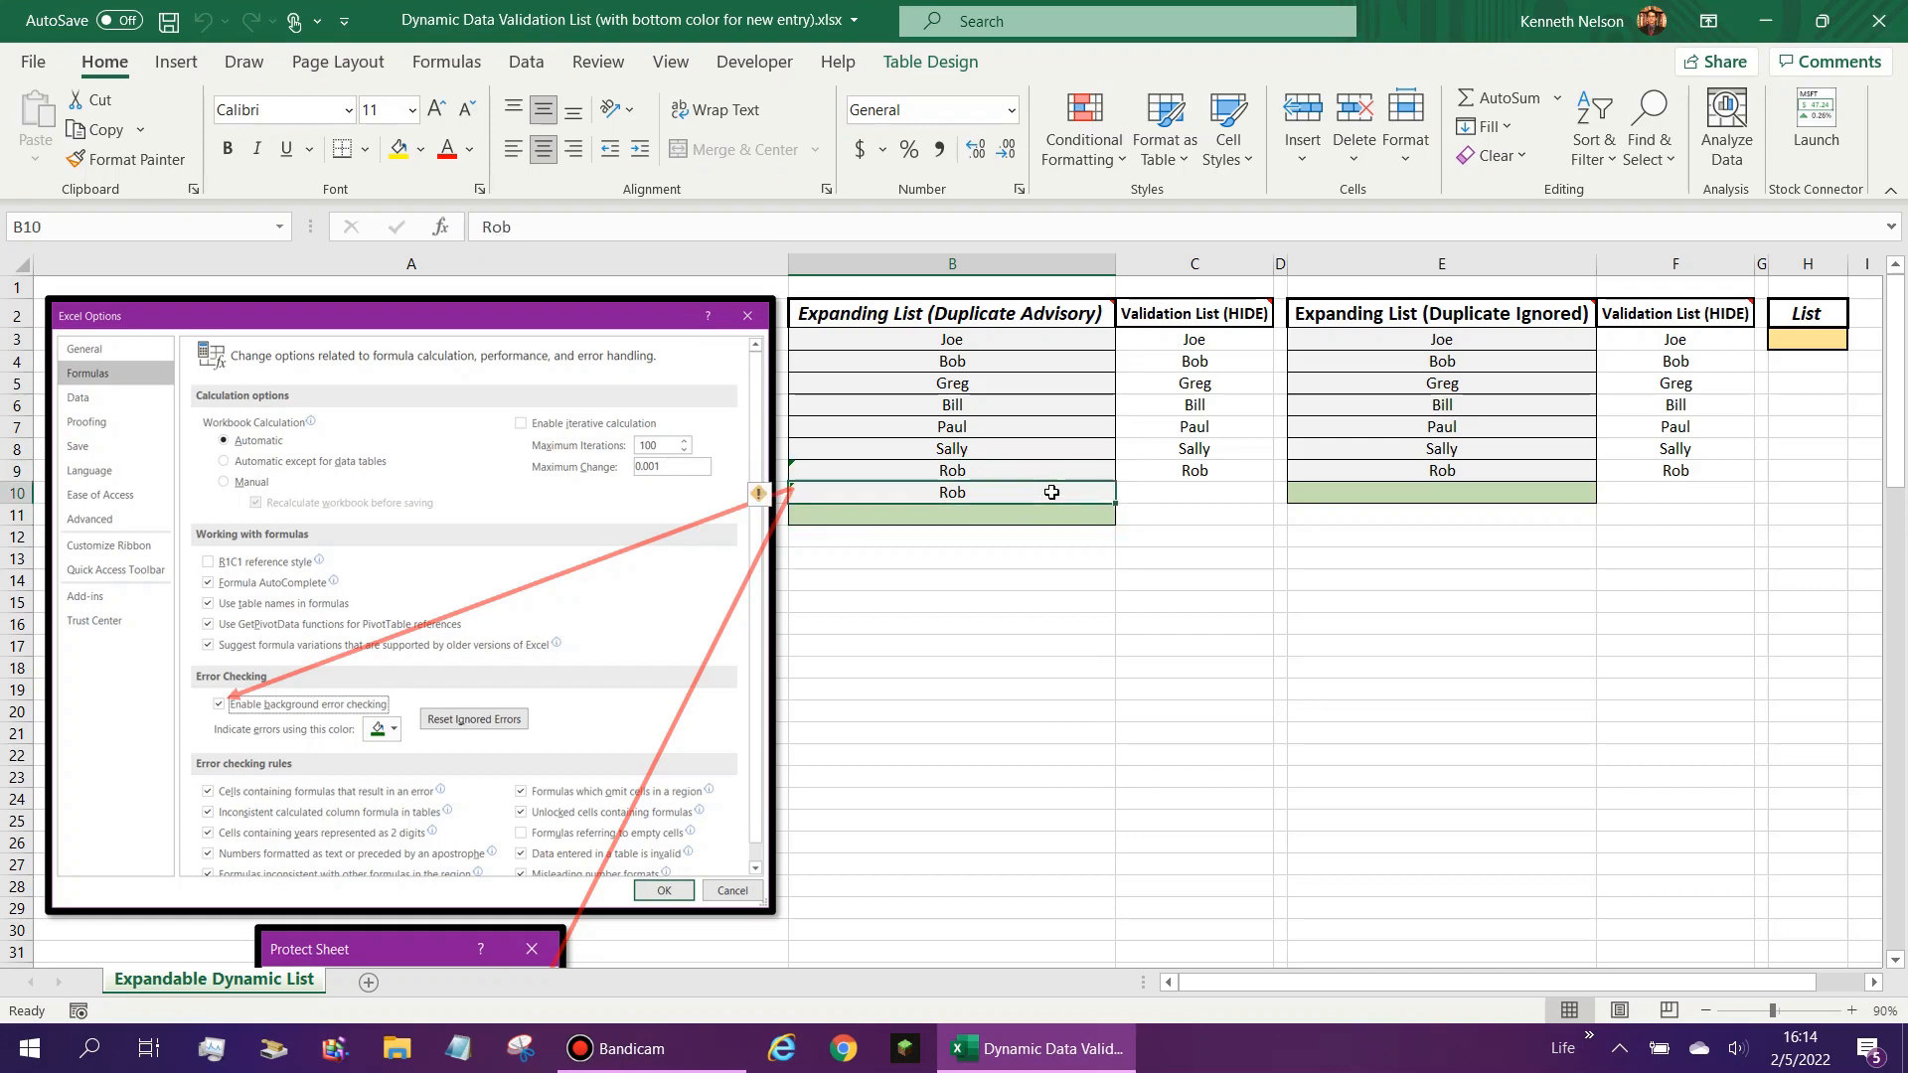
scroll(623, 548, down, 2)
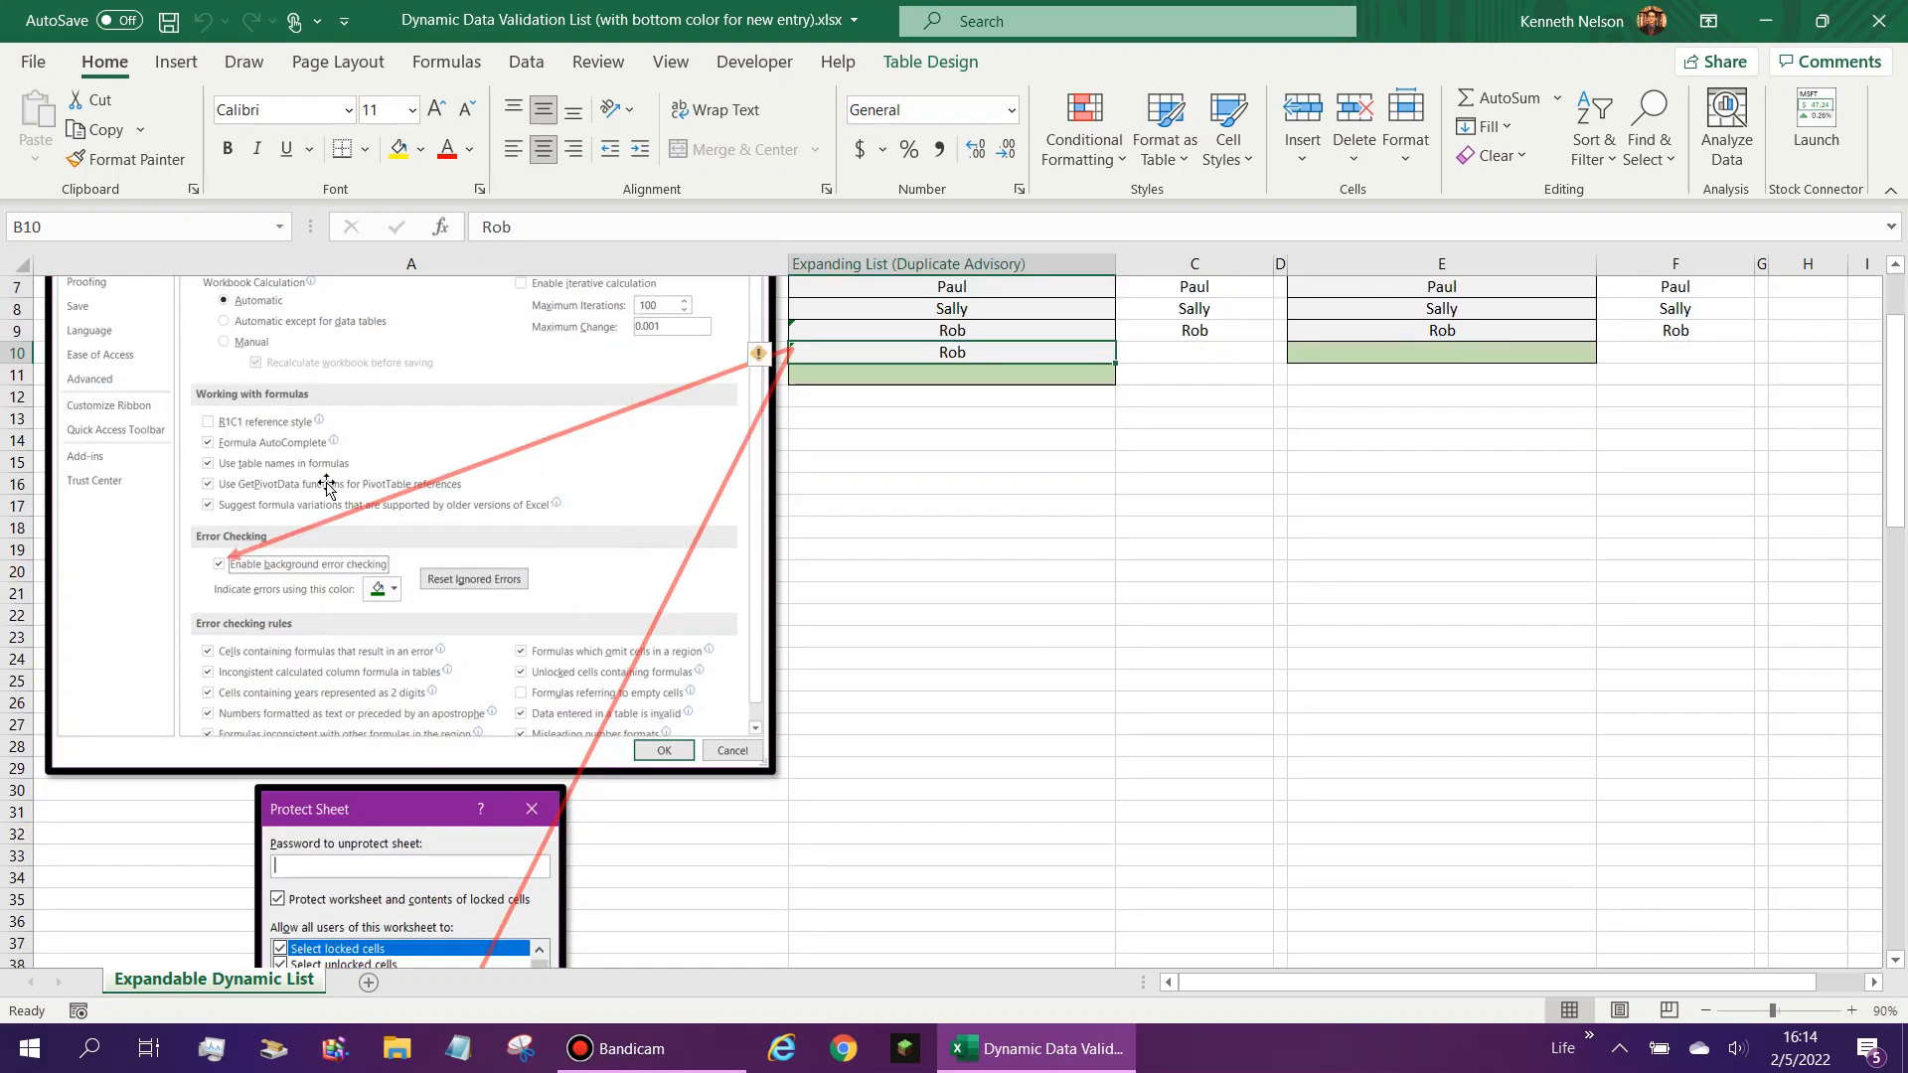
scroll(326, 487, up, 2)
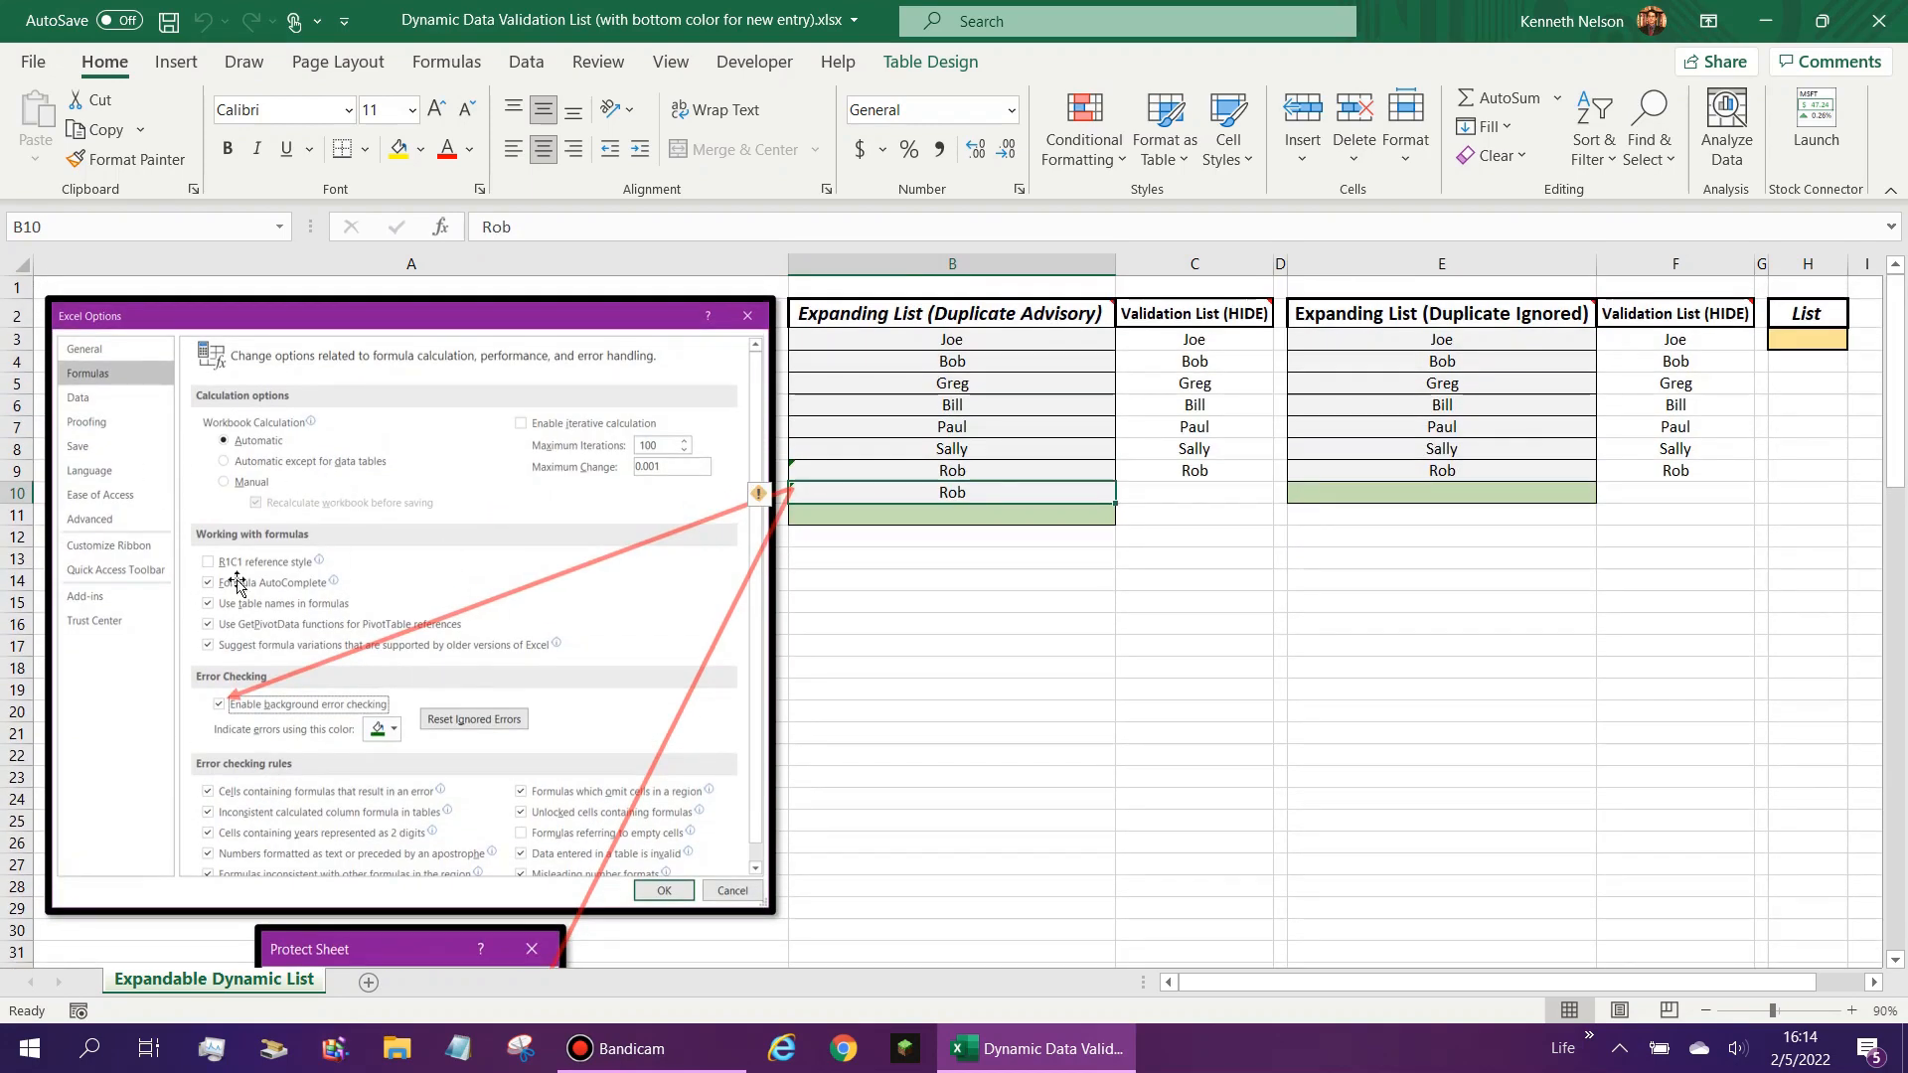
- Review the background error checking setting, its indicator colour and the error checking rules in the Formulas options, then cancel
click(31, 66)
click(32, 83)
click(33, 60)
click(75, 978)
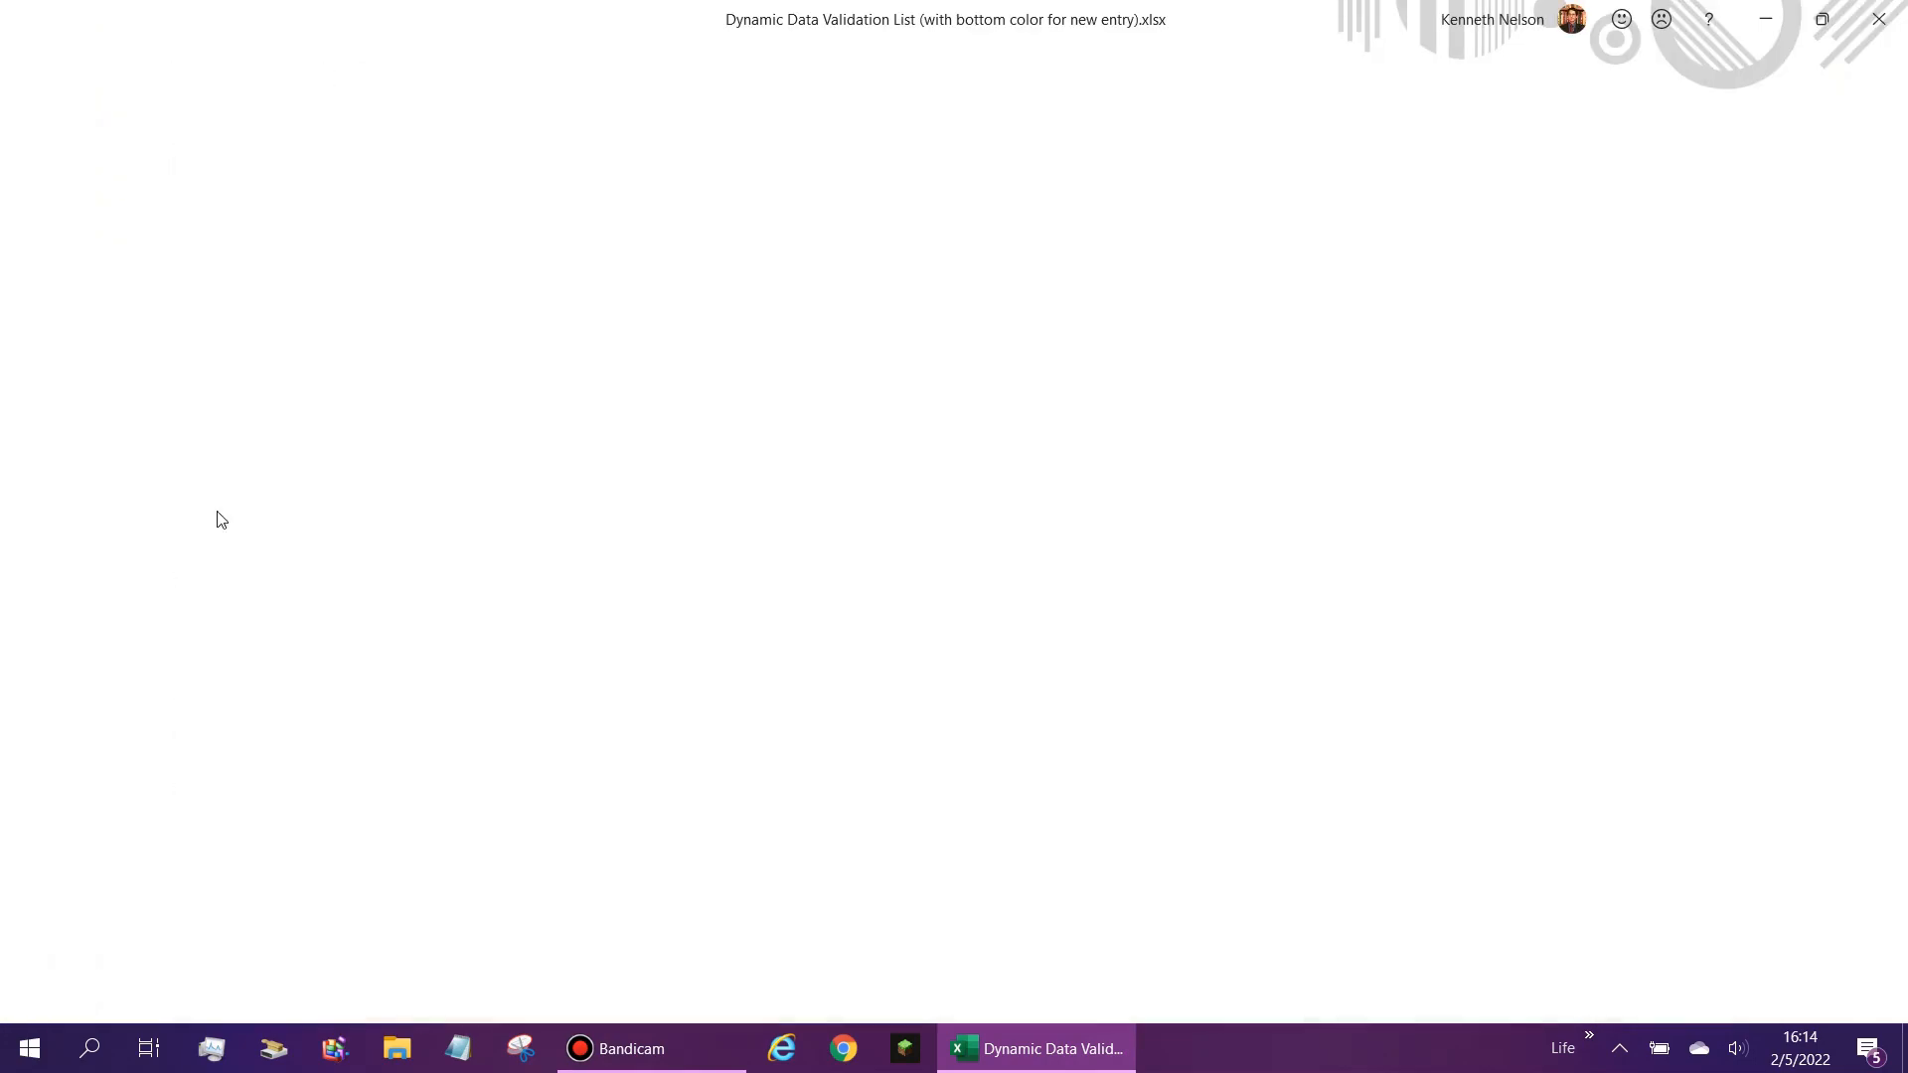
click(497, 182)
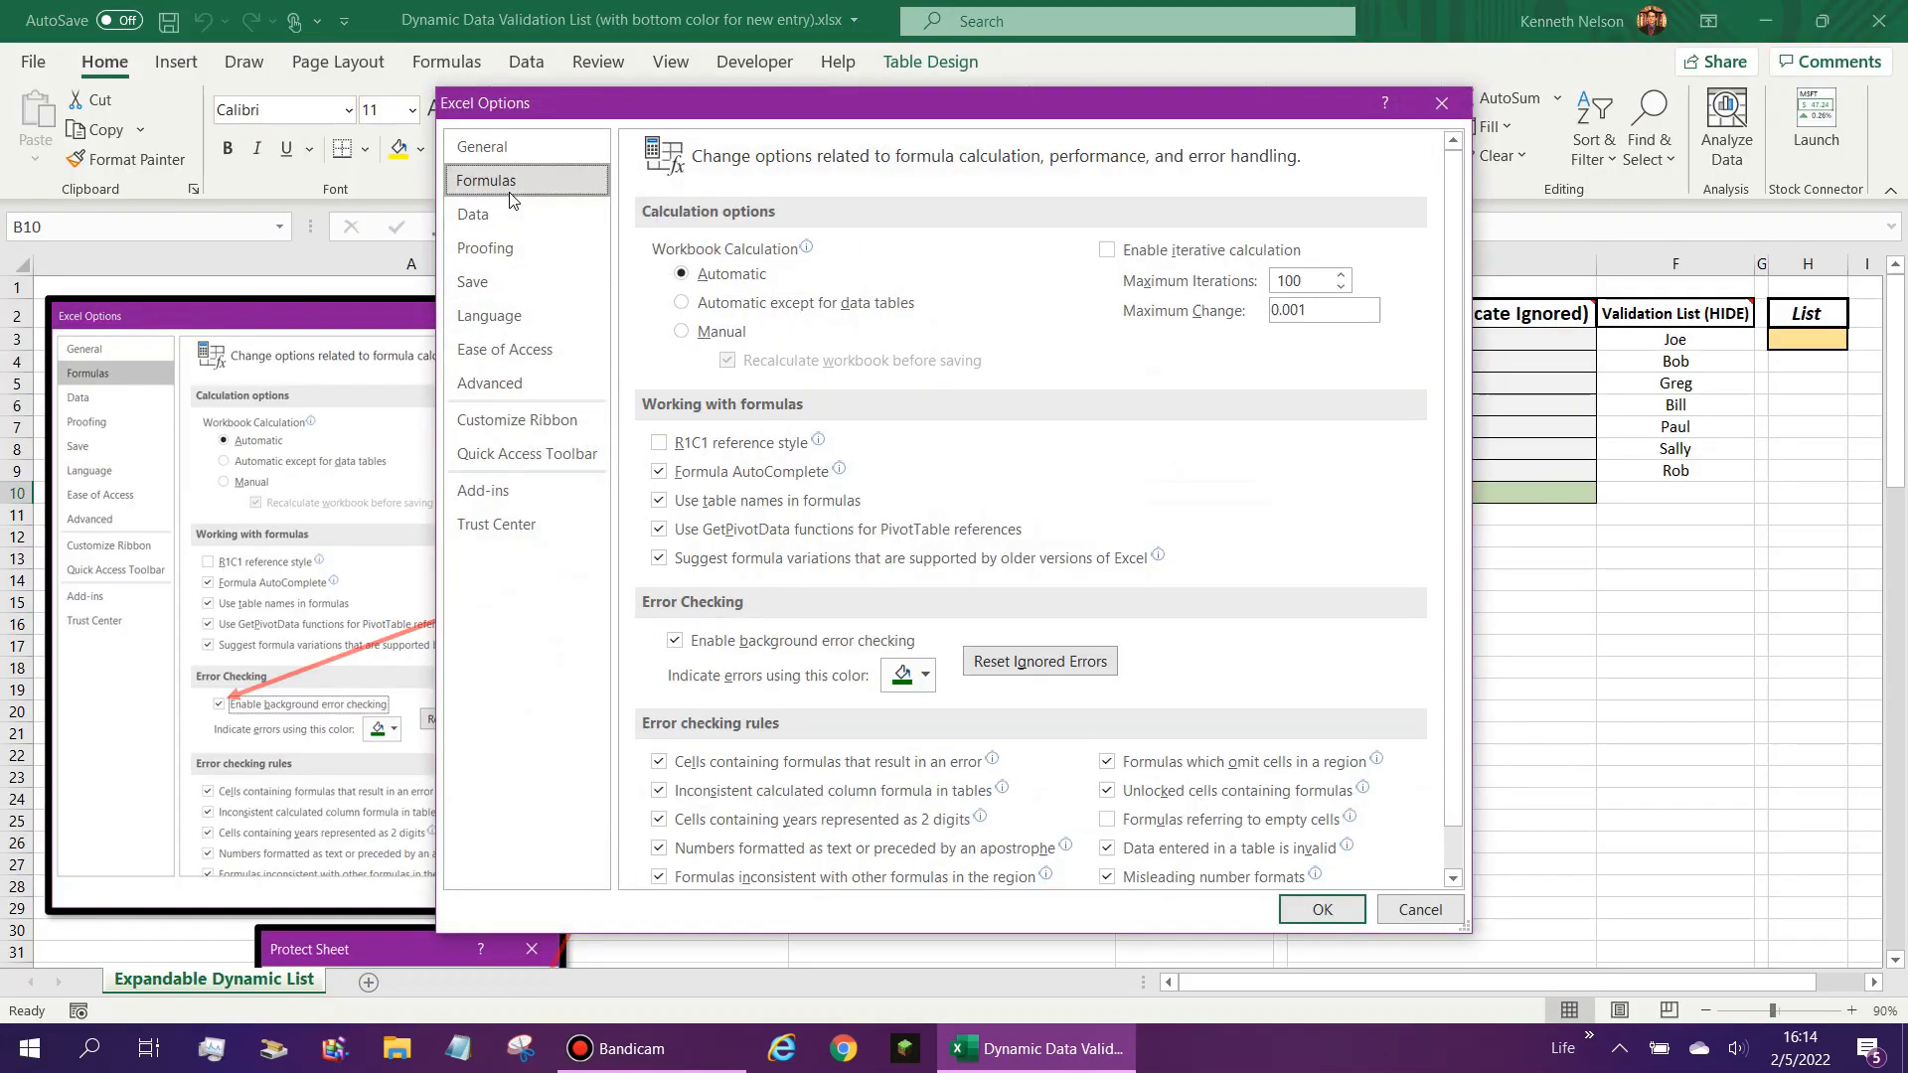
scroll(1011, 606, down, 1)
click(920, 641)
click(714, 600)
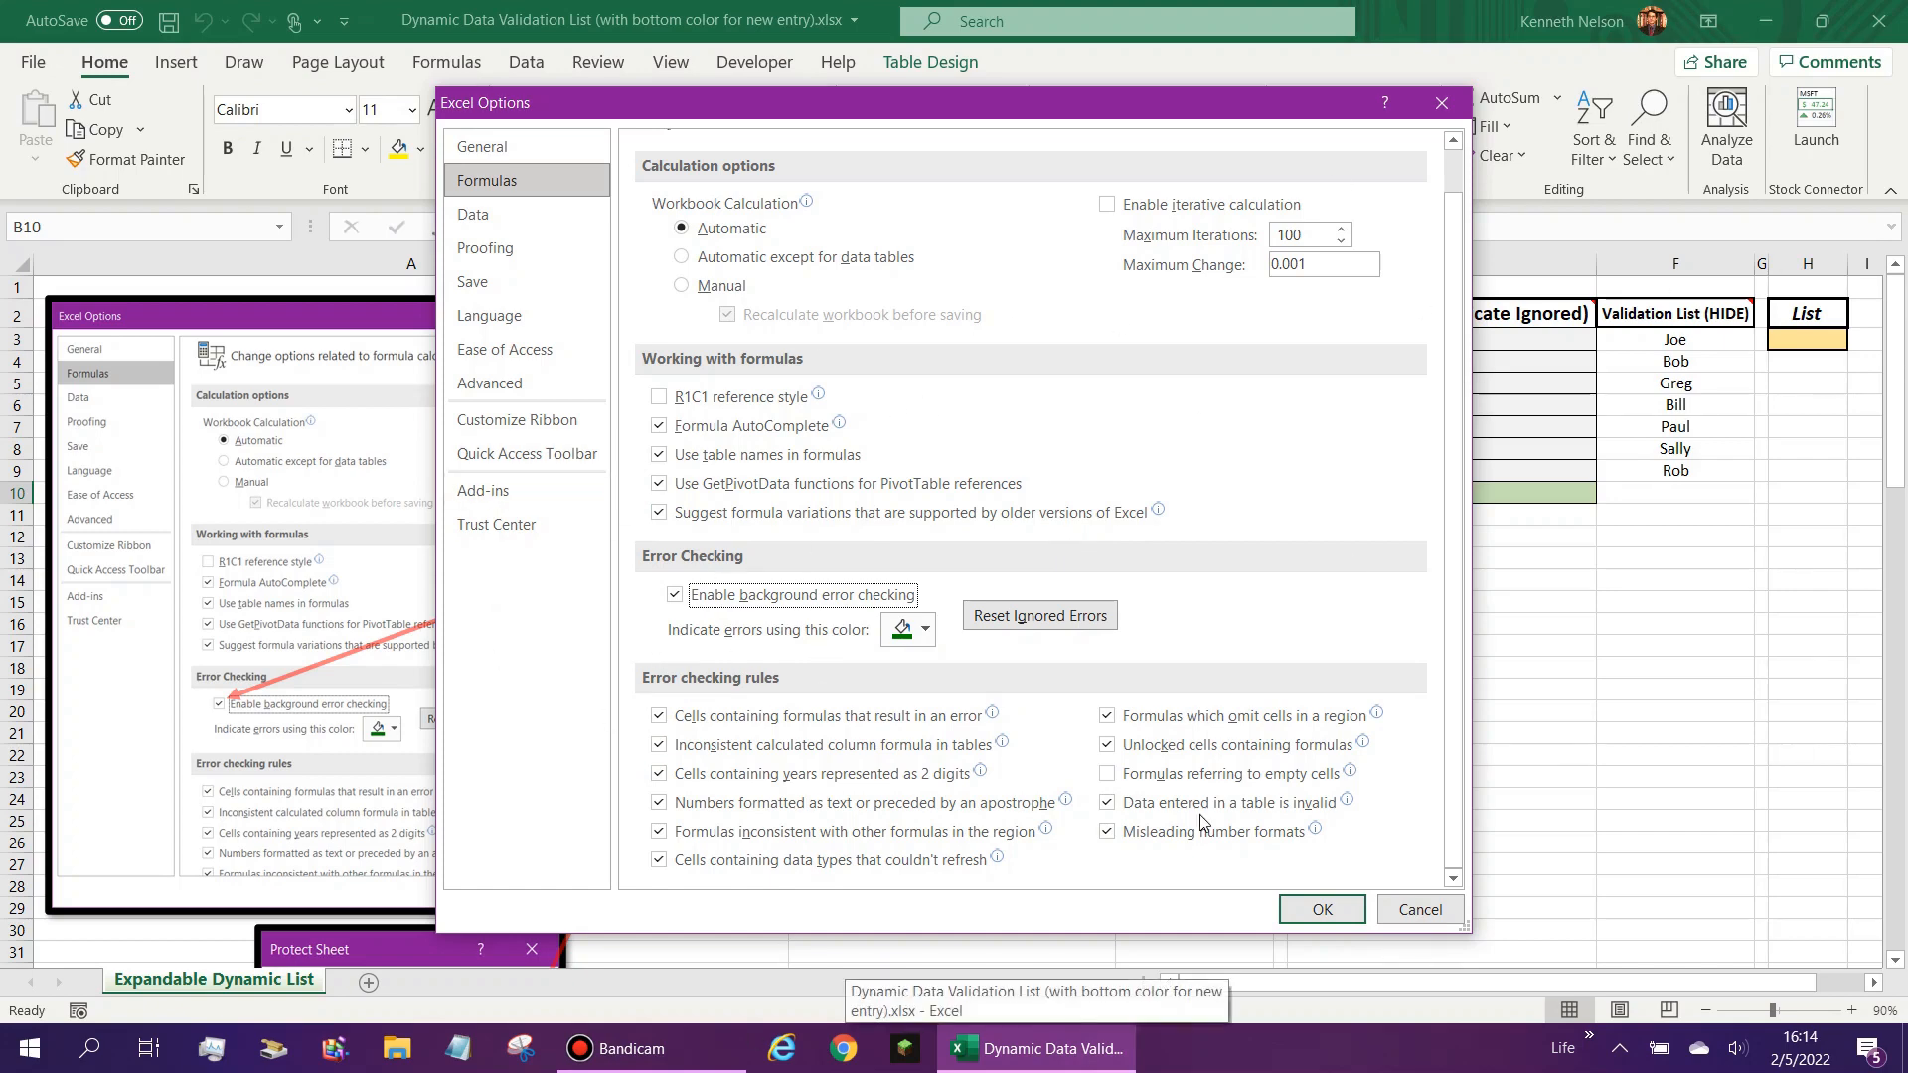
click(1420, 909)
- Select the Duplicate Advisory list from B3 to B100 and check its Locked protection setting, closing the cell format dialog without applying changes
scroll(984, 762, down, 3)
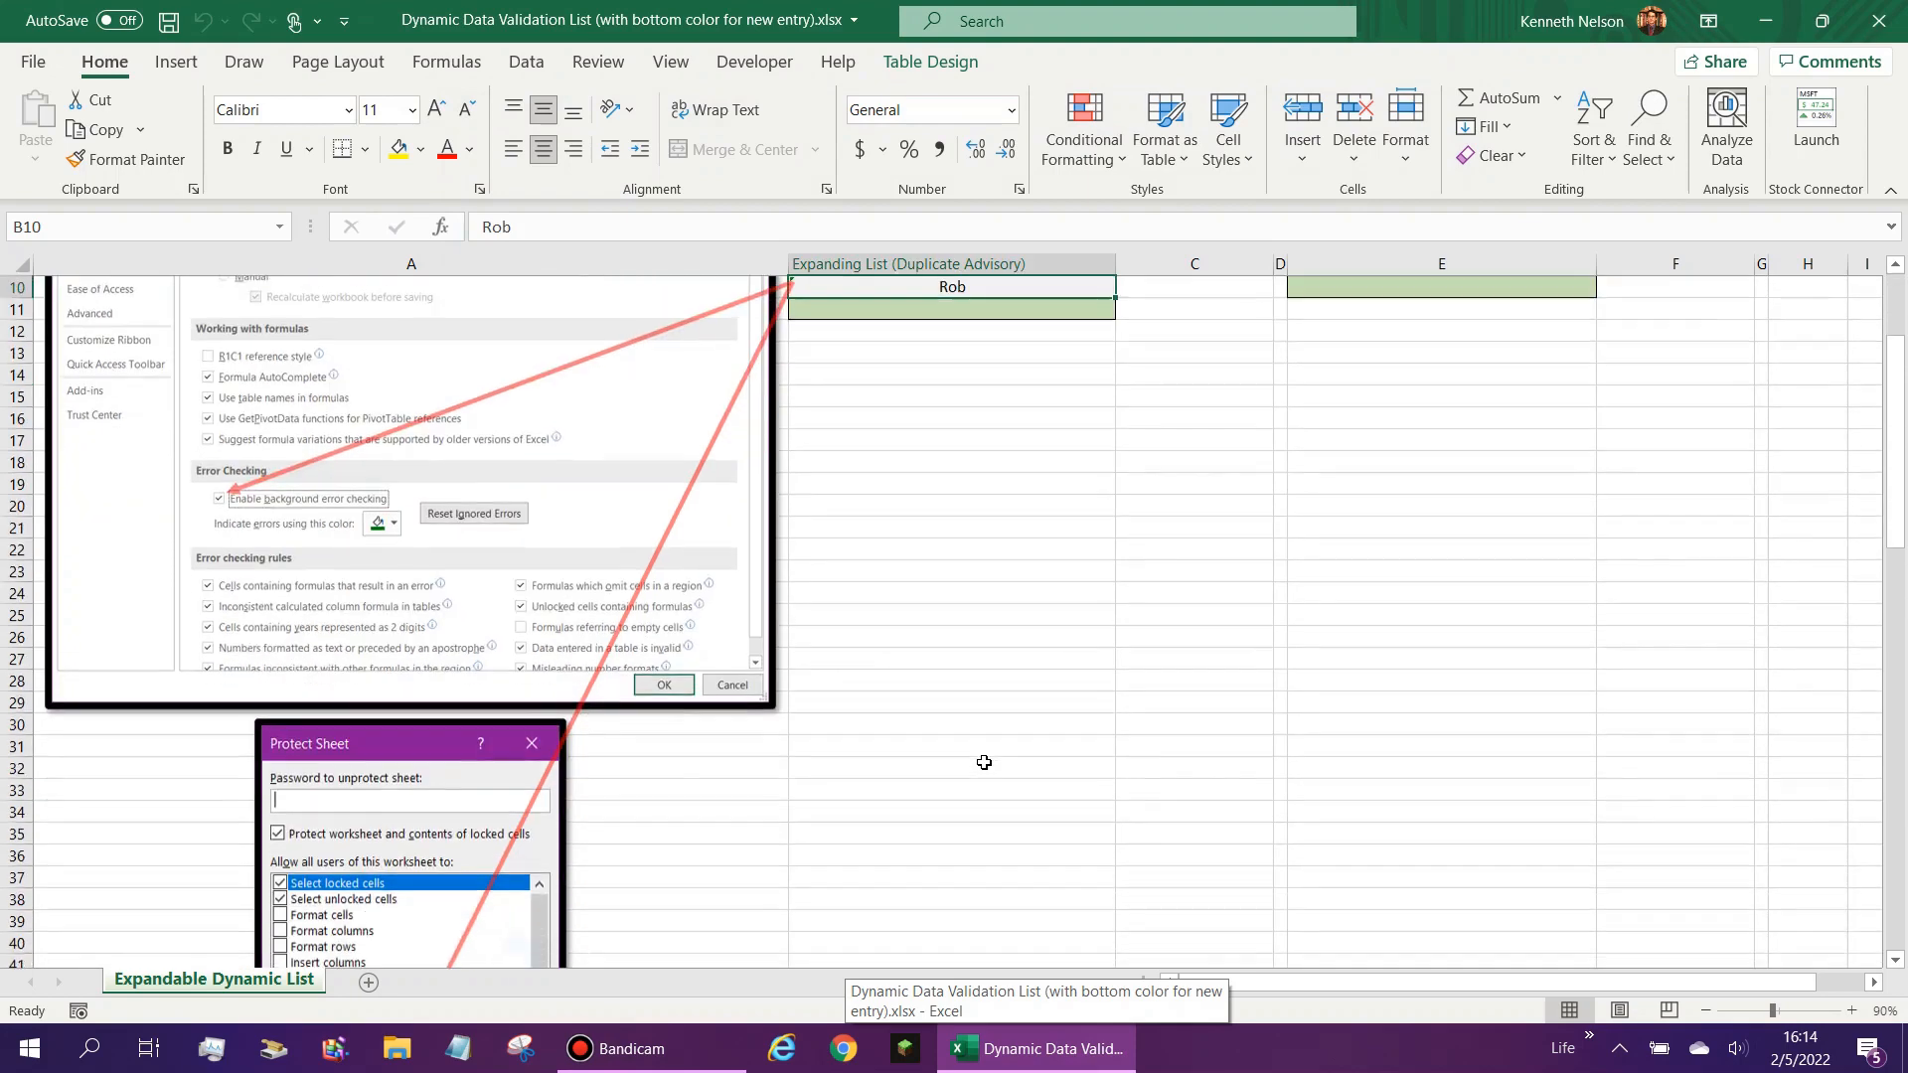
scroll(984, 762, up, 3)
click(982, 264)
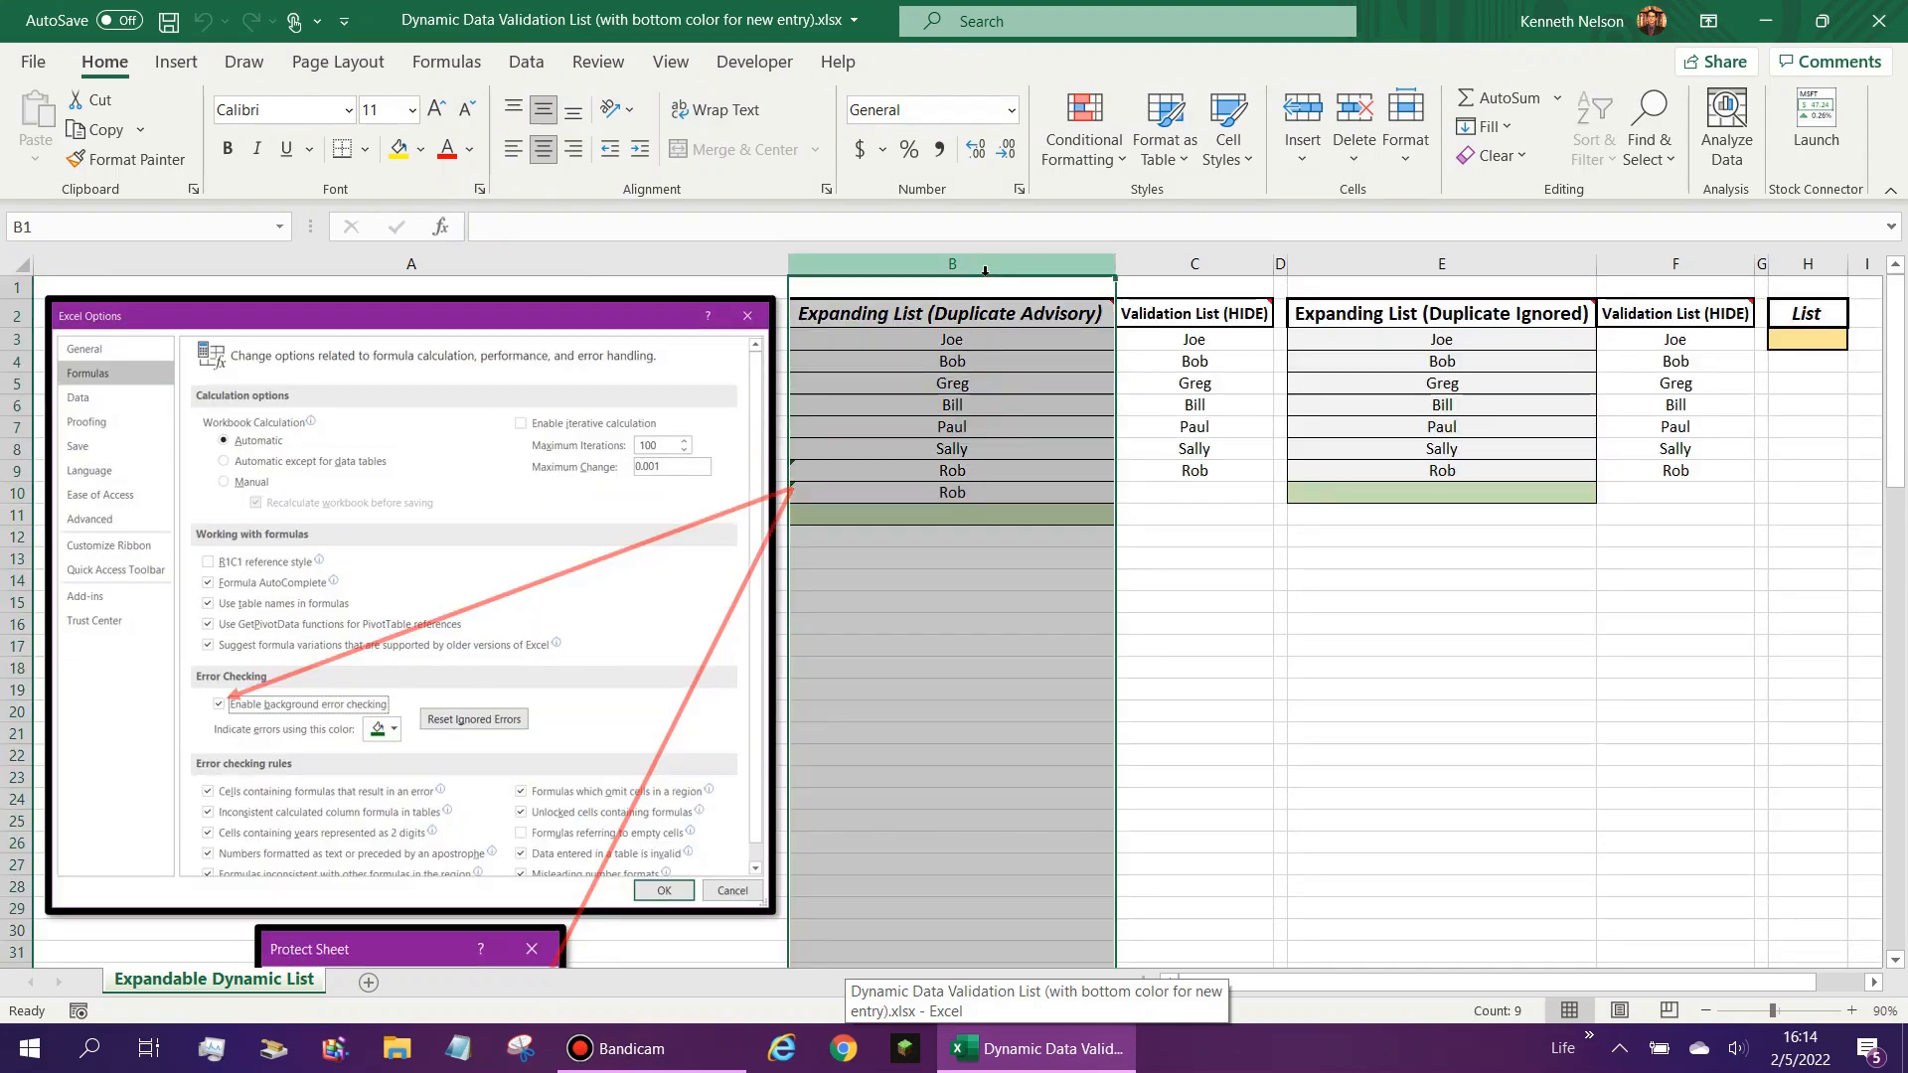
click(979, 340)
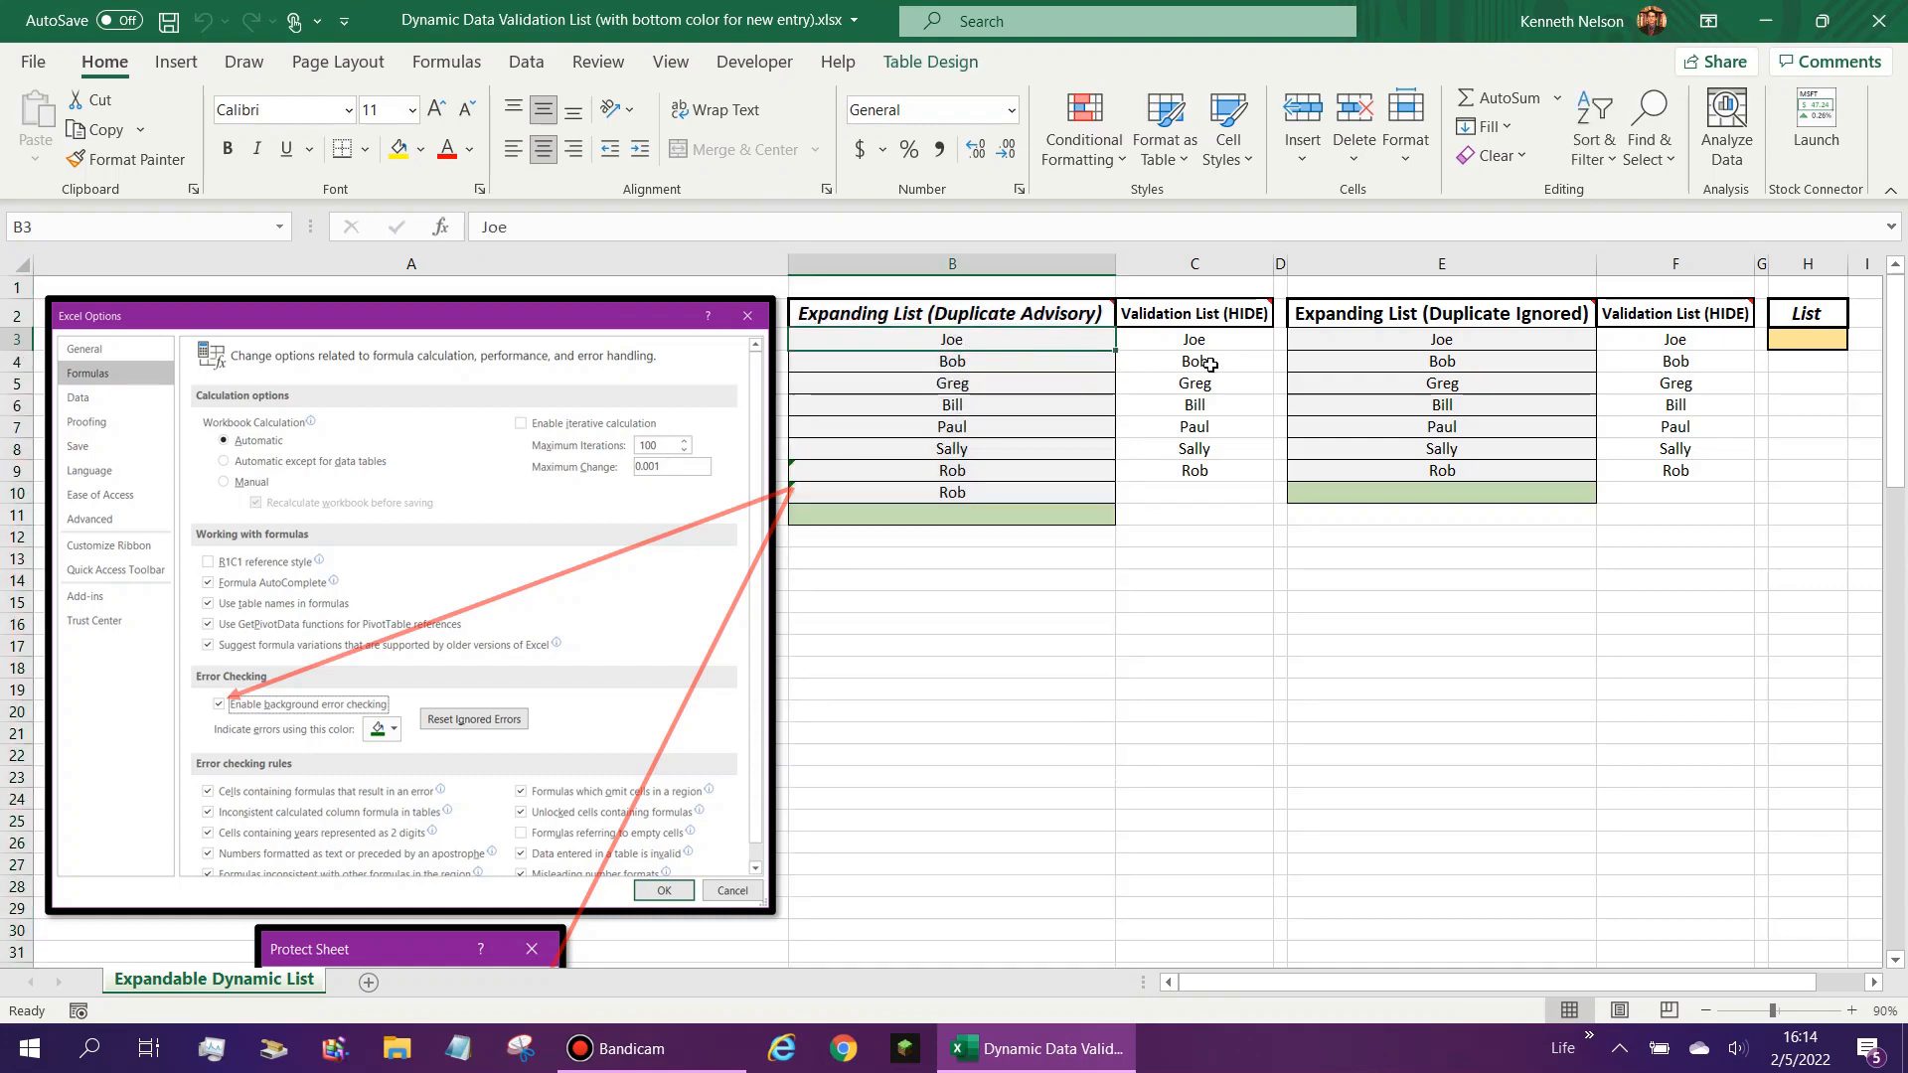
key(ctrl+shift+Down)
key(ctrl+shift+Down)
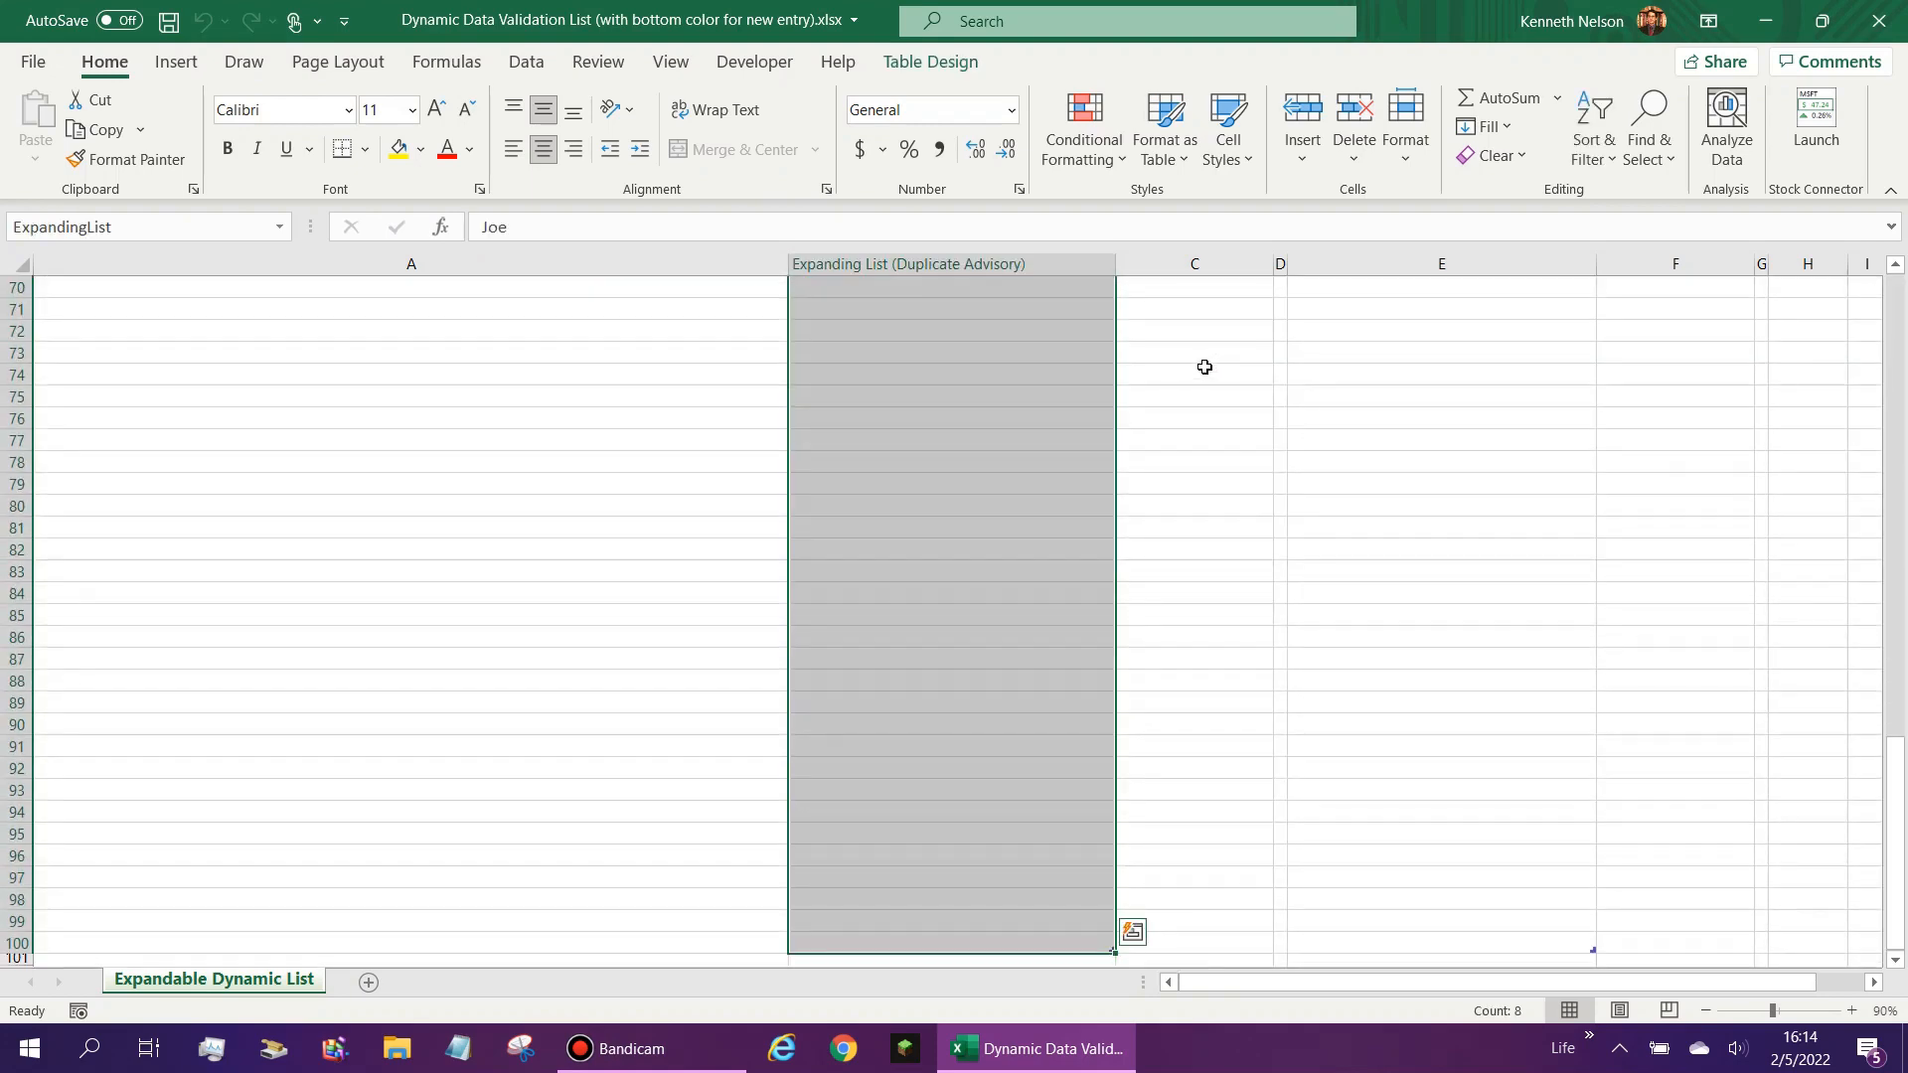
right_click(1036, 427)
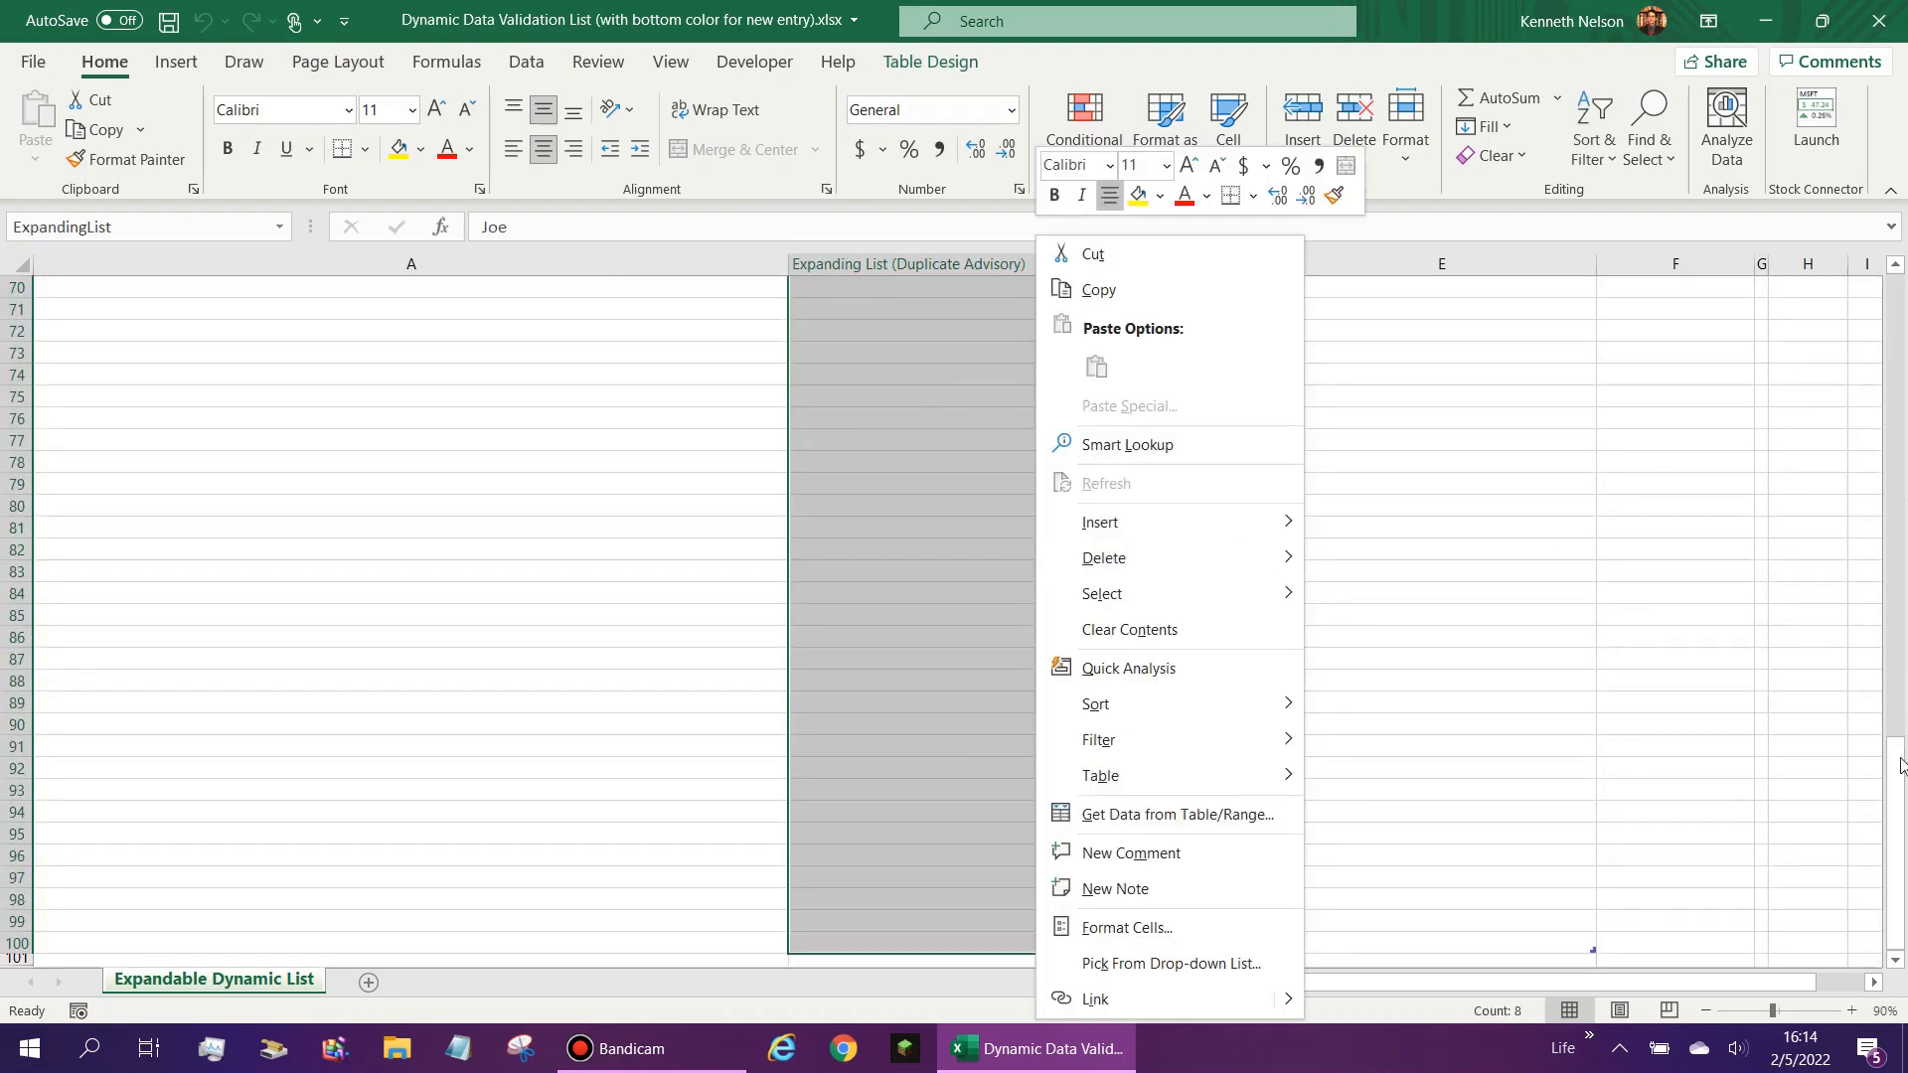
drag(1900, 758, 1896, 290)
right_click(952, 393)
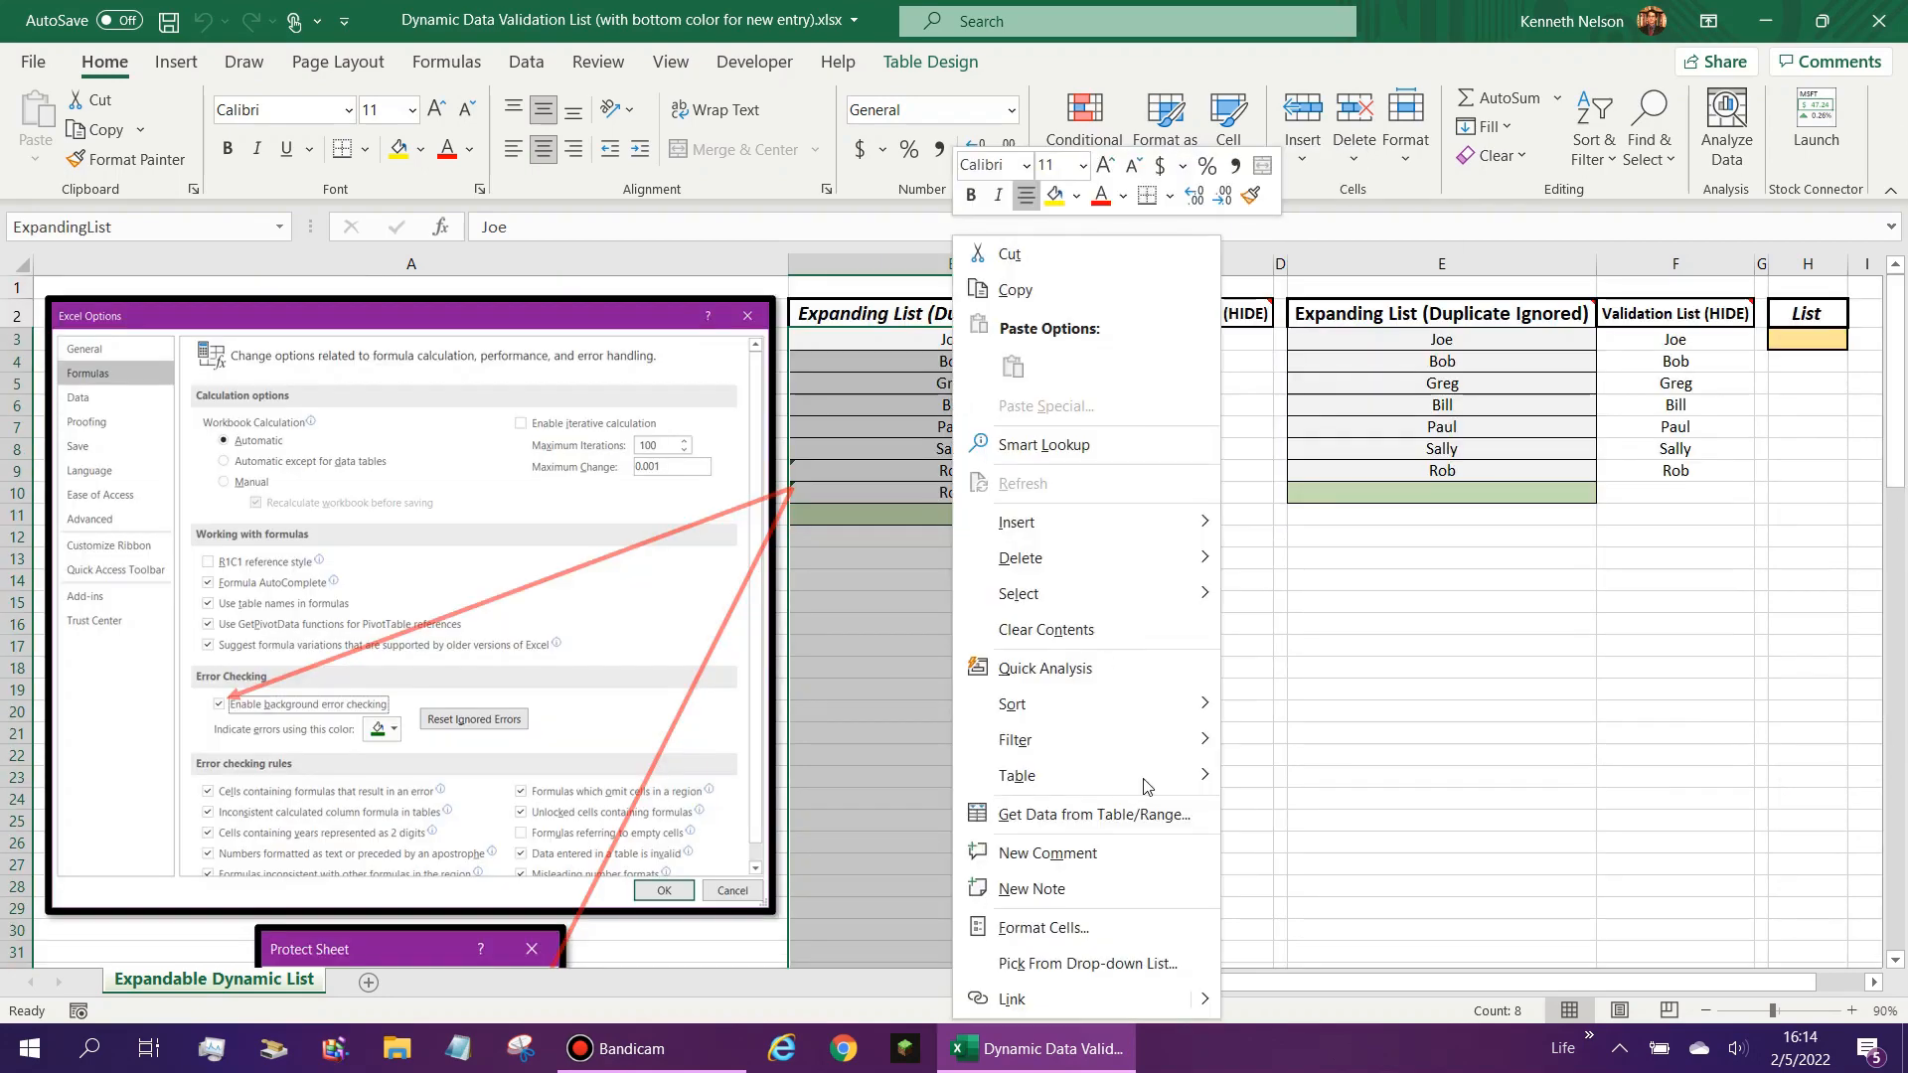
click(1093, 926)
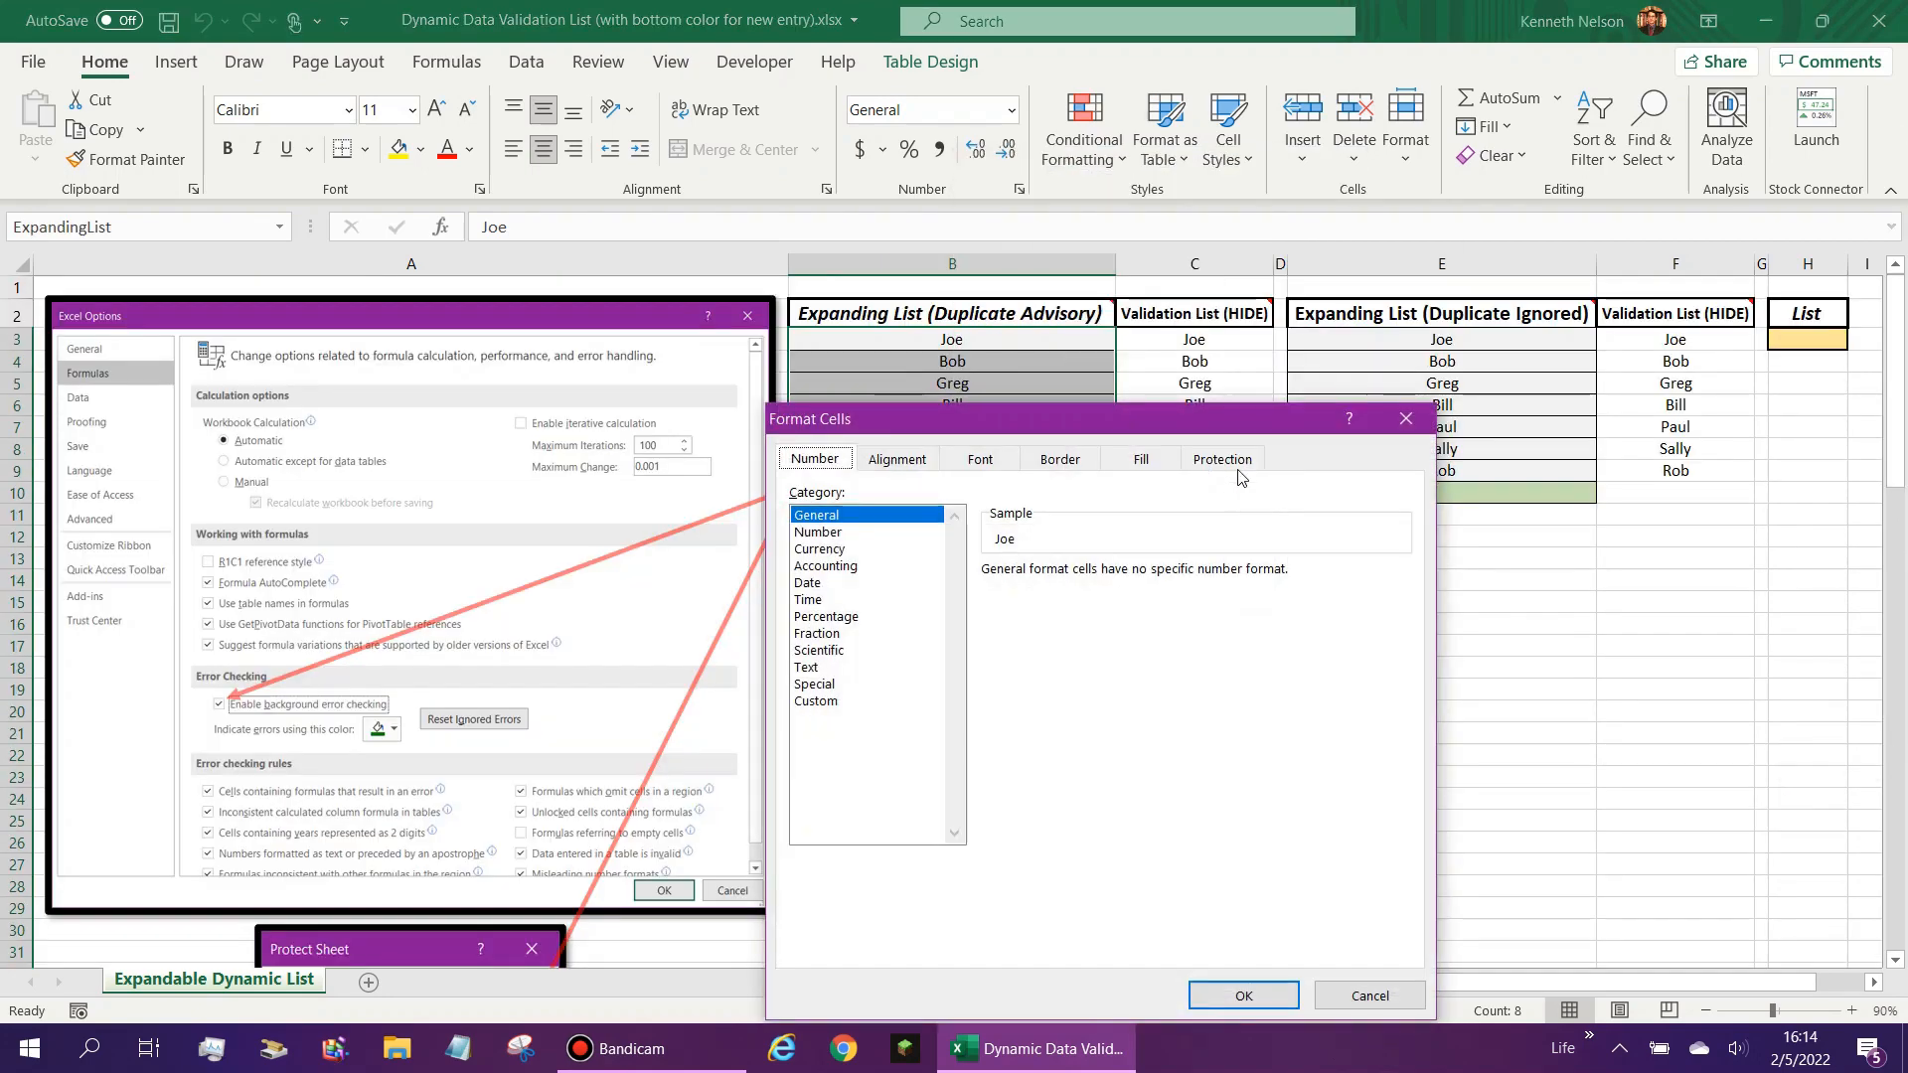
click(1223, 459)
click(796, 496)
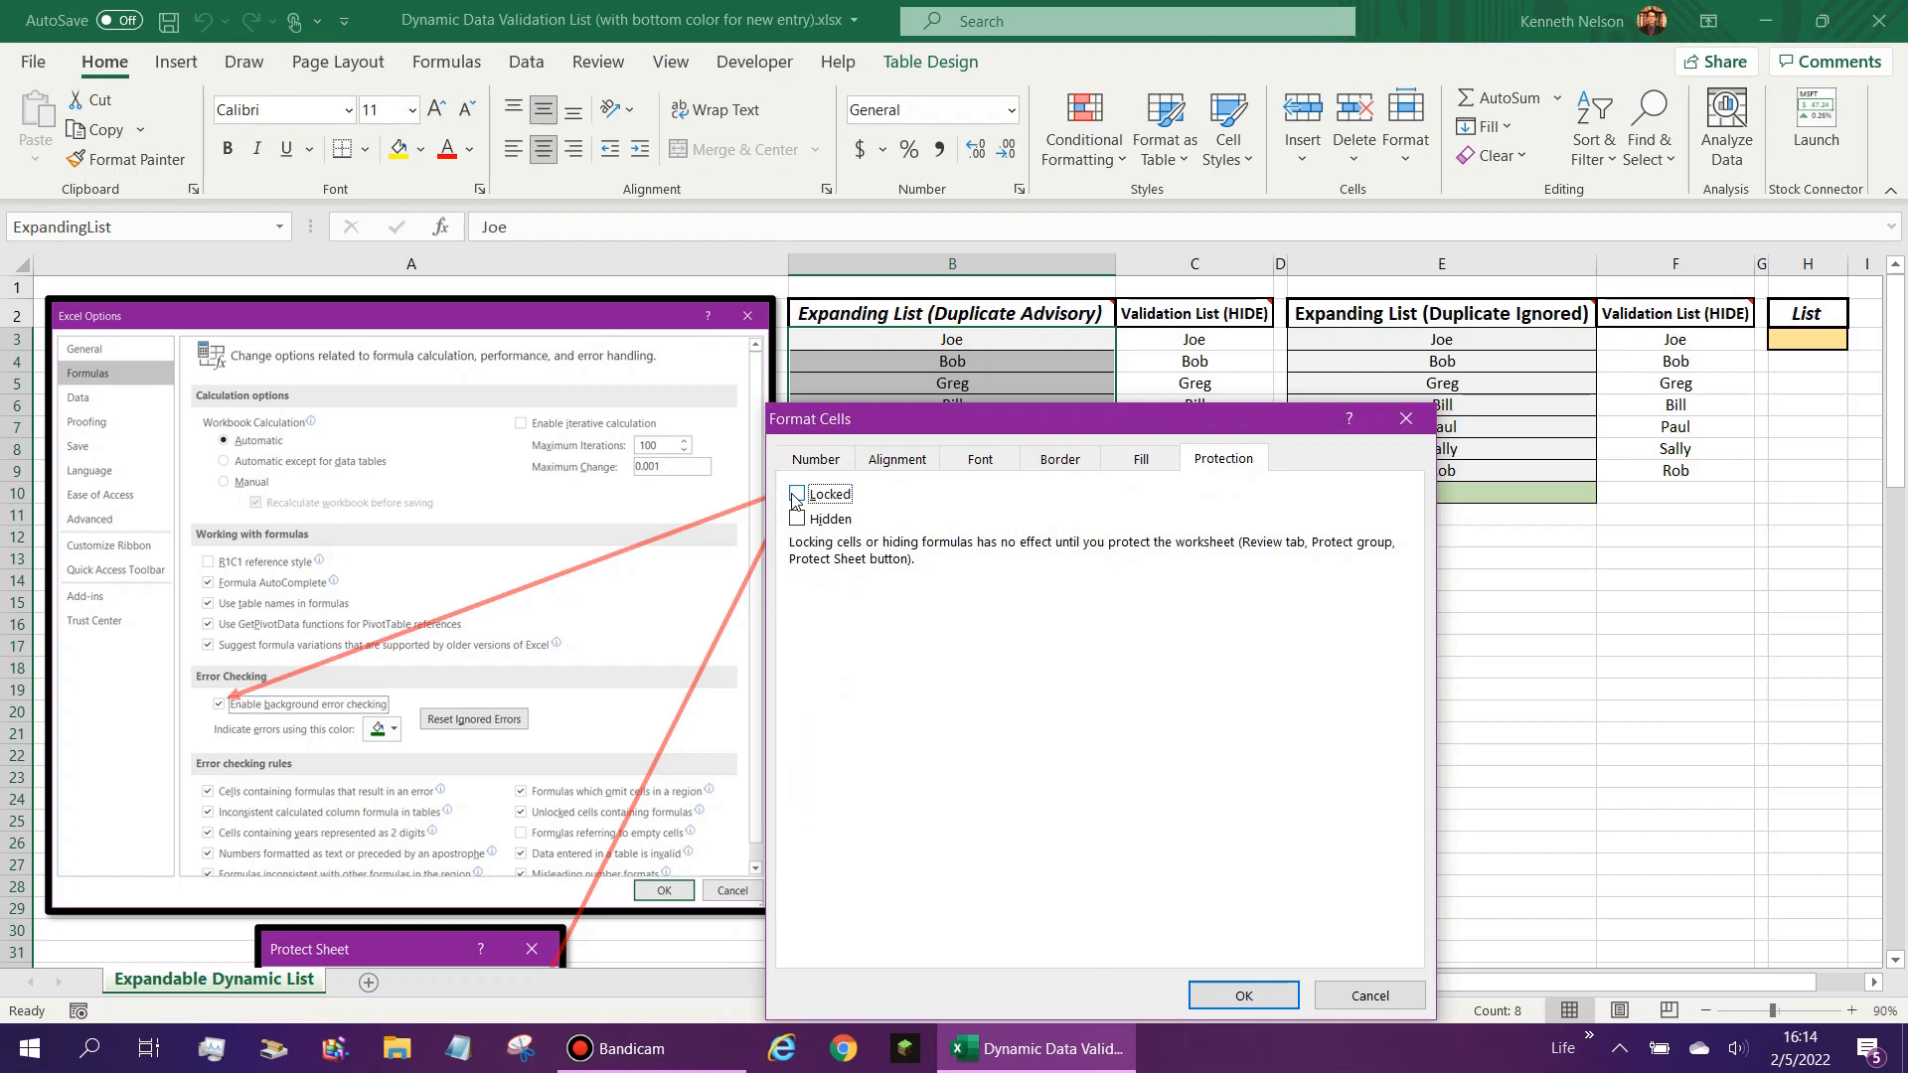
click(1396, 419)
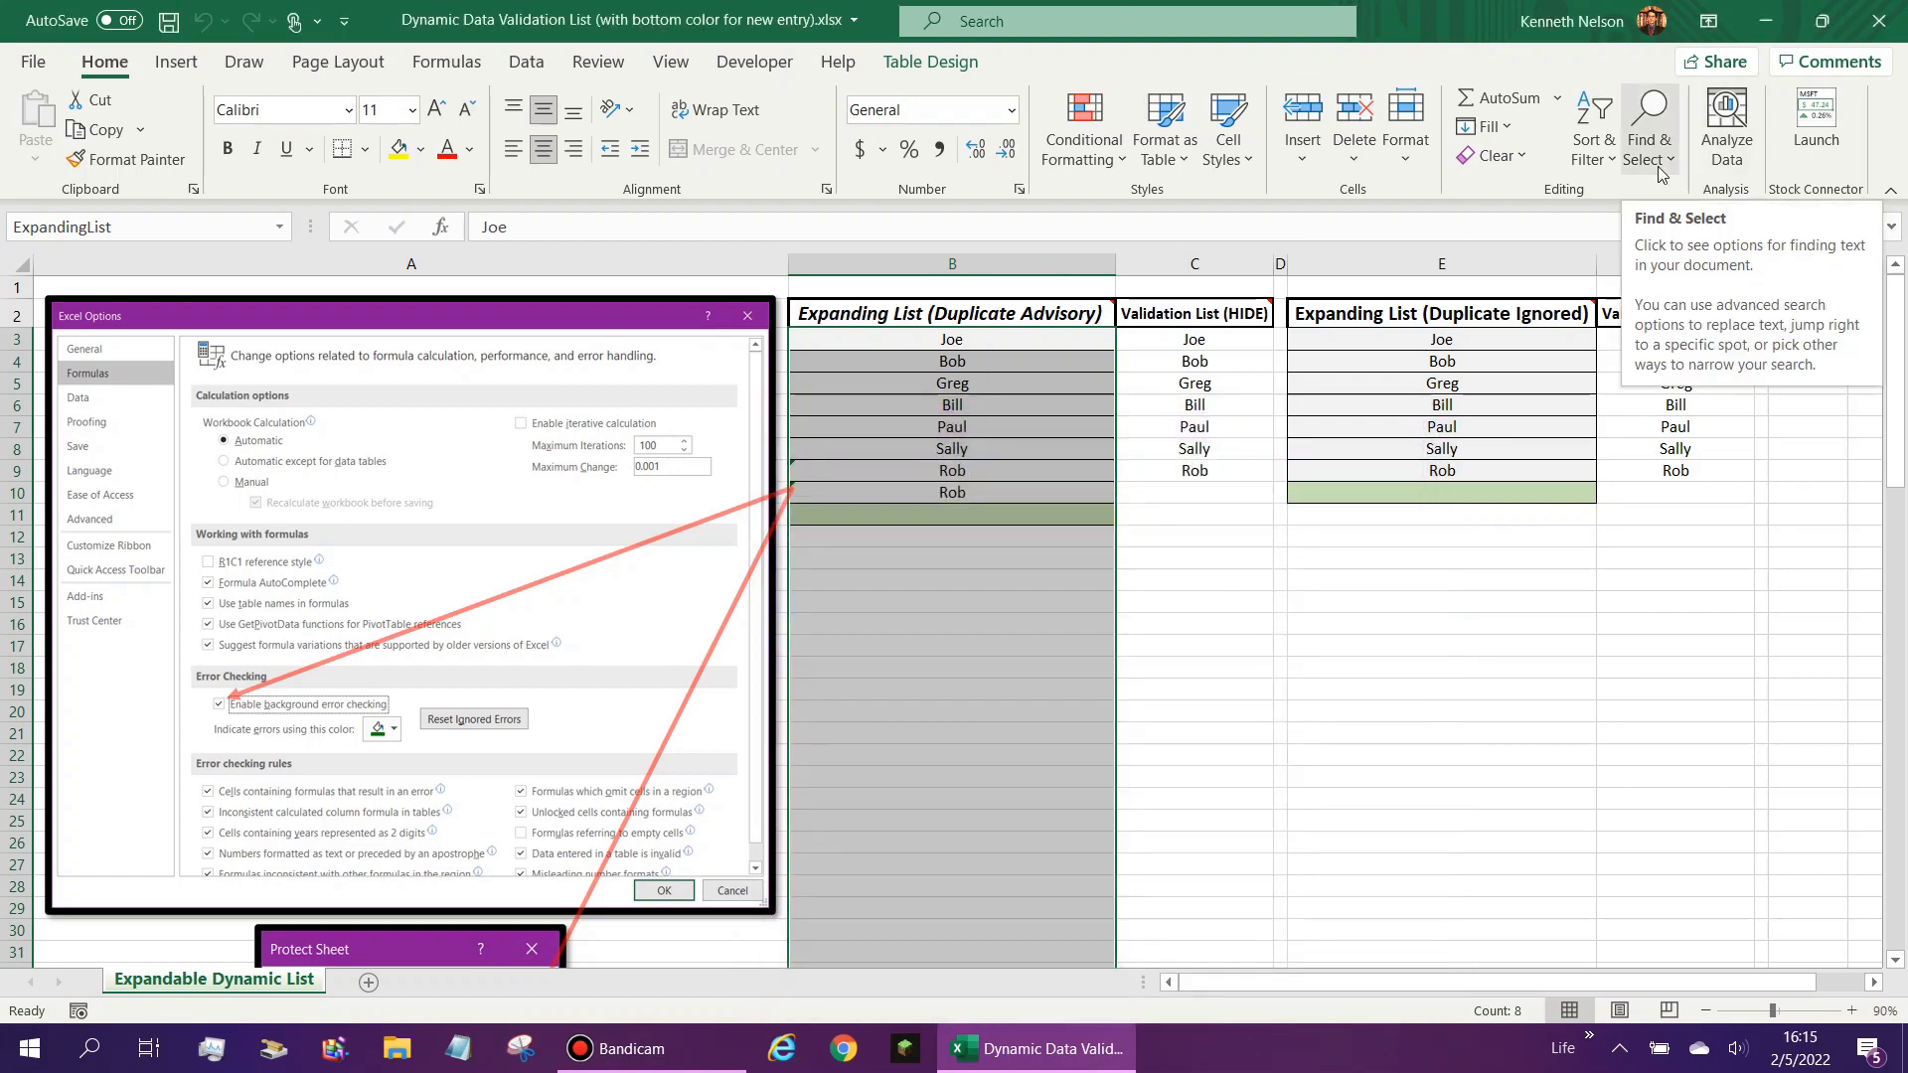
- Examine the Validation List formula in C3 and compare the Duplicate Advisory list entries with its output
click(845, 473)
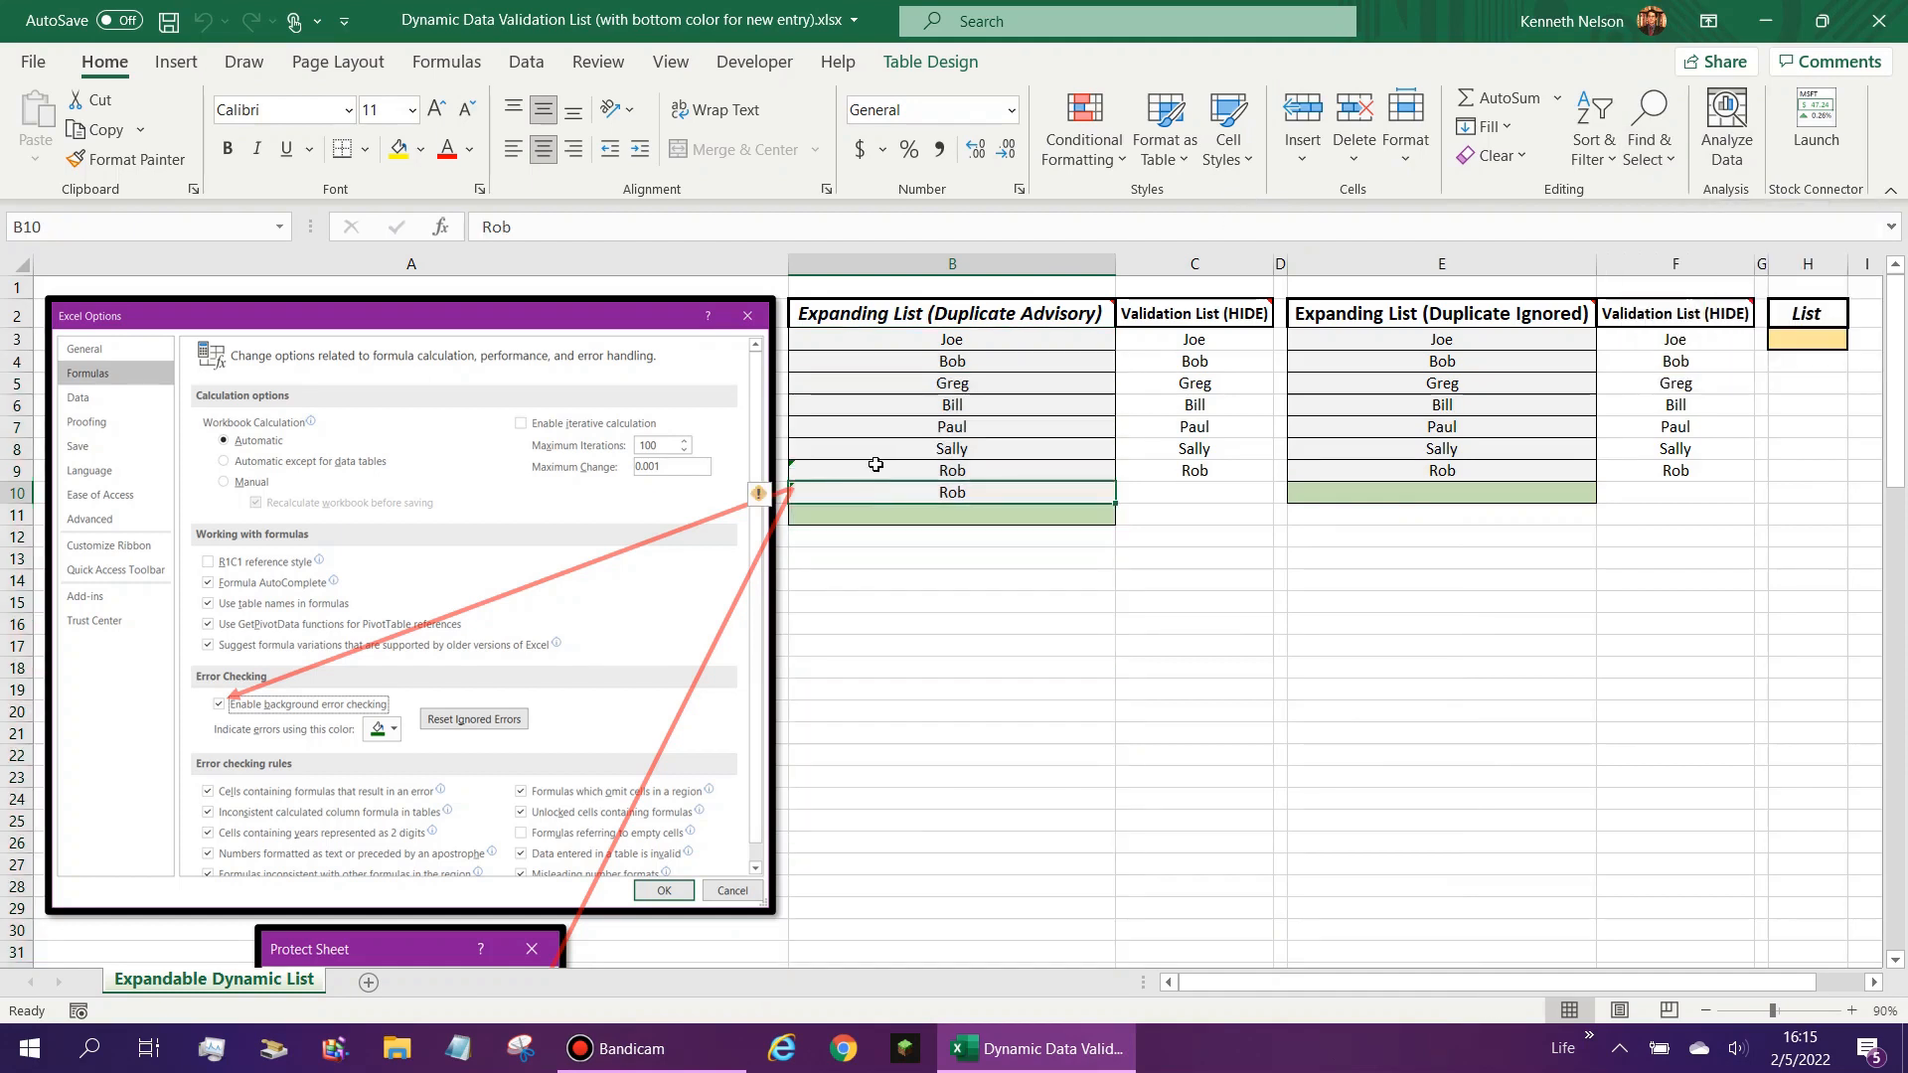
click(1198, 339)
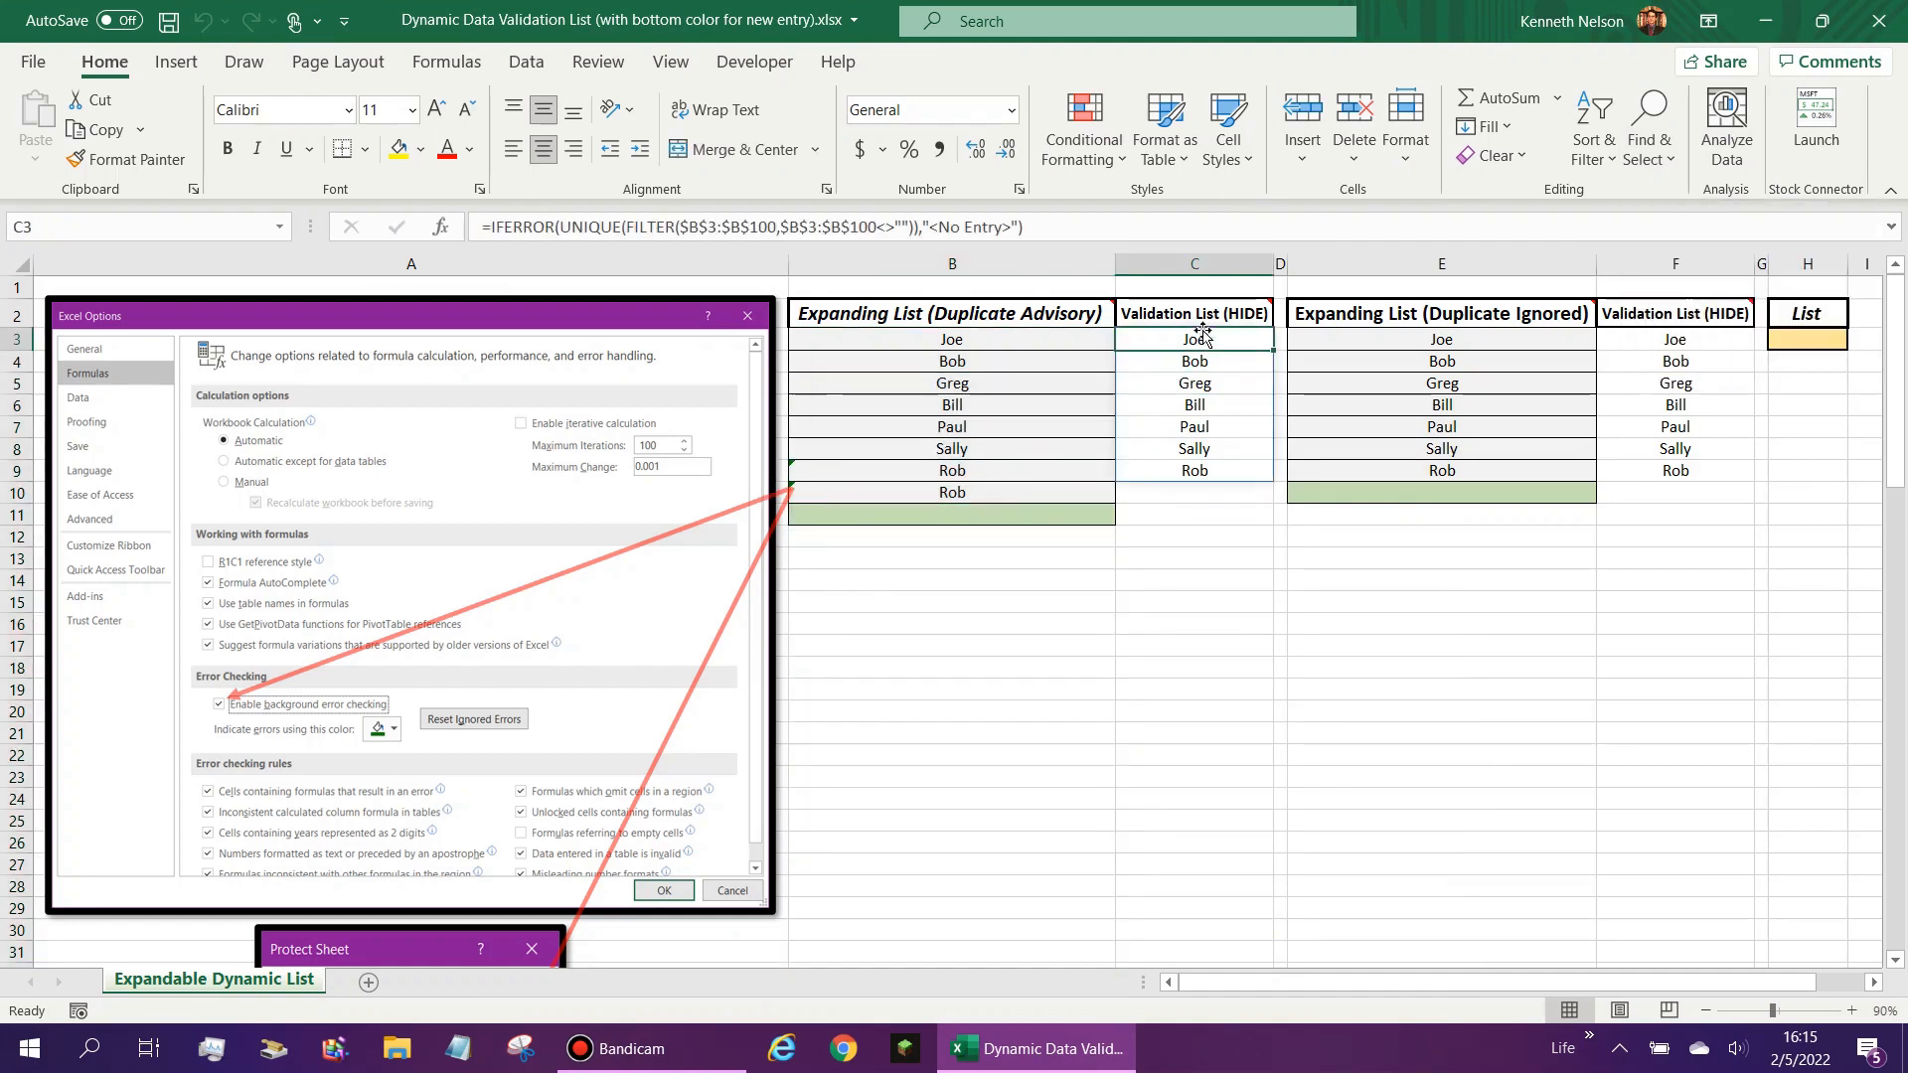
click(1054, 334)
click(1152, 341)
click(1030, 300)
drag(1040, 316, 1208, 503)
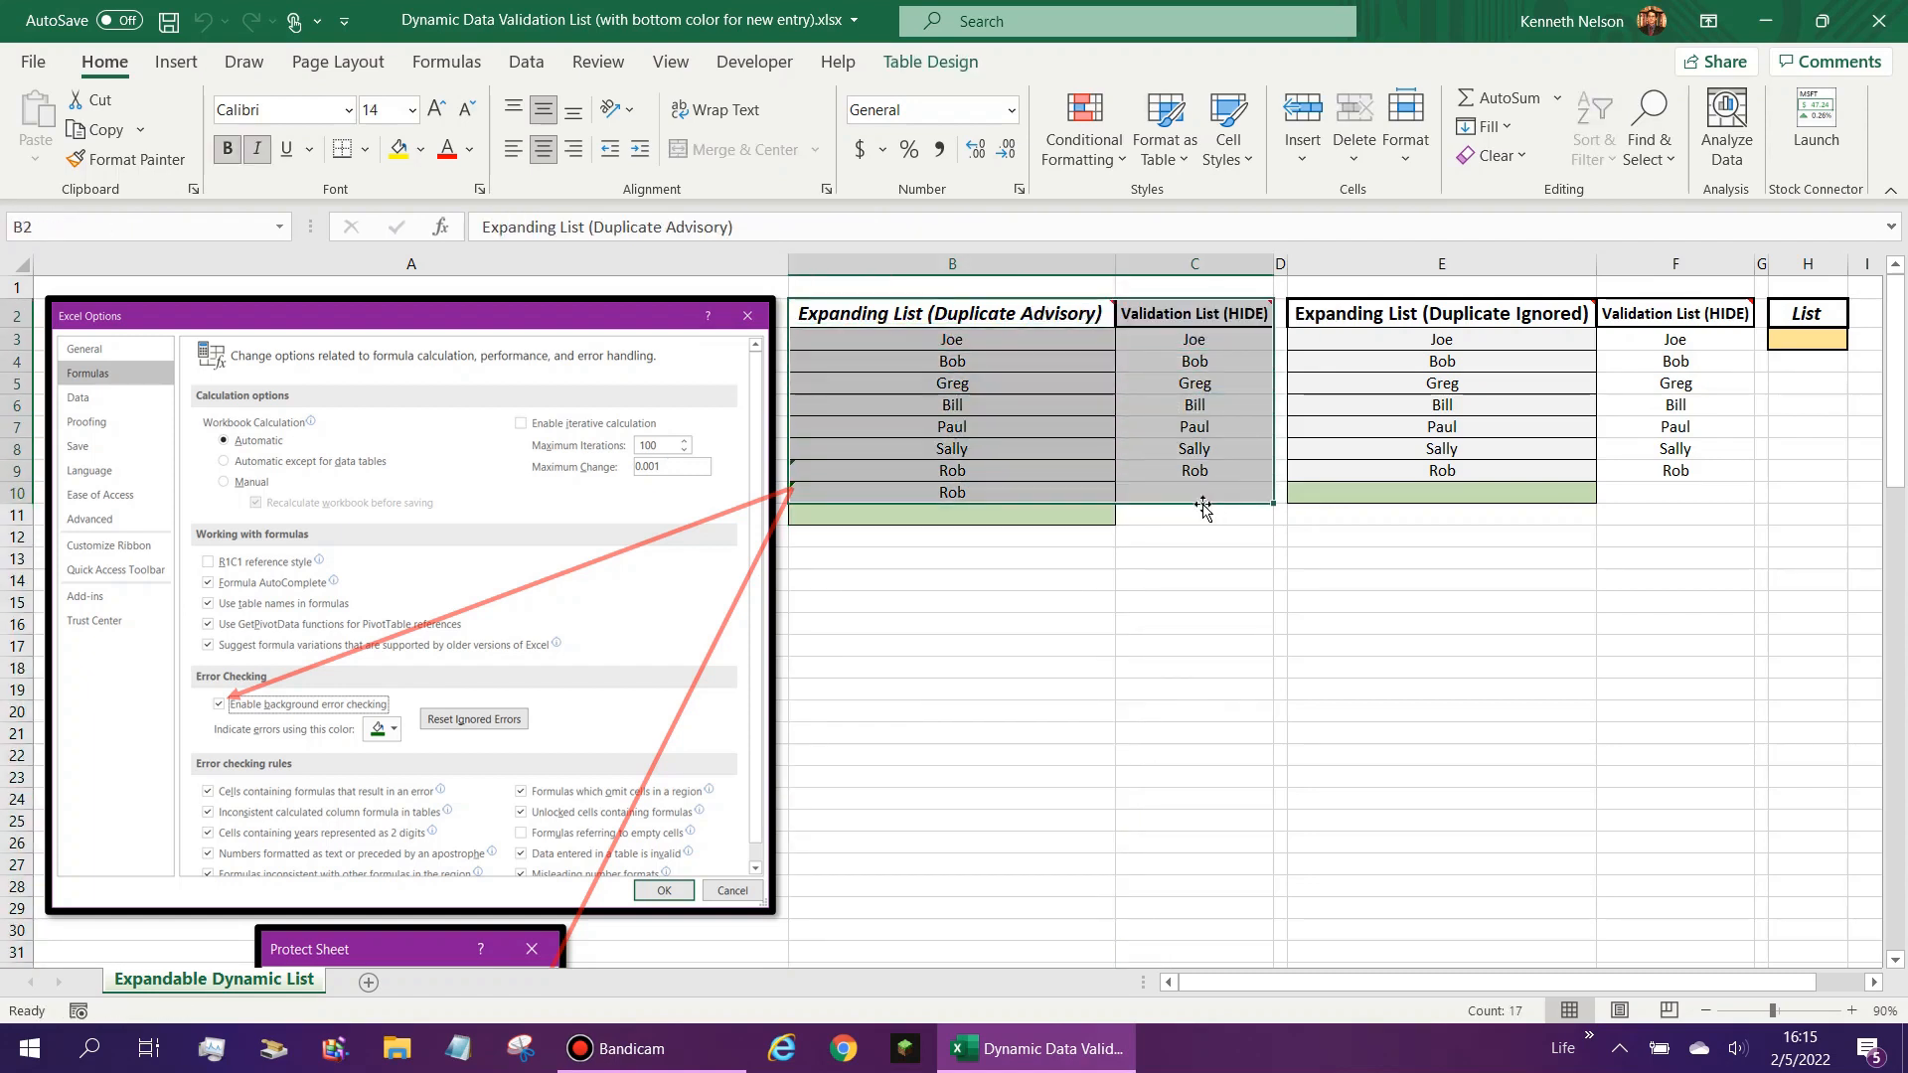
click(993, 333)
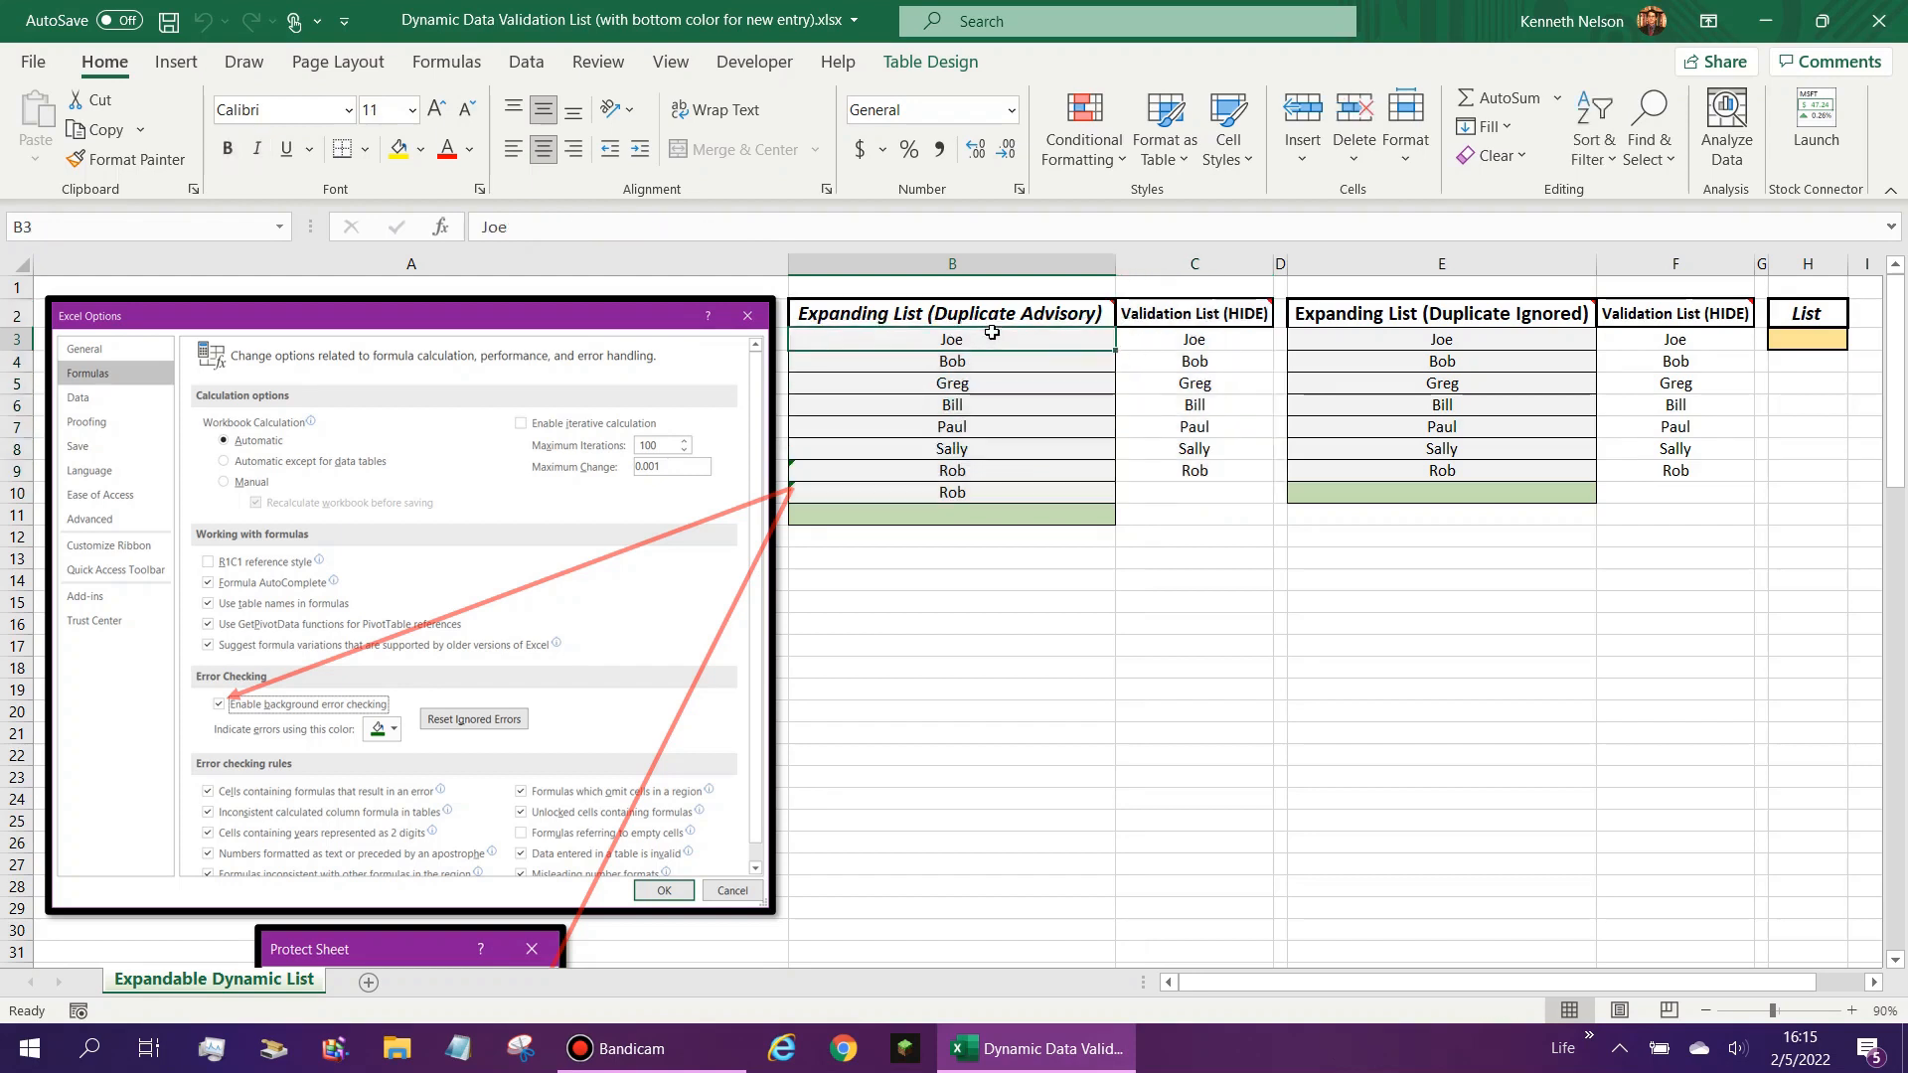
click(1163, 341)
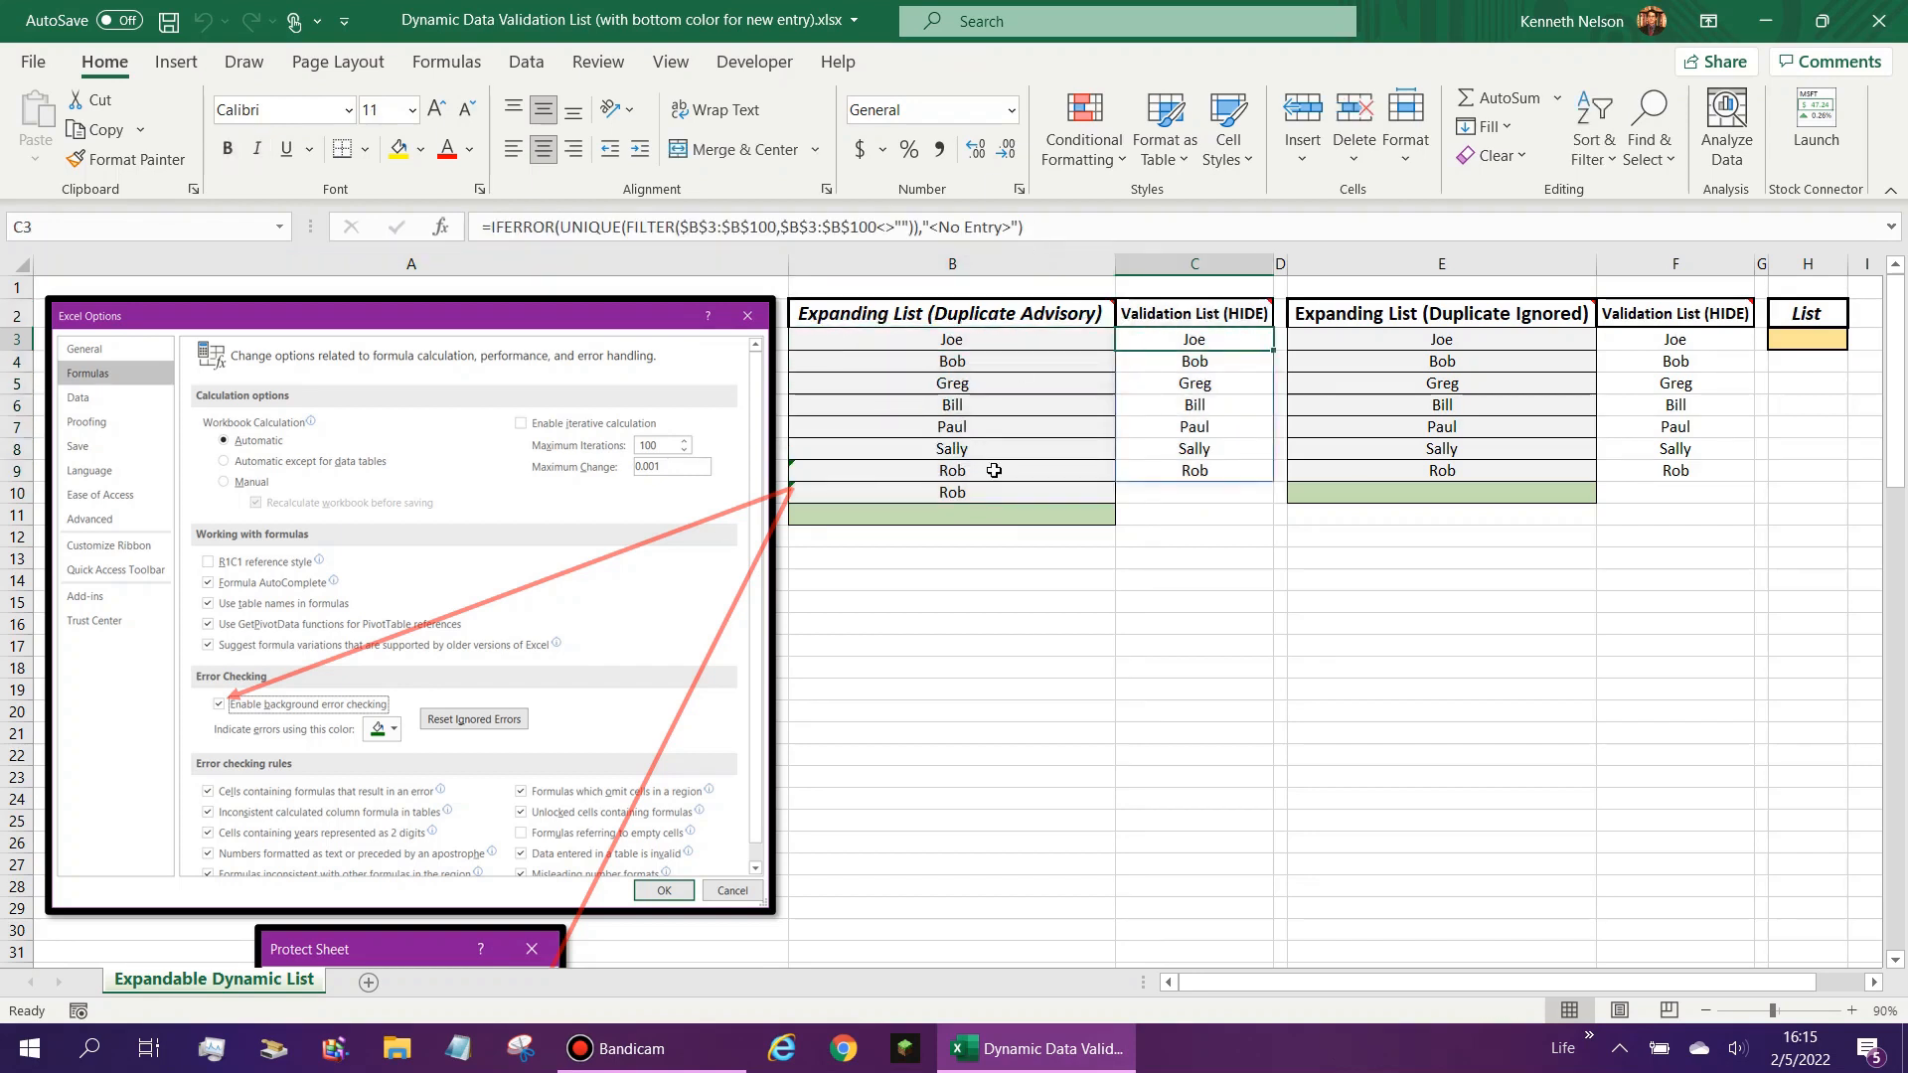
- Review the validation criteria and error alert of cell B6 in the Duplicate Advisory list, closing the Data Validation dialog without changes
click(952, 401)
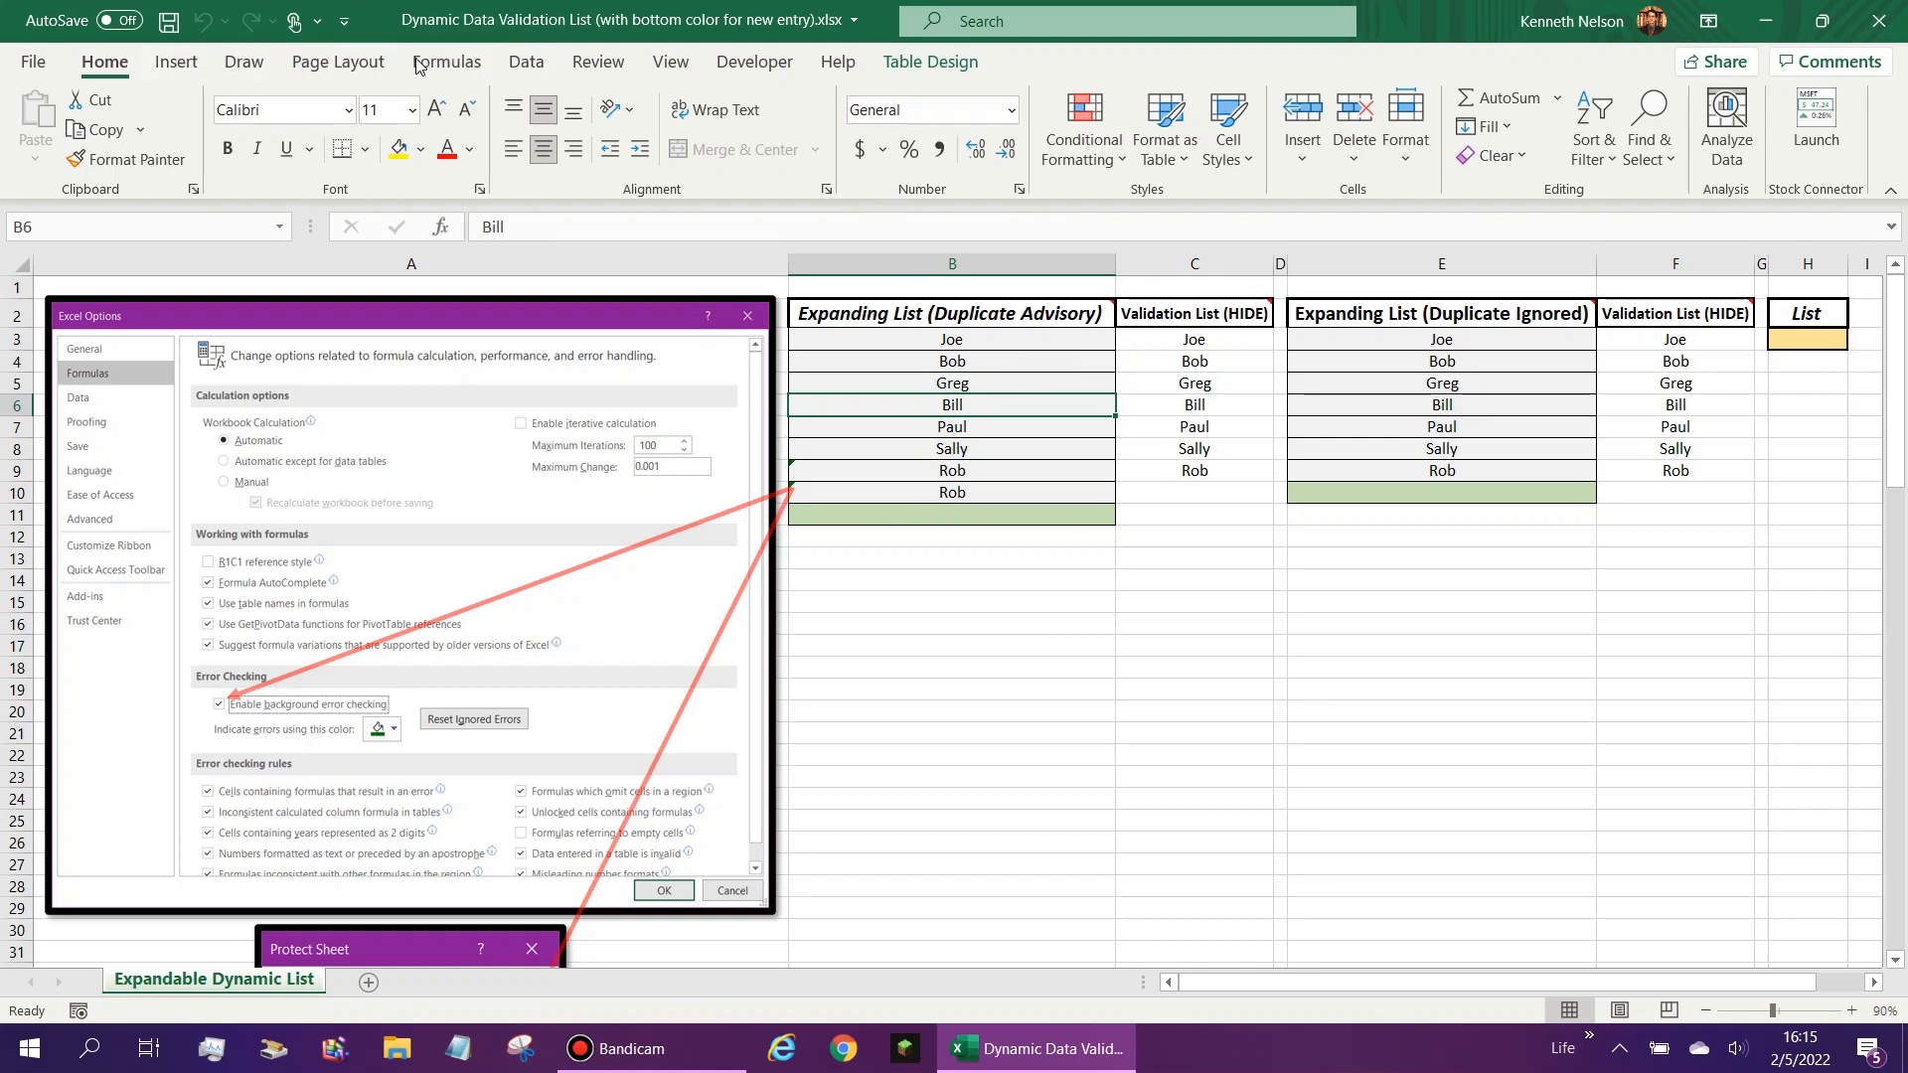
click(527, 62)
click(1237, 157)
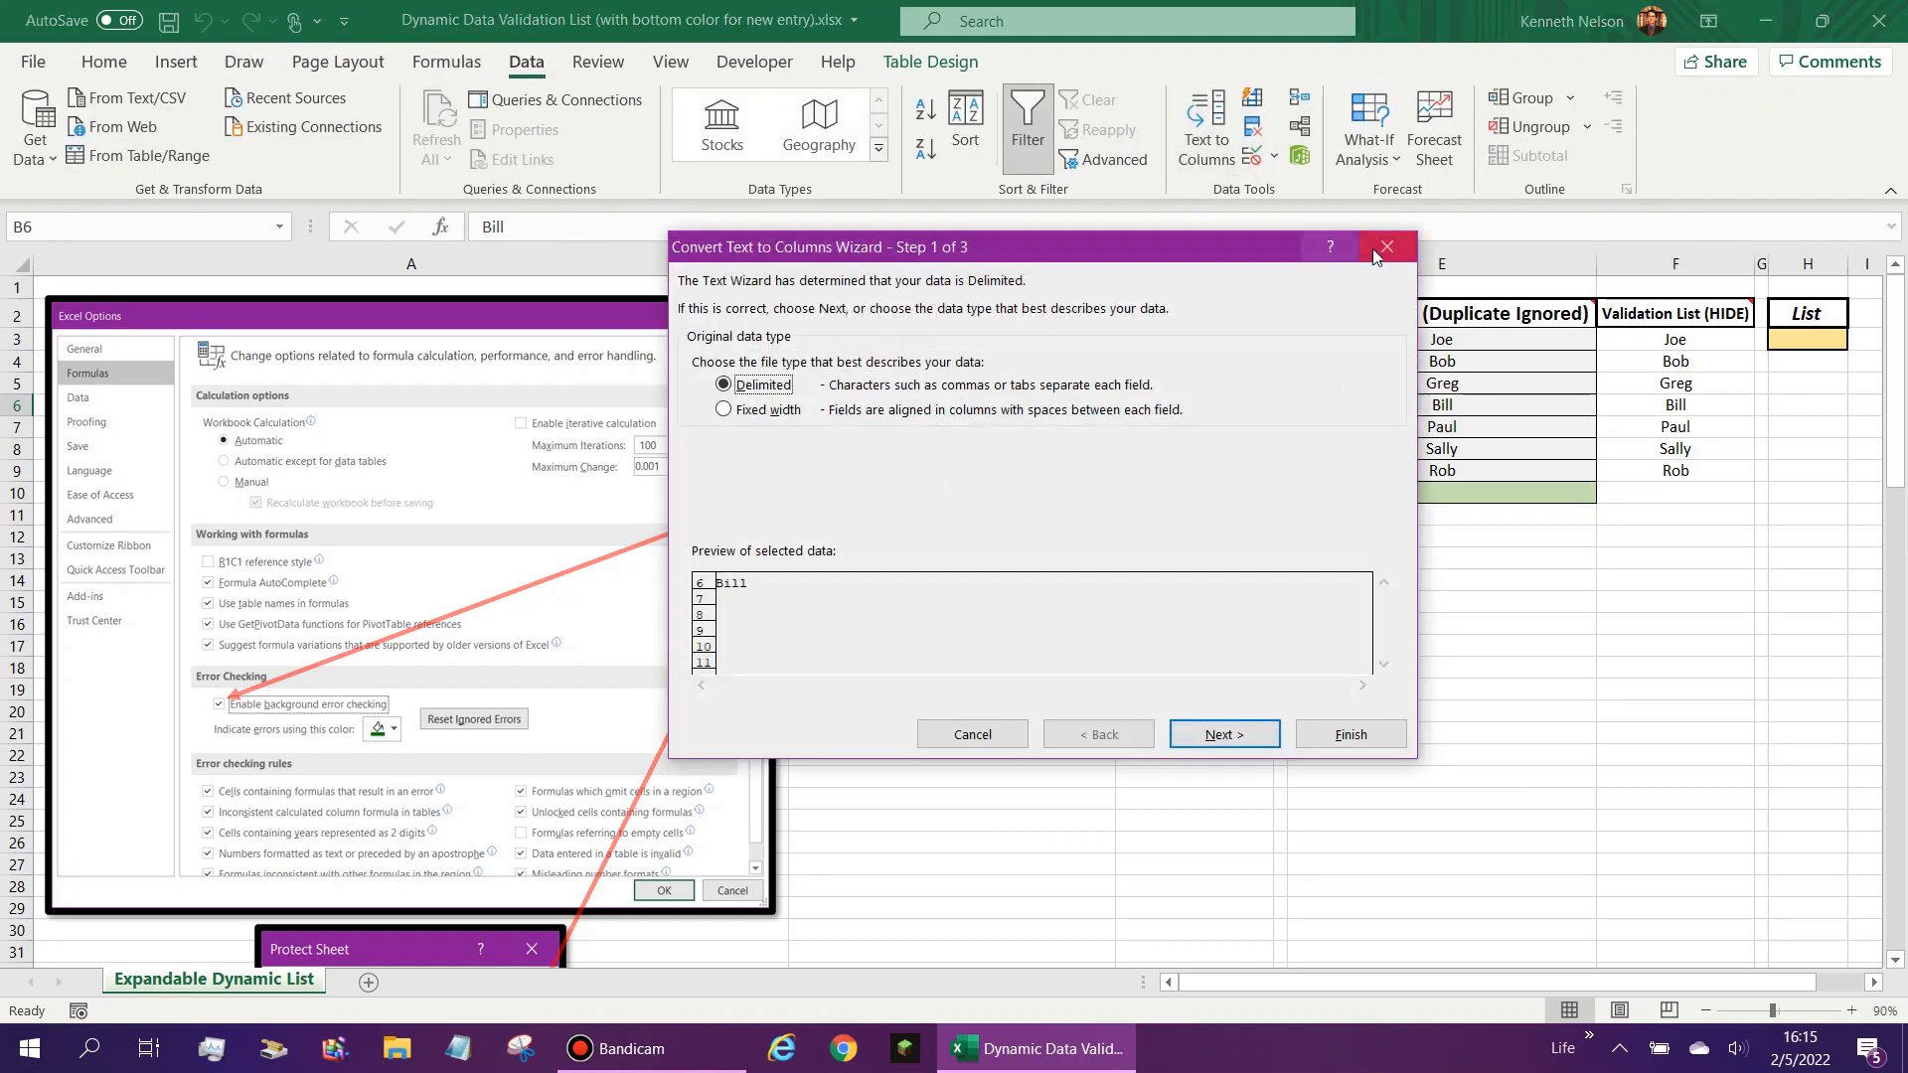
key(Escape)
click(1253, 162)
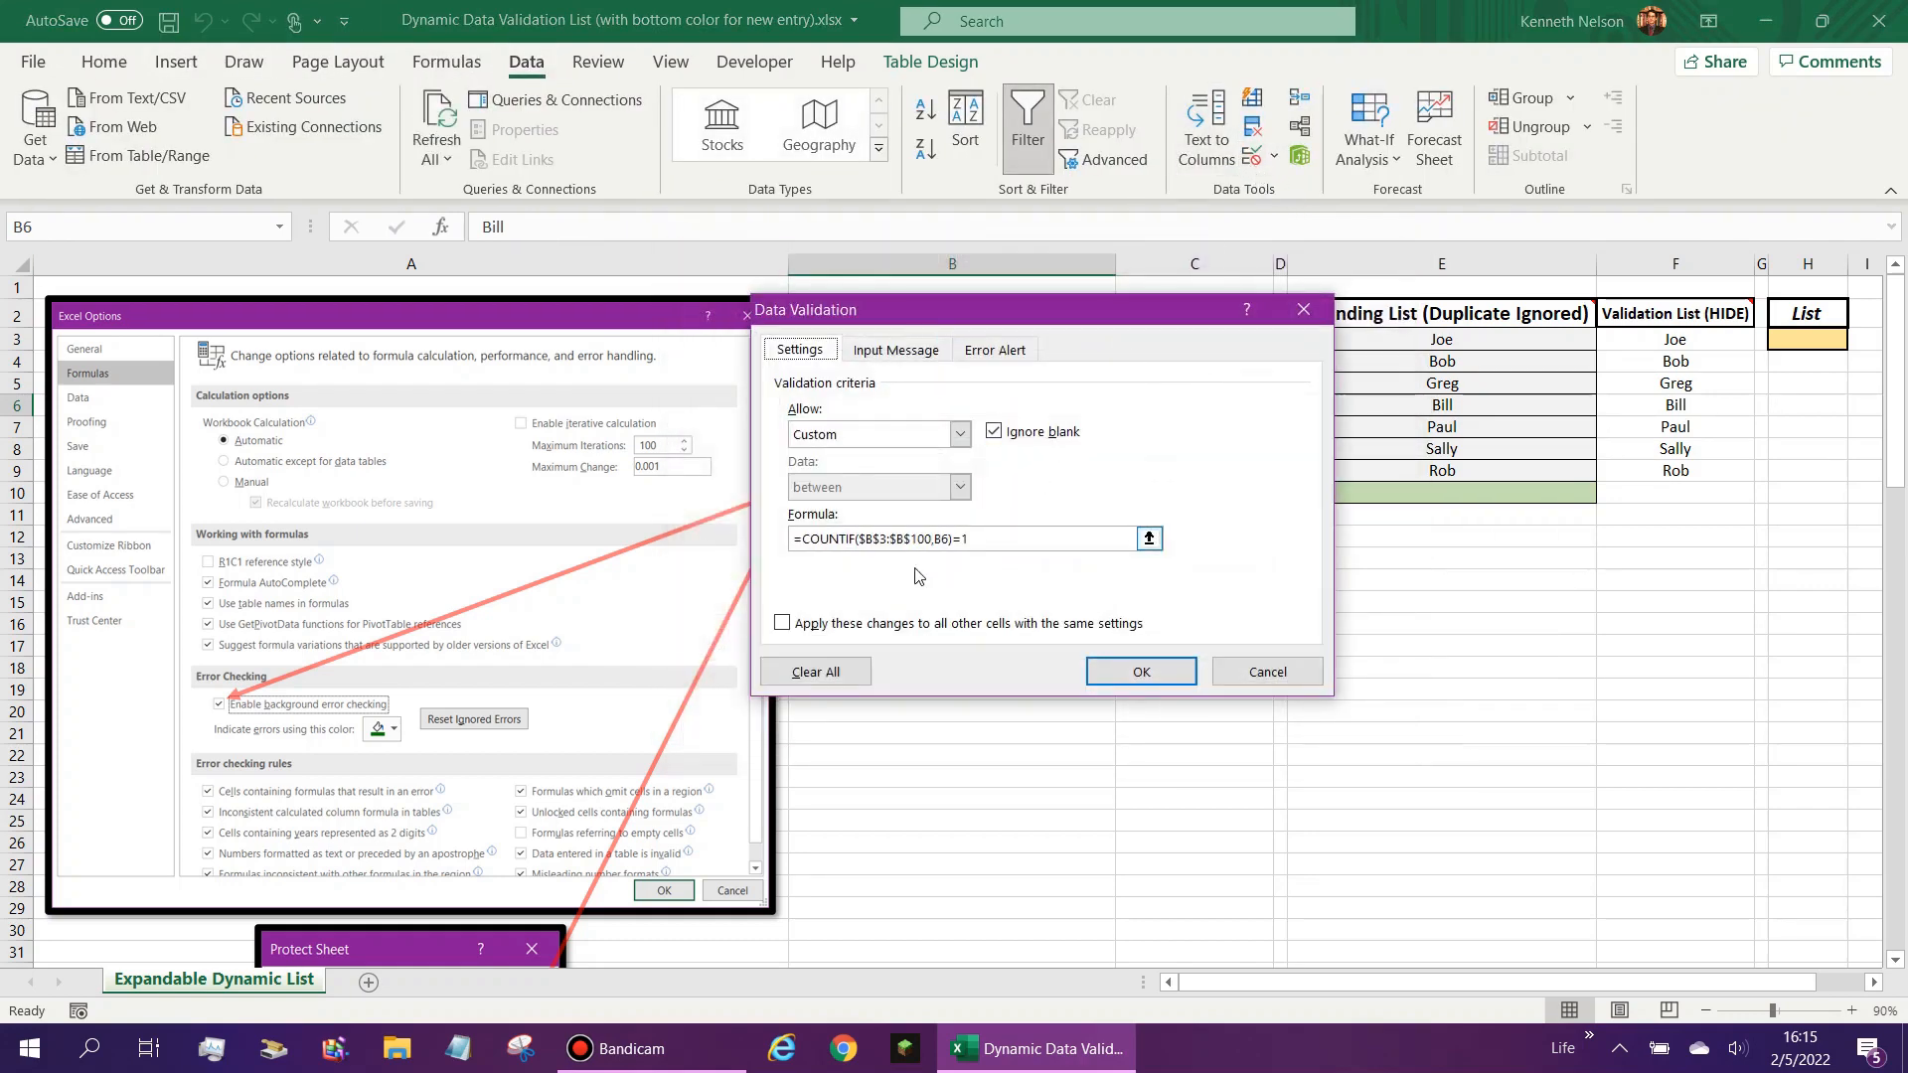
click(992, 353)
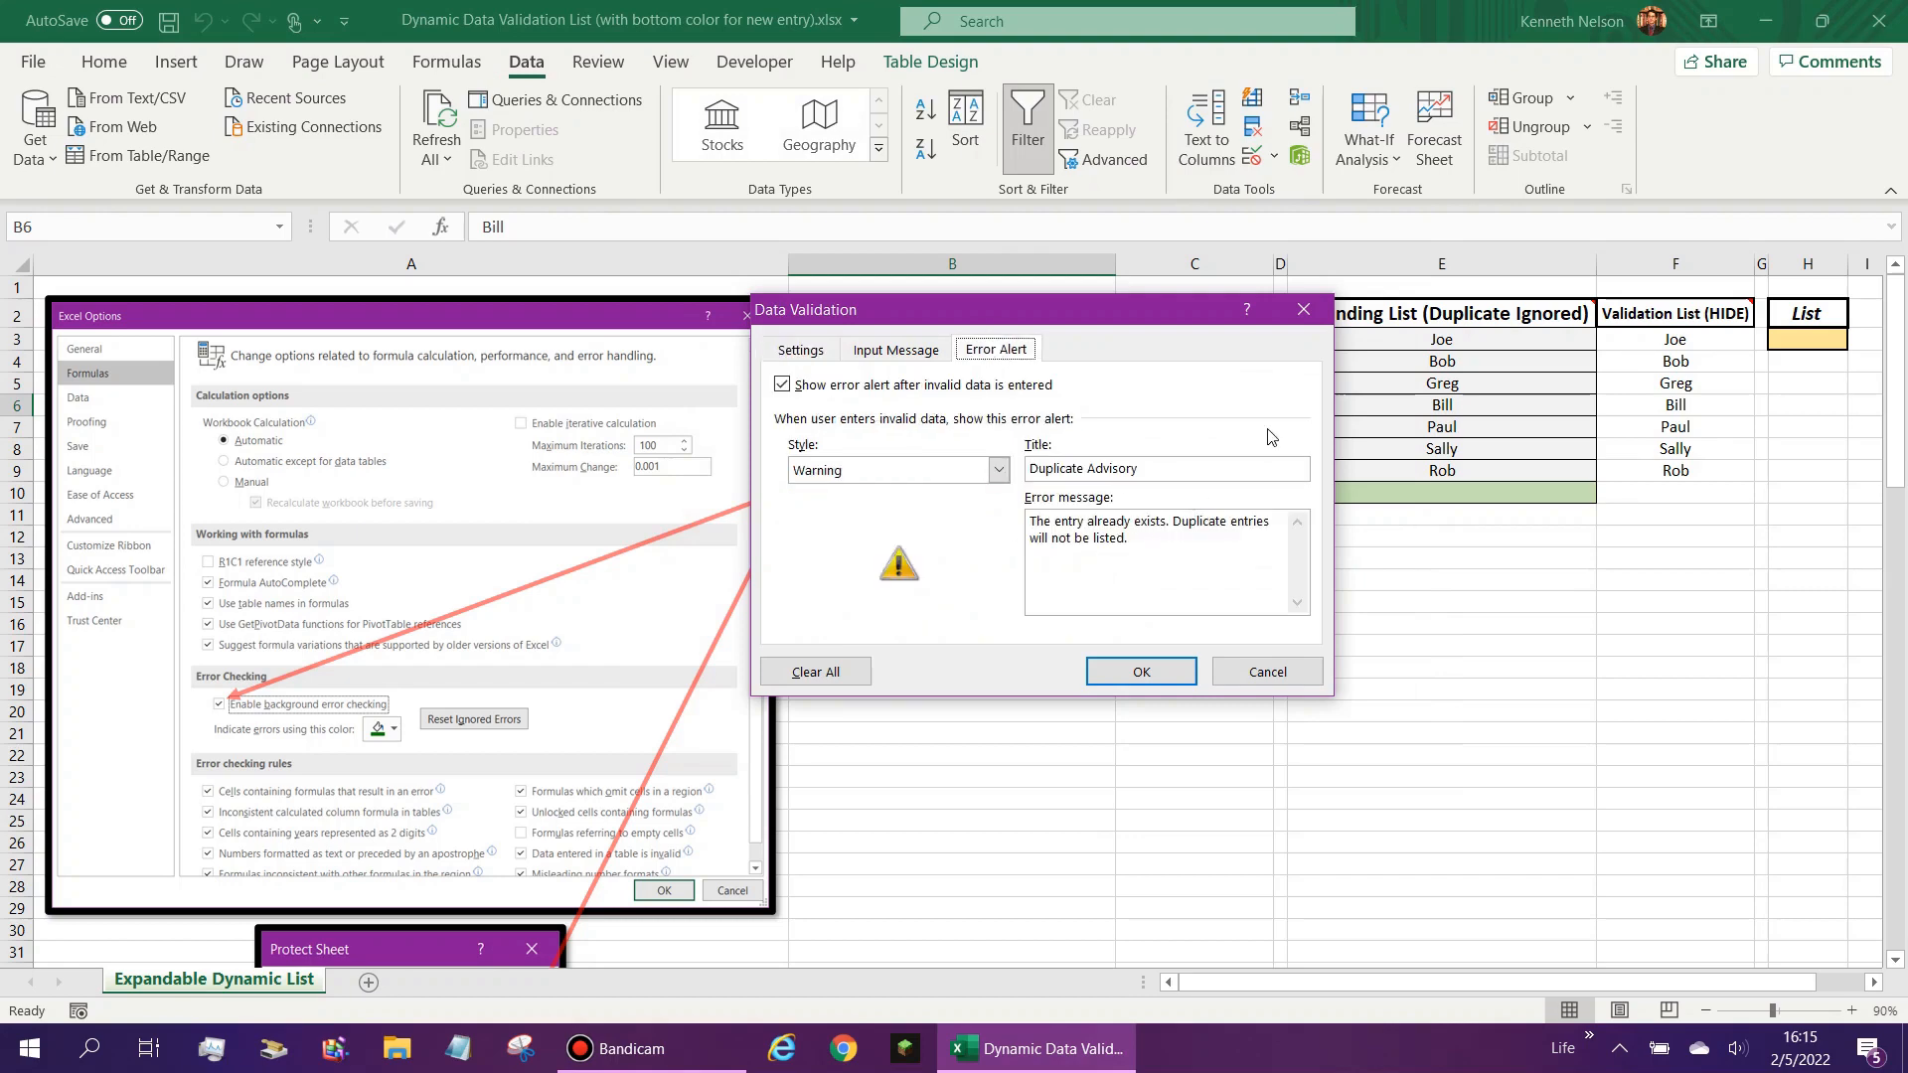
click(1303, 309)
- Check the error alert and validation criteria of cell E5 in the Duplicate Ignored list, closing the dialog without changes
click(1322, 384)
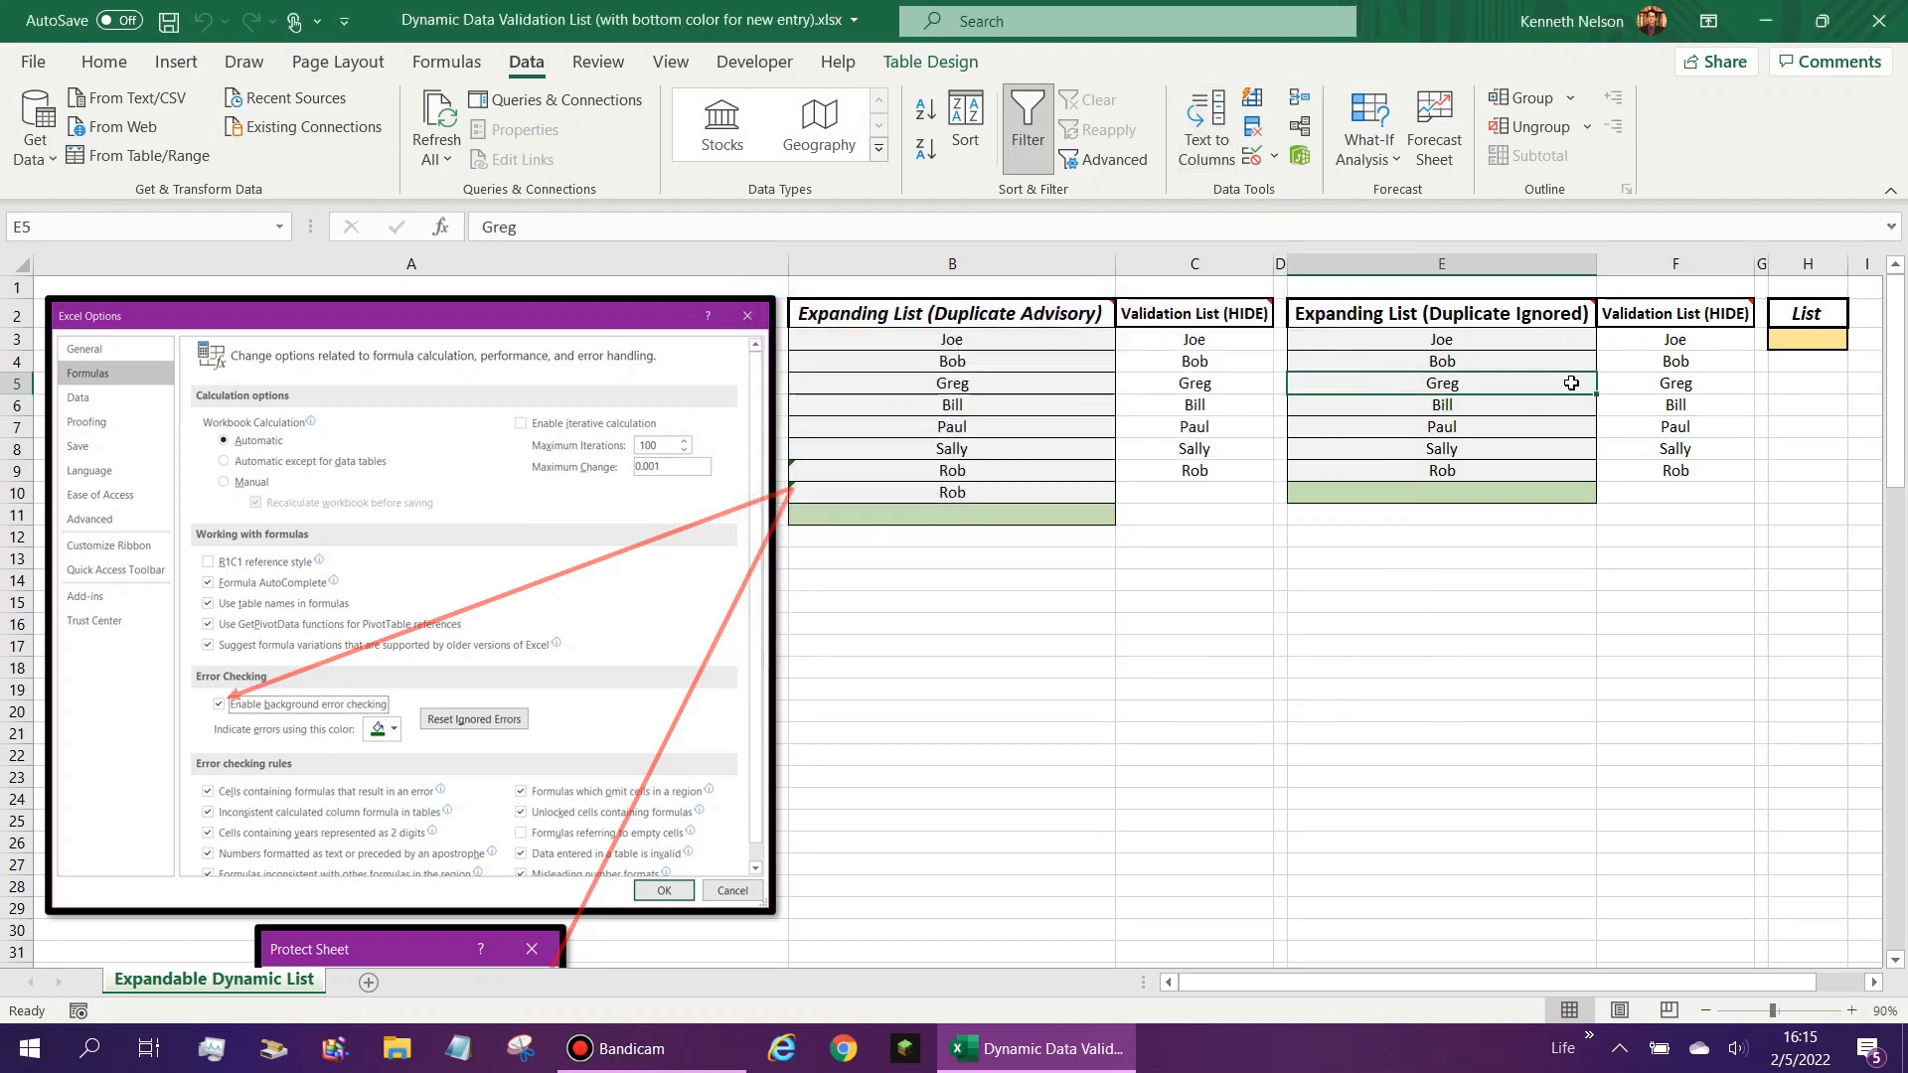
click(1253, 156)
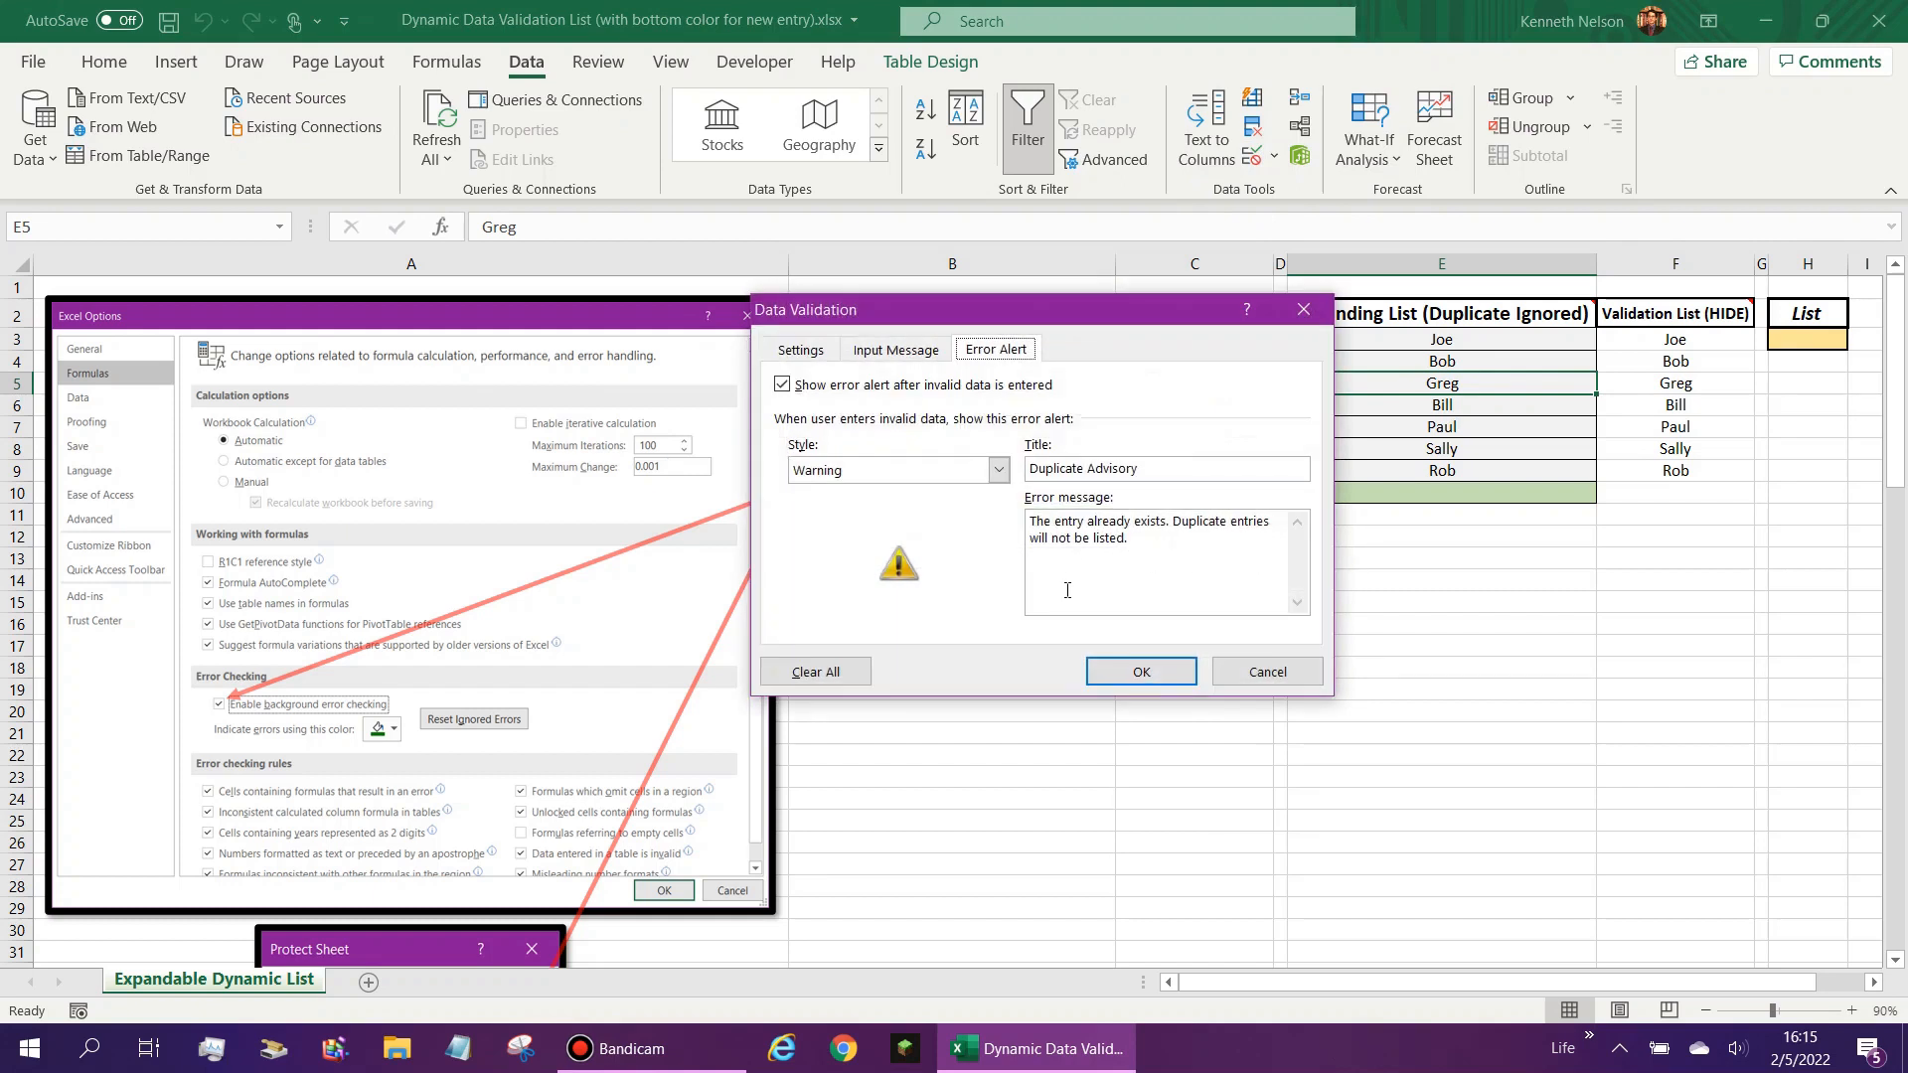
click(807, 353)
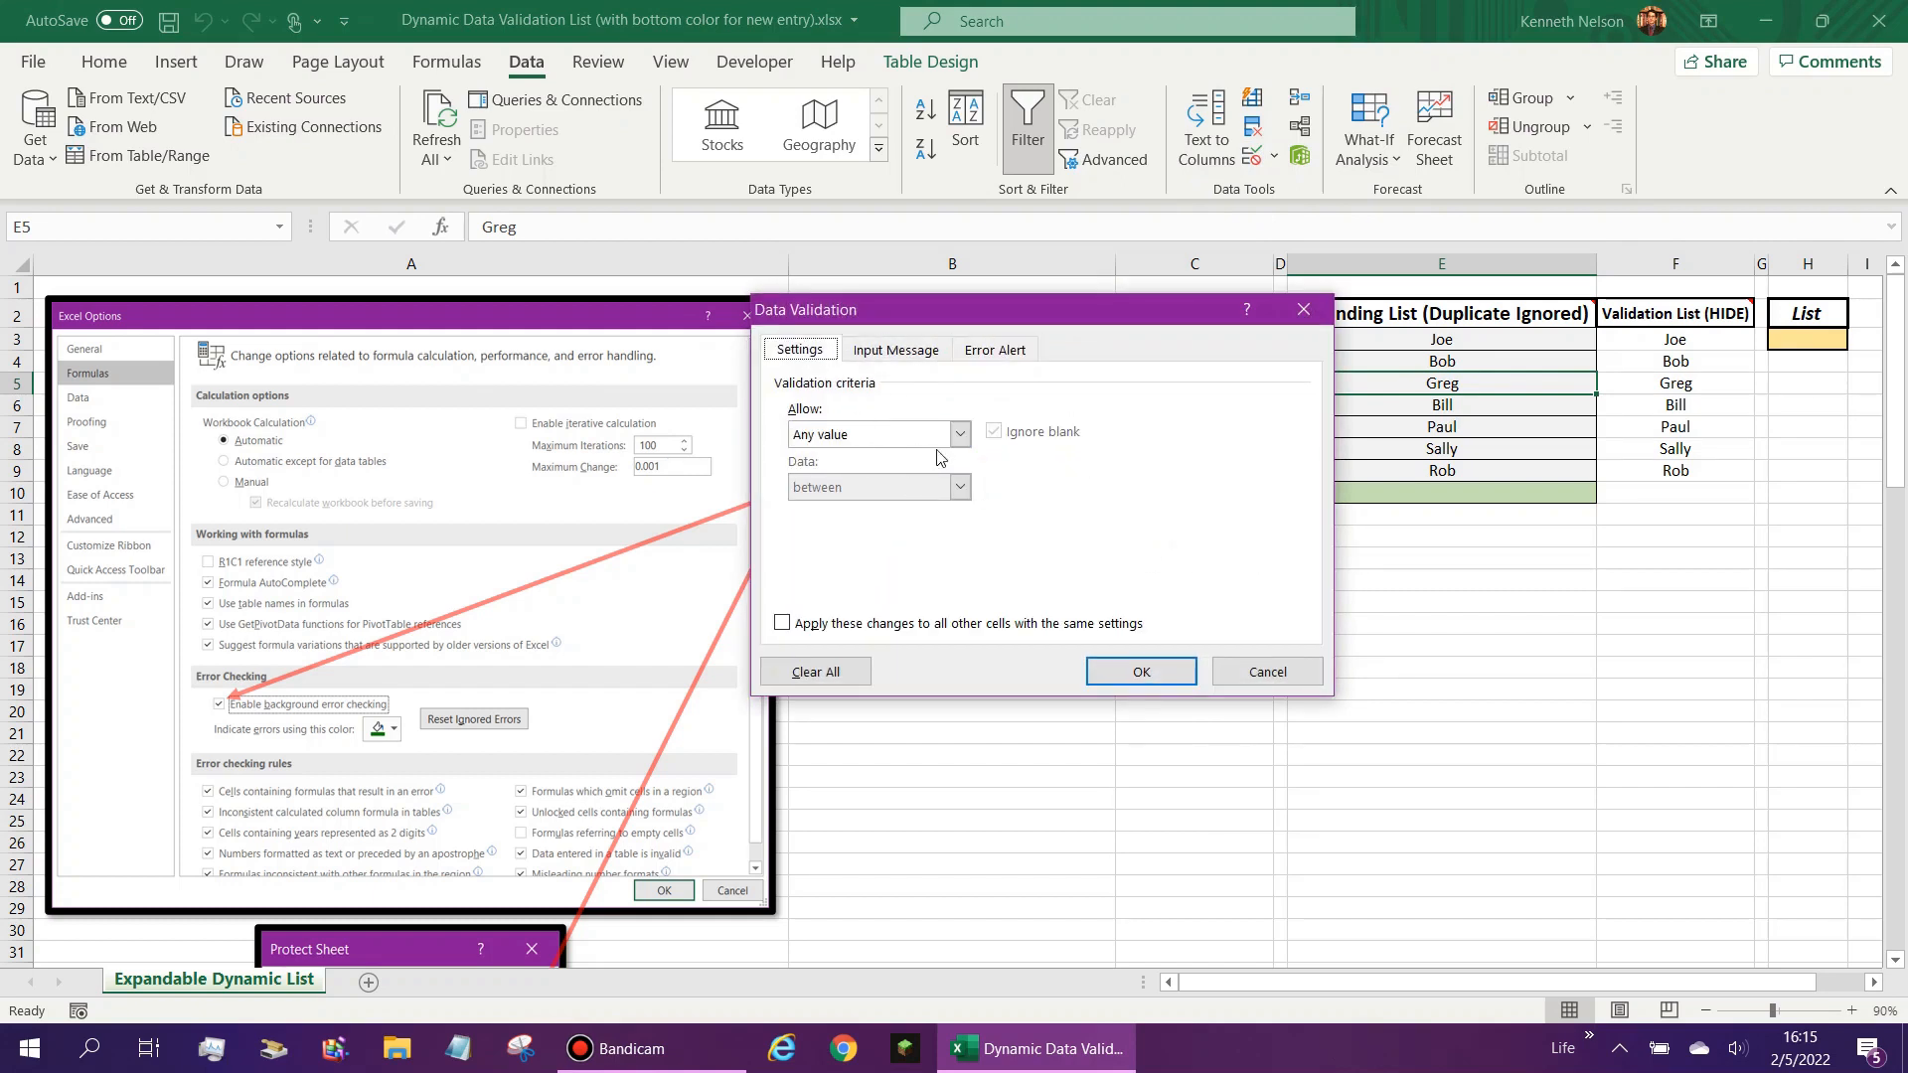
click(1303, 309)
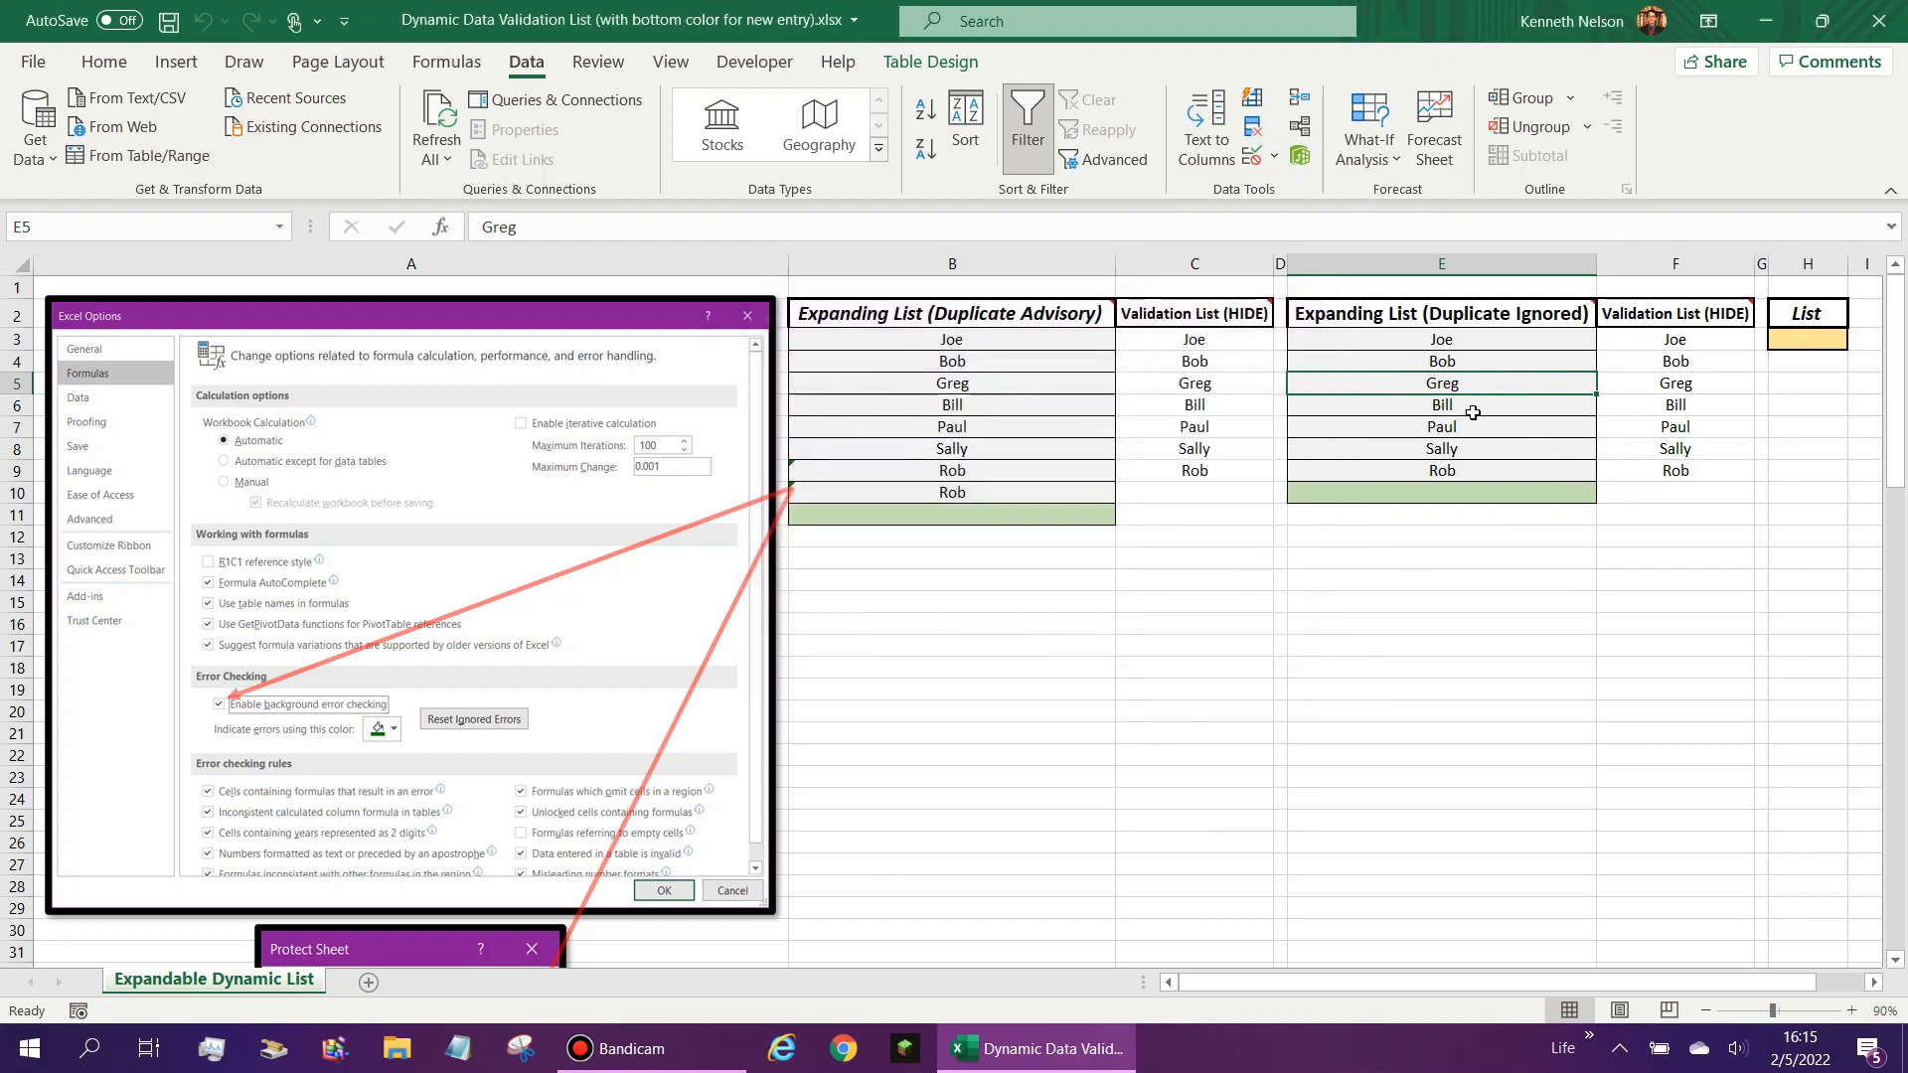
- Examine the Validation List formula in F3 against the Duplicate Ignored entries and compare it with the formula in C3
click(1691, 344)
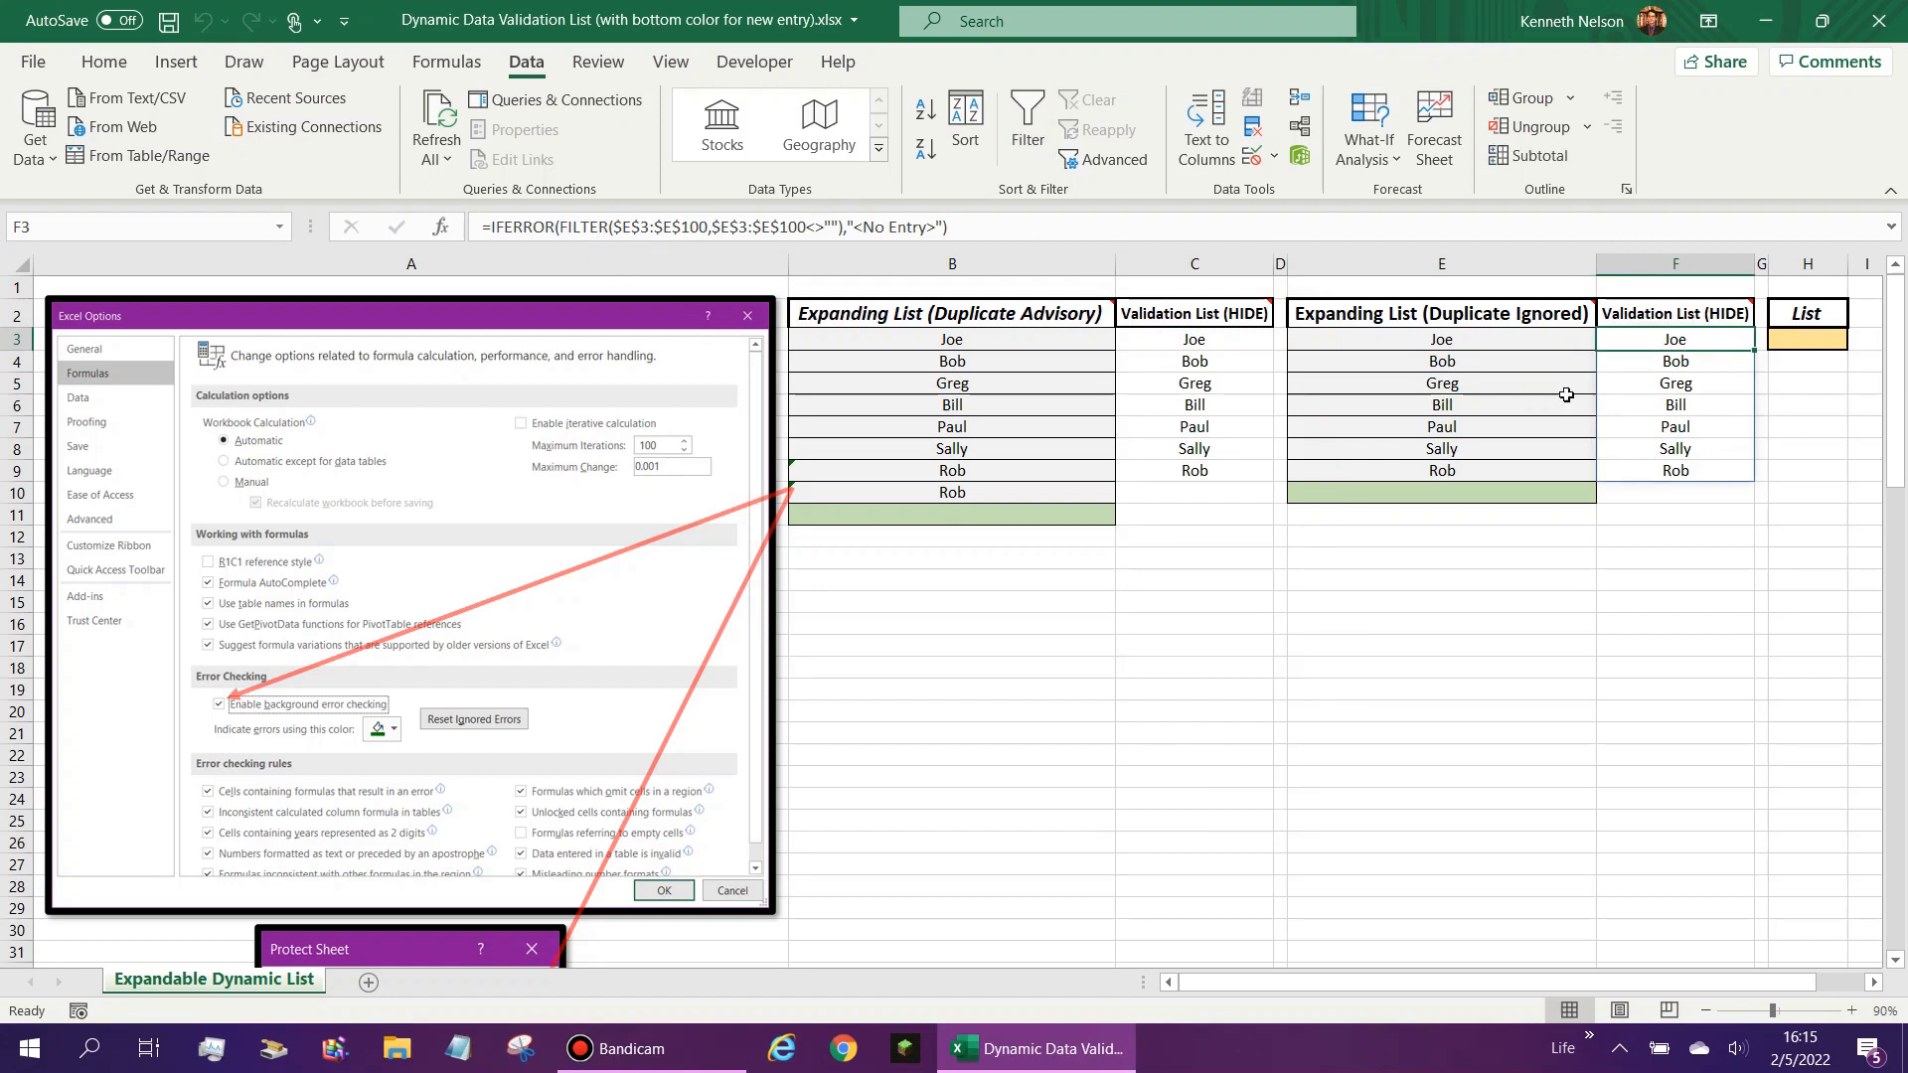
click(1463, 348)
drag(1493, 522, 1461, 340)
click(1670, 340)
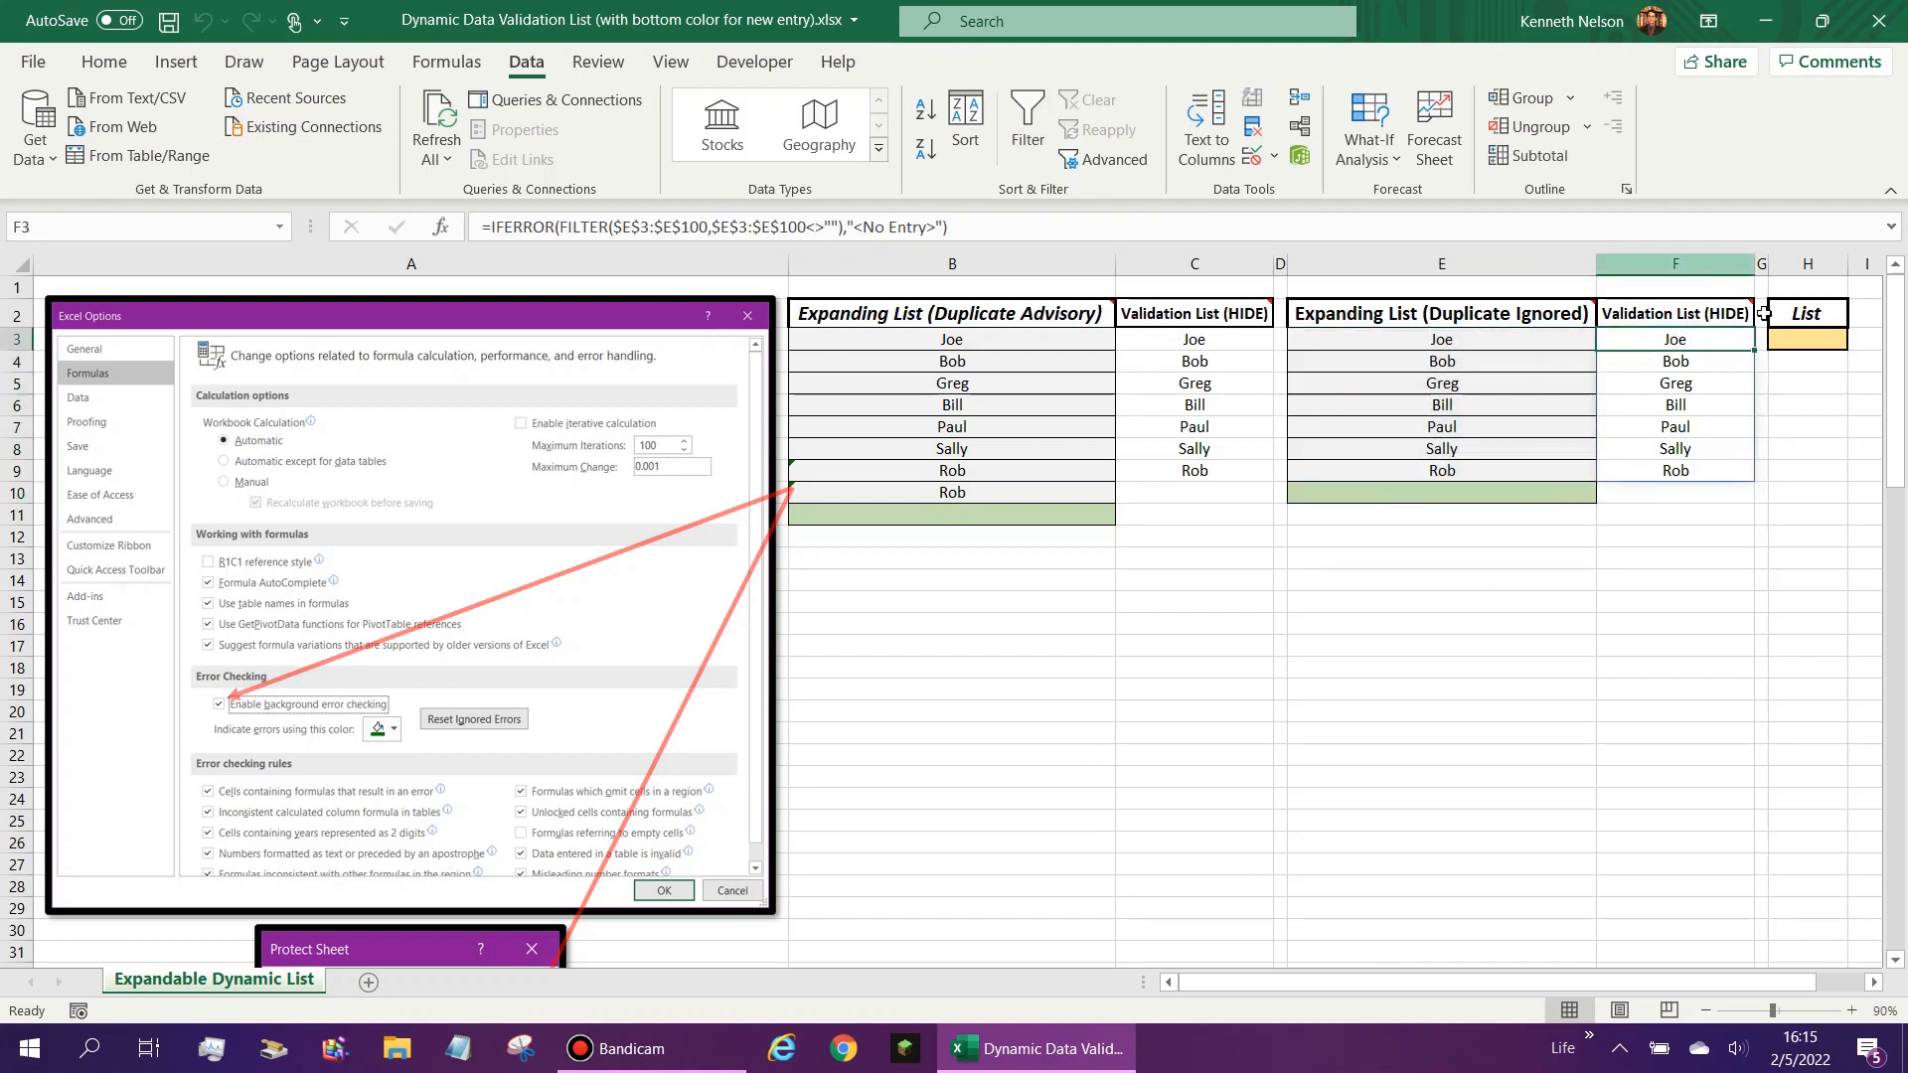
click(1194, 339)
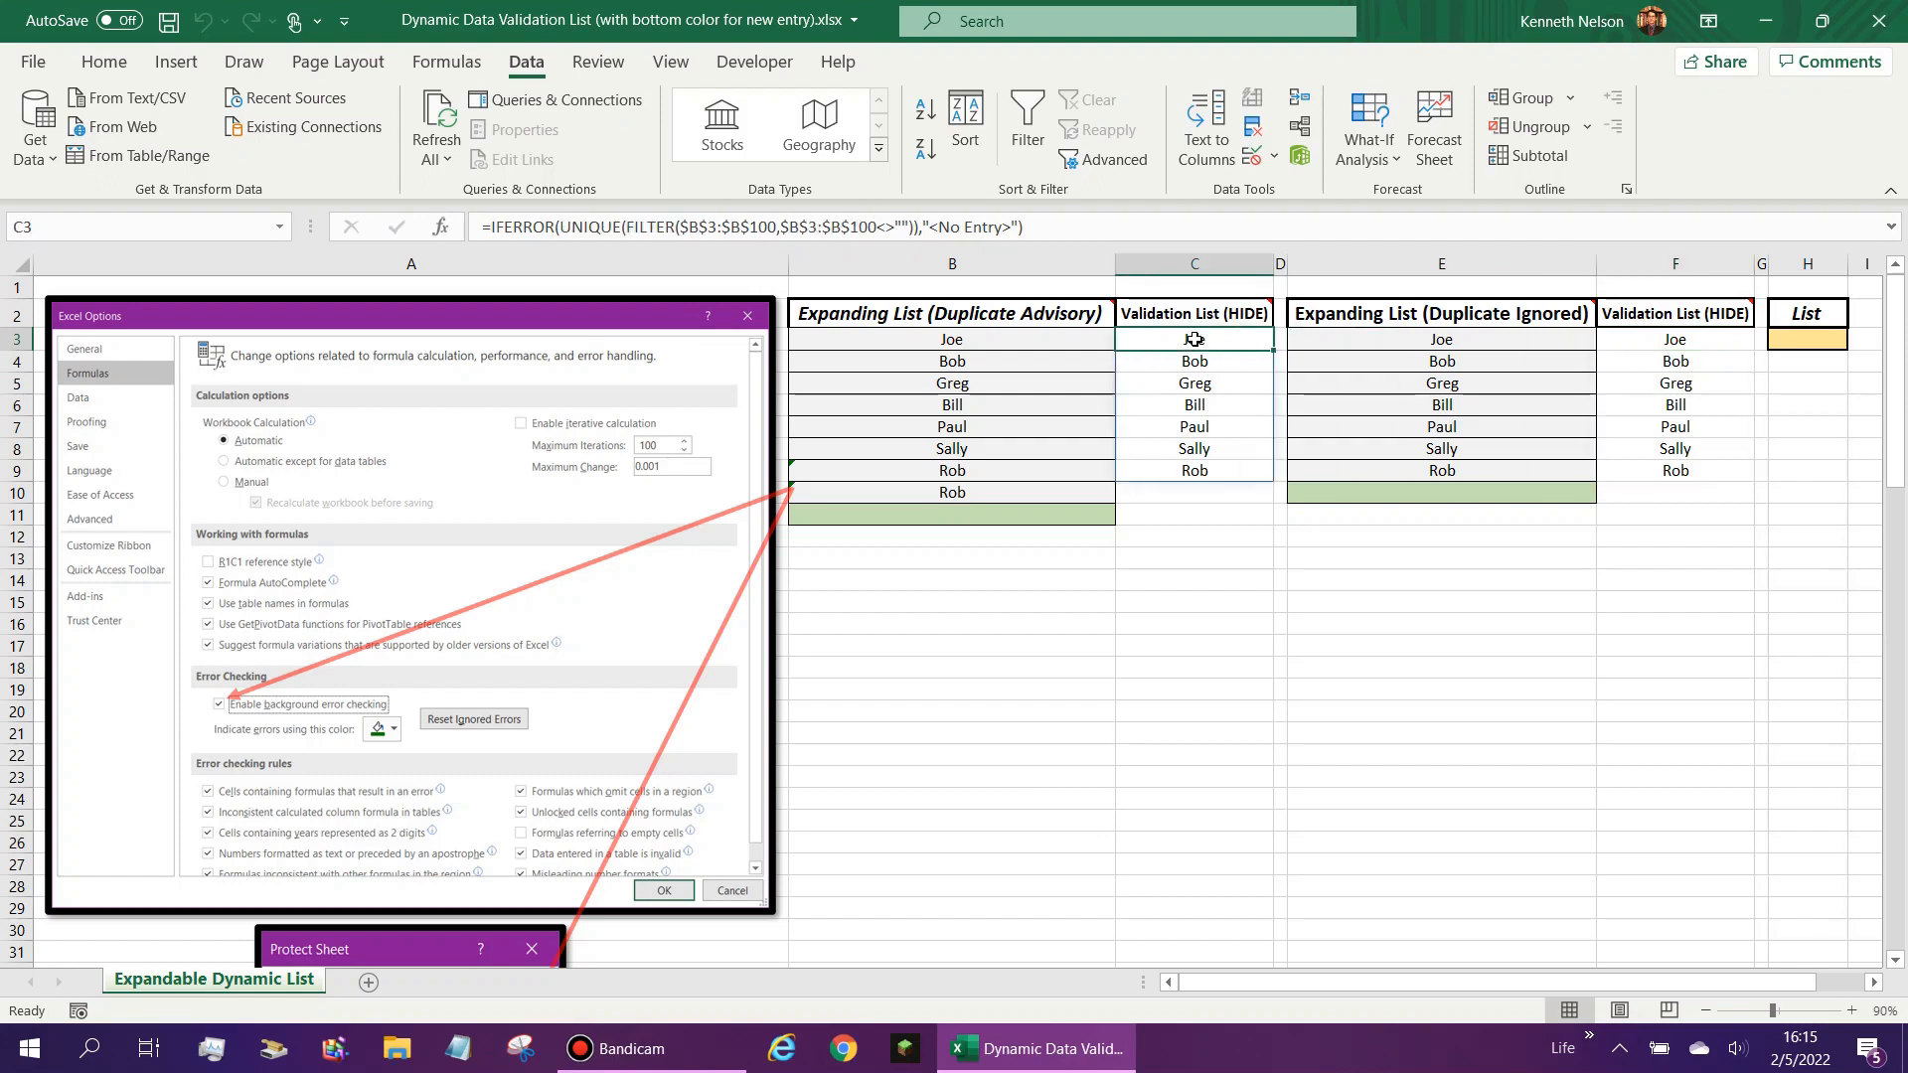
- Inspect the data validation criteria on the flagged duplicate entry in B9, cancelling without changes
click(974, 515)
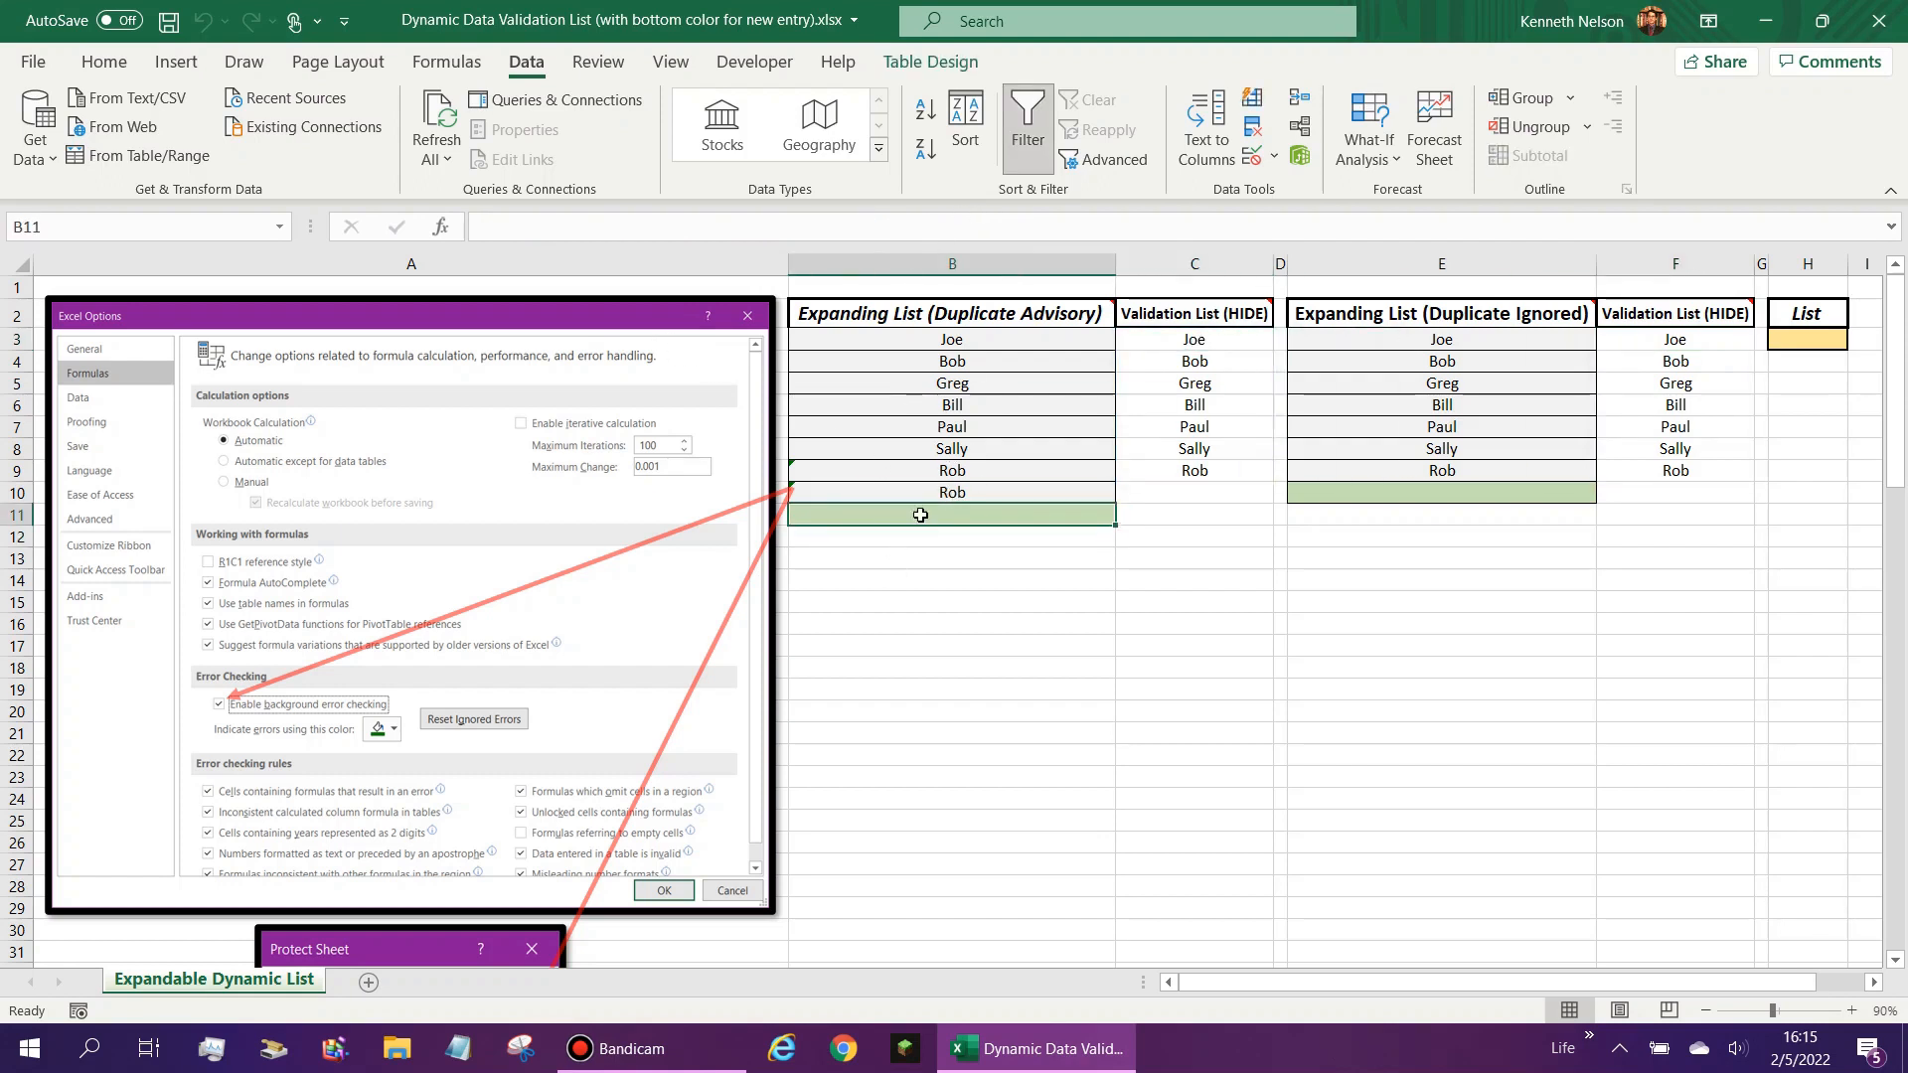
click(795, 471)
click(1252, 156)
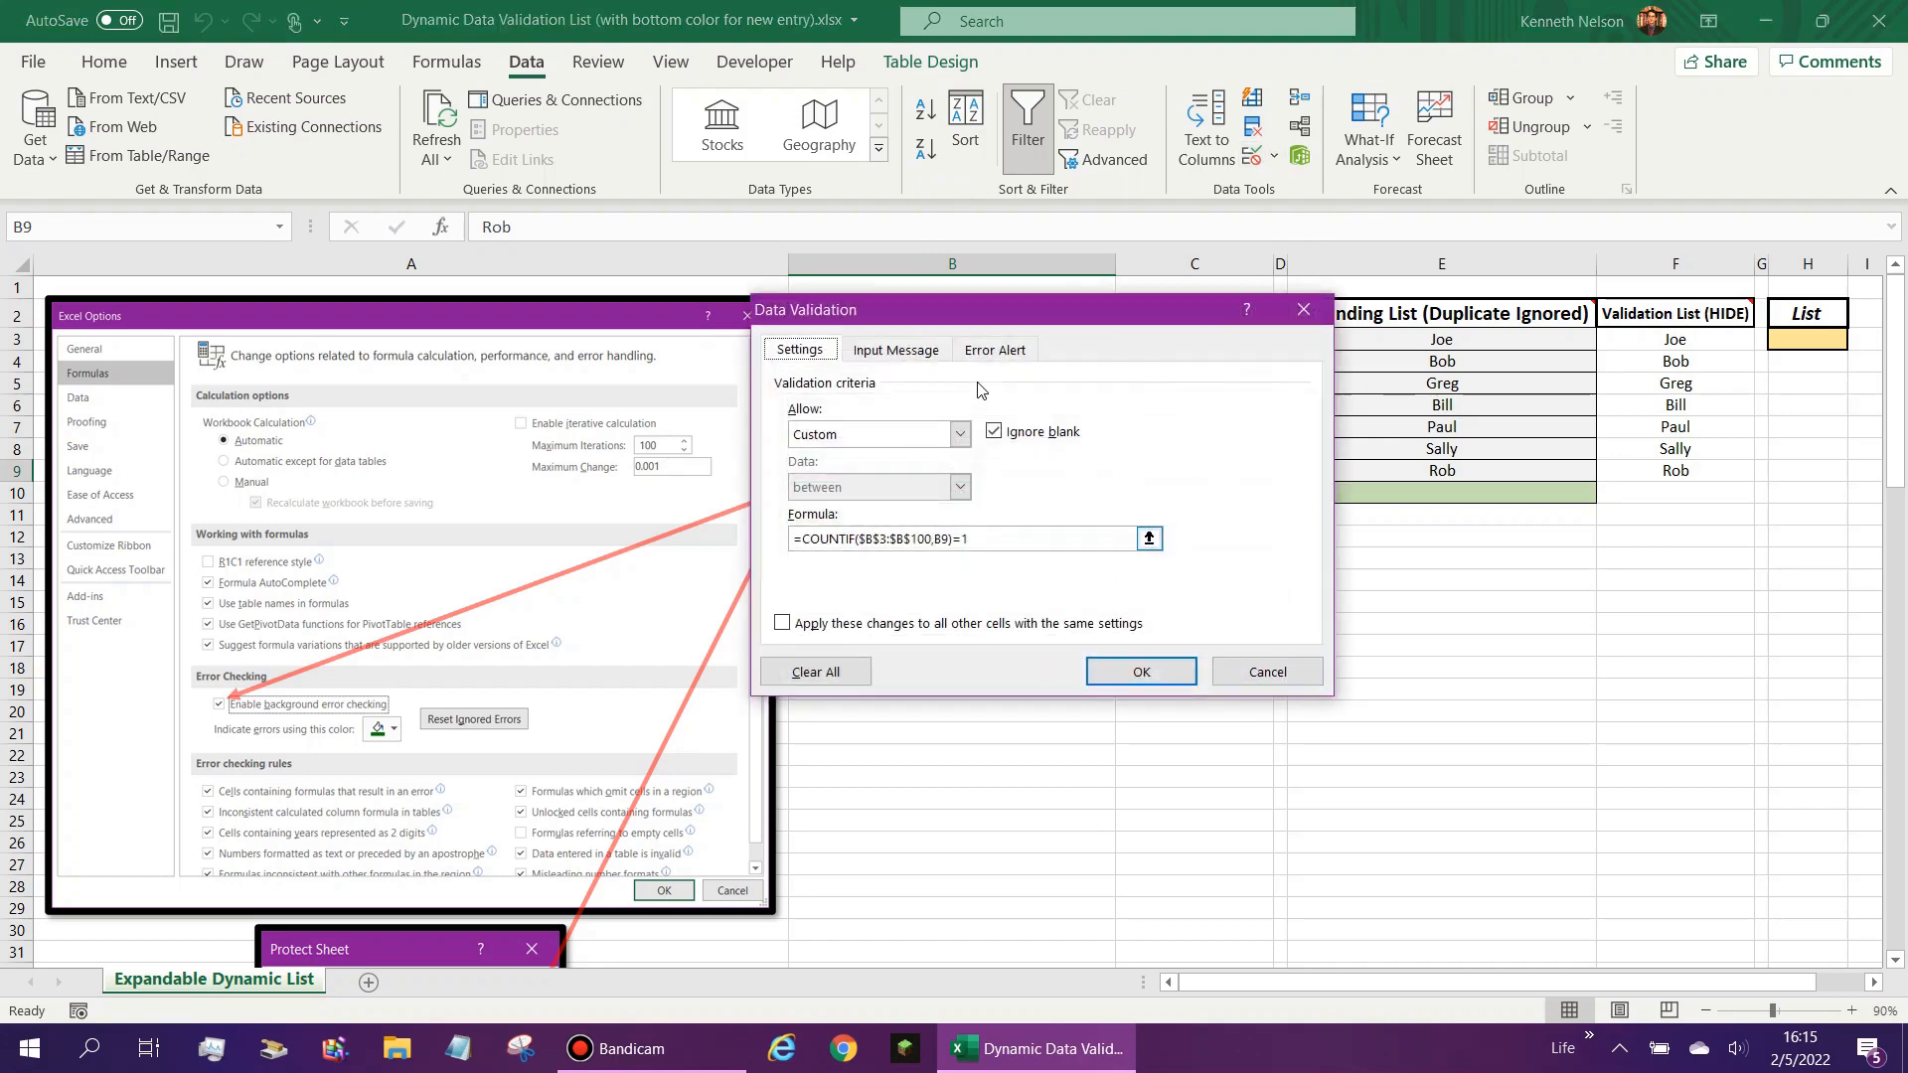
click(1264, 672)
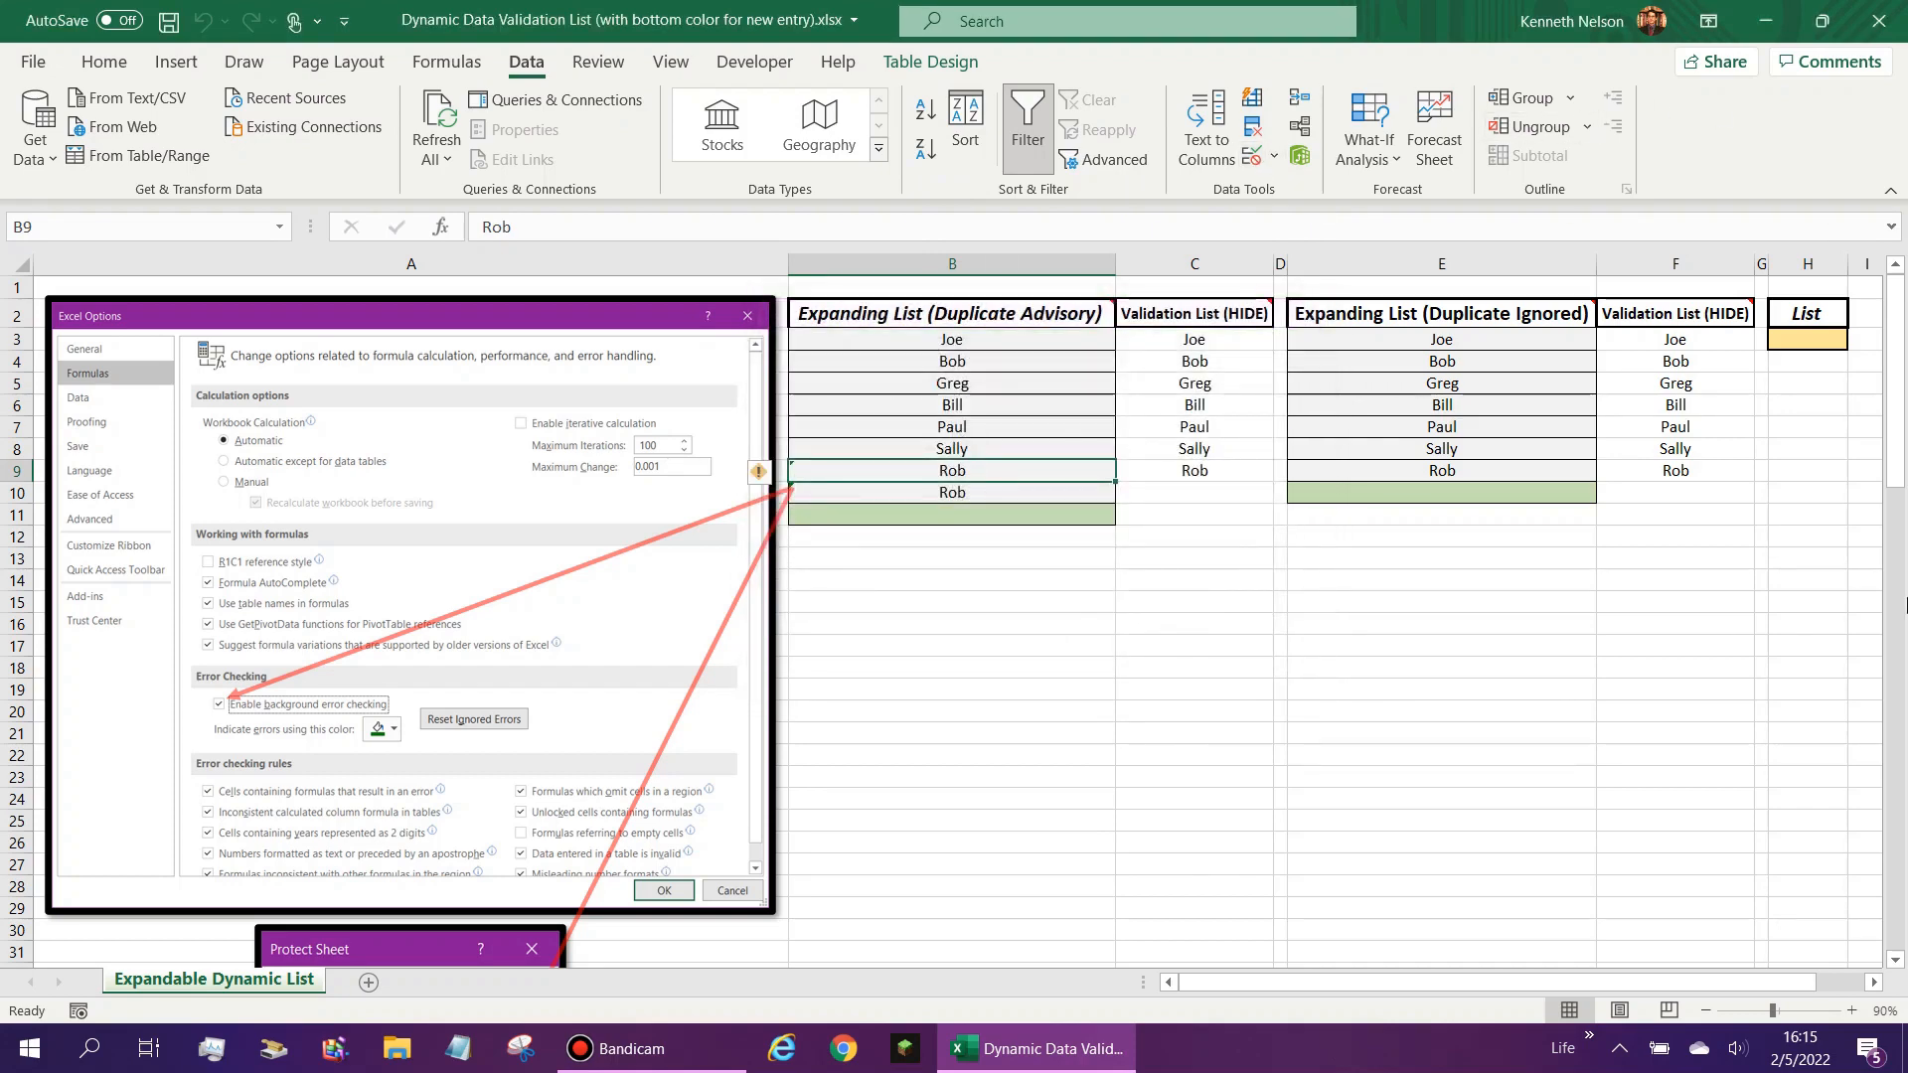
- Look over the Protect Sheet reference picture below the options picture, and return to the entries in B10 and B4
click(1809, 339)
scroll(795, 620, down, 1)
scroll(795, 620, down, 3)
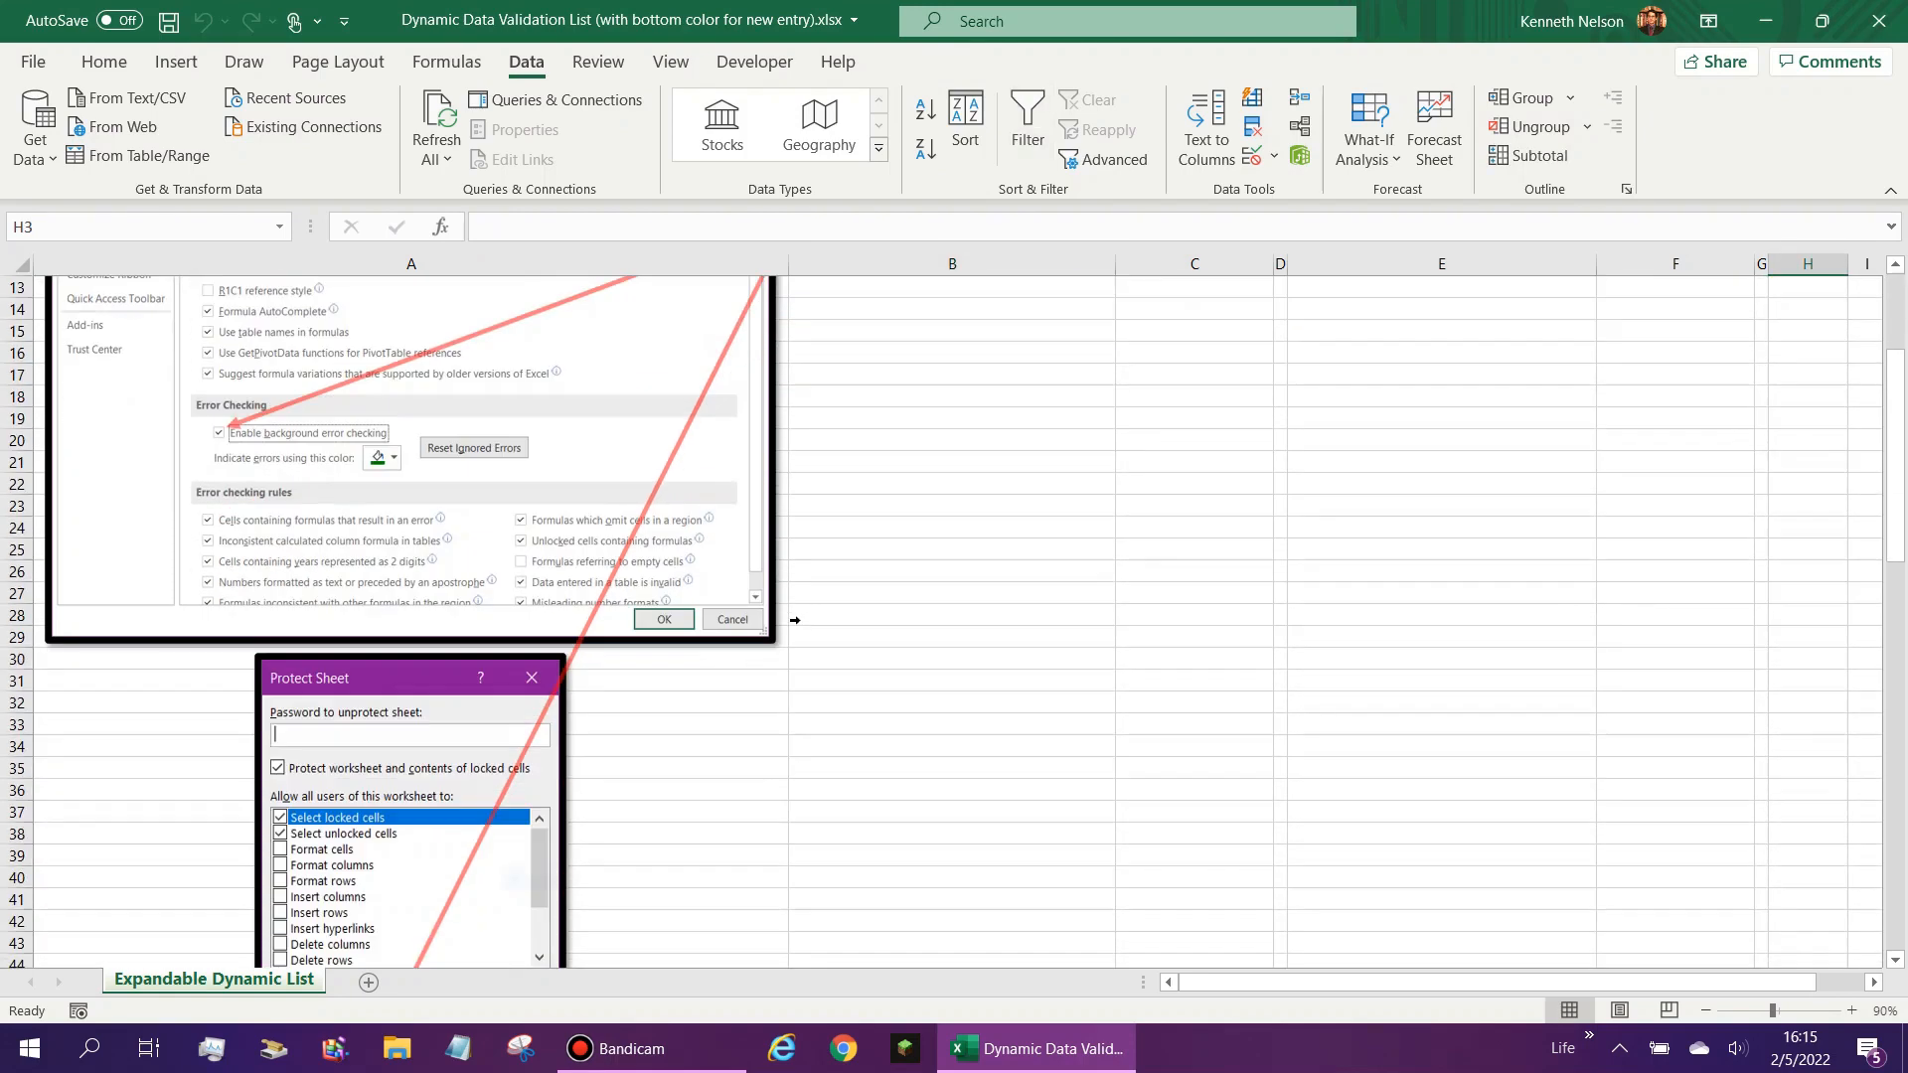
scroll(795, 620, up, 4)
click(843, 523)
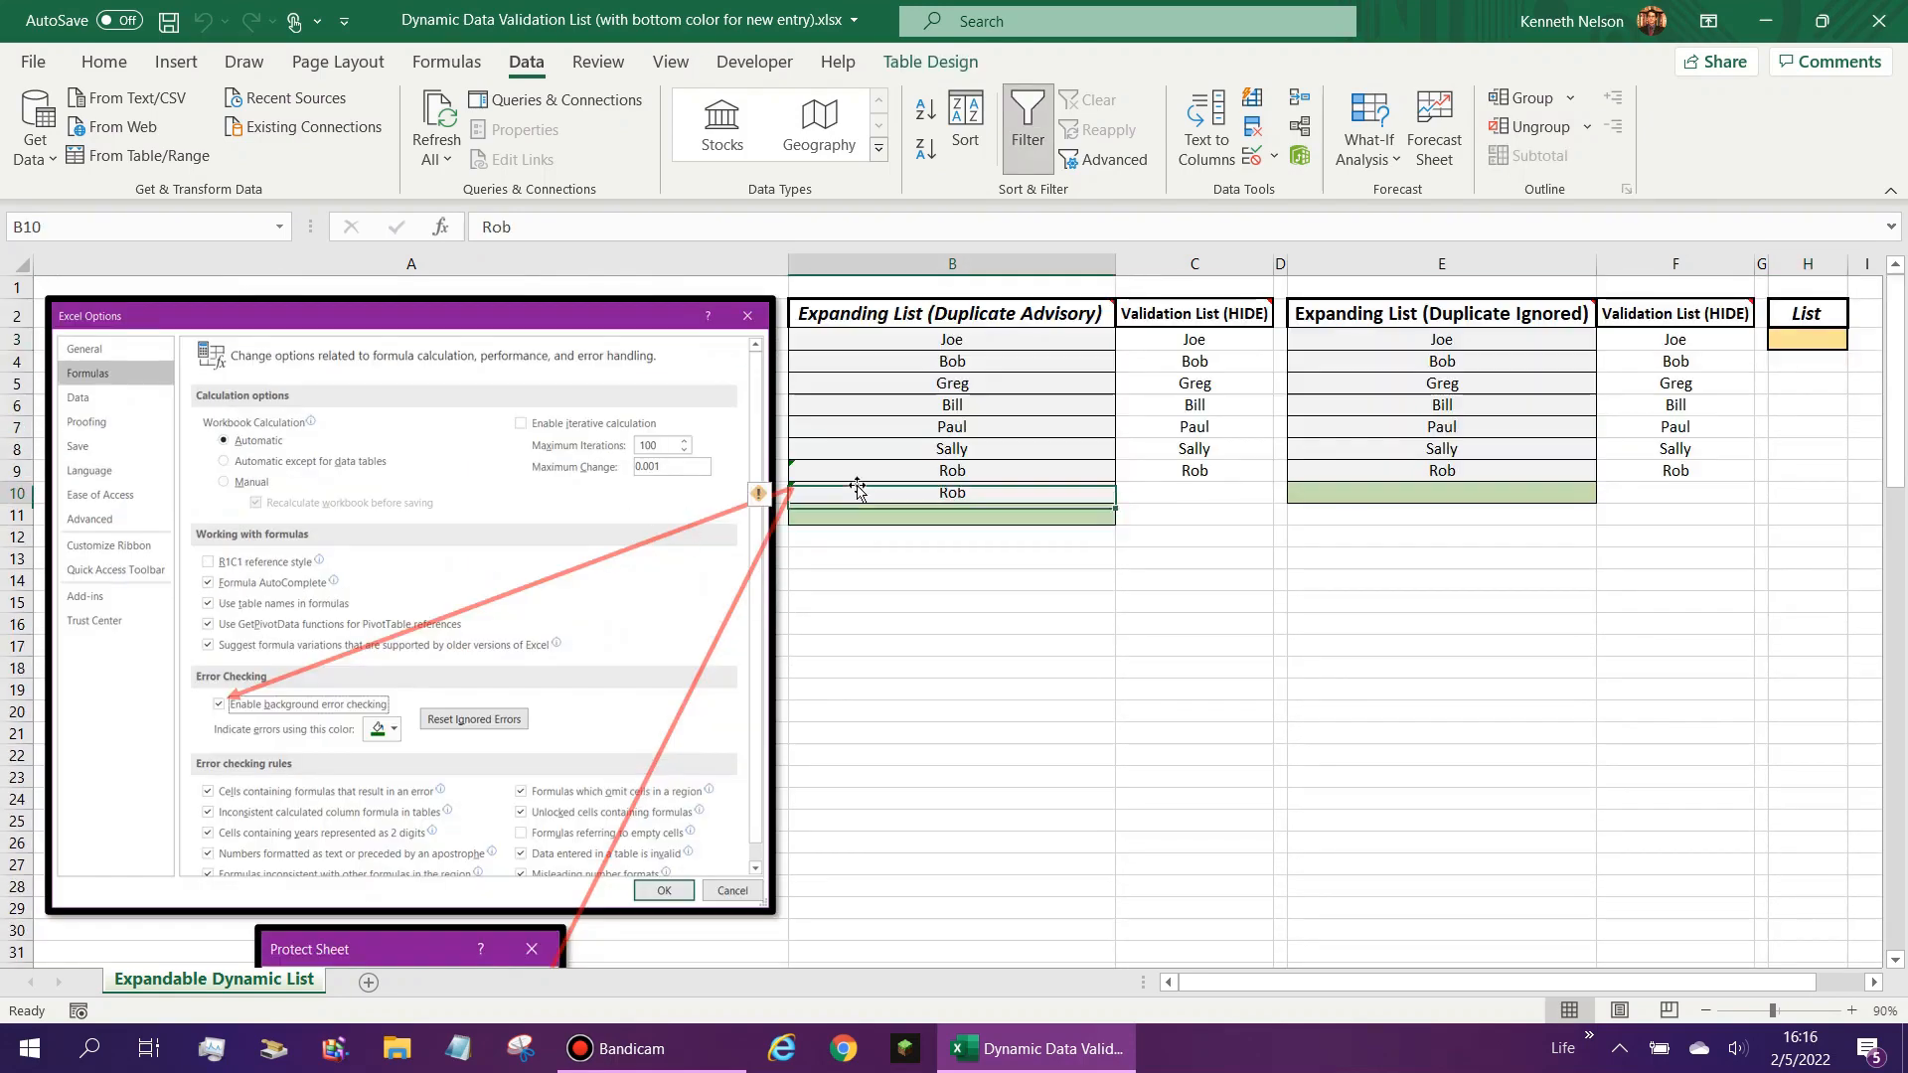
click(890, 364)
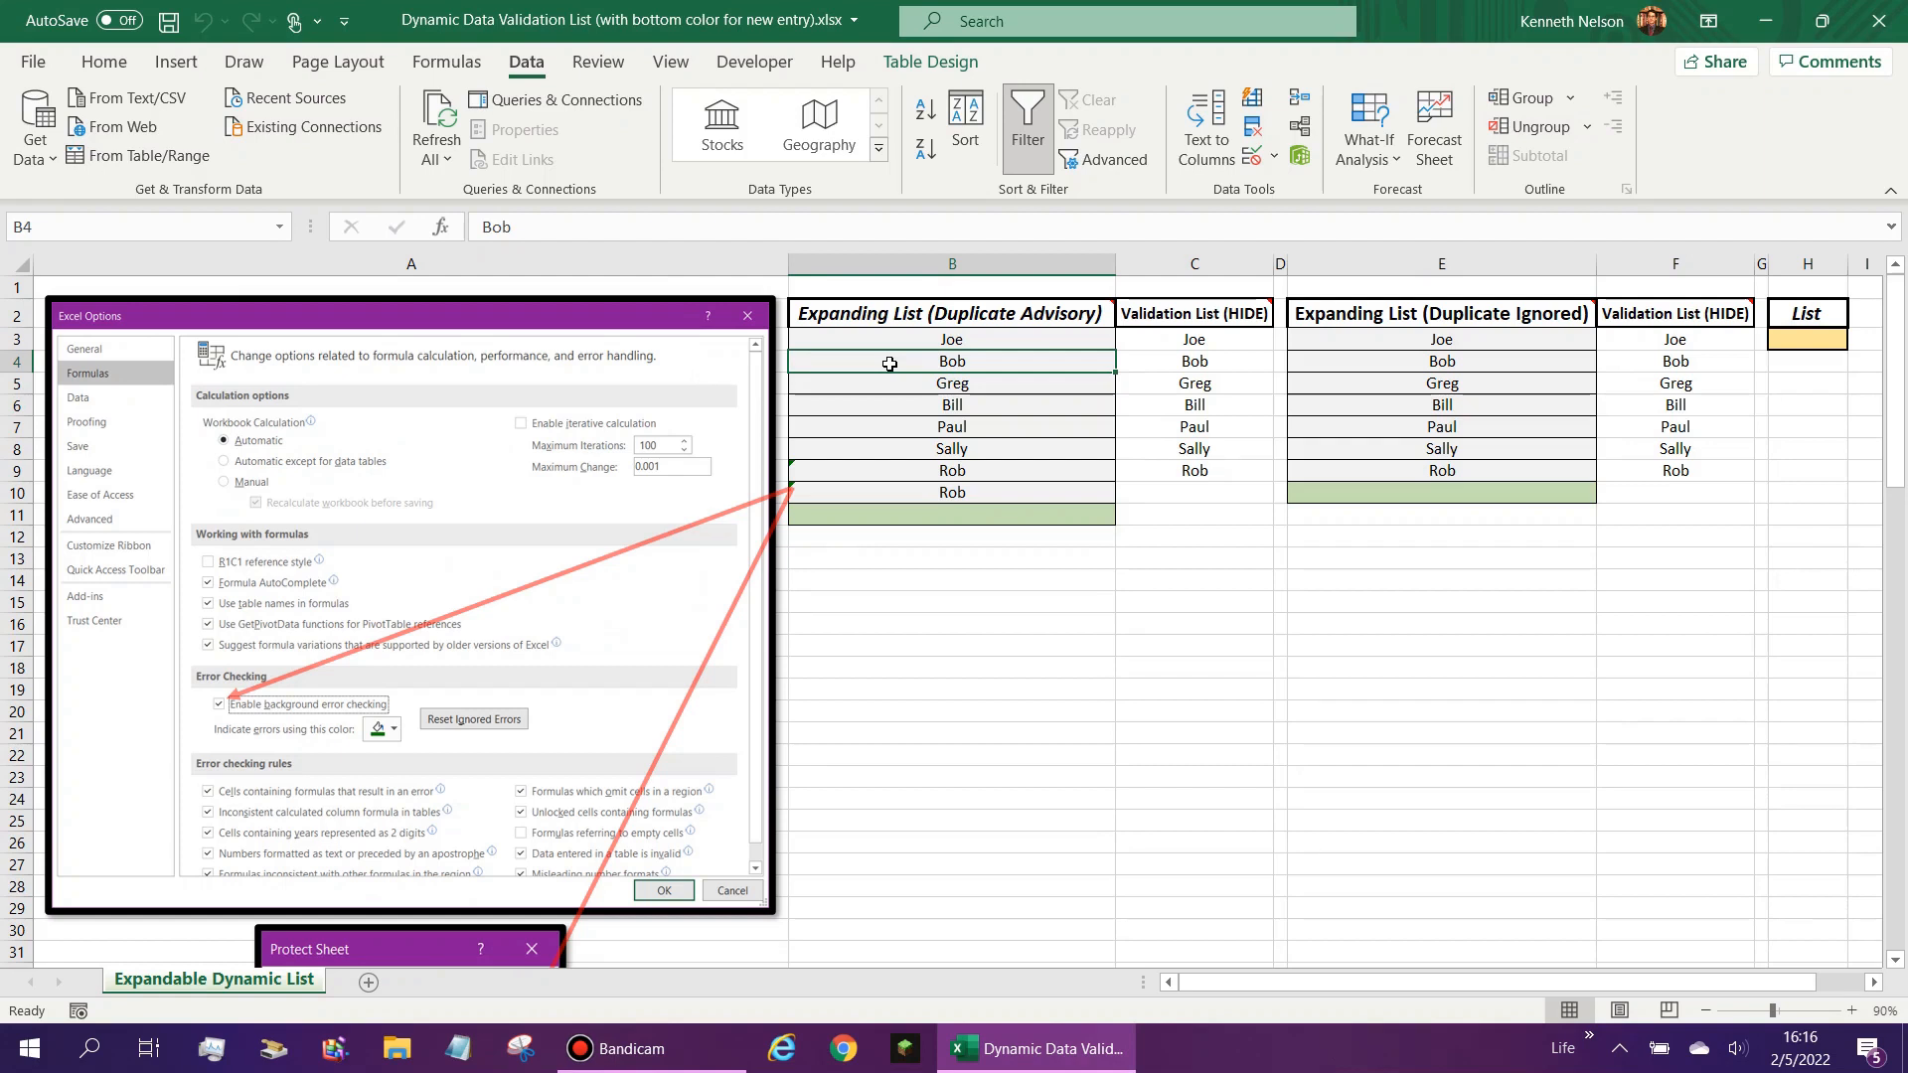